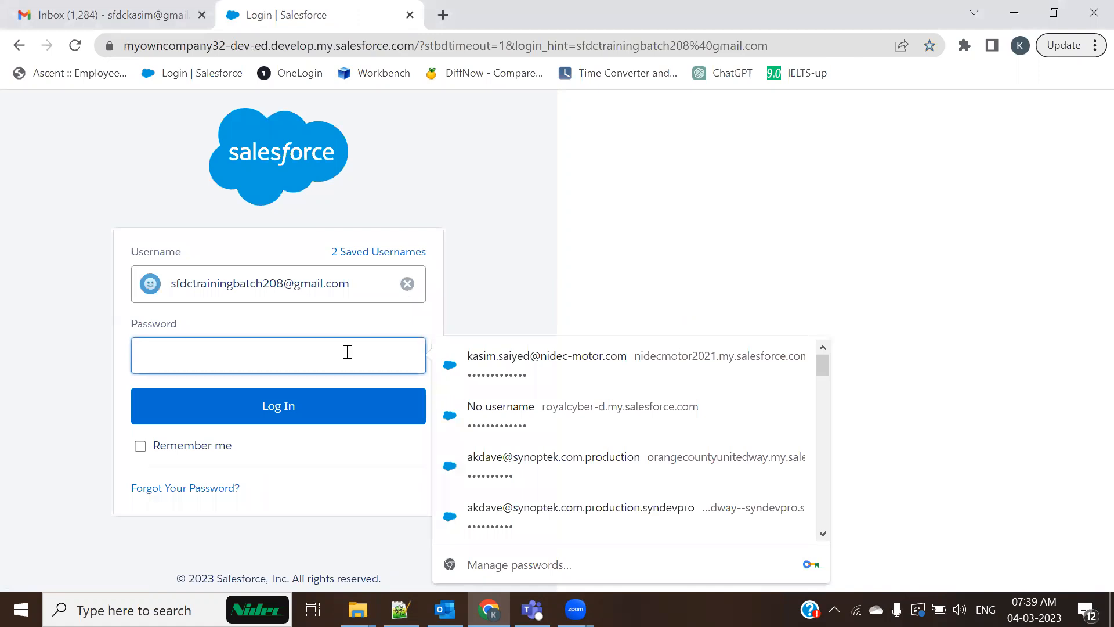
Log in to the Salesforce developer org with the account password, then switch to Notepad++
type("•••••••••")
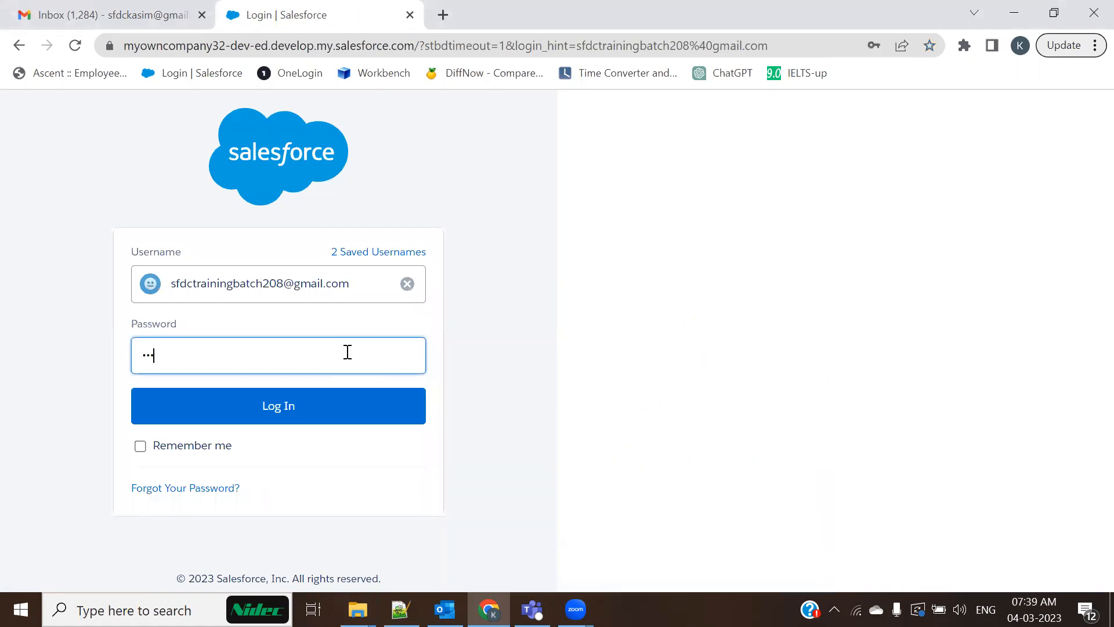
type("•••••••")
key("Return")
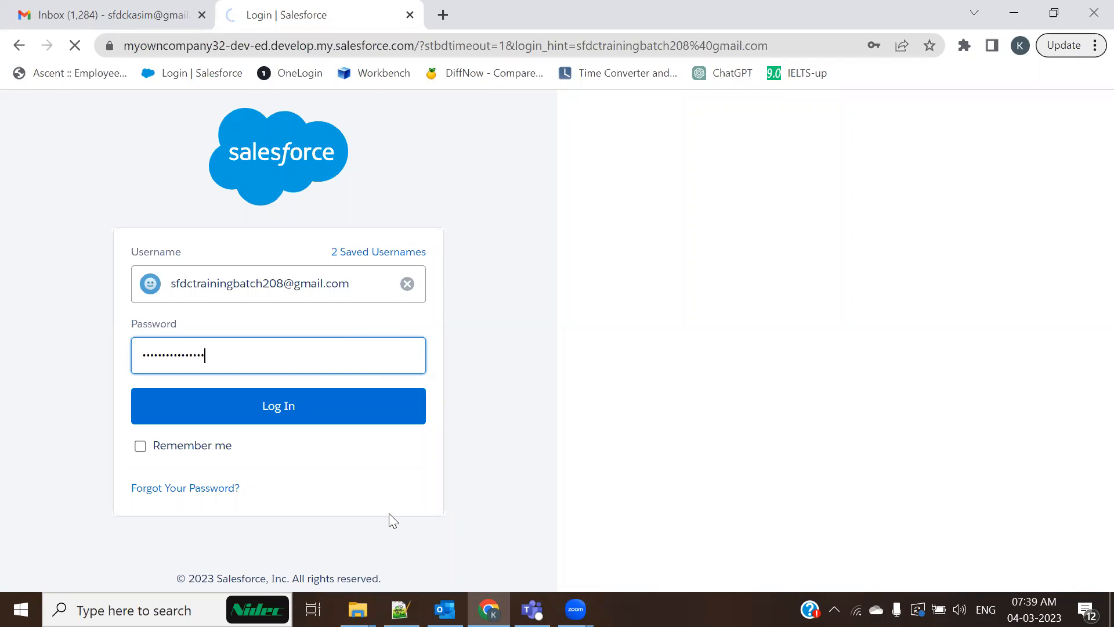
key("alt+Tab")
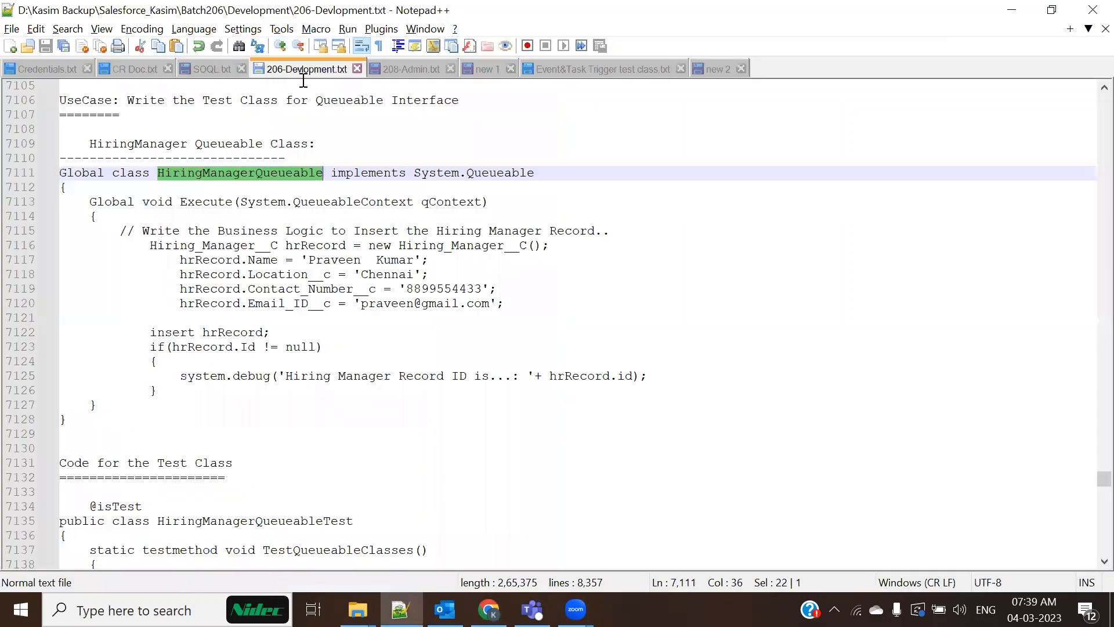
Read through the Data Loader notes in 208-Admin.txt, then show the Windows desktop
left_click(426, 70)
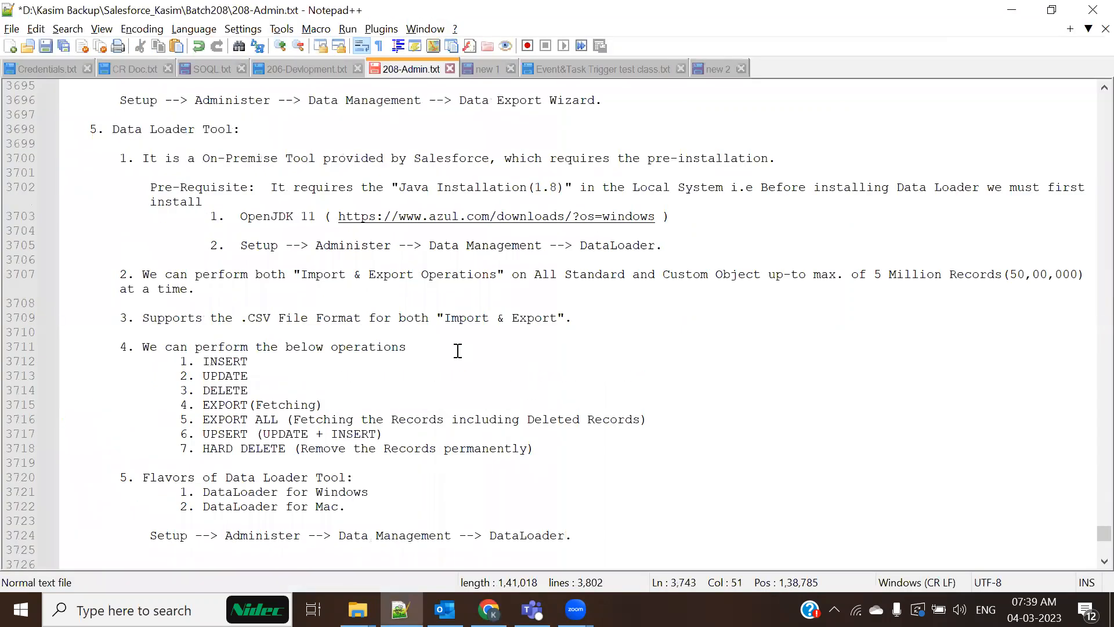
scroll(457, 351, "down", 7)
scroll(457, 351, "down", 20)
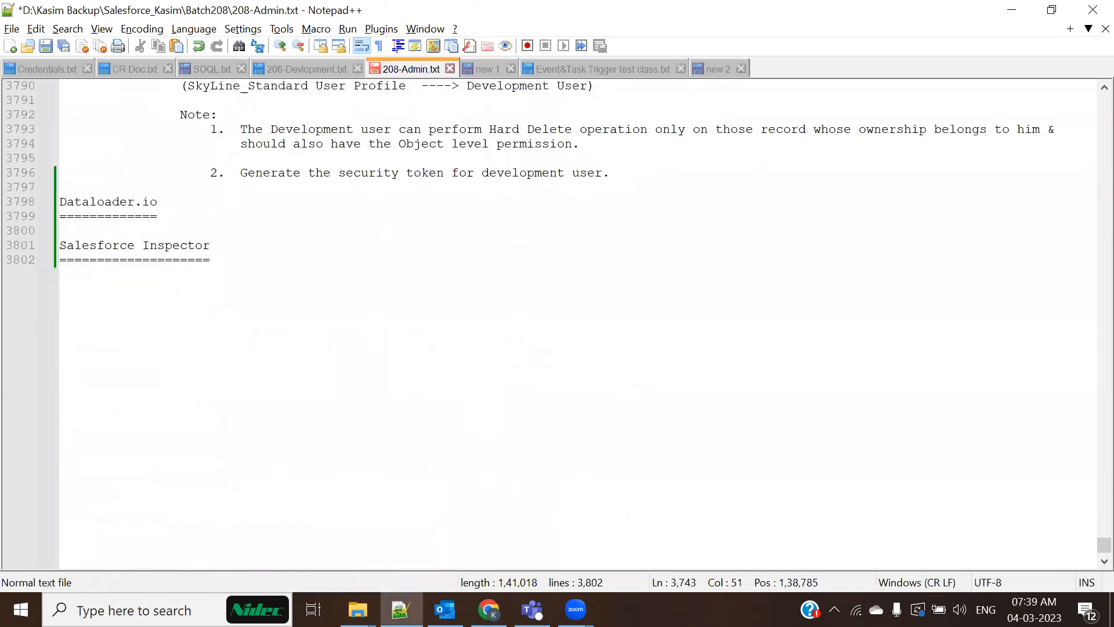
key("super+d")
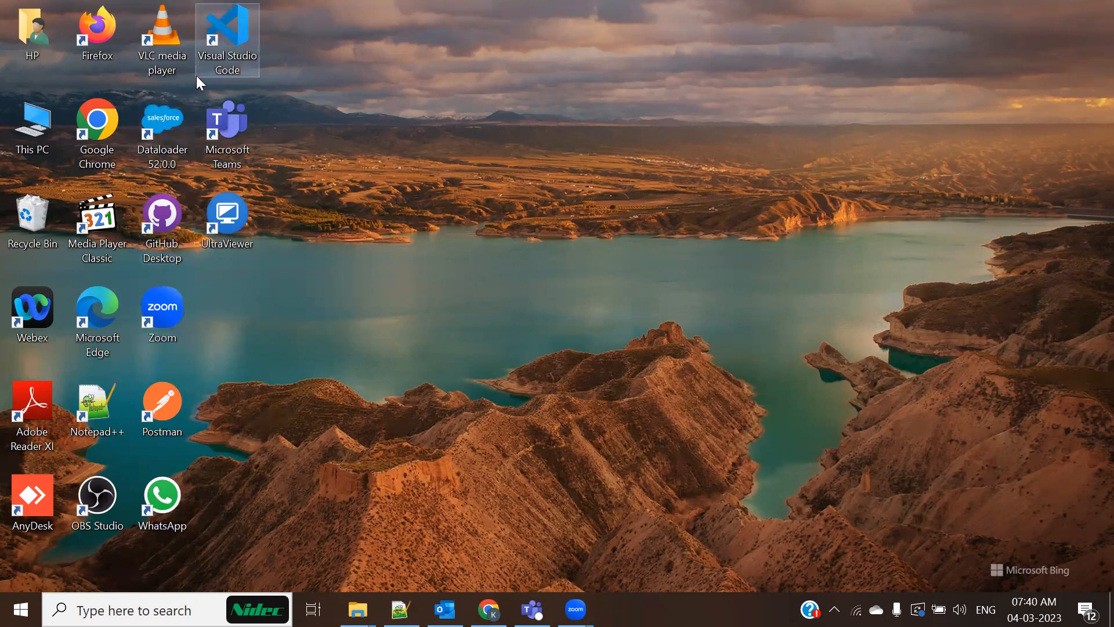
Launch Data Loader 52.0.0, reposition its window, and minimize it to reveal Salesforce Setup
double_click(157, 129)
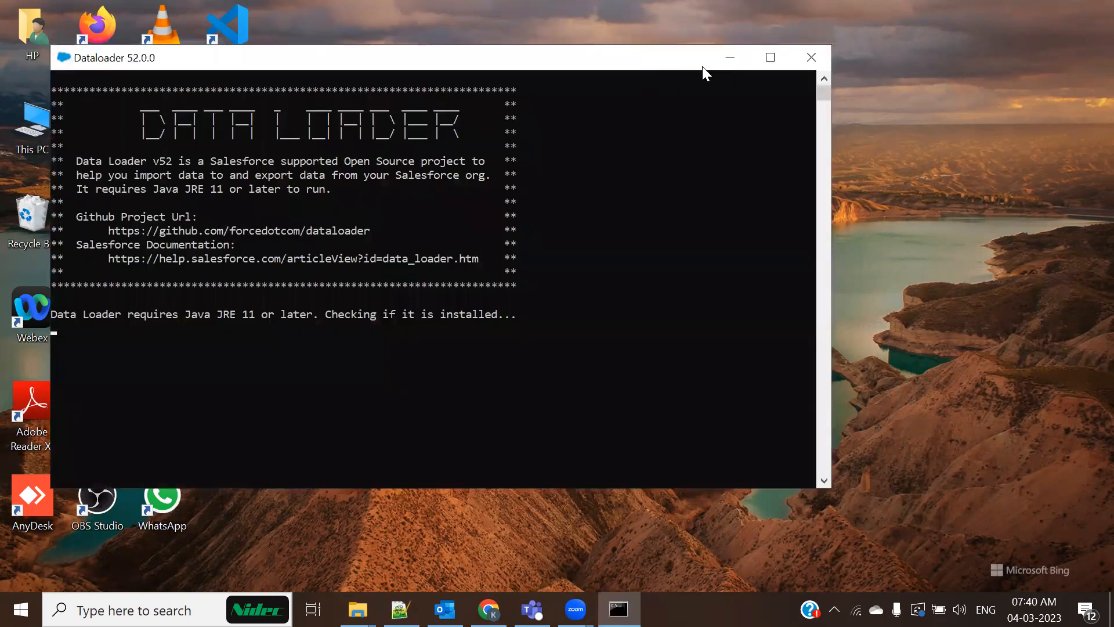
left_click(731, 52)
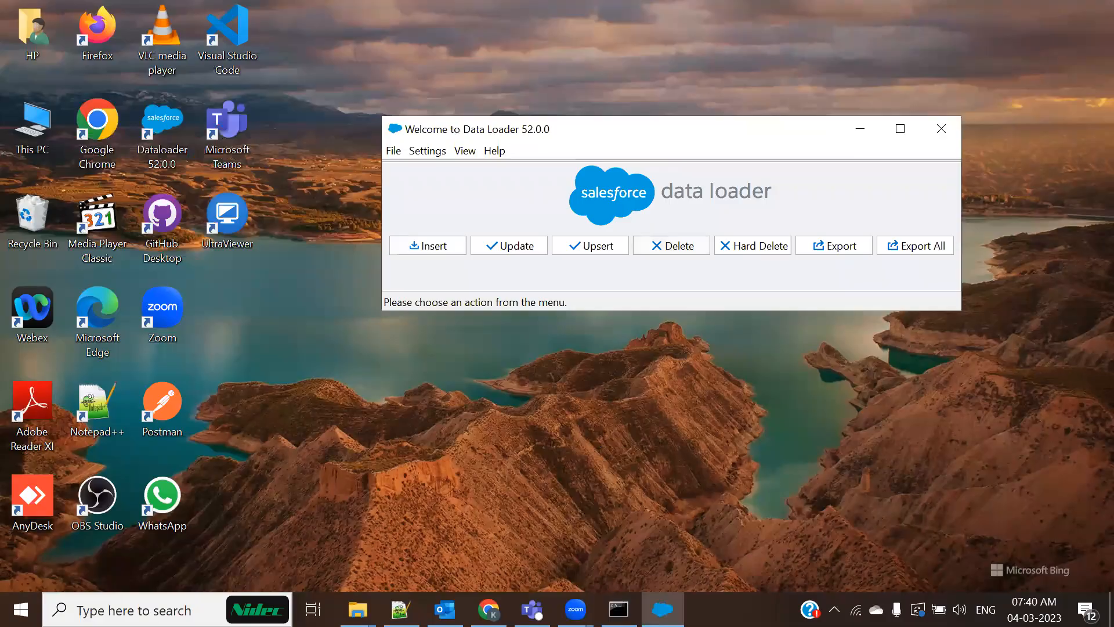
key("alt+Tab")
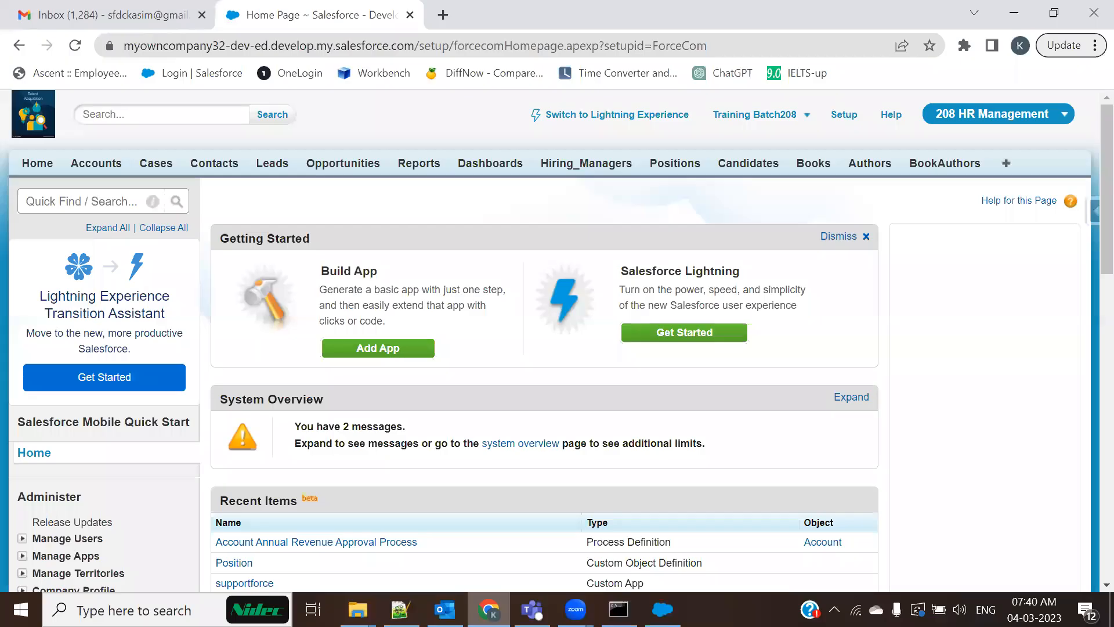
key("alt+Tab")
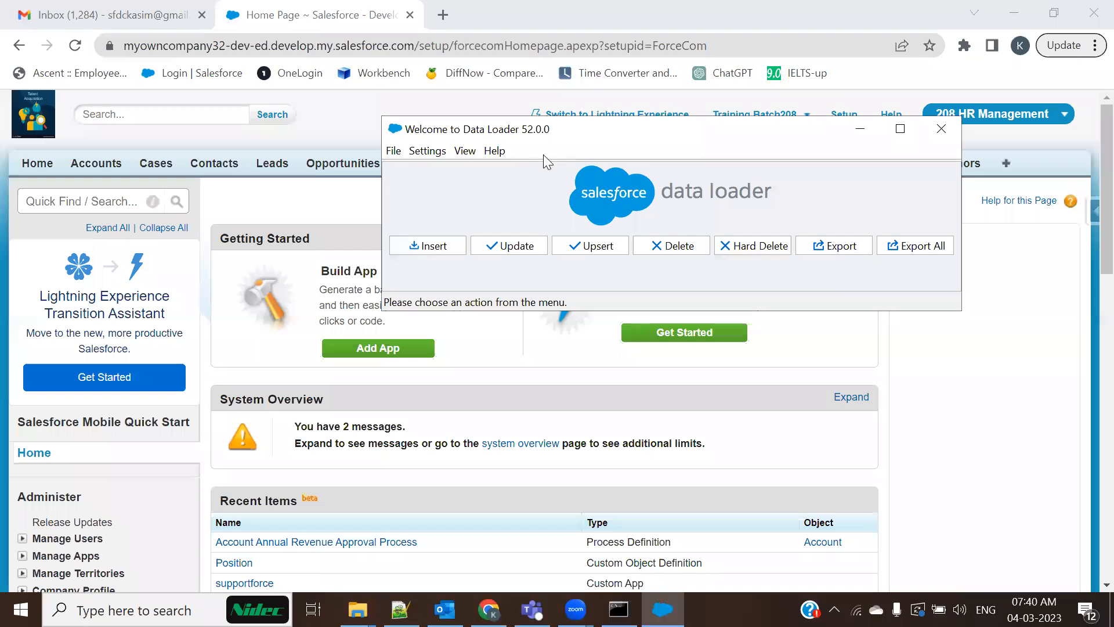
left_click_drag(631, 133, 439, 148)
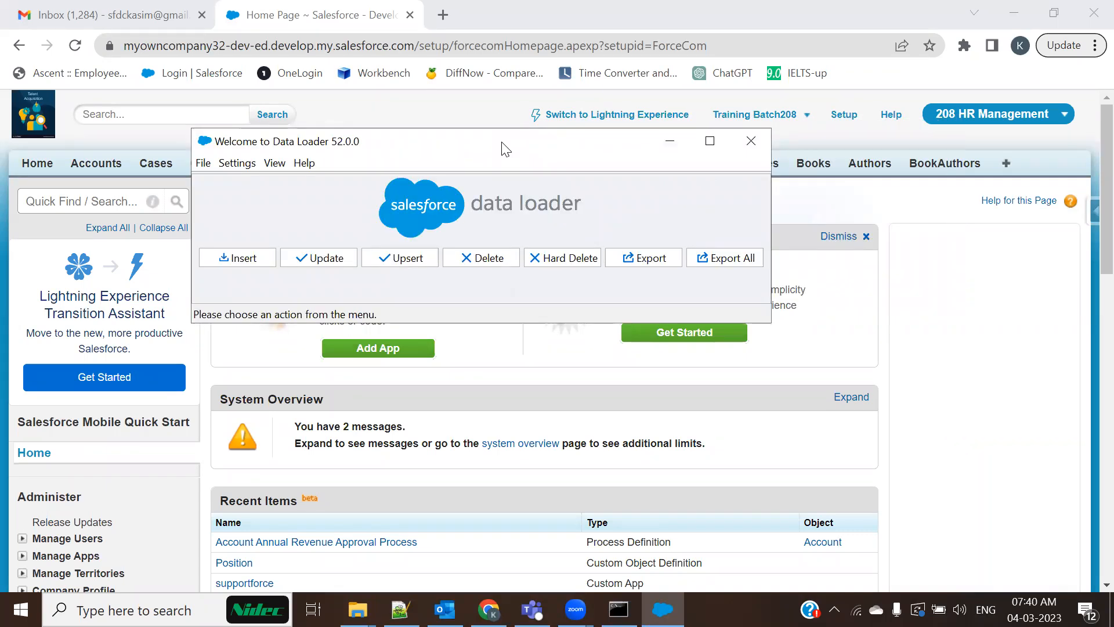
left_click_drag(503, 147, 552, 162)
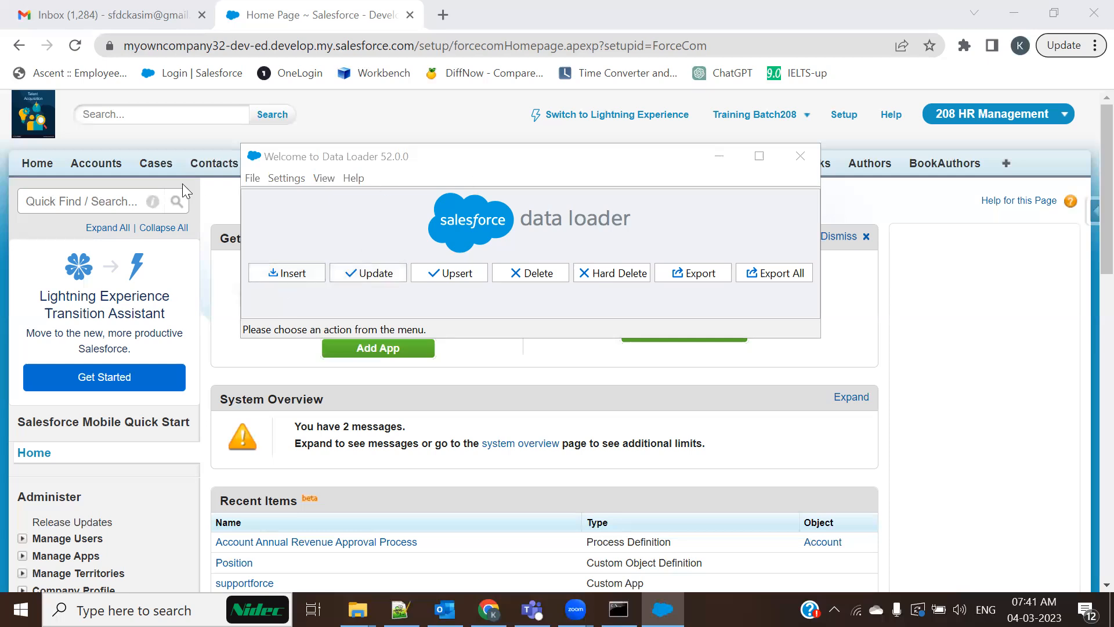
left_click(720, 157)
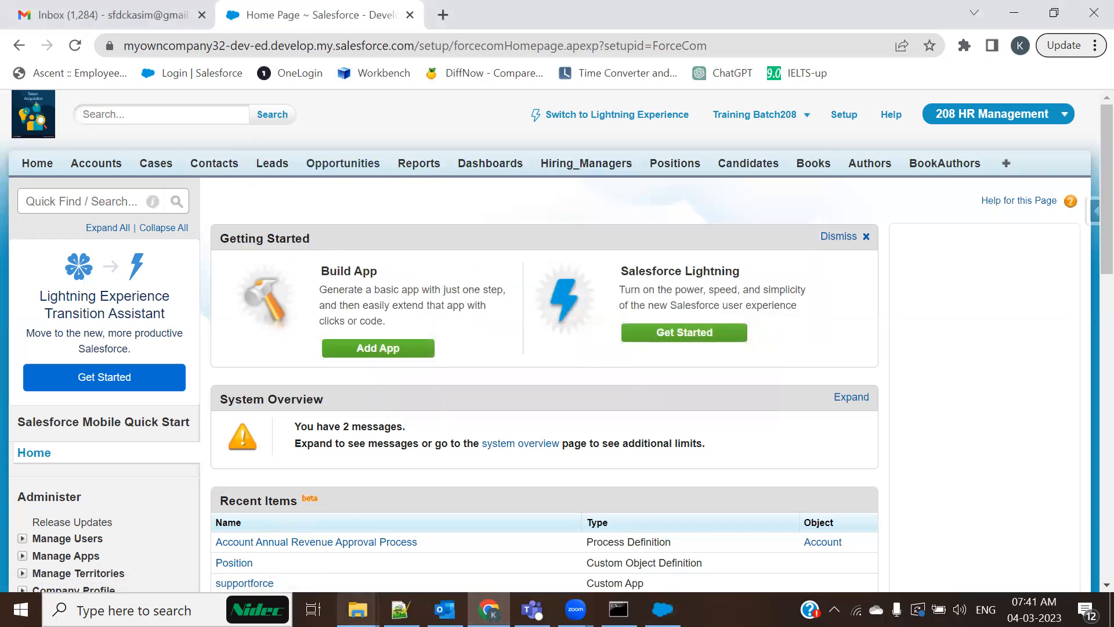
Open Account_Update.csv from Salesforce_Kasim > Batch208 > Web To Lead in Excel
left_click(358, 609)
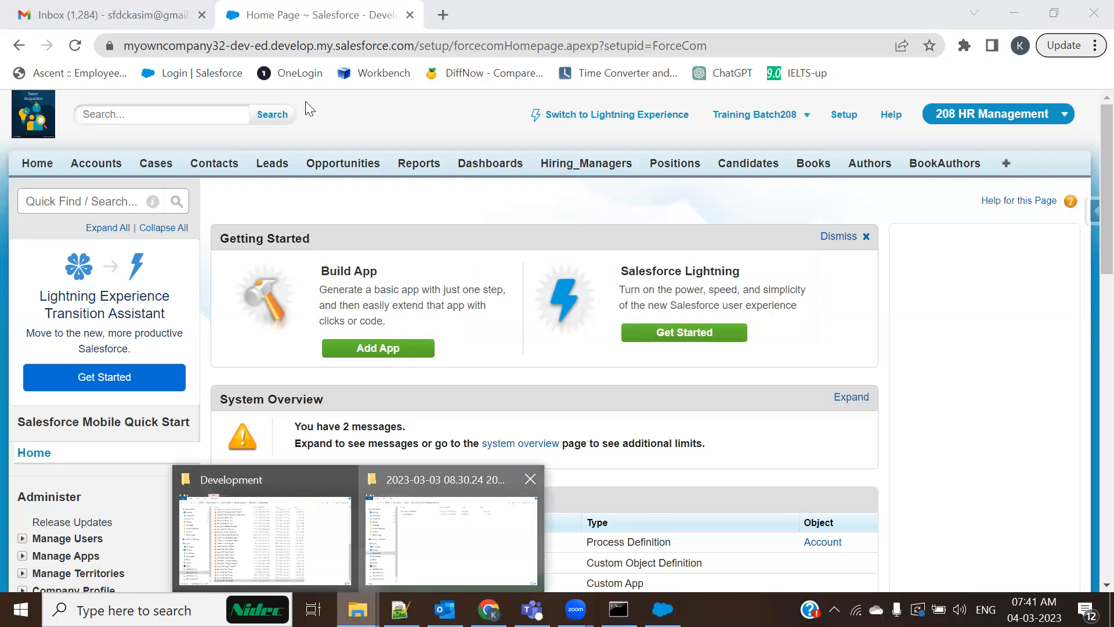
key("alt+Tab")
key("alt+Tab")
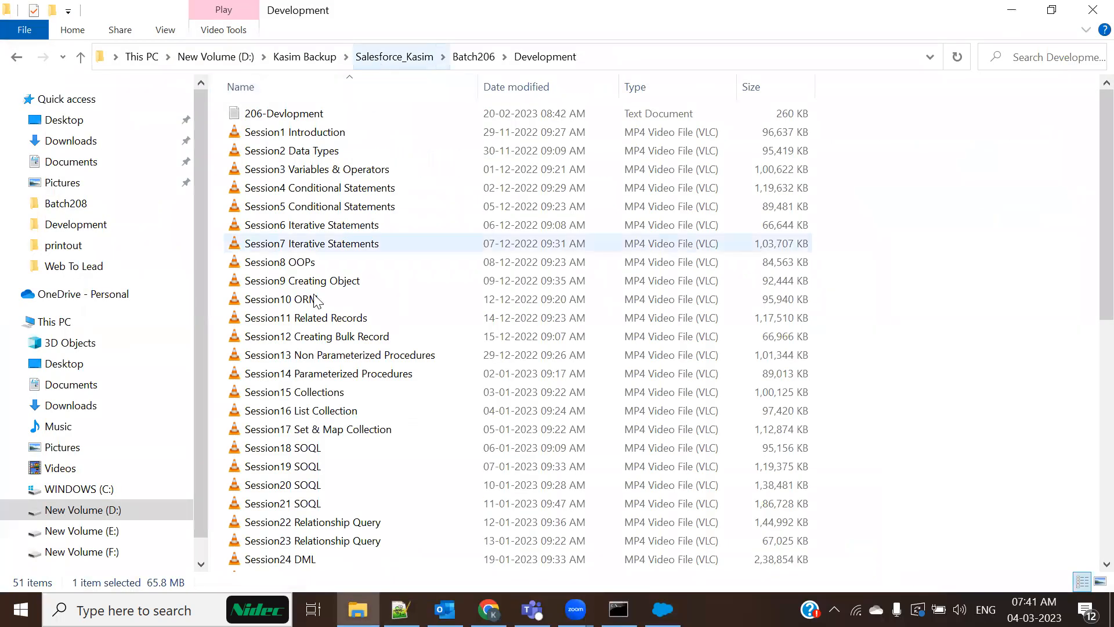
left_click(391, 59)
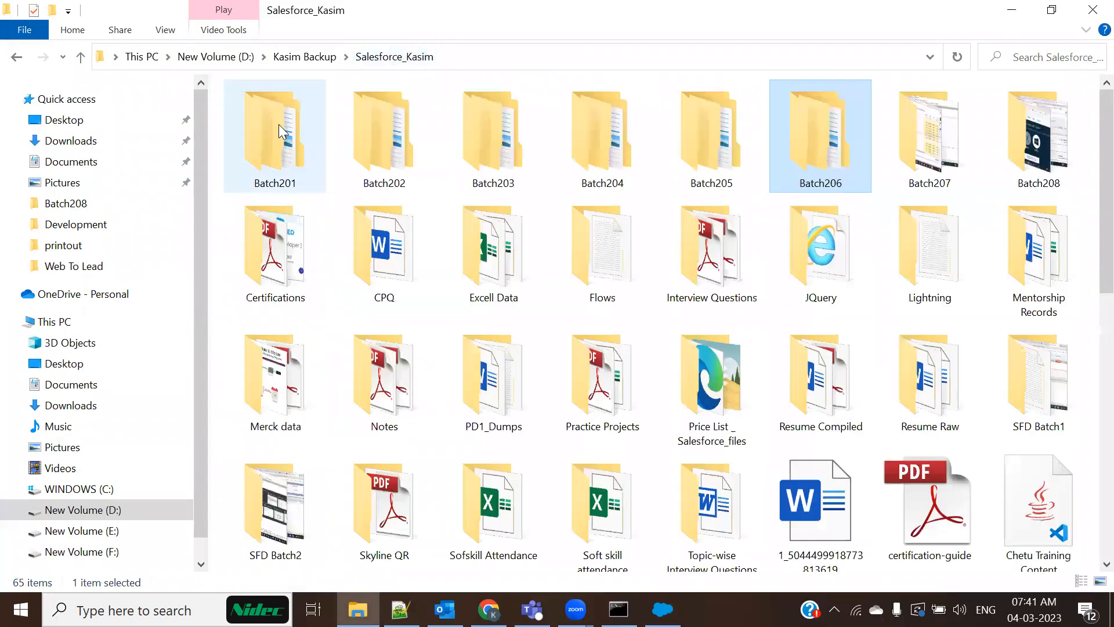
left_click(1012, 173)
double_click(1012, 173)
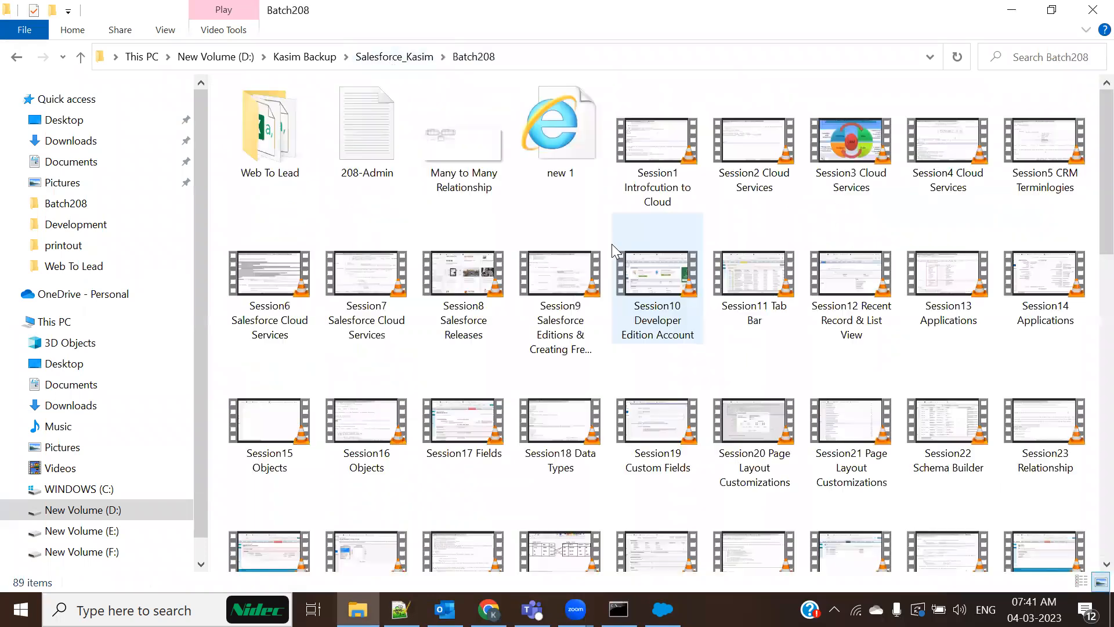
double_click(298, 166)
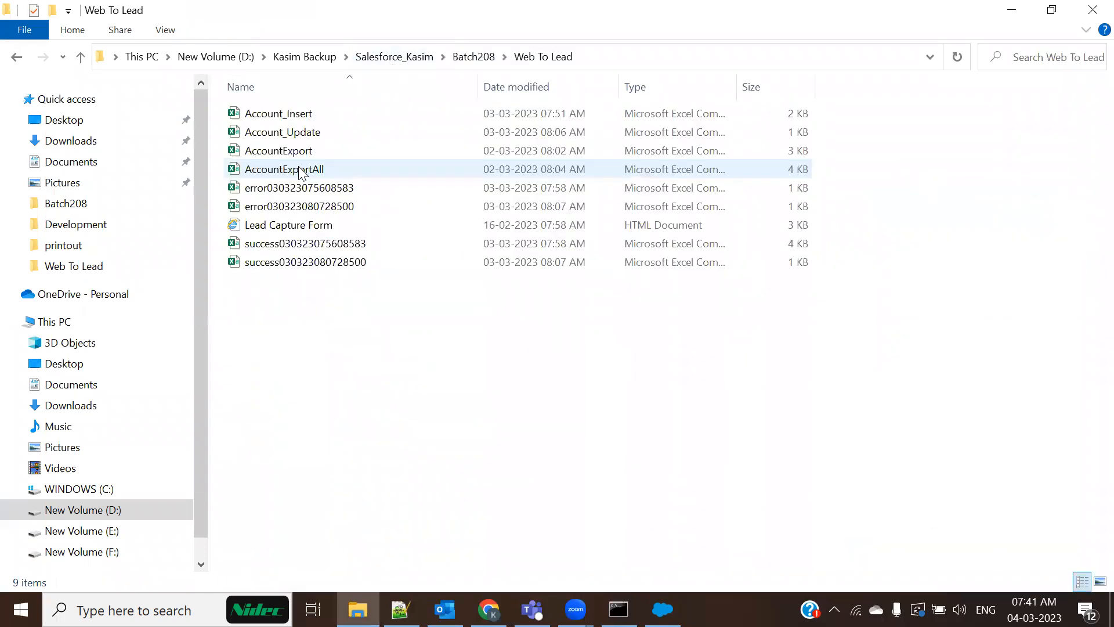
double_click(311, 131)
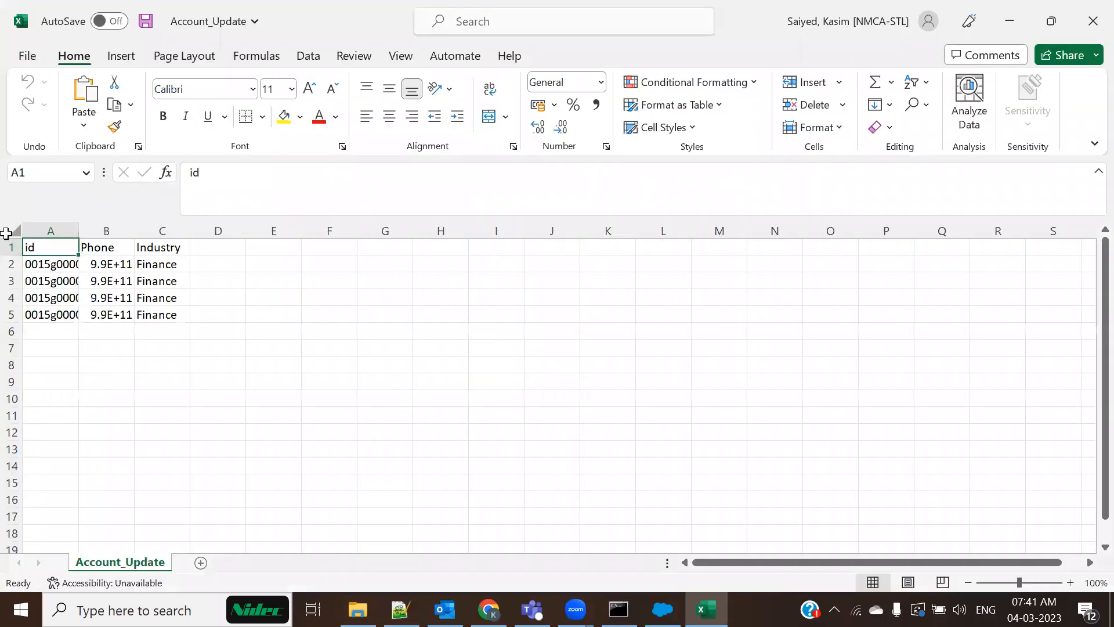
left_click(13, 232)
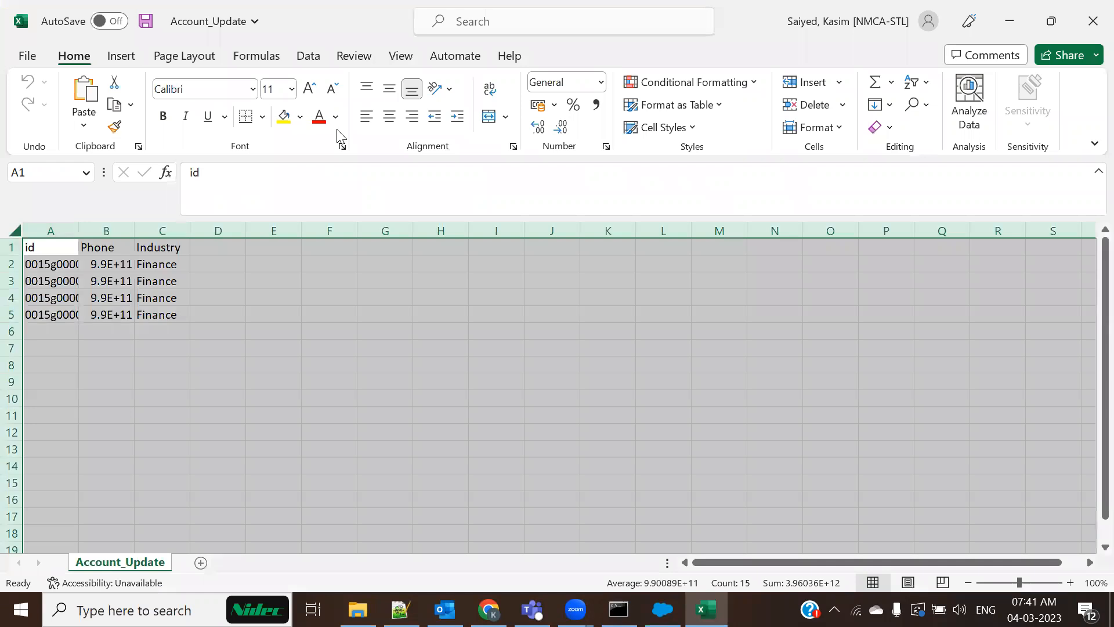
AutoFit Account_Update's id, Phone and Industry columns, then return to the Web To Lead folder
left_click(575, 20)
type("for")
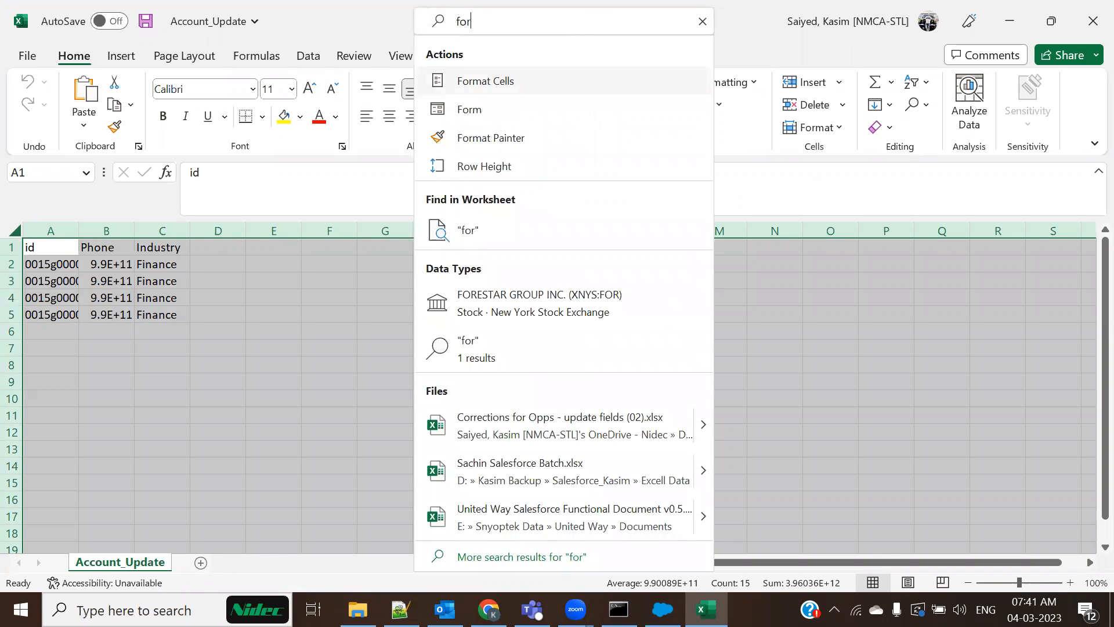
type("mat")
mouse_move(604, 78)
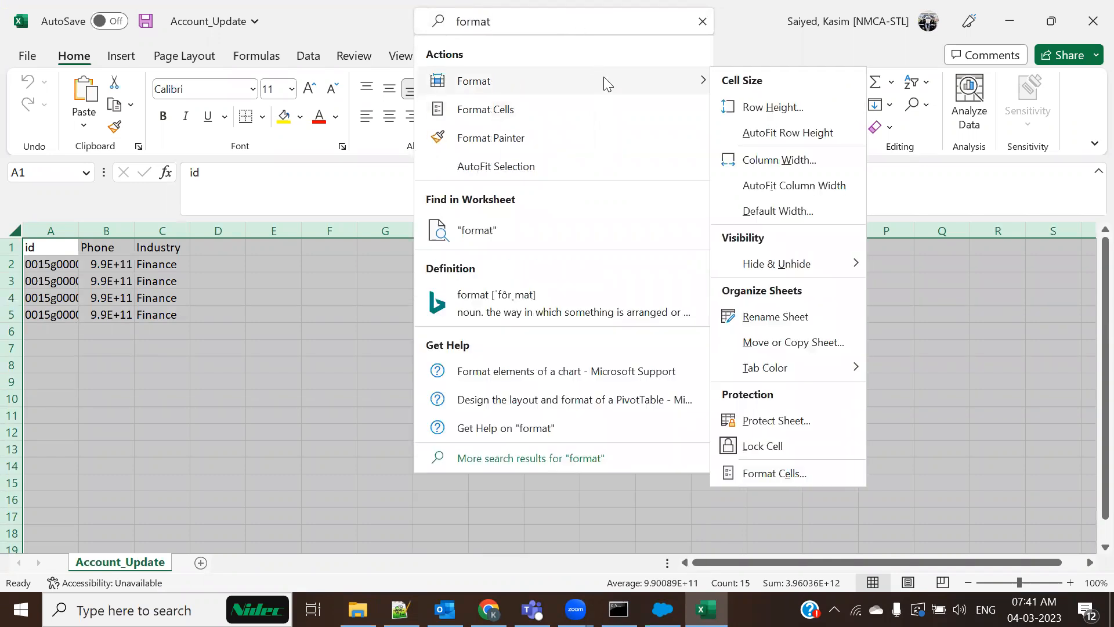
left_click(781, 185)
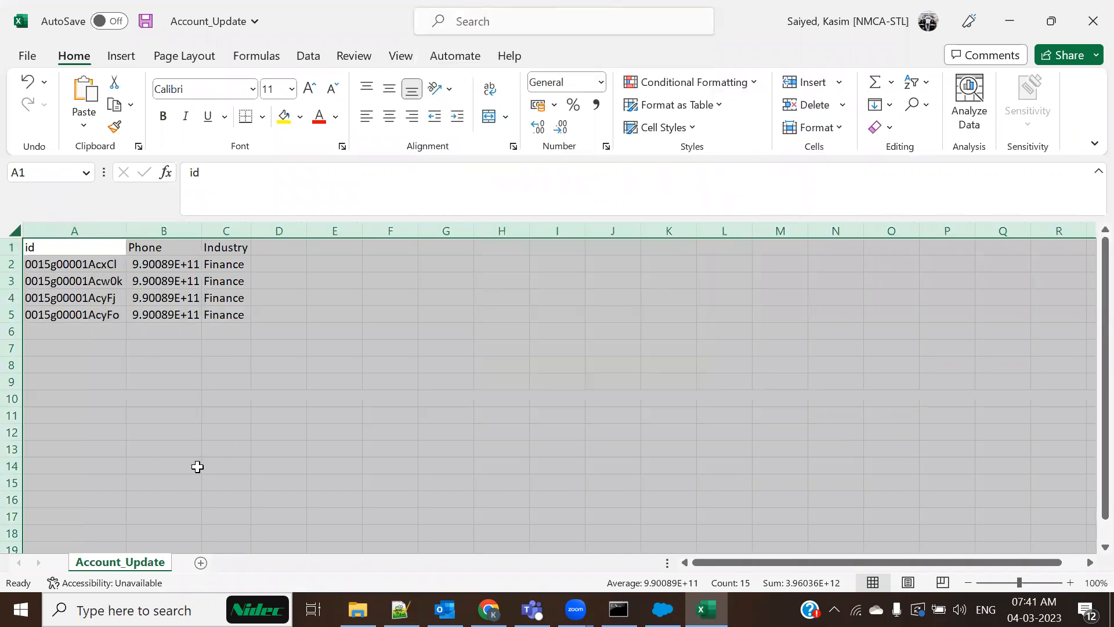
left_click(201, 463)
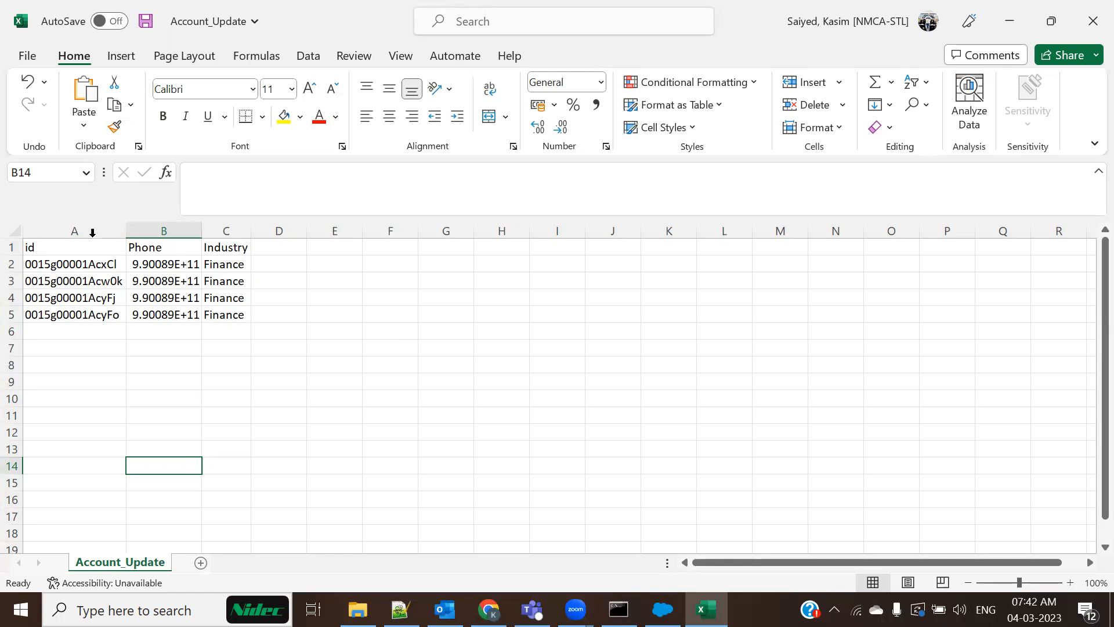
left_click(89, 227)
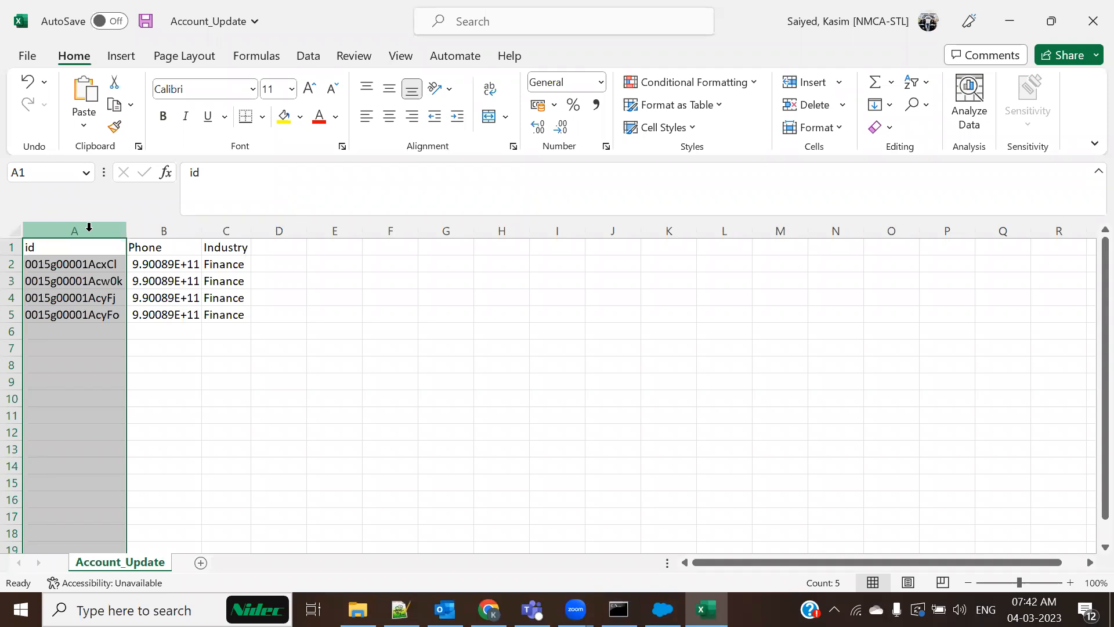
left_click(182, 393)
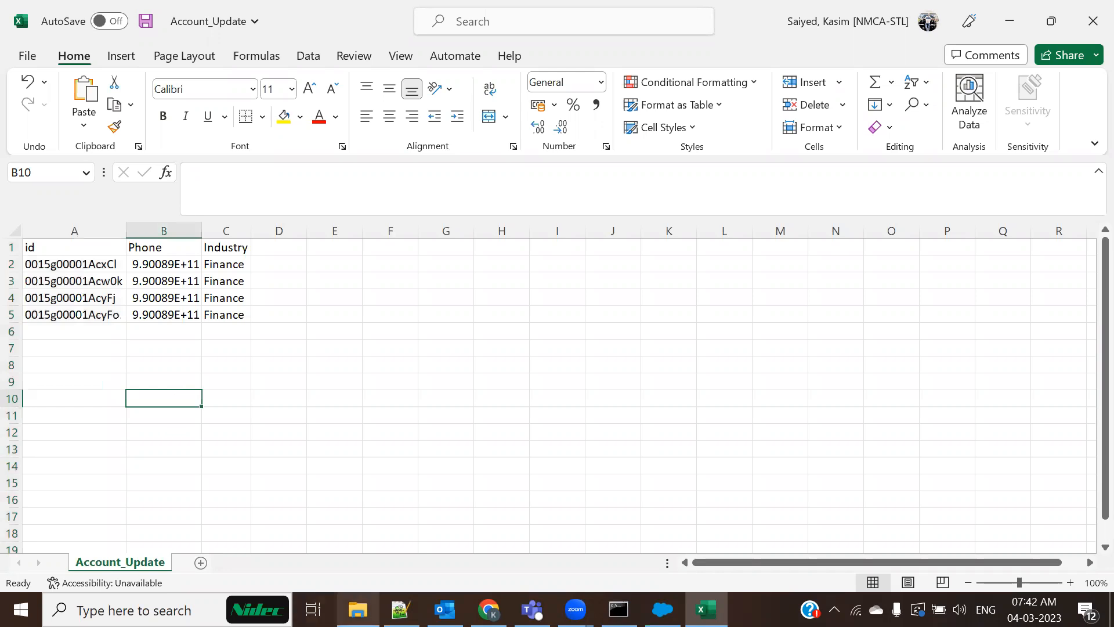
left_click(358, 609)
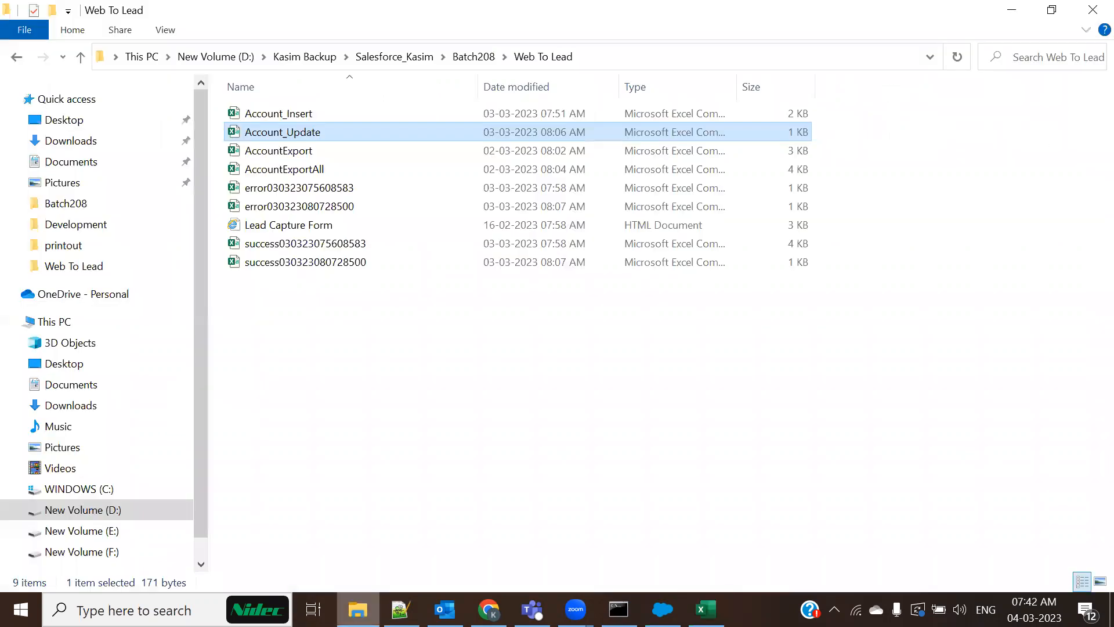
Open Account_Insert and AutoFit its ACTIVE__C, INDUSTRY, NAME and OWNERSHIP columns
double_click(278, 117)
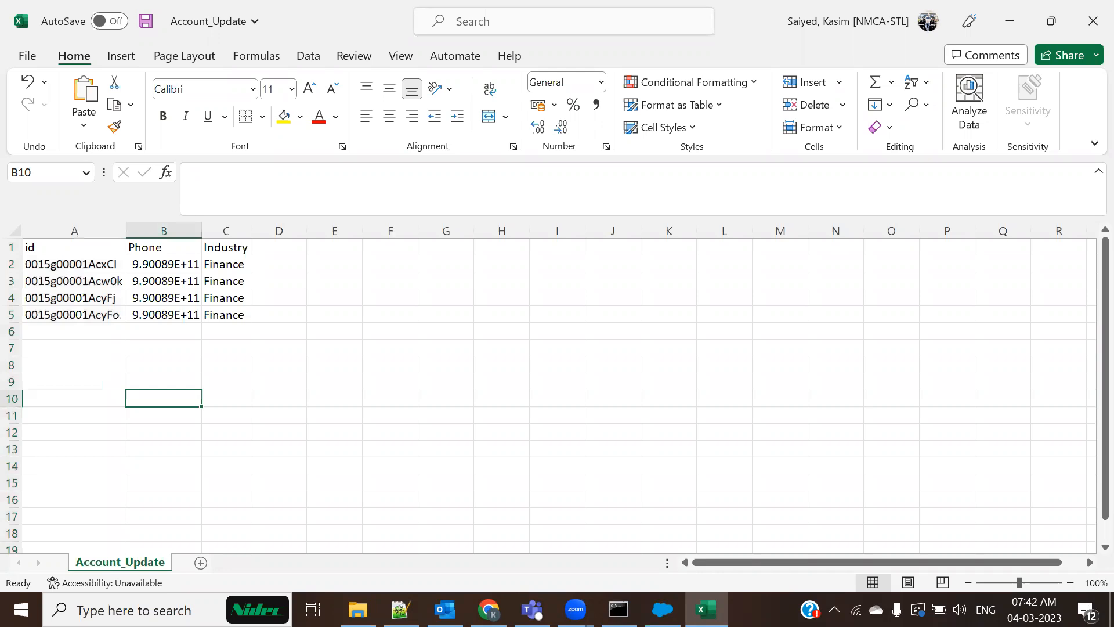
mouse_move(706, 609)
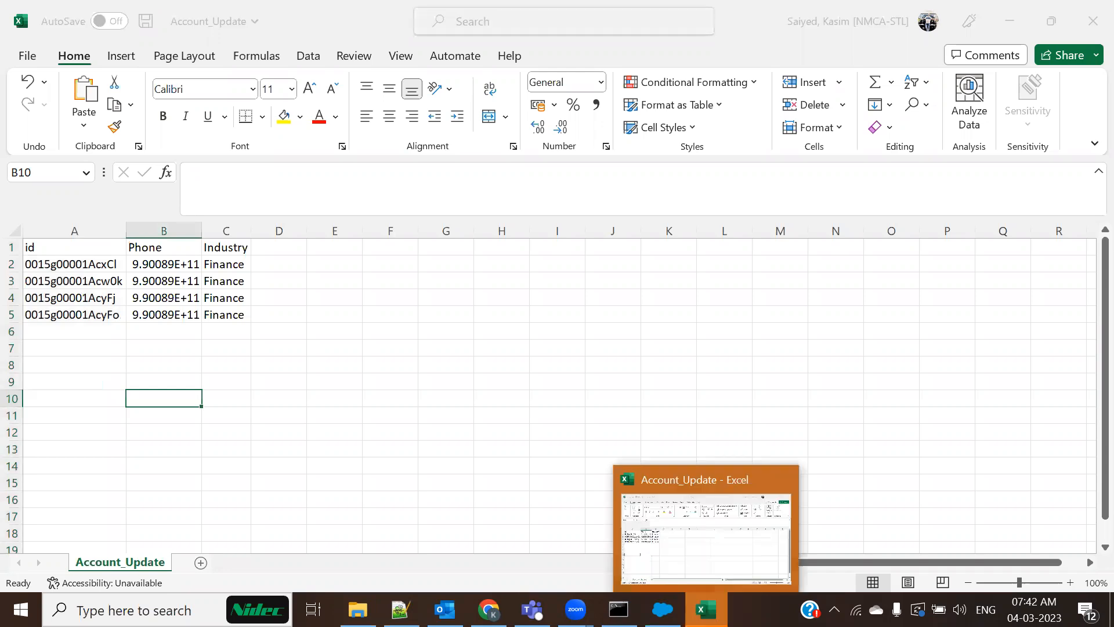
left_click(761, 541)
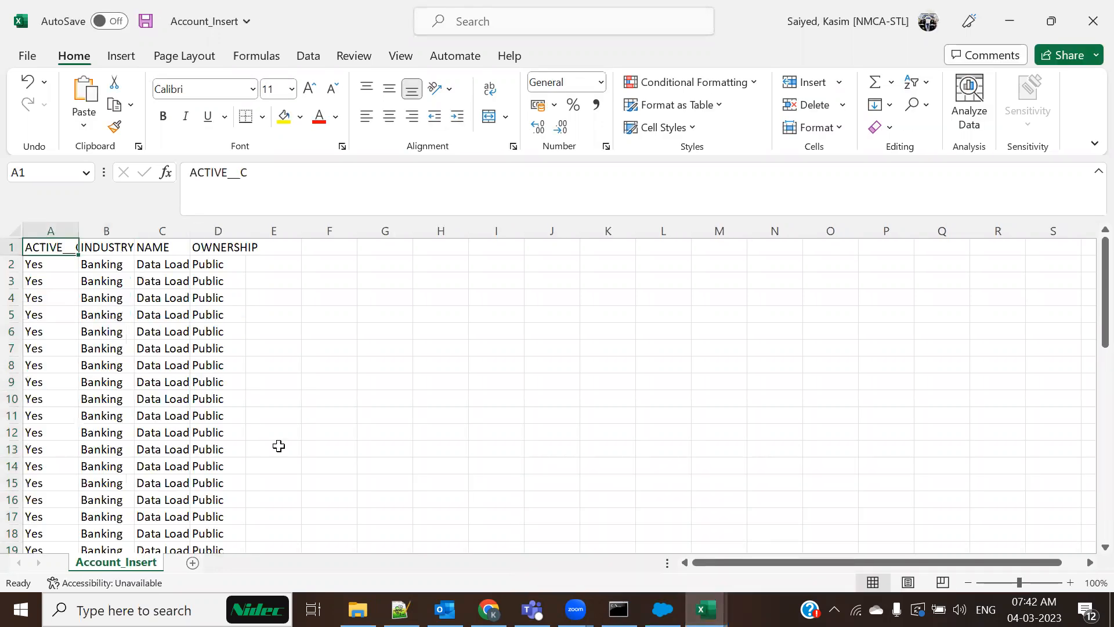
left_click(11, 229)
left_click(664, 24)
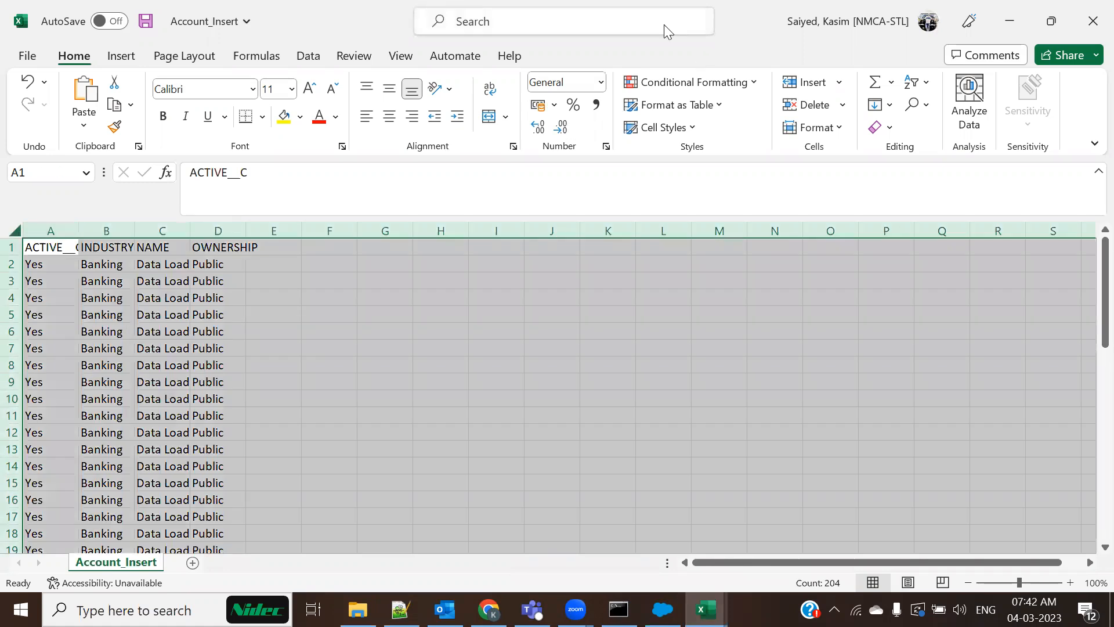
type("format")
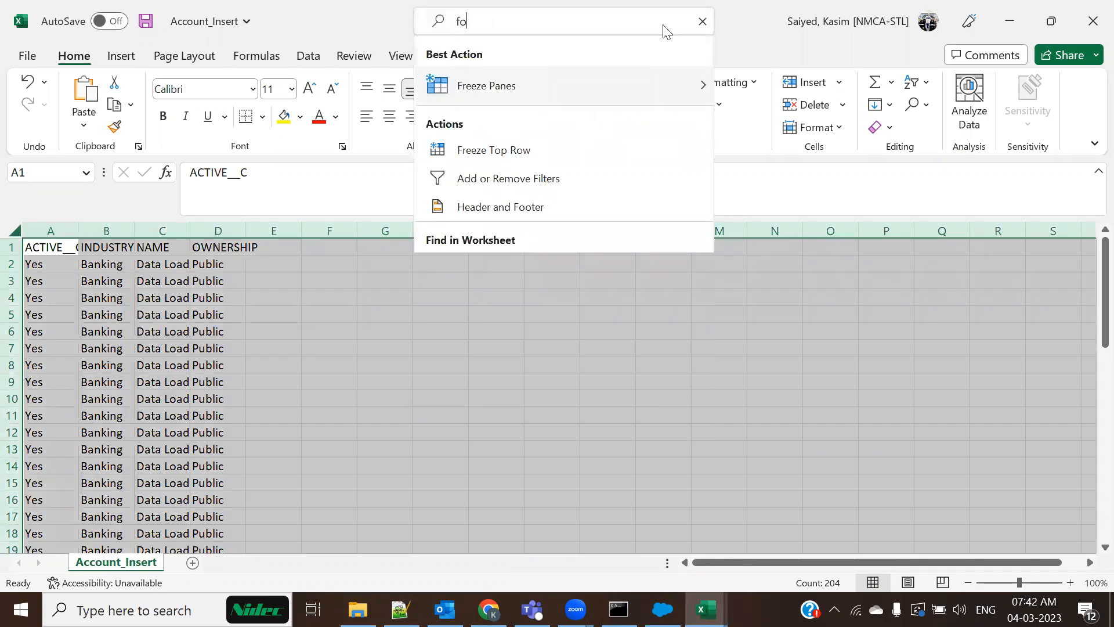
mouse_move(673, 90)
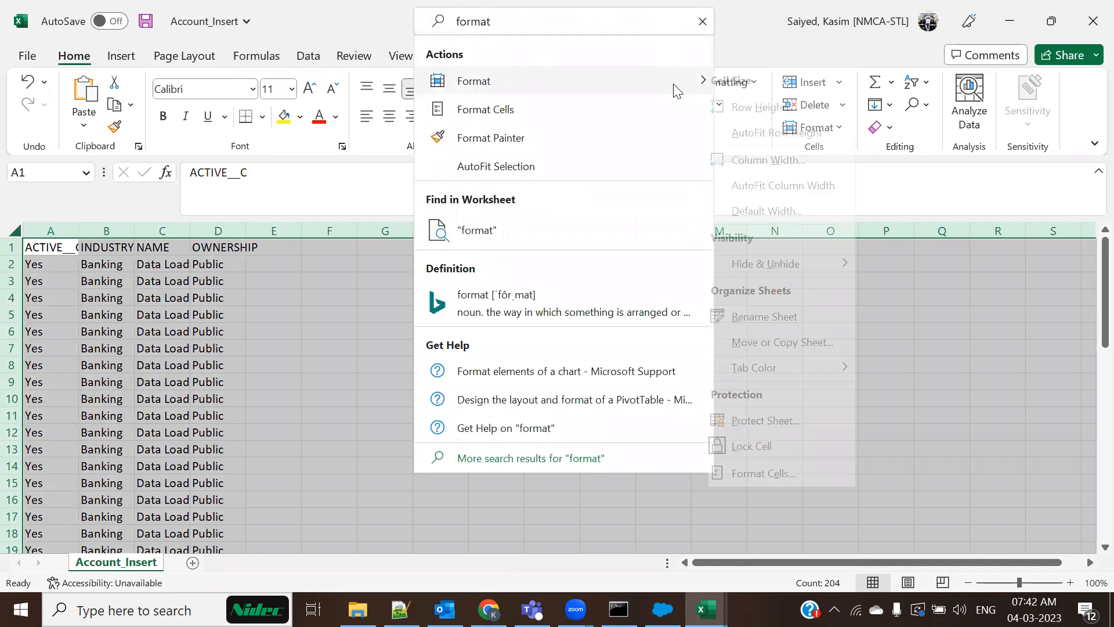
left_click(775, 186)
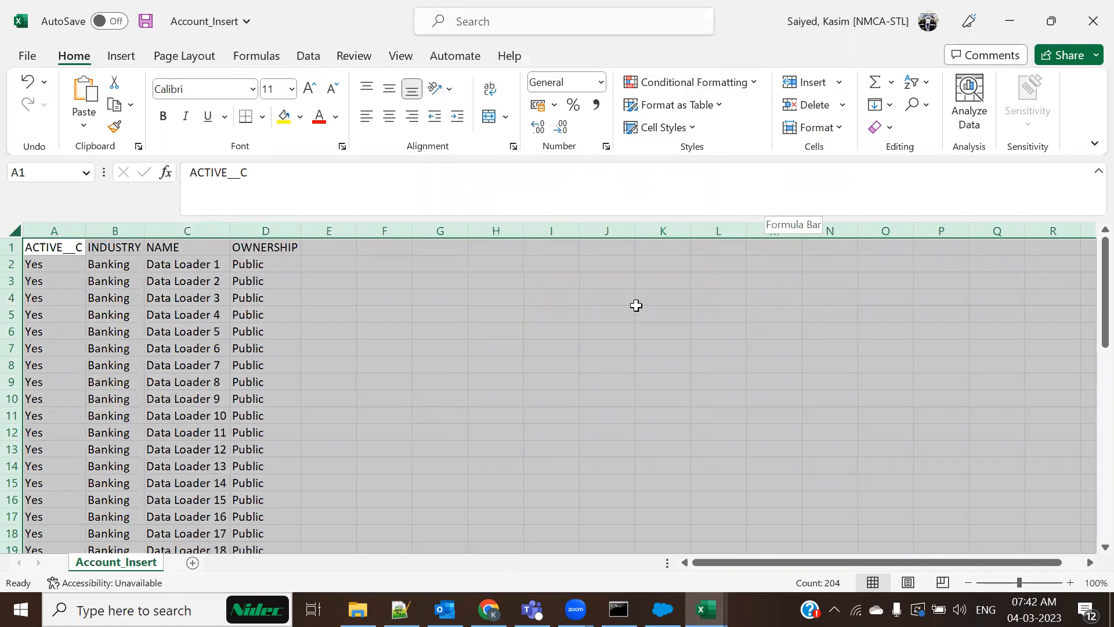
left_click(313, 494)
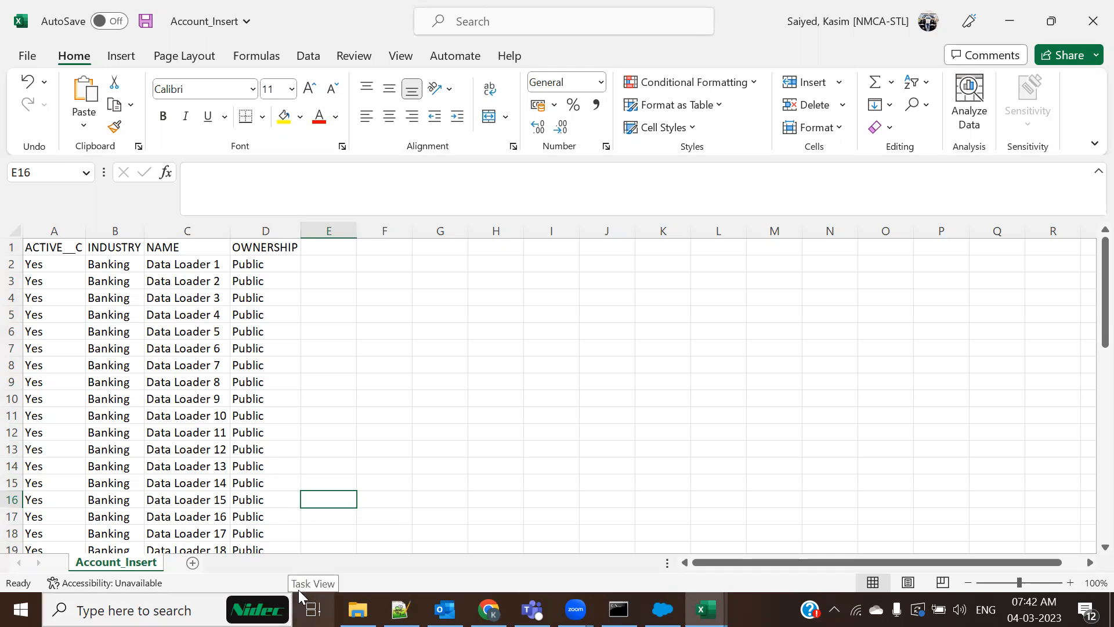
Move and minimize the Data Loader window, then bring up Salesforce Setup in Chrome
left_click_drag(49, 265, 259, 261)
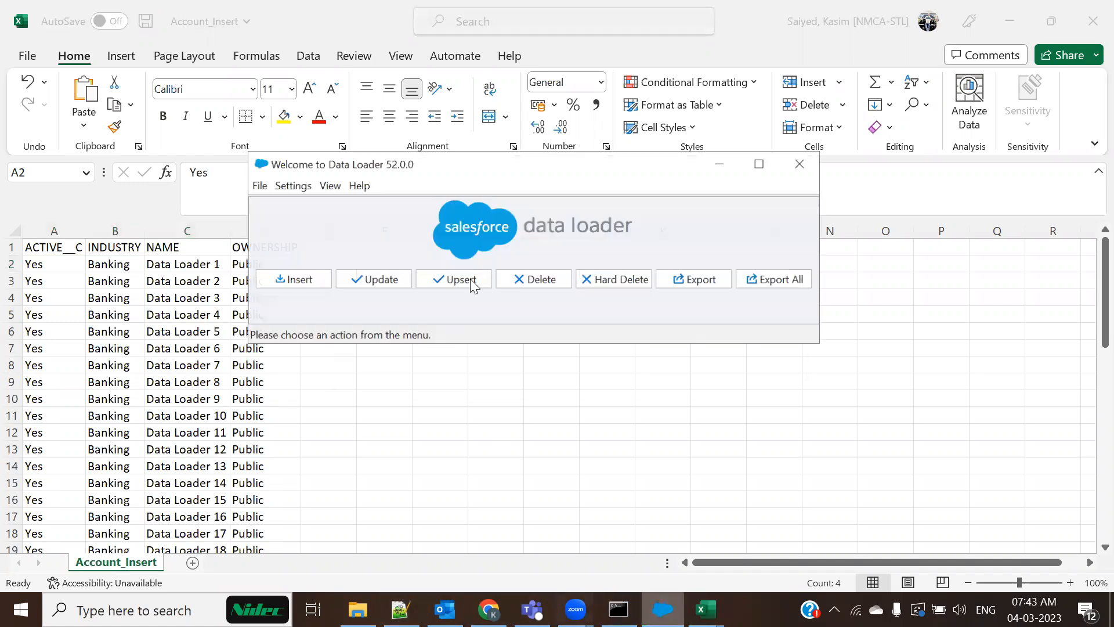
left_click_drag(459, 168, 569, 90)
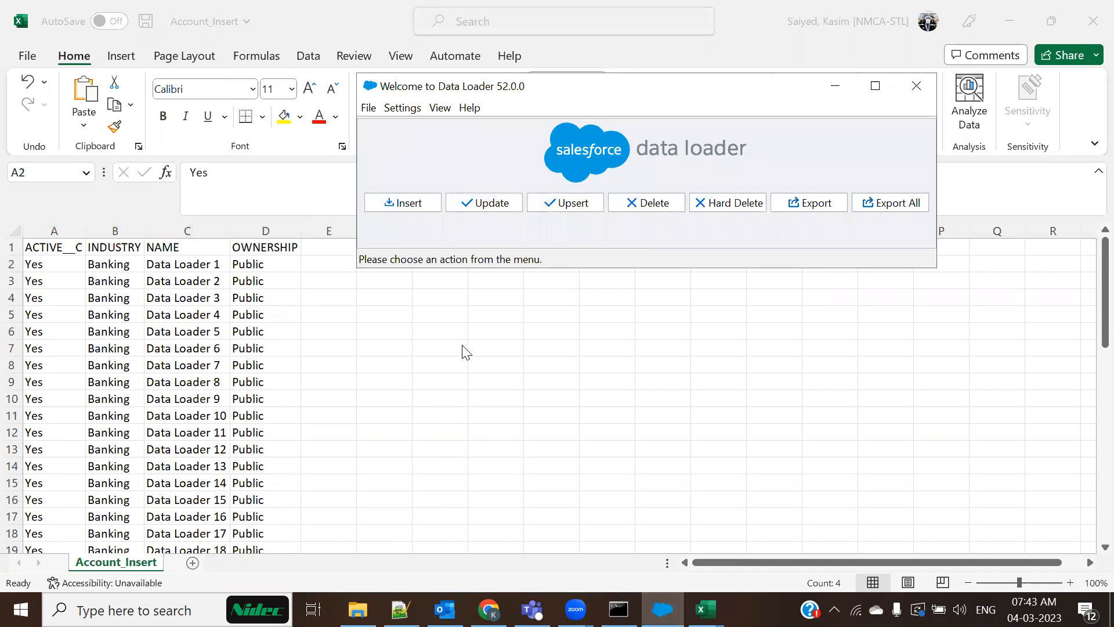
left_click(835, 86)
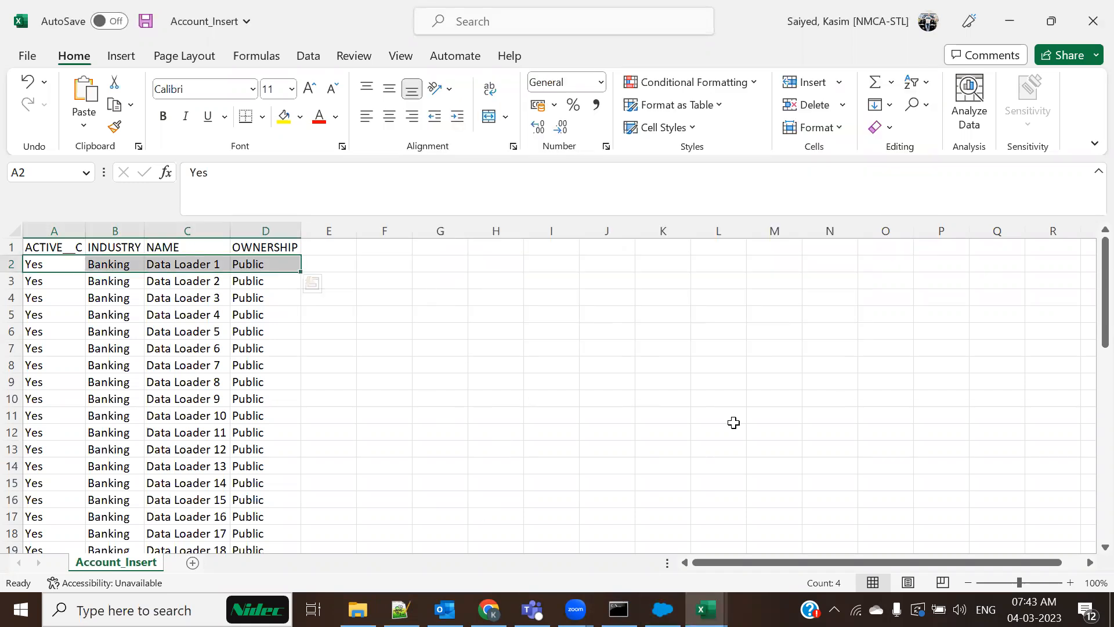
left_click(718, 415)
left_click(488, 609)
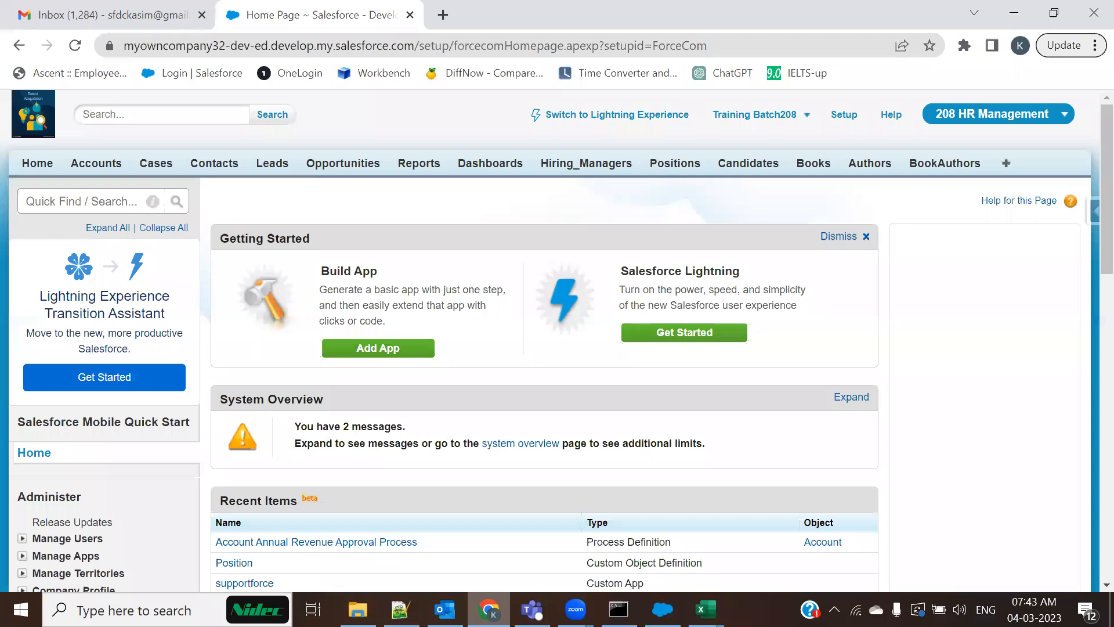
Open Account_Update in Excel from the Web To Lead folder
left_click(358, 609)
double_click(293, 132)
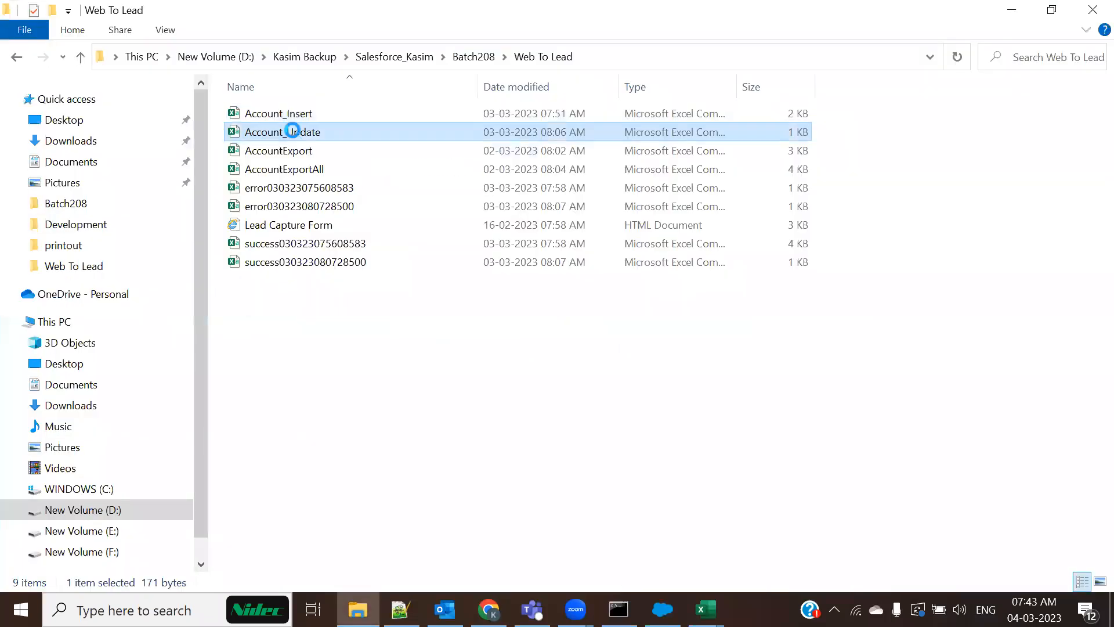
right_click(293, 133)
mouse_move(505, 297)
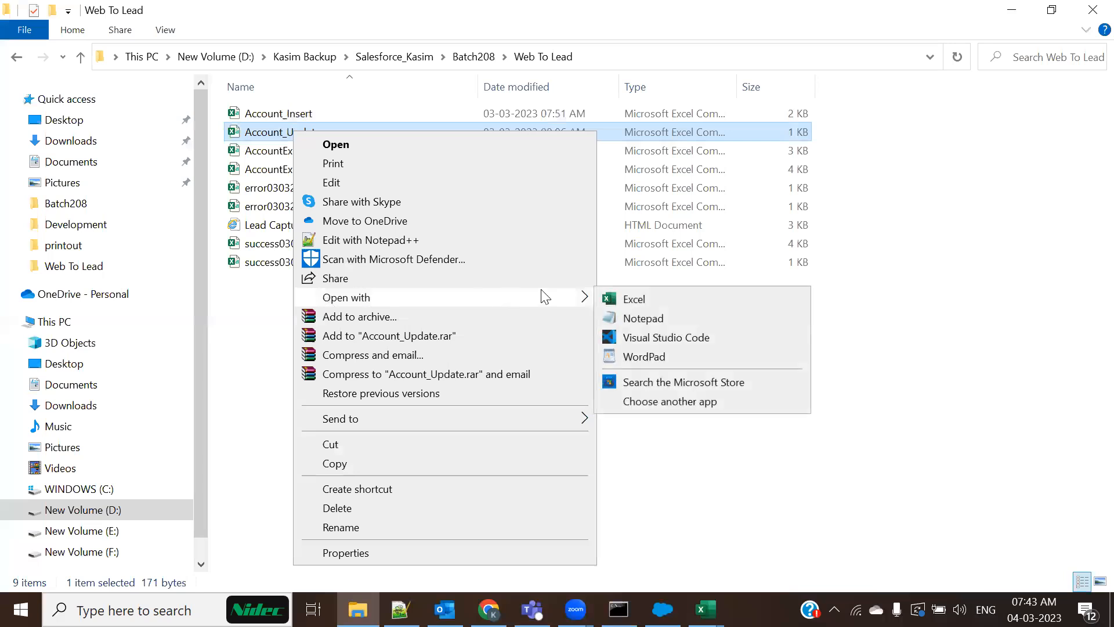
left_click(631, 299)
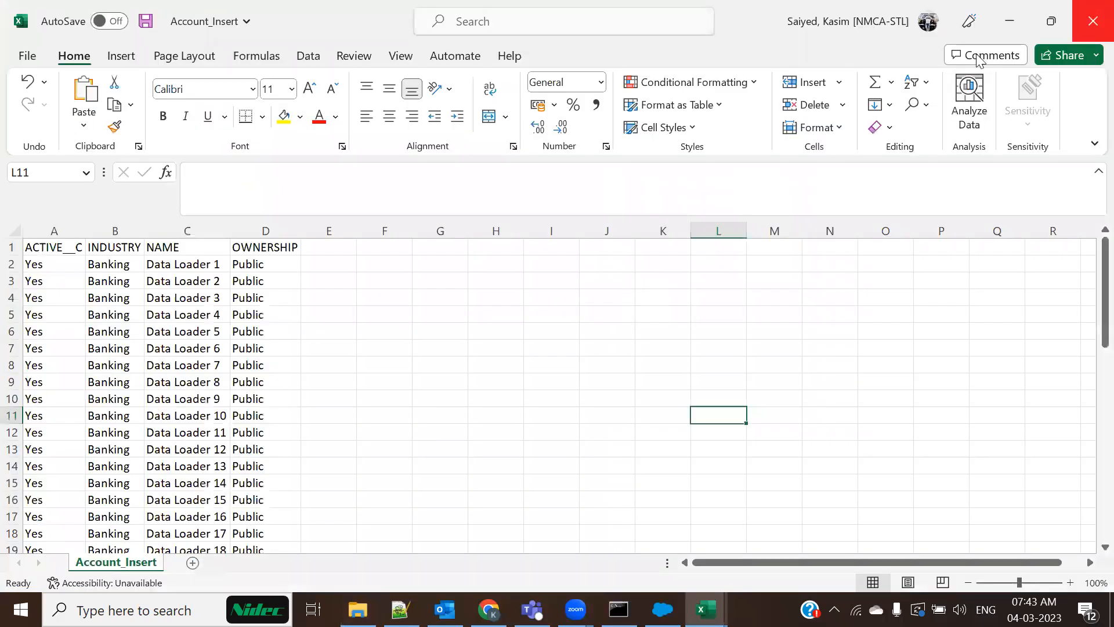
left_click(358, 609)
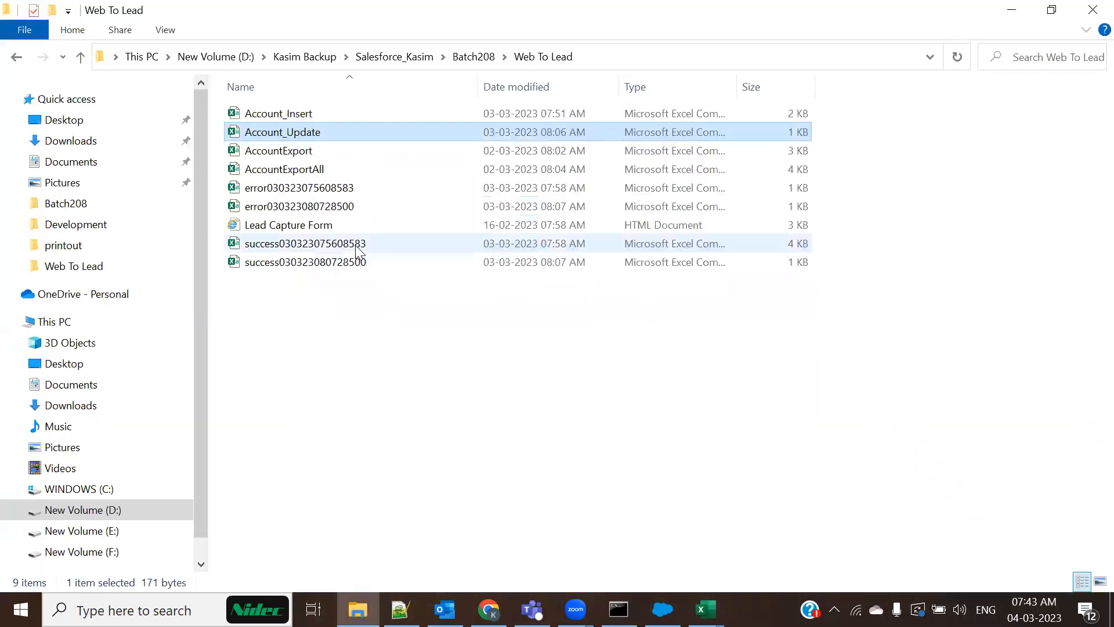
Duplicate Account_Update as Account_Upsert and widen column A to show full IDs
key("ctrl+c")
key("ctrl+v")
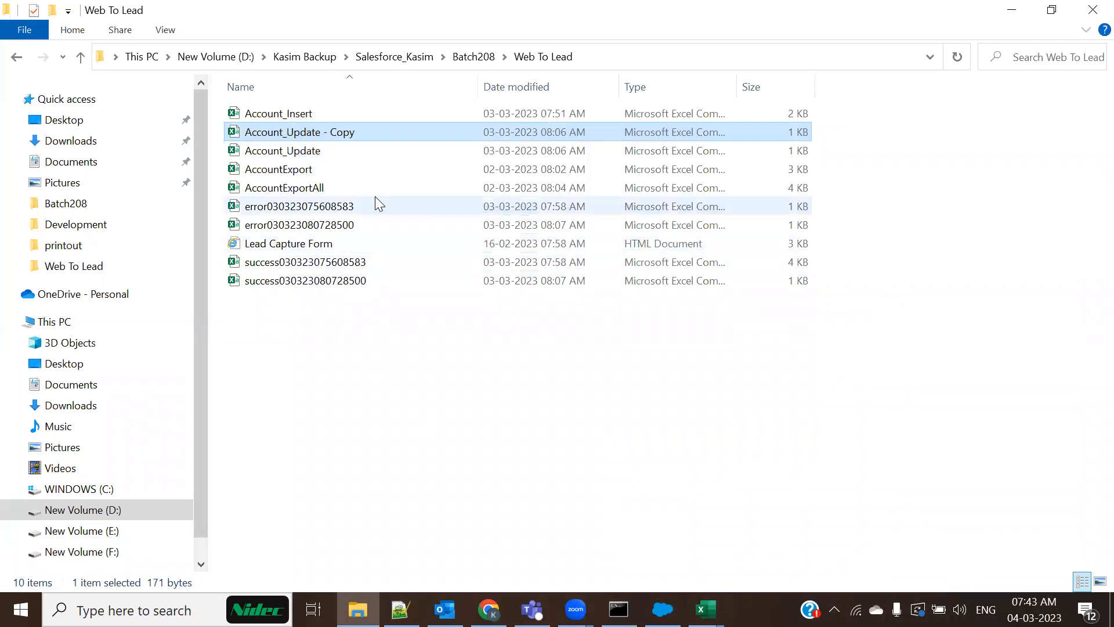
left_click(374, 138)
left_click(376, 139)
key("BackSpace")
key("BackSpace")
key("BackSpace")
key("BackSpace")
key("BackSpace")
key("BackSpace")
key("BackSpace")
key("BackSpace")
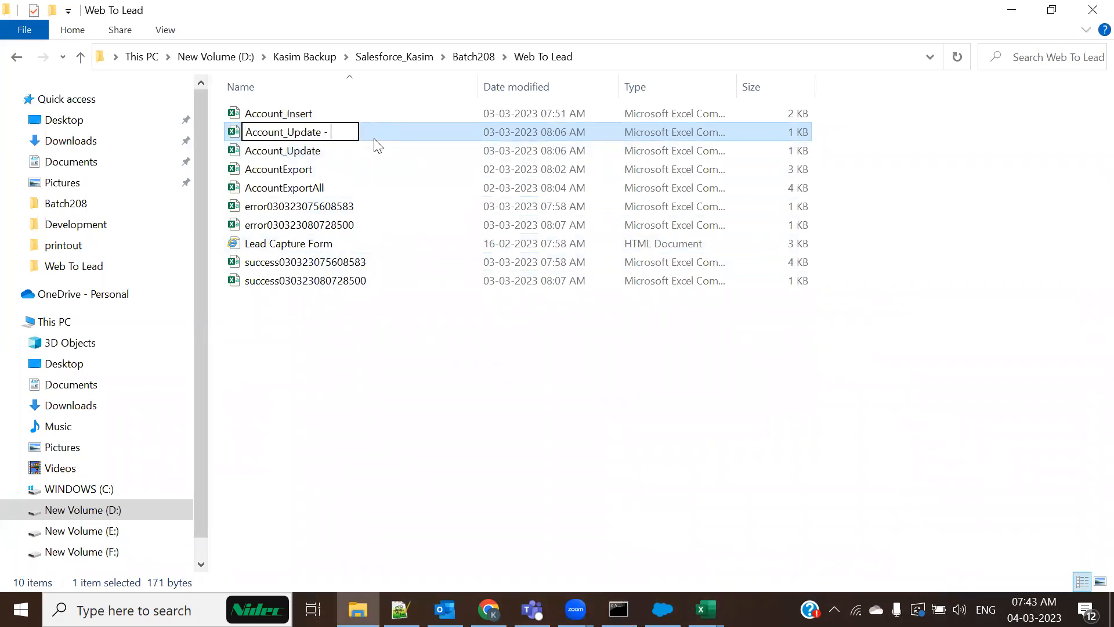
key("BackSpace")
key("BackSpace")
type("sert")
key("Return")
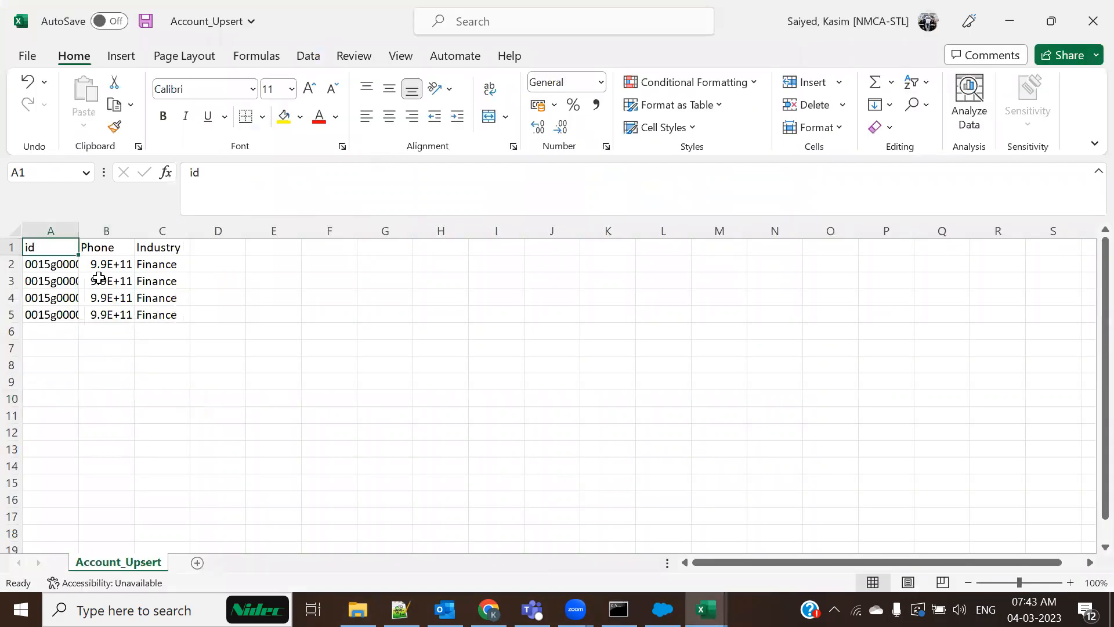
left_click_drag(79, 231, 405, 234)
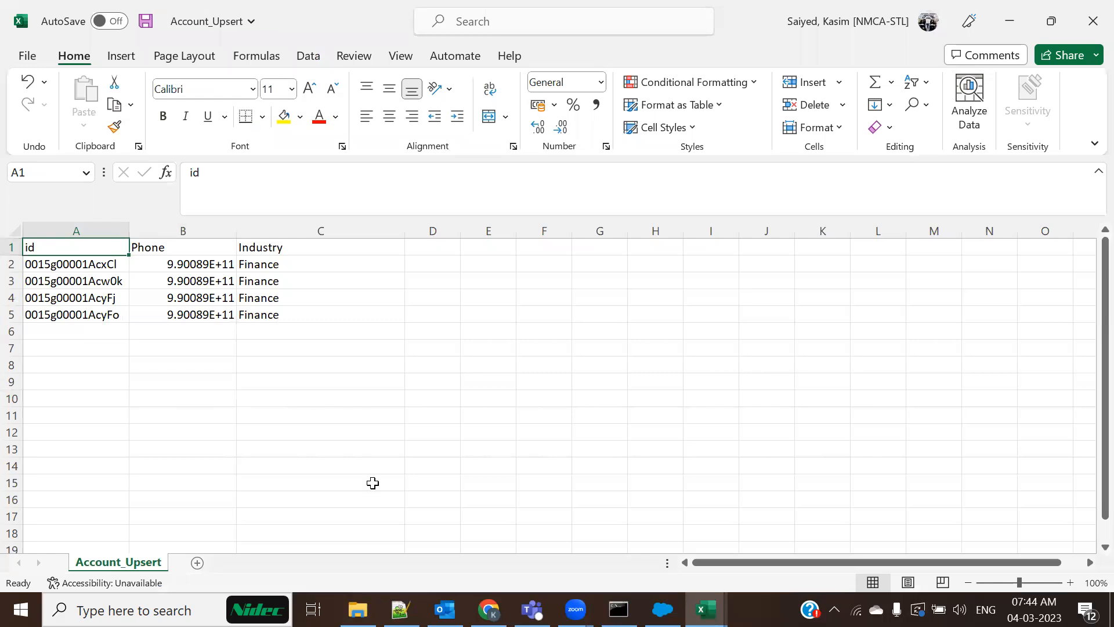
Close Account_Update without saving and bring the Account_Insert workbook forward
key("alt+Tab")
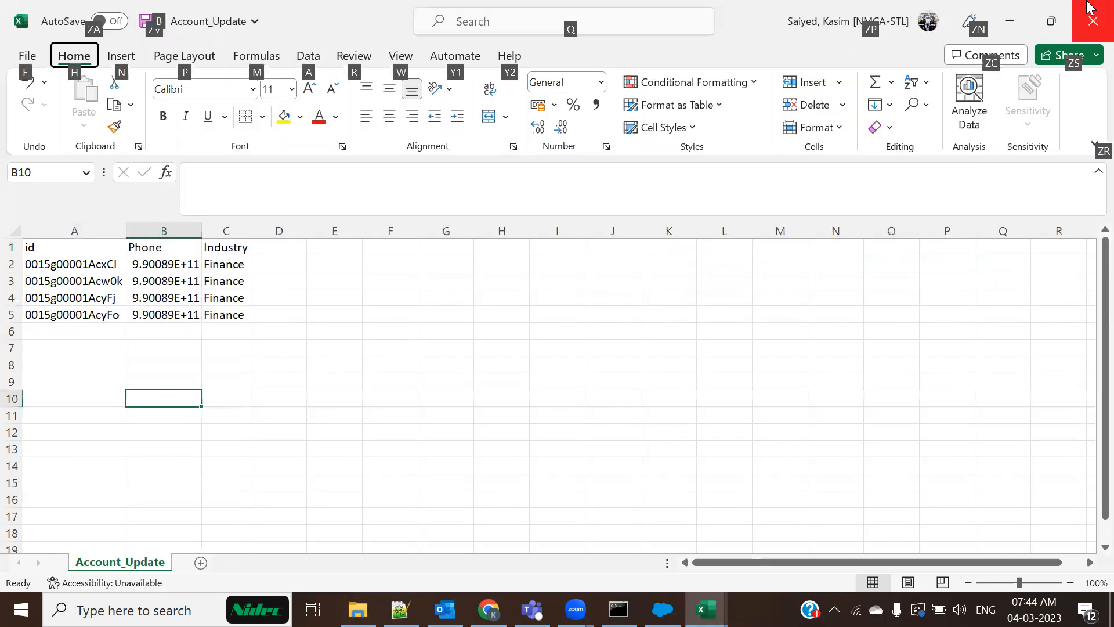
left_click(1088, 7)
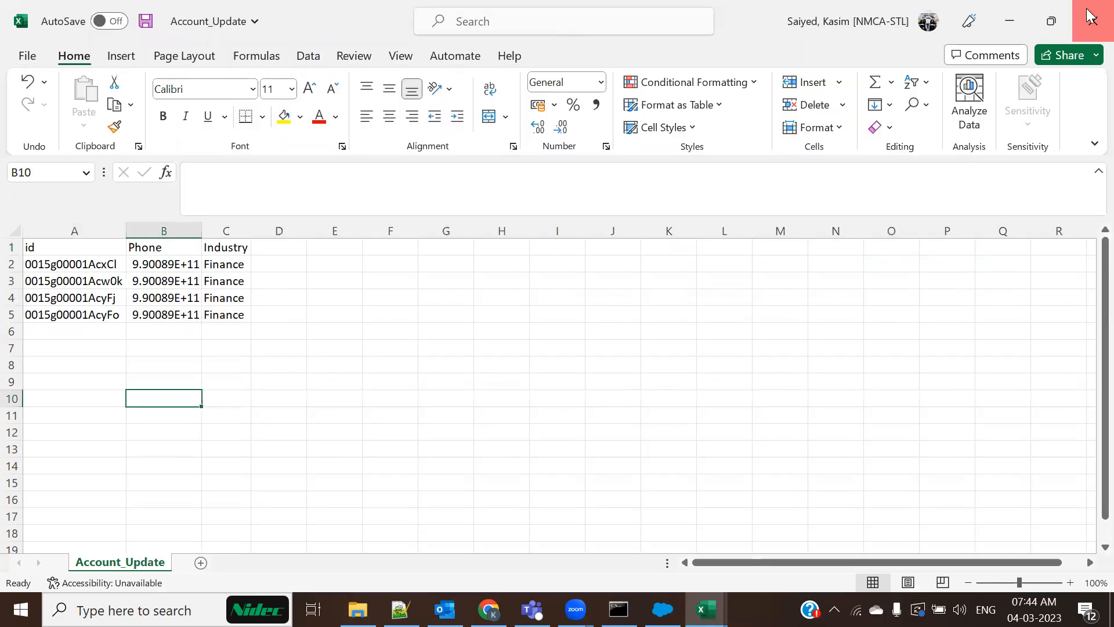
left_click(560, 327)
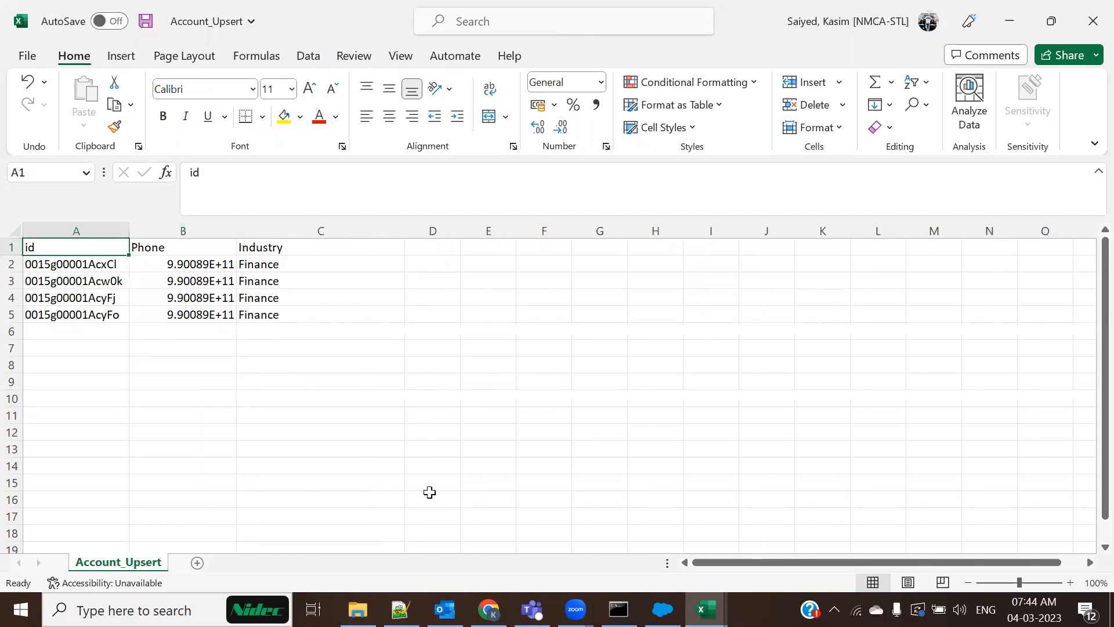
key("alt+Tab")
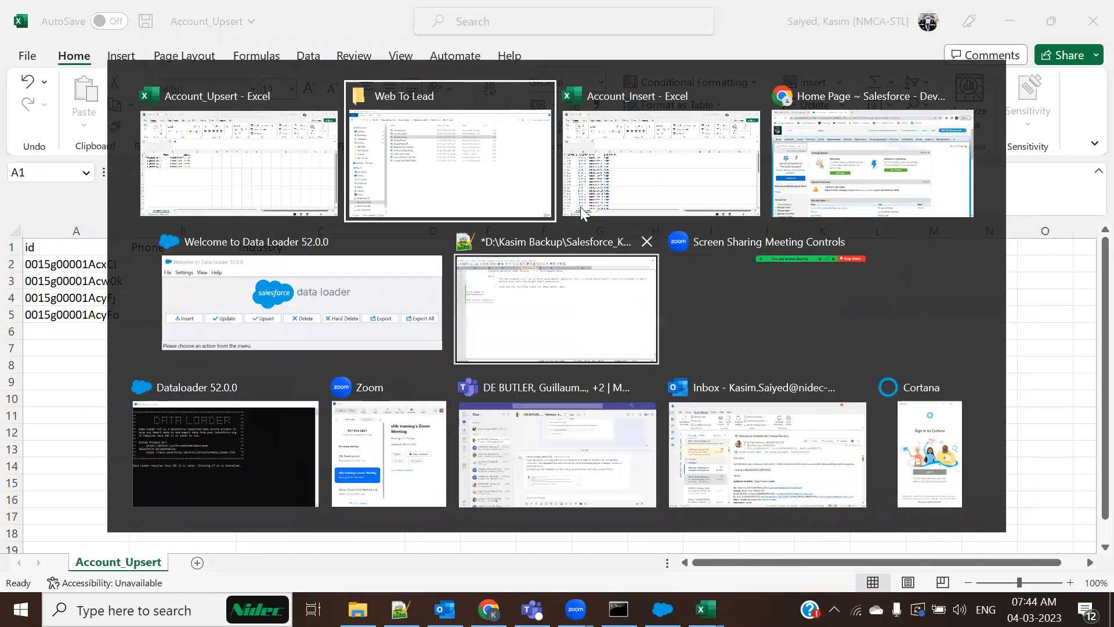
left_click(643, 181)
Copy the ACTIVE__C and OWNERSHIP headers into D1:E1 of Account_Upsert and widen them
left_click_drag(43, 247, 275, 242)
left_click(104, 281)
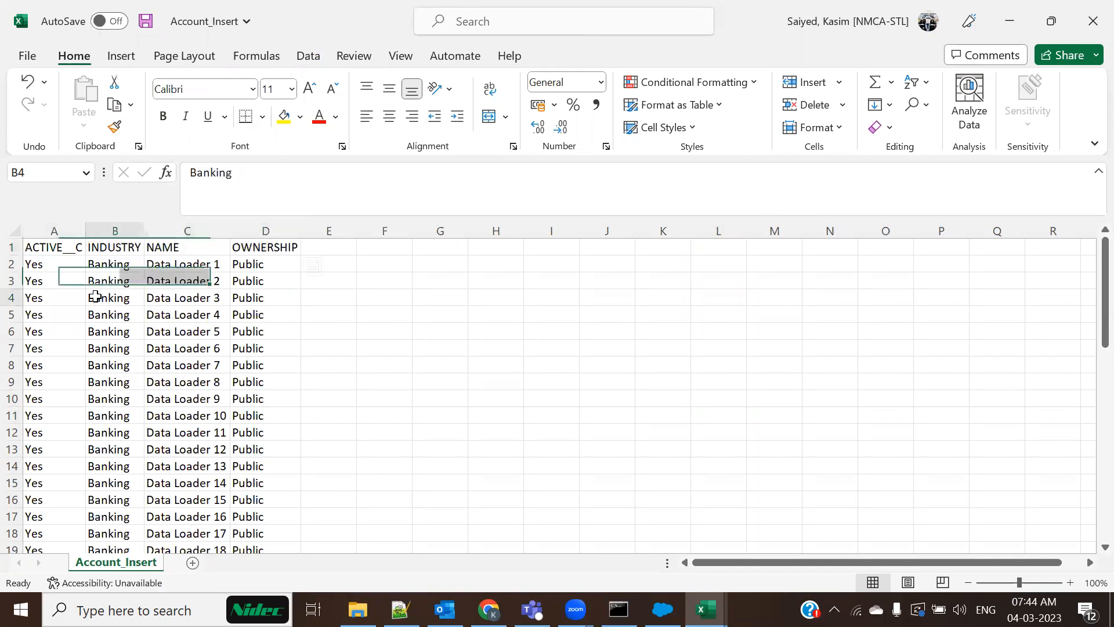
left_click(40, 244)
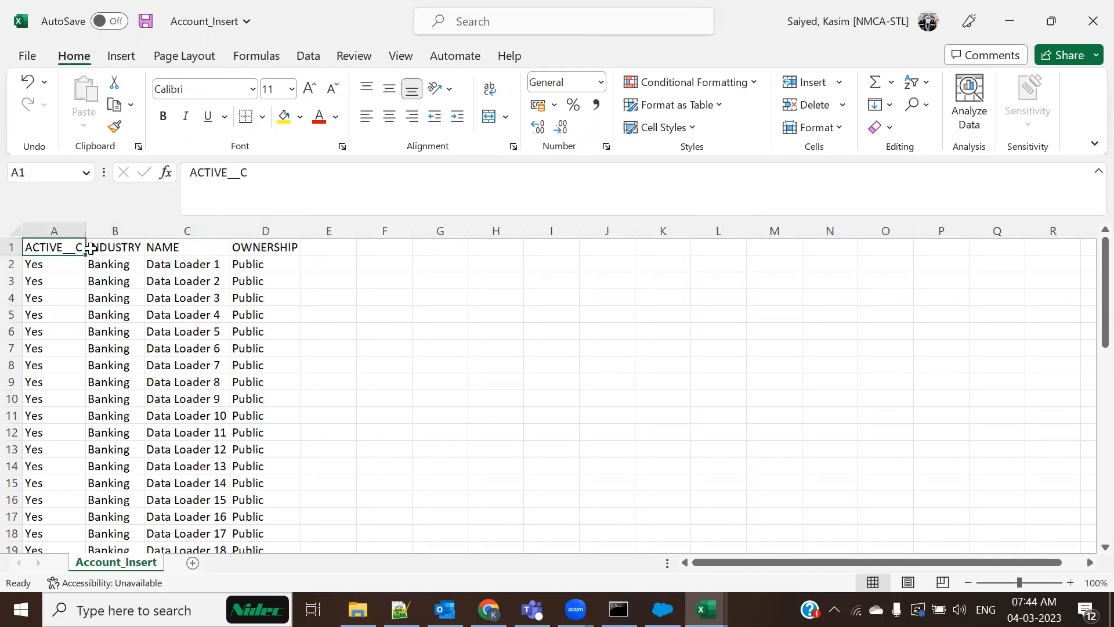
left_click(276, 247, "ctrl")
key("ctrl+c")
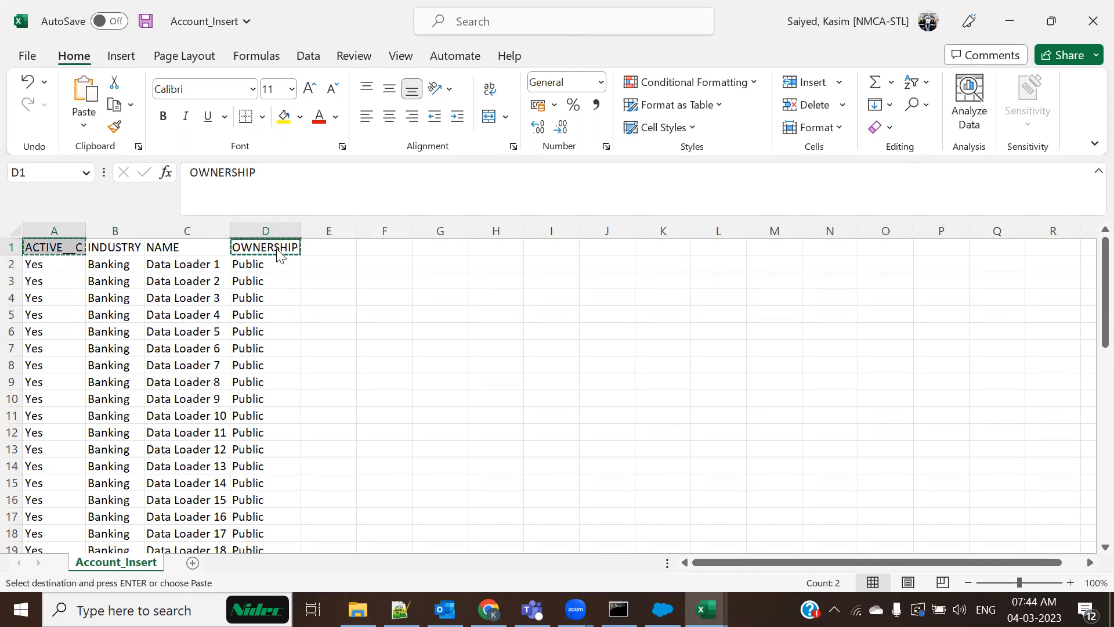
key("alt+Tab")
left_click(421, 245)
key("ctrl+v")
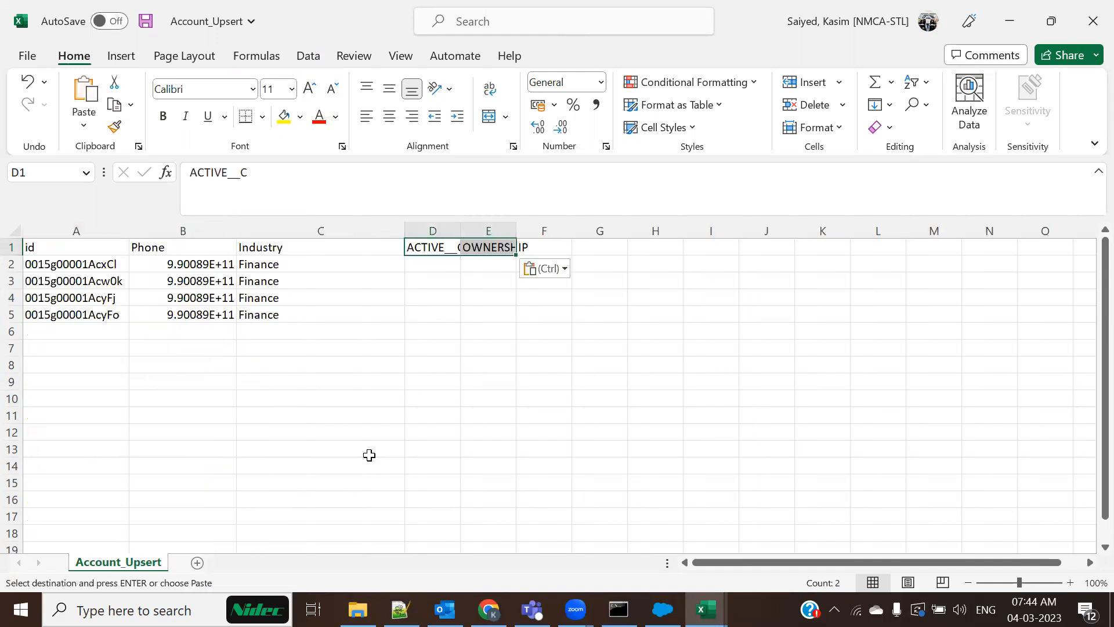
left_click_drag(469, 236, 603, 231)
left_click(347, 393)
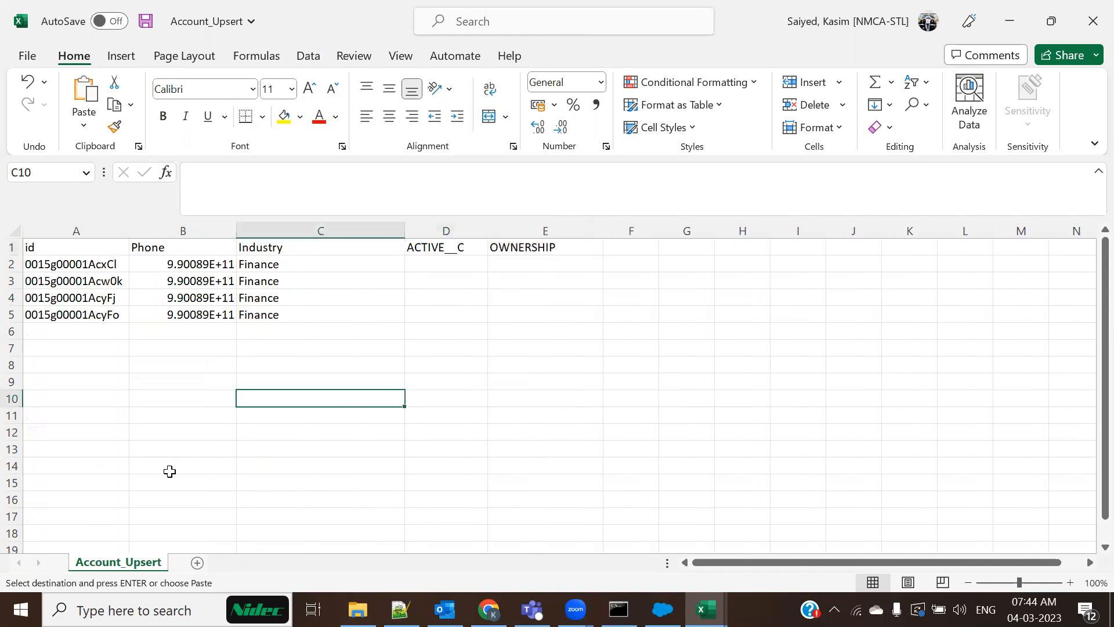
Paste the NAME header into F1 of Account_Upsert and save the workbook
key("alt+Tab")
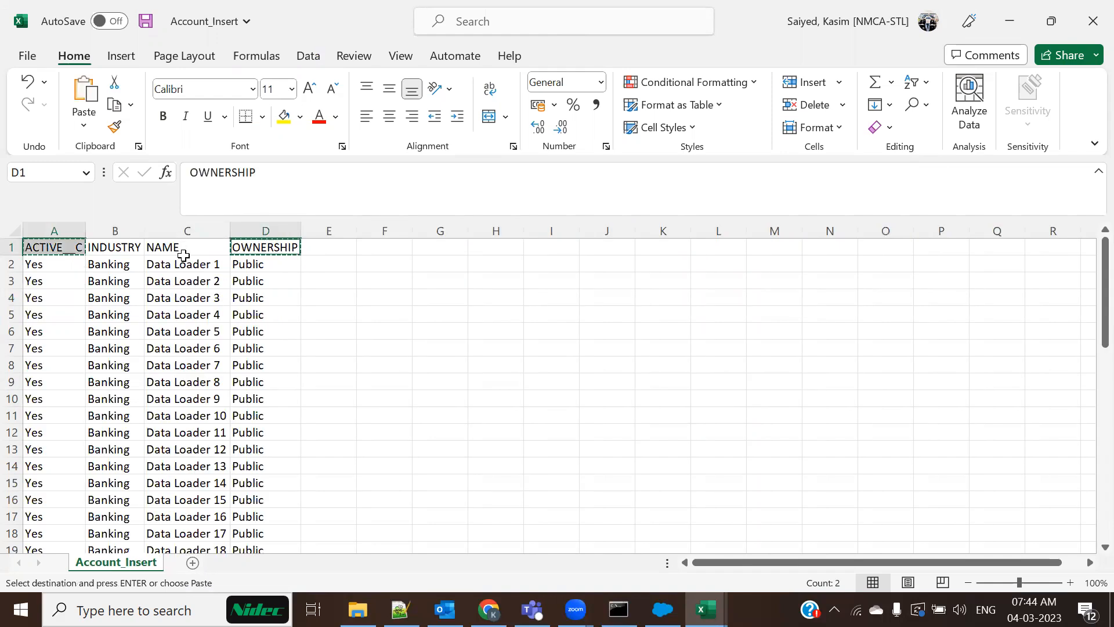
key("alt+Tab")
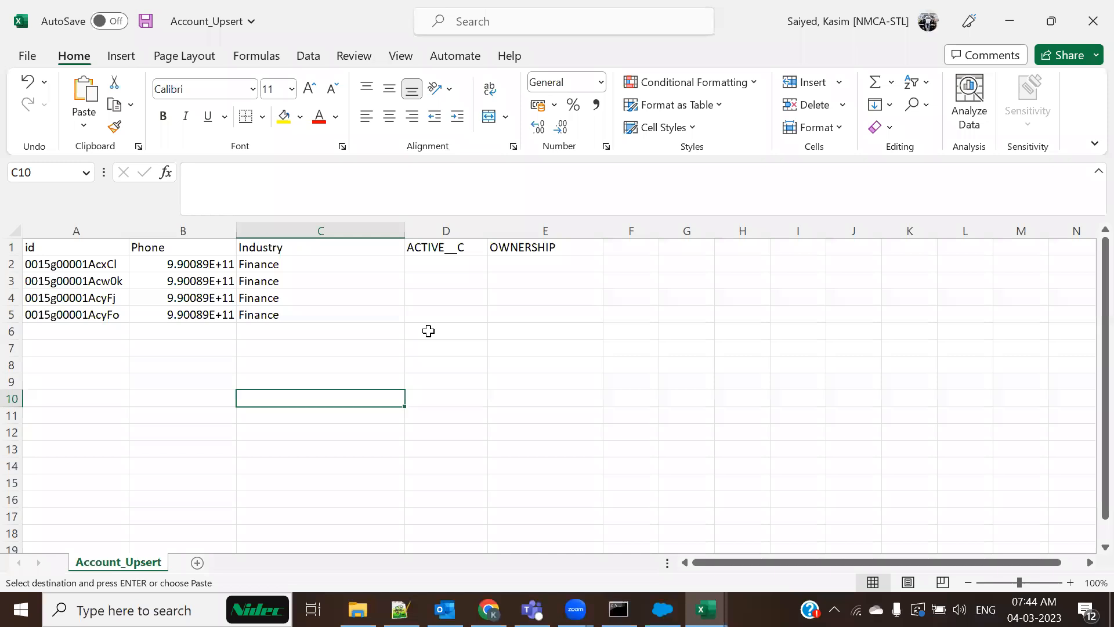
left_click(646, 249)
key("ctrl+v")
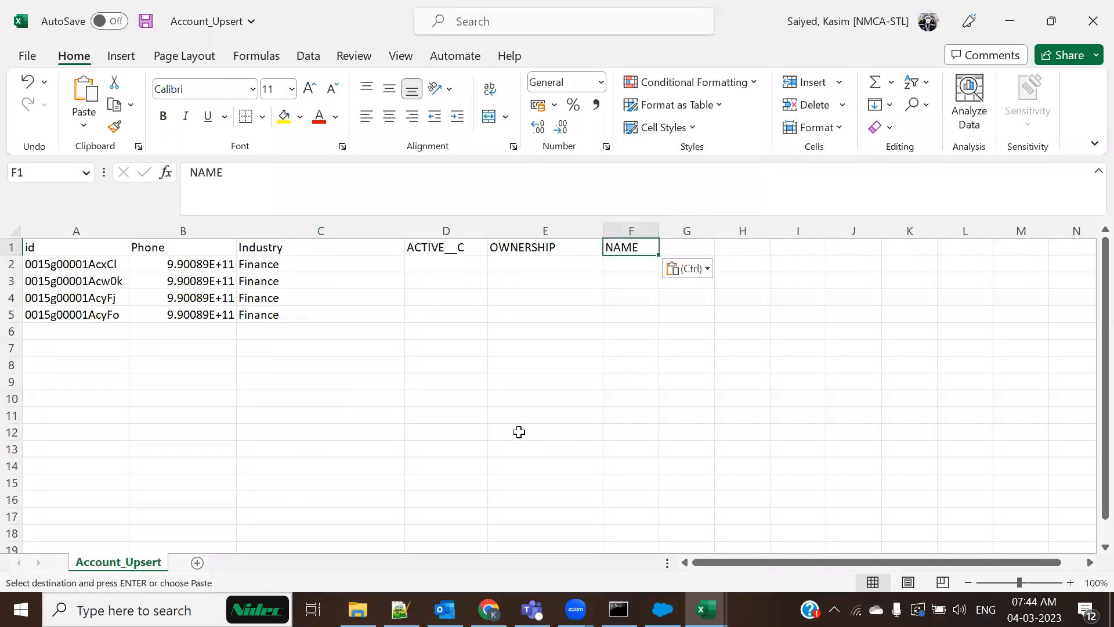
key("ctrl+s")
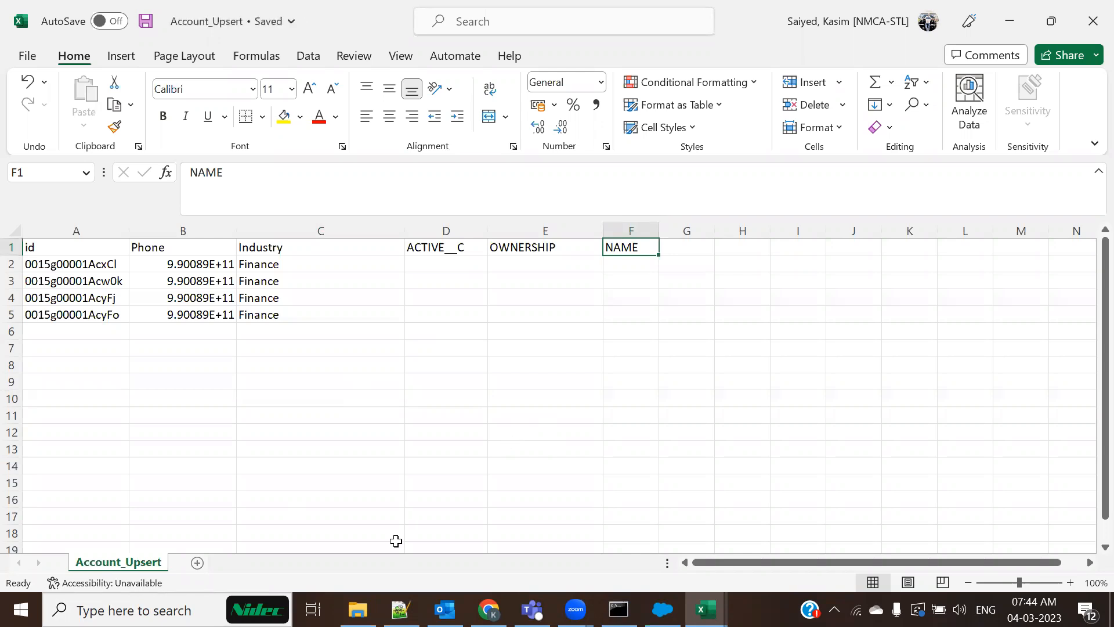
Copy Data Loader 50 from Account_Insert and select F6 in Account_Upsert
key("alt+Tab")
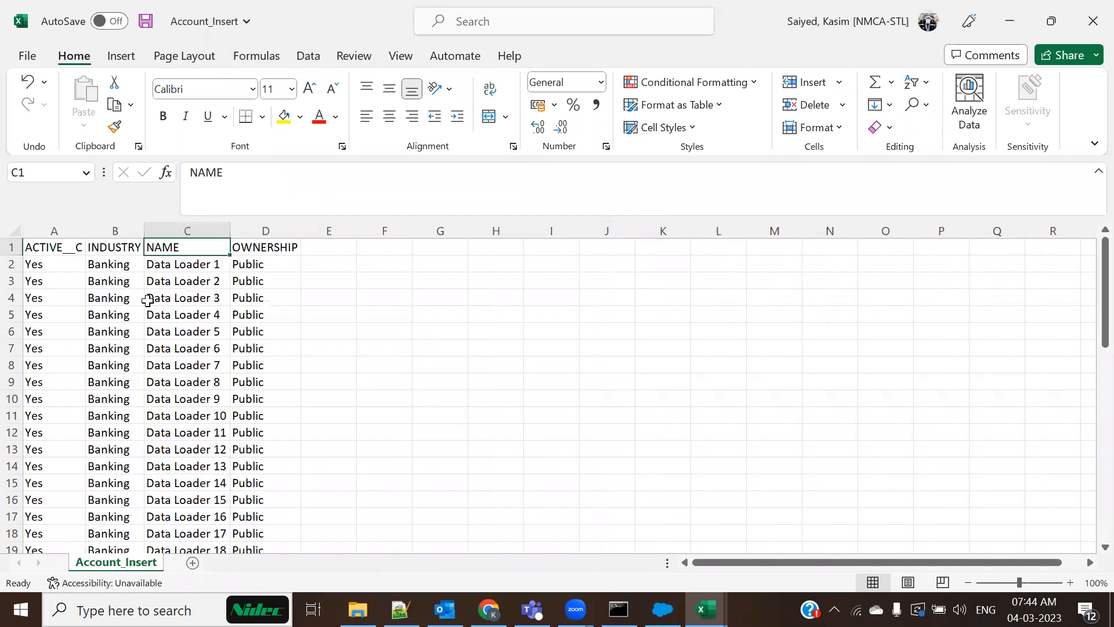
scroll(218, 458, "down", 15)
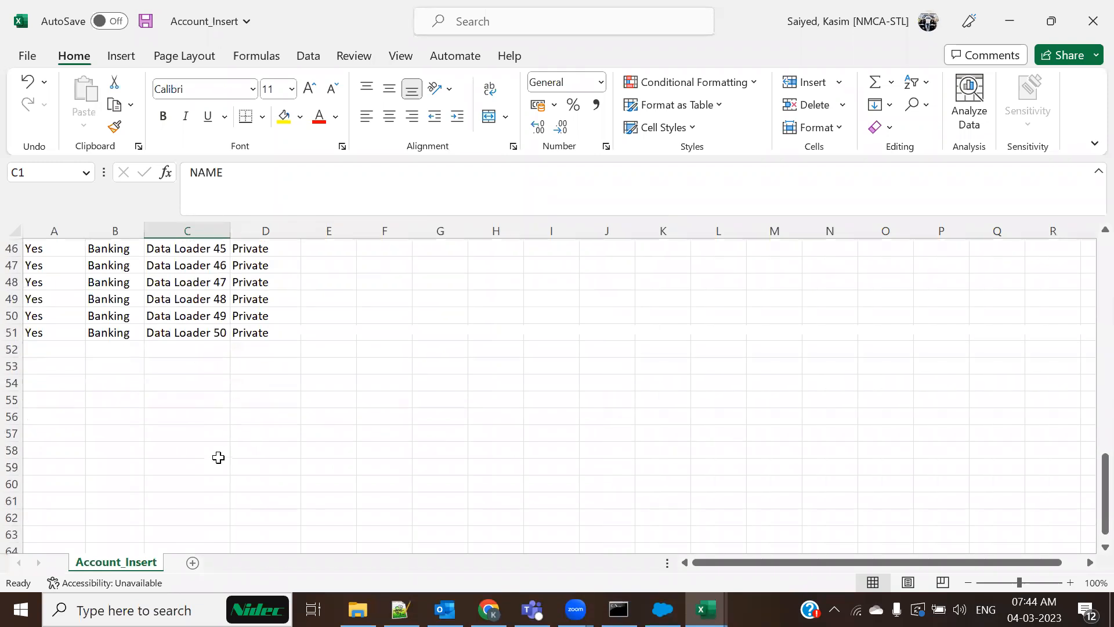
left_click(183, 333)
key("ctrl+c")
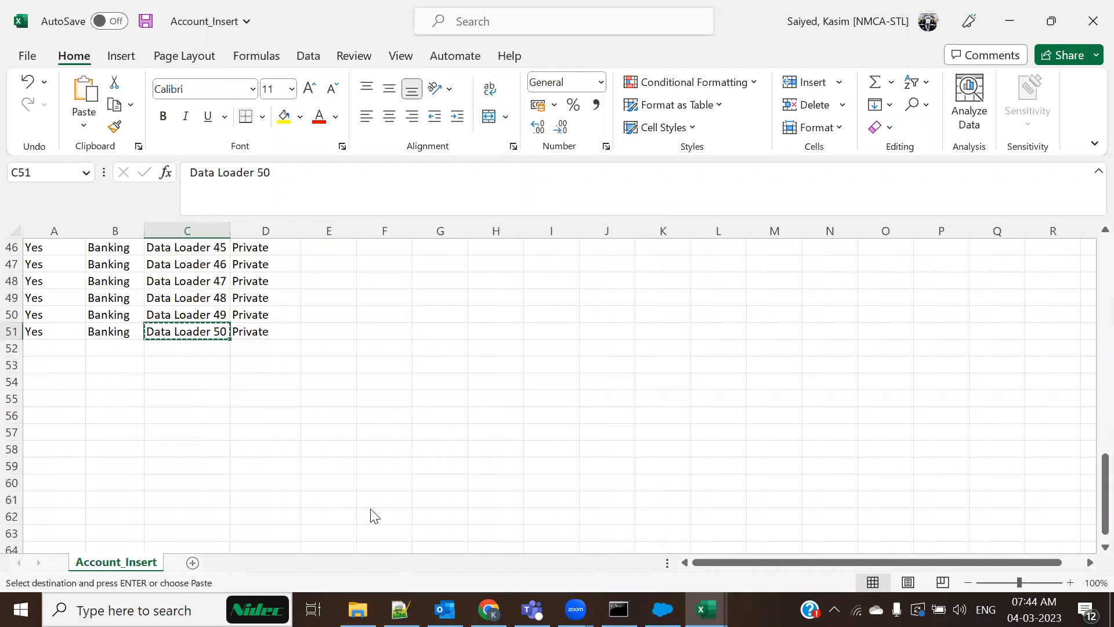
key("alt+Tab")
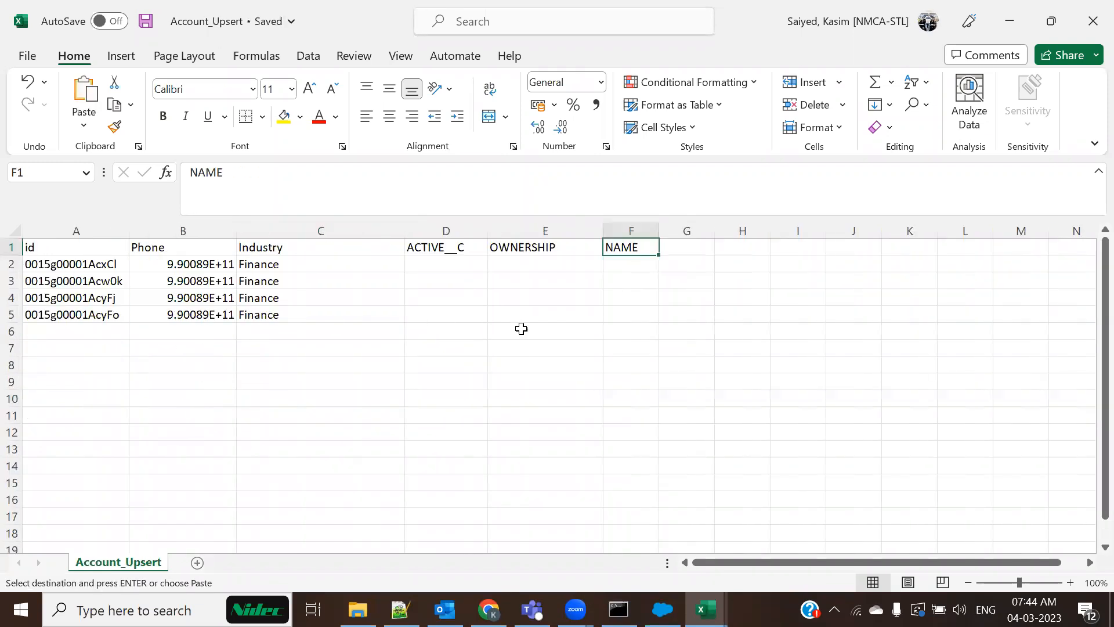
left_click(629, 331)
Fill NAME cells F6:F10 with Data Loader 51 through Data Loader 55
key("ctrl+v")
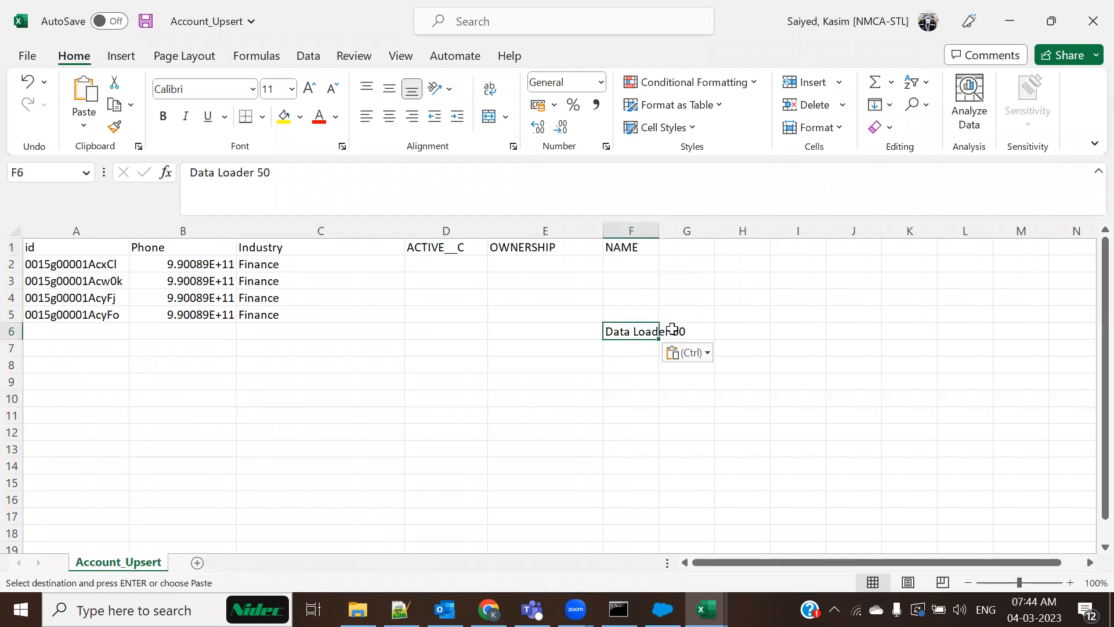
left_click_drag(660, 230, 776, 230)
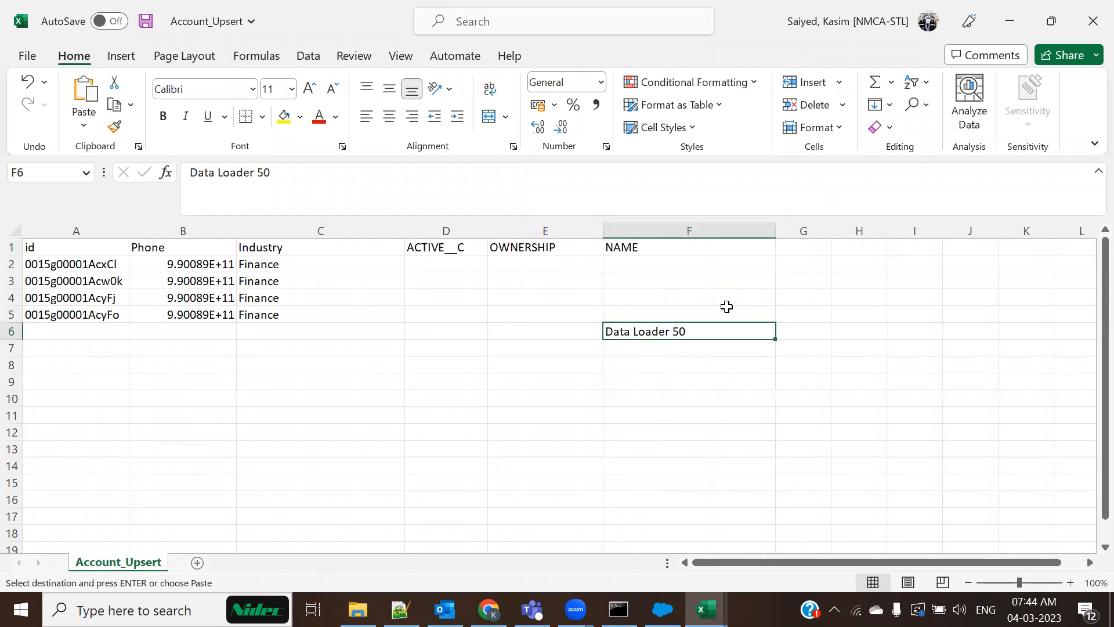
double_click(703, 330)
key("BackSpace")
type("1")
key("ctrl+Return")
left_click_drag(774, 342, 743, 414)
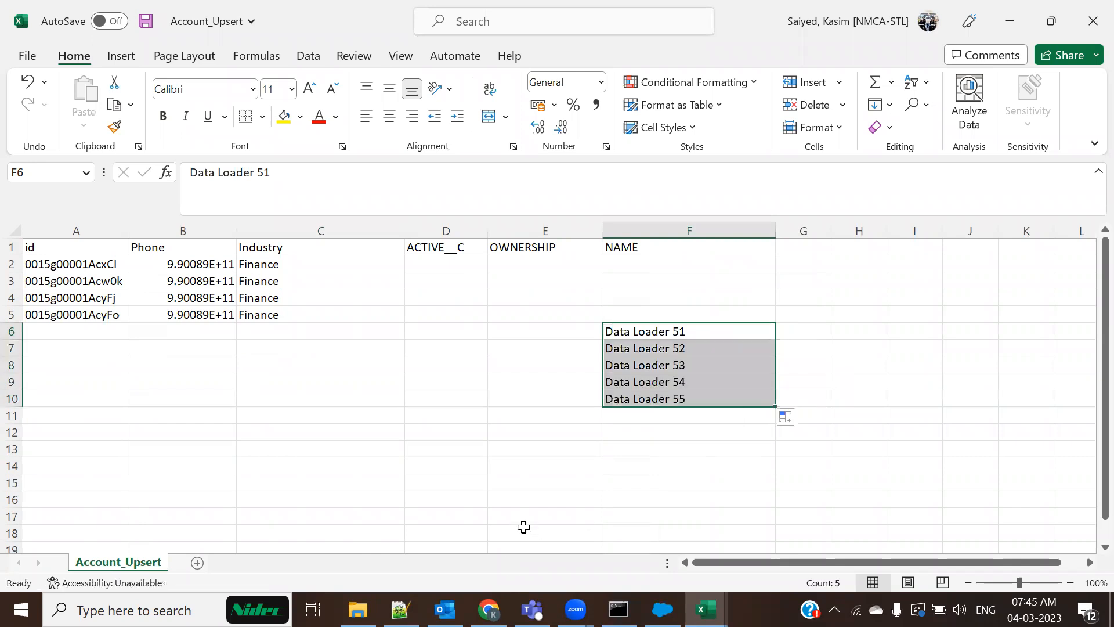
Enter Public as the OWNERSHIP for rows 6 to 10
key("alt+Tab")
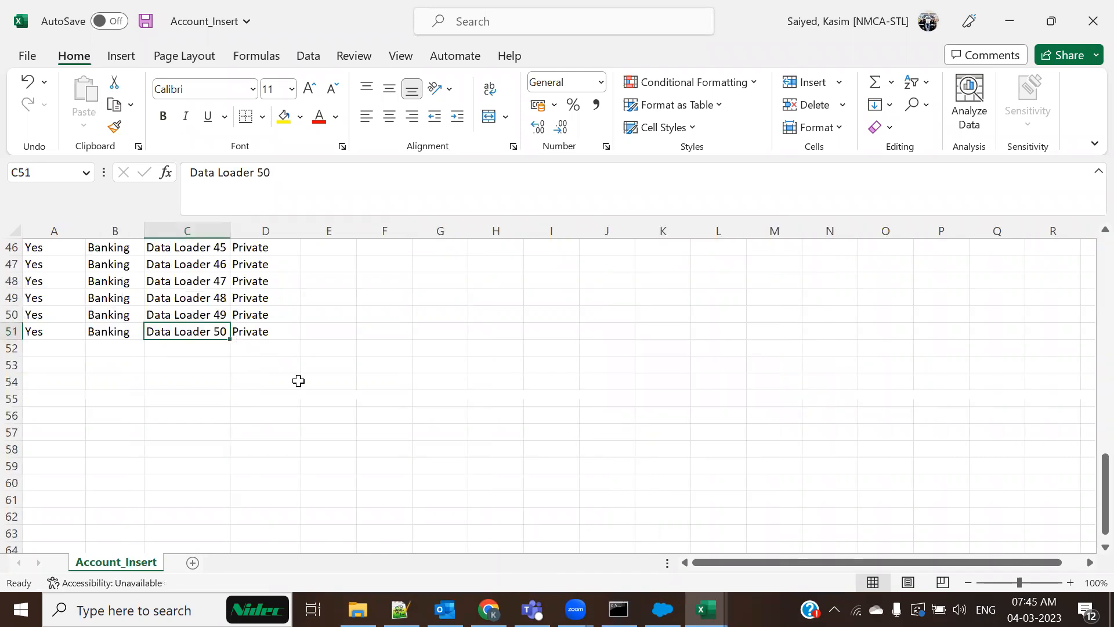
key("alt+Tab")
left_click(577, 333)
type("Publ")
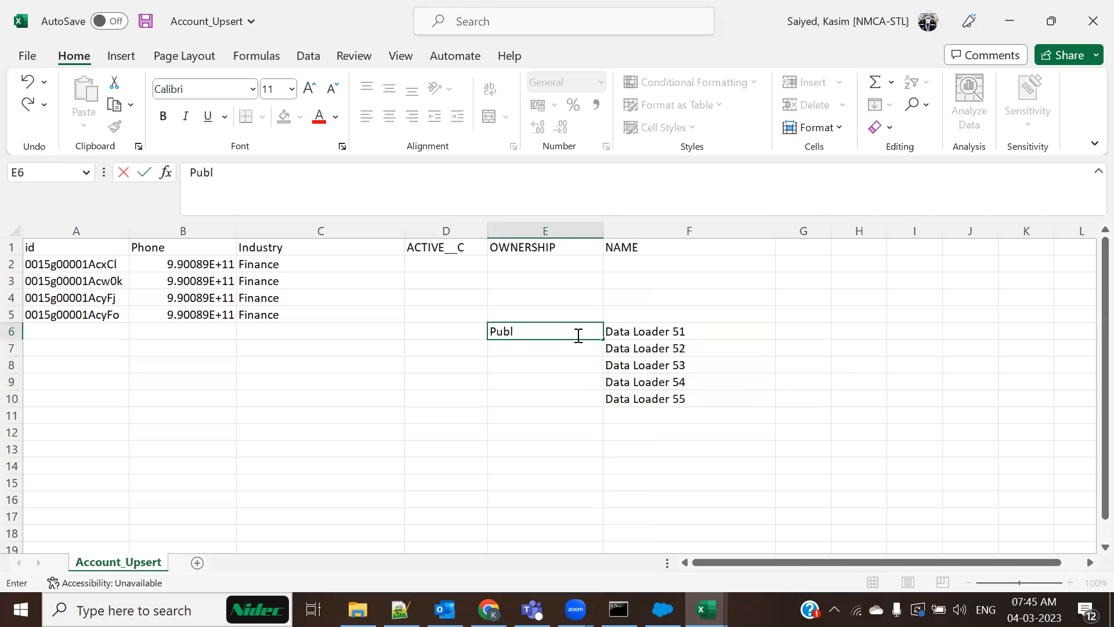
type("ic")
key("Return")
left_click(517, 328)
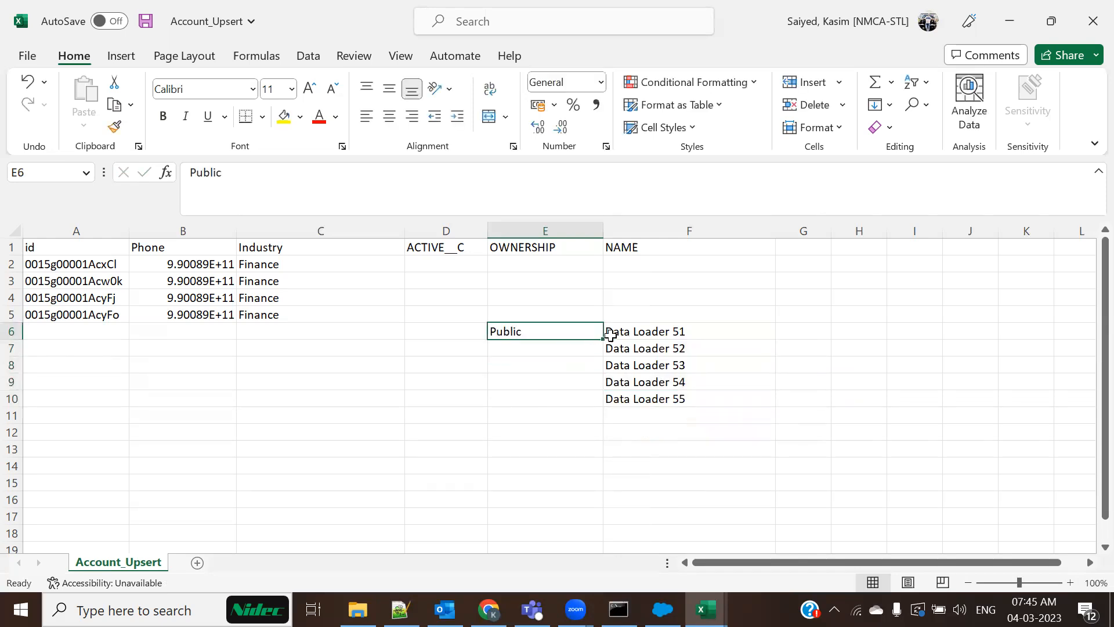
left_click_drag(606, 343, 604, 401)
Enter No as the ACTIVE__C value for rows 6 to 10
left_click(450, 331)
type("No")
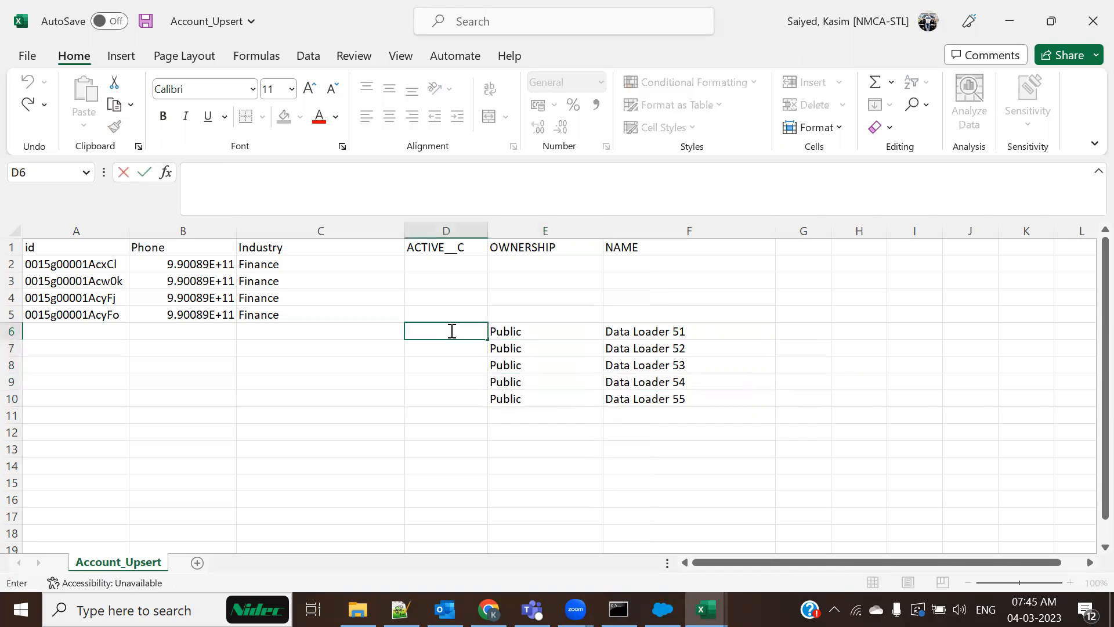
key("Return")
left_click(455, 326)
left_click_drag(487, 342, 496, 402)
Set Industry to Banking in C6 and C2, filling Banking down to row 10
double_click(322, 332)
type("Banking")
left_click(301, 376)
double_click(314, 262)
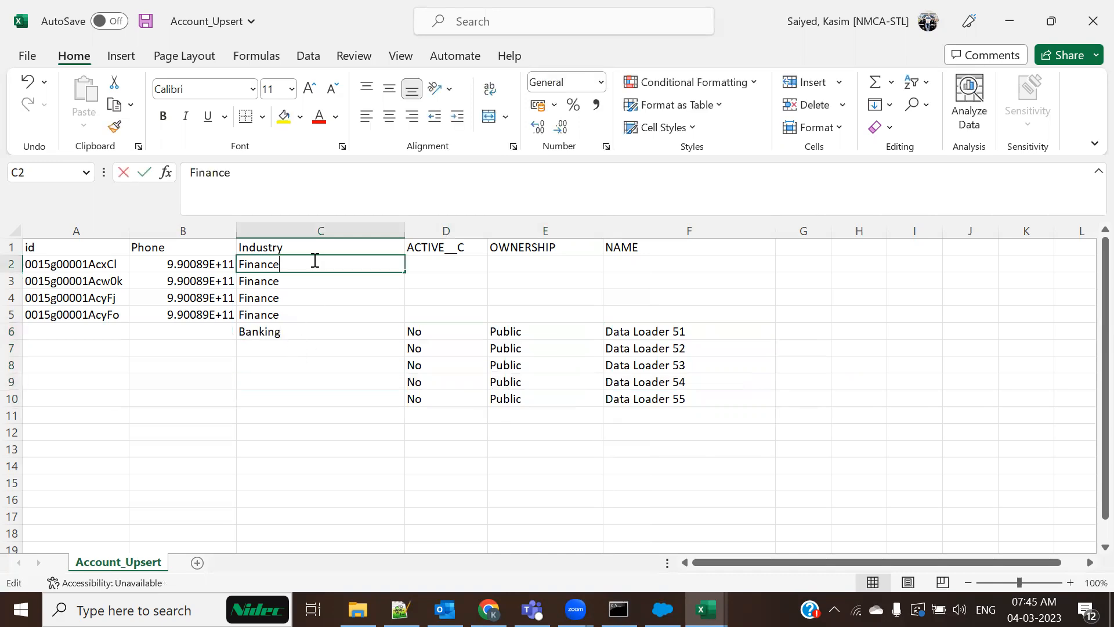
key("shift+Home")
type("Banking")
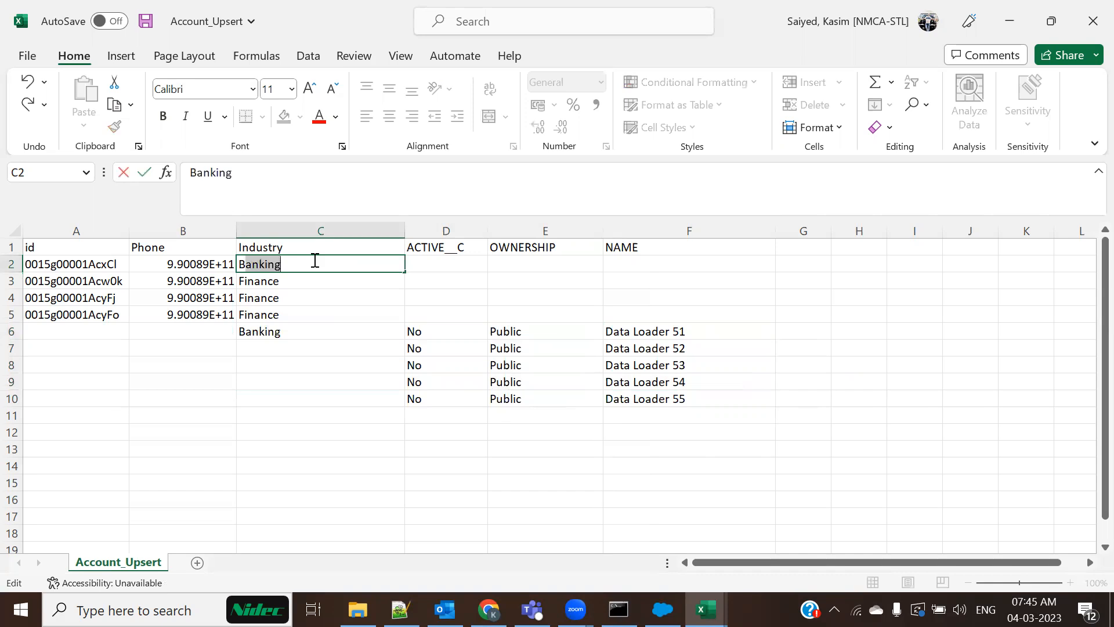
key("Return")
left_click(314, 266)
left_click_drag(405, 272, 405, 401)
left_click(198, 232)
Delete the Phone column from the Account_Upsert sheet
right_click(199, 234)
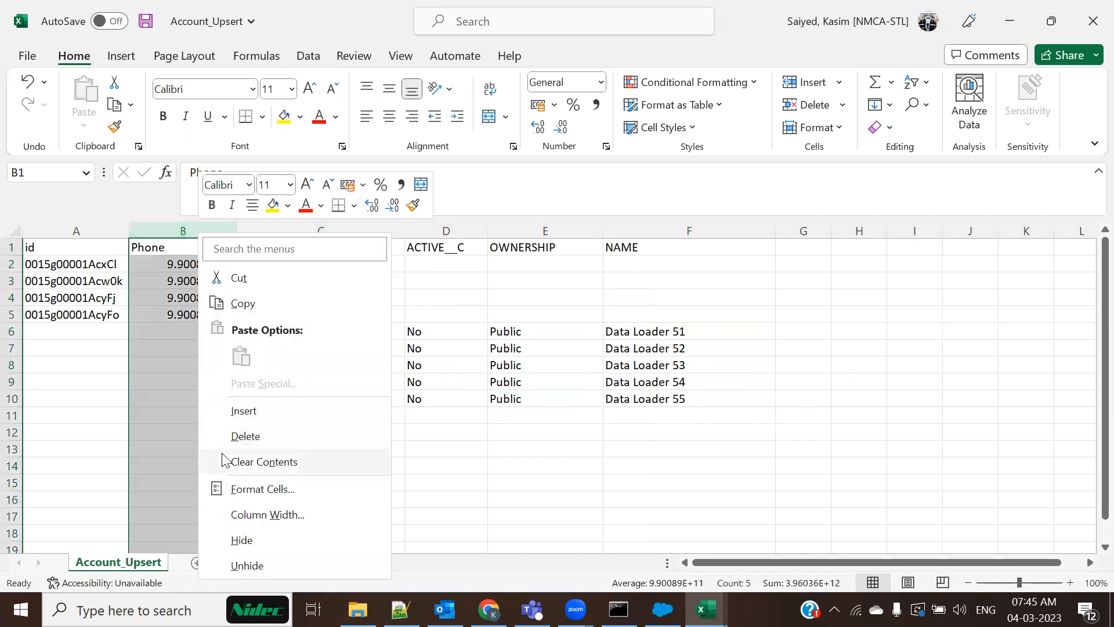
left_click(243, 437)
left_click(359, 460)
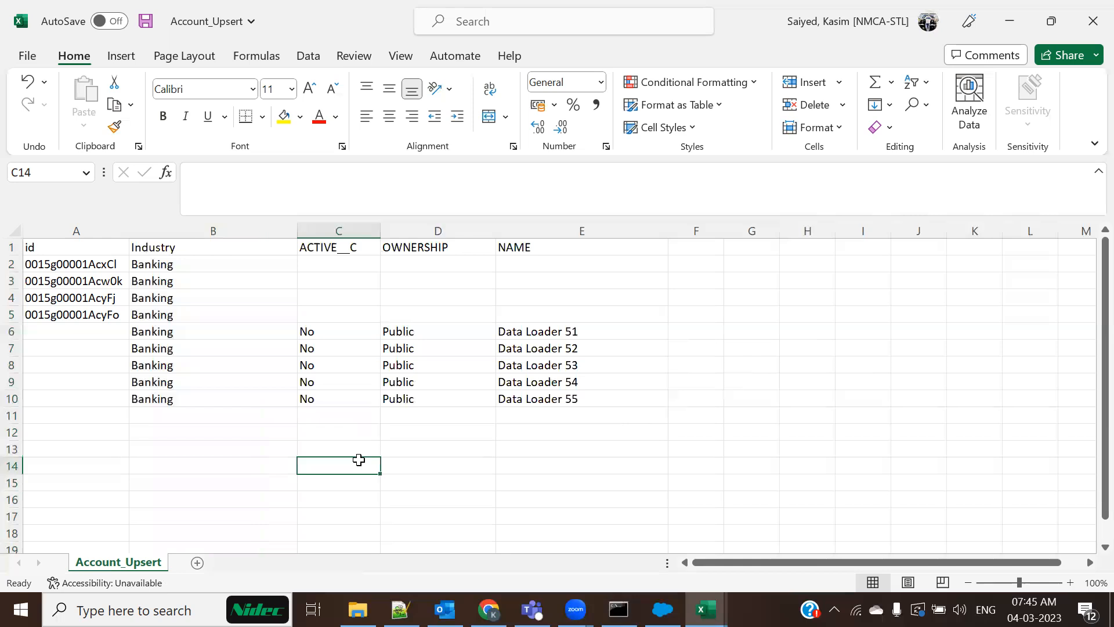
Apply All Borders to table A1:E10 and save the workbook
left_click_drag(57, 245, 360, 299)
left_click_drag(435, 365, 565, 400)
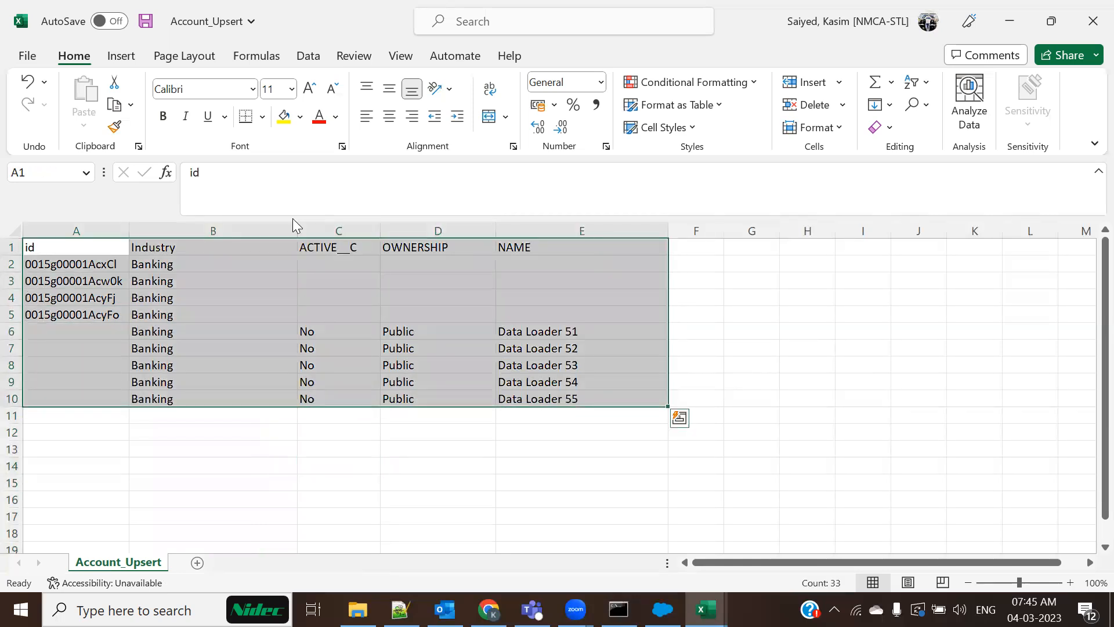
left_click(263, 118)
left_click(282, 297)
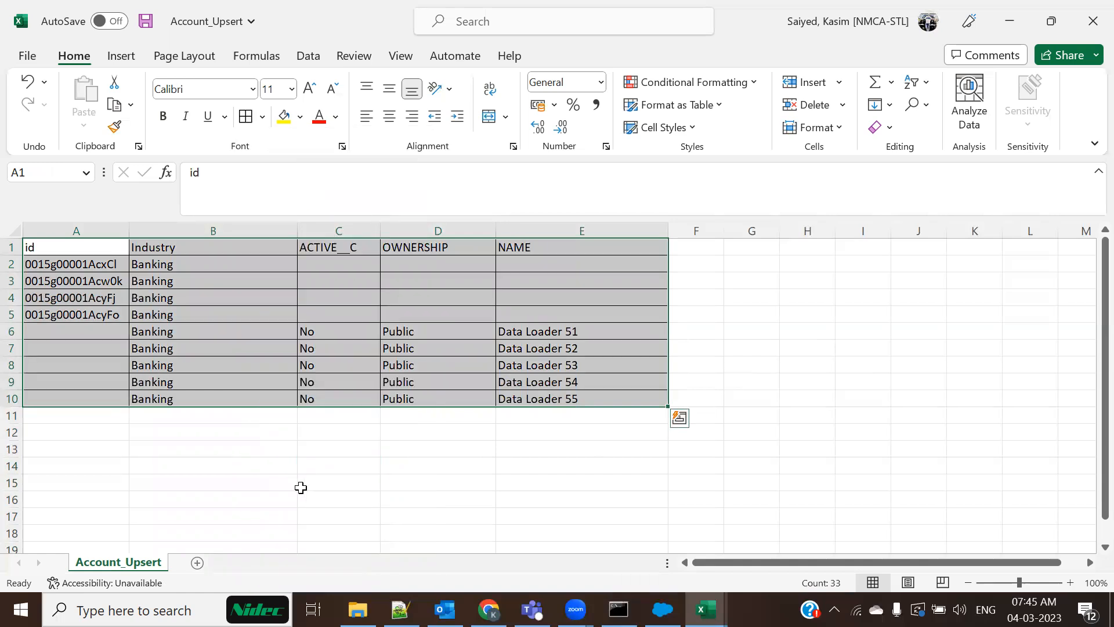
left_click(300, 487)
key("ctrl+s")
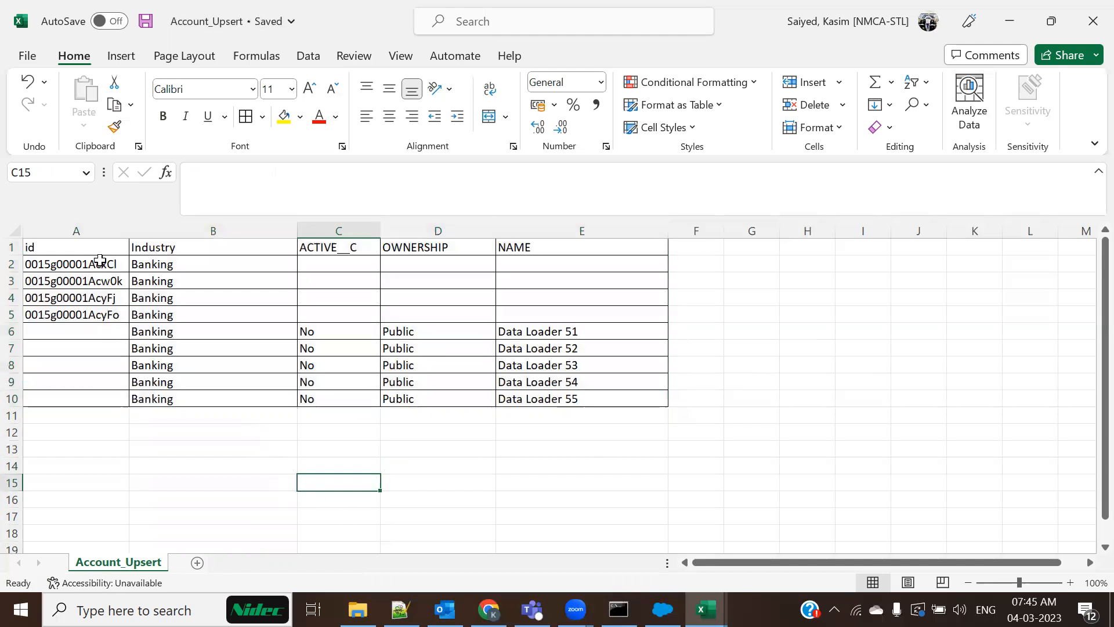
Review the four existing account IDs and rows A2:E5
left_click(100, 262)
left_click(99, 280)
left_click(97, 297)
left_click(95, 315)
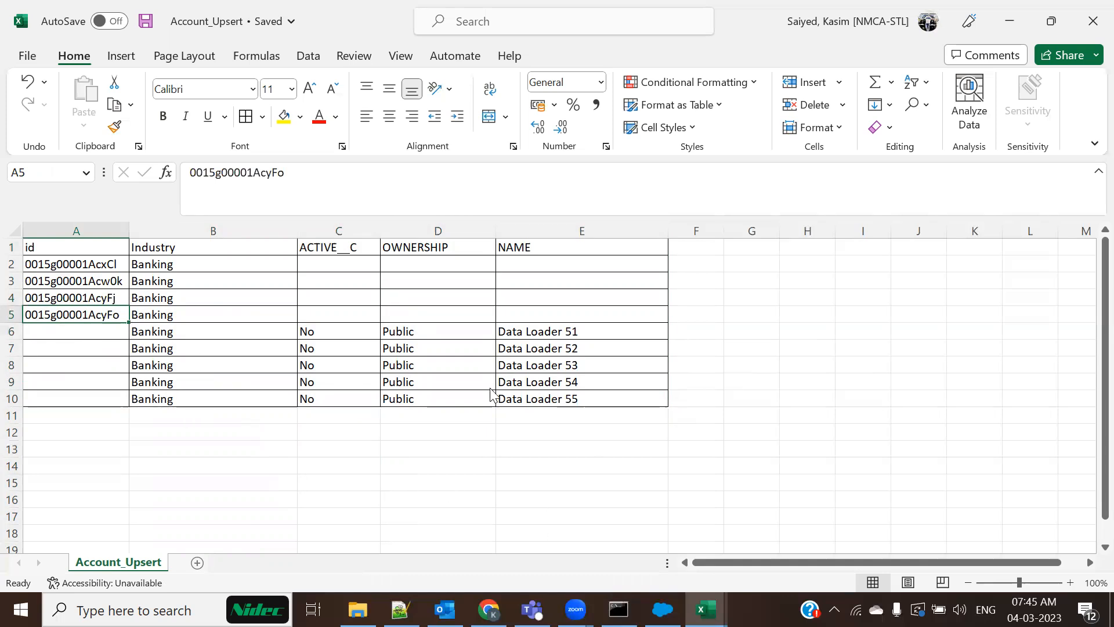
key("alt+Tab")
left_click(836, 89)
left_click_drag(87, 264, 620, 297)
left_click_drag(629, 314, 629, 314)
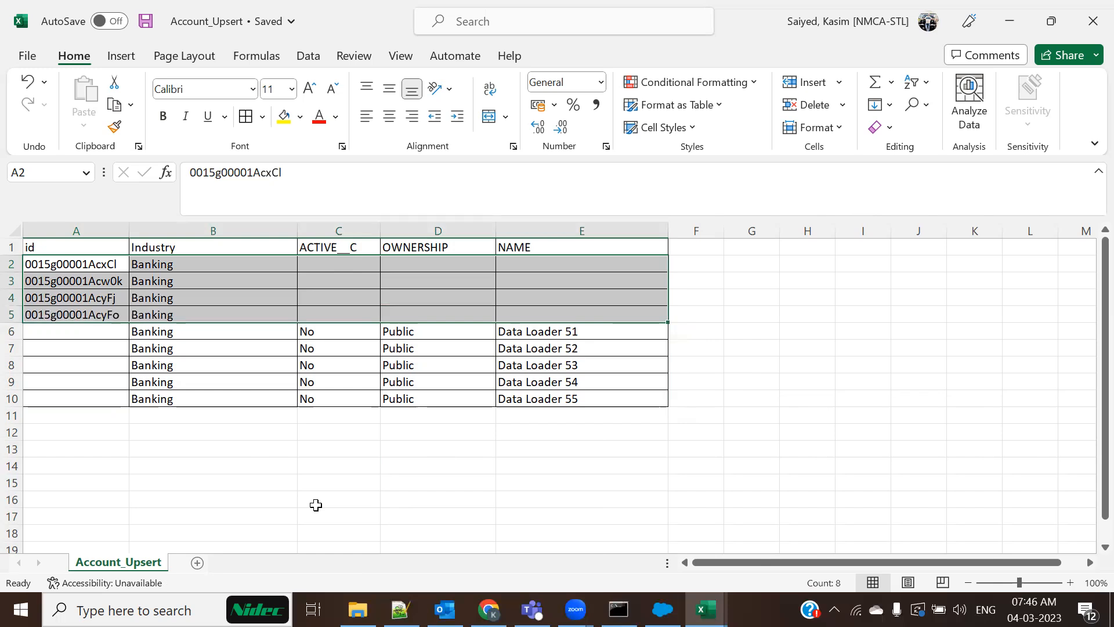
double_click(334, 265)
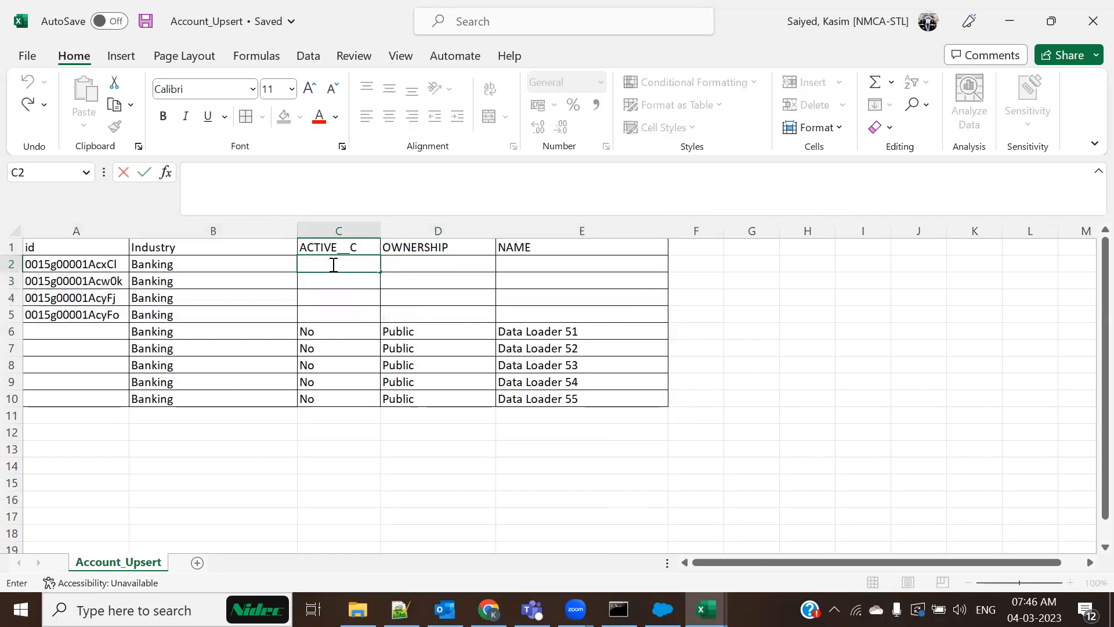
Copy the first account ID from cell A2 and go to Salesforce in Chrome
left_click(99, 270)
key("ctrl+c")
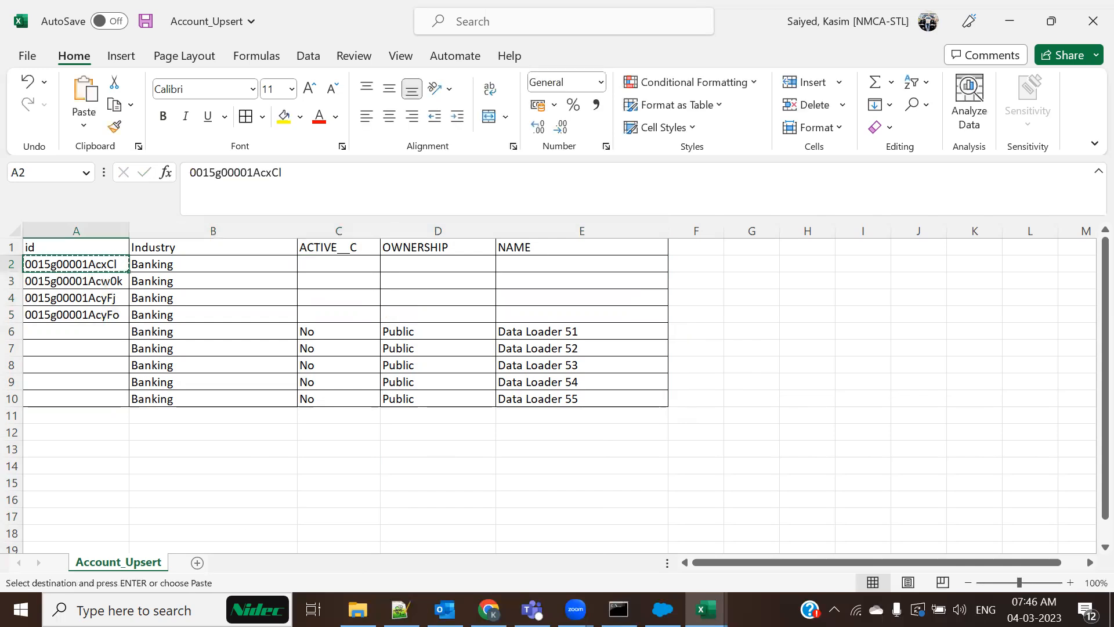
left_click(489, 610)
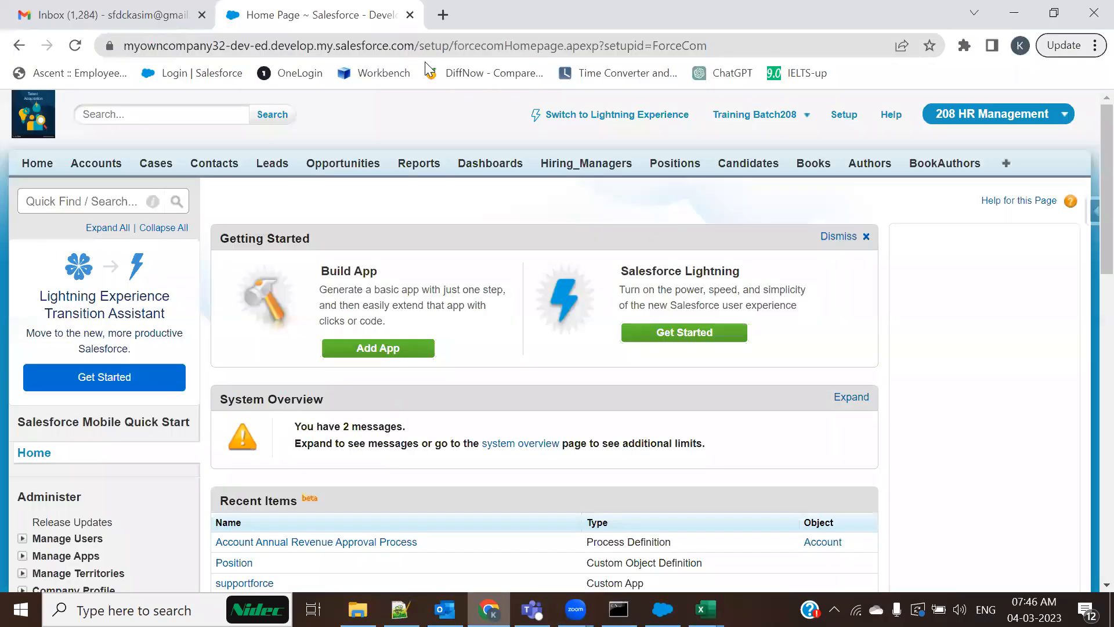
Open the Data Loader 1 account record by pasting its ID after the domain in the address bar
left_click_drag(422, 45, 749, 46)
key("ctrl+v")
key("Return")
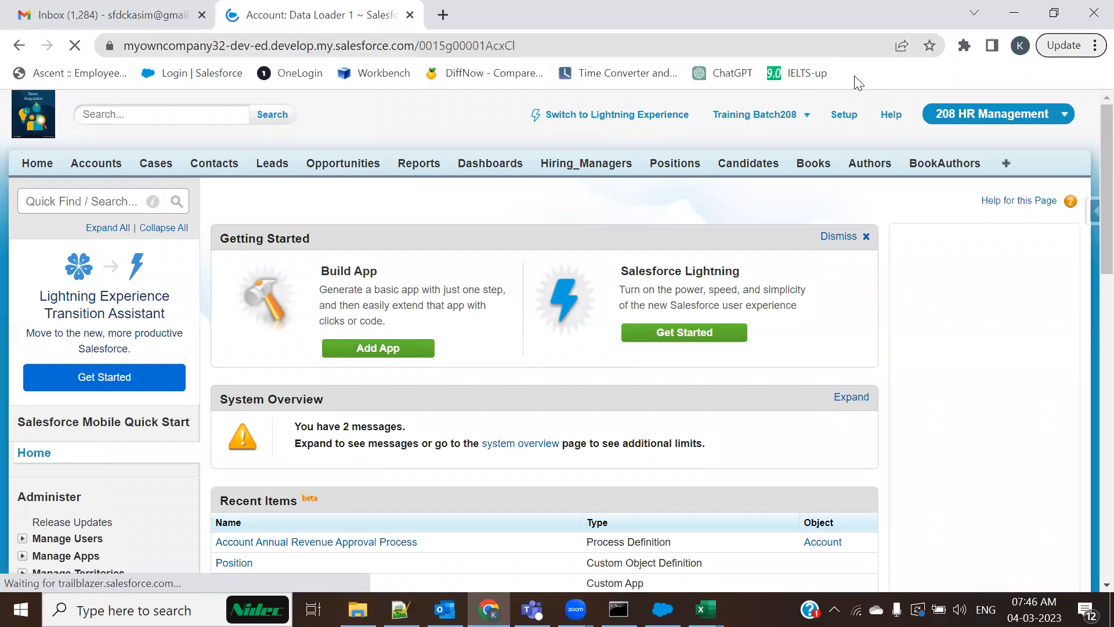
scroll(456, 439, "down", 5)
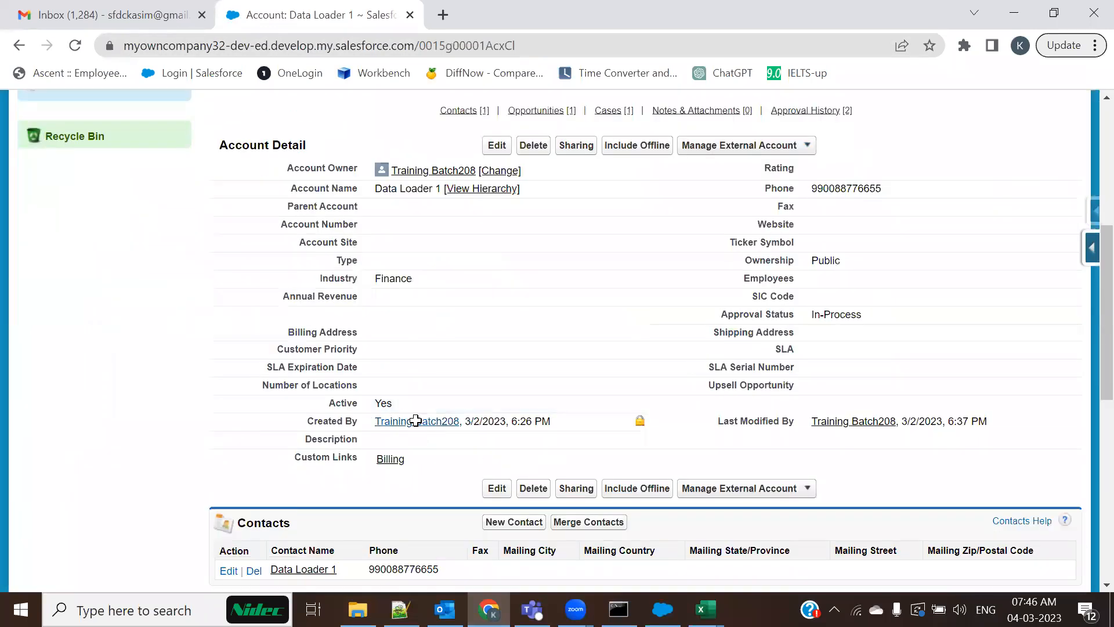
Copy No from C6 into ACTIVE__C for rows 2–5
key("alt+Tab")
left_click(330, 331)
key("ctrl+c")
left_click(331, 267)
key("ctrl+v")
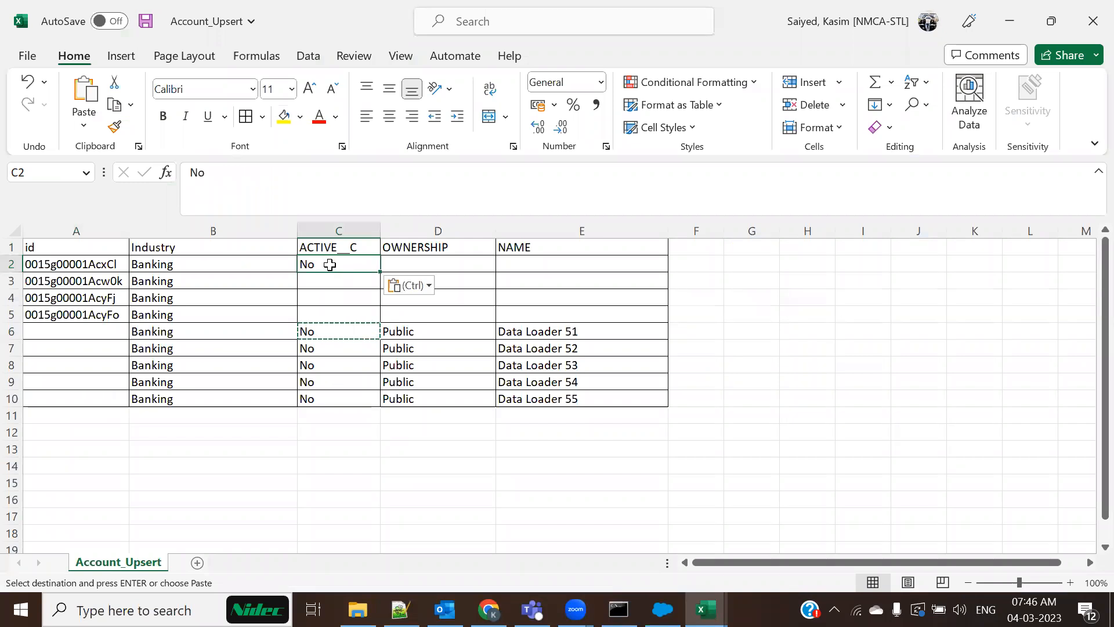
mouse_move(378, 279)
left_mouse_down()
mouse_move(380, 319)
mouse_move(342, 365)
left_mouse_up()
left_click(370, 264)
left_click(348, 382)
Check the account's Ownership value Public on its Salesforce record
key("alt+Tab")
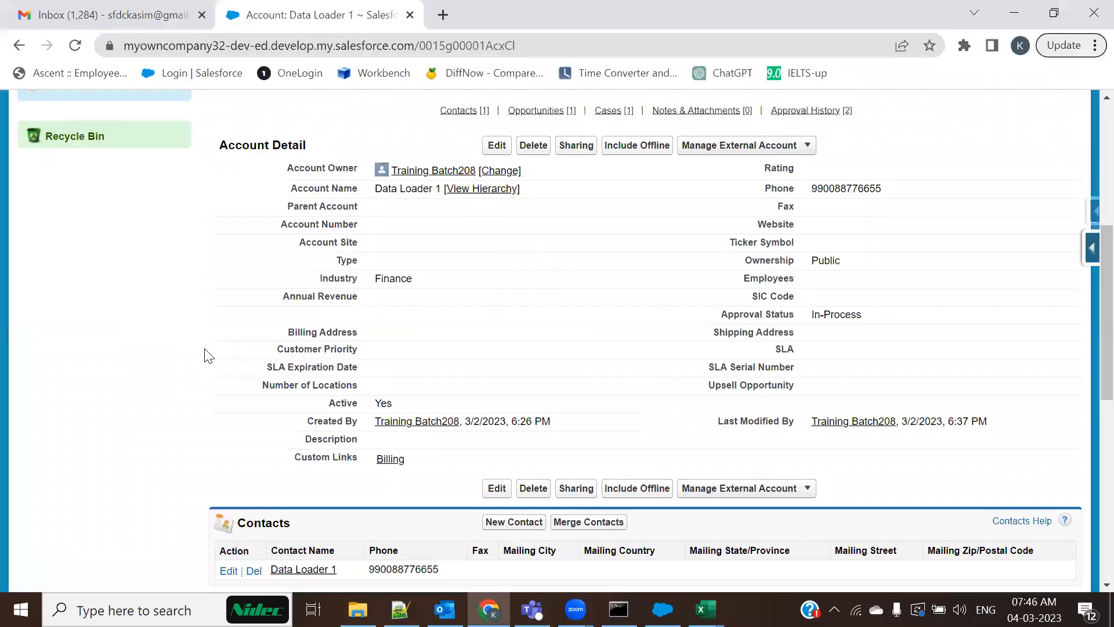
double_click(825, 260)
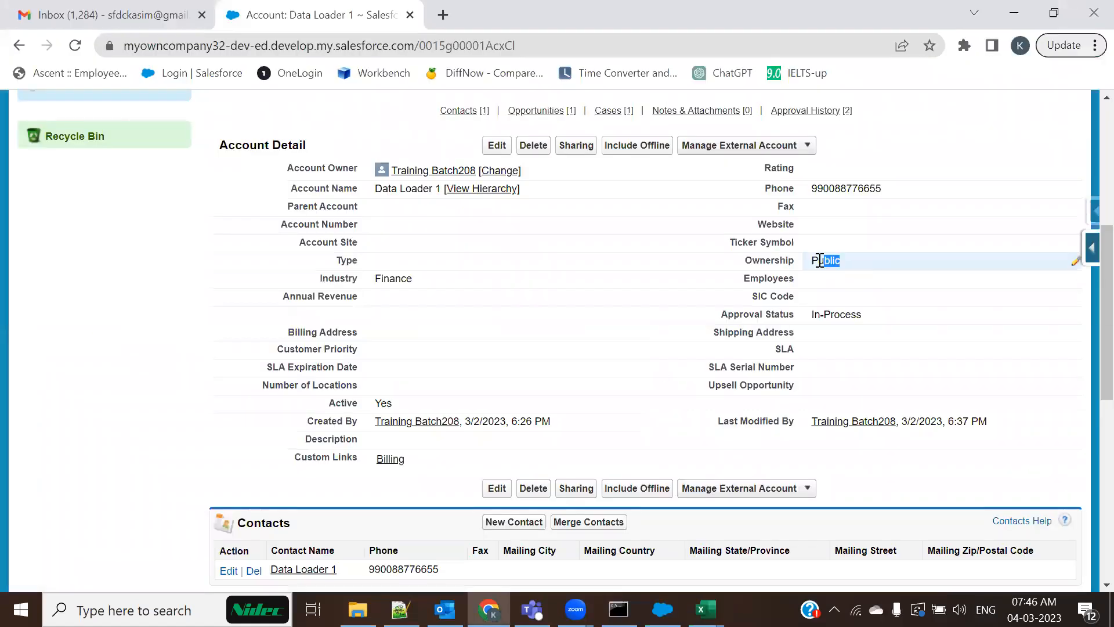
key("alt+Tab")
Set OWNERSHIP to Private for rows 2–5 and save the workbook
double_click(444, 265)
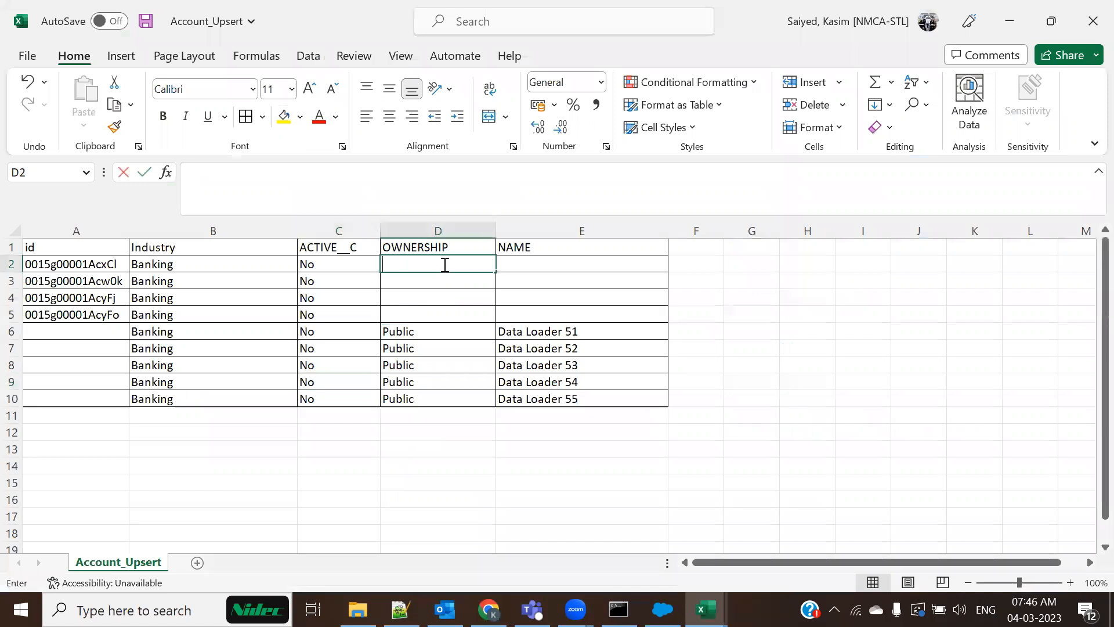
type("Private")
key("BackSpace")
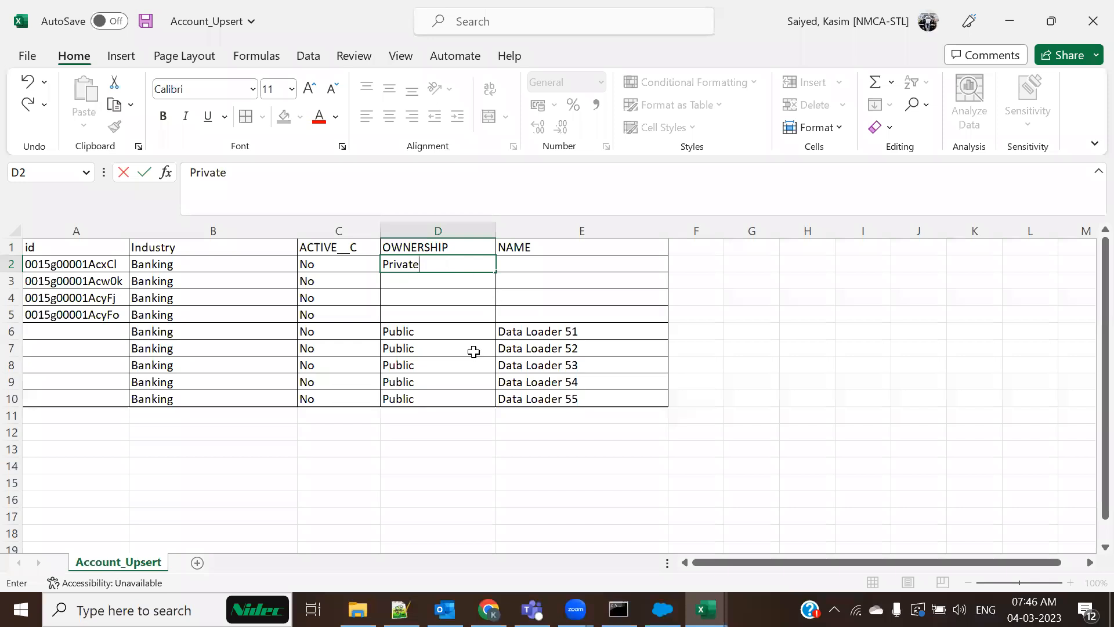
left_click(474, 351)
left_click(457, 267)
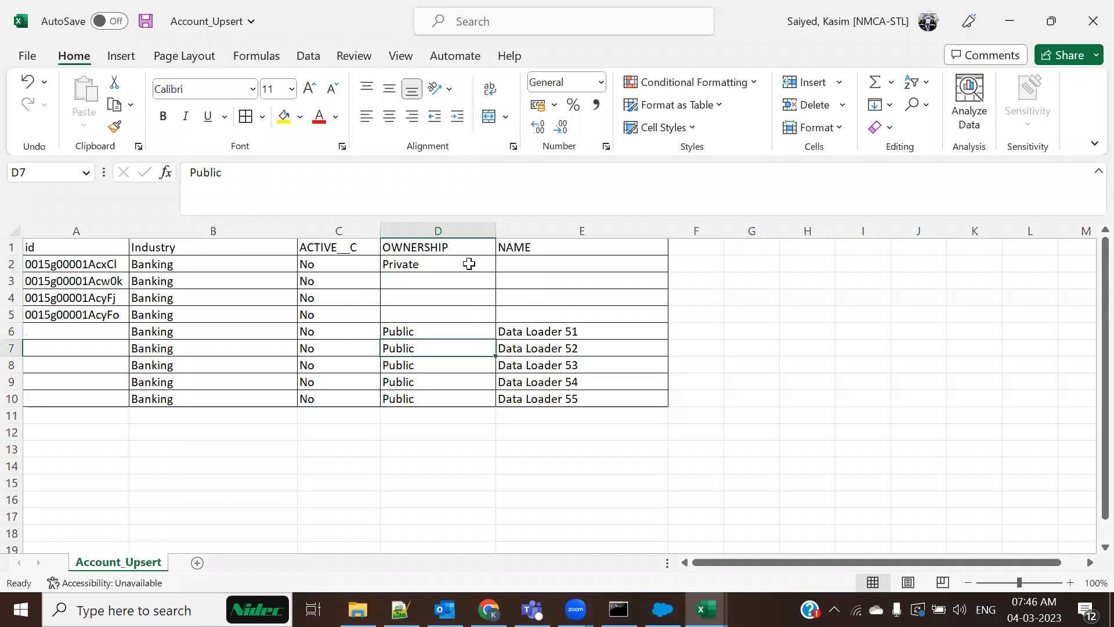
left_click_drag(496, 272, 498, 319)
key("ctrl+s")
left_click(490, 388)
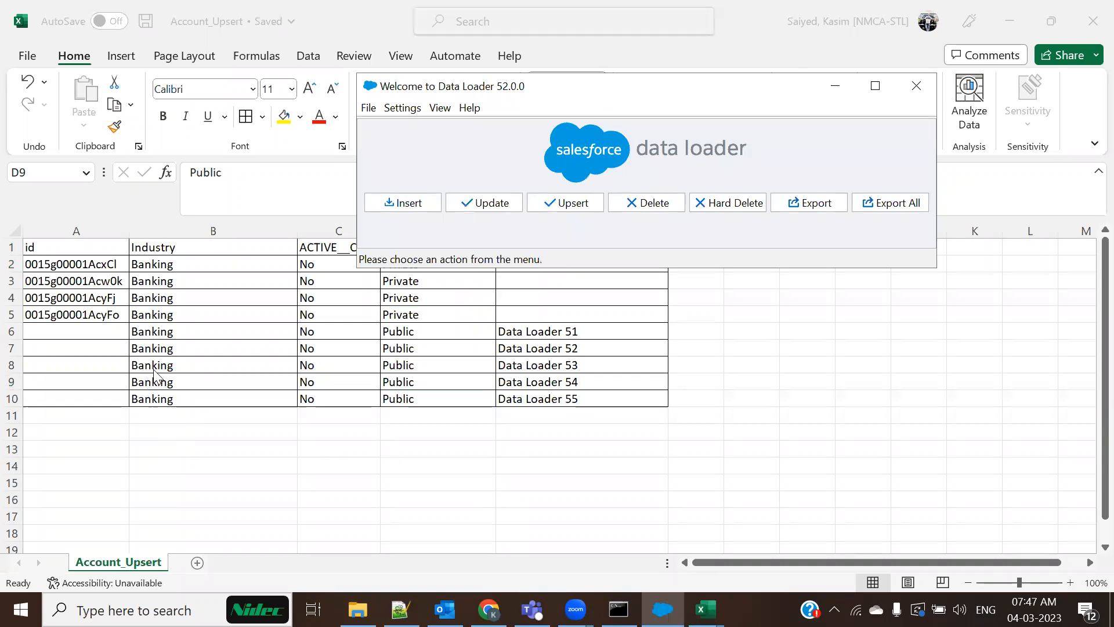
Compare rows 2–5, which have record IDs, with blank-ID rows 6–10
left_click(839, 90)
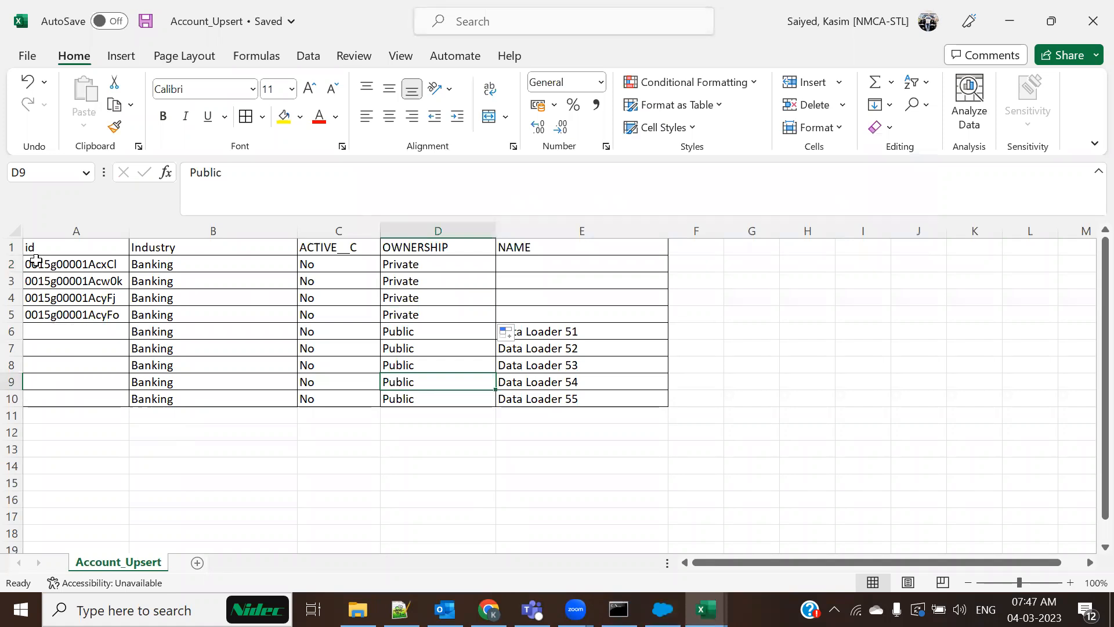
left_click_drag(26, 262, 572, 311)
left_click_drag(38, 336, 65, 398)
left_click(114, 480)
left_click_drag(64, 261, 602, 307)
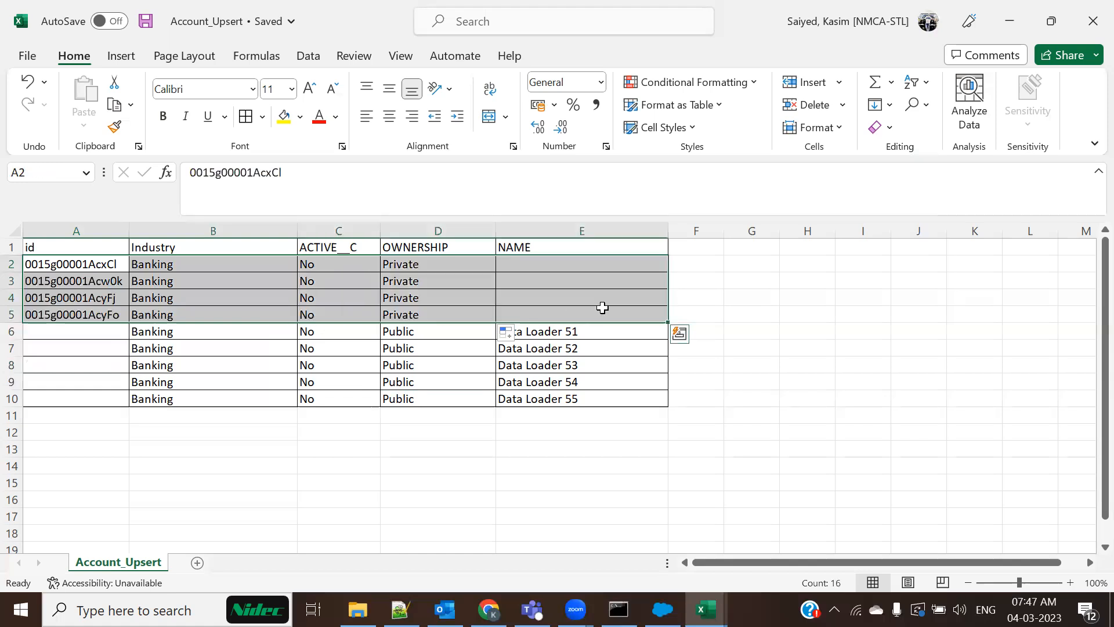
left_click_drag(139, 246, 472, 246)
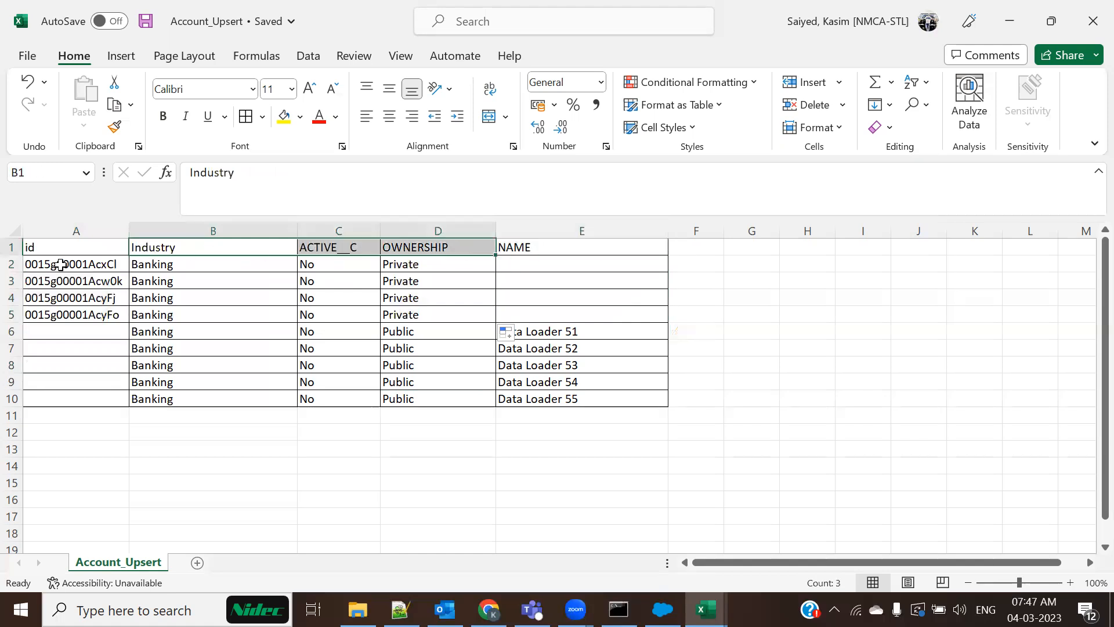
left_click_drag(60, 264, 267, 314)
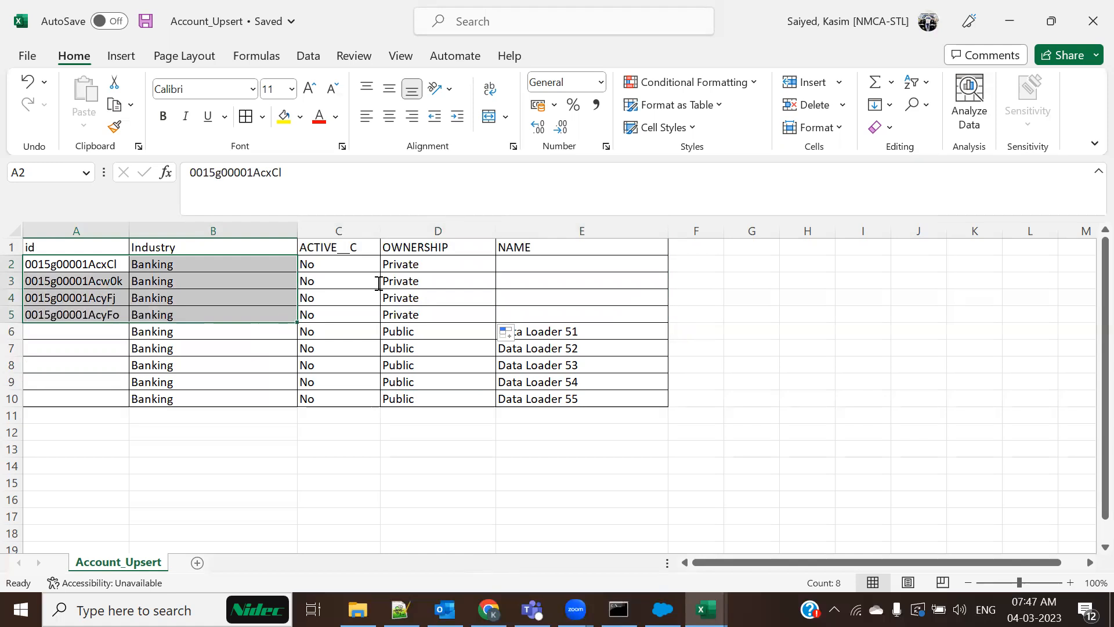
key("alt+Tab")
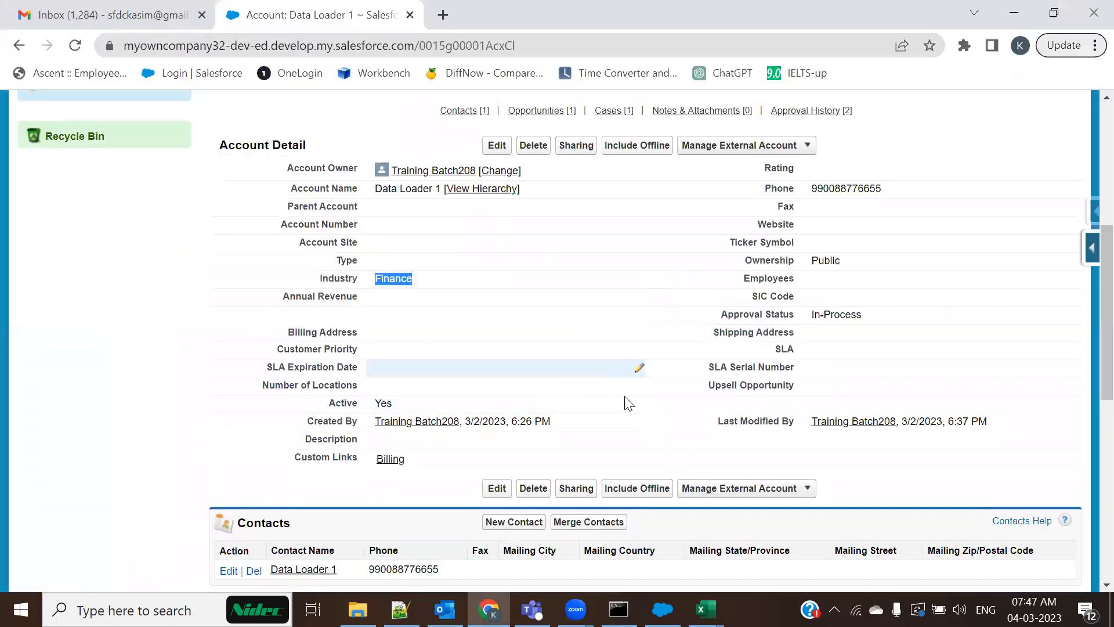
Highlight the Public ownership and Active Yes values, then close the Account_Insert workbook
left_click_drag(841, 260, 813, 258)
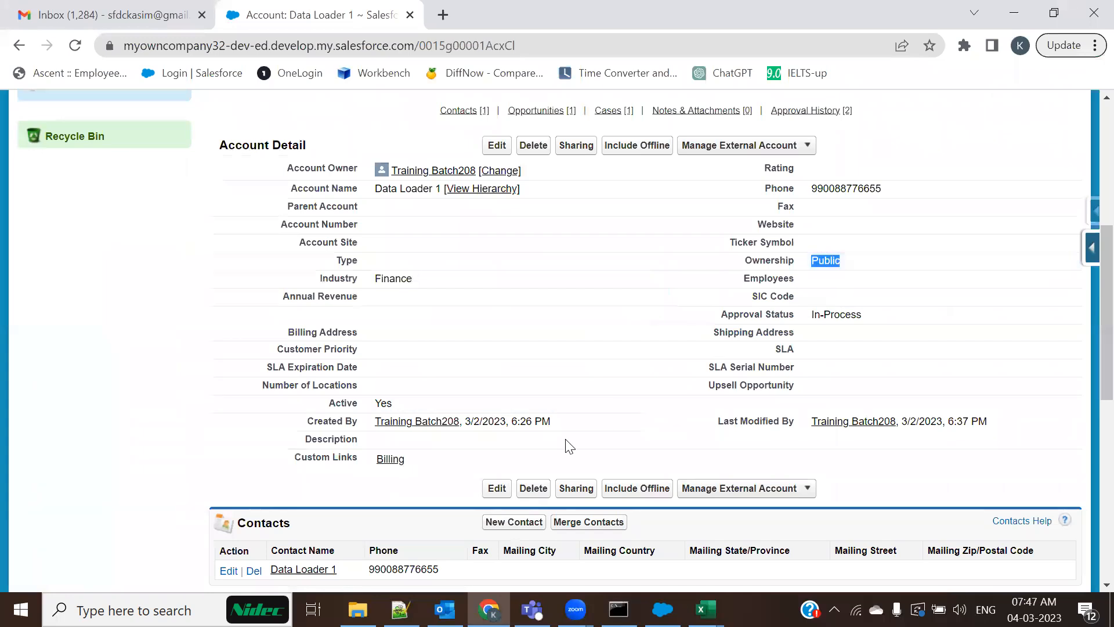
left_click_drag(395, 404, 374, 402)
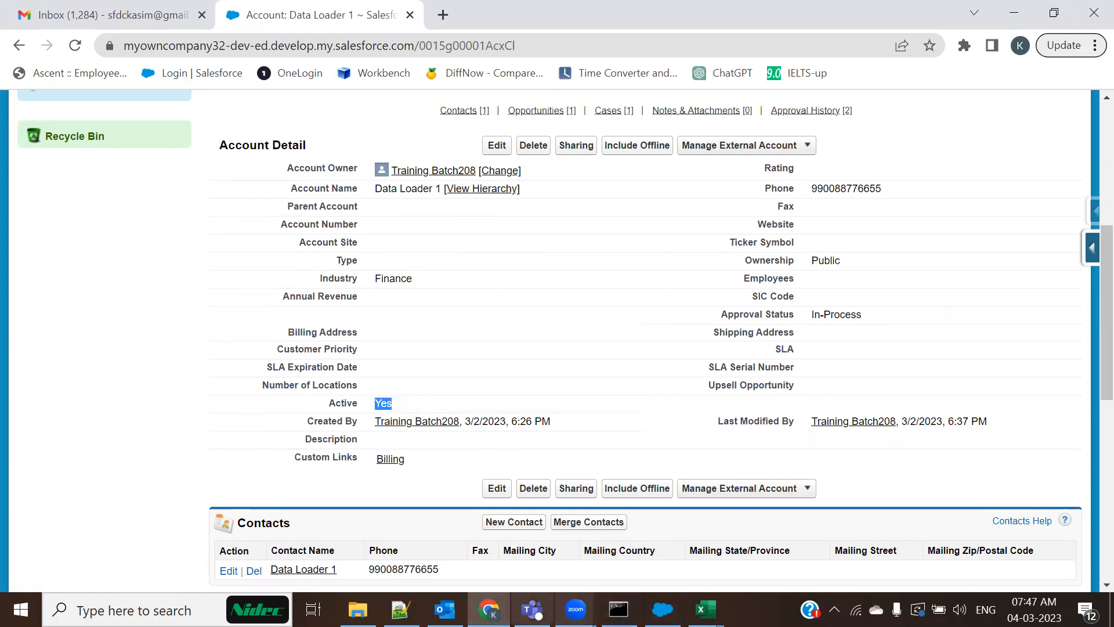
left_click(705, 609)
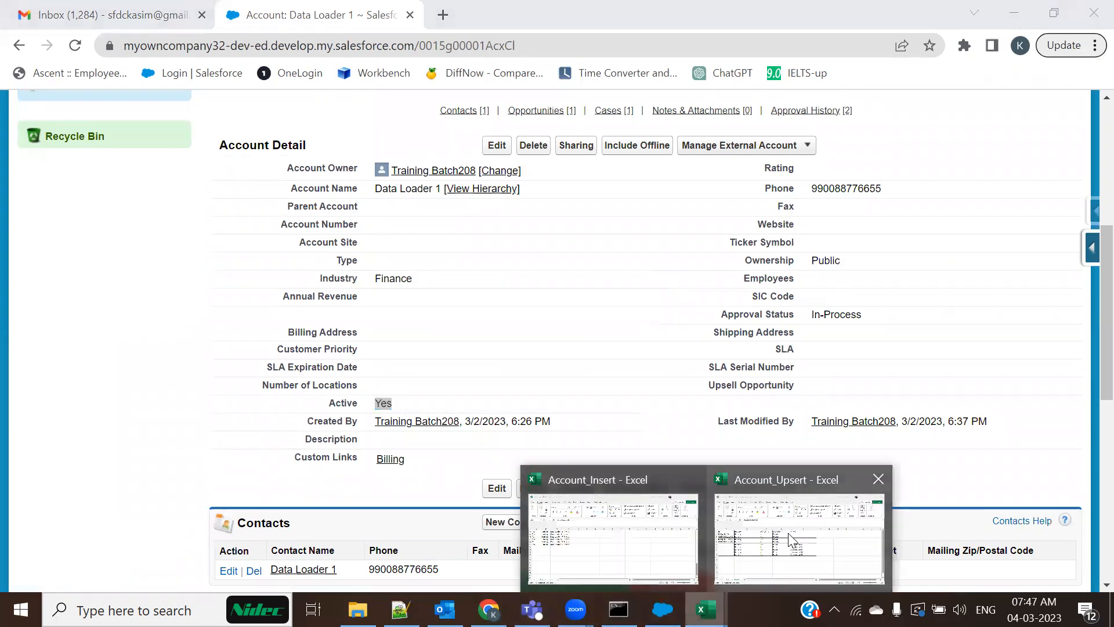
left_click(748, 547)
Discard Account_Insert's changes and contrast Account_Upsert's ID rows 2–5 with blank-ID rows 6–10
left_click(544, 332)
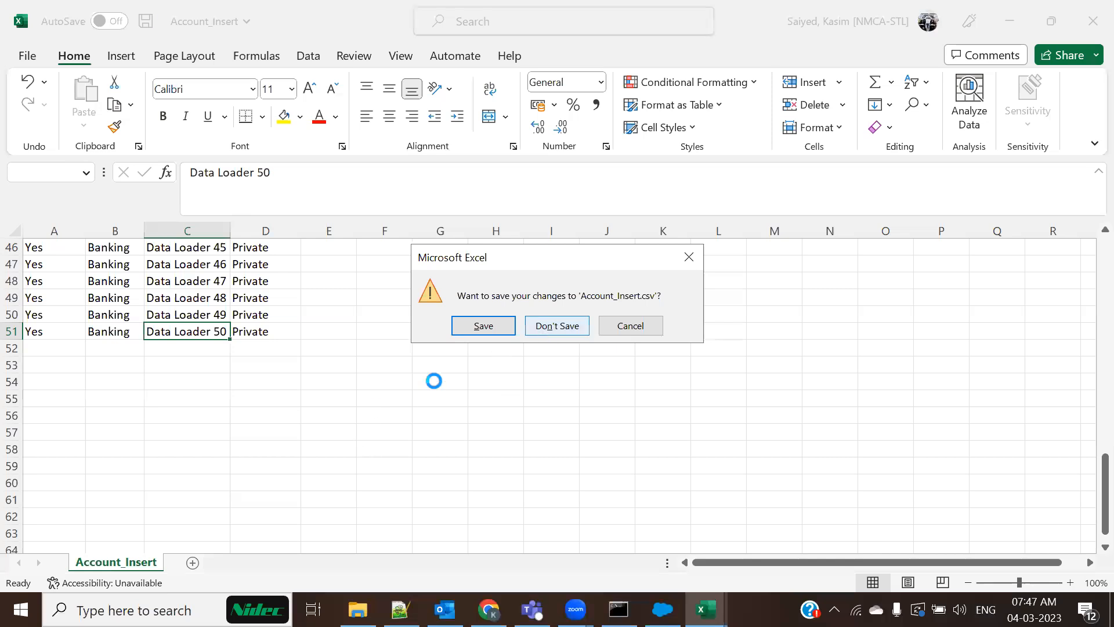
left_click(146, 482)
left_click_drag(67, 264, 481, 316)
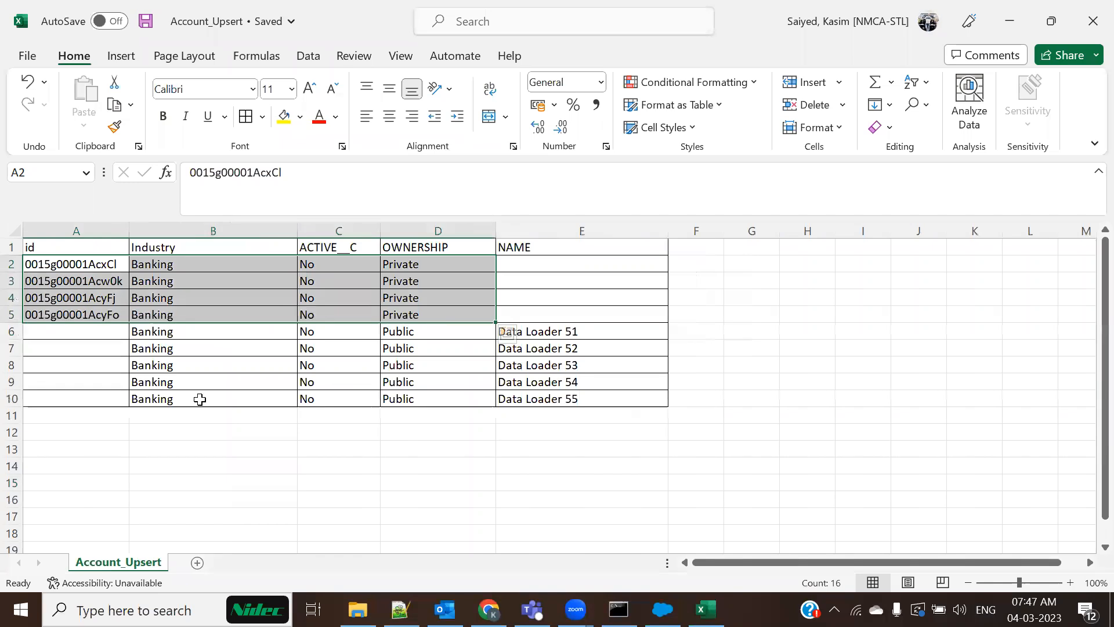
left_click_drag(82, 333, 601, 403)
left_click(326, 532)
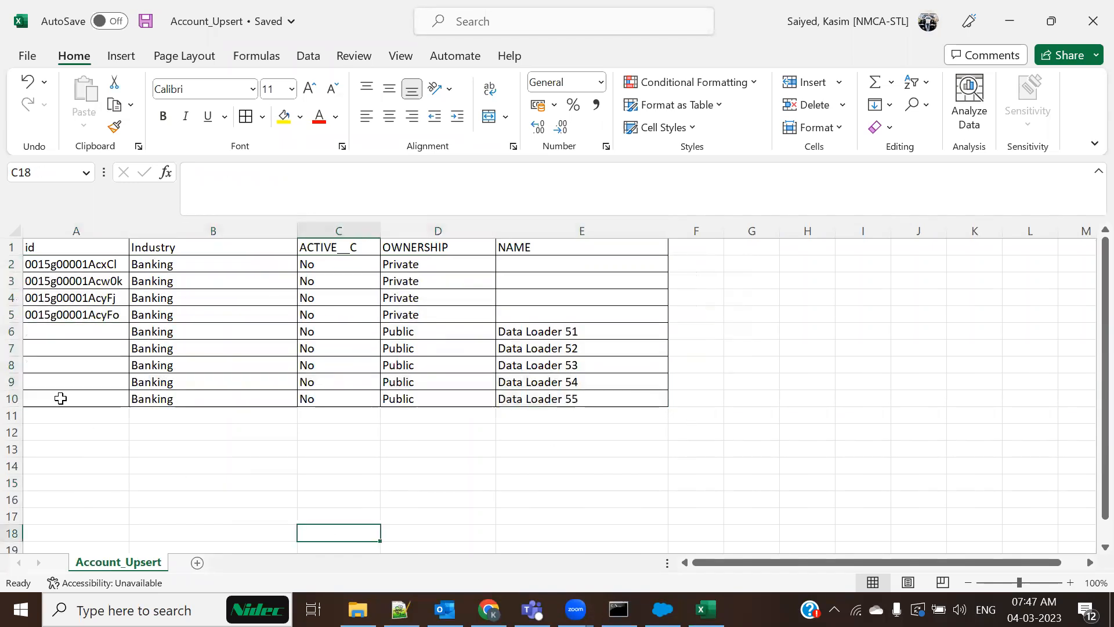
left_click_drag(76, 334, 266, 391)
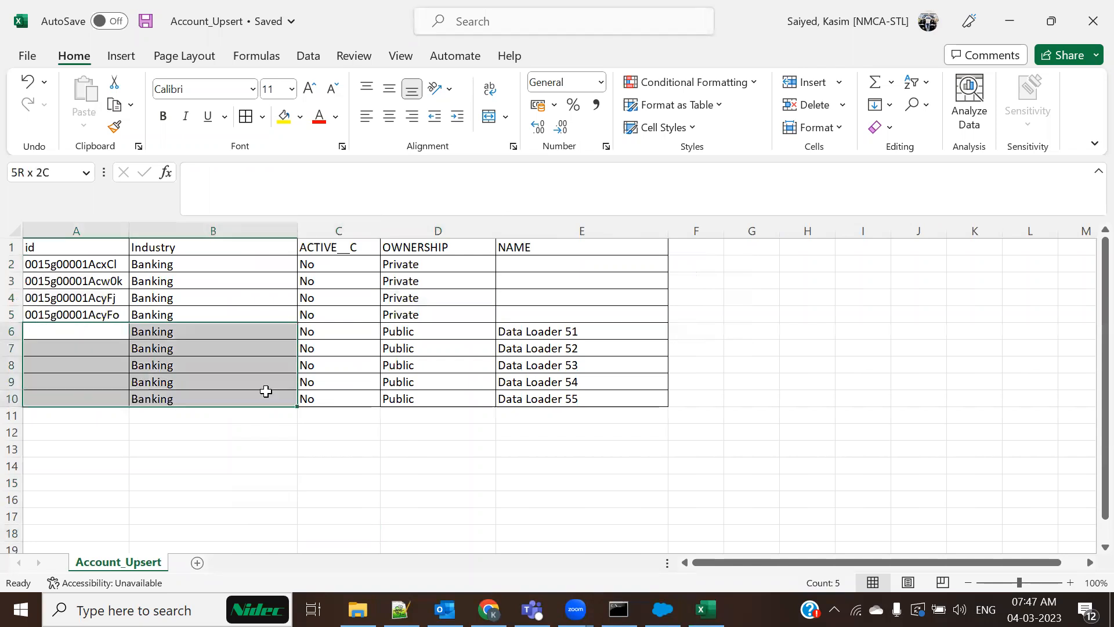
left_click_drag(58, 264, 342, 319)
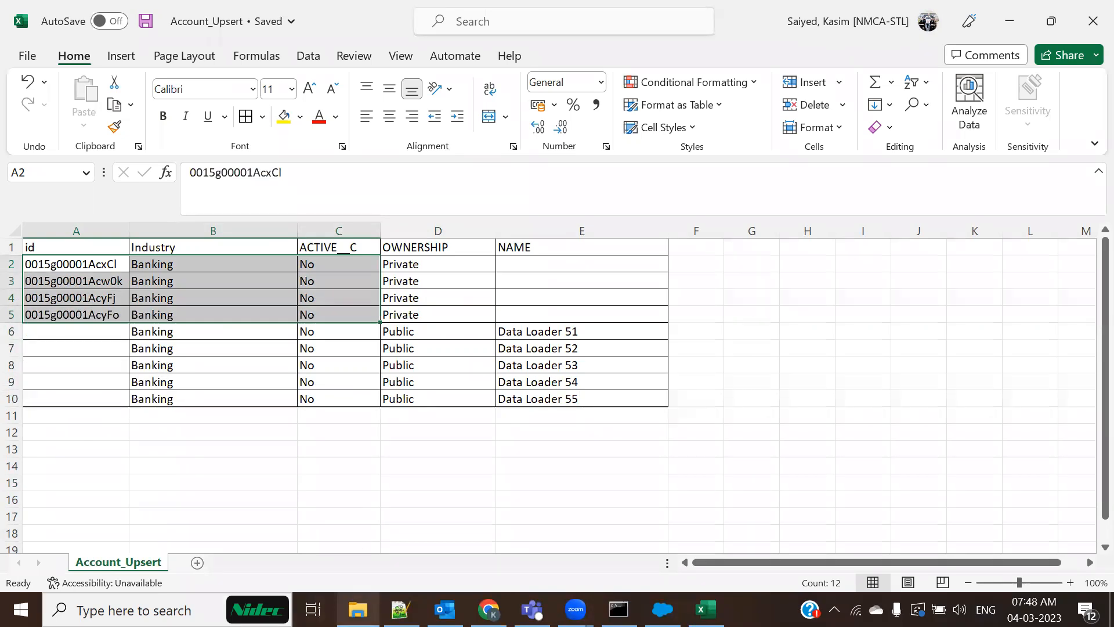
left_click(400, 609)
scroll(232, 492, "up", 17)
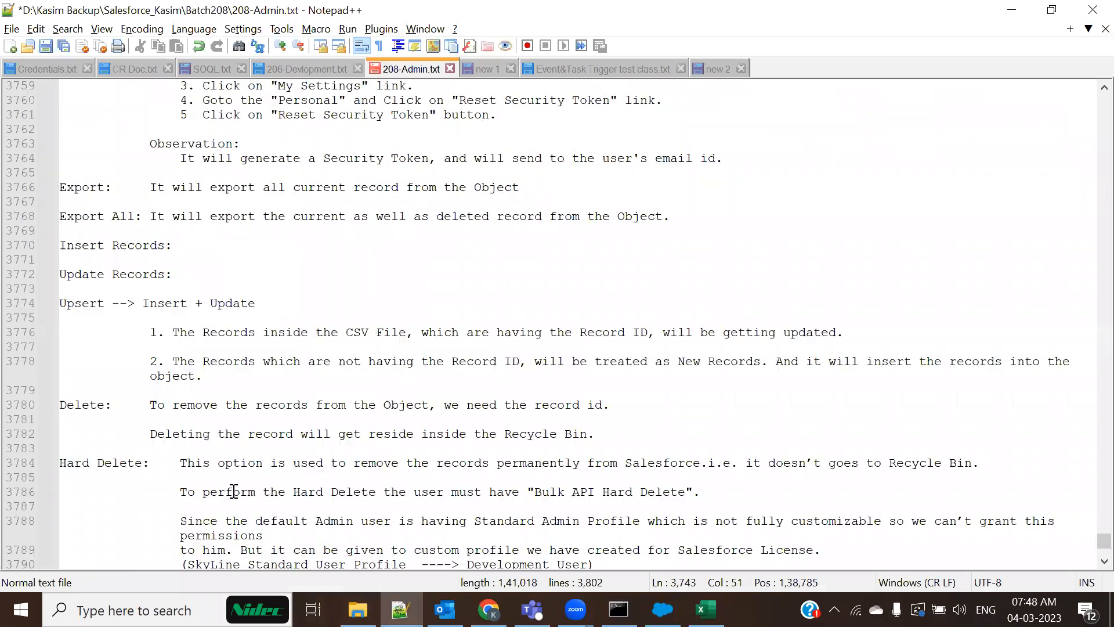
Select the saved Data Loader login password in the notes and start an Upsert
left_click_drag(319, 324, 621, 323)
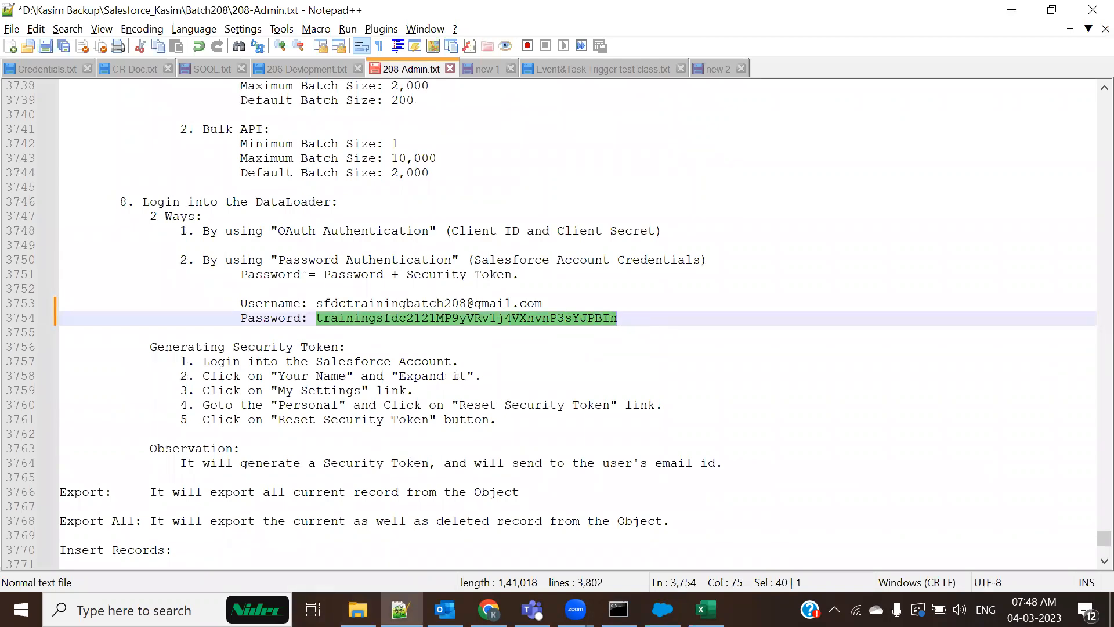
left_click(574, 205)
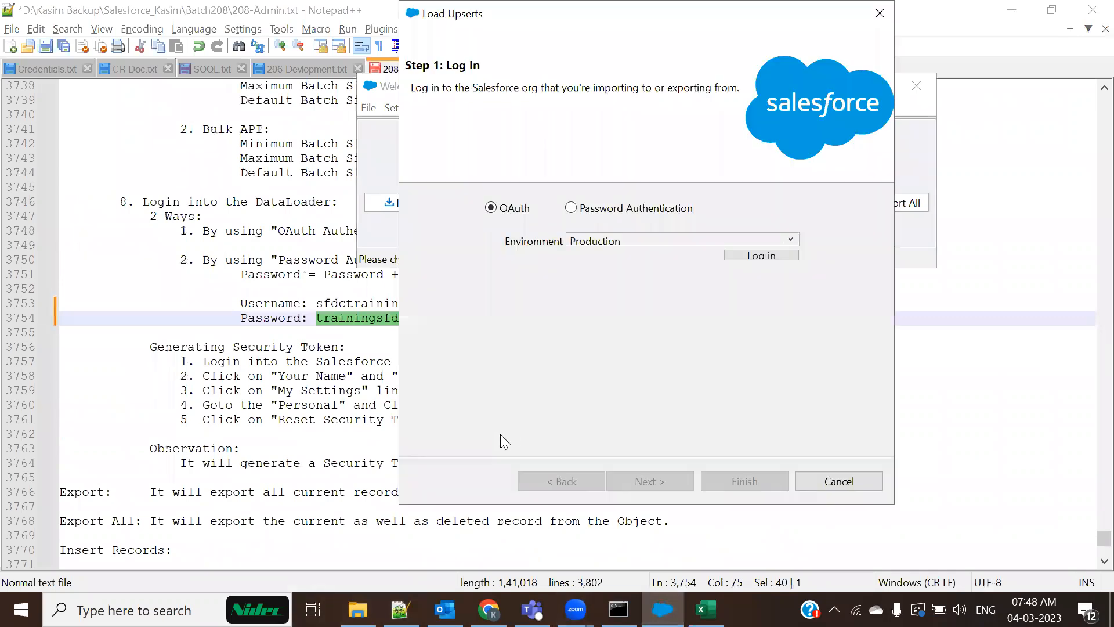
Log in with Password Authentication using the pasted password
left_click(571, 209)
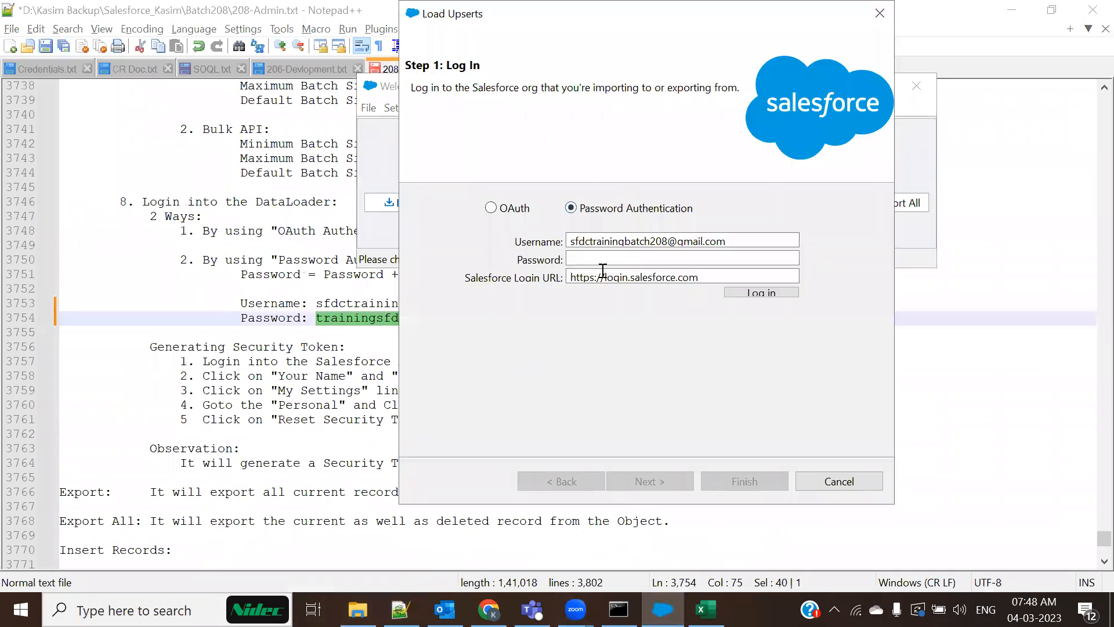
left_click(617, 256)
key("ctrl+v")
left_click(746, 292)
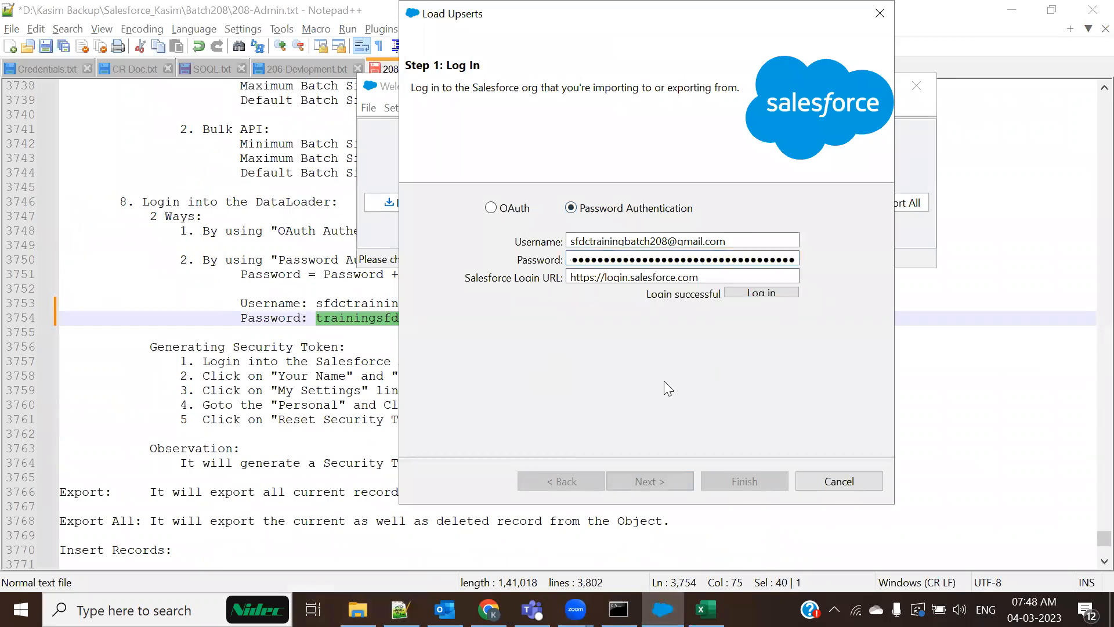
Choose Account with Account_Upsert.csv and accept the 9-record initialization
left_click(664, 479)
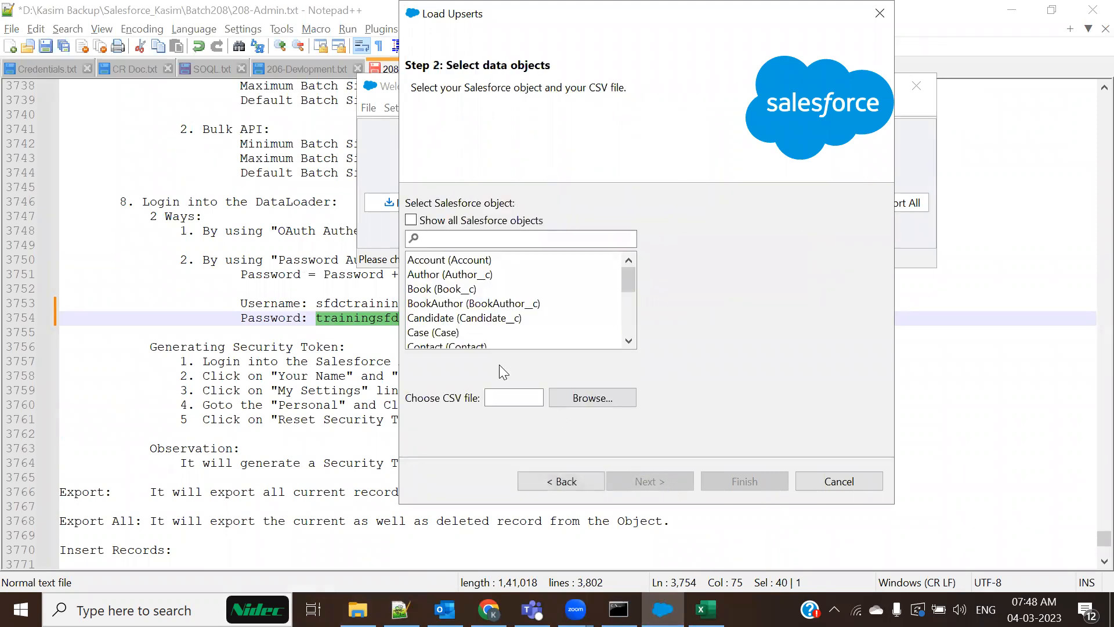
left_click(439, 265)
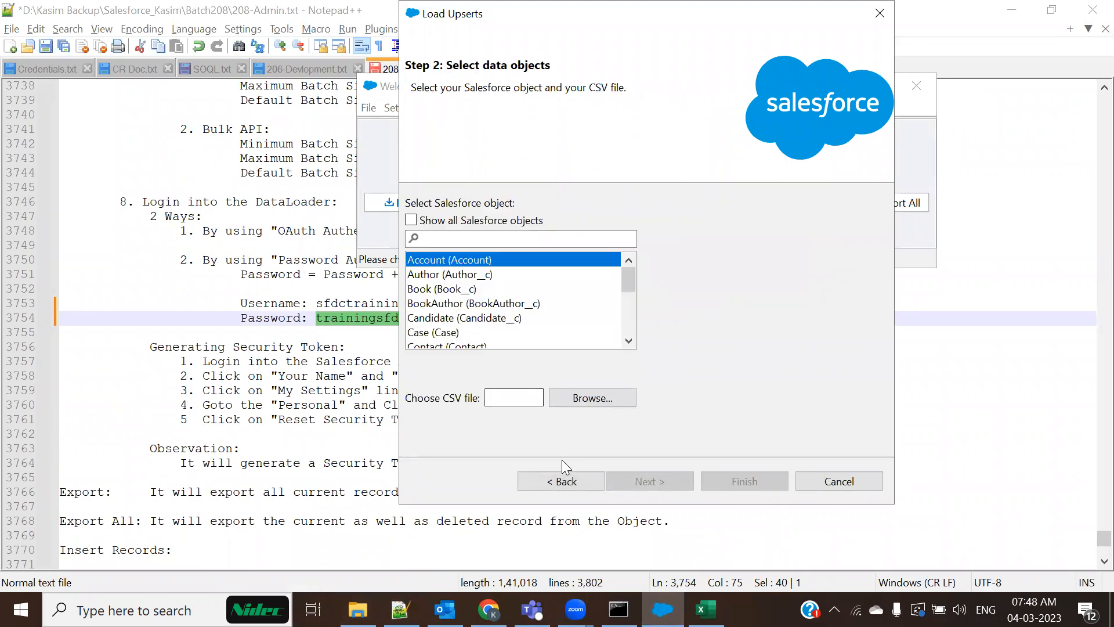
left_click(593, 397)
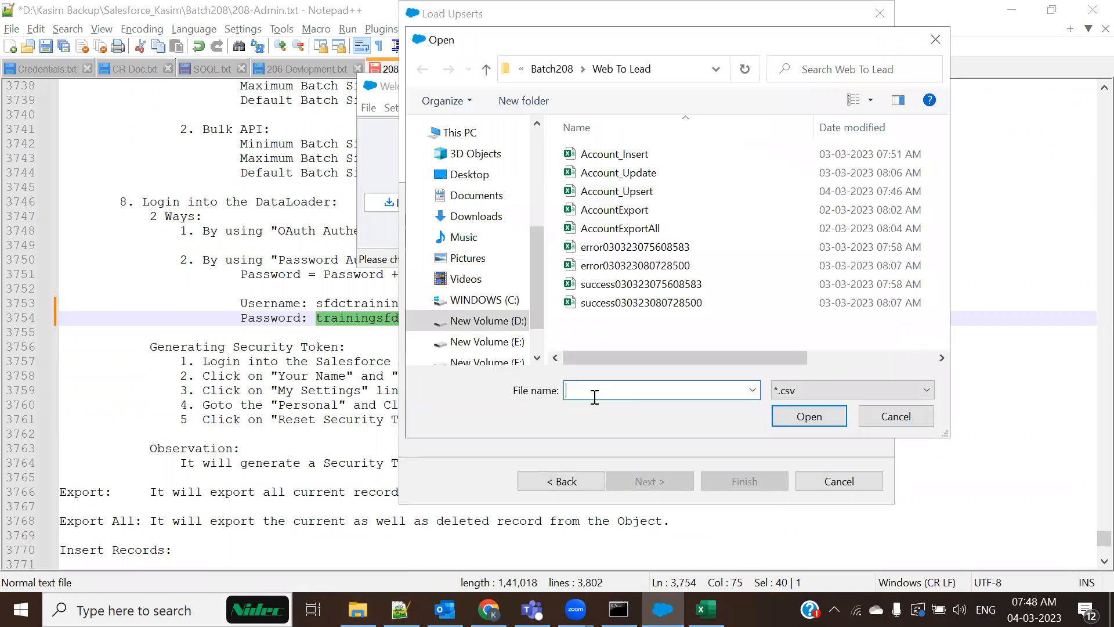
left_click(640, 193)
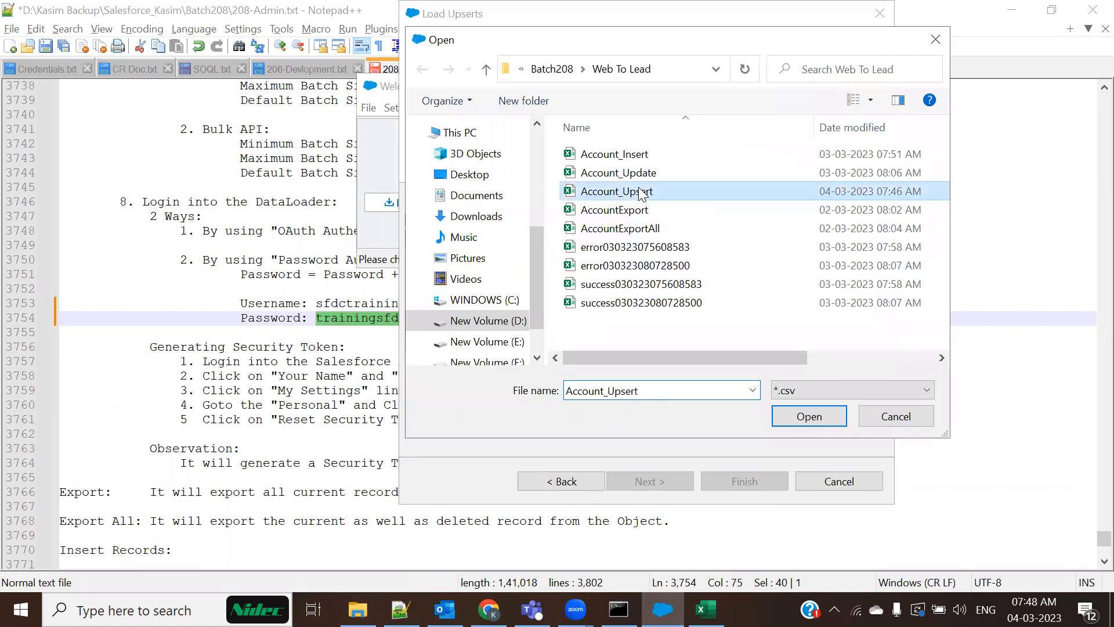
left_click(836, 423)
left_click(649, 480)
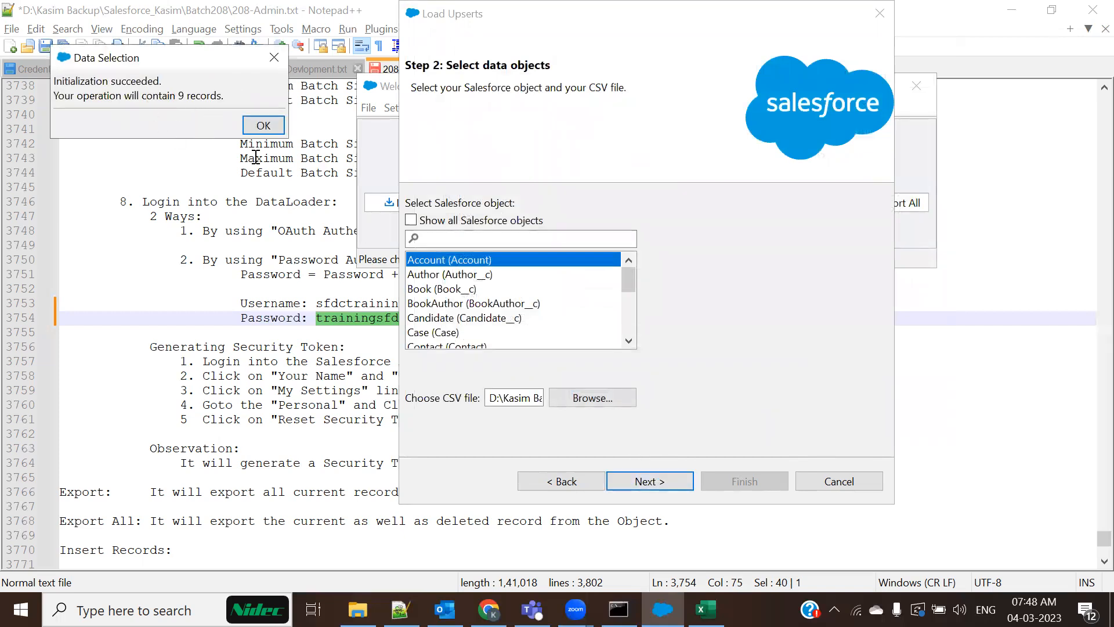
left_click(280, 129)
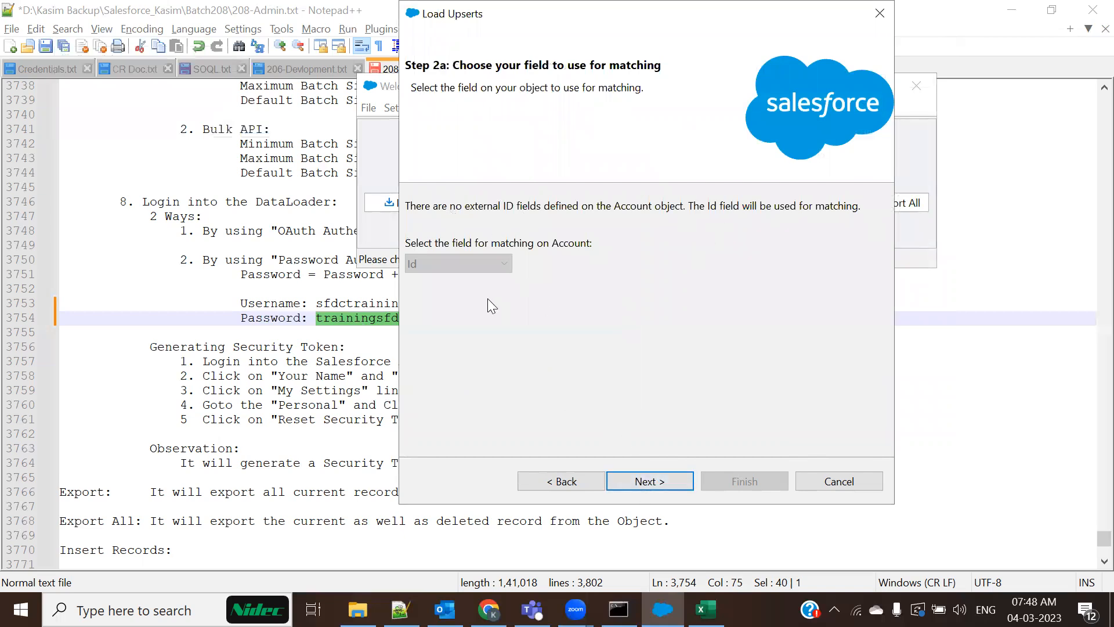
Keep Id as matching field, auto-match all five columns, and launch the upsert from Finish
left_click(650, 482)
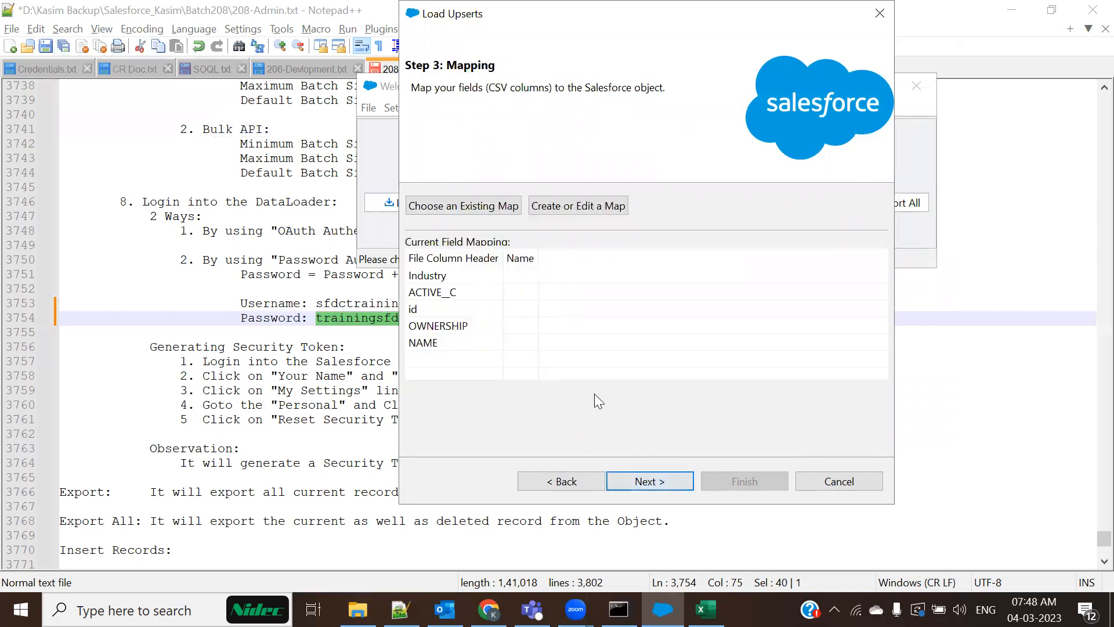
left_click(556, 206)
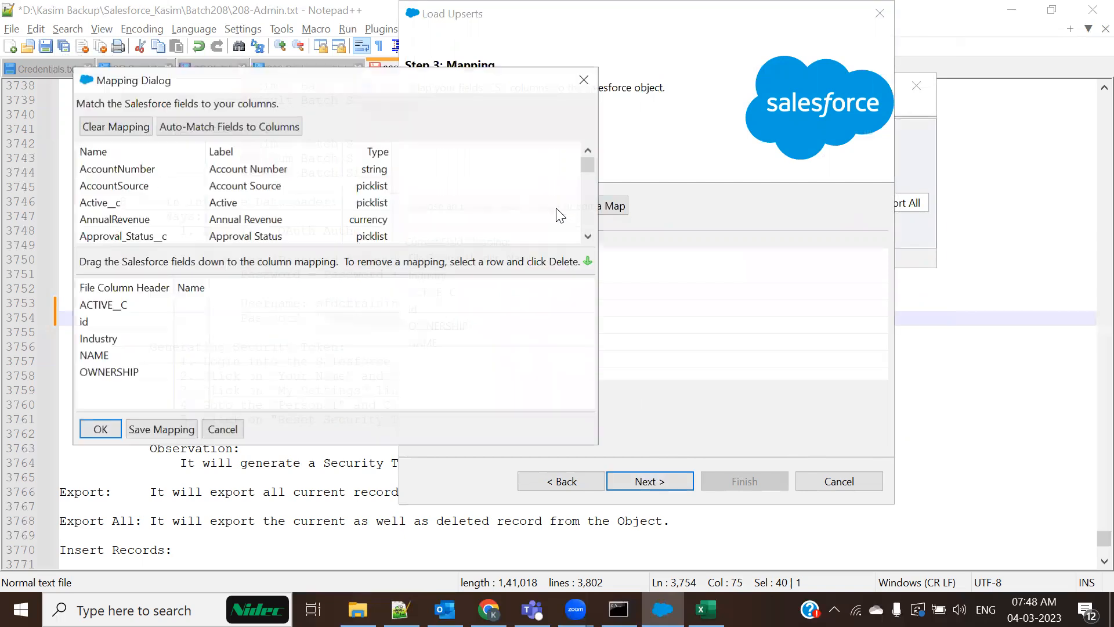
left_click(244, 126)
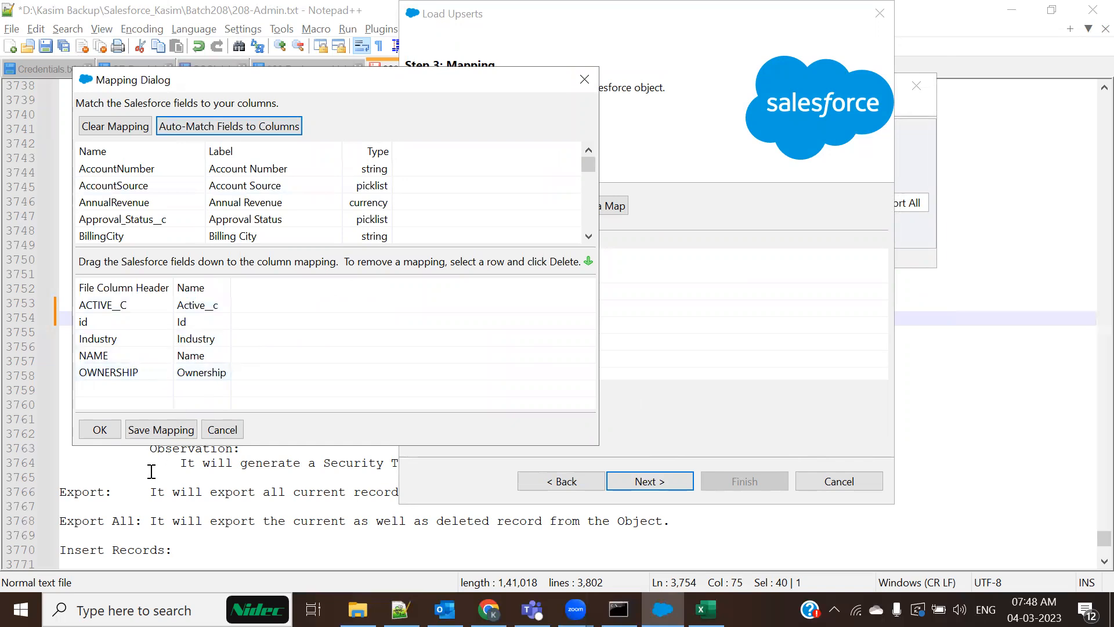
left_click(92, 430)
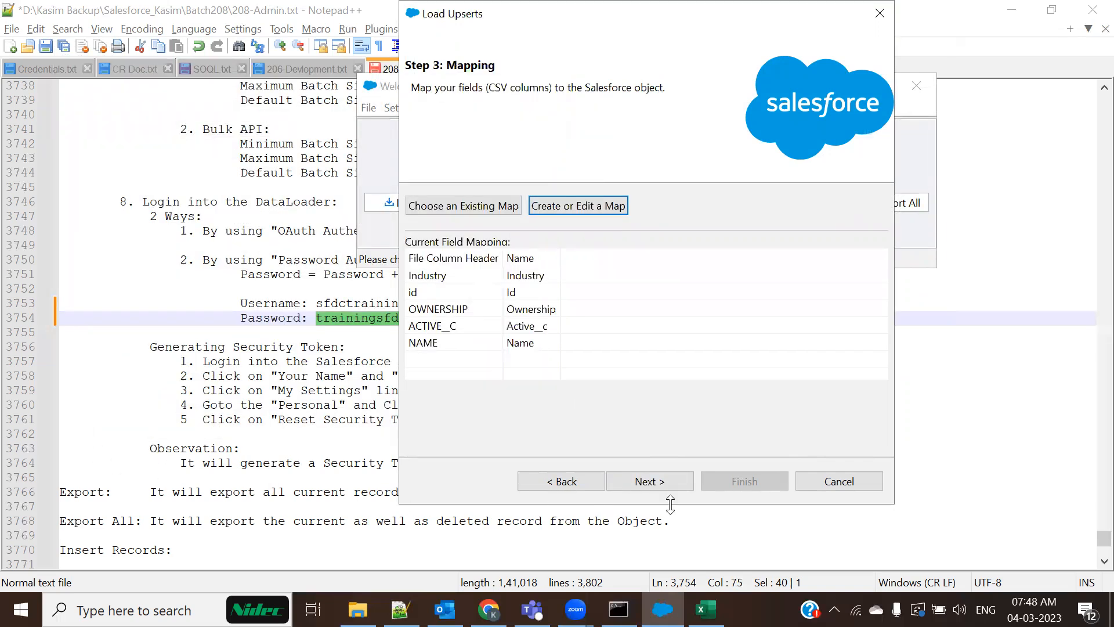
left_click(660, 484)
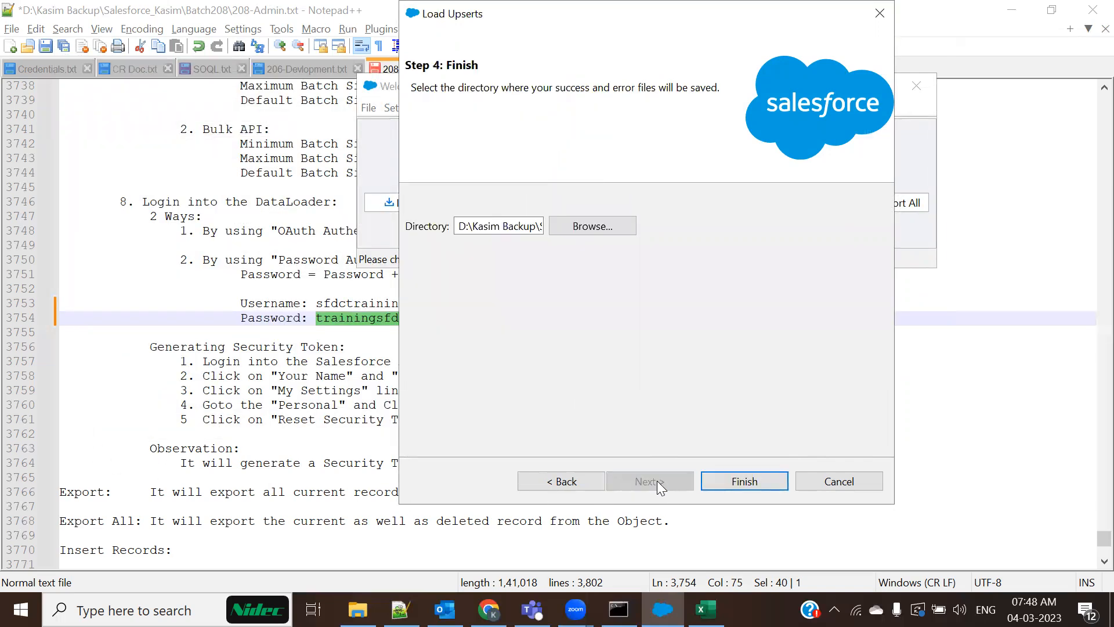
left_click(737, 482)
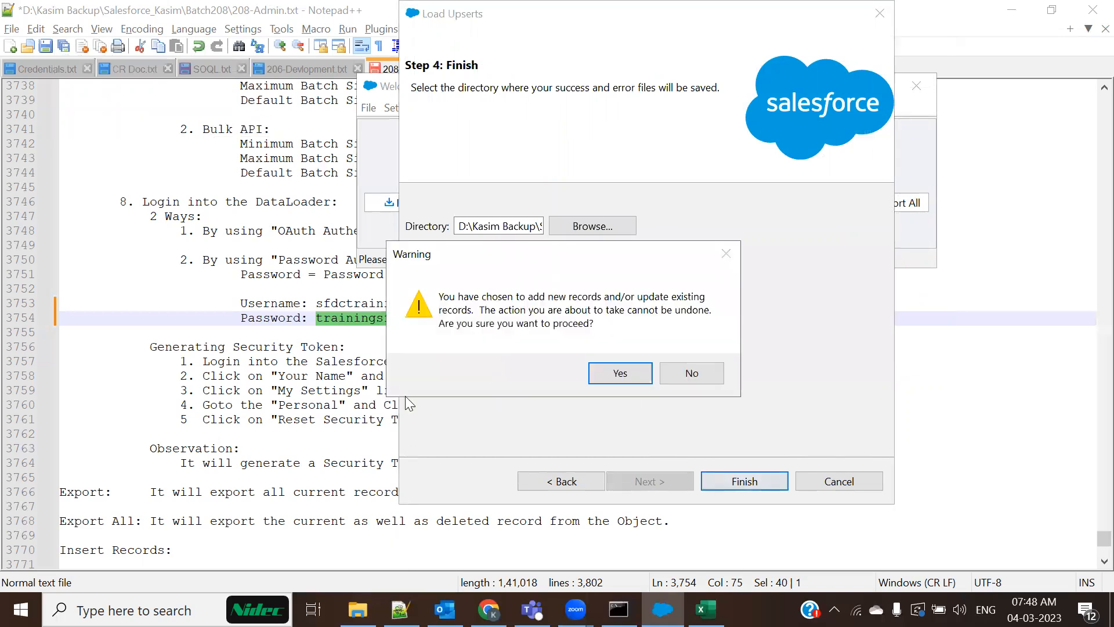
Confirm the upsert, then view its error file maximized to read the ERROR column
left_click(630, 367)
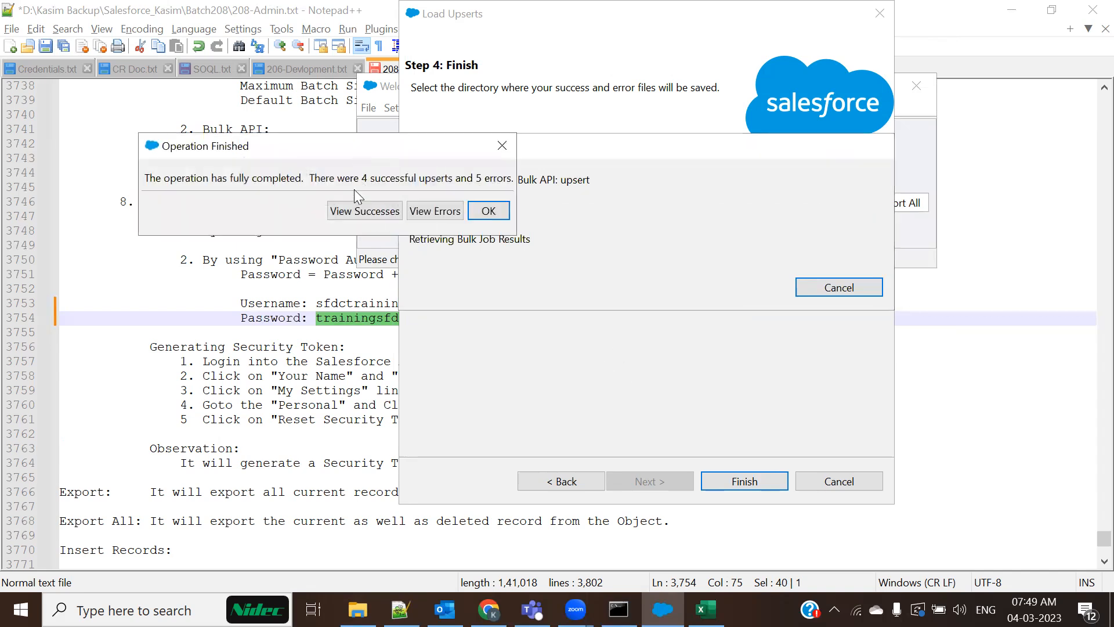
left_click(444, 216)
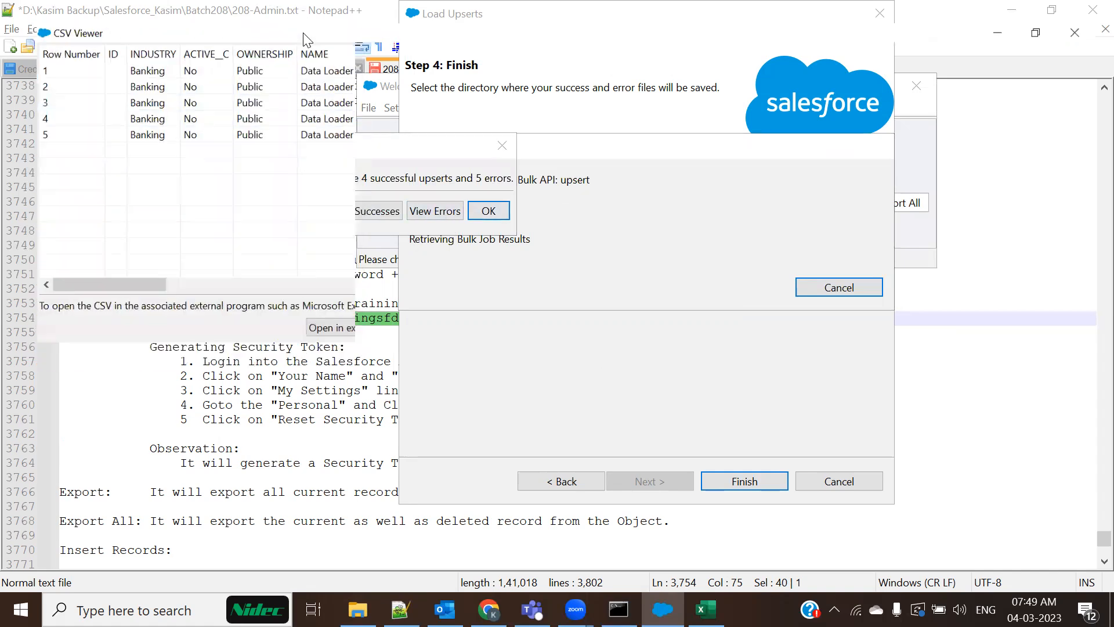
left_click(303, 36)
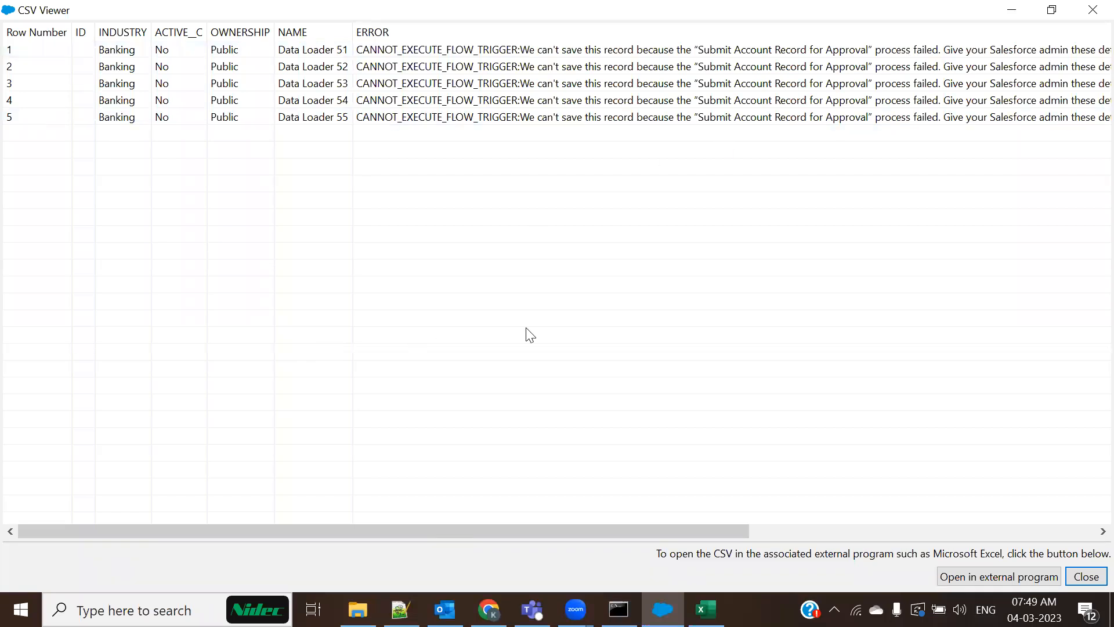
key("alt+Tab")
left_click(842, 114)
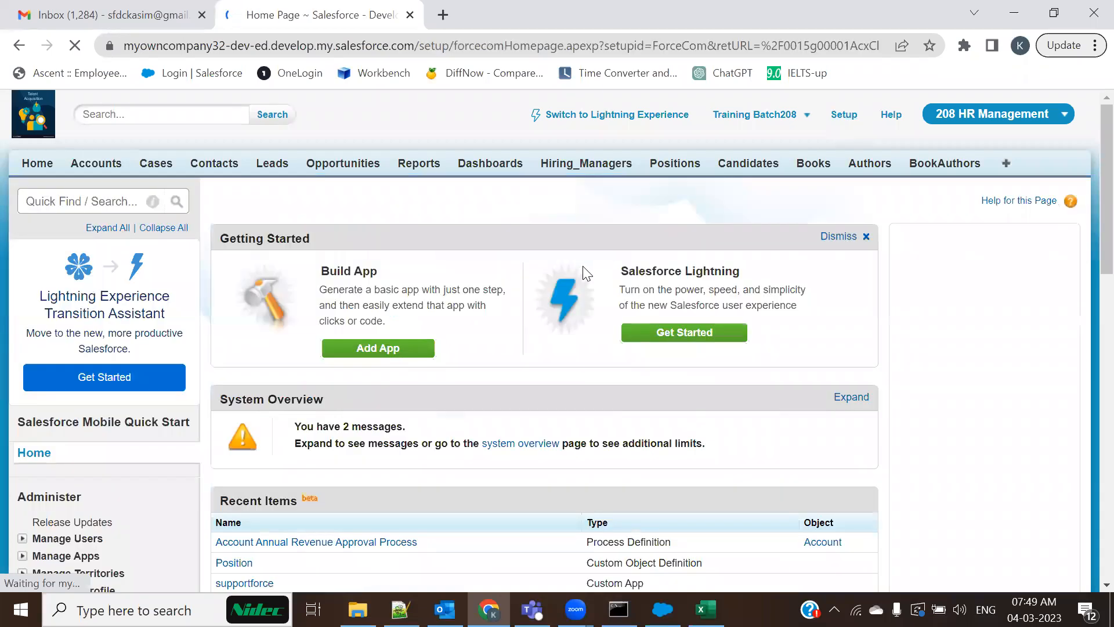
Navigate Setup to Create > Workflow & Approvals > Approval Processes for Account
scroll(102, 488, "down", 12)
scroll(102, 489, "down", 1)
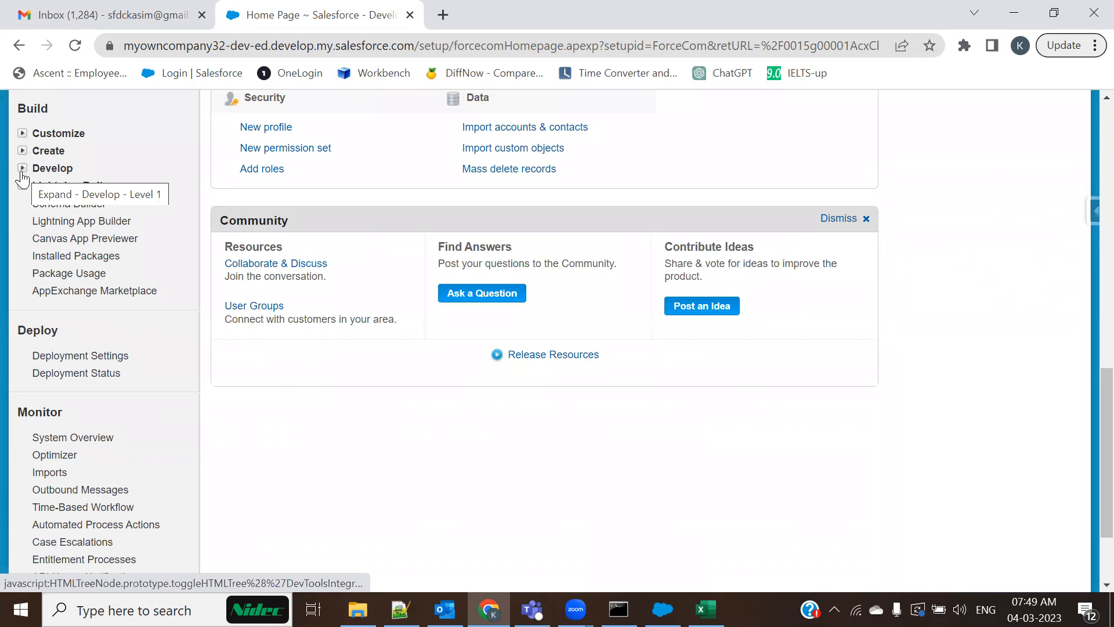
left_click(23, 151)
left_click(22, 151)
left_click(22, 151)
left_click(37, 376)
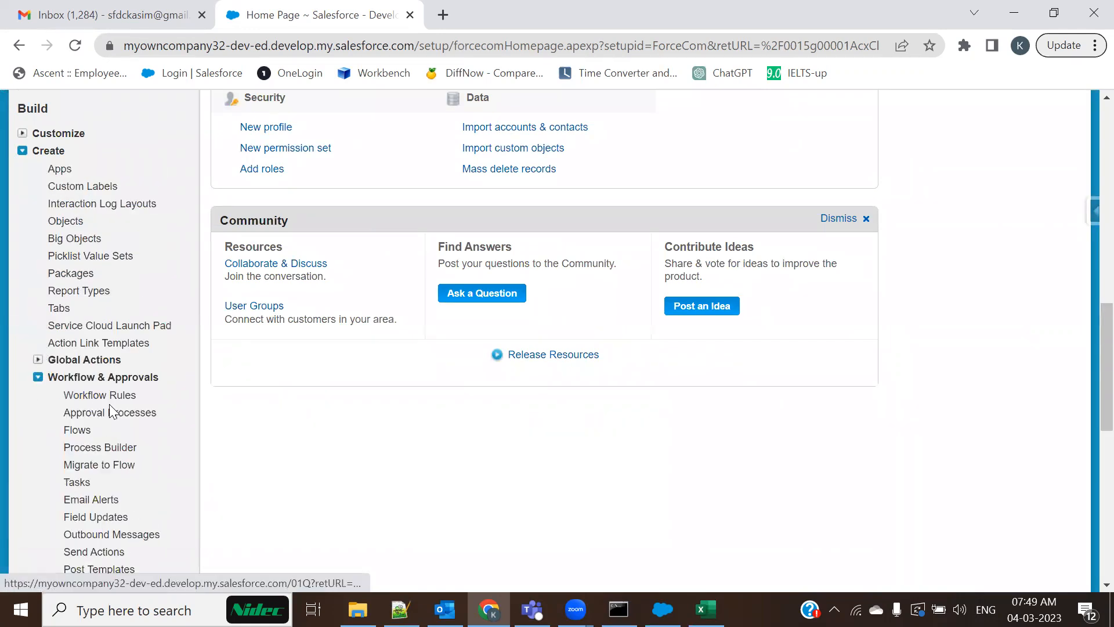
scroll(111, 348, "down", 4)
left_click(103, 153)
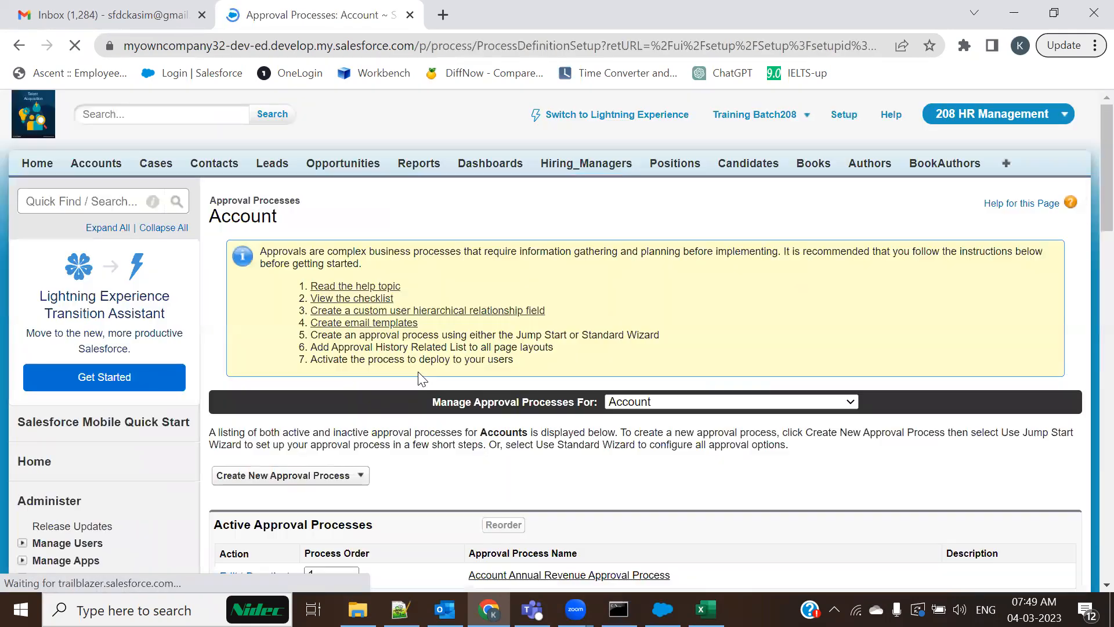
scroll(422, 379, "down", 4)
scroll(421, 378, "down", 1)
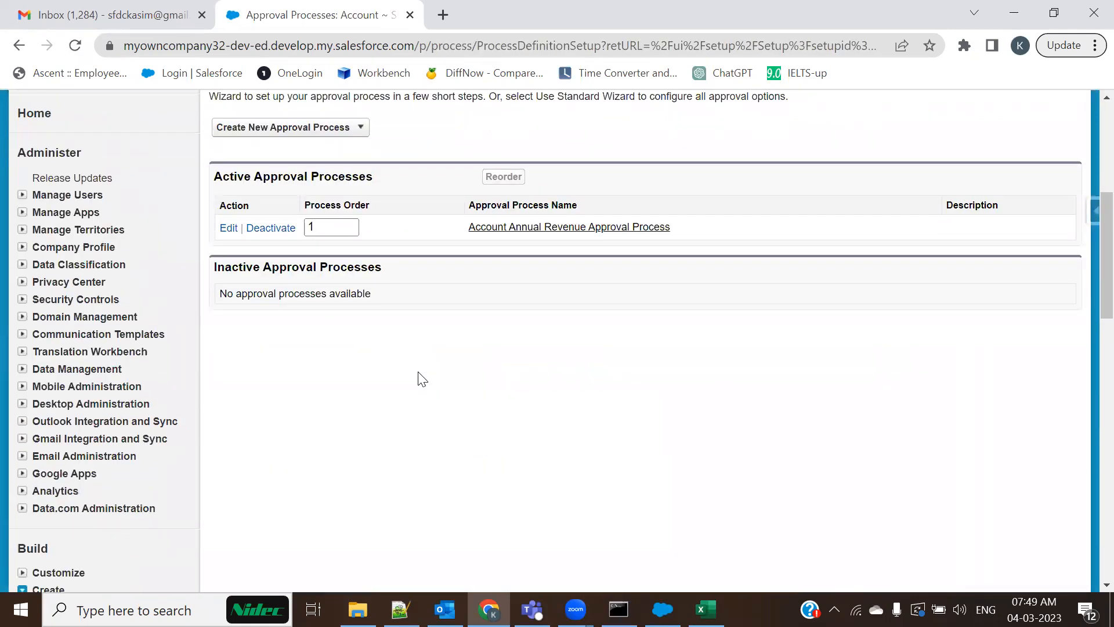
scroll(422, 379, "up", 1)
Deactivate the Account Annual Revenue Approval Process and bring up the Process Builder list
left_click(277, 314)
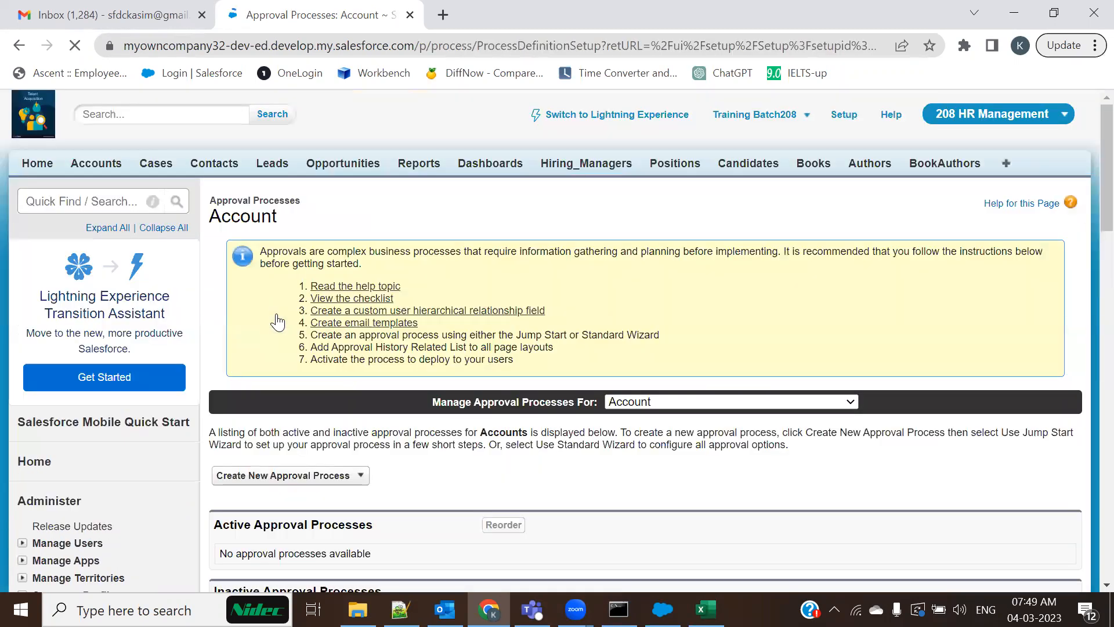
scroll(348, 387, "down", 5)
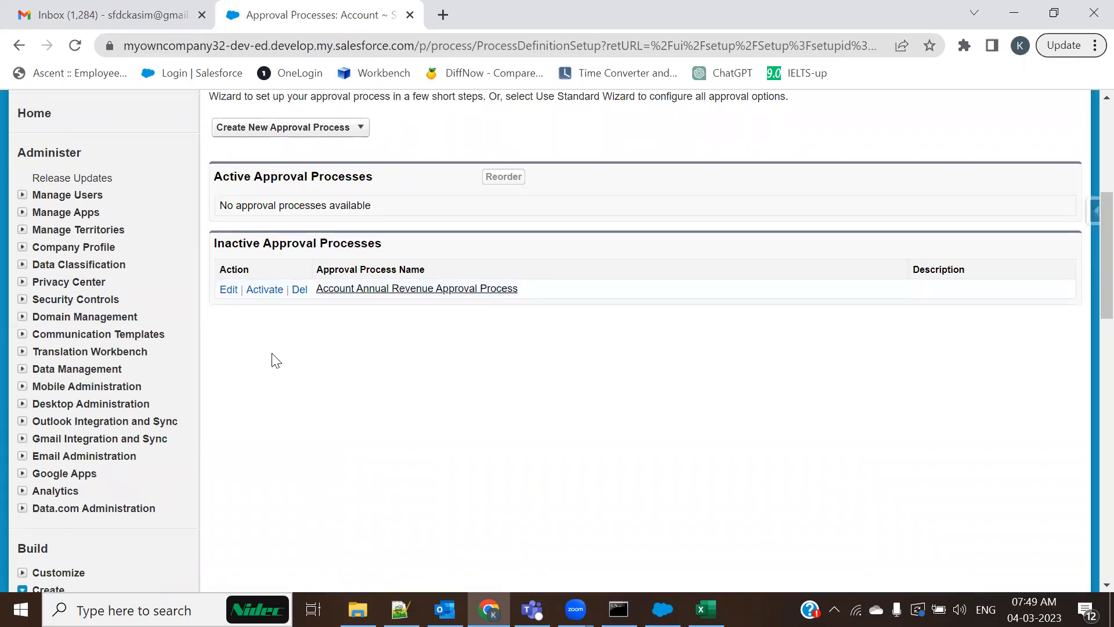
key("alt+Tab")
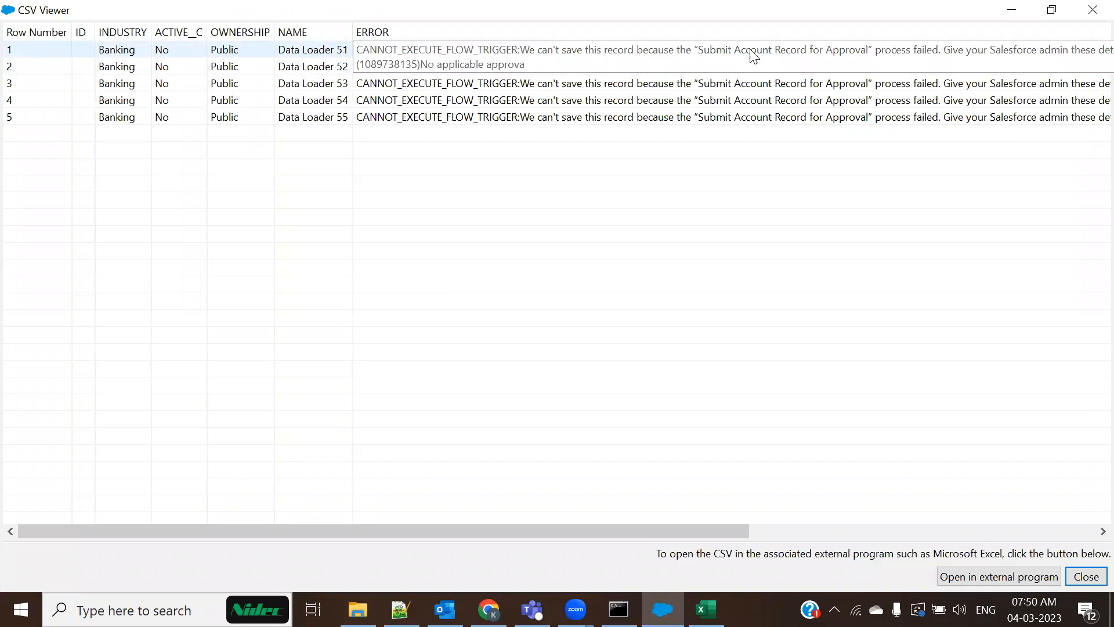
key("alt+Tab")
scroll(117, 574, "down", 3)
scroll(118, 570, "down", 2)
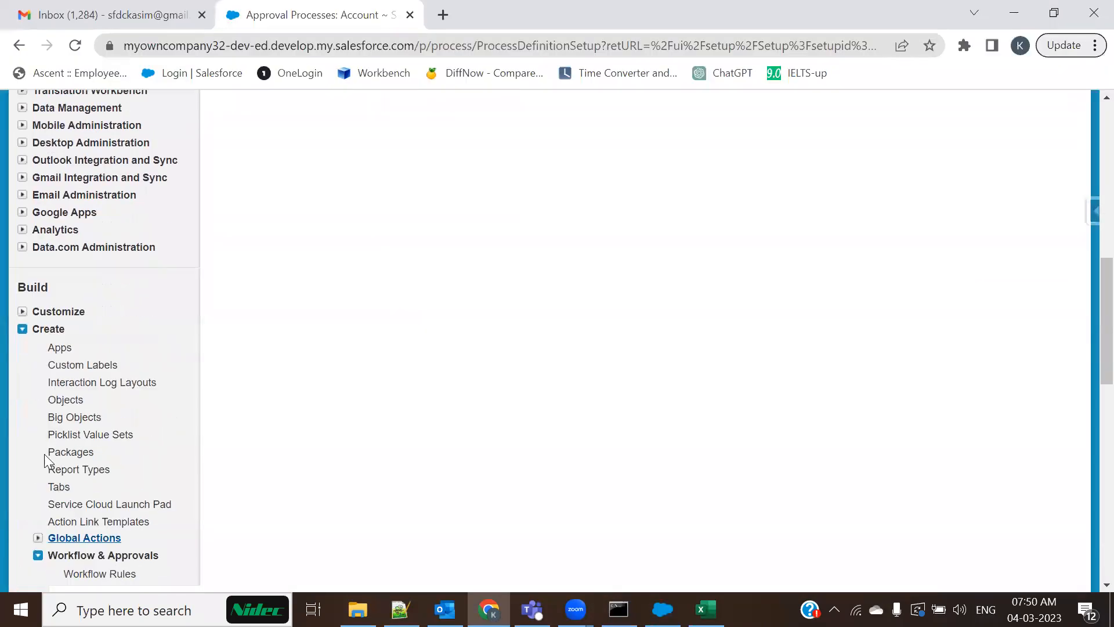
scroll(69, 458, "down", 4)
left_click(73, 345)
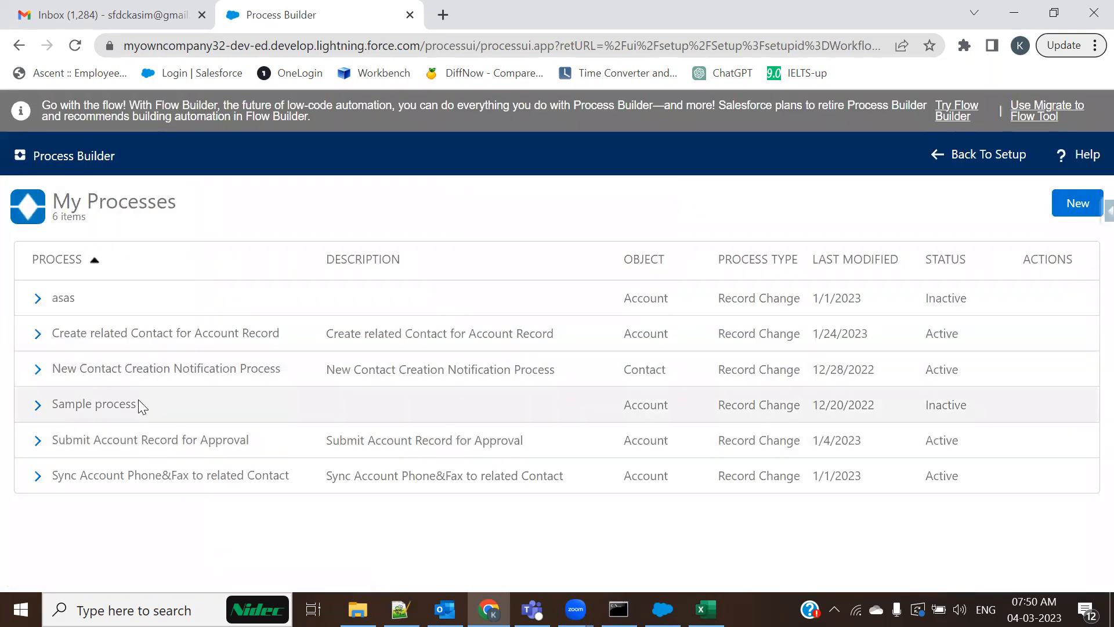
Deactivate Version 1 of Submit Account Record for Approval, then dismiss Data Loader's Operation Finished summary
left_click(36, 442)
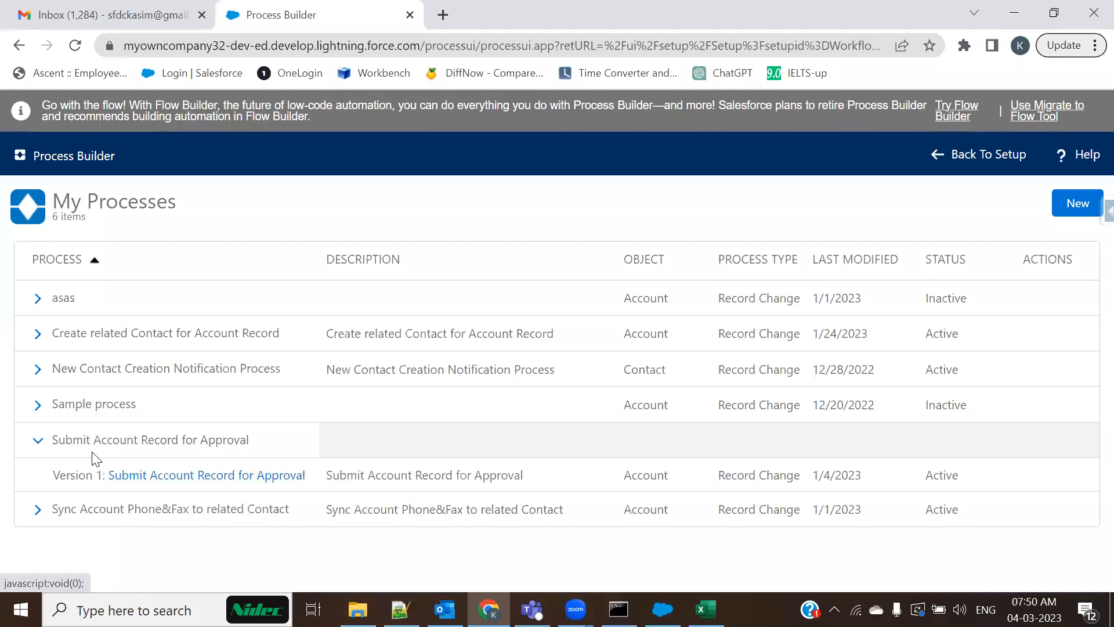
left_click(141, 474)
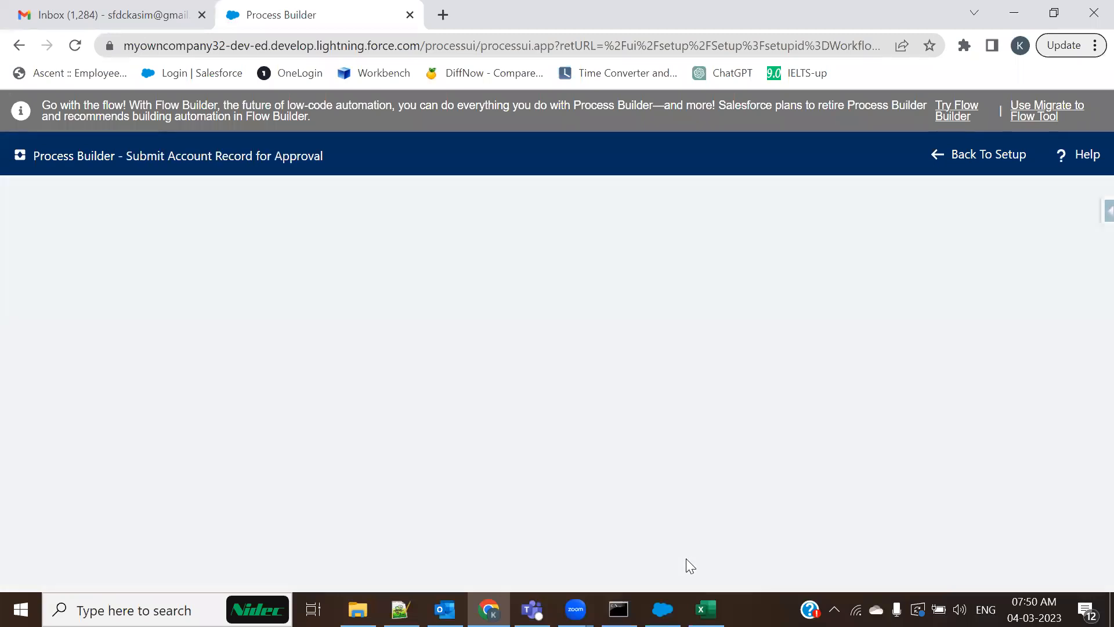
left_click(997, 204)
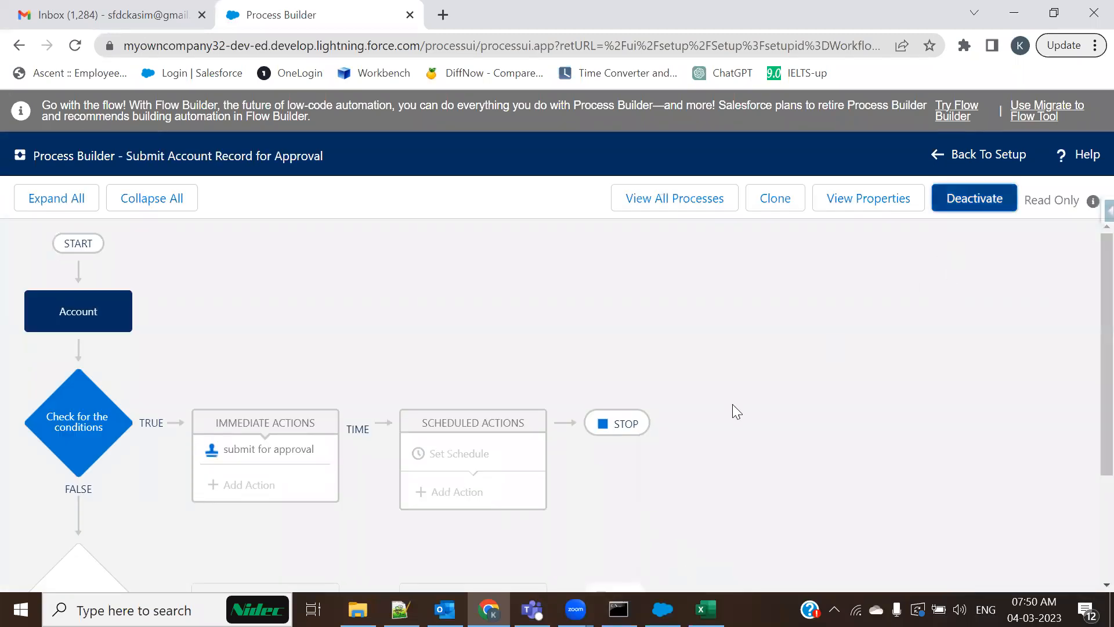
left_click(782, 425)
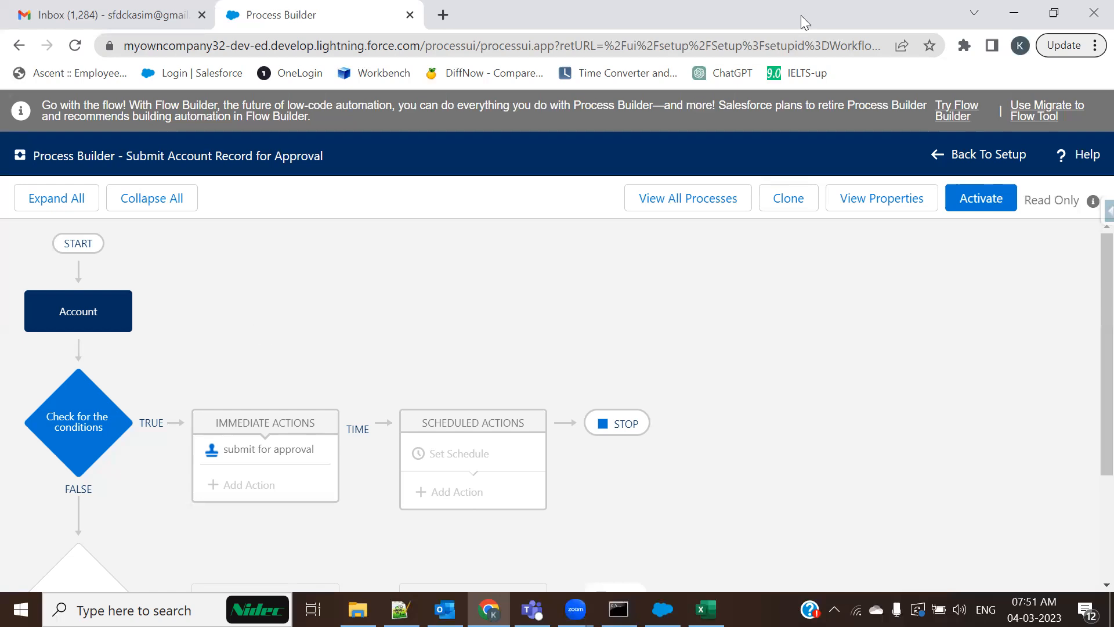
key("alt+Tab")
left_click(490, 210)
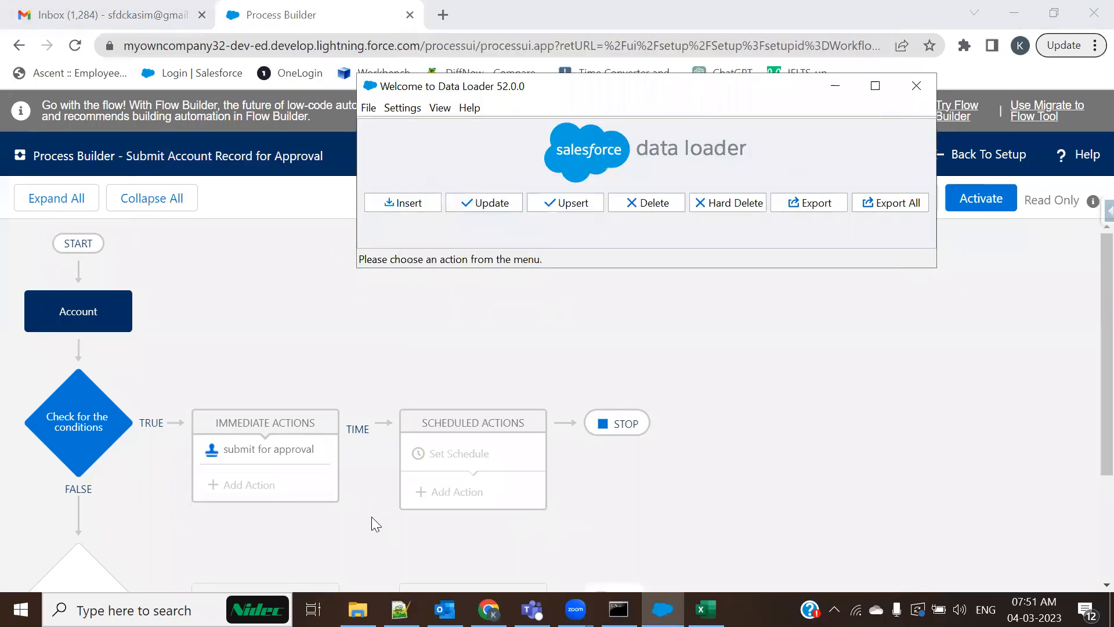
In the Account_Upsert workbook, select the four account-ID rows A2:E5
left_click(663, 609)
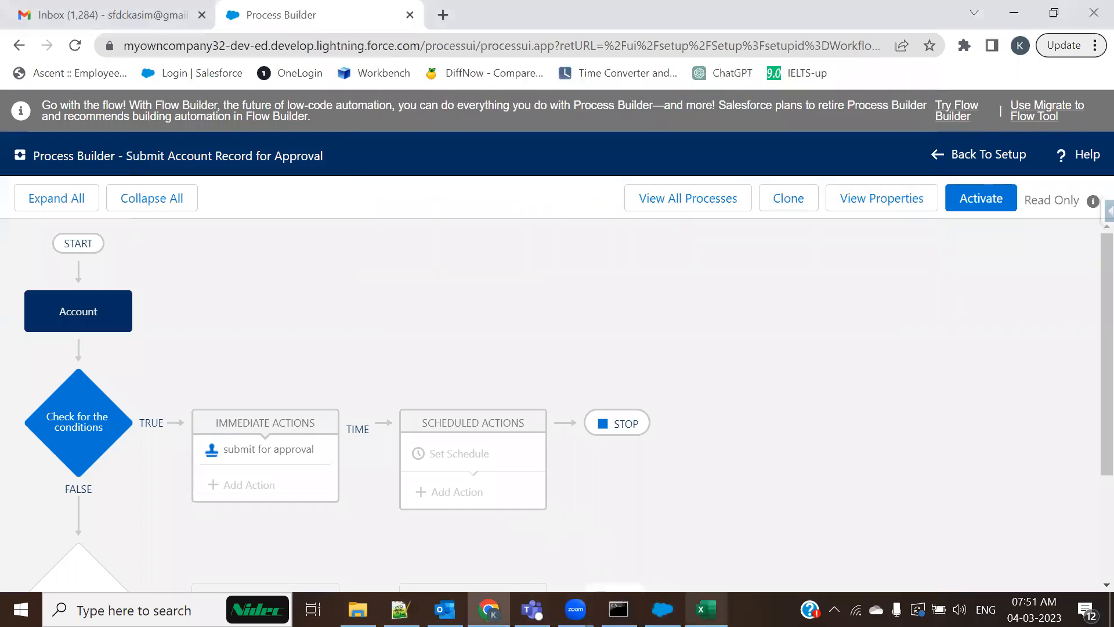
left_click(705, 609)
left_click_drag(63, 264, 566, 313)
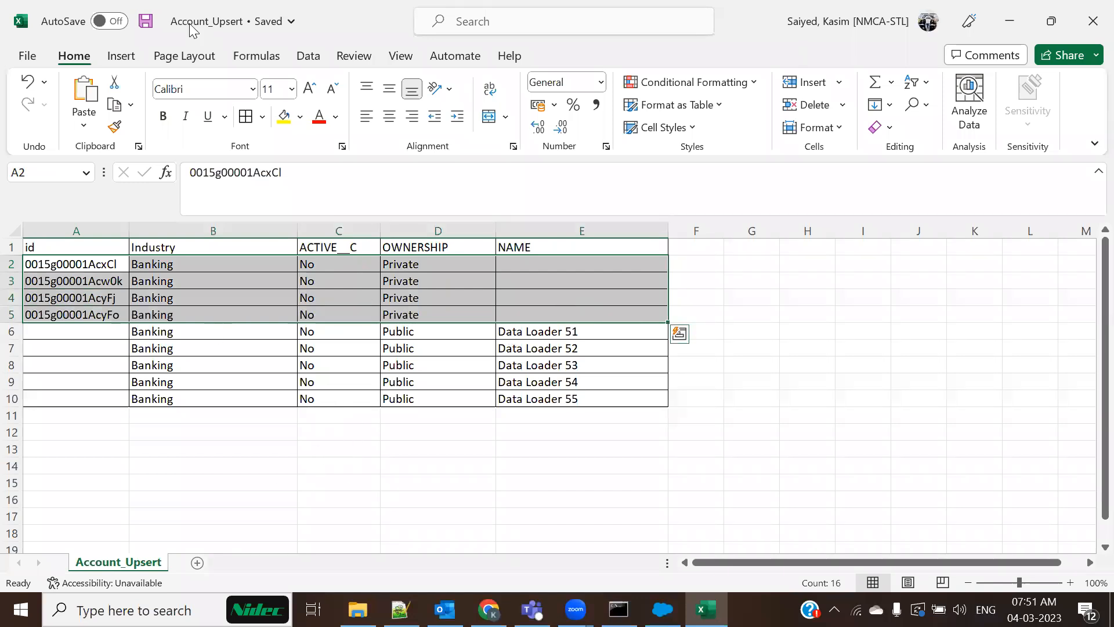
Back in the browser, leave Process Builder for Salesforce Setup
key("alt+Tab")
right_click(357, 13)
left_click(696, 456)
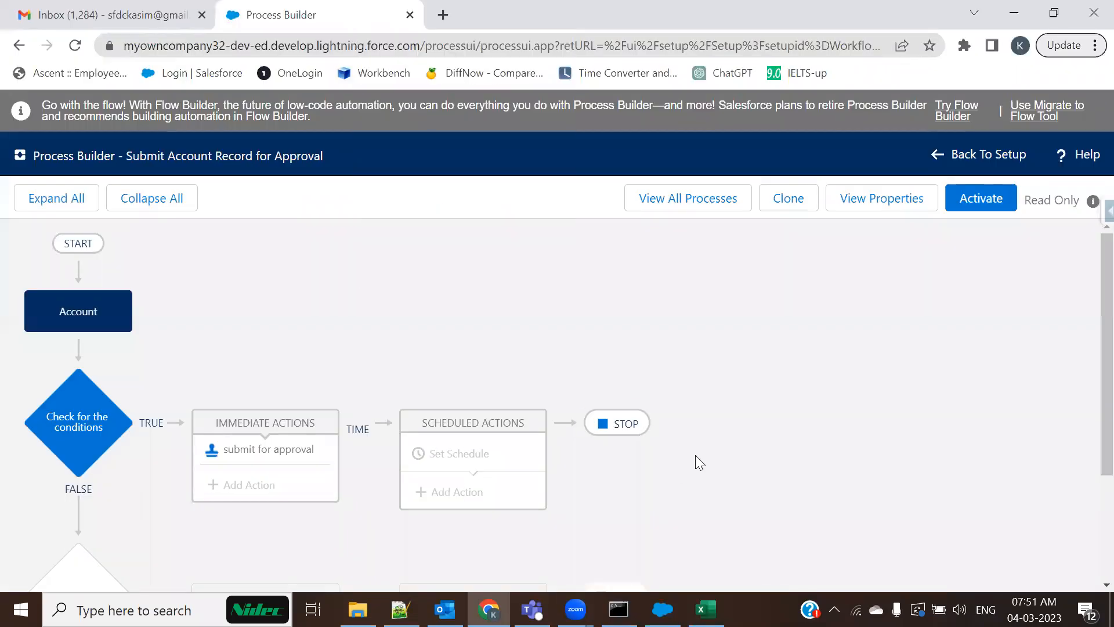
left_click(987, 154)
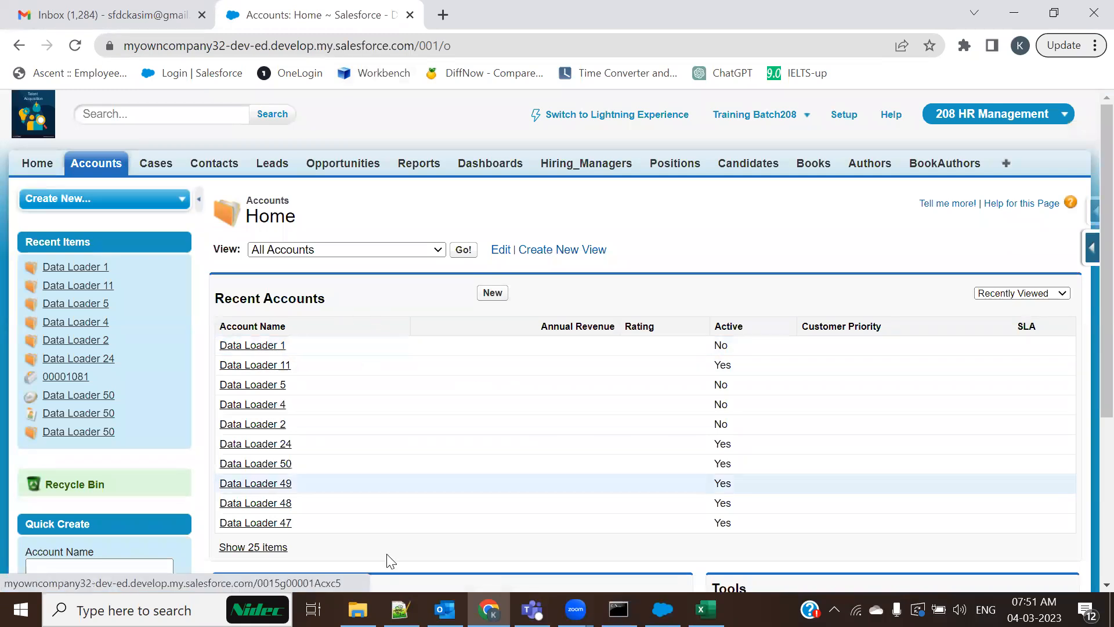
Open the account record for the ID in A2 by replacing 001/o in the address
key("alt+Tab")
key("ctrl+c")
key("alt+Tab")
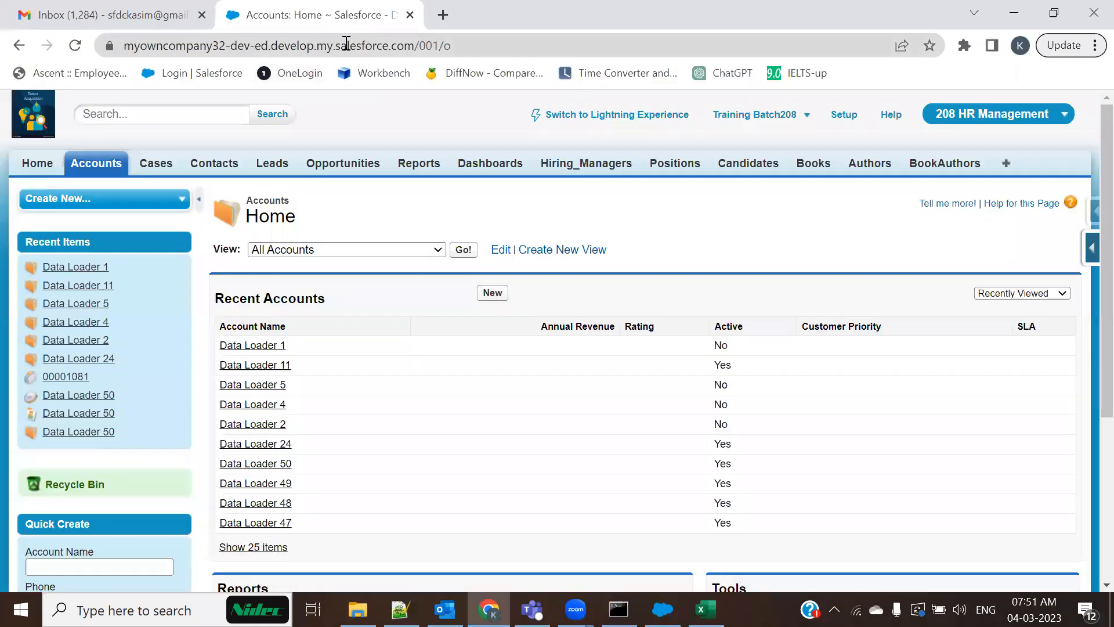
left_click_drag(419, 45, 540, 47)
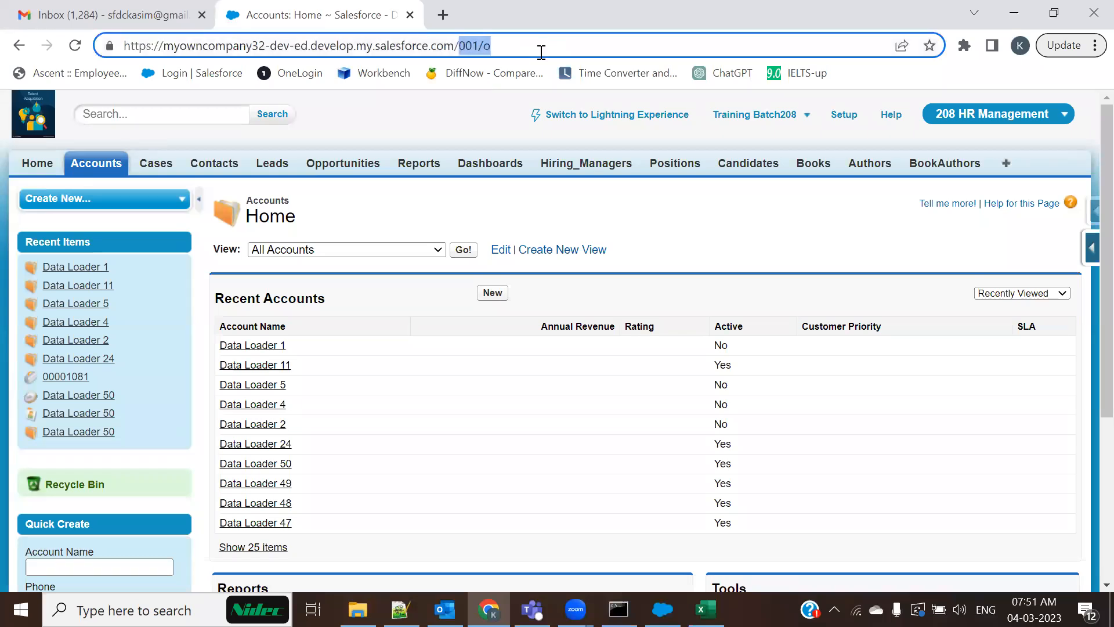
key("ctrl+v")
key("Return")
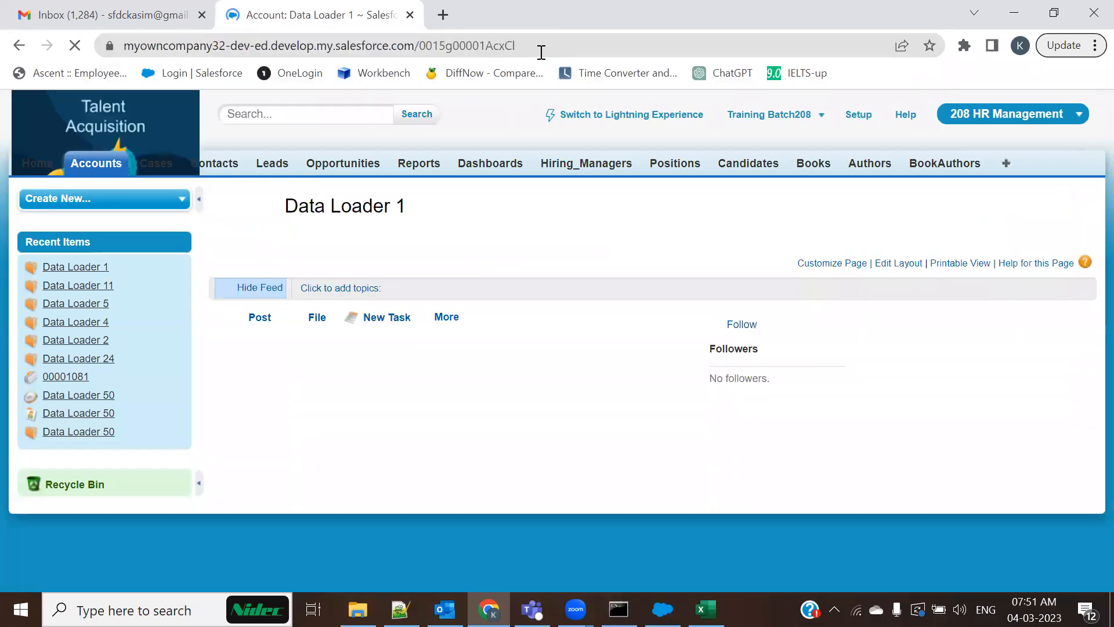
Inspect the available Industry picklist values on the Data Loader 1 record
scroll(545, 248, "down", 5)
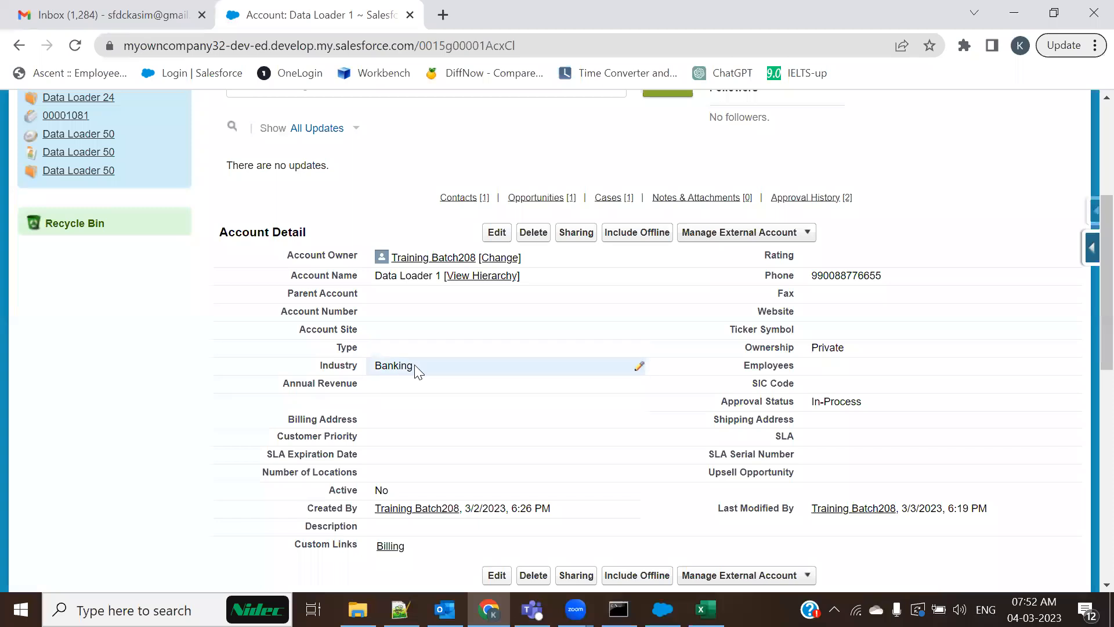
scroll(416, 371, "down", 3)
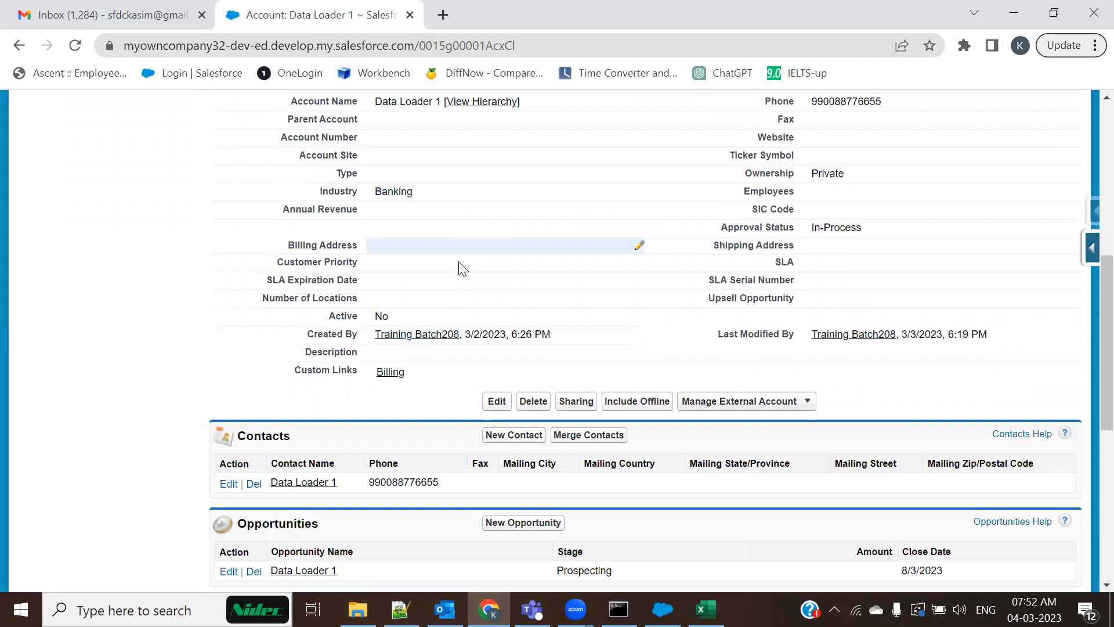
double_click(435, 190)
left_click(436, 193)
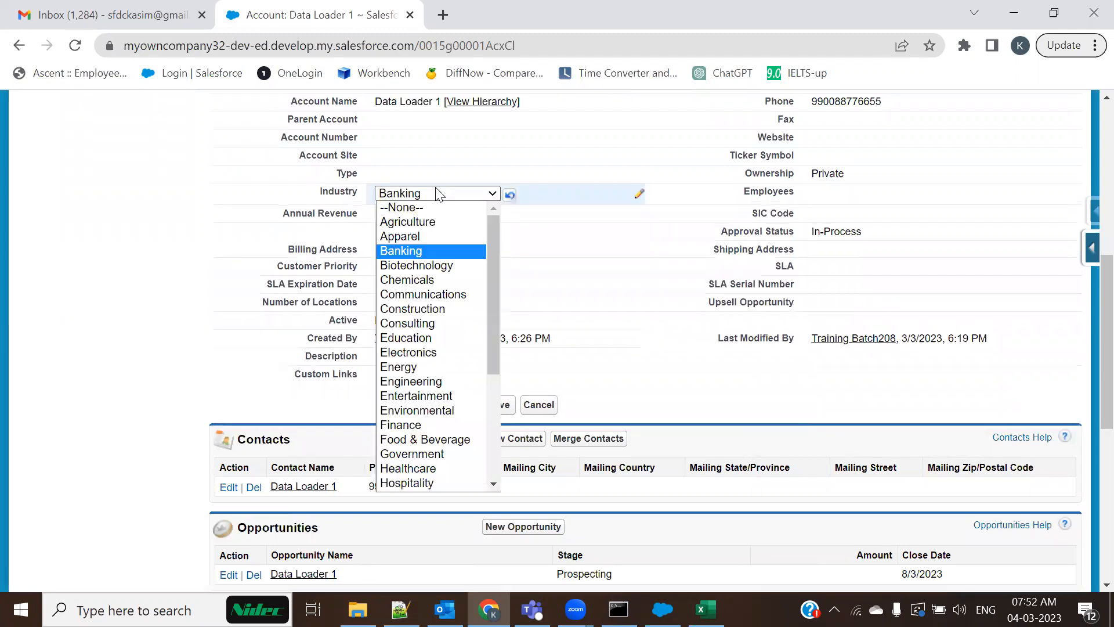
key("alt+Tab")
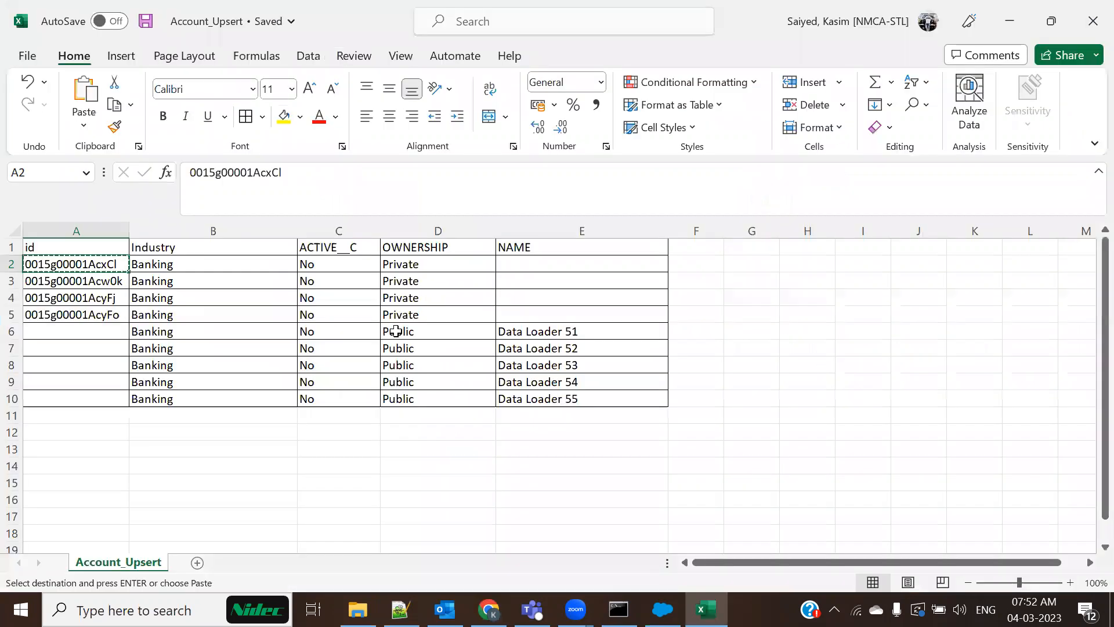
Change B2's Industry from Banking to Education and fill it down the column
left_click(221, 262)
double_click(221, 262)
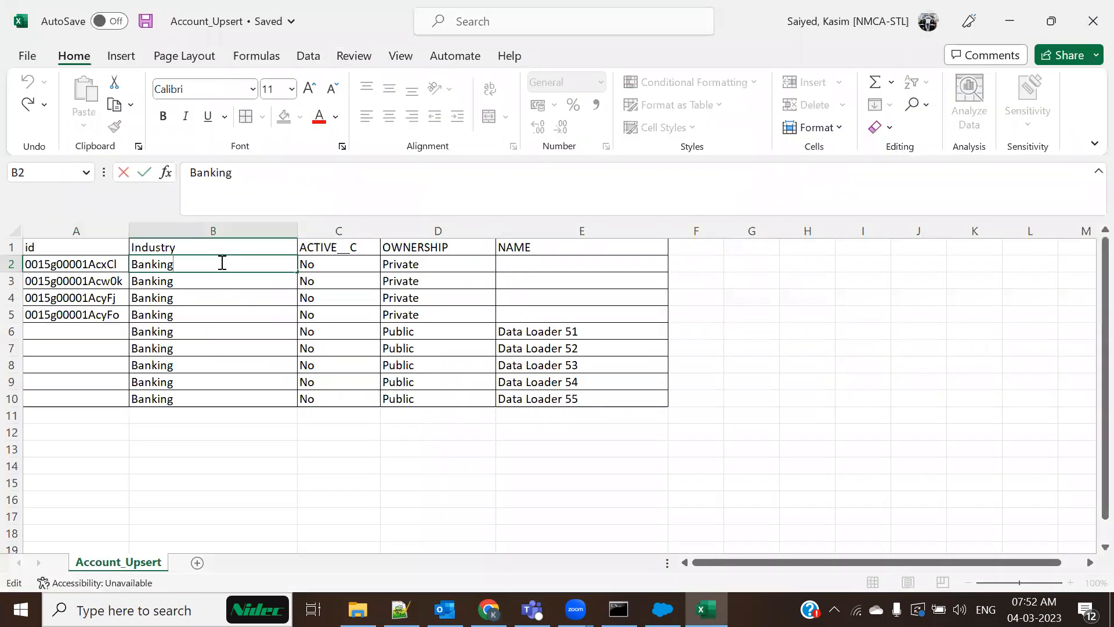
key("shift+Home")
type("Education")
key("Return")
left_click(235, 257)
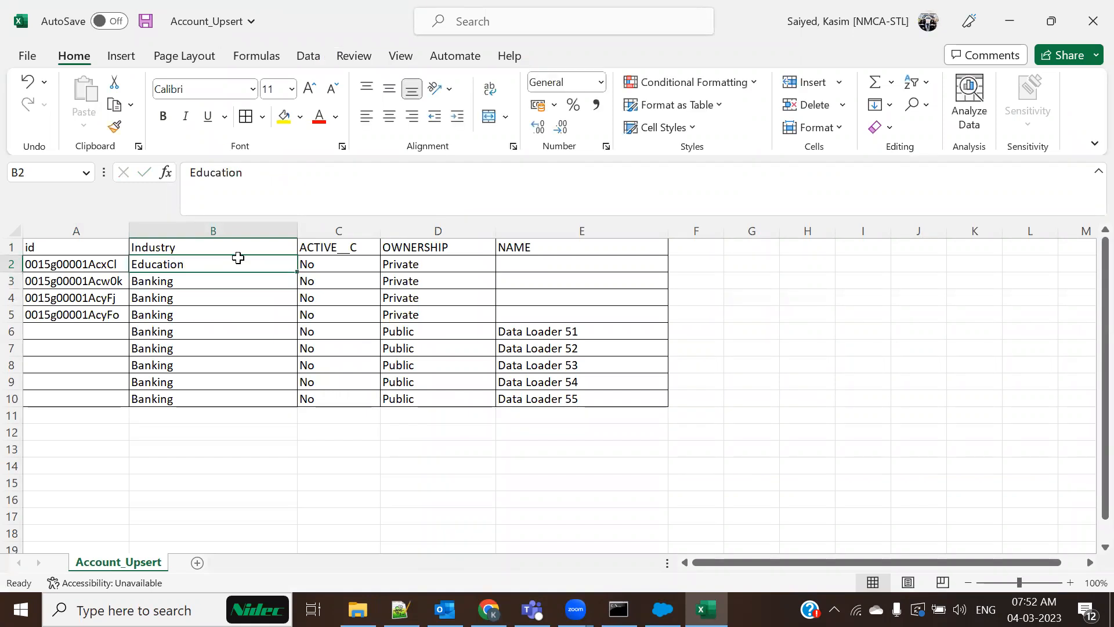
left_click_drag(296, 273, 290, 406)
Set C2's ACTIVE__C to Yes and fill it down to C10
double_click(353, 264)
double_click(353, 264)
type("Yes")
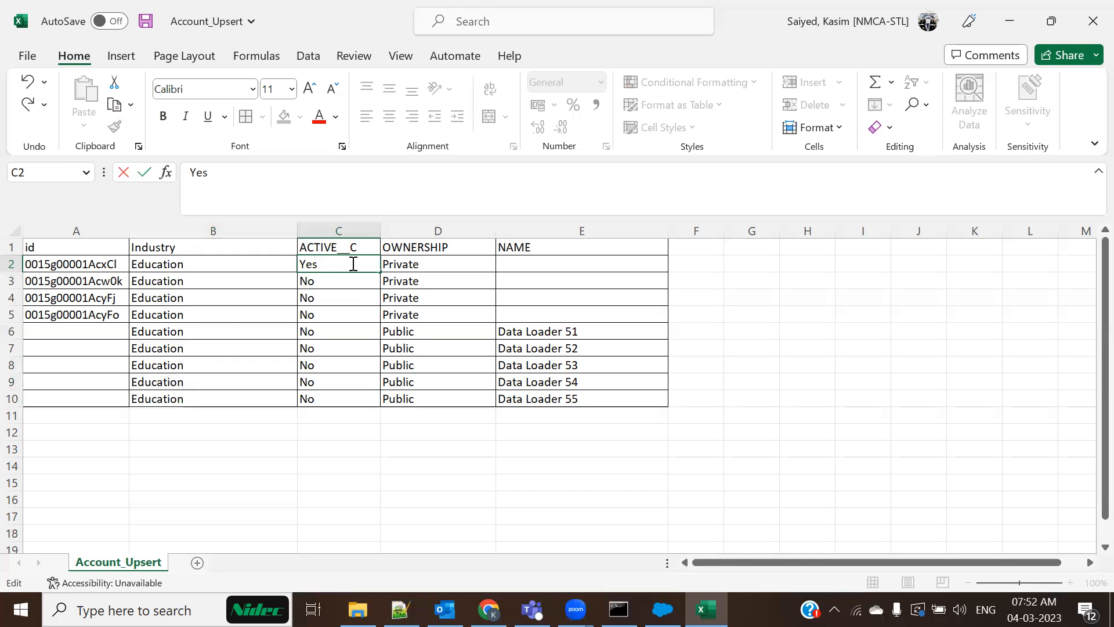
left_click(343, 302)
left_click(354, 268)
left_click_drag(381, 272, 378, 401)
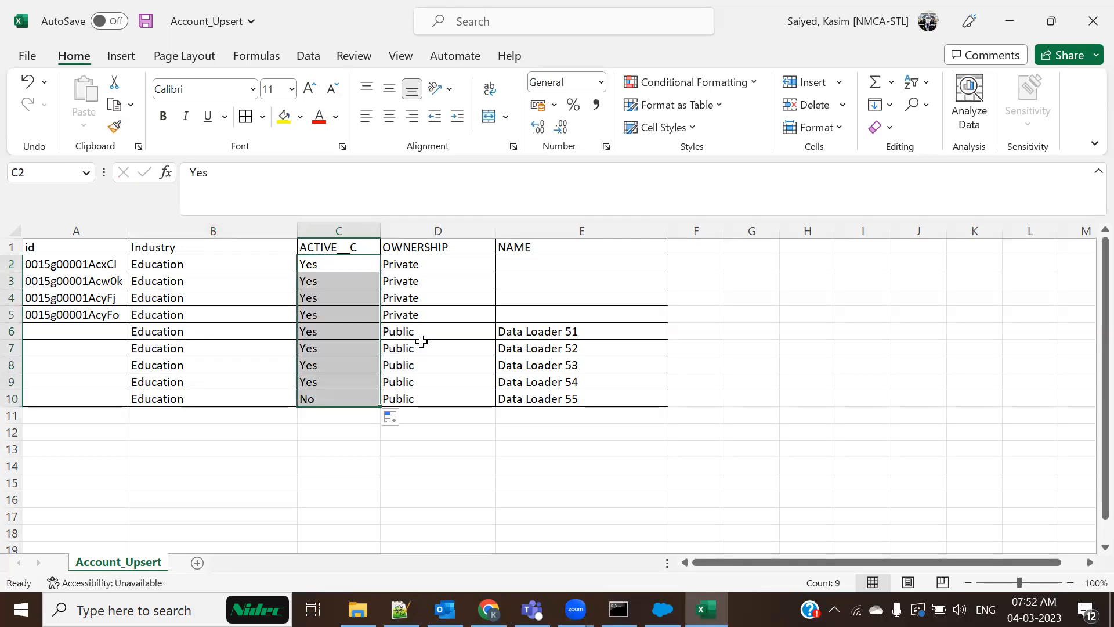
Copy a Public value into D2 and fill OWNERSHIP down to D10
left_click(426, 335)
key("ctrl+c")
left_click(435, 263)
key("ctrl+v")
left_click(427, 295)
left_click(442, 268)
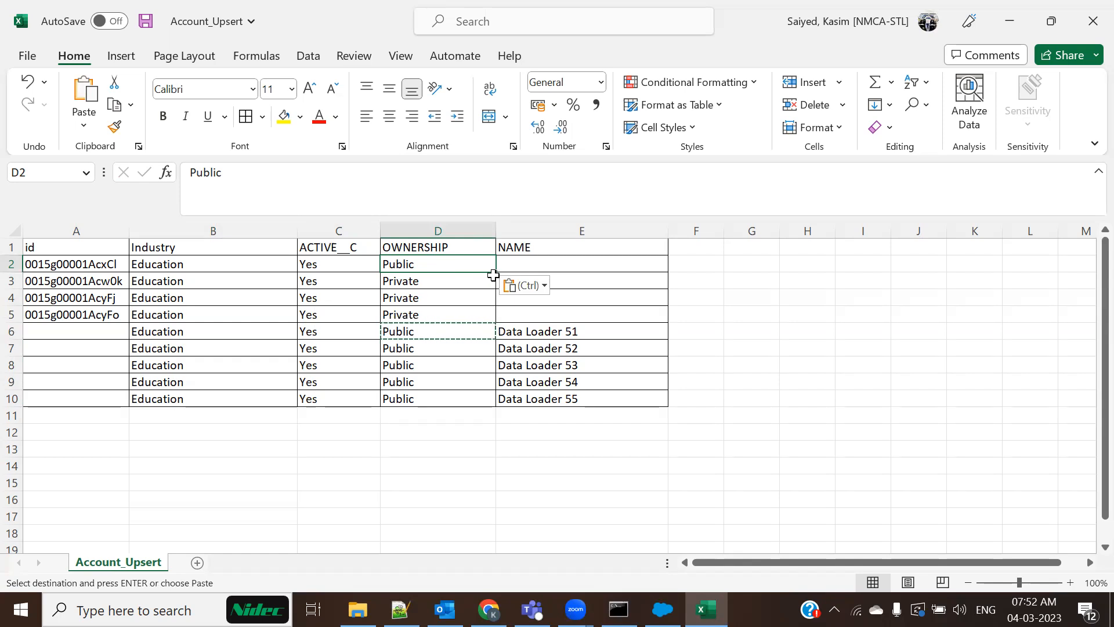
left_click_drag(495, 272, 498, 406)
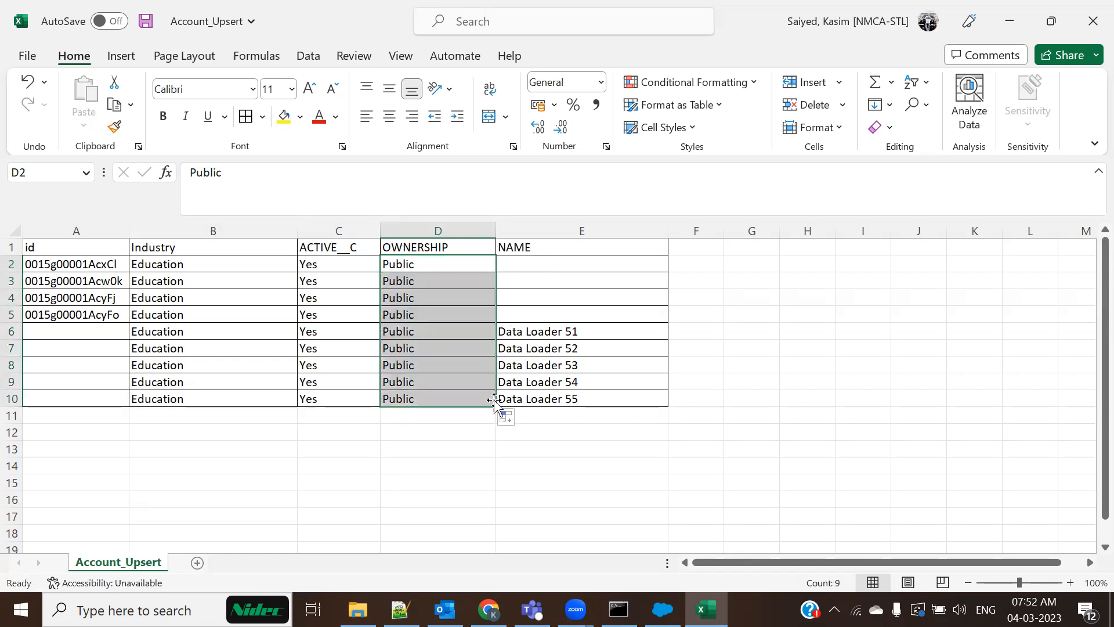
left_click(510, 484)
Compare the updated sheet against the Salesforce account page
key("alt+Tab")
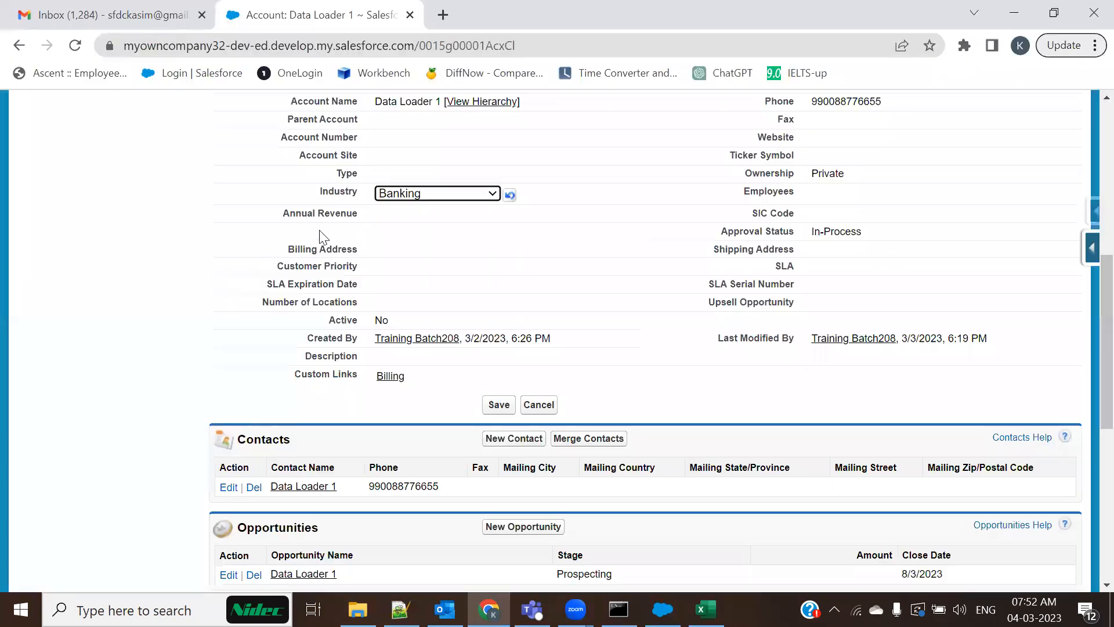
scroll(339, 254, "up", 6)
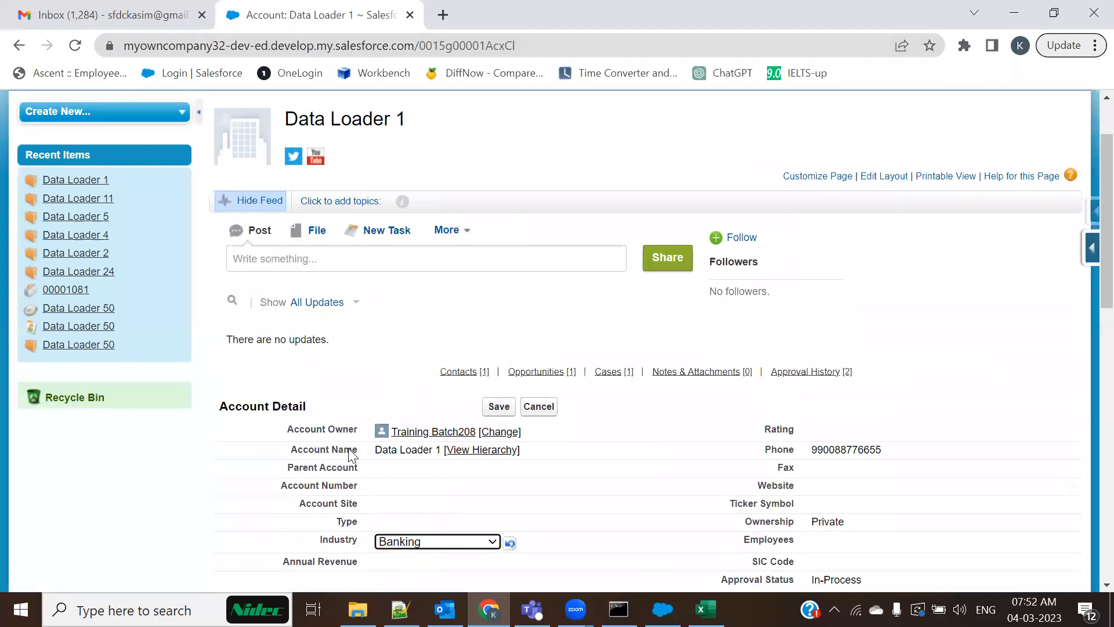
key("alt+Tab")
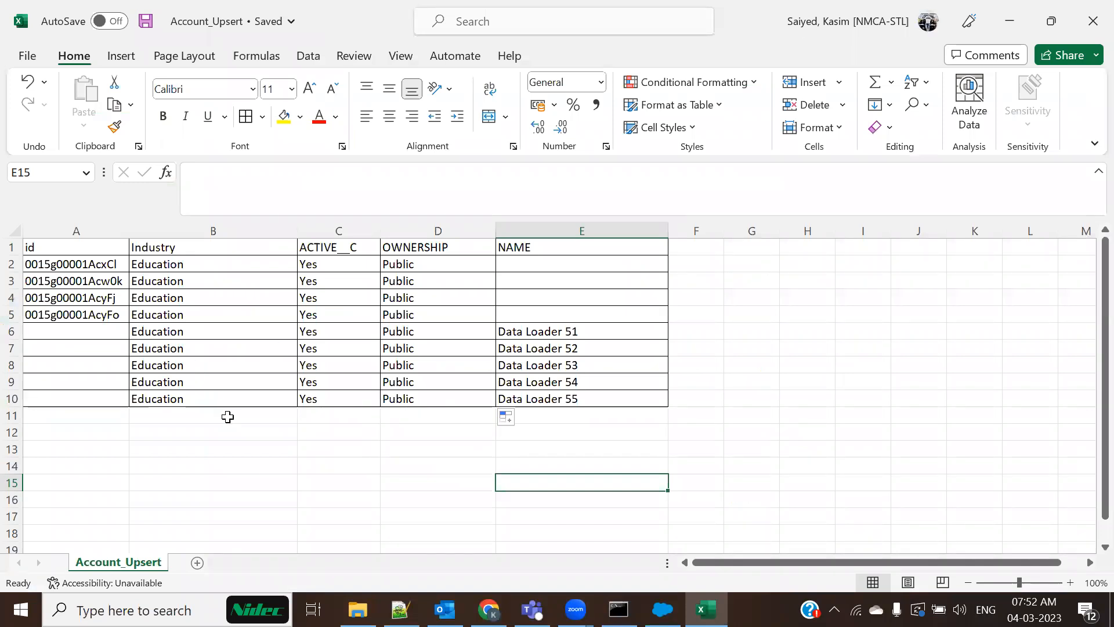
left_click(248, 471)
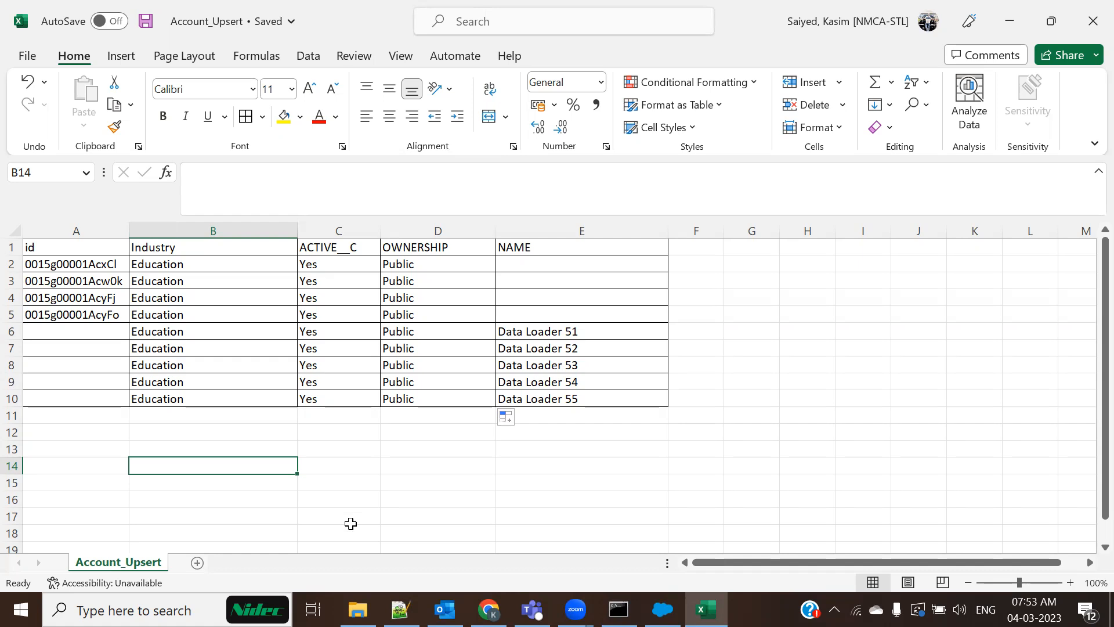
left_click(257, 480)
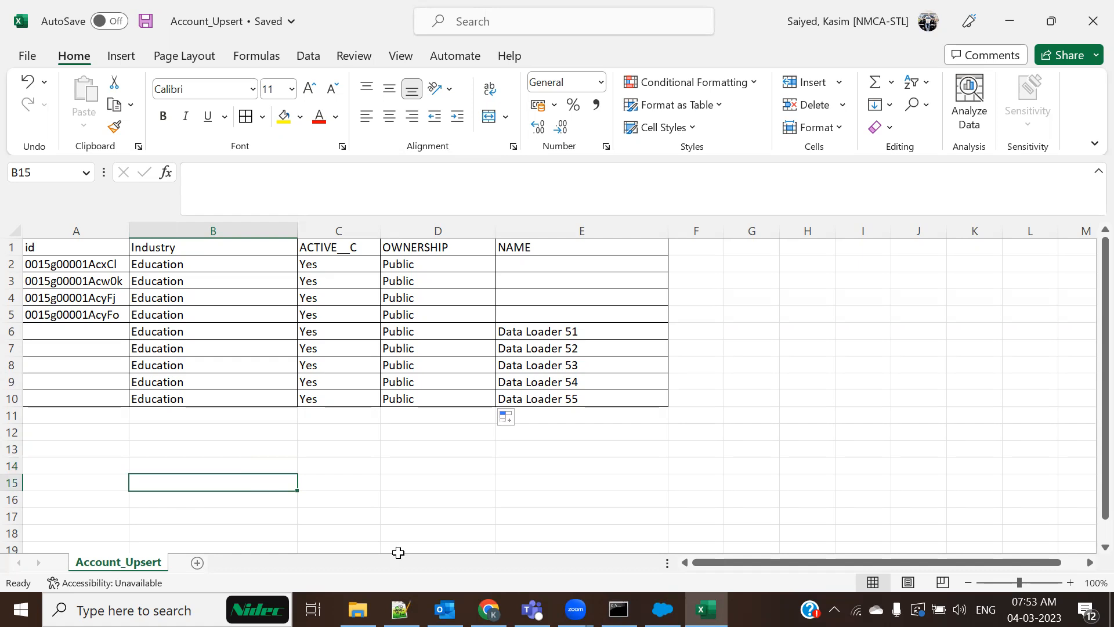
left_click(358, 609)
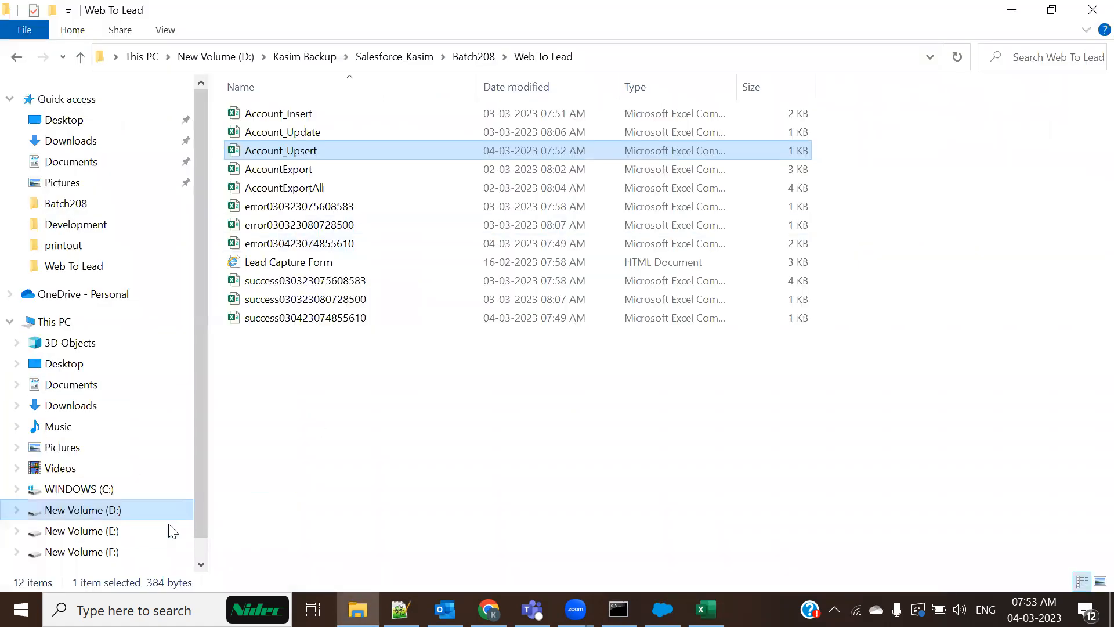
Return to Data Loader's Upsert wizard and select Account (Account) as the object
key("alt+Tab")
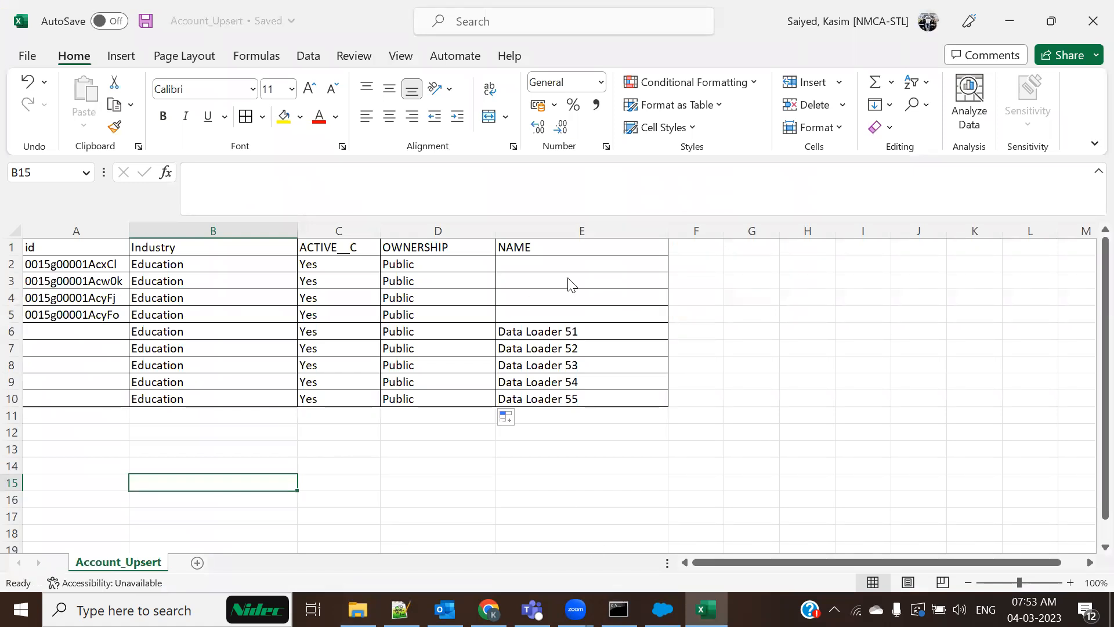
key("alt+Tab")
left_click(447, 261)
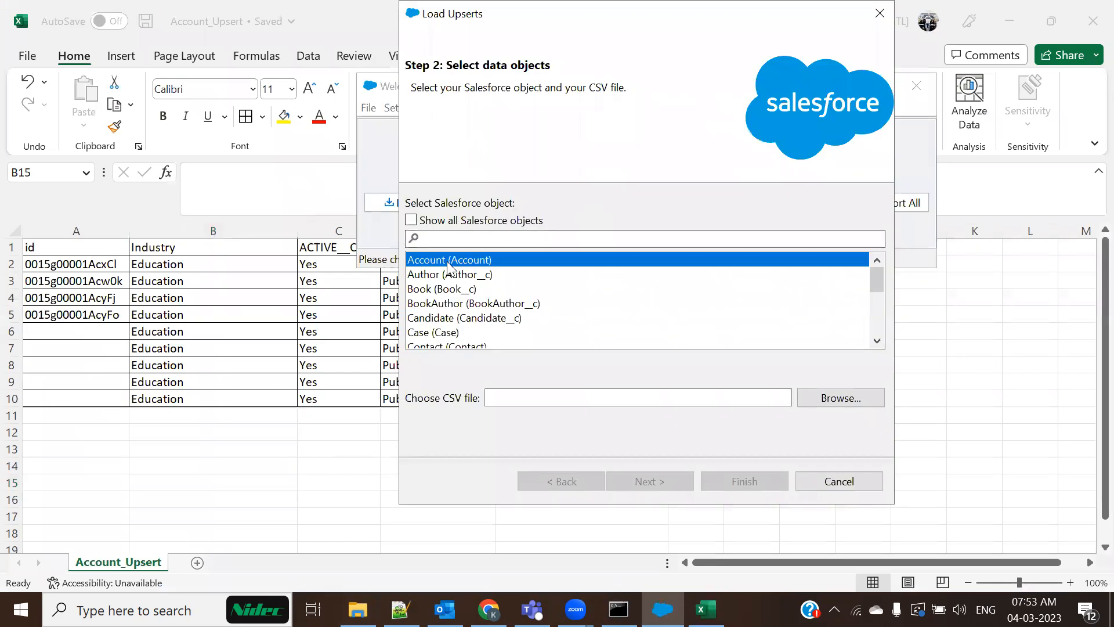
Choose Account_Upsert.csv as the data file and acknowledge its 9 records
left_click(837, 397)
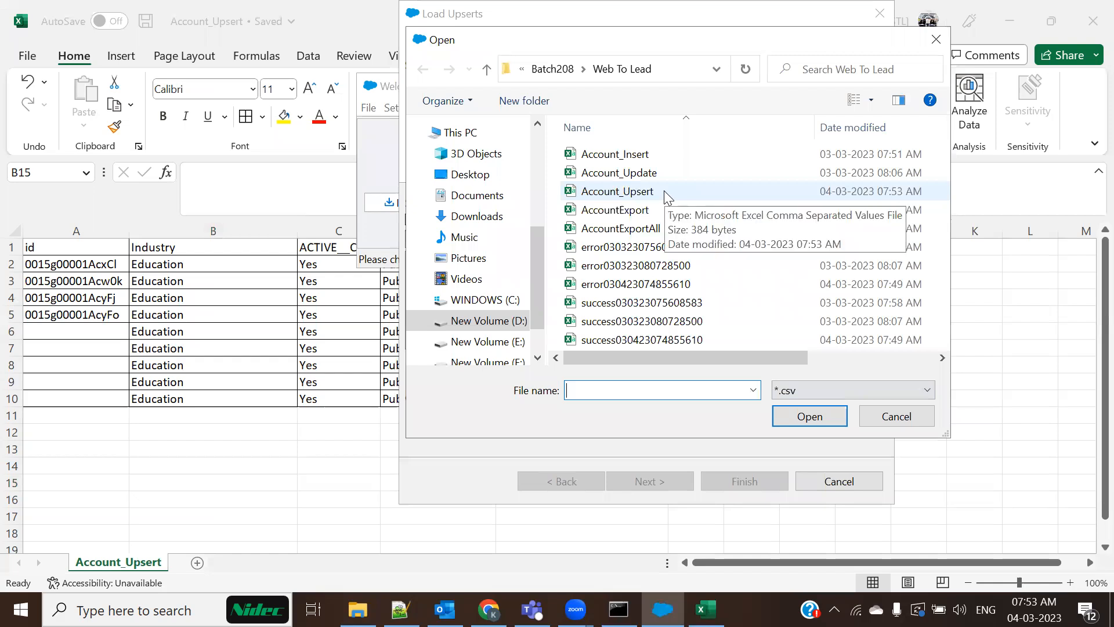
left_click(665, 192)
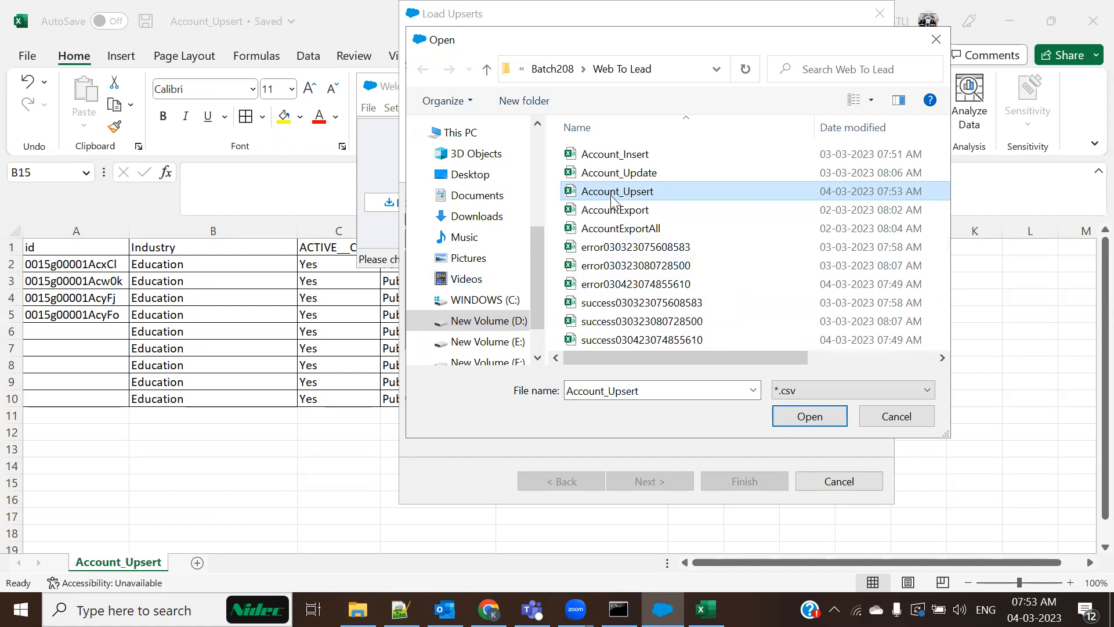
left_click(808, 417)
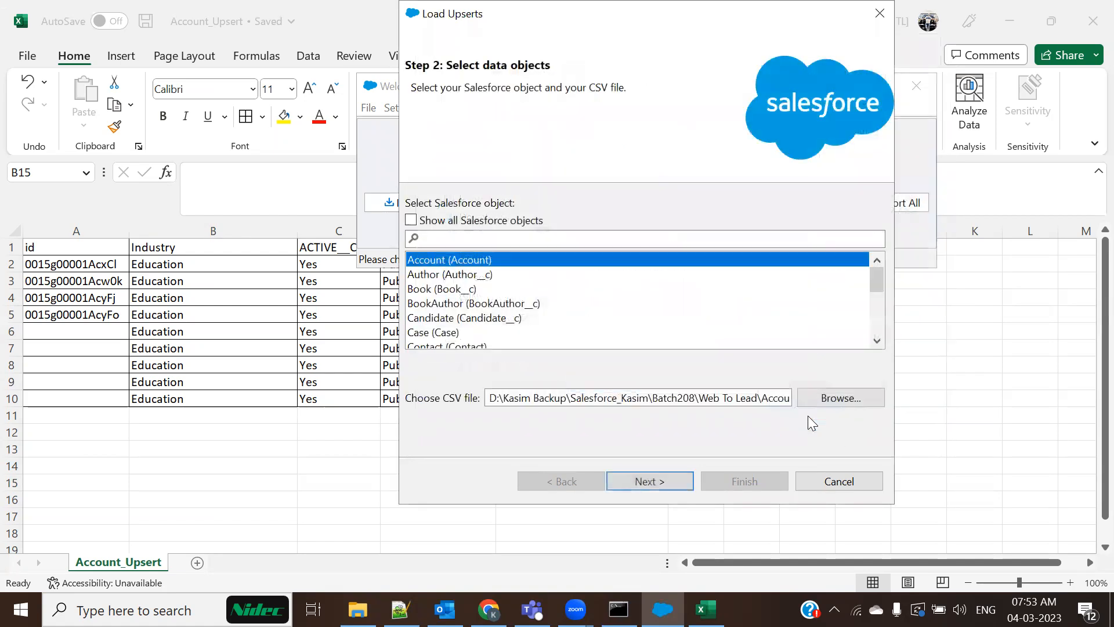
left_click(650, 481)
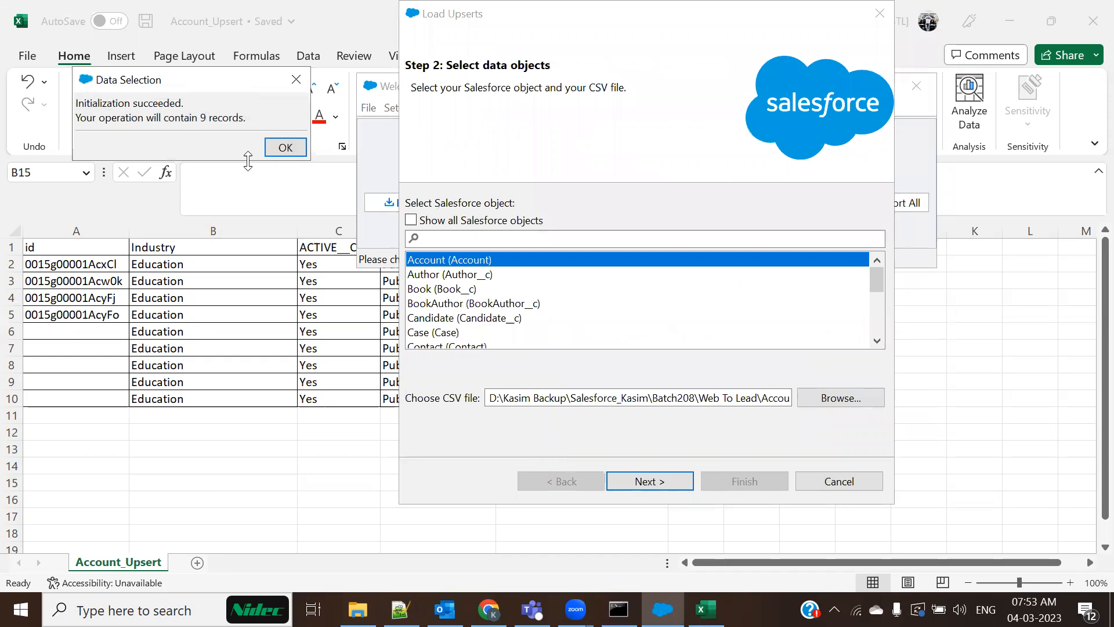
left_click(285, 148)
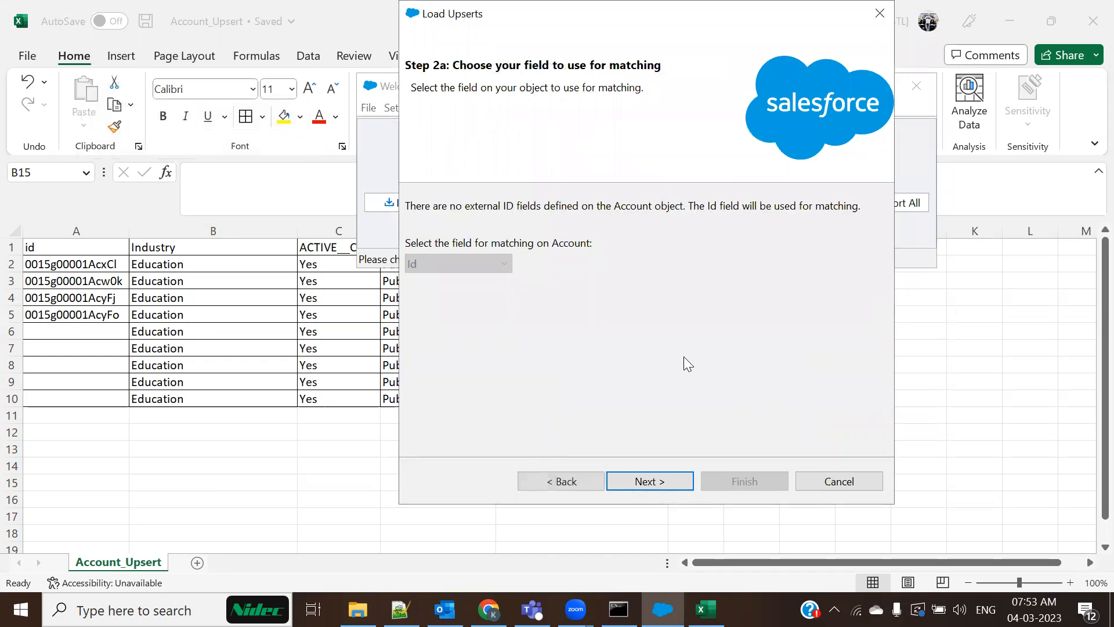
Match on Id, auto-map all five columns to Account fields, and launch the upsert
left_click(665, 481)
left_click(572, 207)
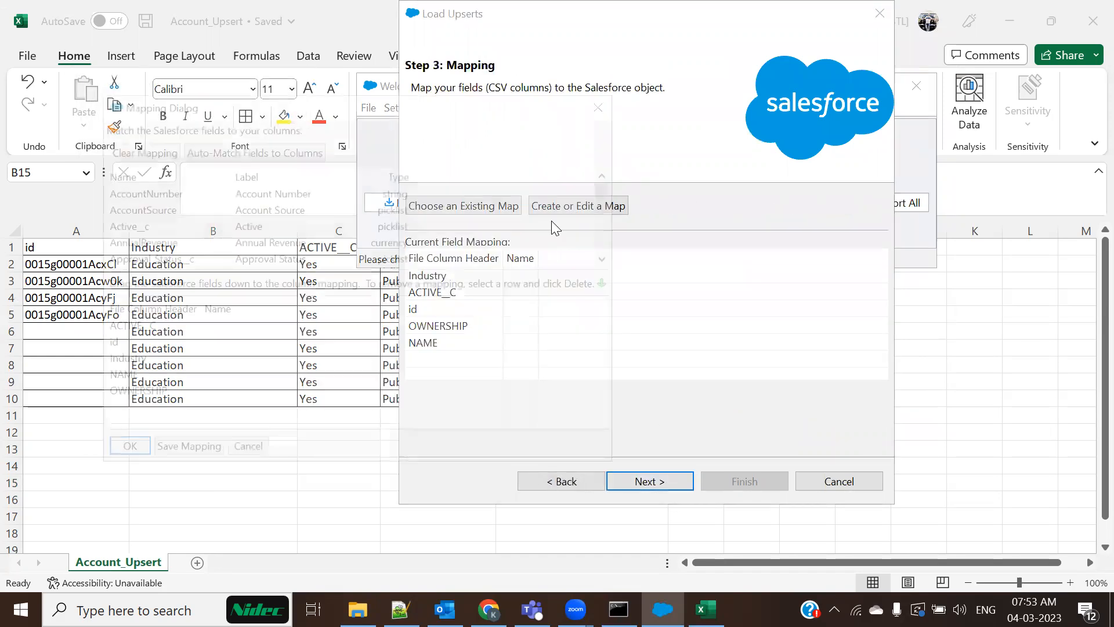
left_click(249, 149)
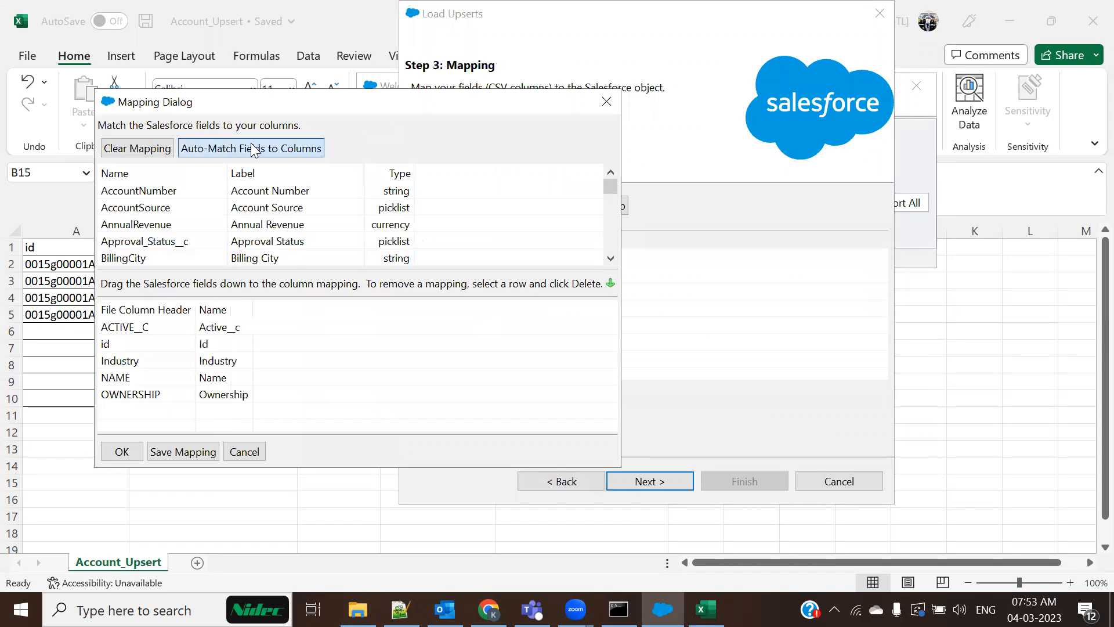
left_click(122, 452)
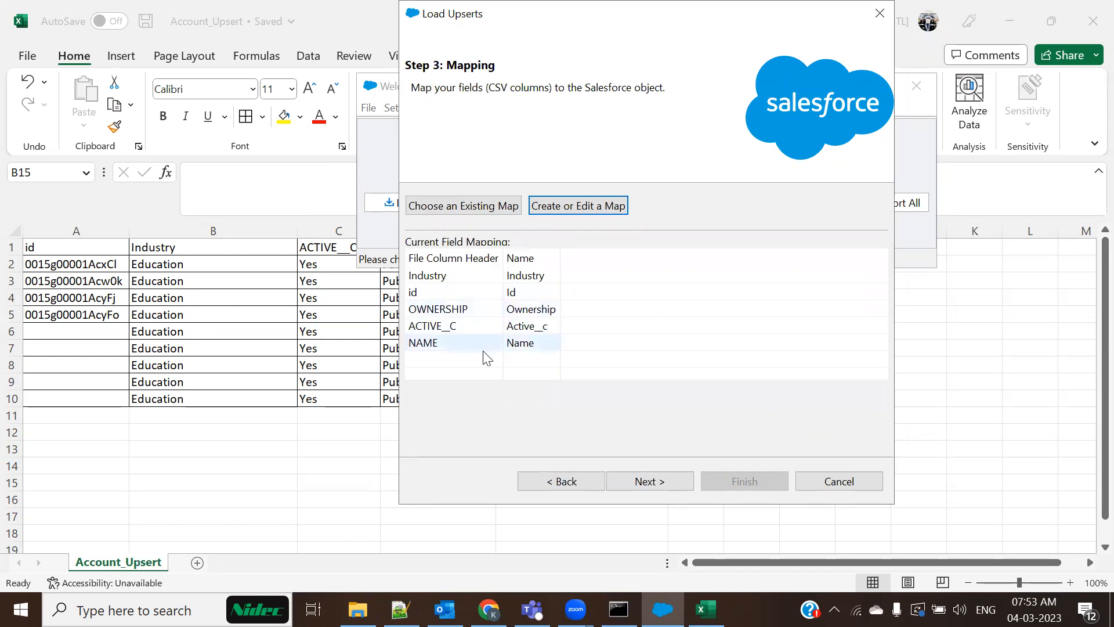
left_click(651, 482)
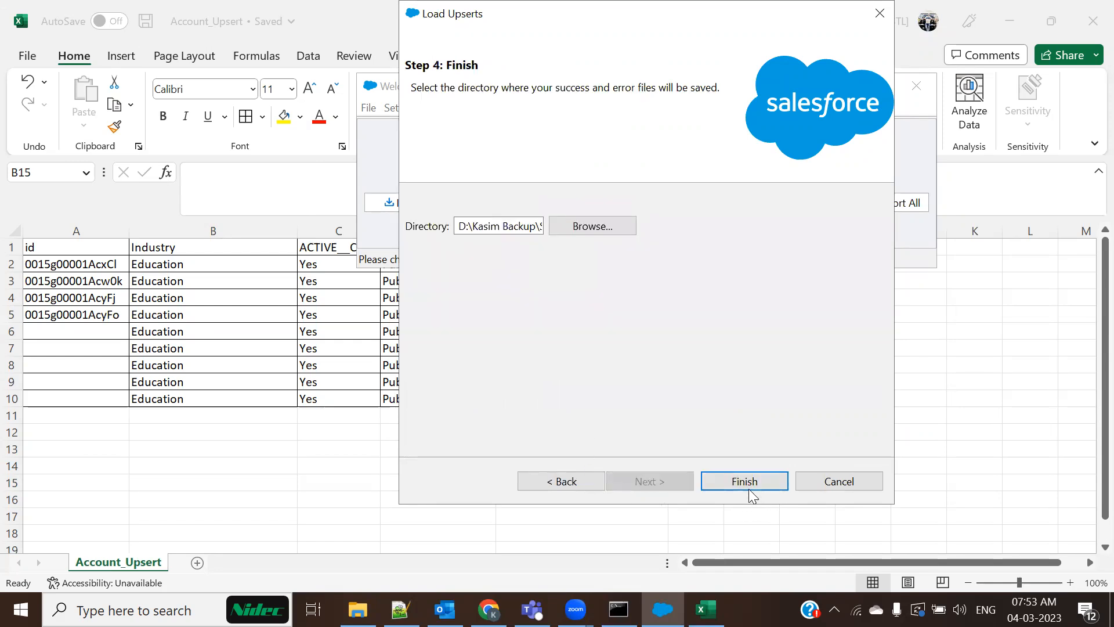
left_click(749, 491)
Confirm the upsert, dismiss the 9-success, 0-error result, and minimise Data Loader
left_click(618, 373)
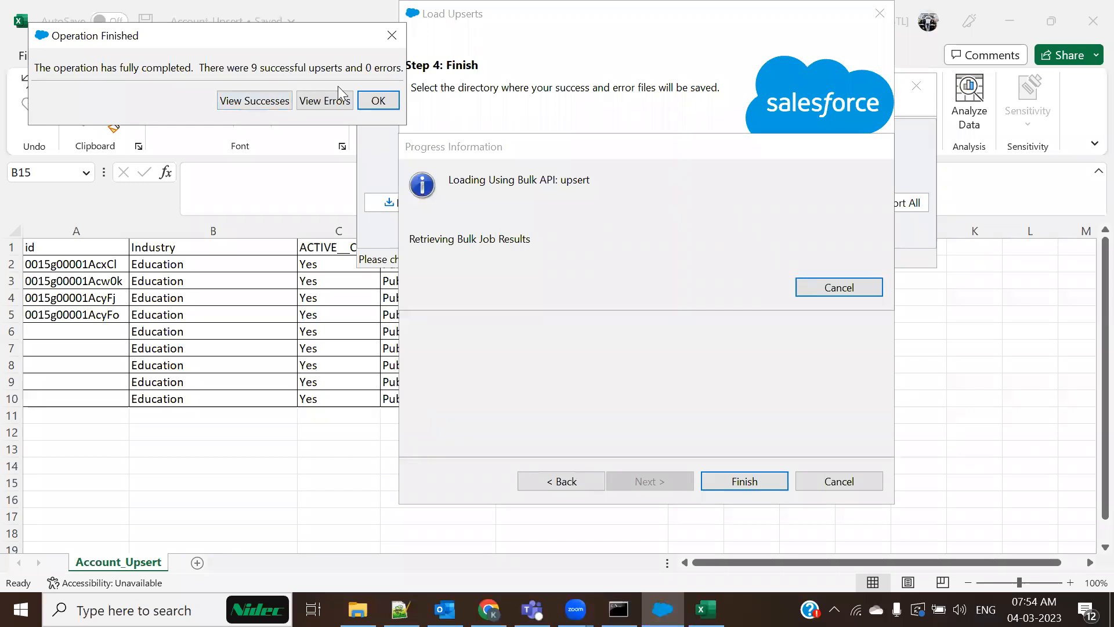
left_click(377, 100)
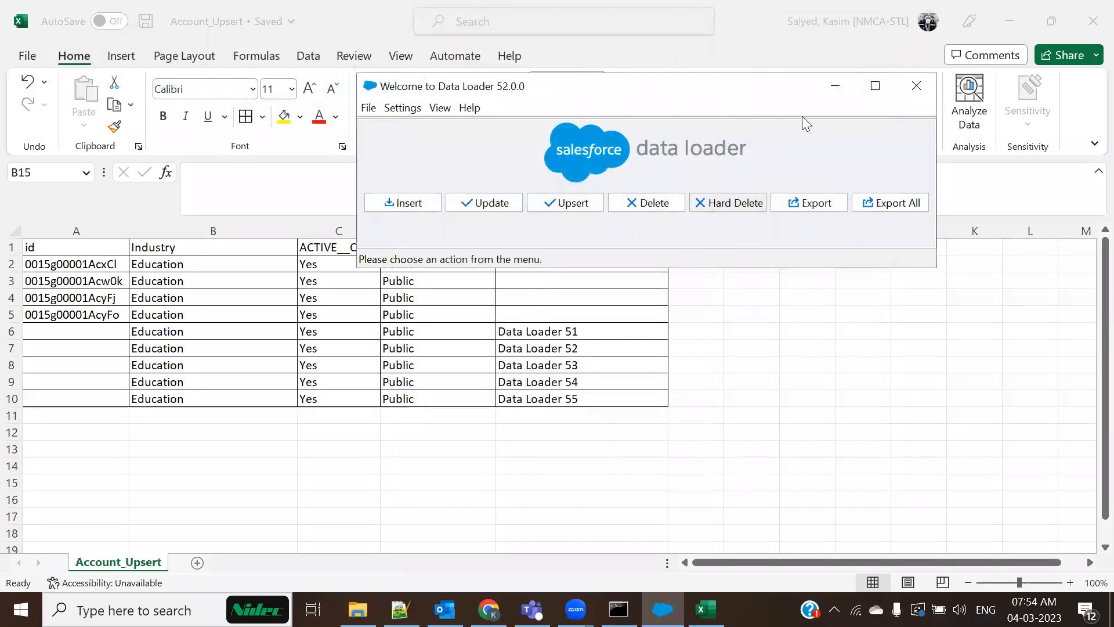
left_click(835, 86)
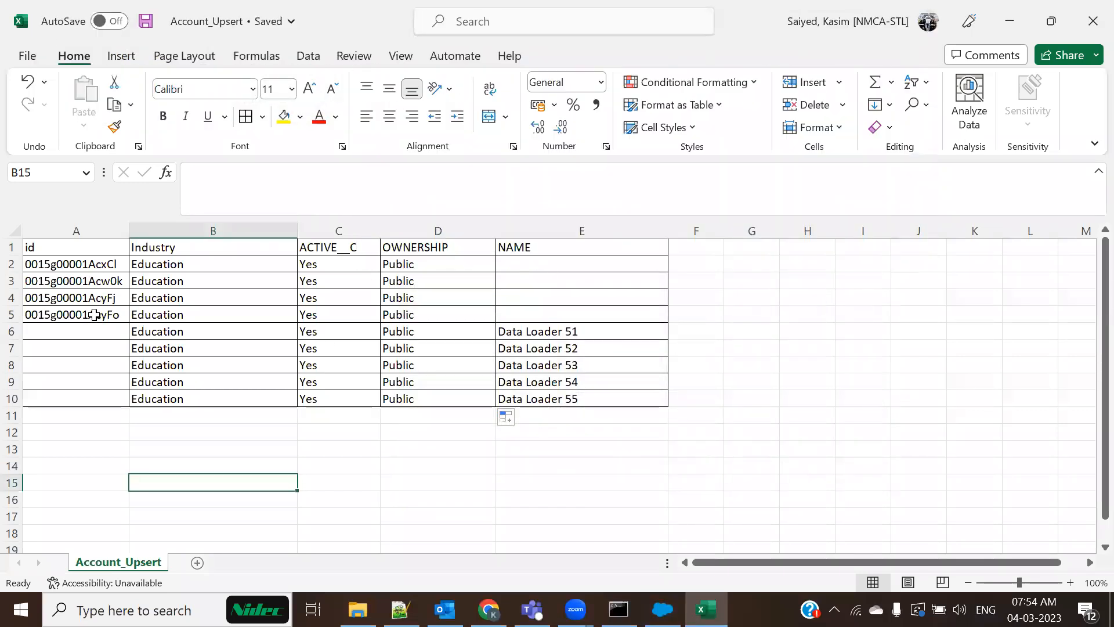
Select the account IDs A2:A5 and Industry values B2:B6, then bring up the Data Loader 1 page
left_click_drag(61, 262, 65, 317)
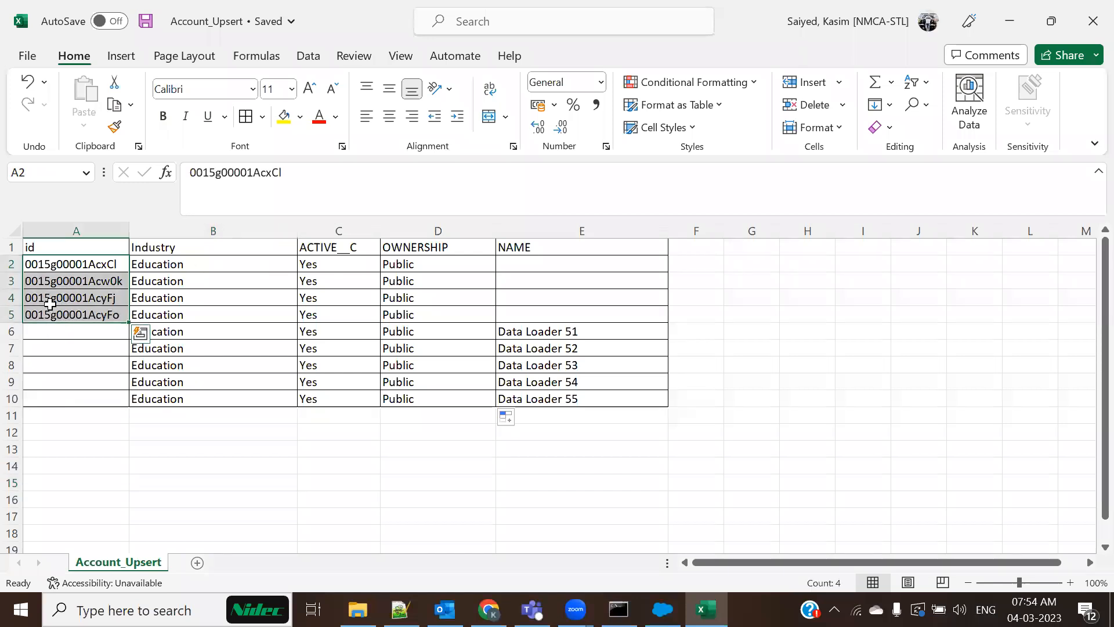
left_click_drag(195, 264, 195, 331)
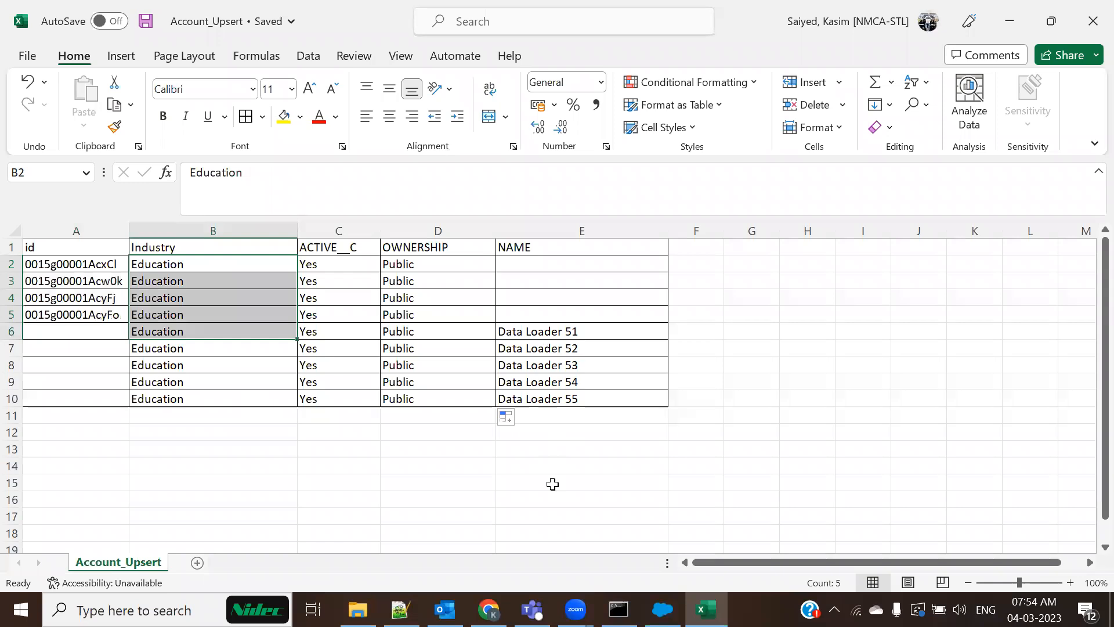
key("alt+Tab")
key("alt+Tab")
key("alt+Tab")
left_click(294, 345)
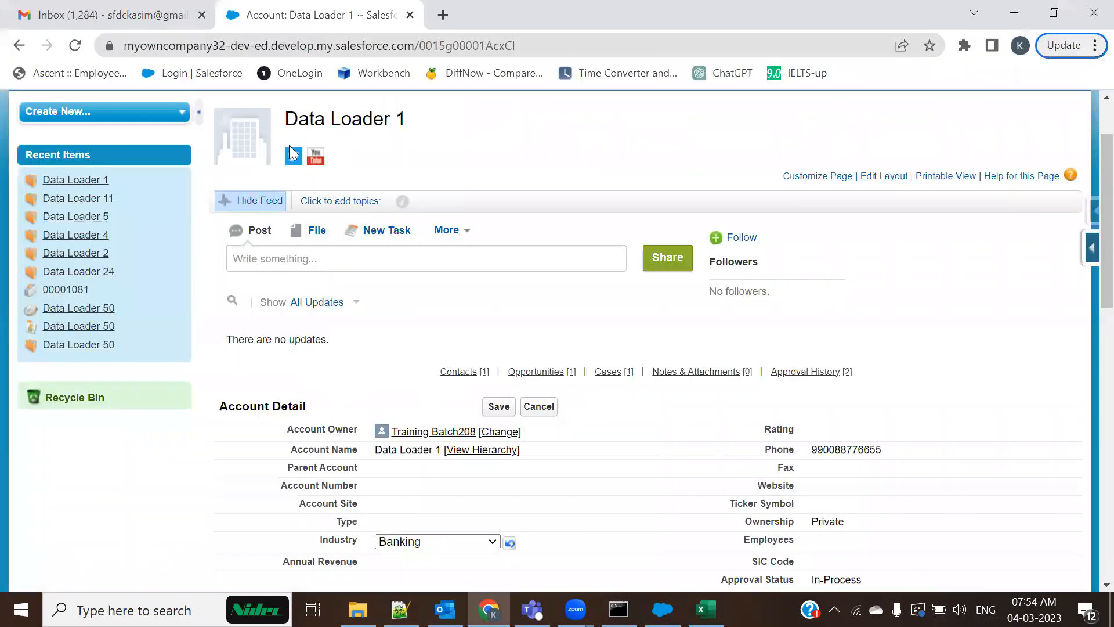
Reload the Data Loader 1 account page and compare its values with the spreadsheet
left_click(75, 48)
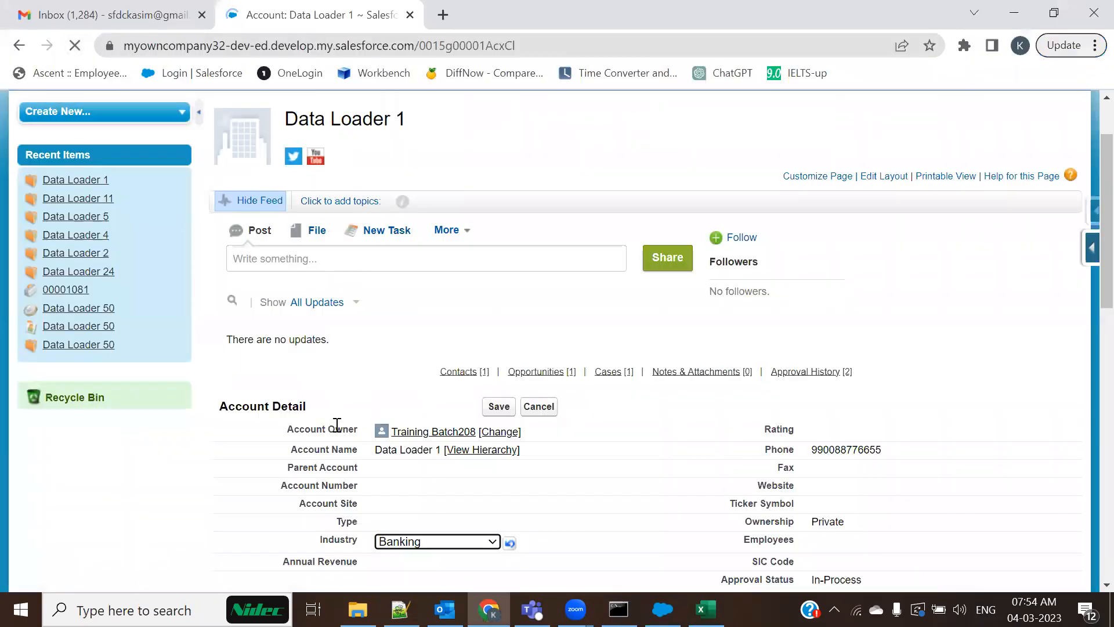
scroll(404, 432, "down", 3)
left_click_drag(430, 458, 365, 455)
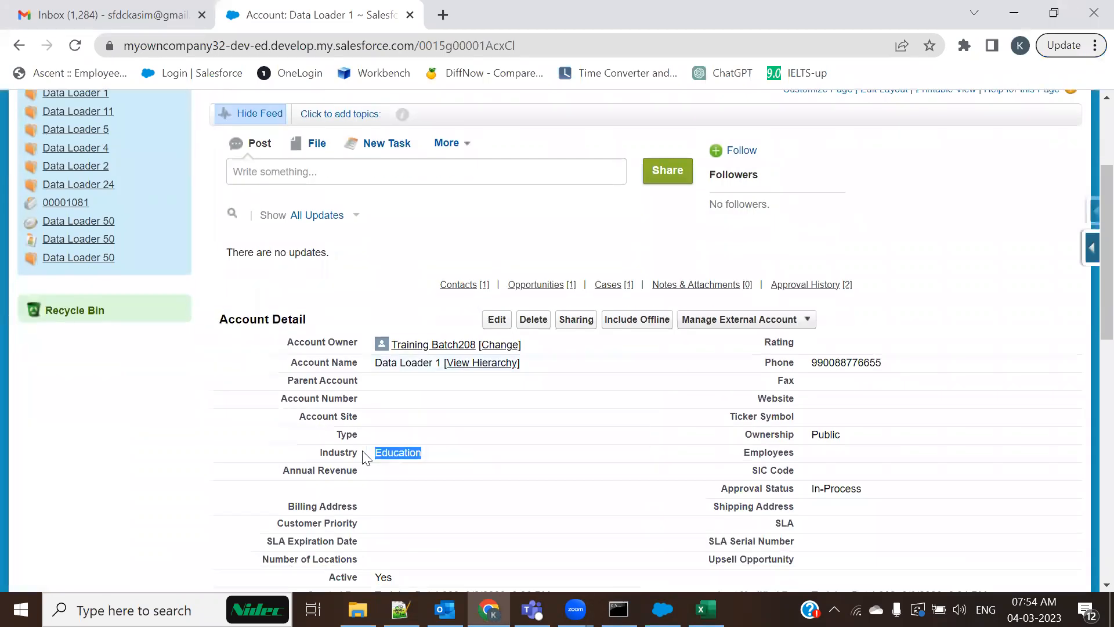
key("alt+Tab")
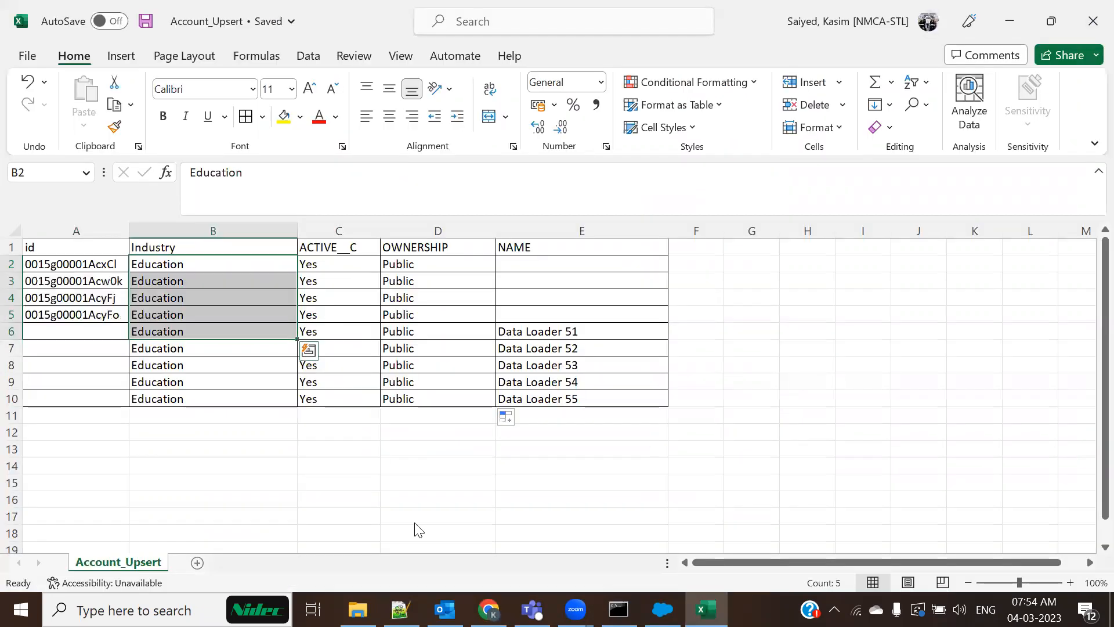
key("alt+Tab")
scroll(389, 270, "down", 6)
key("alt+Tab")
key("alt+Tab")
scroll(834, 215, "up", 5)
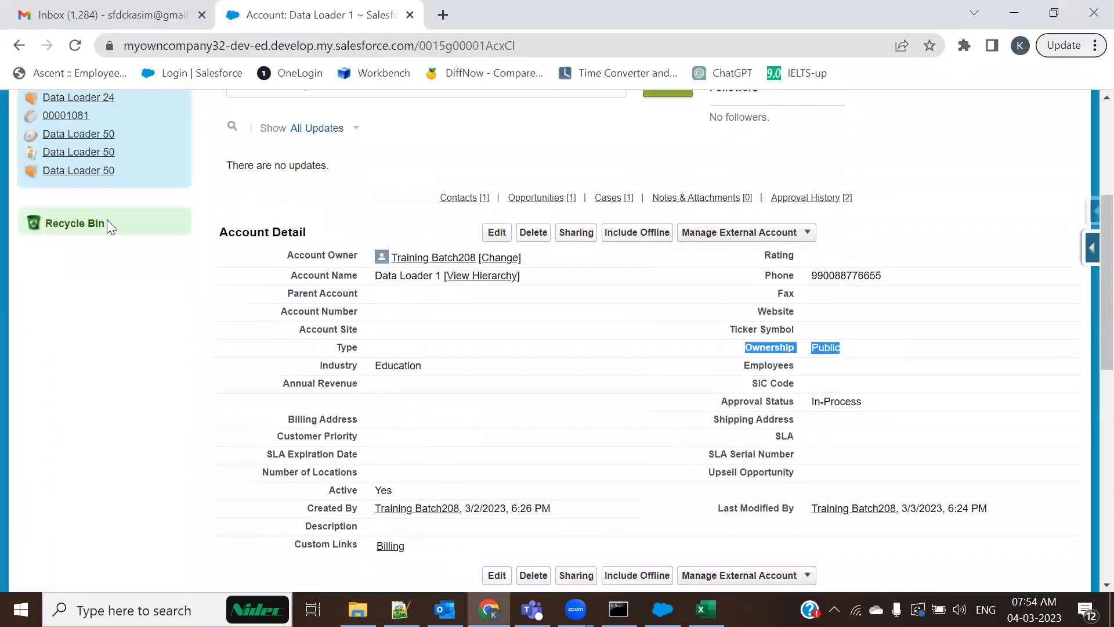
scroll(242, 252, "up", 5)
On the Accounts home, switch the list view to All Accounts
left_click(107, 173)
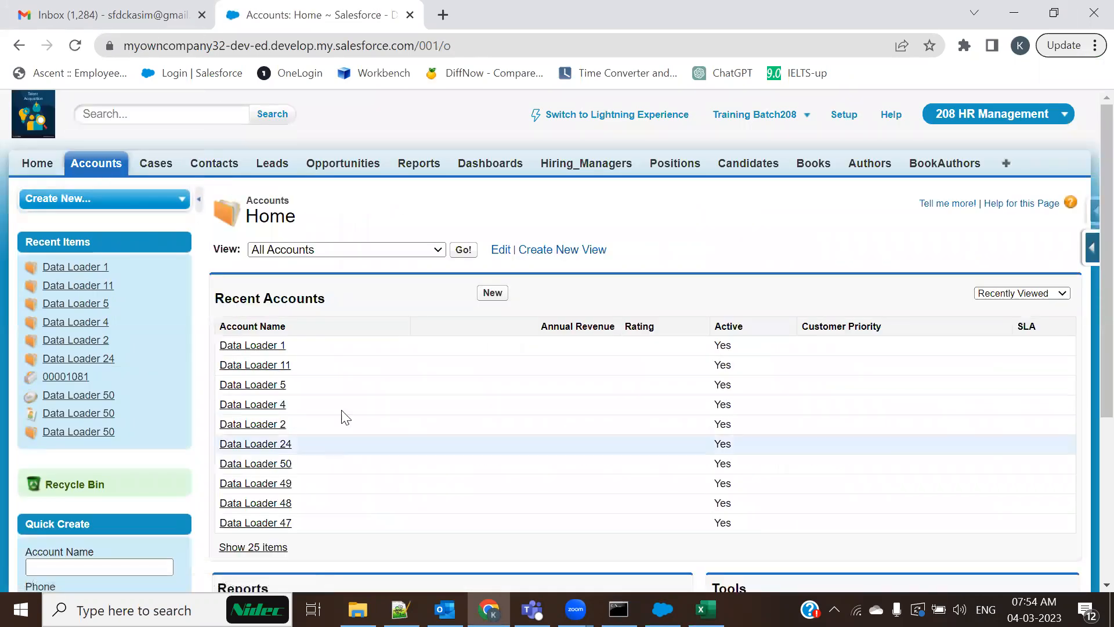
left_click(406, 249)
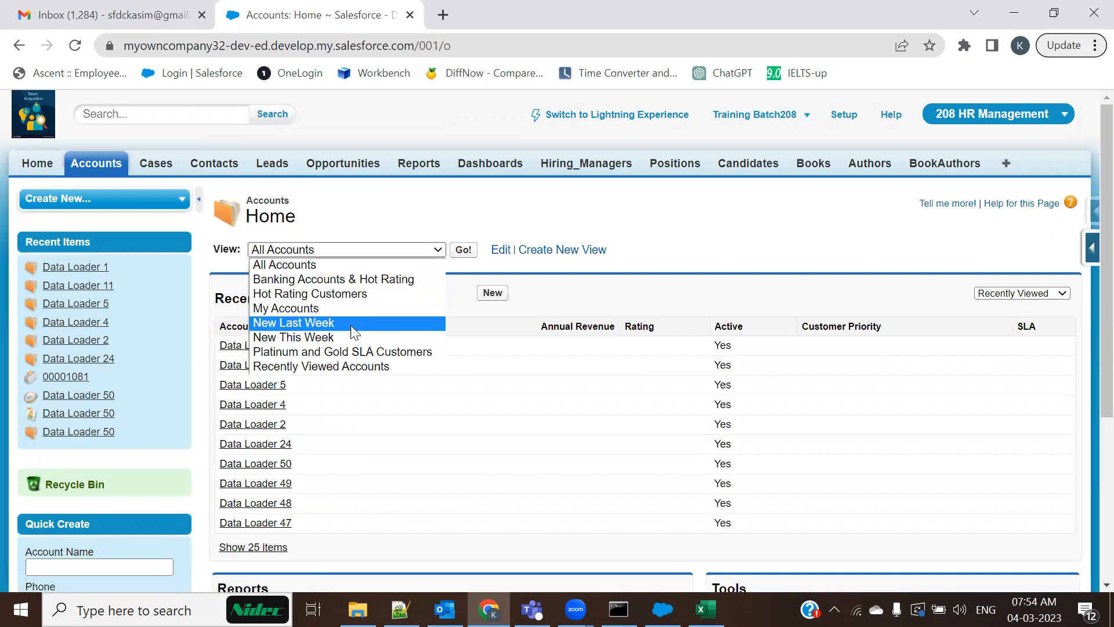
left_click(305, 367)
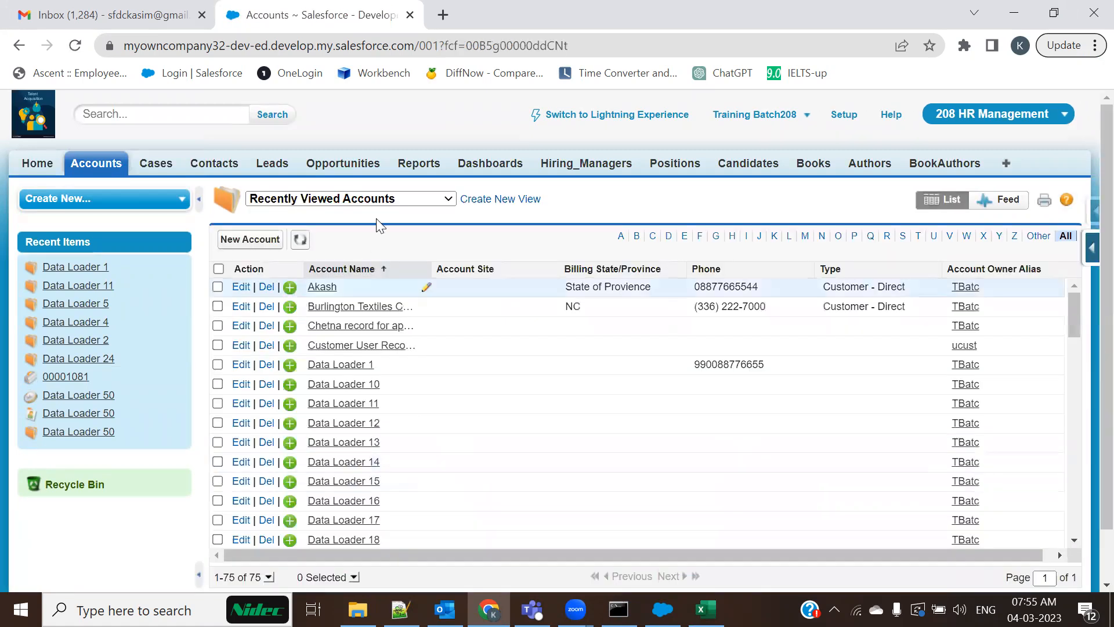
left_click(377, 199)
left_click(357, 215)
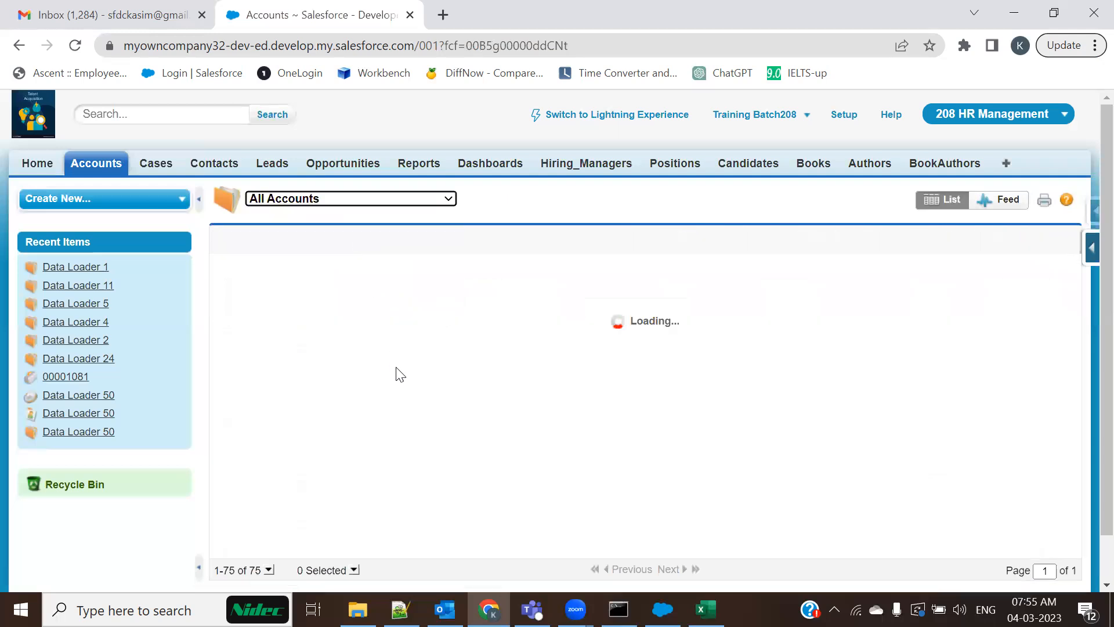
Scroll the All Accounts list down to the Data Loader 51–55 Education accounts
key("alt+Tab")
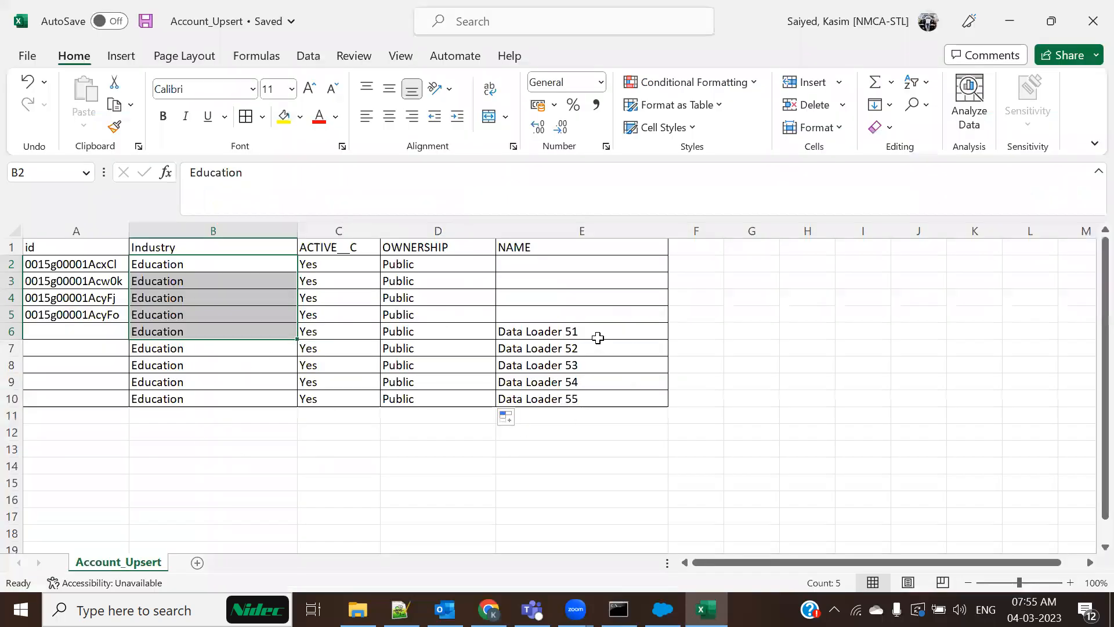
key("alt+Tab")
scroll(610, 423, "down", 10)
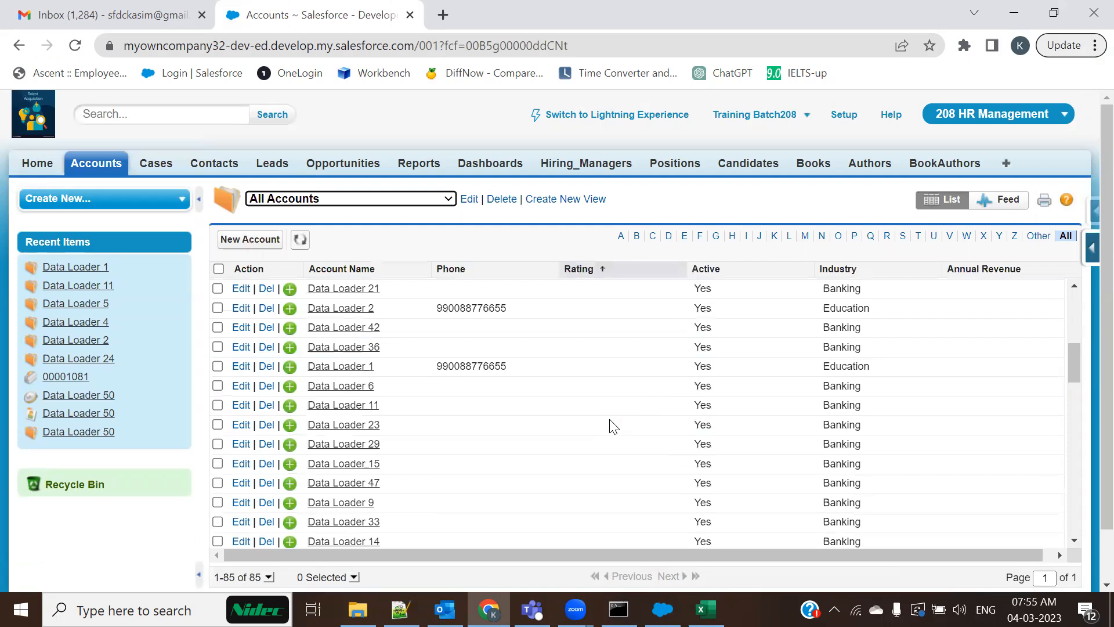
scroll(471, 436, "down", 5)
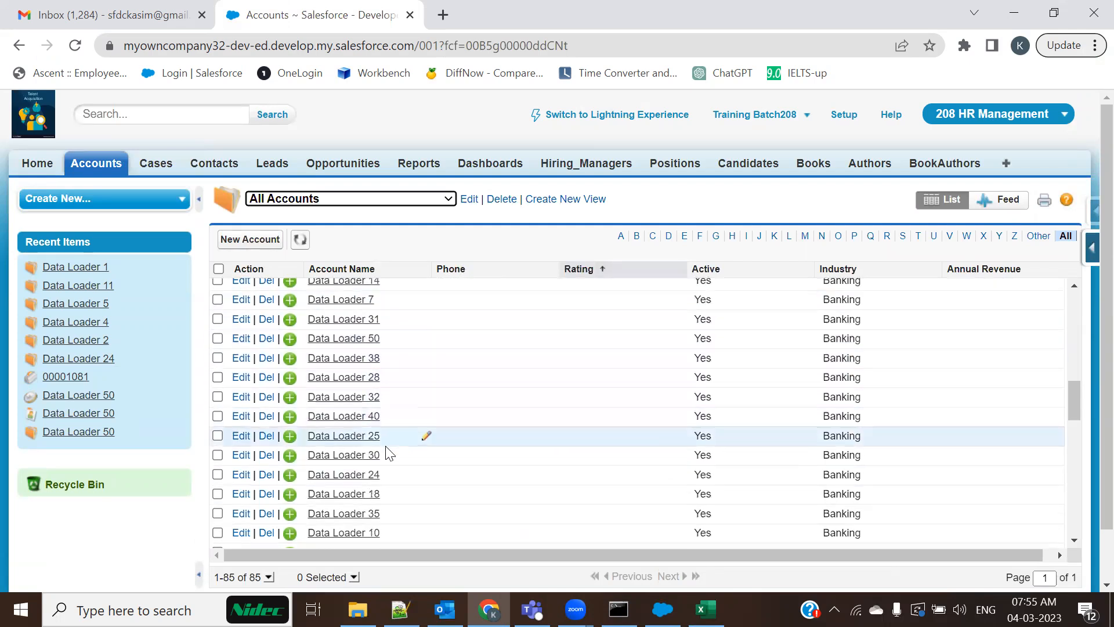
scroll(387, 450, "down", 2)
scroll(386, 447, "down", 5)
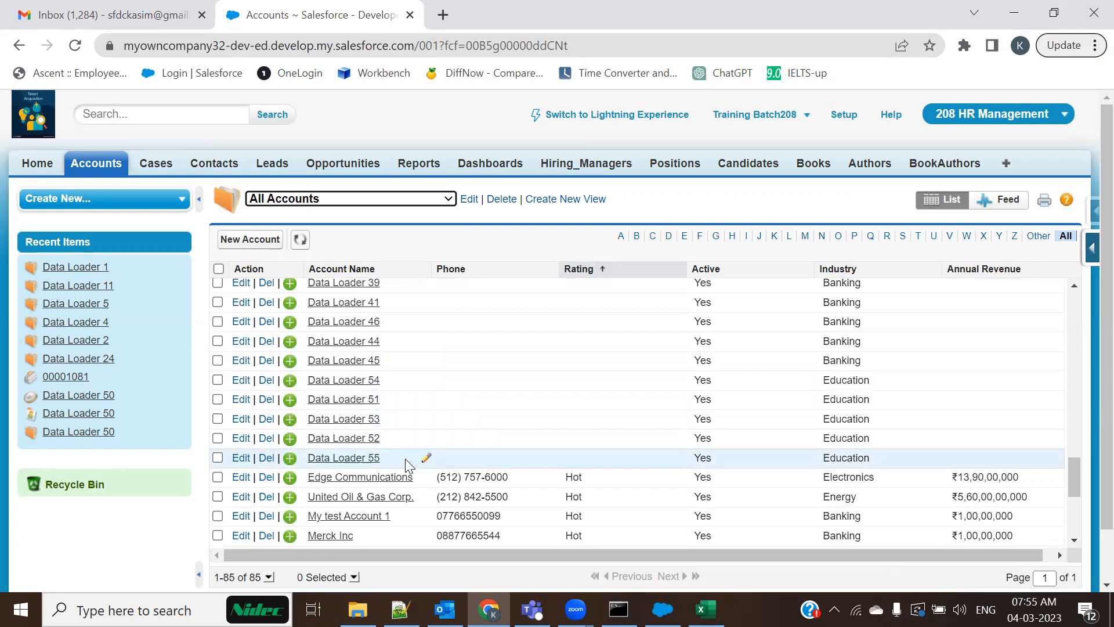
left_click(358, 609)
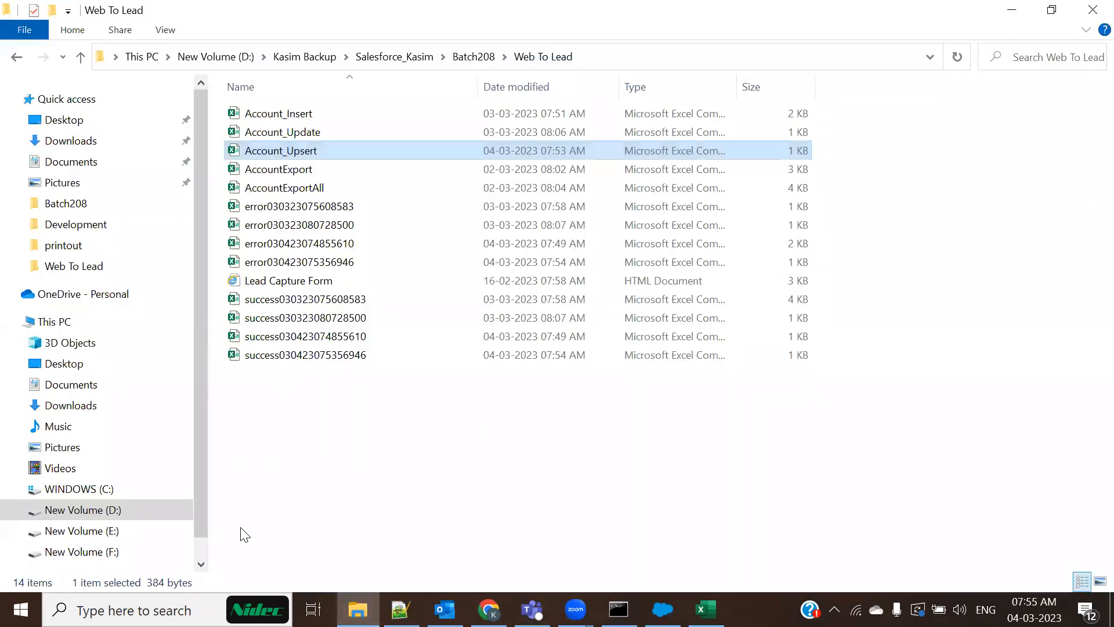
Browse to E:\Snyoptek Data\Nidec and open Opportunity & Quote Automations with Notepad++
left_click(136, 529)
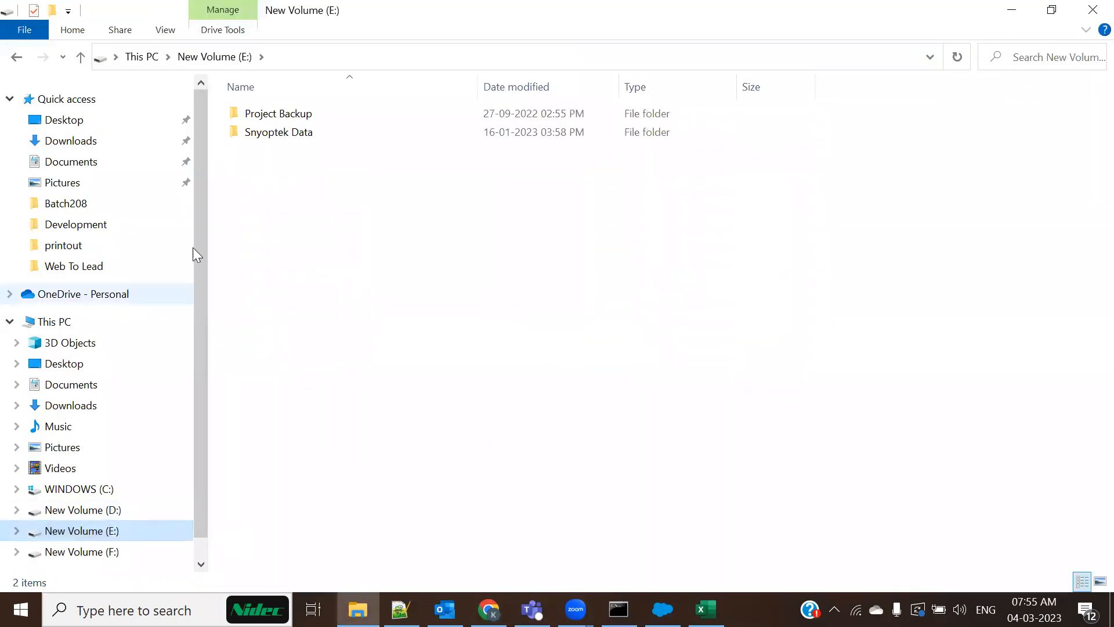
double_click(274, 135)
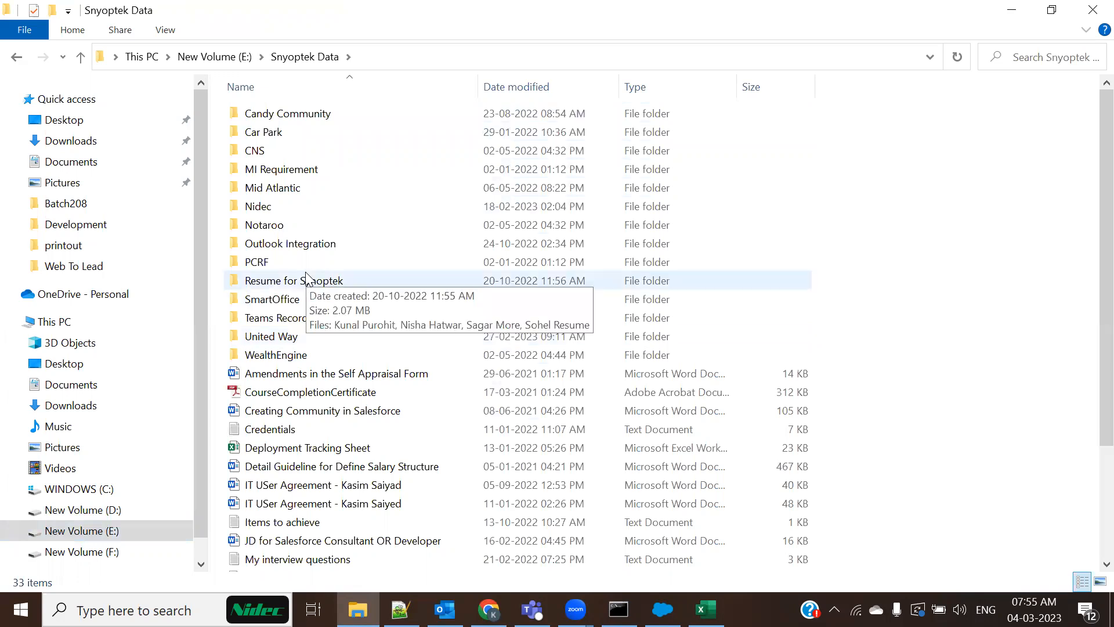
double_click(254, 207)
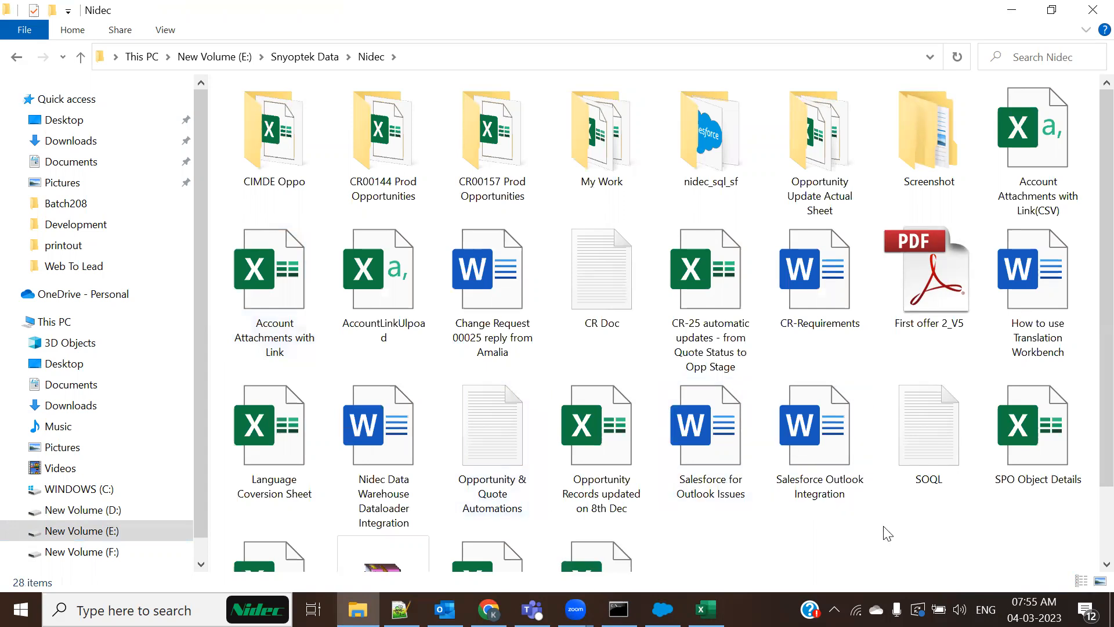
double_click(495, 455)
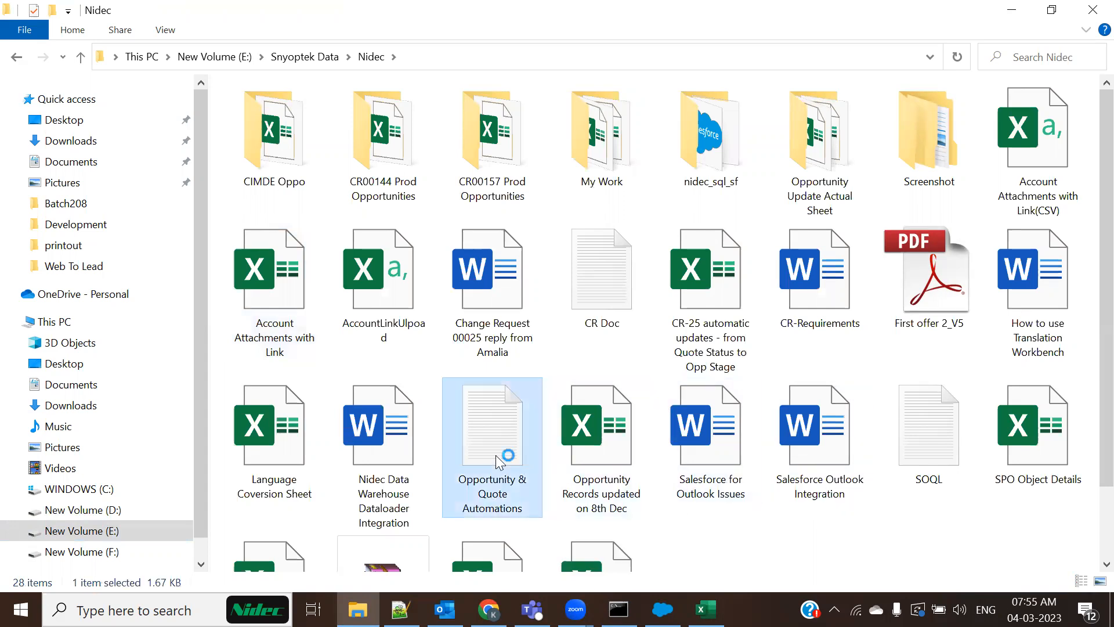
left_click(1014, 65)
right_click(500, 454)
mouse_move(602, 187)
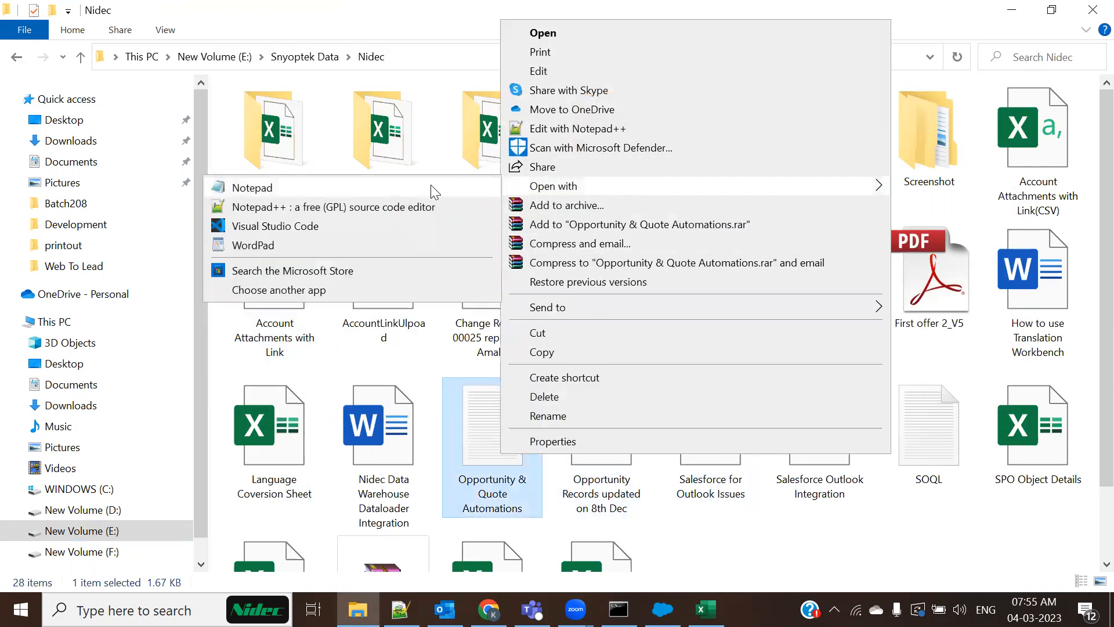
left_click(422, 207)
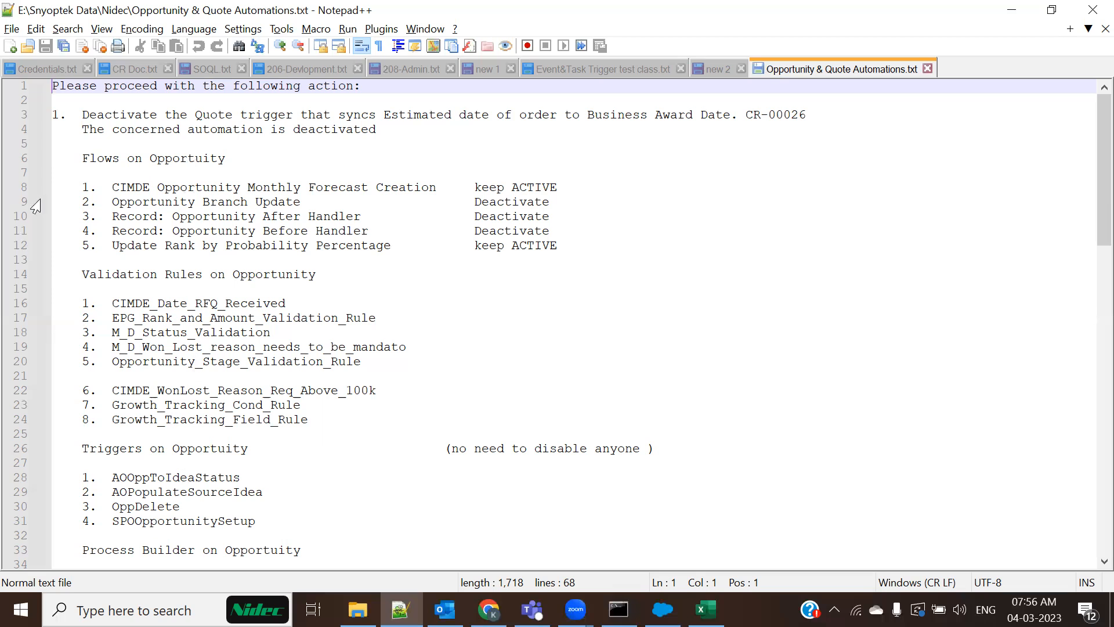
left_click_drag(80, 158, 241, 155)
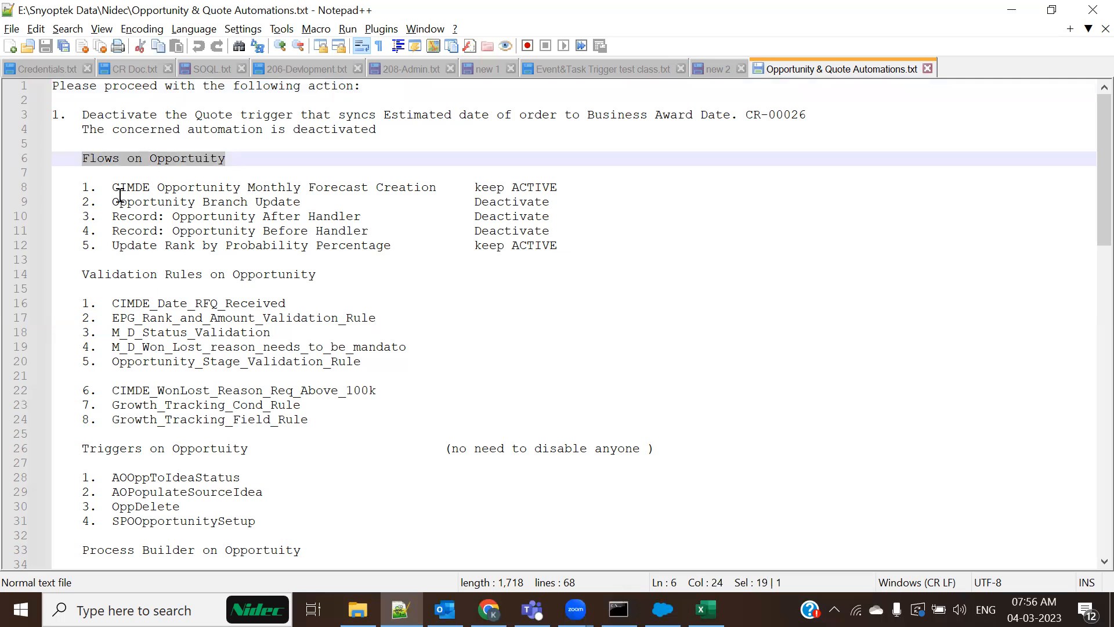
left_click_drag(76, 174, 574, 241)
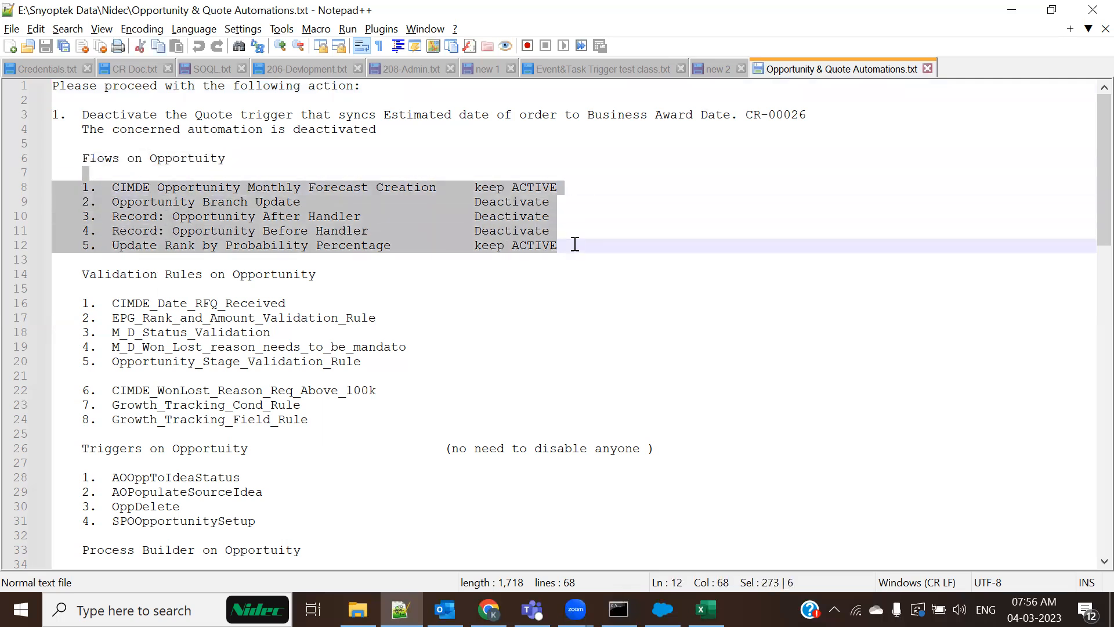
left_click(574, 288)
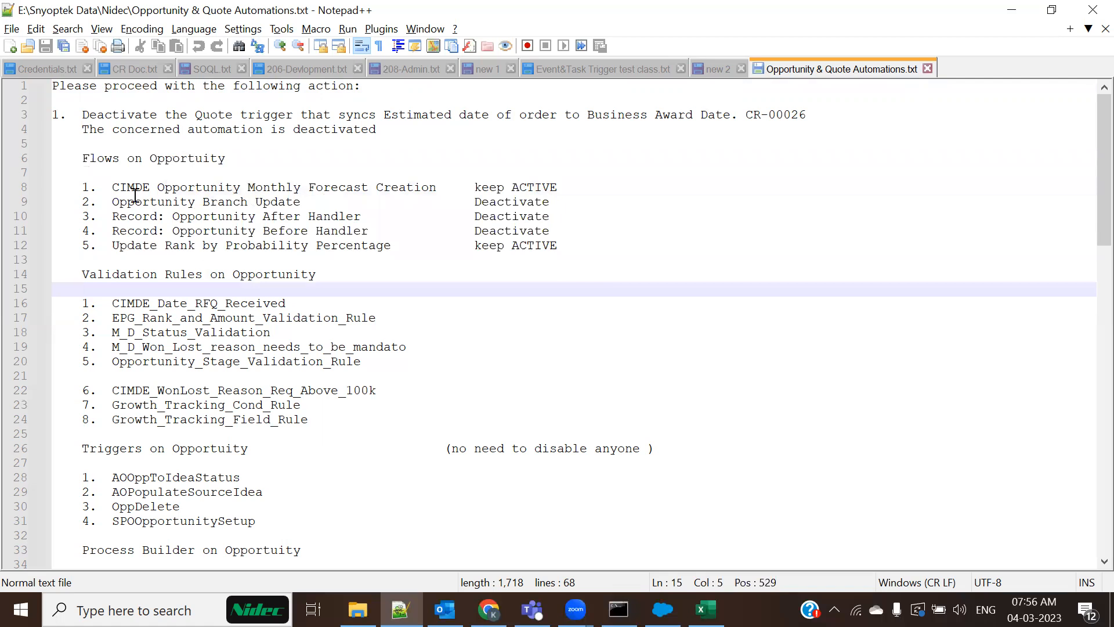
left_click_drag(112, 186, 278, 180)
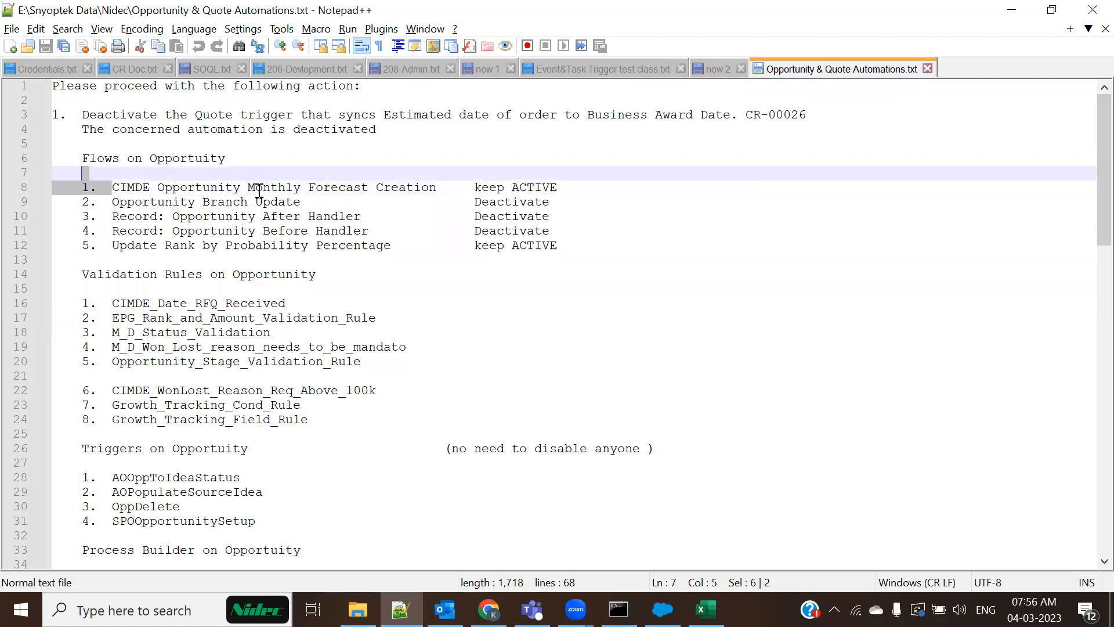
left_click_drag(112, 187, 146, 192)
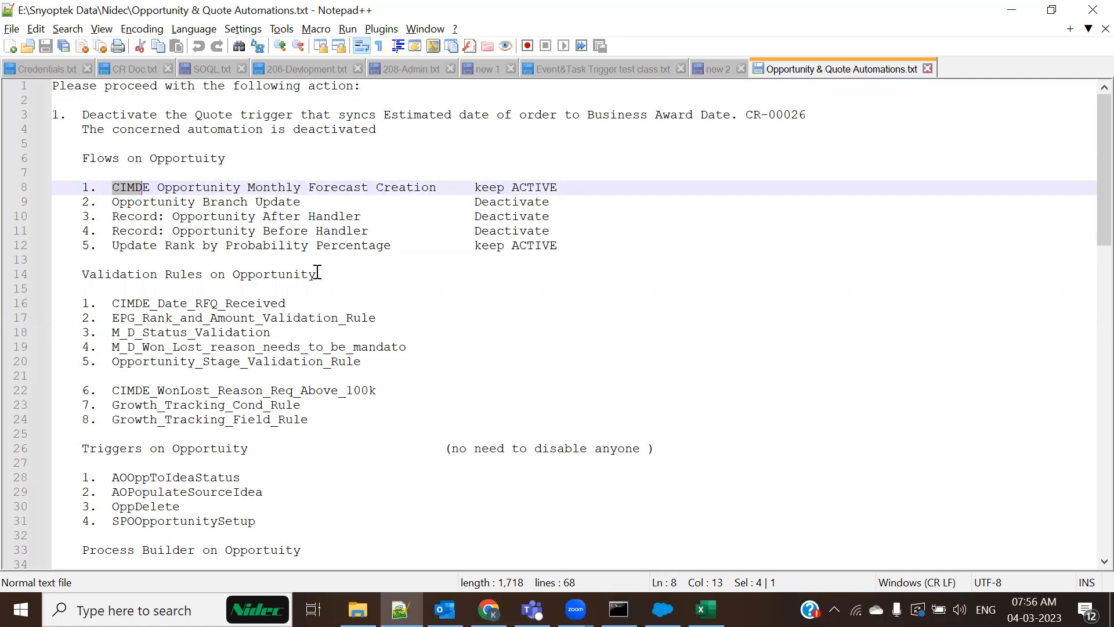
left_click(306, 246)
left_click_drag(112, 187, 451, 188)
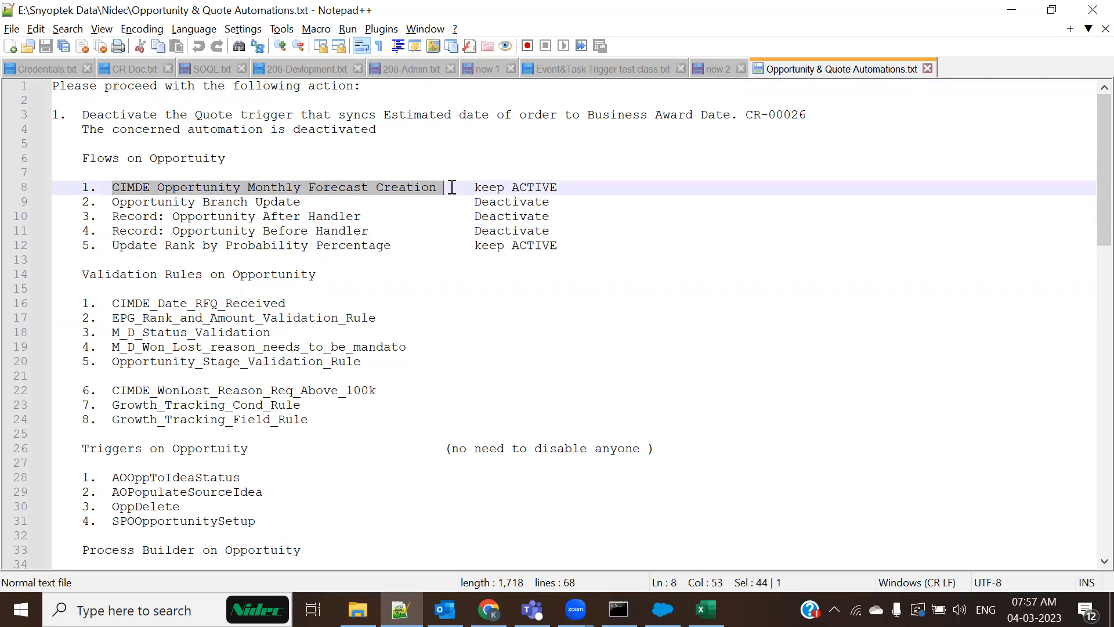
left_click(386, 259)
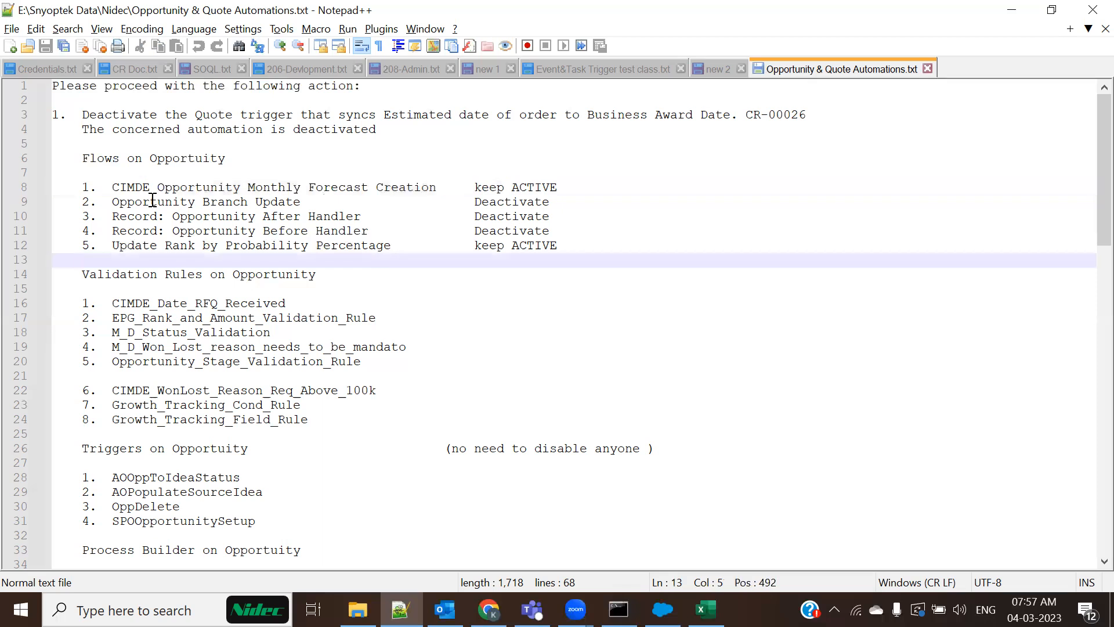
left_click_drag(98, 187, 156, 184)
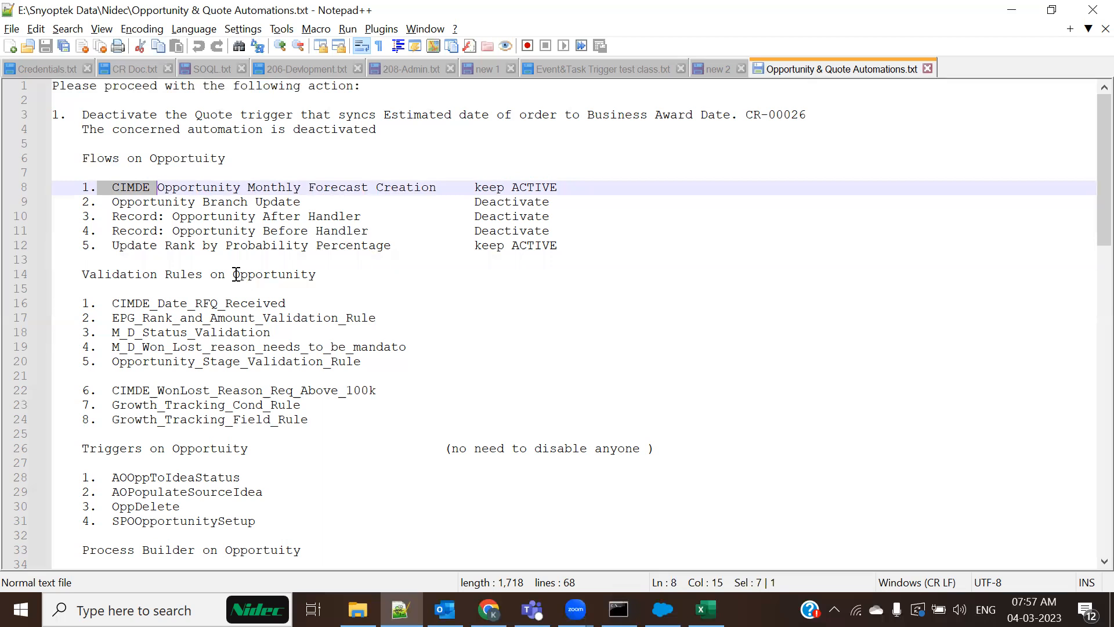
left_click(359, 316)
left_click_drag(473, 187, 574, 185)
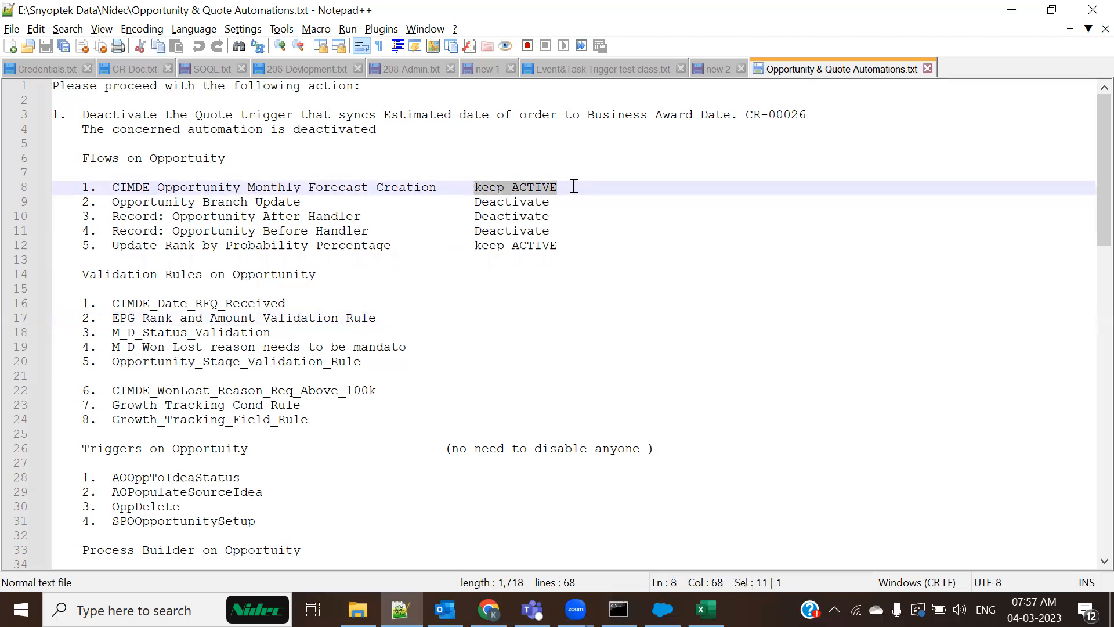
left_click_drag(110, 202, 580, 233)
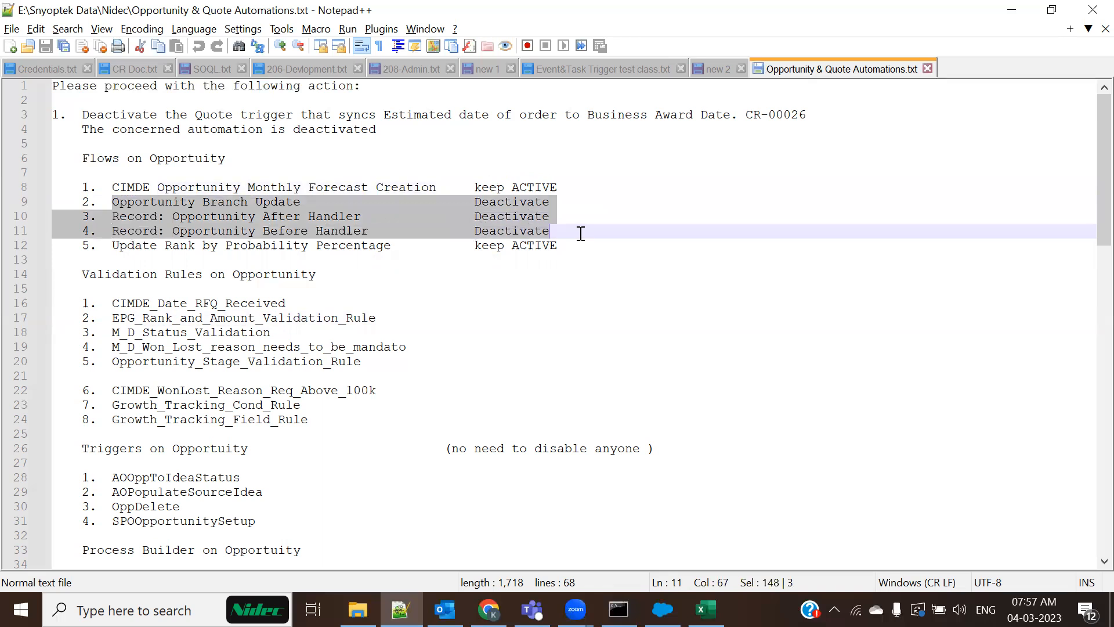
left_click(515, 314)
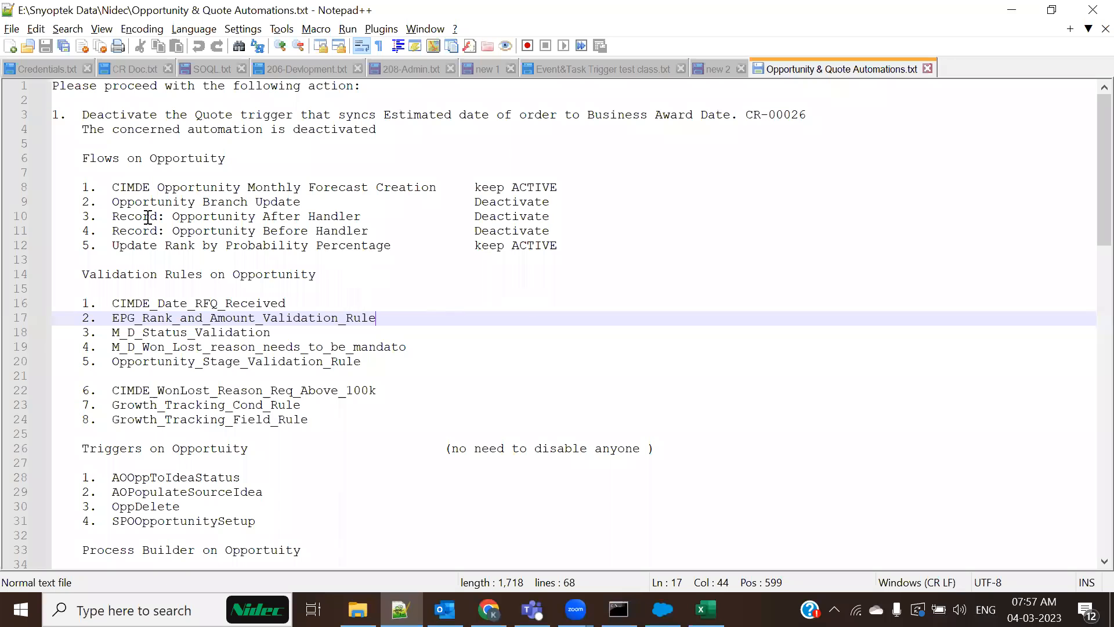
left_click_drag(112, 204, 602, 209)
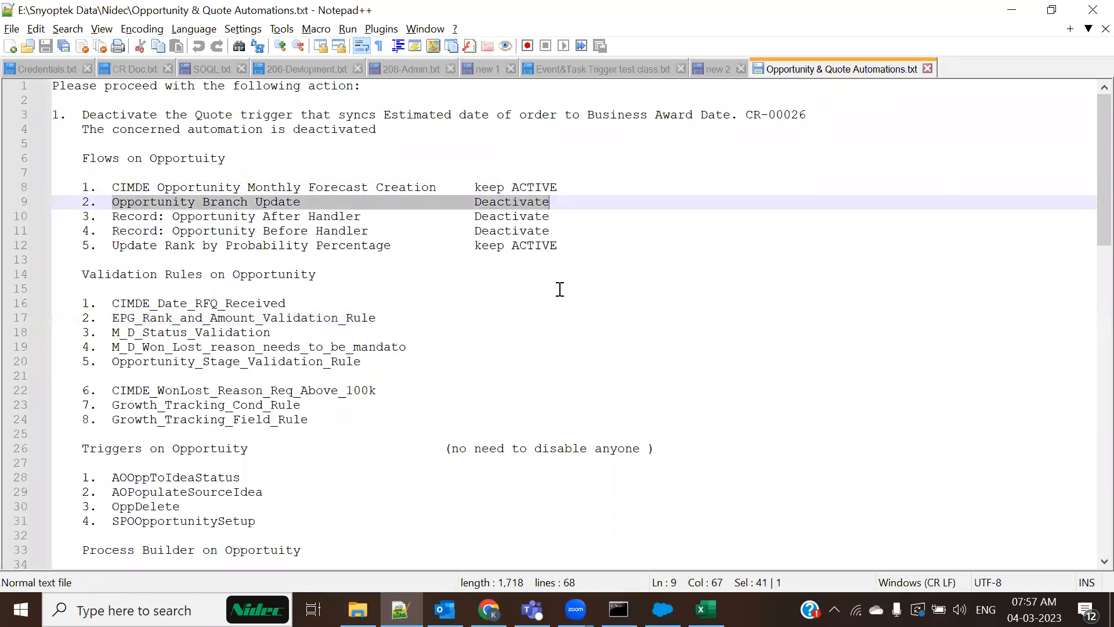
left_click(560, 289)
left_click_drag(474, 203, 565, 230)
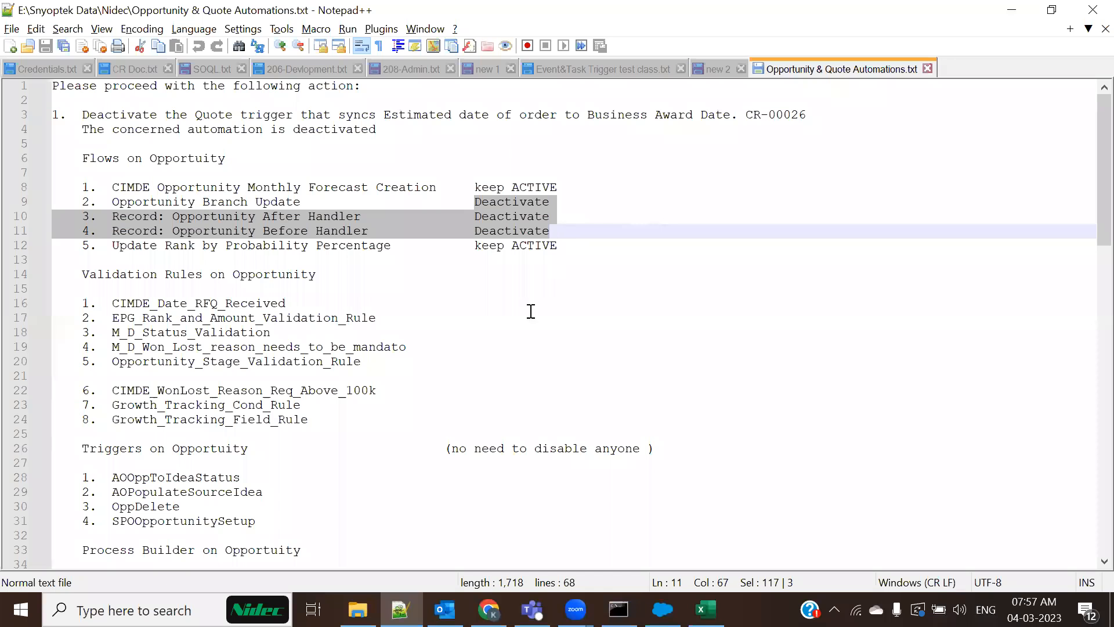
left_click(360, 399)
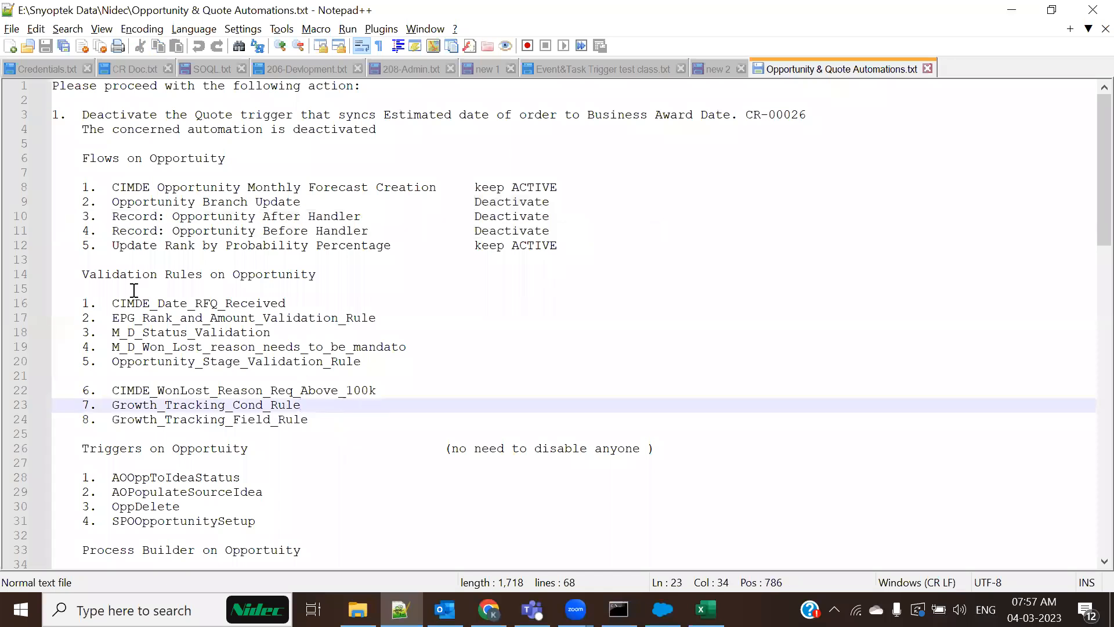
left_click_drag(90, 302, 438, 361)
scroll(438, 361, "down", 1)
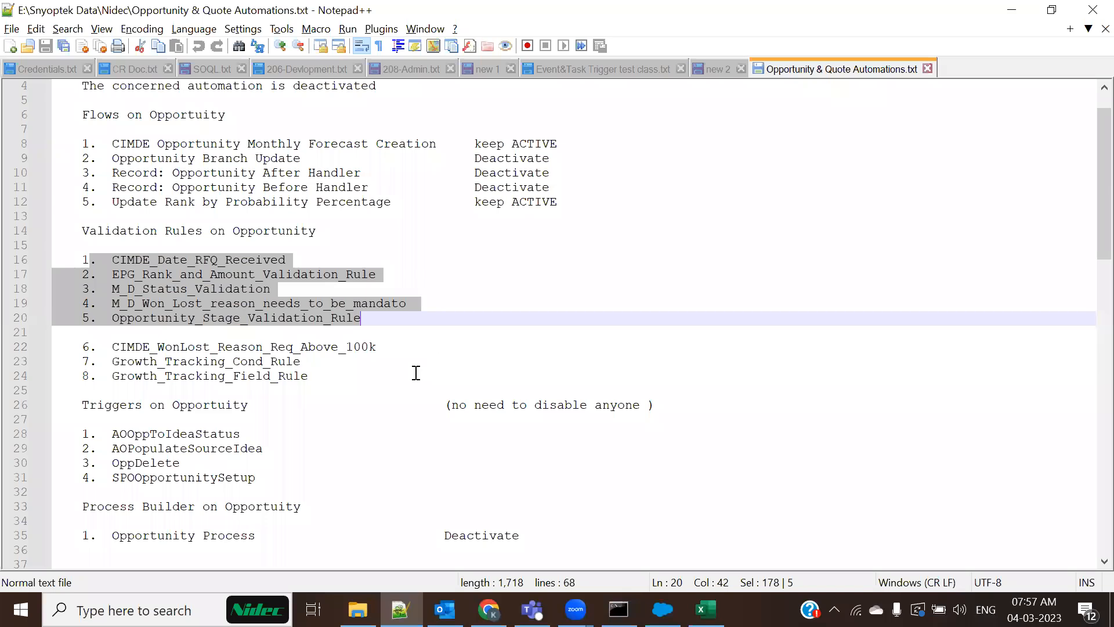
scroll(275, 411, "down", 1)
left_click(264, 427)
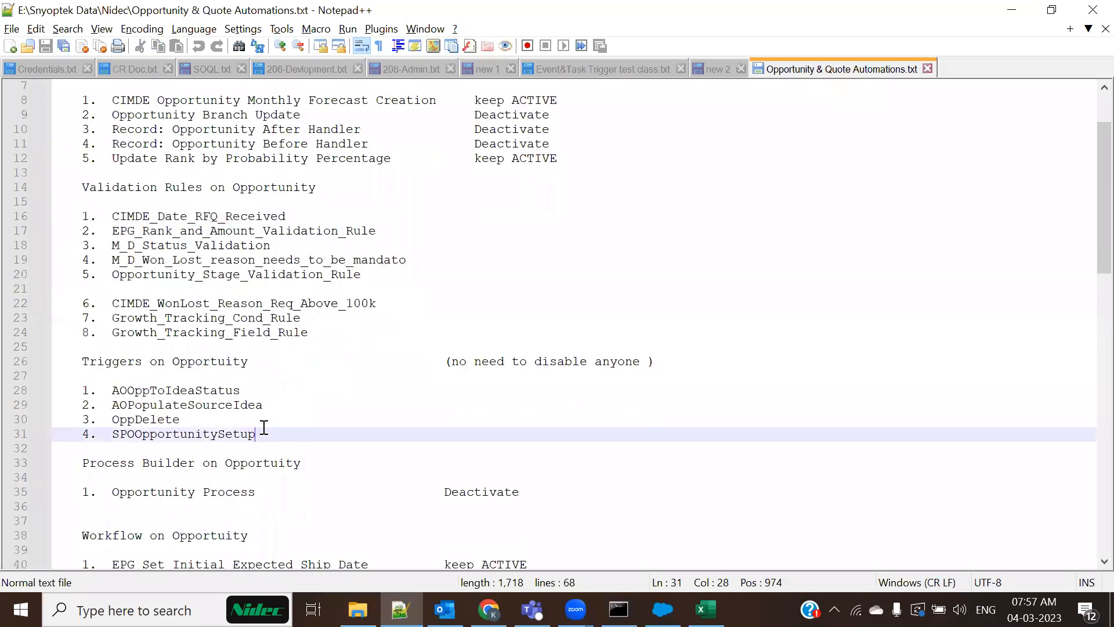
scroll(255, 425, "down", 2)
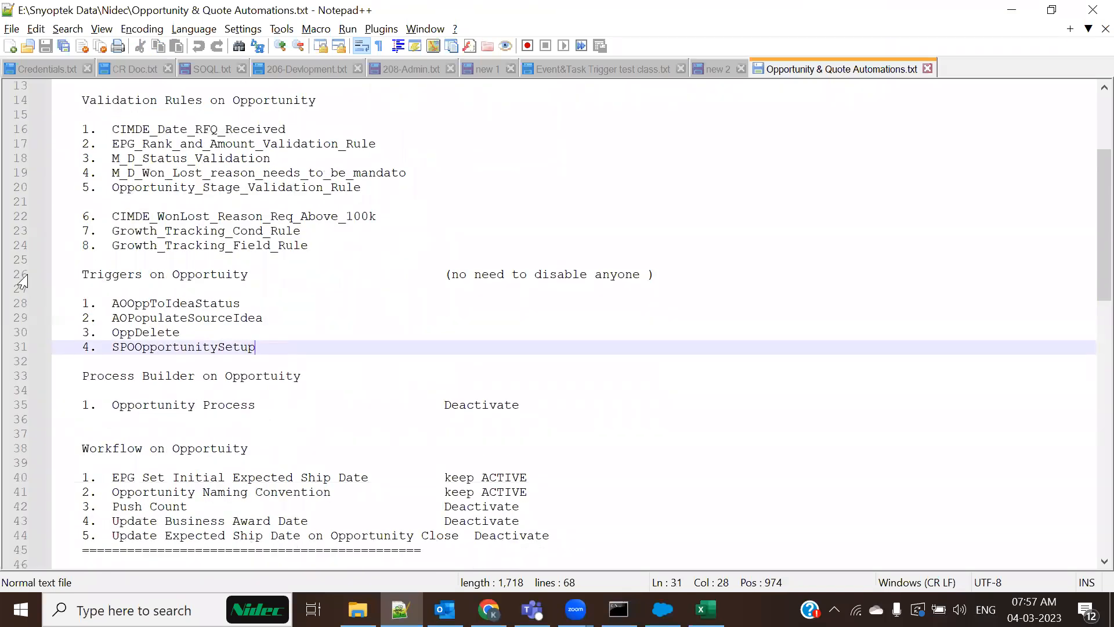
left_click_drag(97, 274, 727, 272)
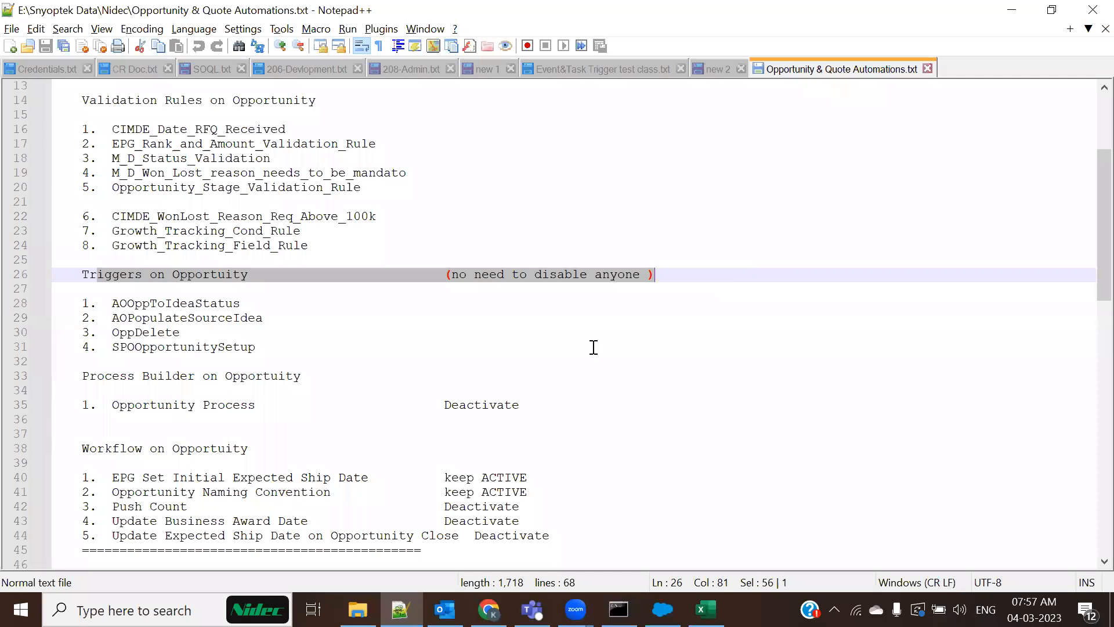
scroll(594, 347, "down", 2)
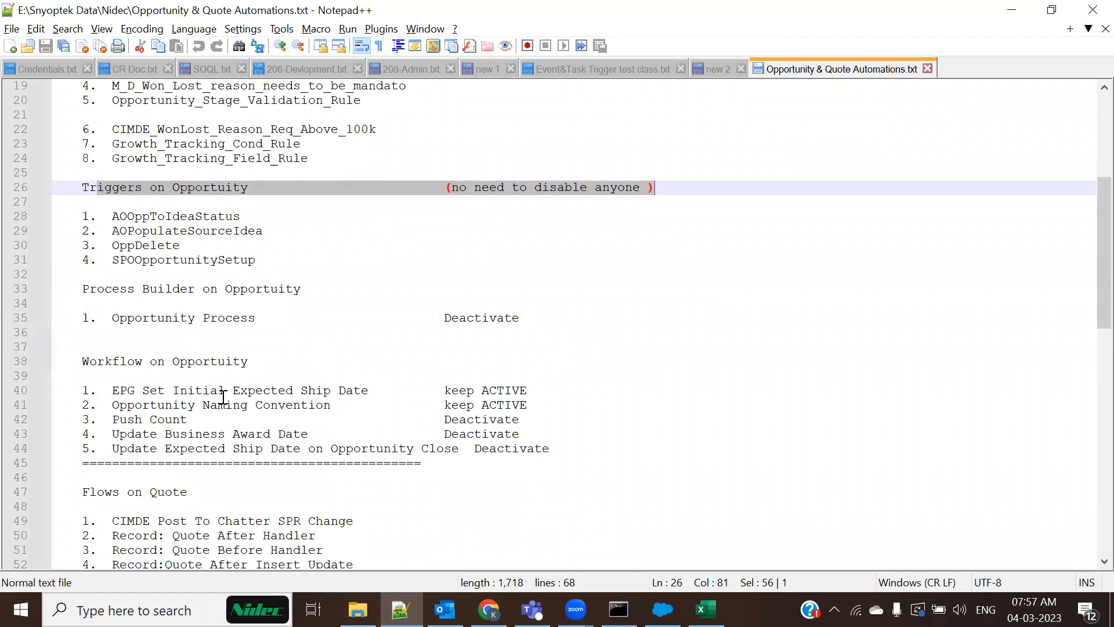
scroll(223, 397, "down", 1)
scroll(259, 401, "down", 1)
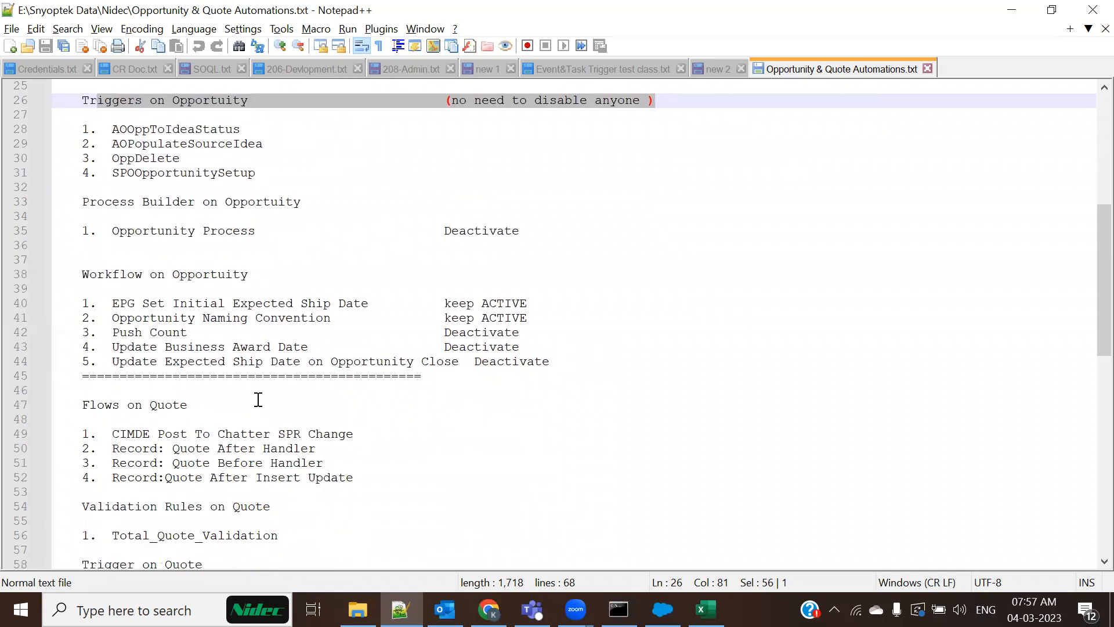
scroll(258, 399, "down", 2)
left_click(349, 393)
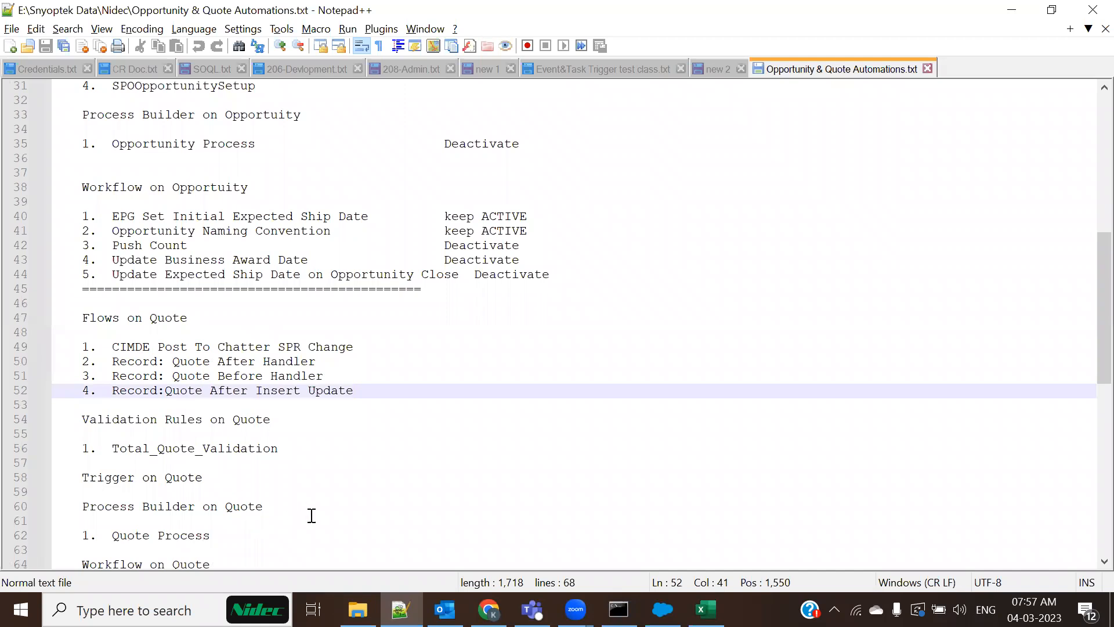
scroll(316, 511, "down", 3)
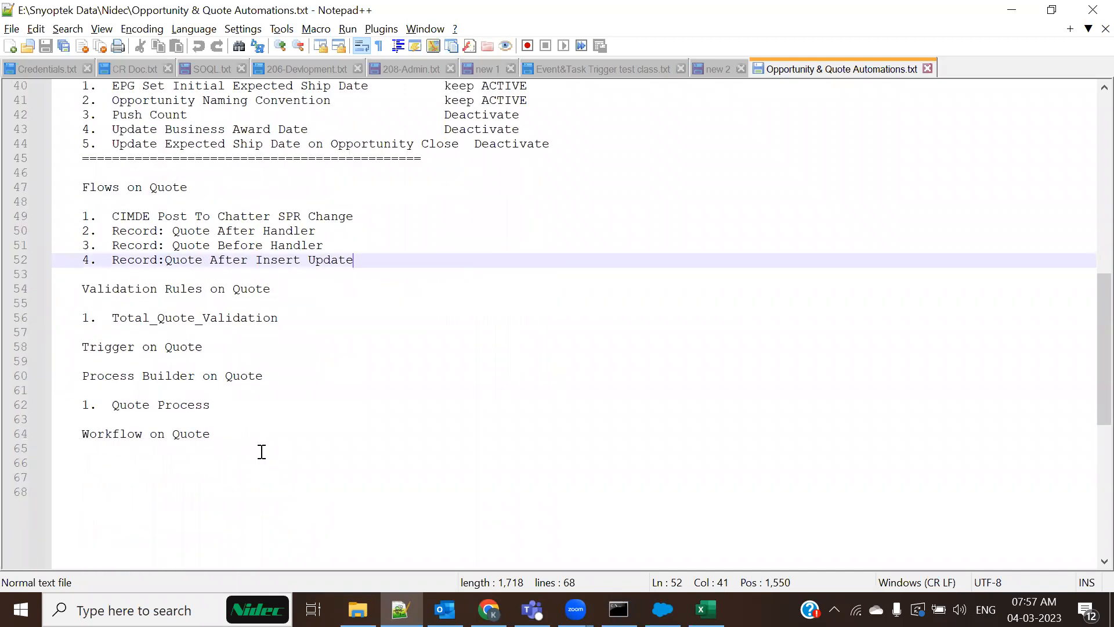
scroll(258, 450, "up", 3)
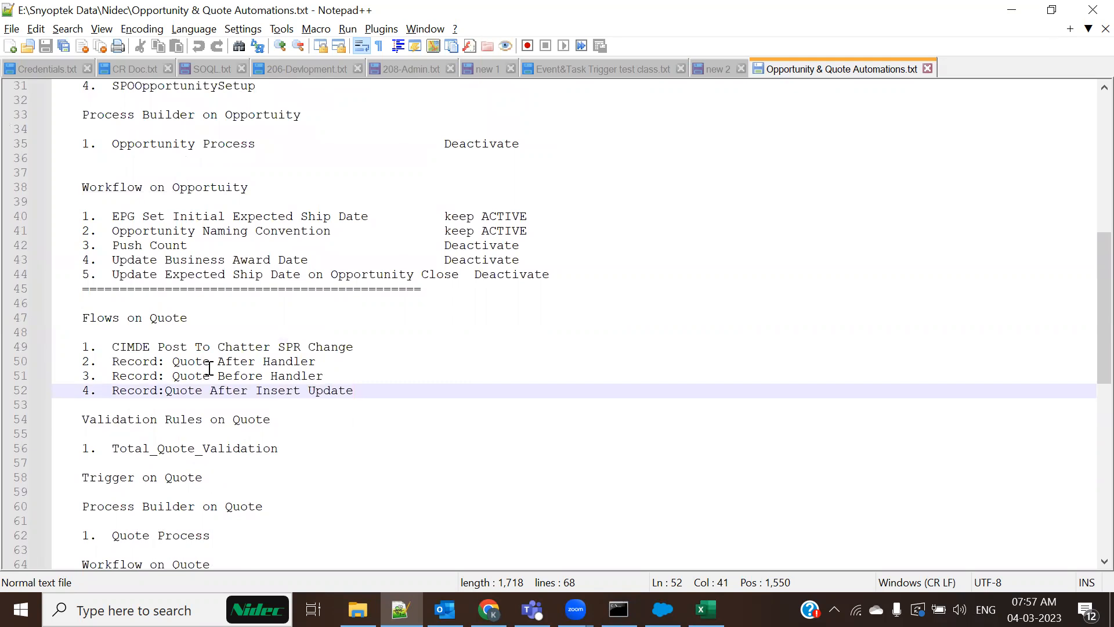
scroll(377, 504, "up", 6)
scroll(489, 388, "up", 3)
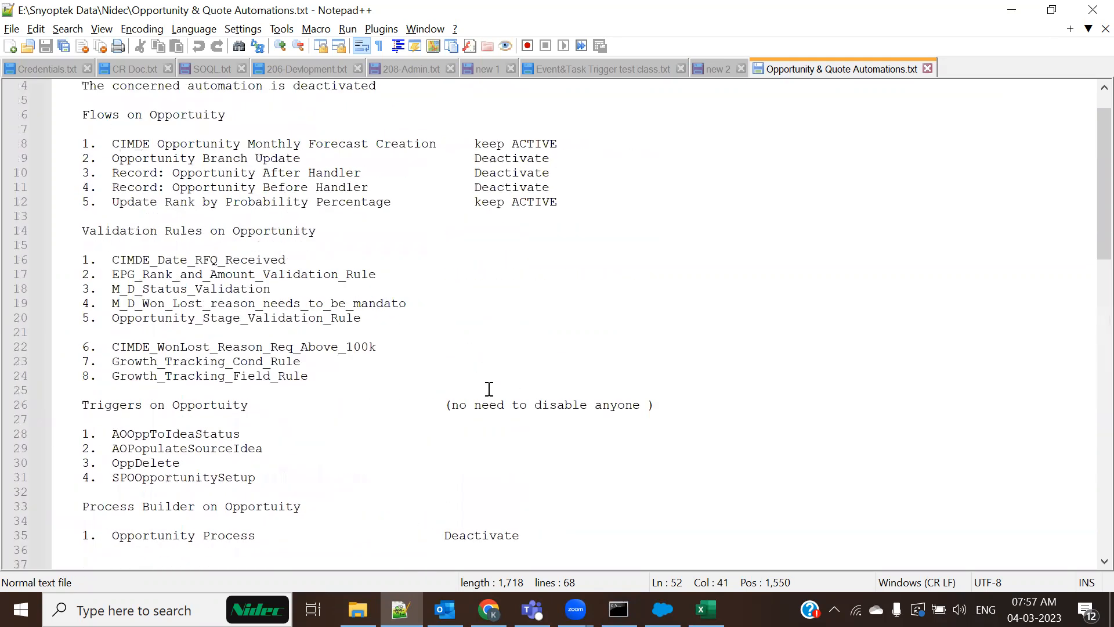
scroll(430, 452, "up", 1)
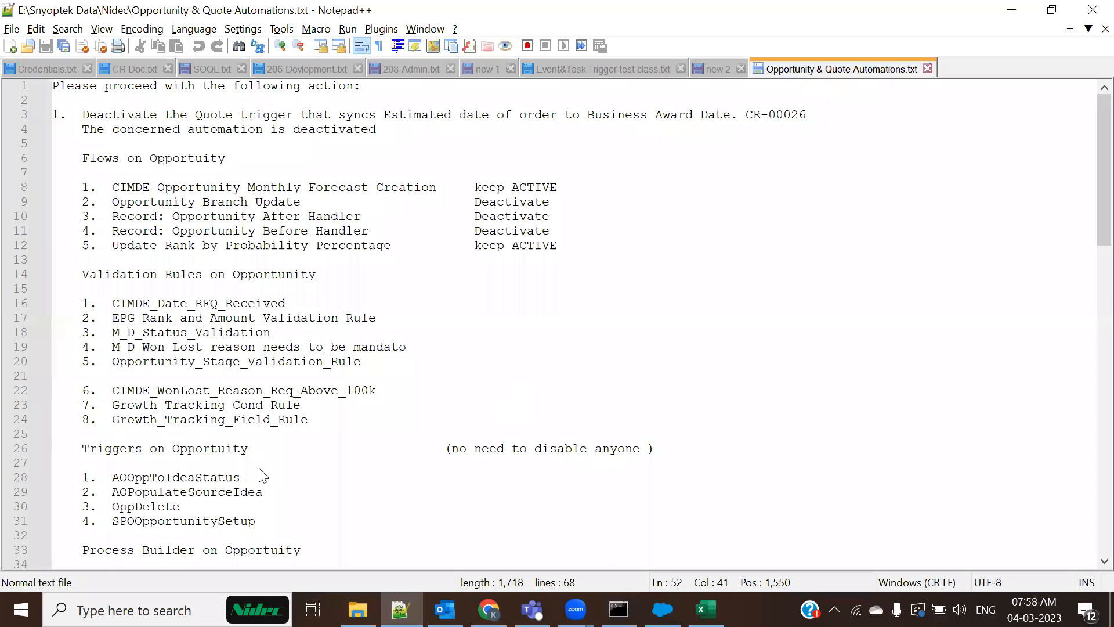
key("alt+Tab")
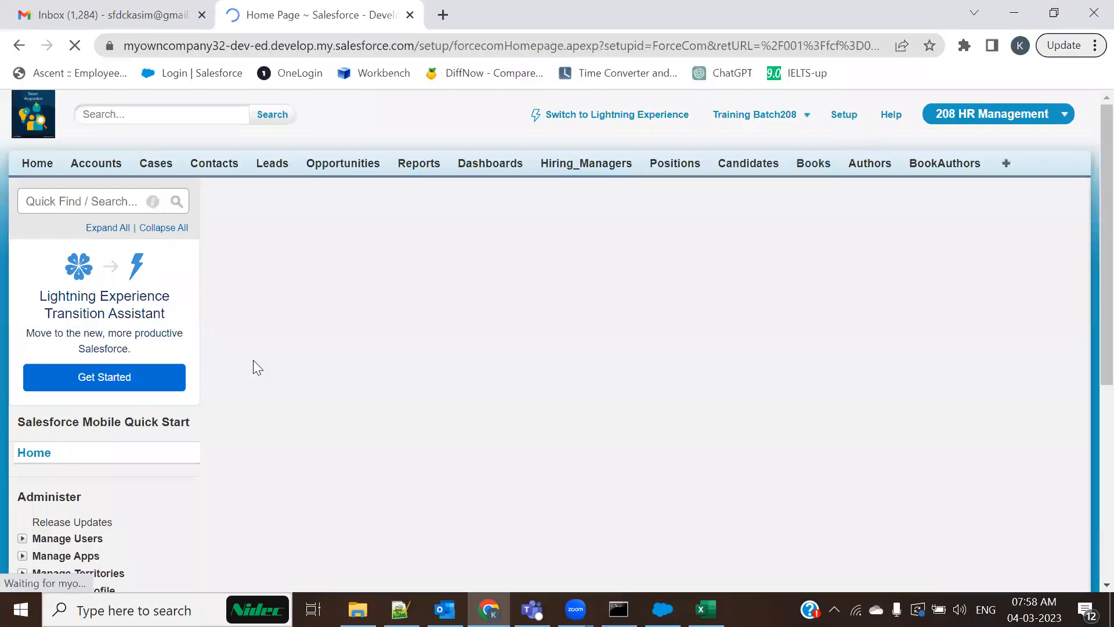
Expand Create > Workflow & Approvals and open Approval Processes and Process Builder in separate tabs
scroll(135, 453, "down", 8)
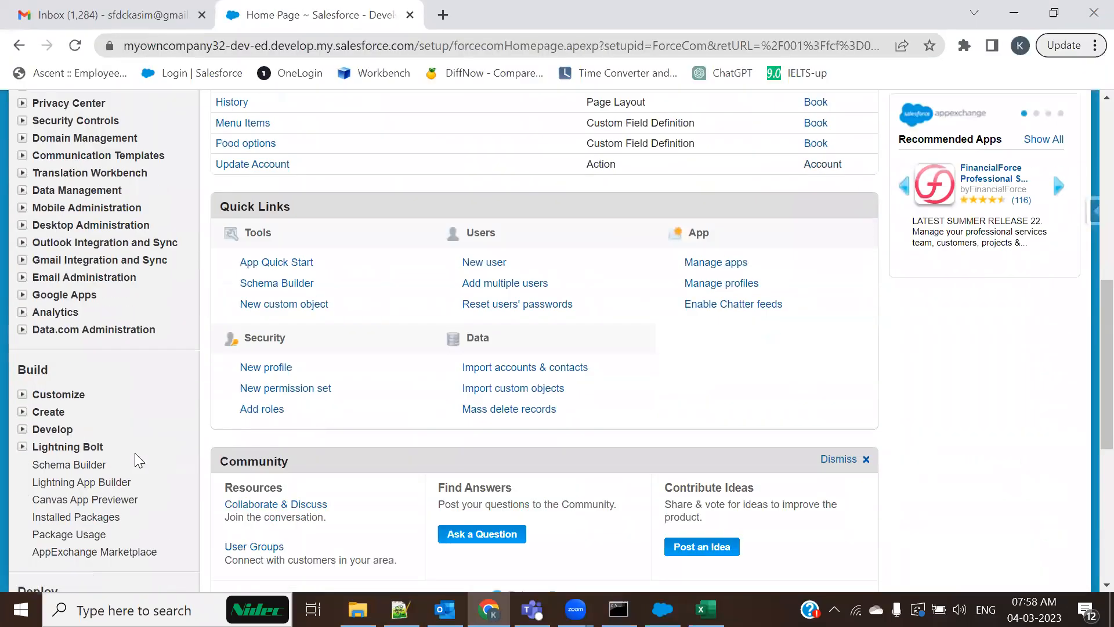
left_click(23, 413)
scroll(200, 416, "down", 6)
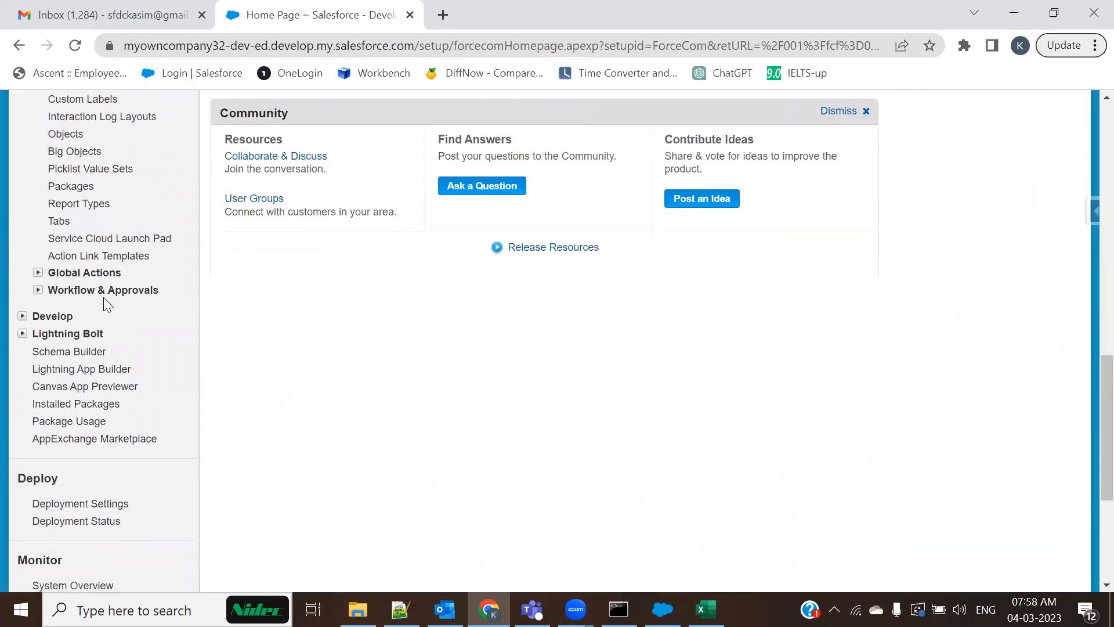
left_click(39, 290)
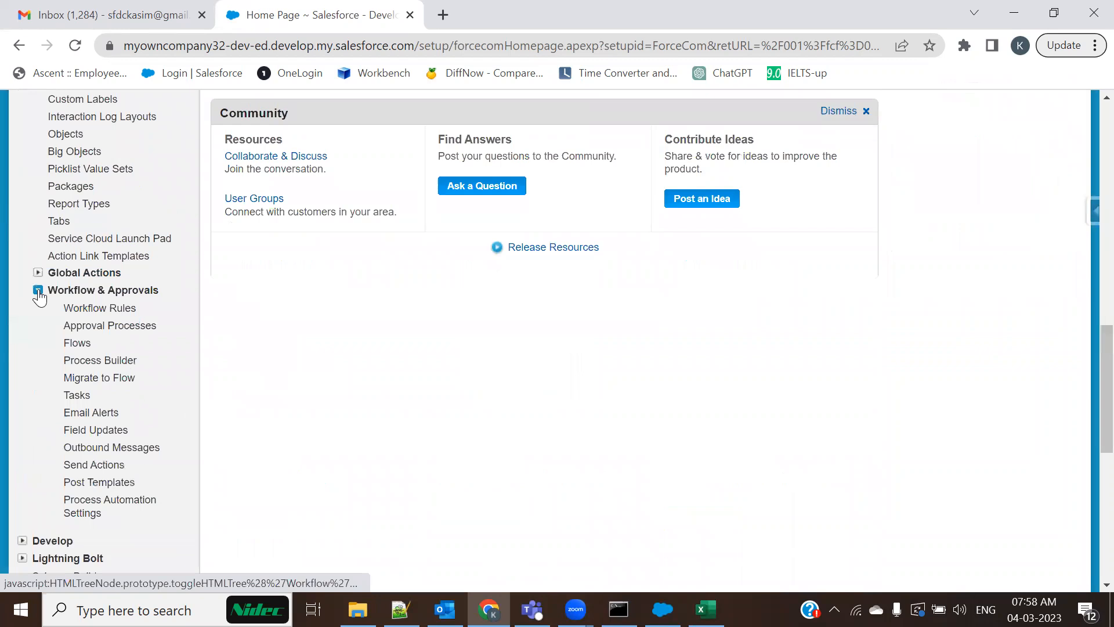
left_click(75, 331, "ctrl")
left_click(88, 376, "ctrl")
Activate the Account Annual Revenue Approval Process, then return to the Process Builder list
left_click(444, 7)
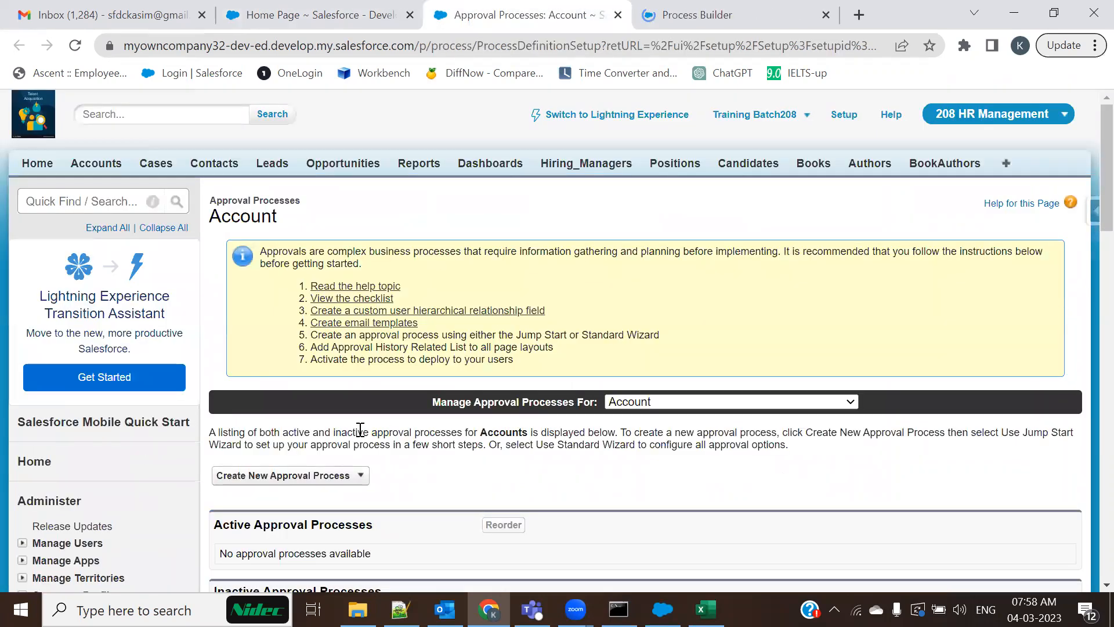
scroll(360, 432, "down", 4)
left_click(264, 376)
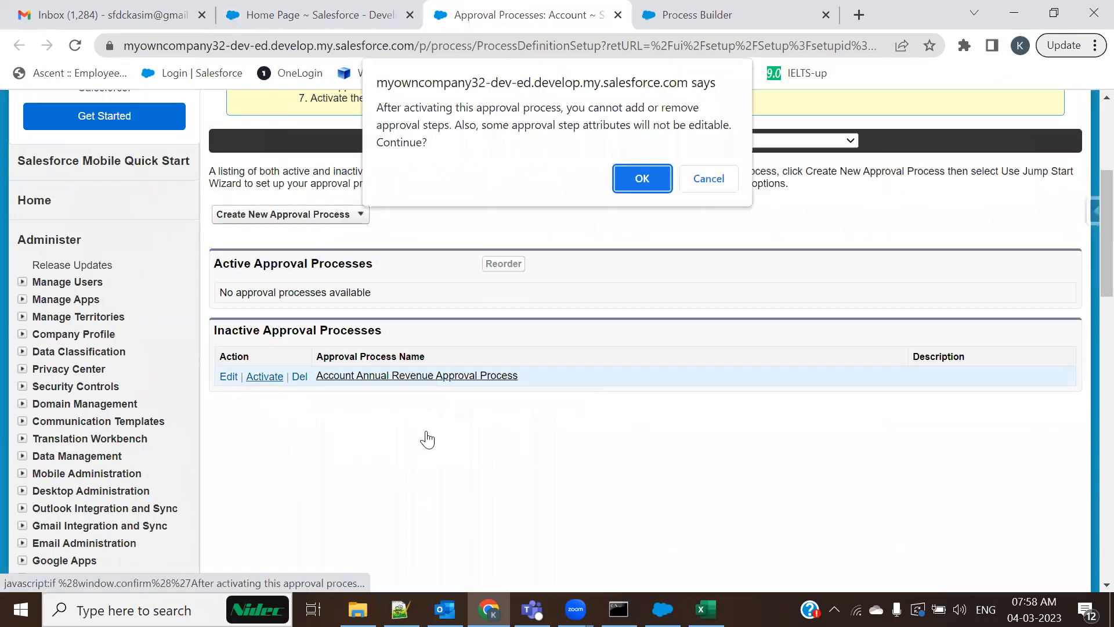
left_click(643, 171)
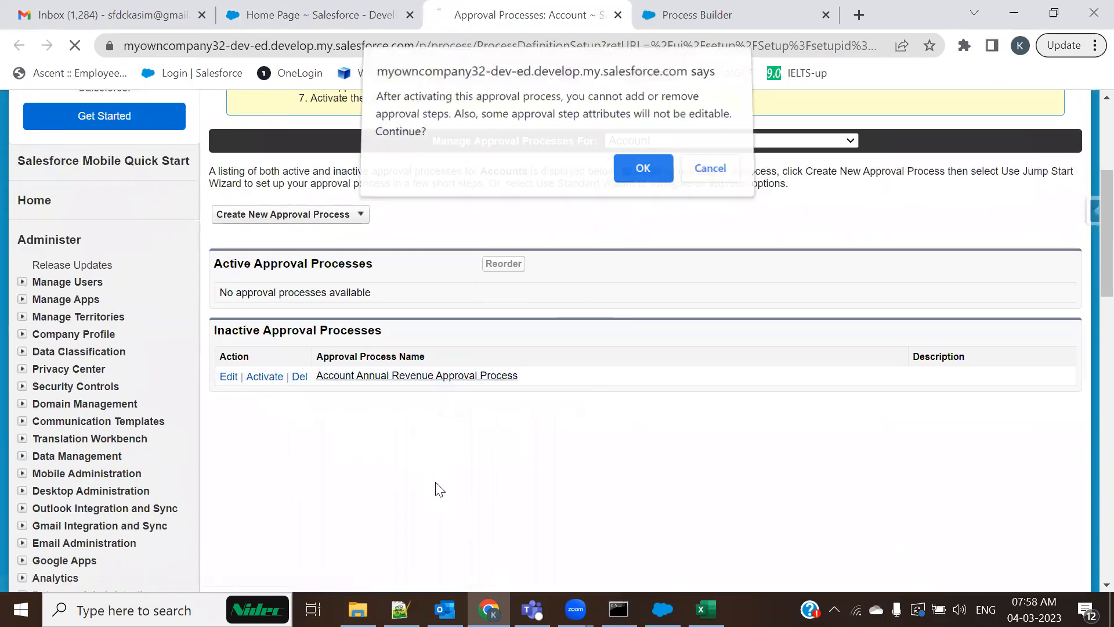
key("ctrl+Tab")
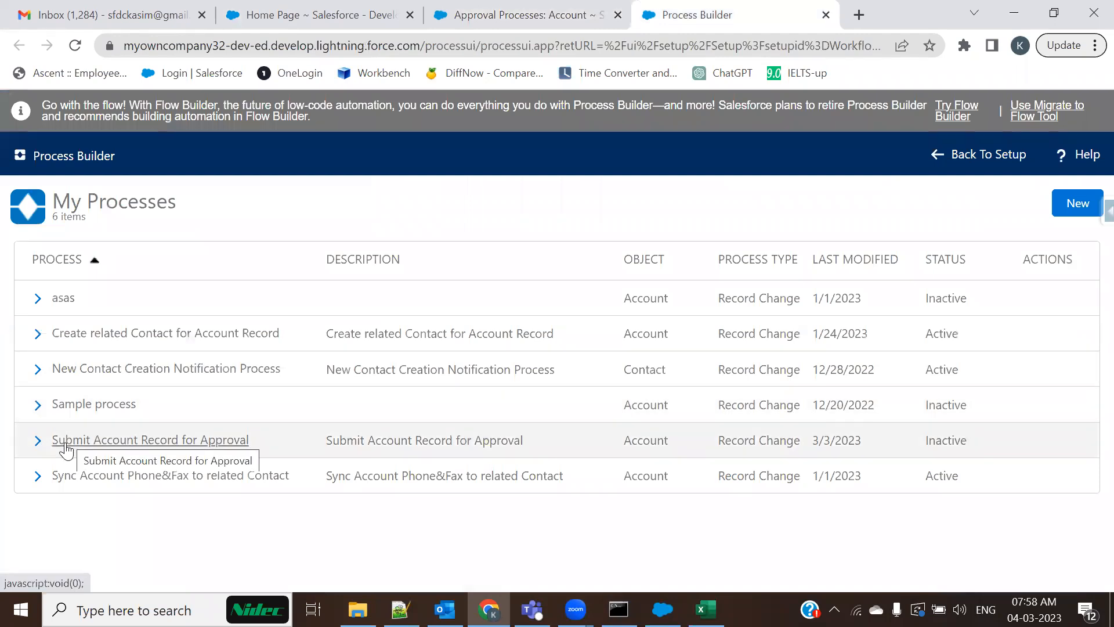
Activate the Submit Account Record for Approval process, then return to the Notepad++ automation notes
left_click(195, 441)
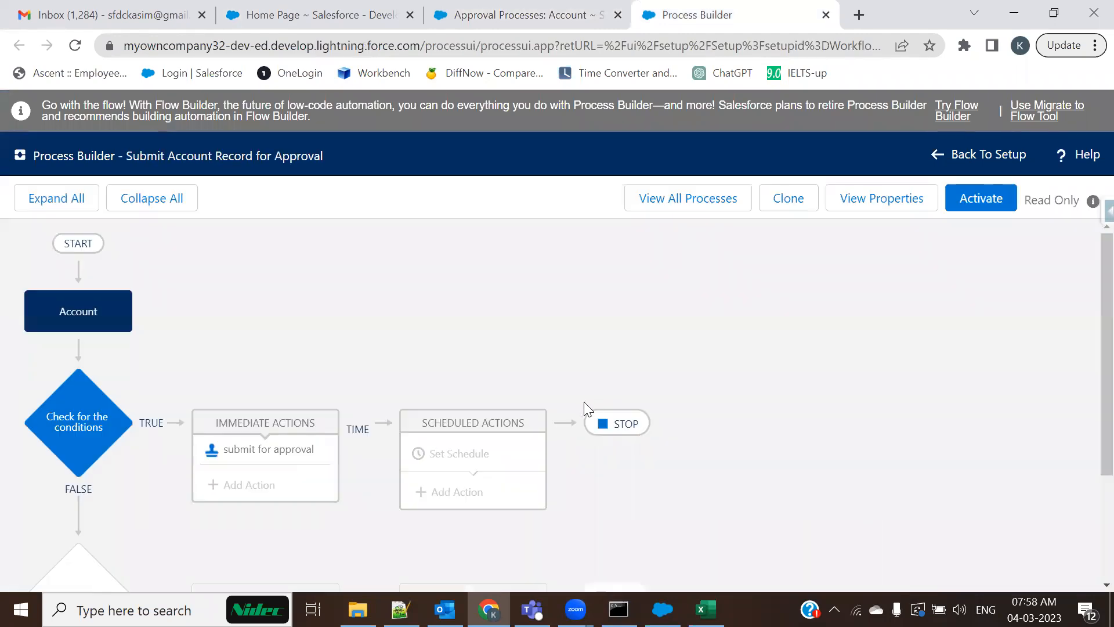
left_click(979, 199)
left_click(799, 424)
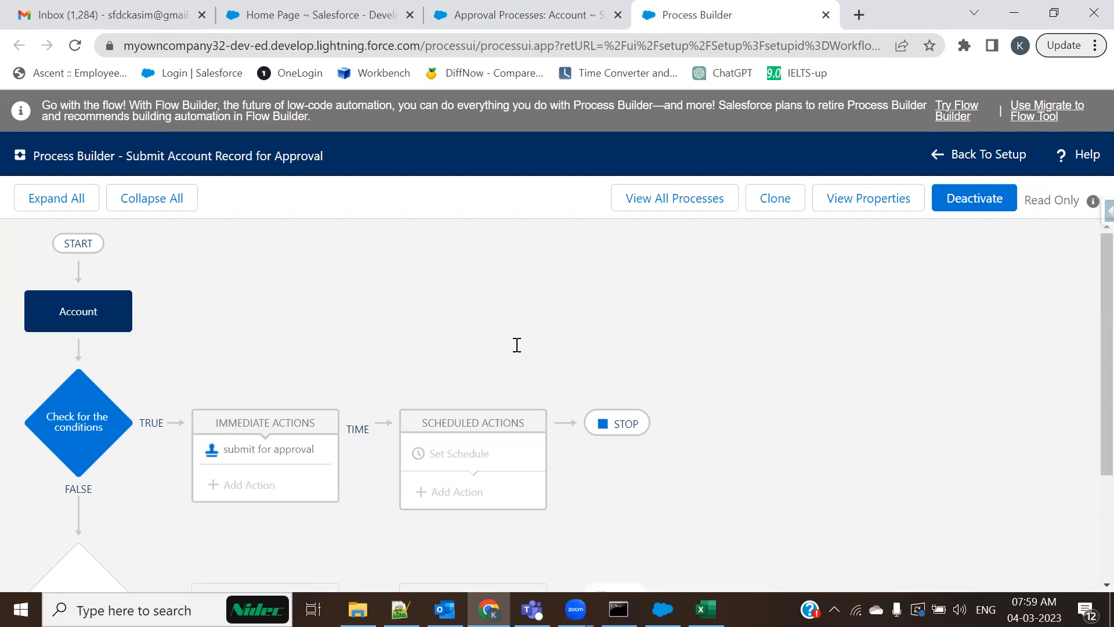
key("alt+Tab")
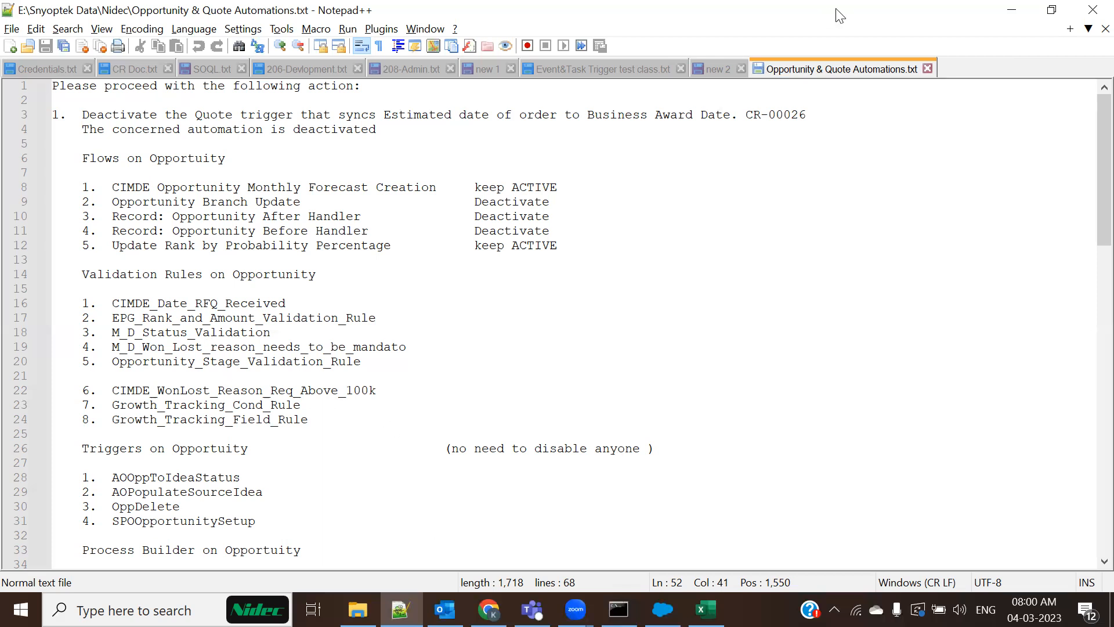
Load the World Time Buddy converter in Chrome, comparing India Standard Time with Central European Time
key("alt+Tab")
left_click(625, 81)
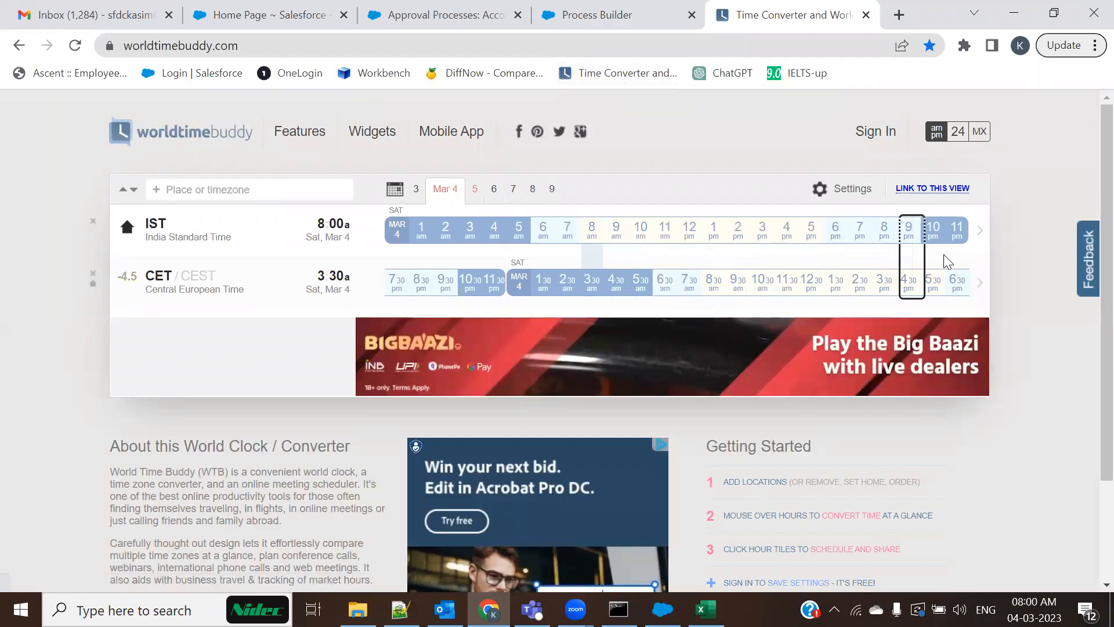
Advance World Time Buddy to Mar 5, then close the converter tab
left_click(981, 284)
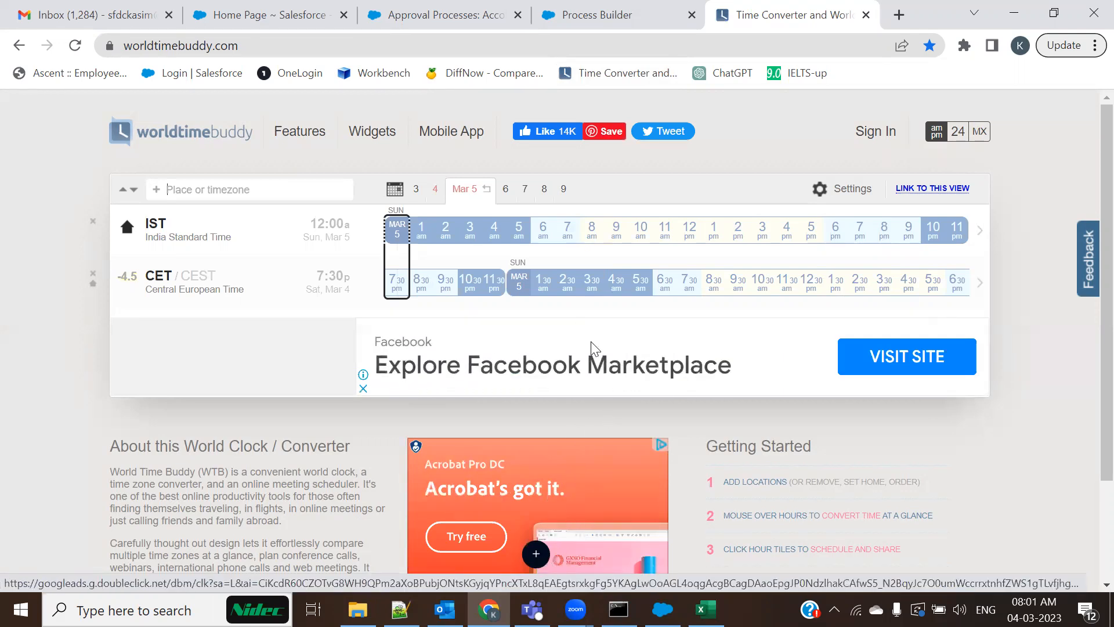
left_click(866, 14)
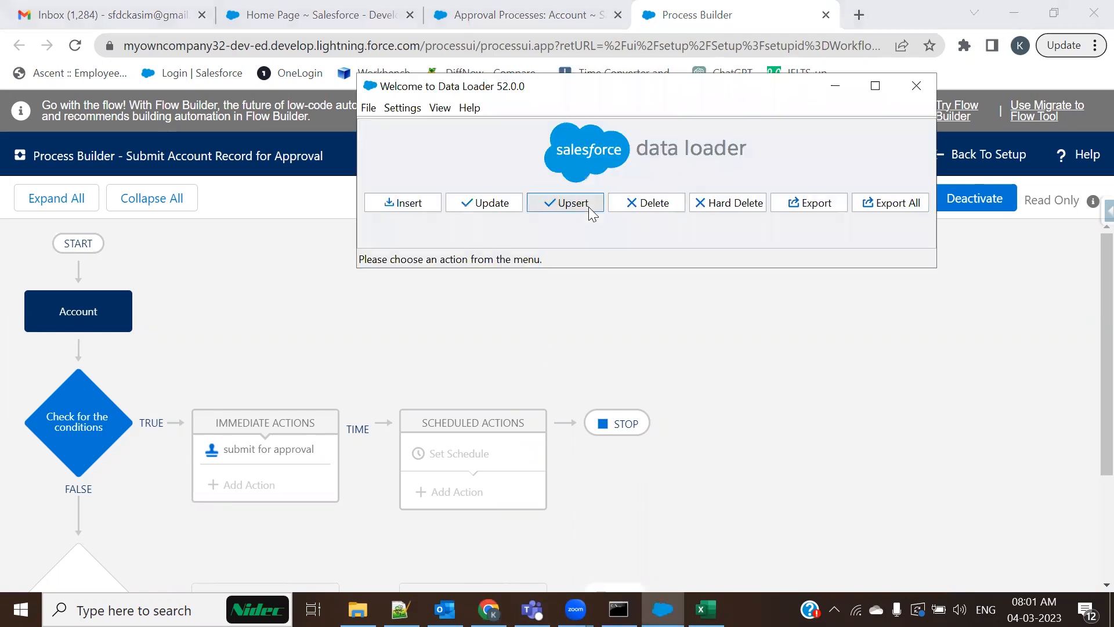
Delete the Industry, ACTIVE__C, OWNERSHIP and NAME columns (B:E) from the Account_Upsert sheet
left_click(358, 610)
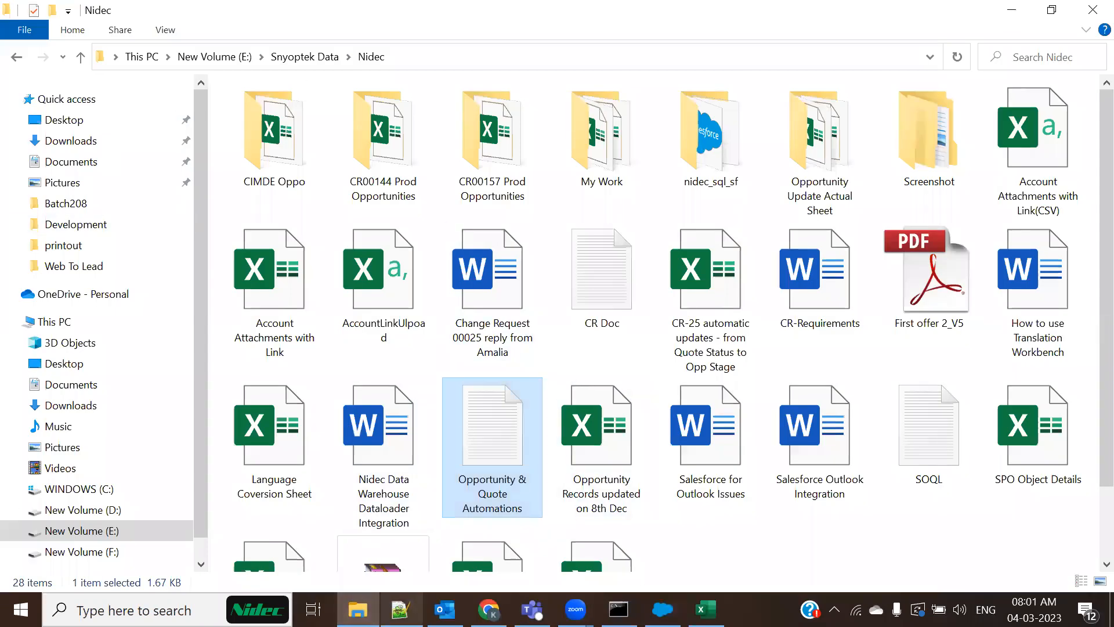
left_click(111, 511)
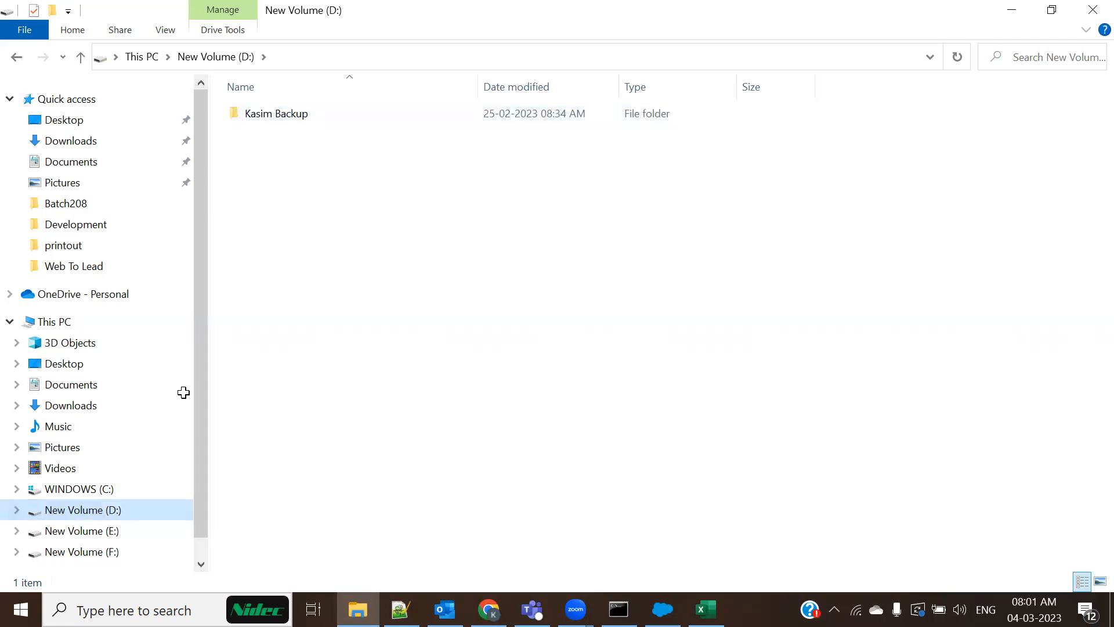
key("alt+Tab")
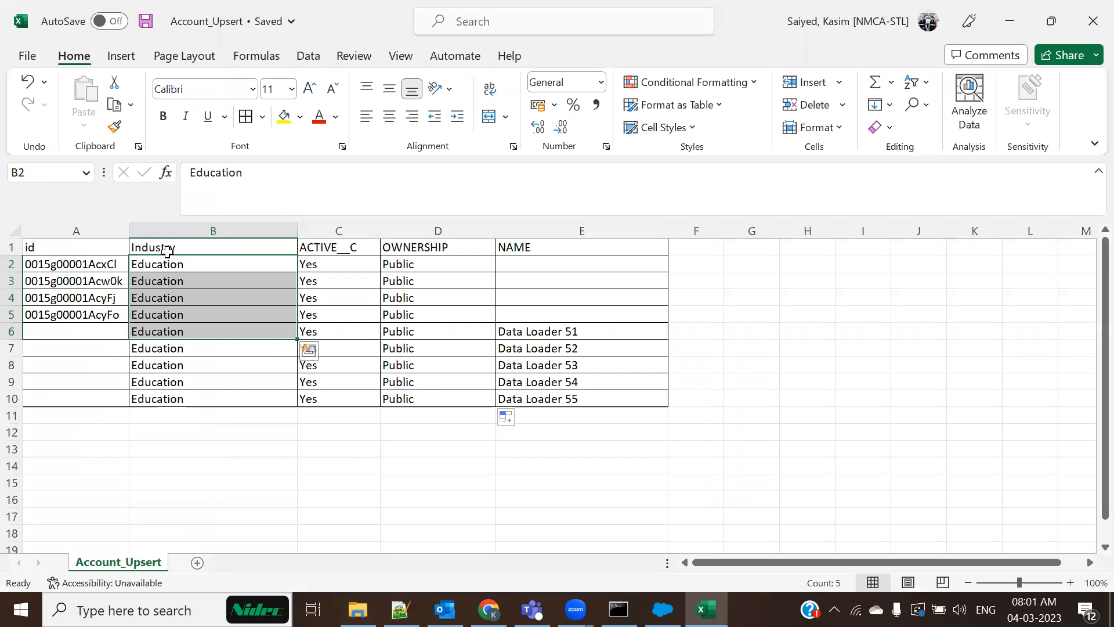
left_click_drag(174, 229, 532, 241)
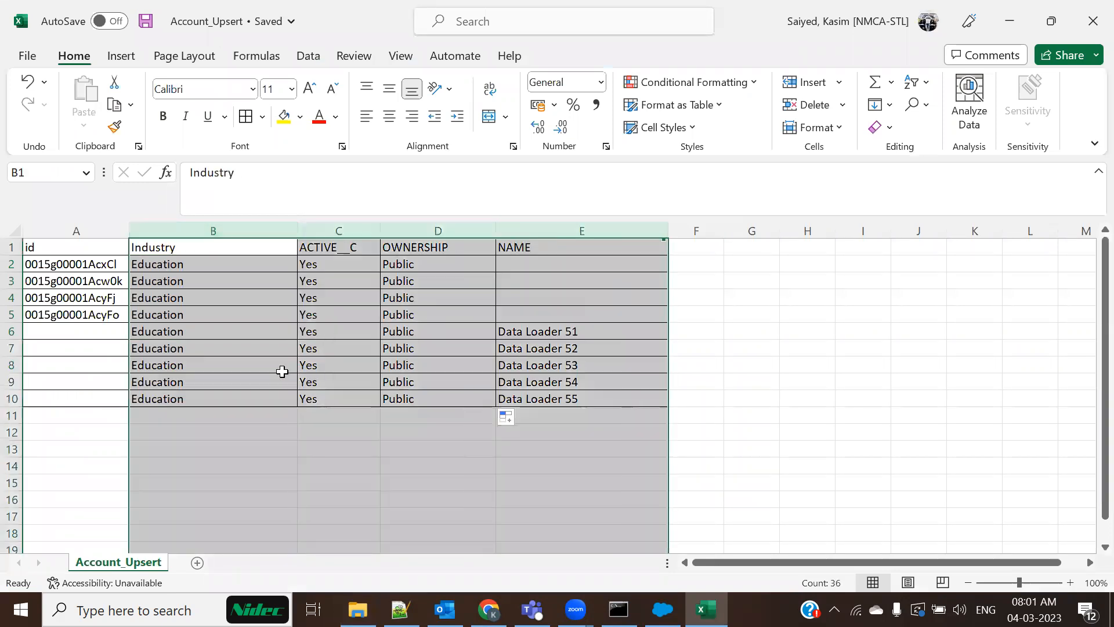
right_click(282, 371)
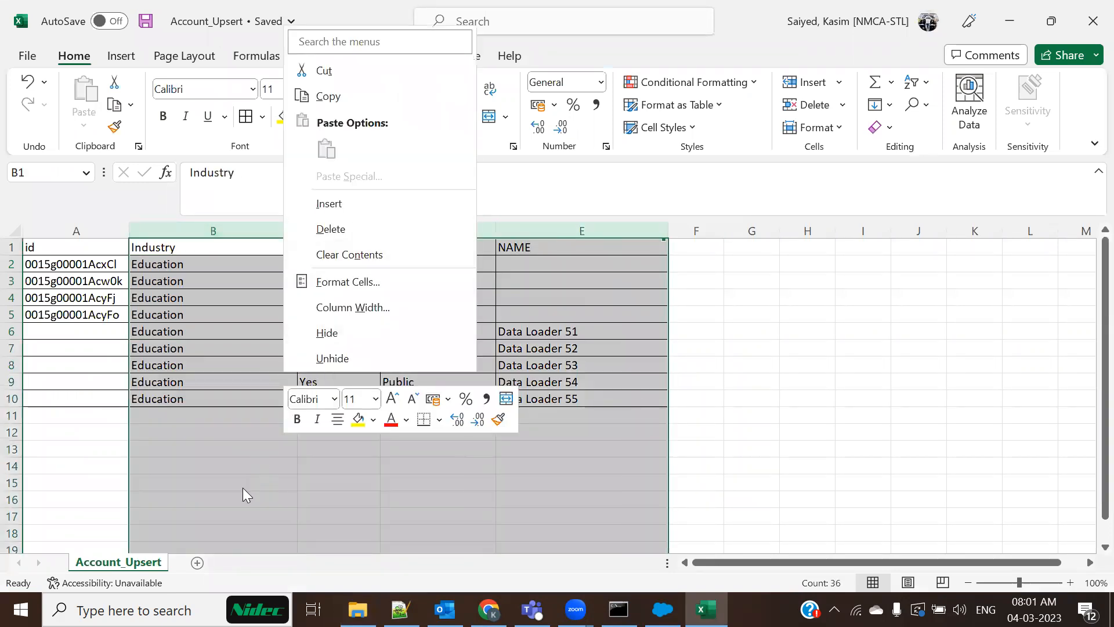
left_click(350, 229)
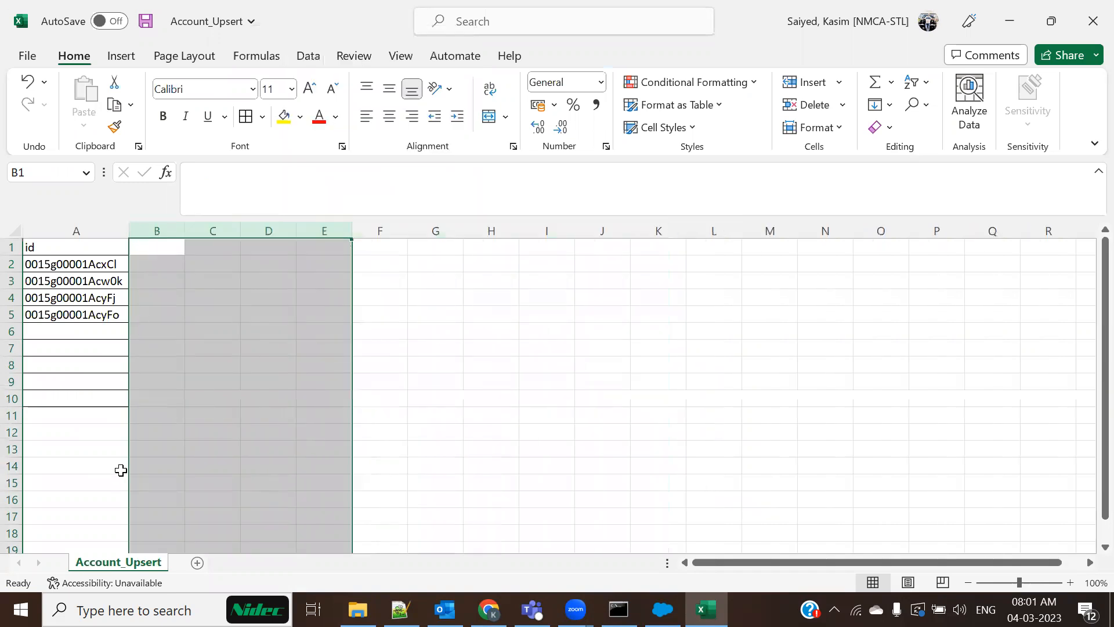
left_click(192, 453)
Copy the first account ID from cell A2
left_click_drag(70, 265, 67, 315)
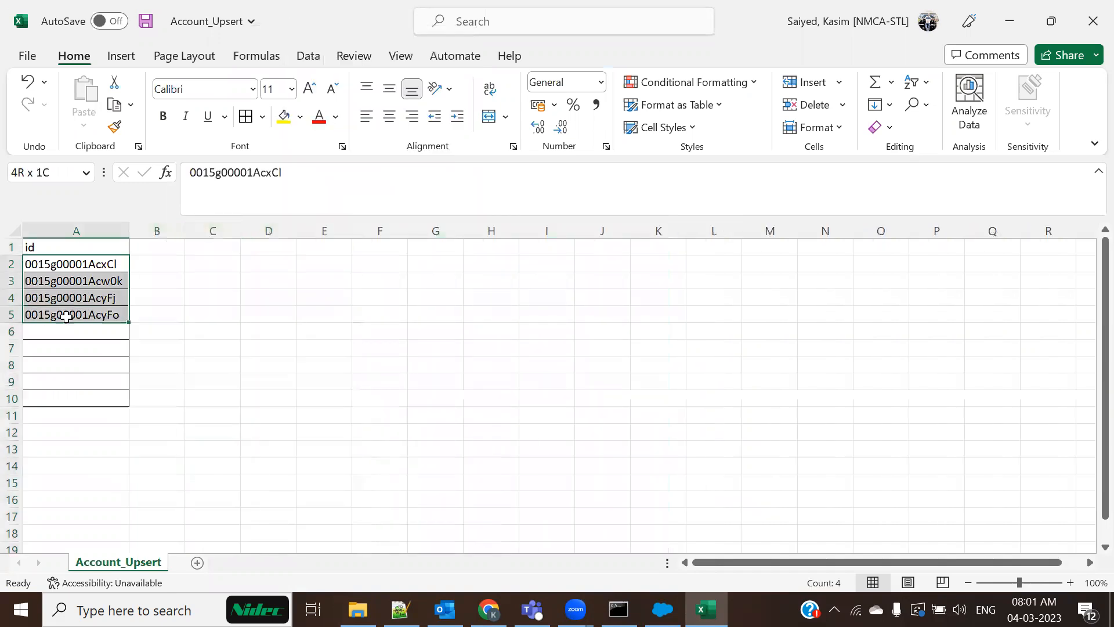
left_click(167, 416)
left_click(71, 268)
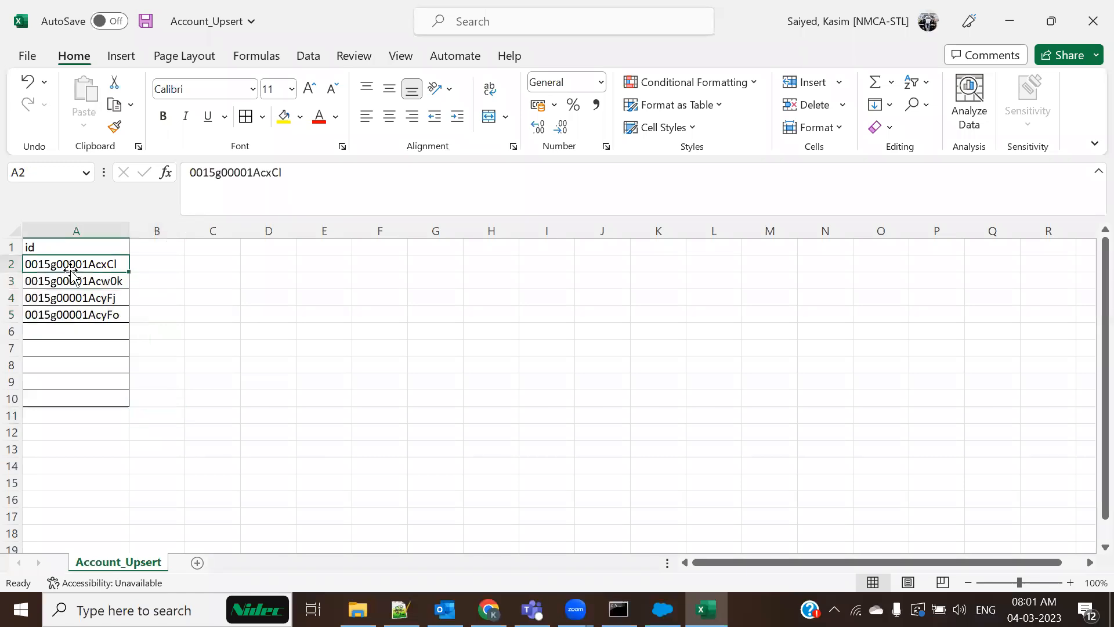
key("ctrl+c")
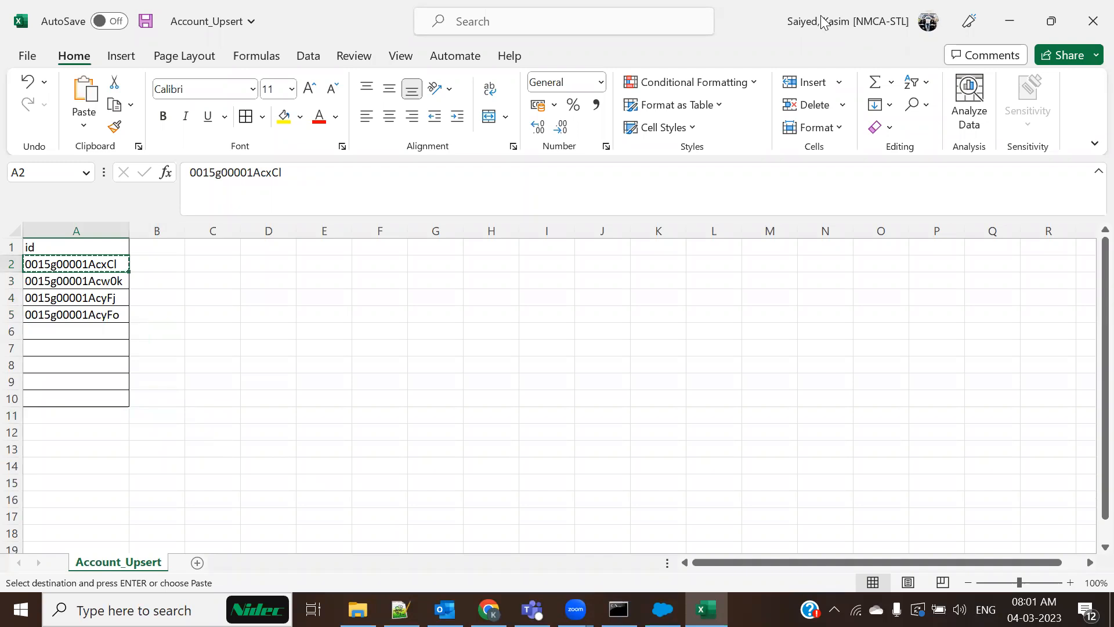
key("alt+Tab")
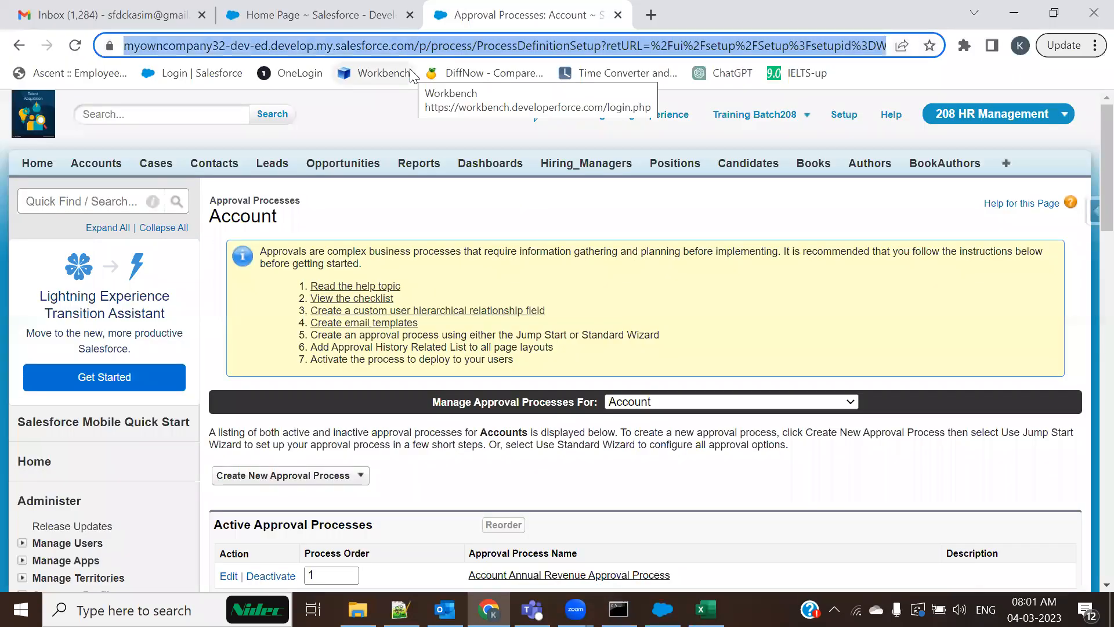
Open the Data Loader 1 account record by pasting its ID into the Salesforce URL
left_click(421, 46)
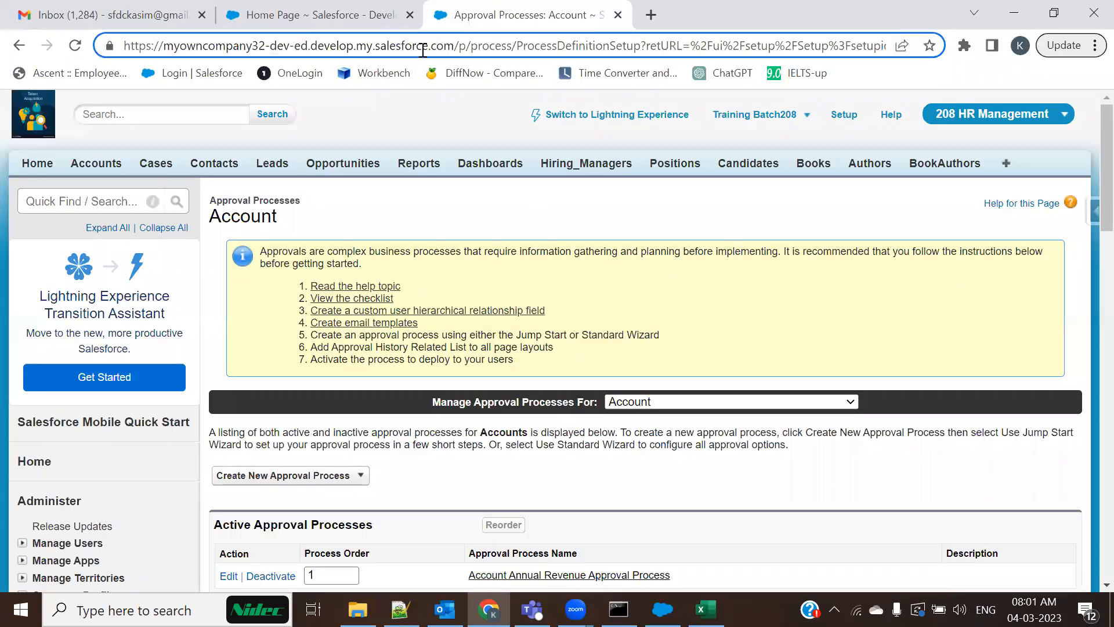
key("shift+End")
key("ctrl+v")
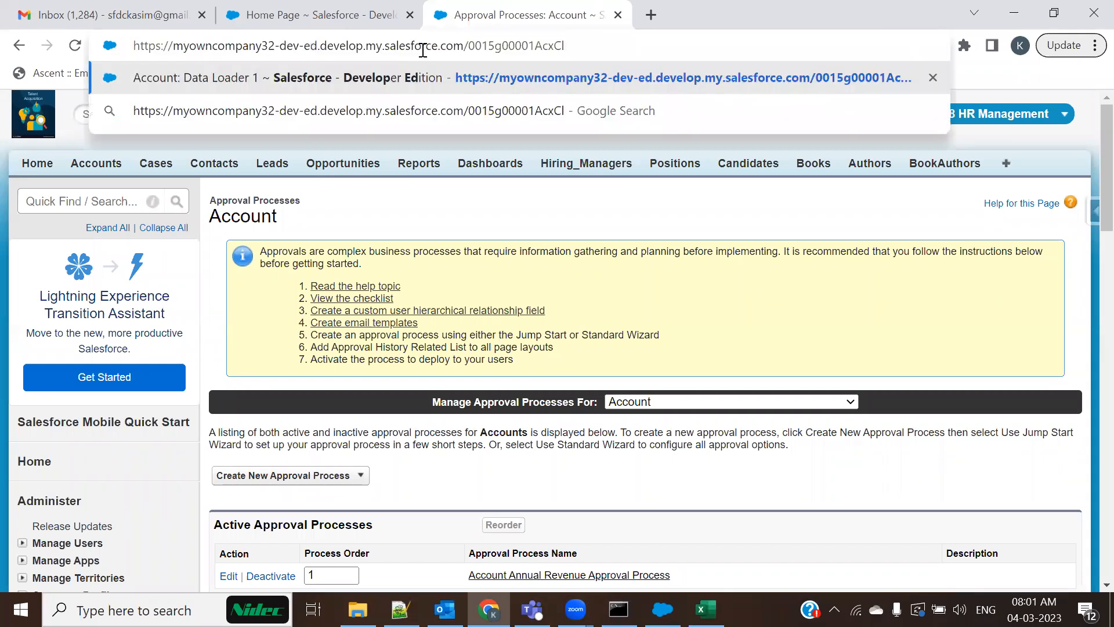
key("Return")
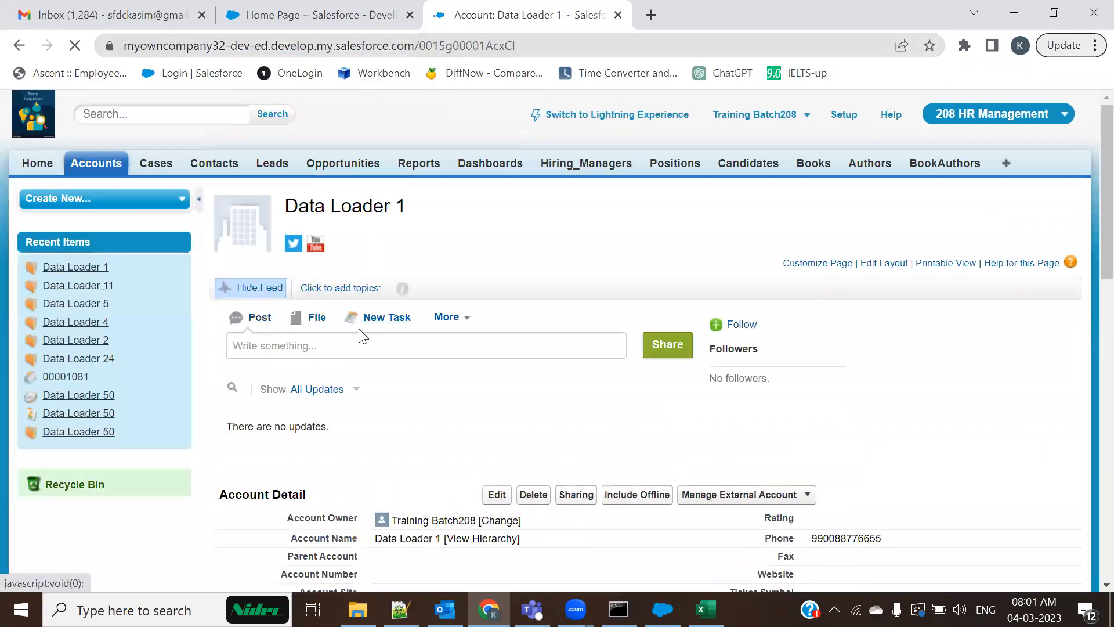
scroll(441, 418, "down", 5)
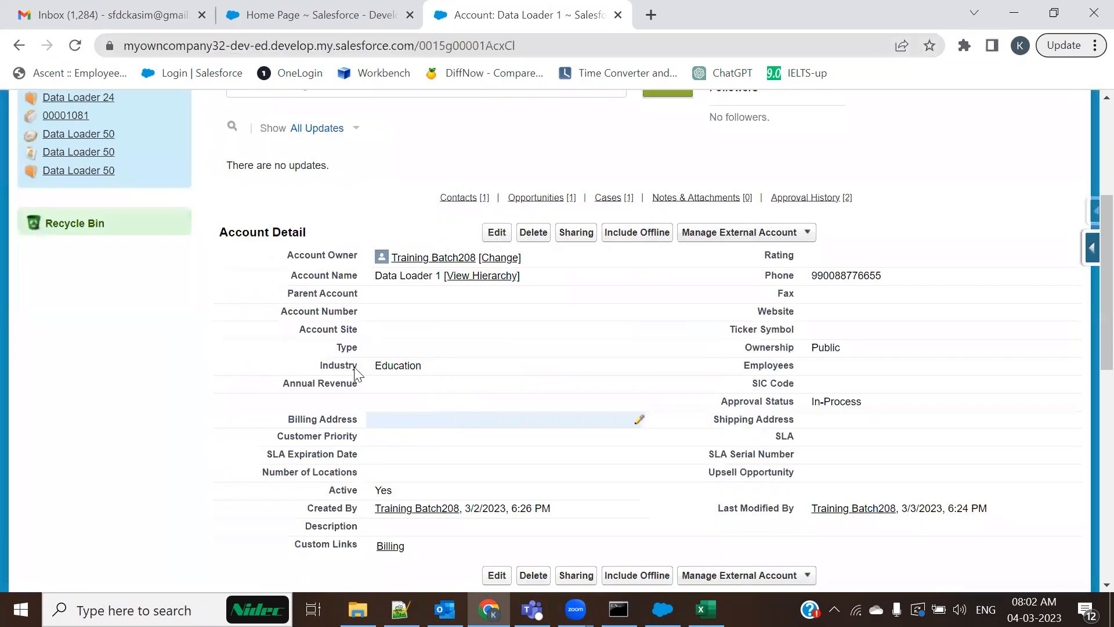
Copy the second ID from cell A3 and open the Data Loader 2 account record
key("alt+Tab")
left_click(114, 281)
key("ctrl+c")
key("alt+Tab")
key("ctrl+shift+Tab")
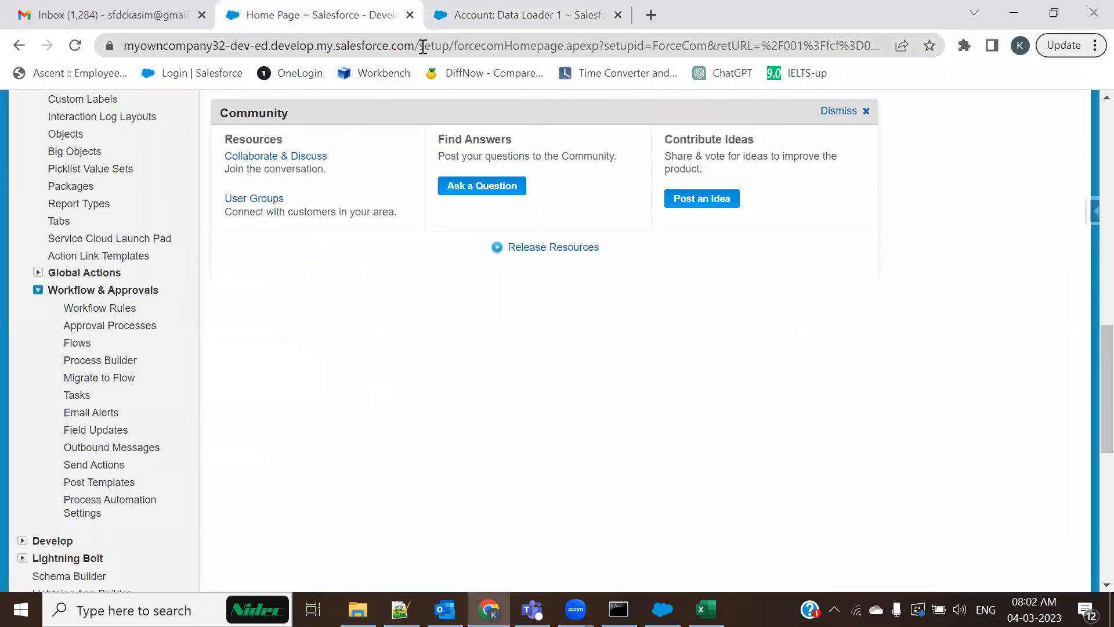
double_click(423, 47)
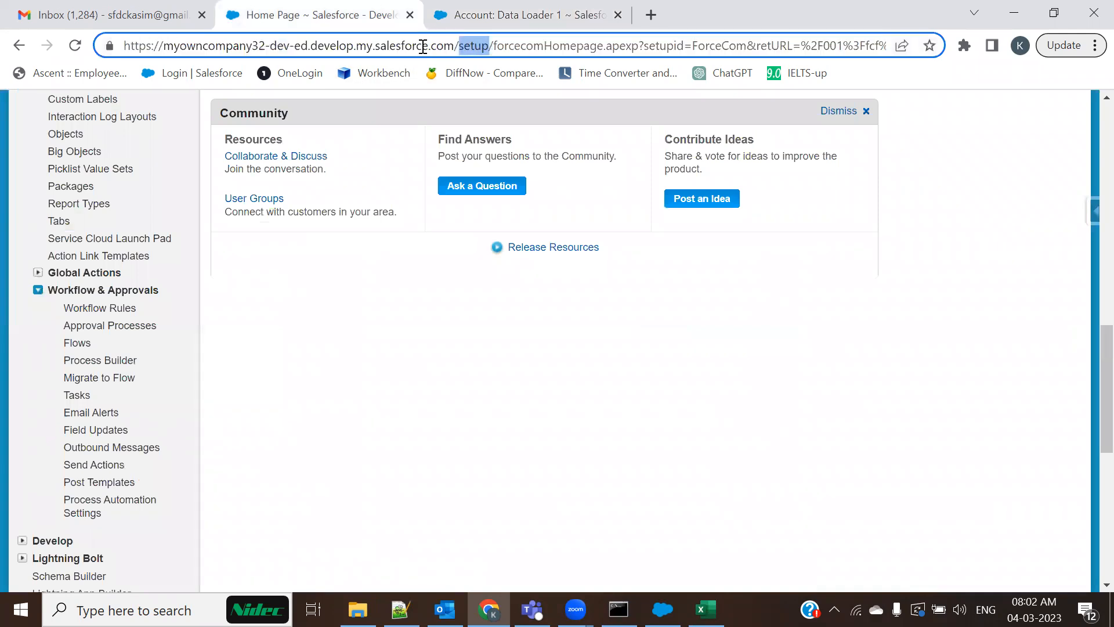
key("shift+End")
key("ctrl+v")
key("Return")
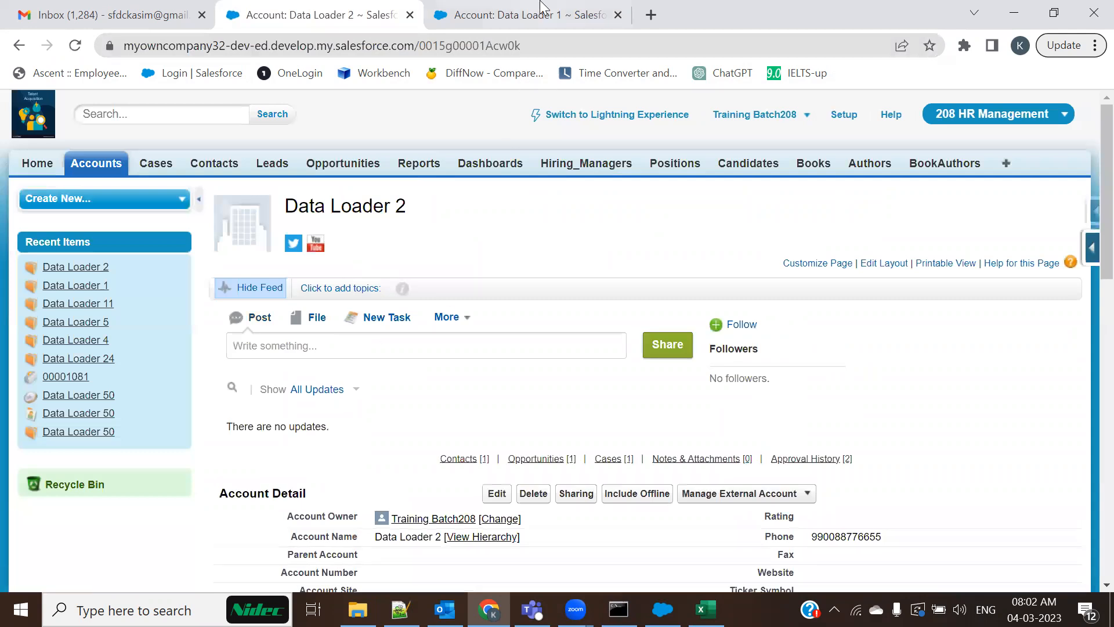
key("ctrl+Tab")
key("alt+Tab")
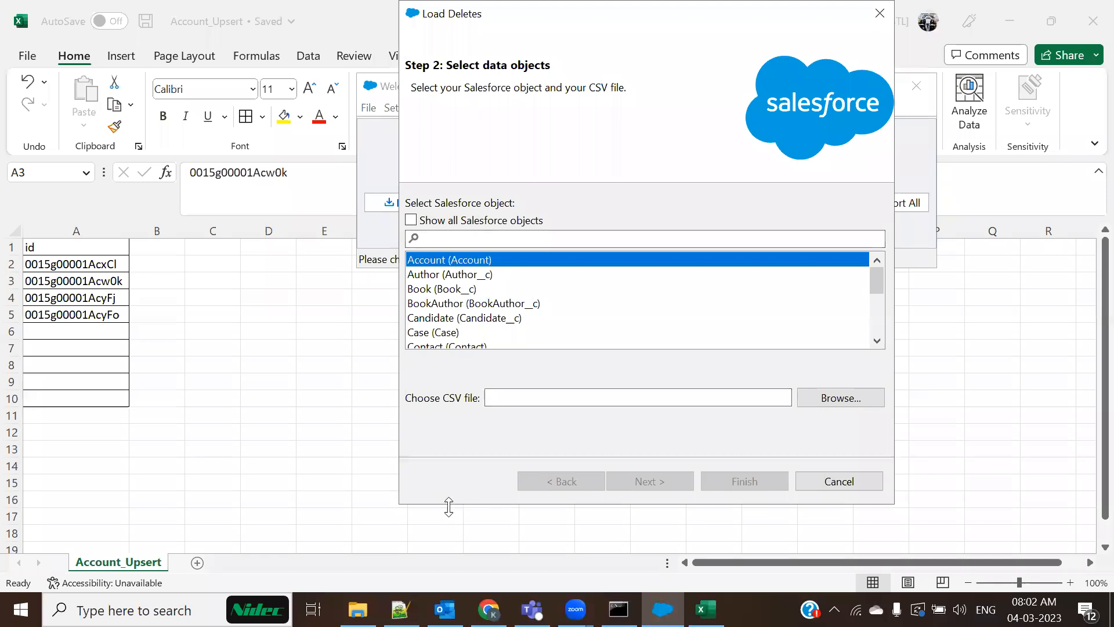
Choose Account_Upsert.csv as the delete source and auto-match its id column to Id
left_click(855, 397)
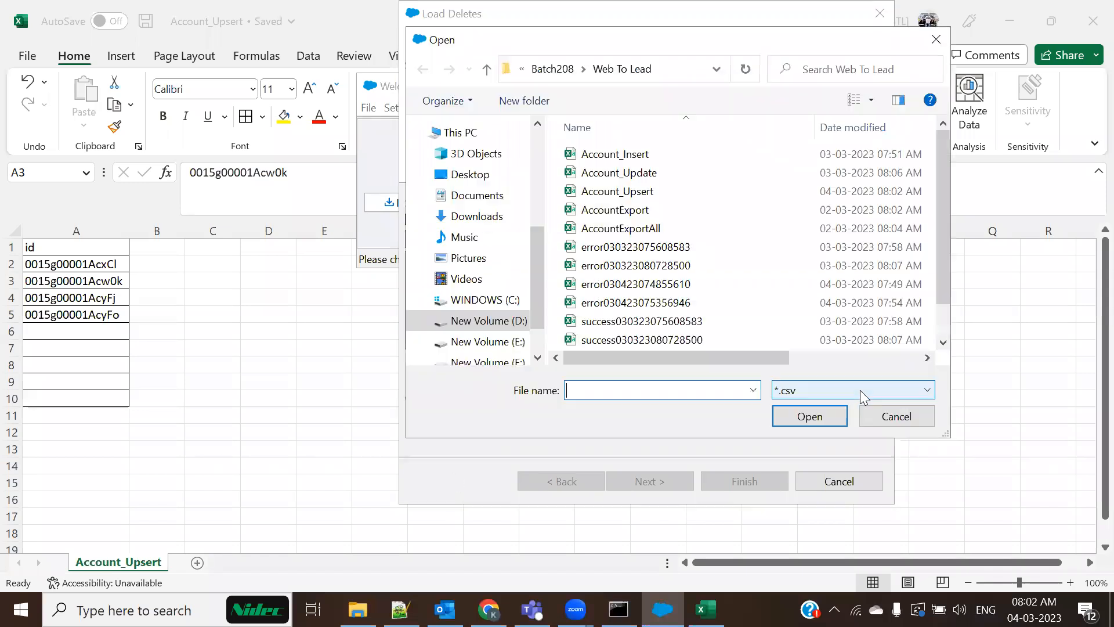
left_click(635, 197)
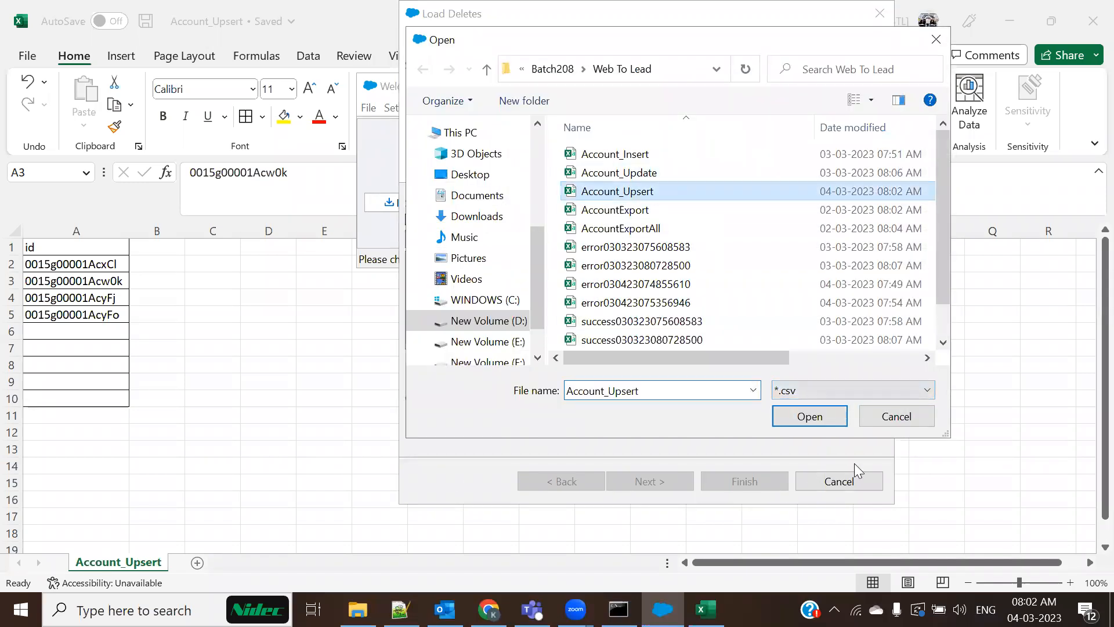
left_click(833, 418)
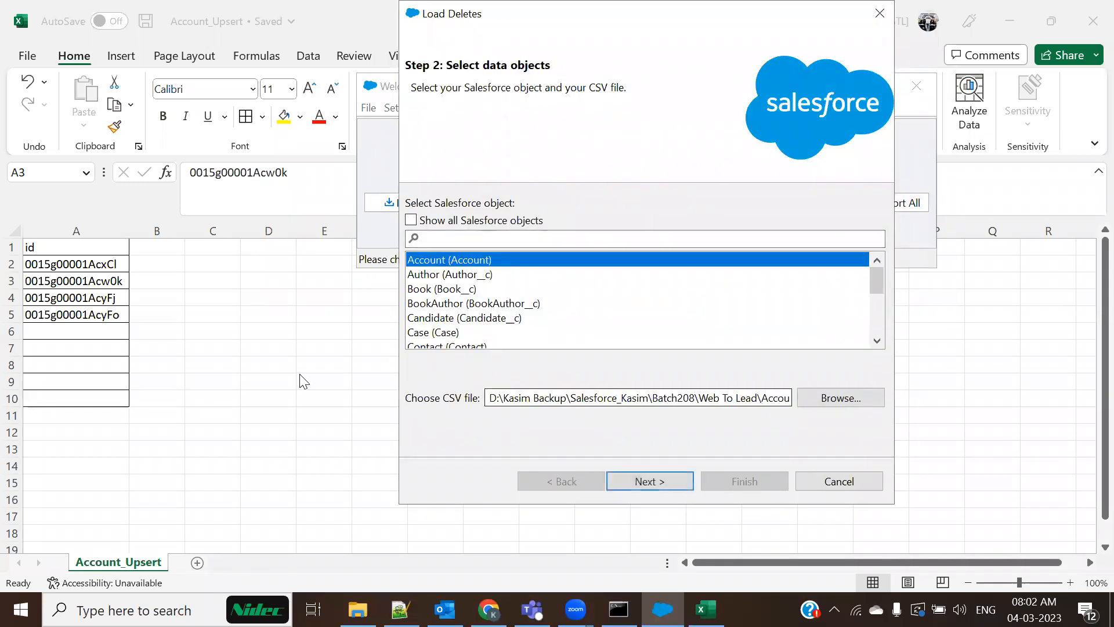
left_click(644, 482)
left_click(285, 147)
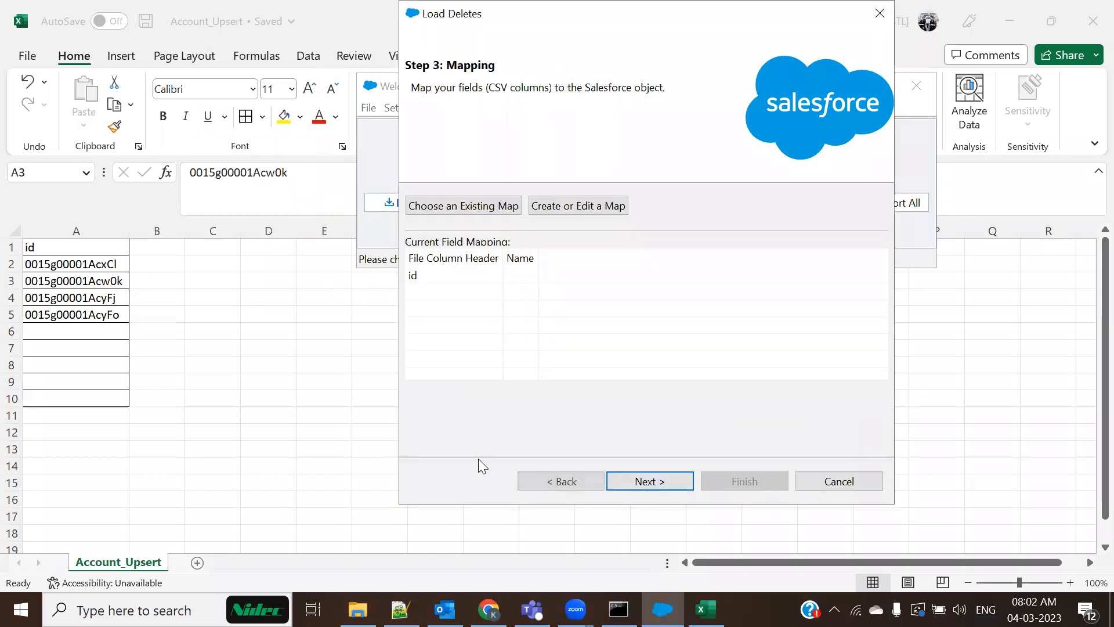
left_click(563, 206)
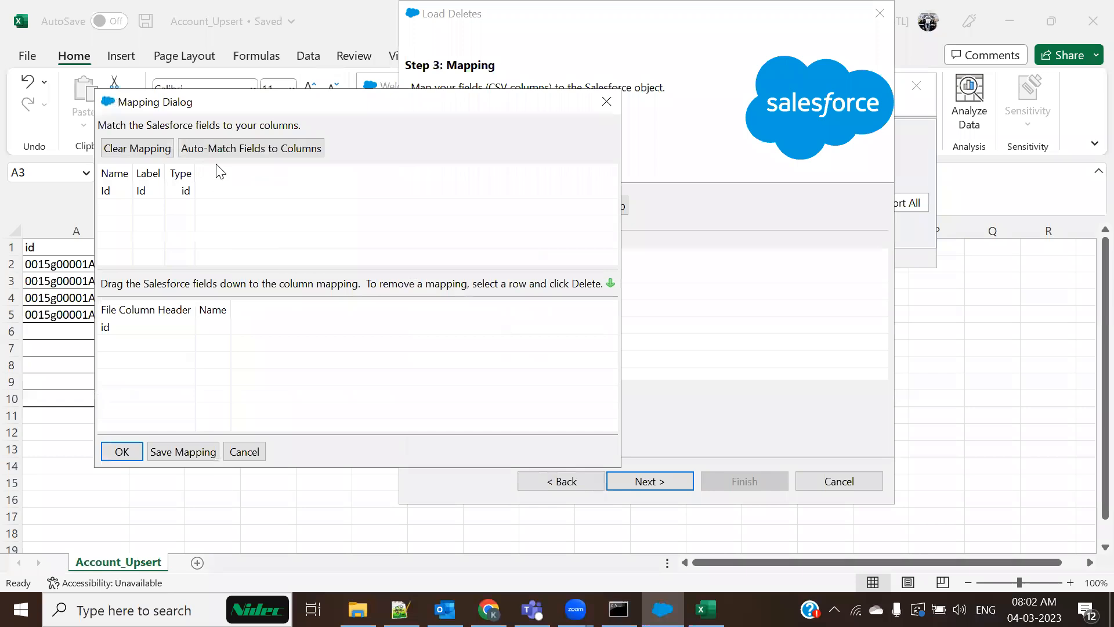
left_click(252, 148)
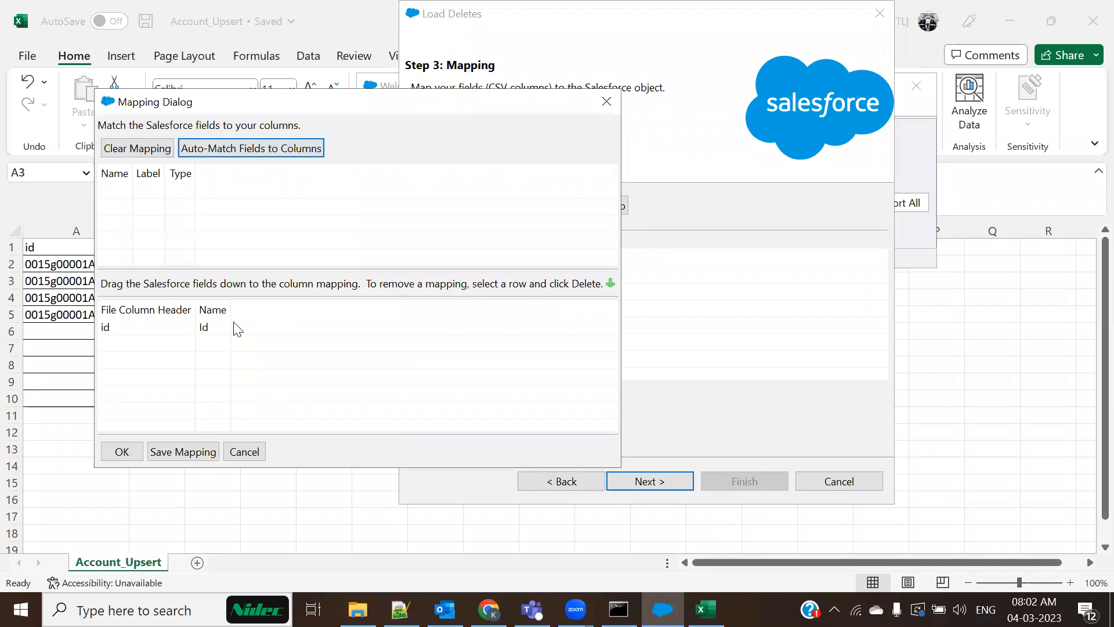
left_click(123, 452)
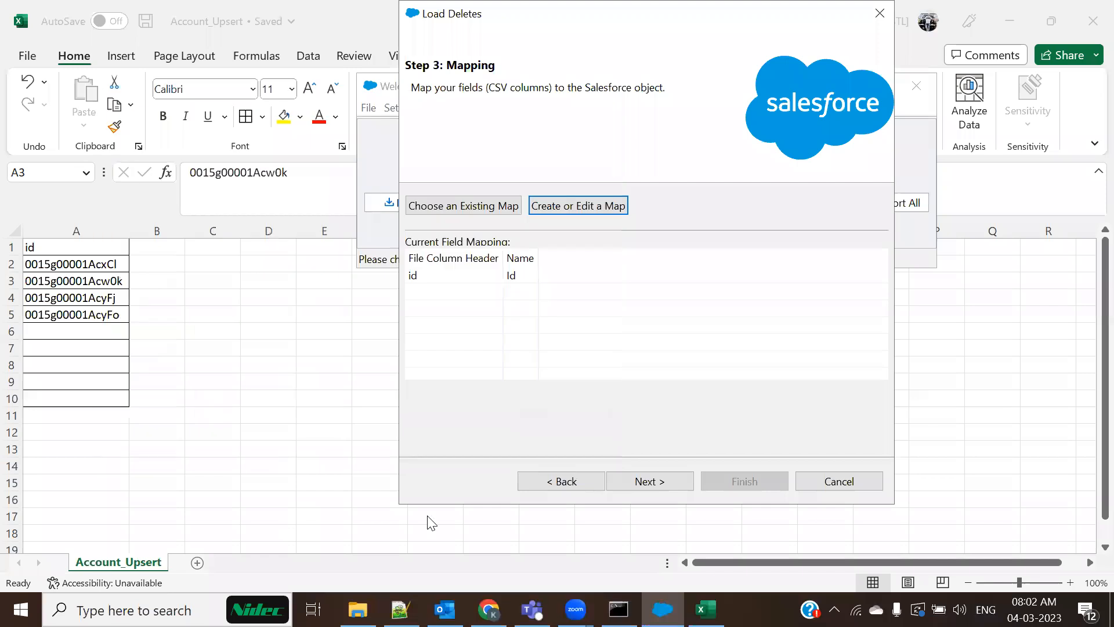
Run the delete and accept both warnings; it finishes with 0 successes and 4 errors
left_click(640, 484)
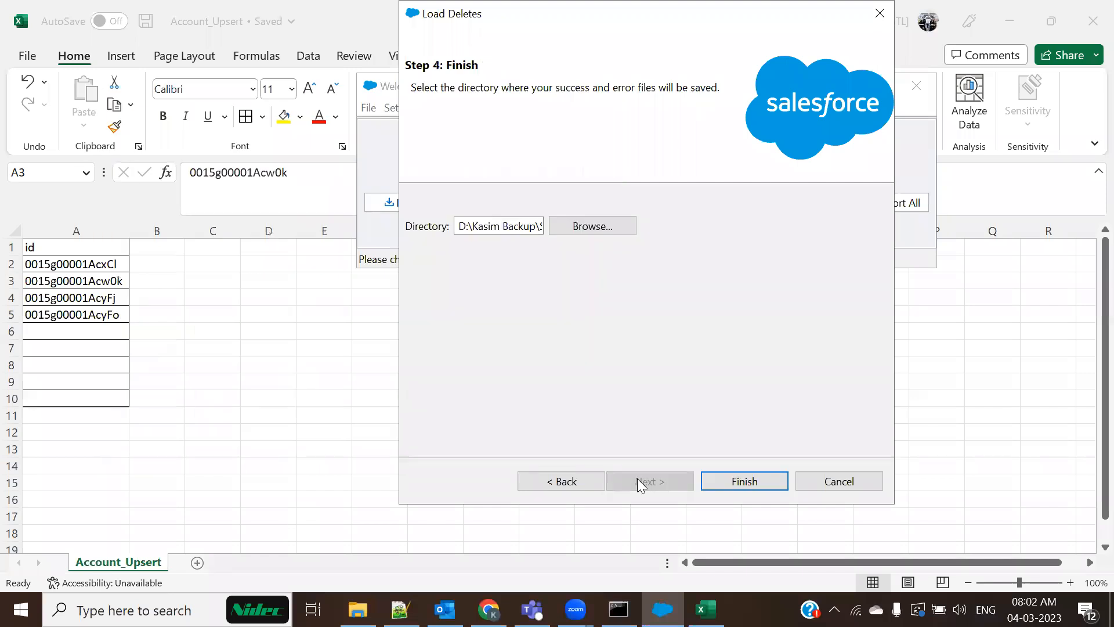
left_click(734, 480)
left_click(622, 378)
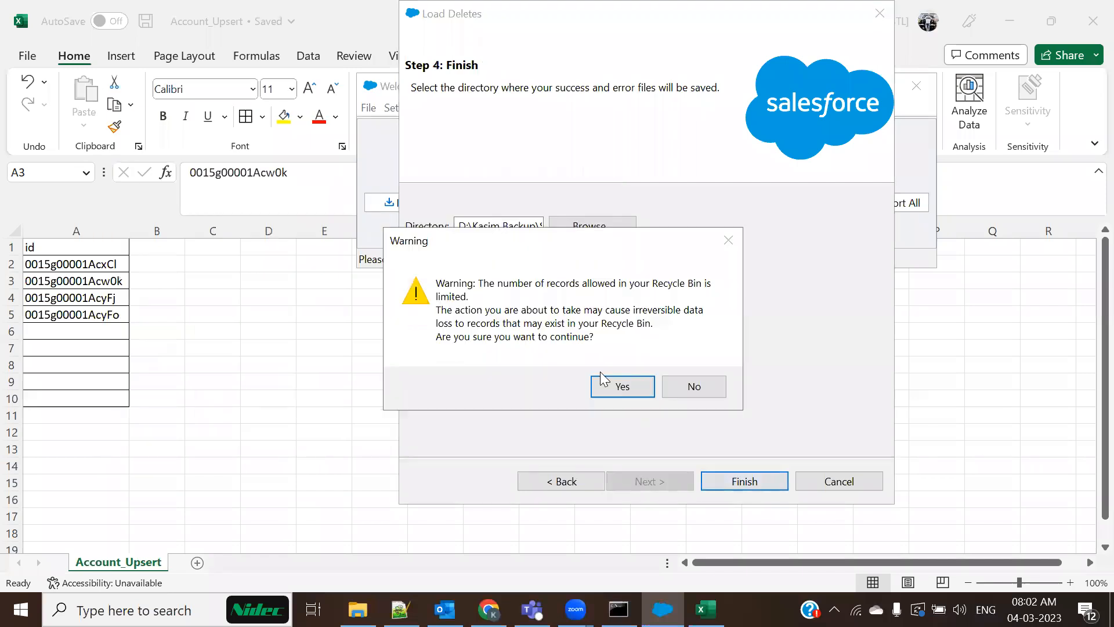
left_click(611, 389)
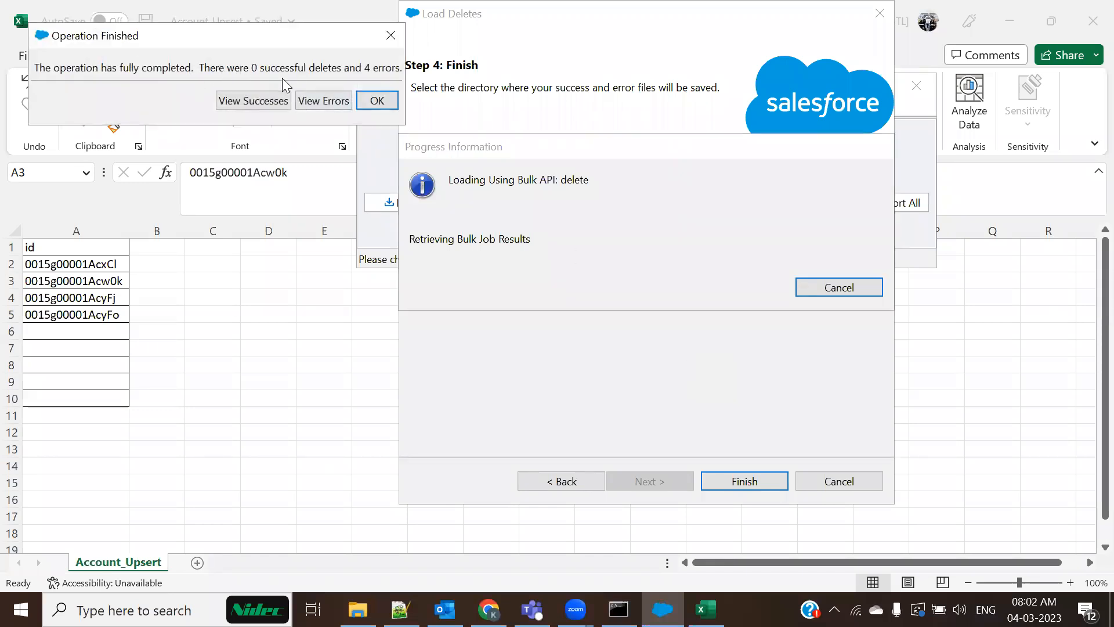
left_click(378, 102)
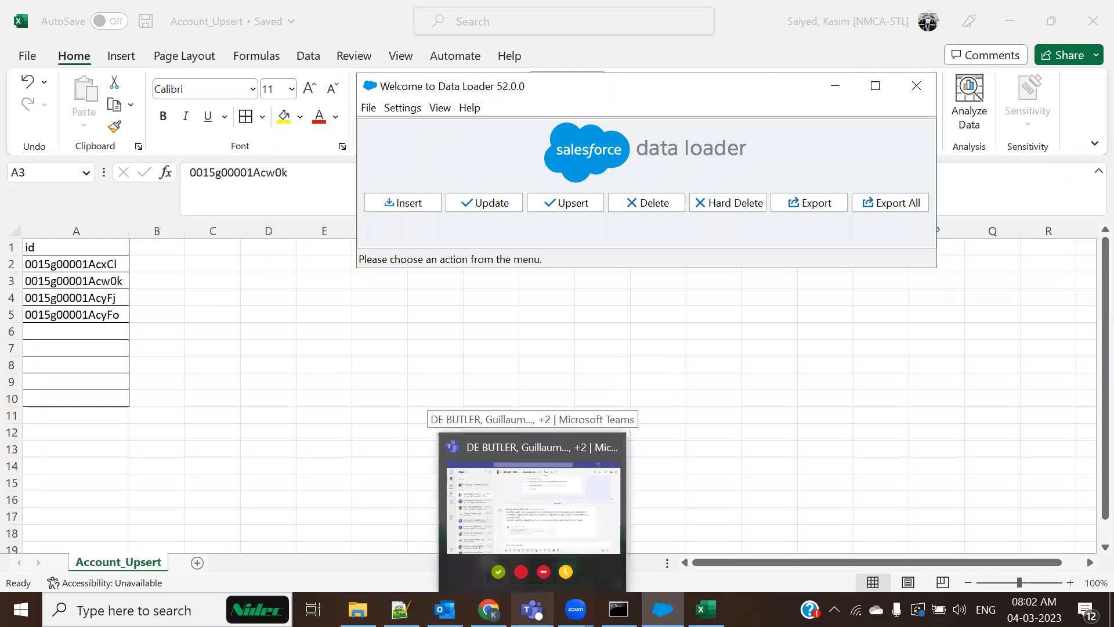
Set up a new Account delete from Account_Upsert.csv with id auto-mapped to Id
left_click(655, 208)
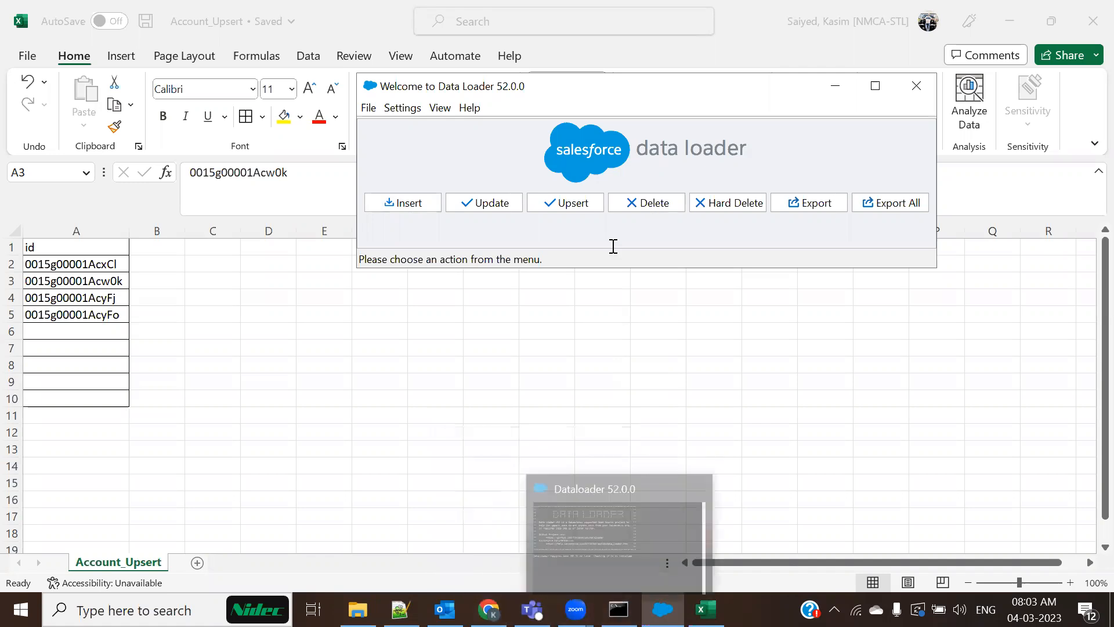
left_click(472, 263)
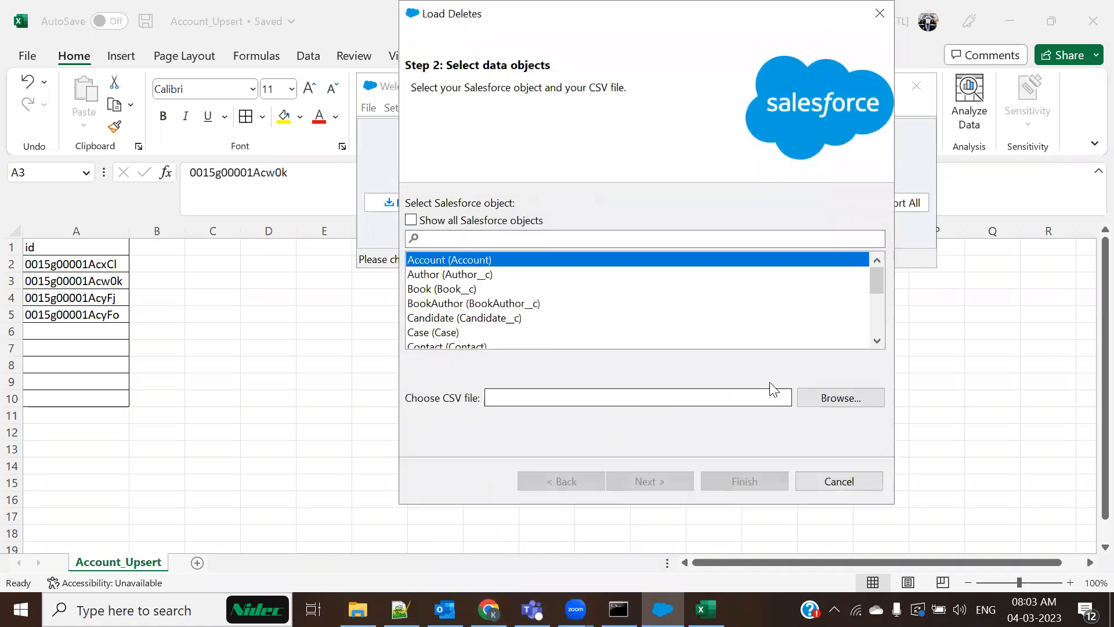
left_click(840, 397)
left_click(638, 190)
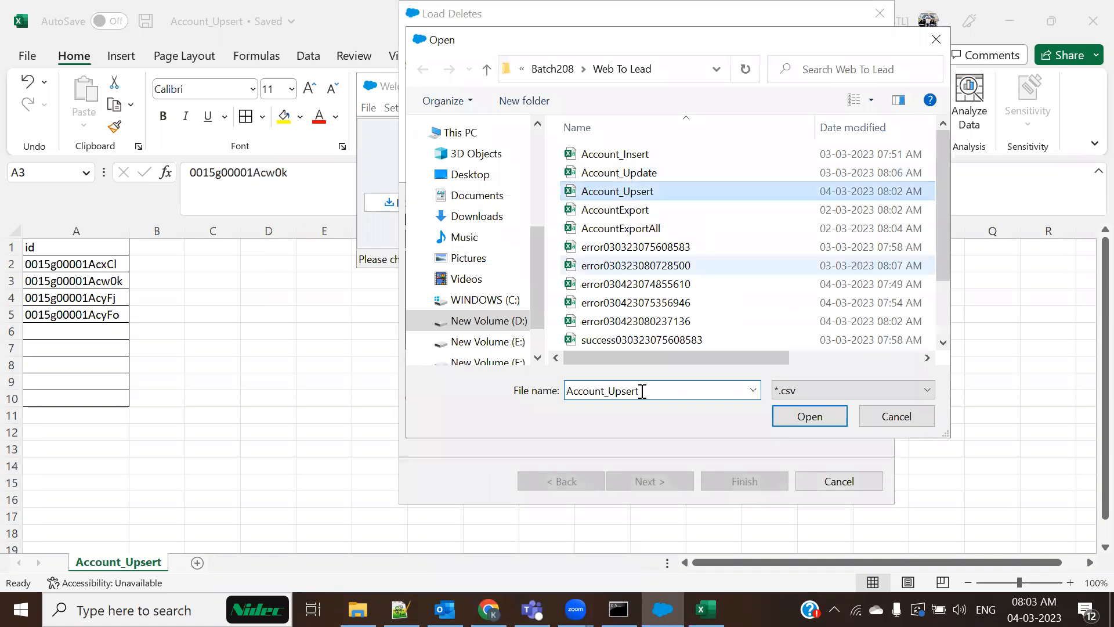
left_click(788, 415)
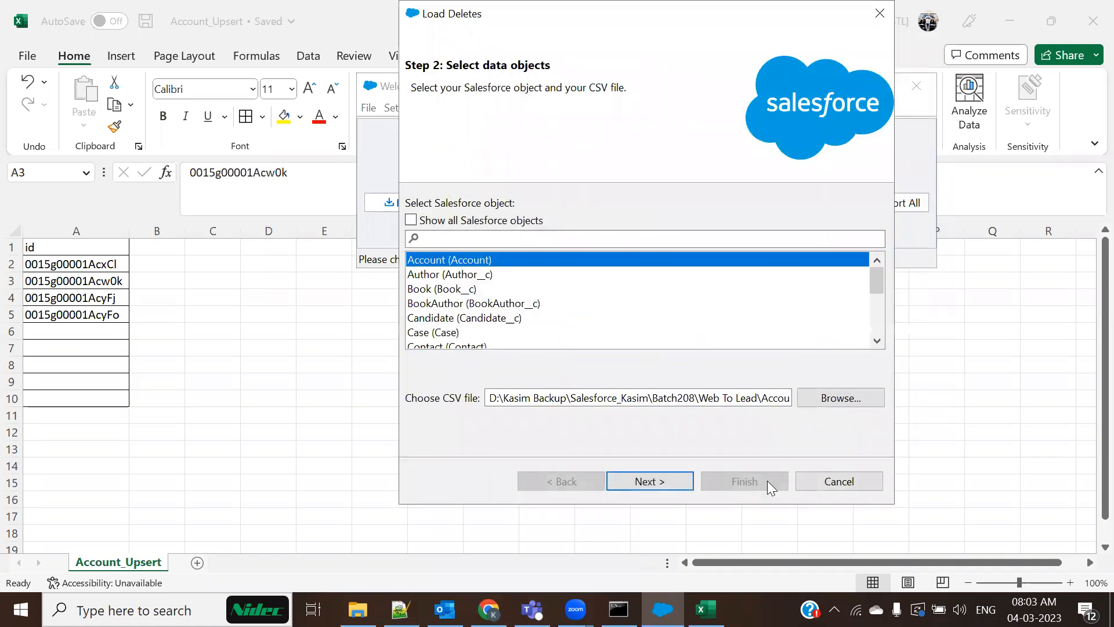
left_click(662, 482)
left_click(286, 152)
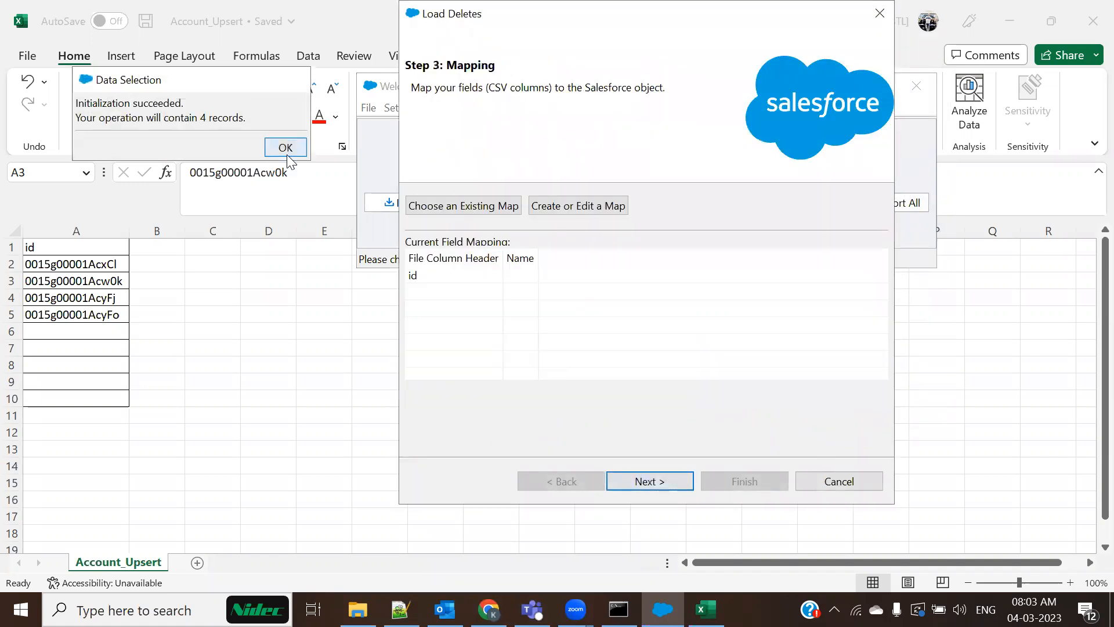
left_click(573, 201)
left_click(251, 150)
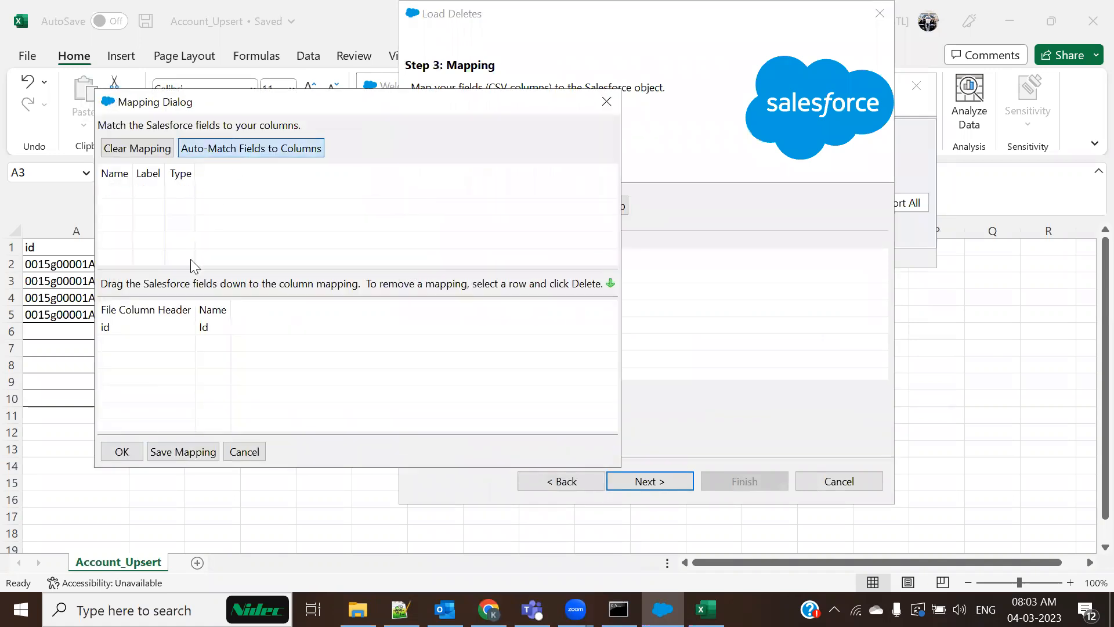
left_click(112, 453)
Run the delete and open the error file full-size, showing DELETE_FAILED for associated cases
left_click(667, 482)
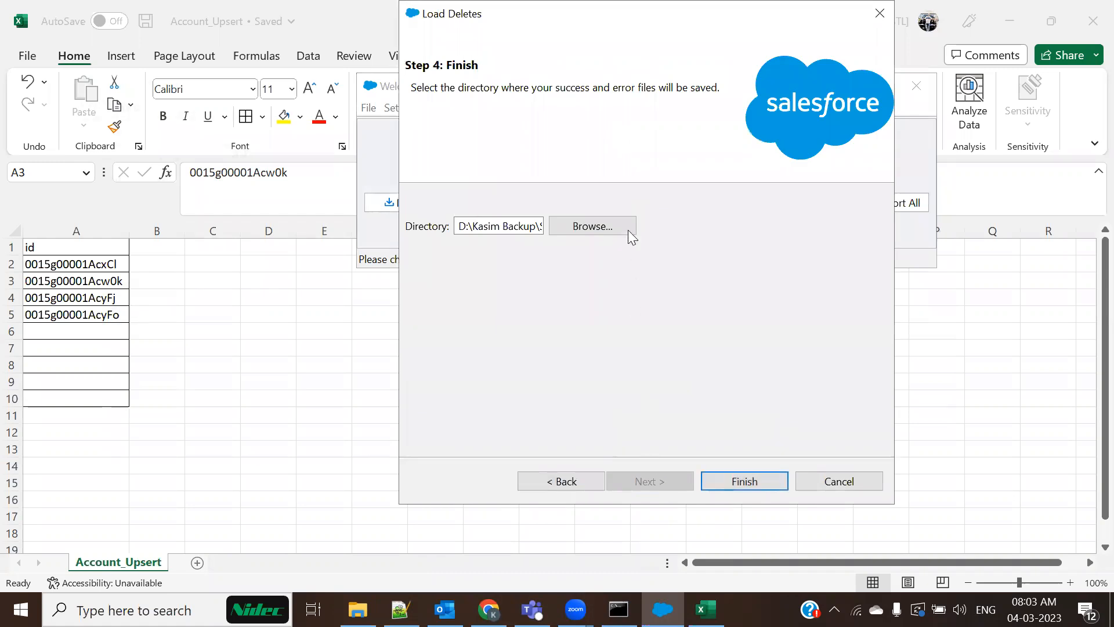
left_click(764, 482)
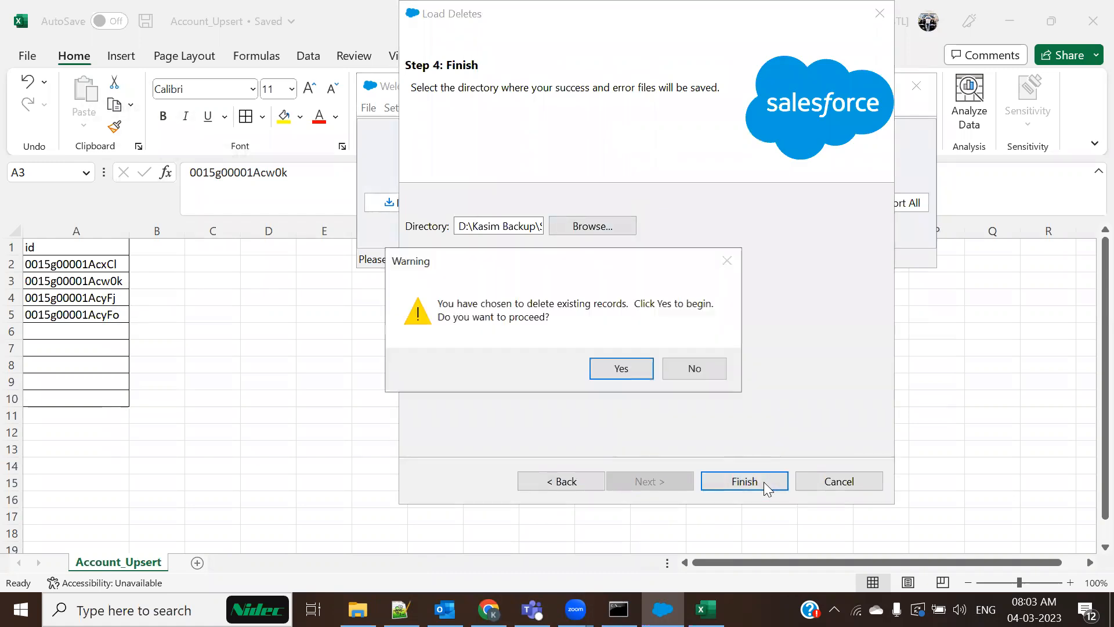
left_click(609, 370)
left_click(609, 387)
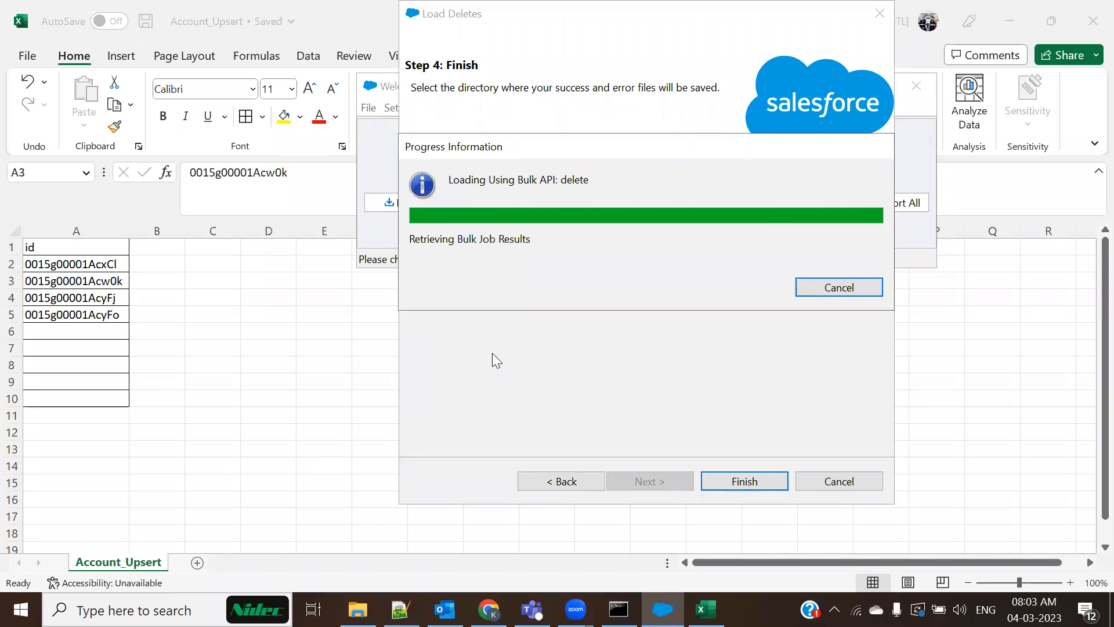
left_click(318, 103)
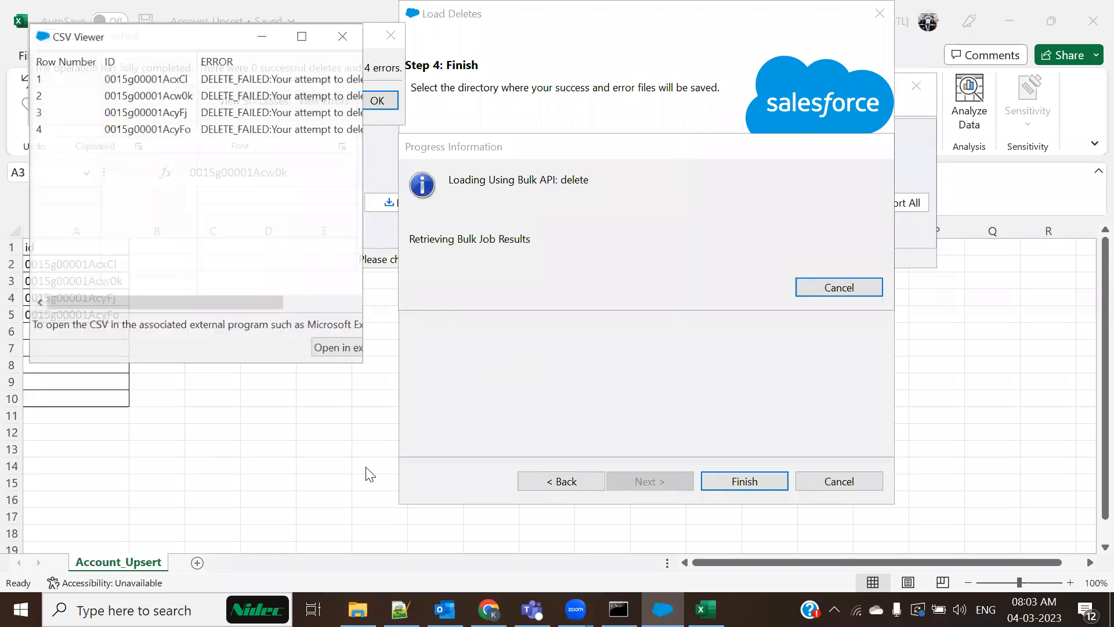
left_click(303, 28)
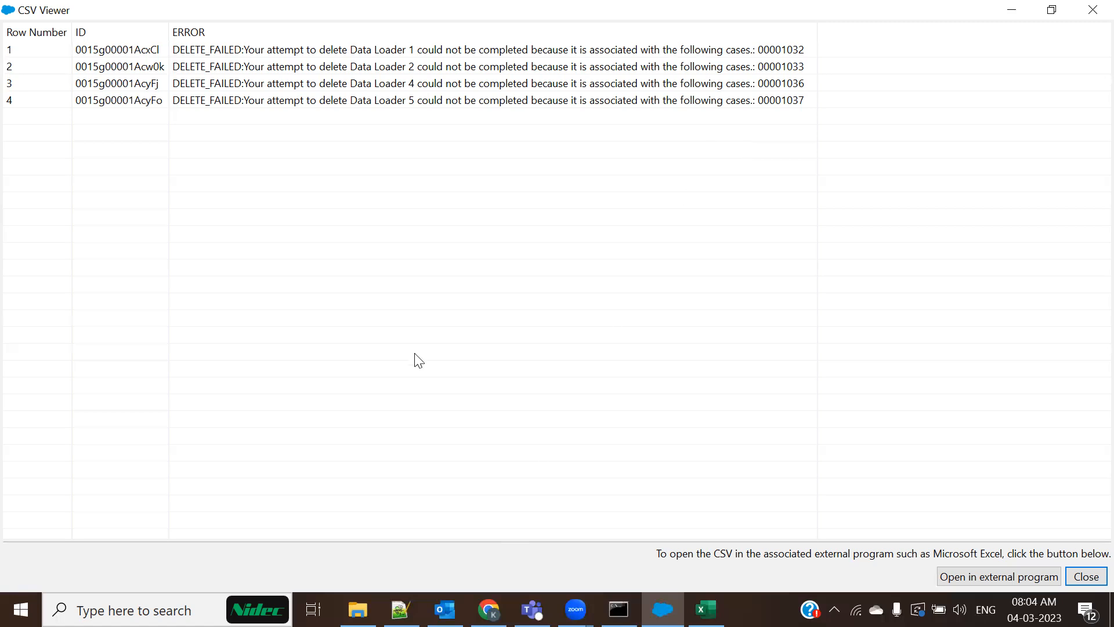
Leave the delete-error viewer for the Data Loader 1 account, whose linked case 00001032 blocks deletion
key("alt+Tab")
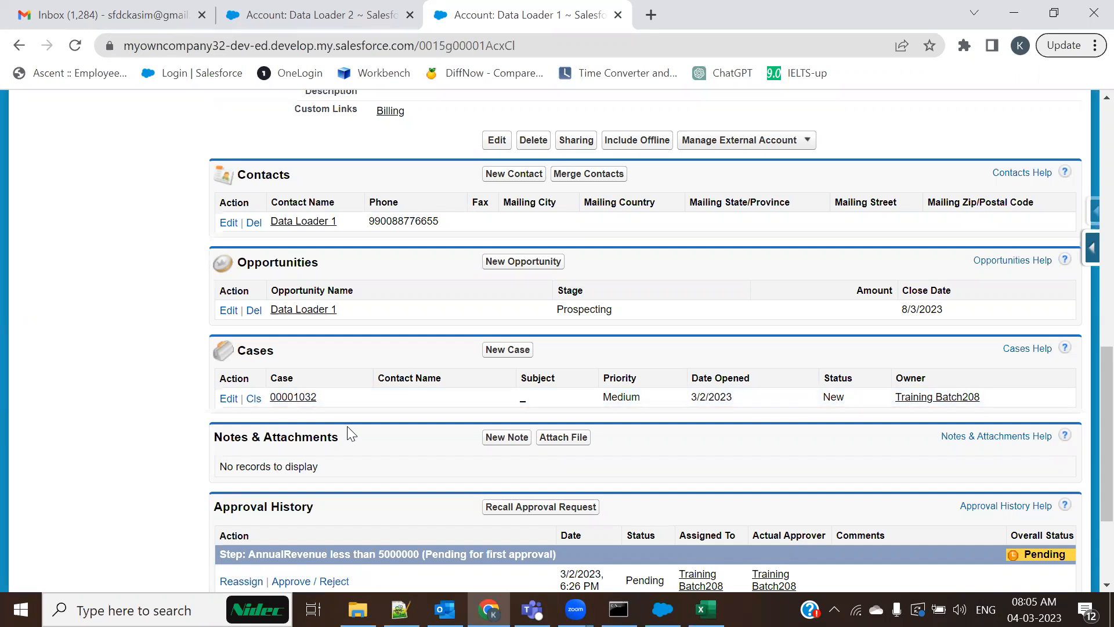
Go to the Accounts home, close the Data Loader 2 account page and show All Accounts
scroll(348, 433, "up", 1)
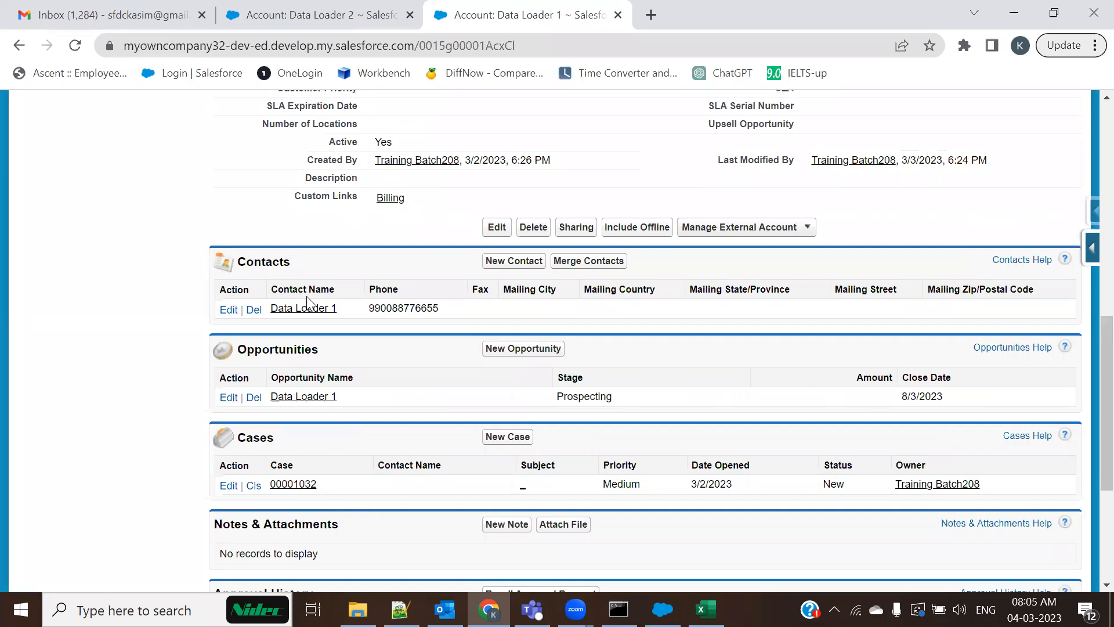
mouse_move(288, 21)
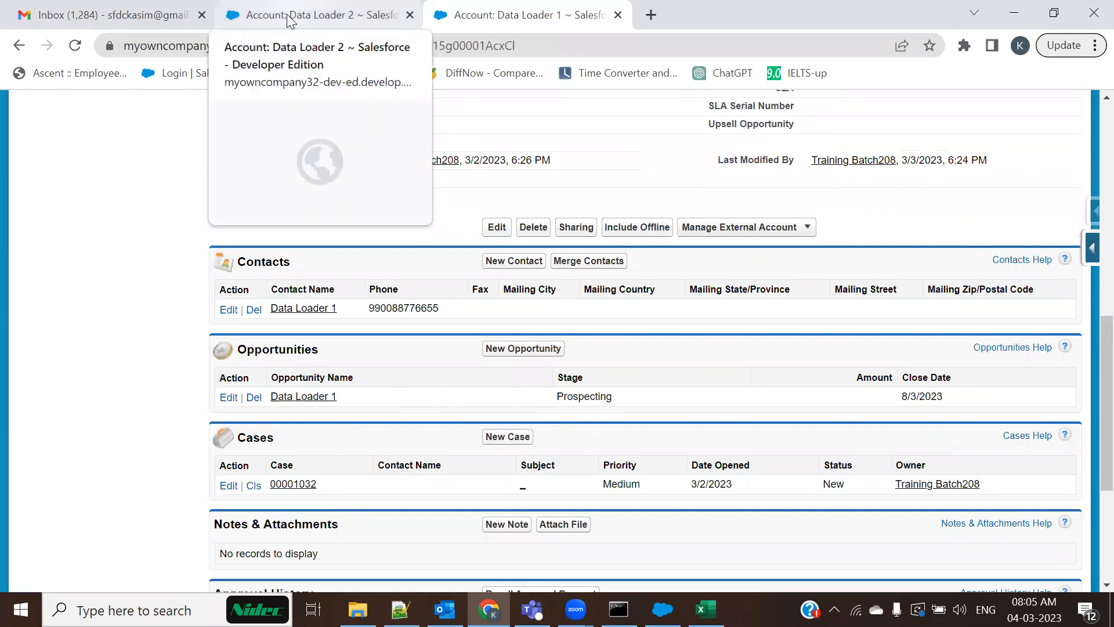
scroll(127, 155, "up", 3)
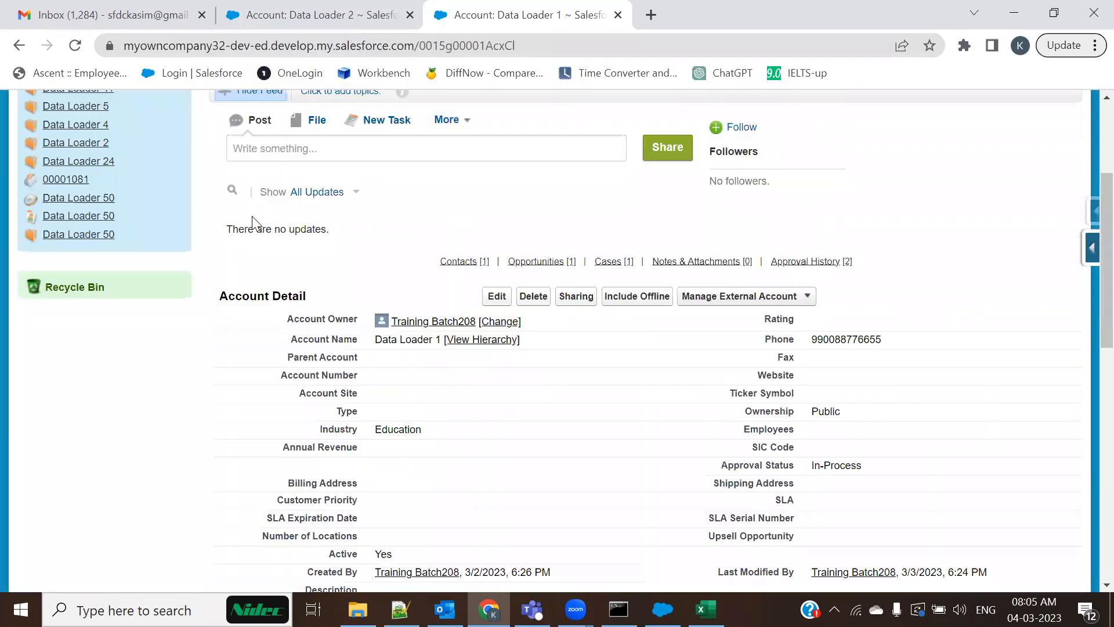
left_click(119, 156)
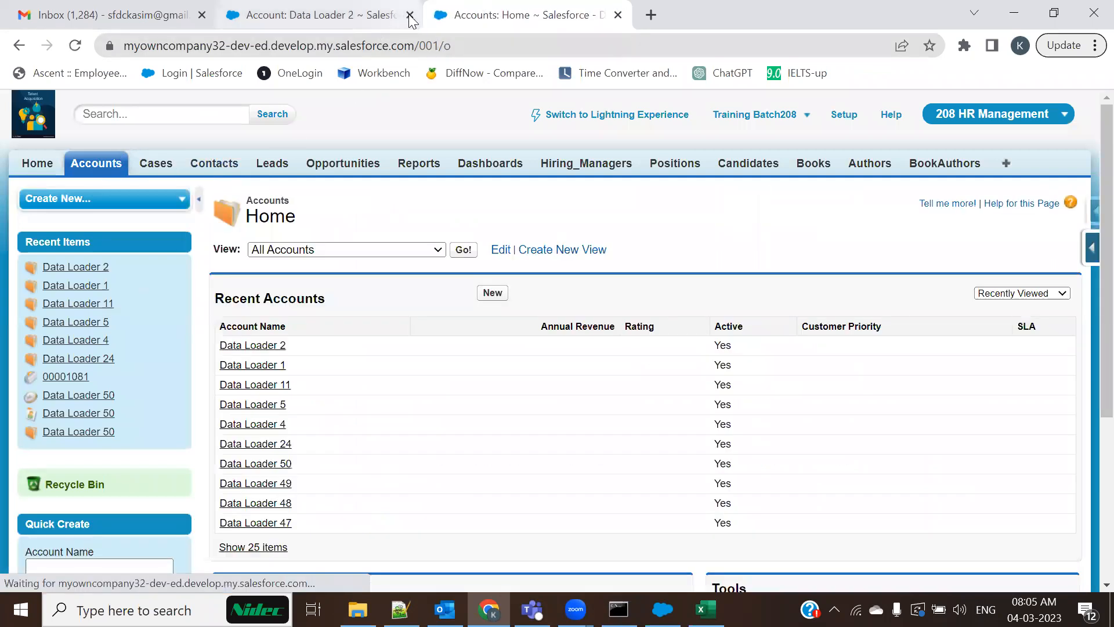
left_click(411, 16)
left_click(463, 251)
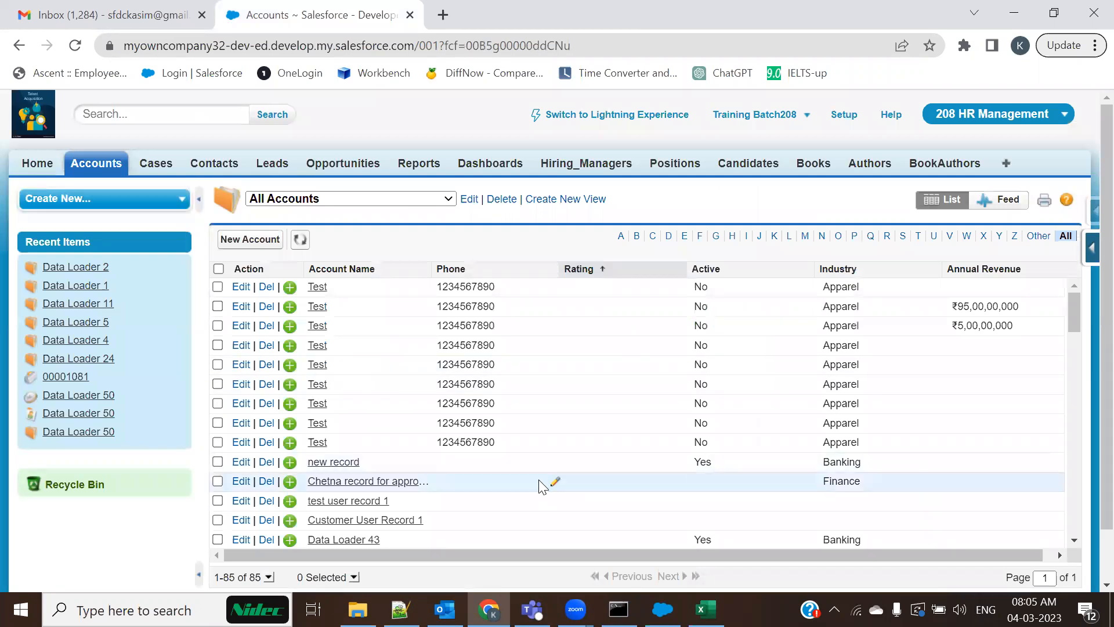
Open Cases home in a new tab and launch Salesforce Inspector's Data Export for Case
left_click(156, 167, "ctrl")
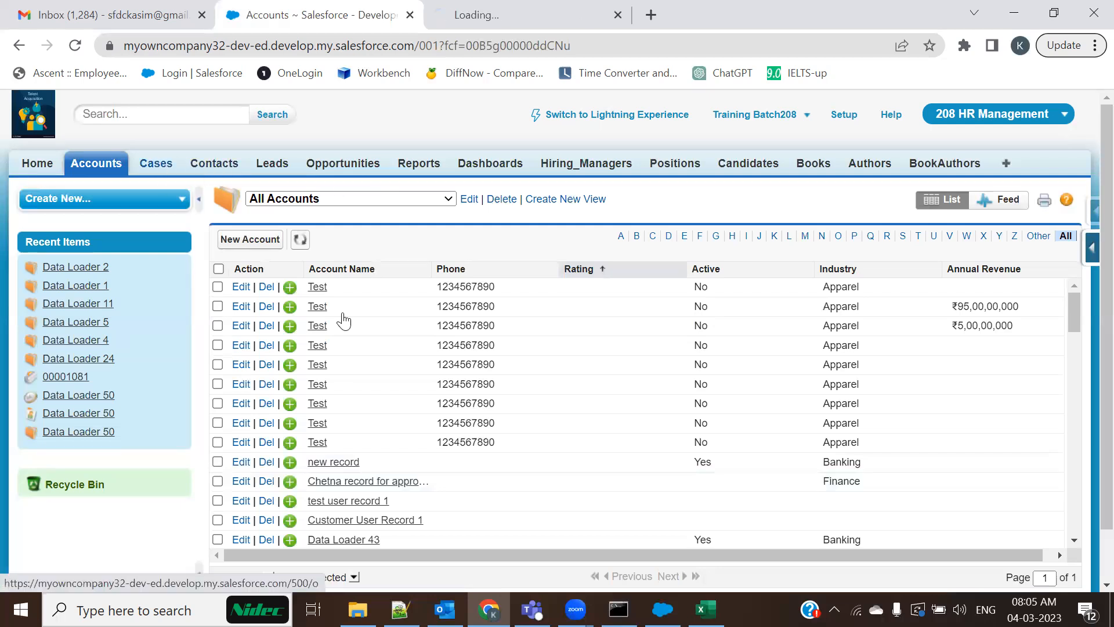
key("ctrl+Tab")
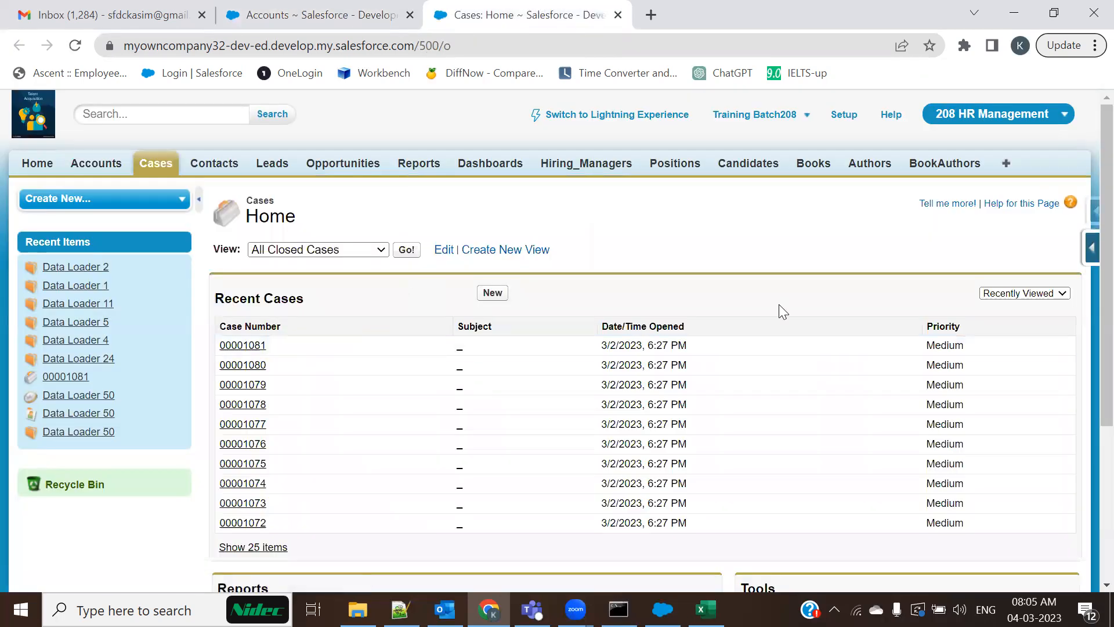
mouse_move(1086, 248)
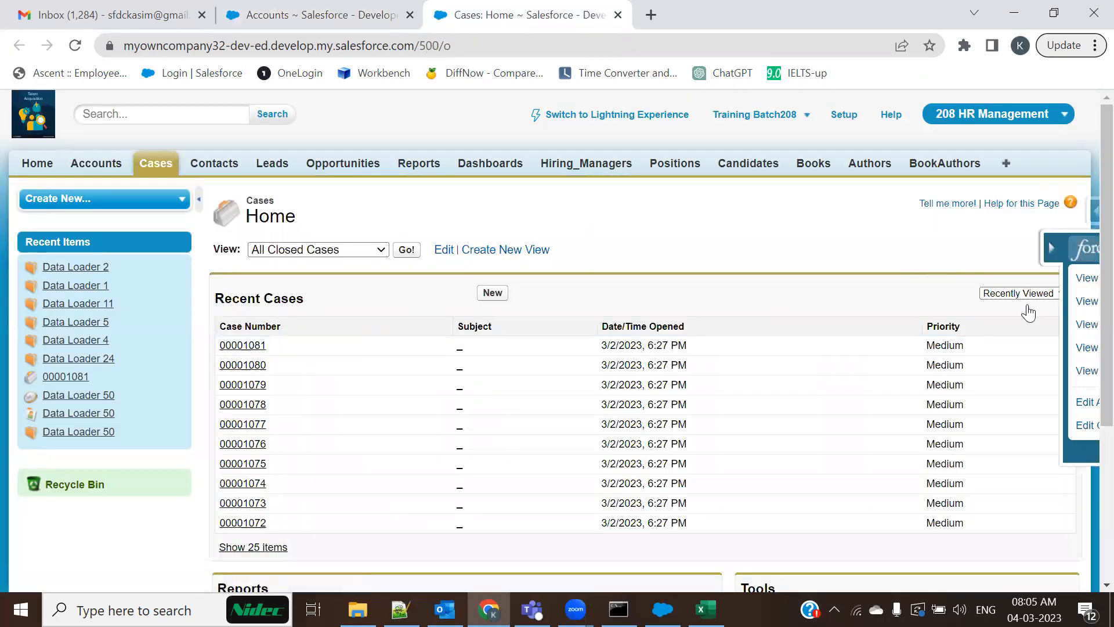
left_click(1092, 210)
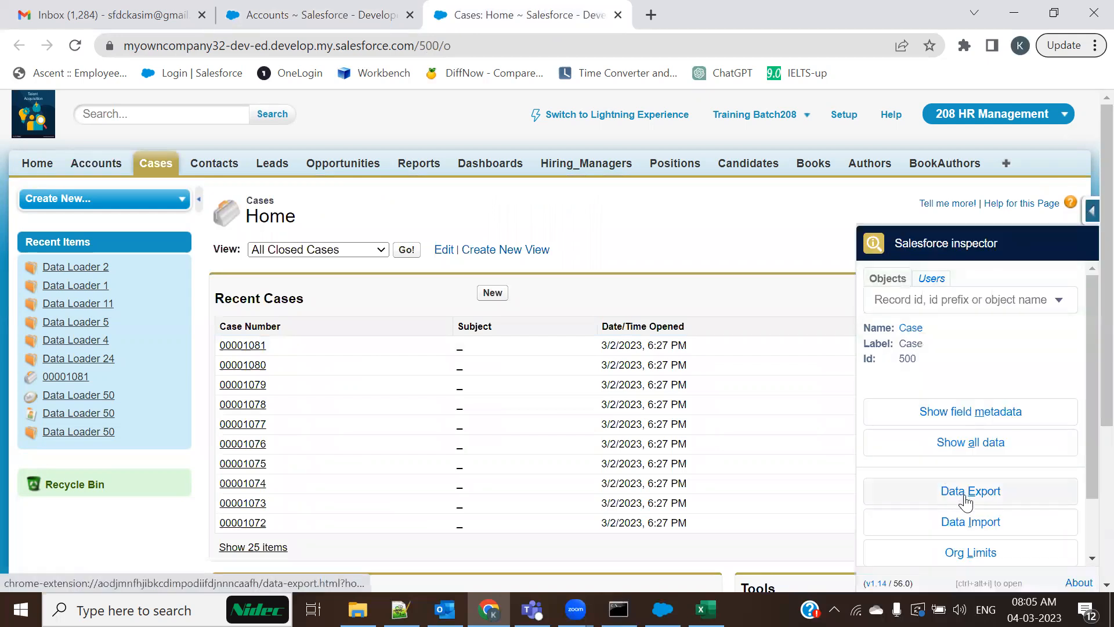
left_click(964, 498, "ctrl")
Replace the old query with a case query selecting id and Account.Name
left_click(728, 12)
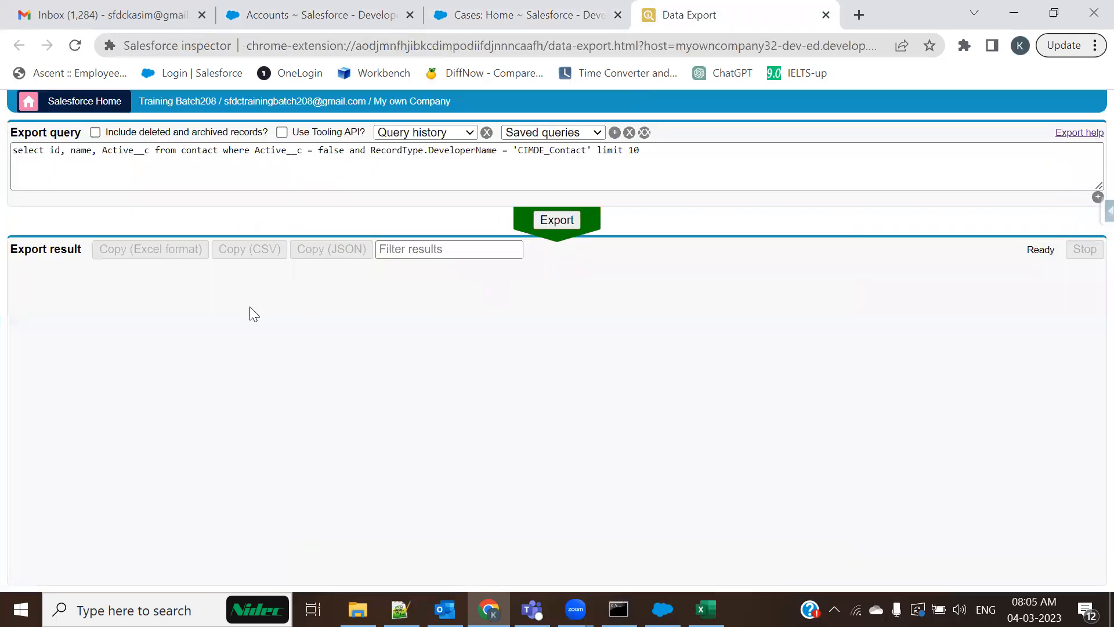
left_click(756, 159)
key("ctrl+a")
type("se")
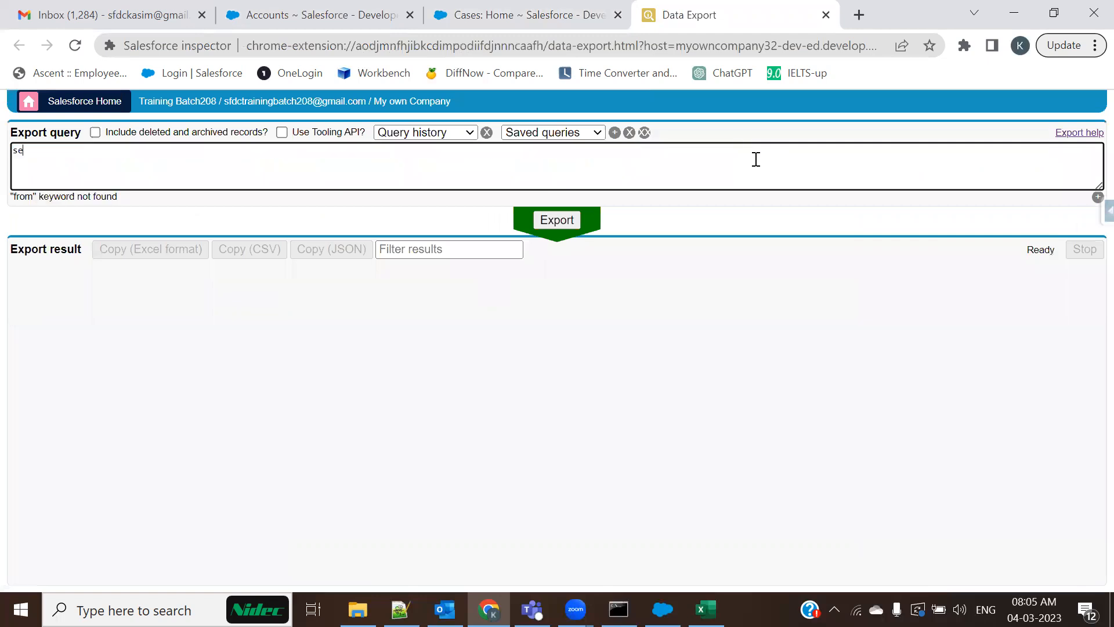
type("lect Id")
key("BackSpace")
key("BackSpace")
type("from case")
key("ctrl+Left")
key("ctrl+Left")
type("id, ")
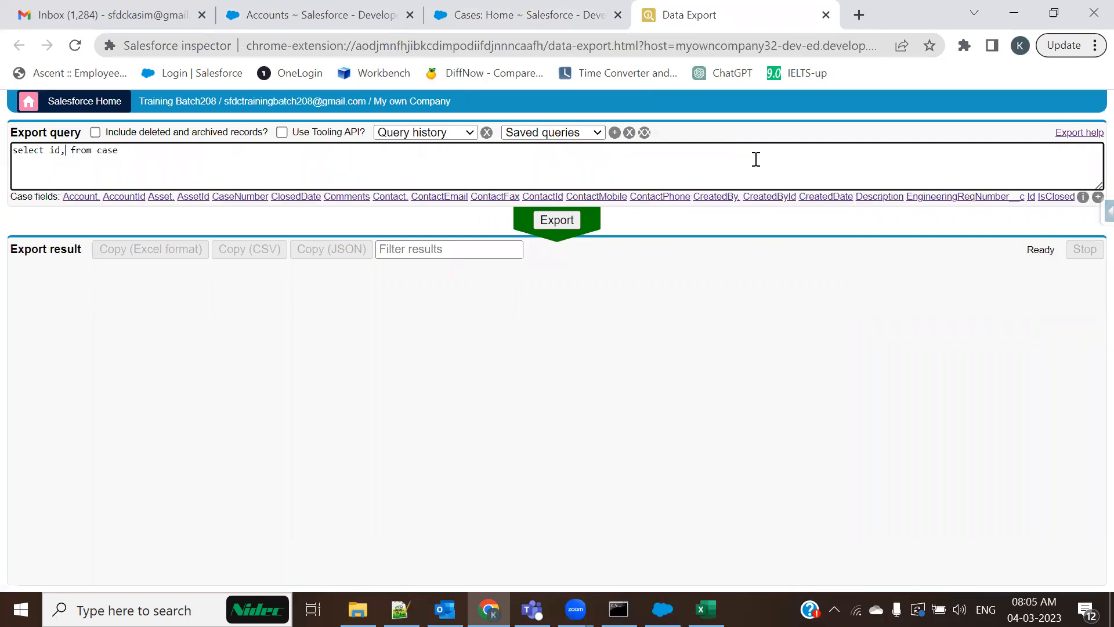
type("name")
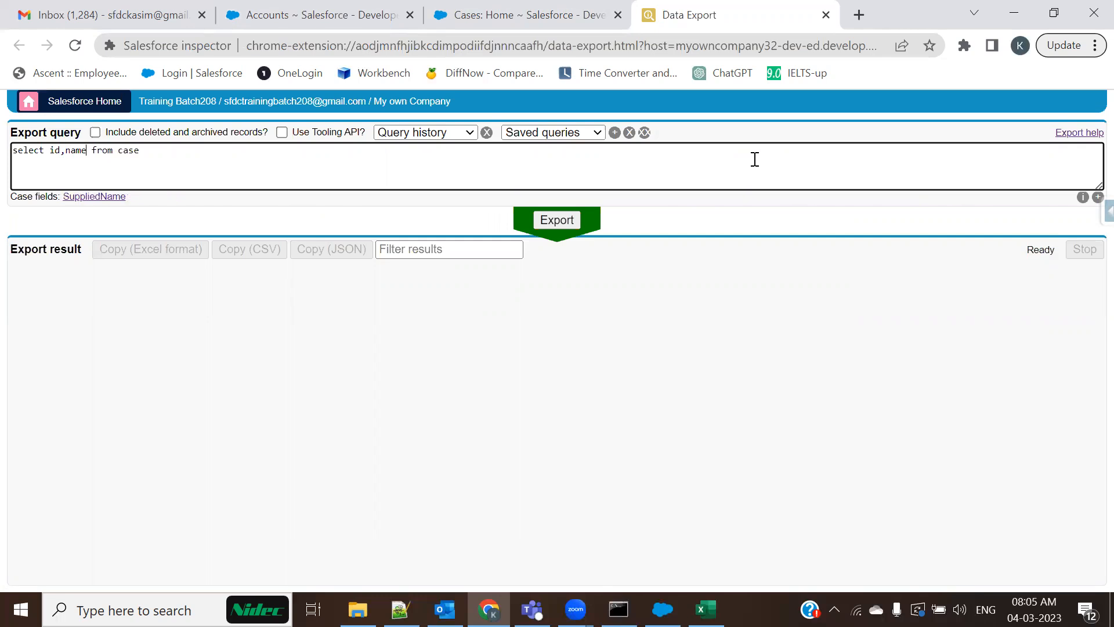
key("BackSpace")
key("BackSpace")
key("BackSpace")
key("BackSpace")
type("acc")
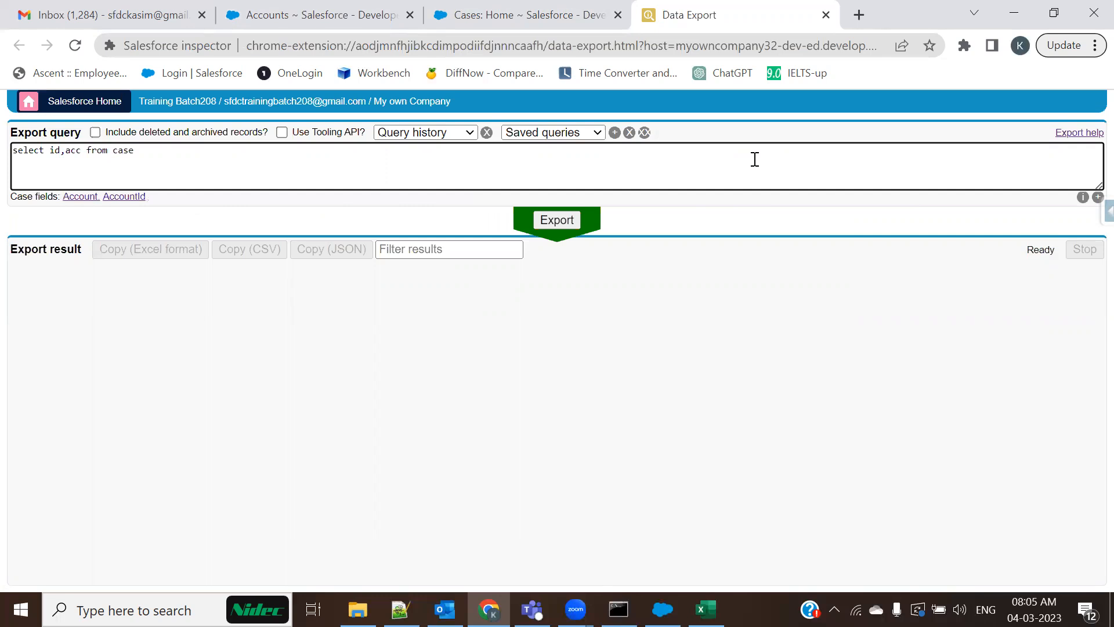
left_click(87, 198)
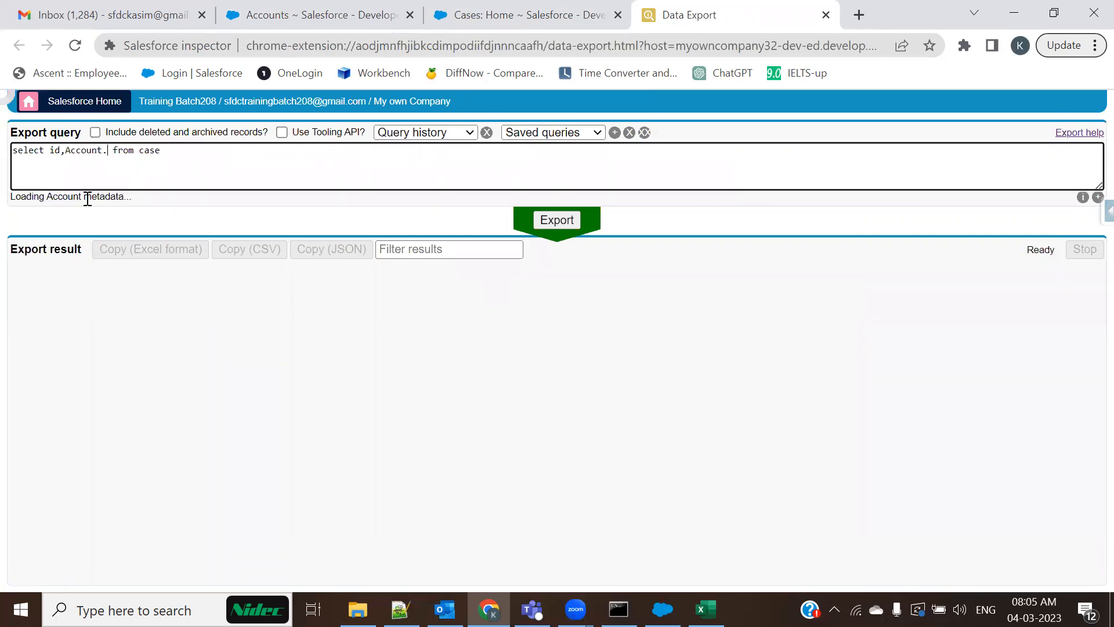
type("na")
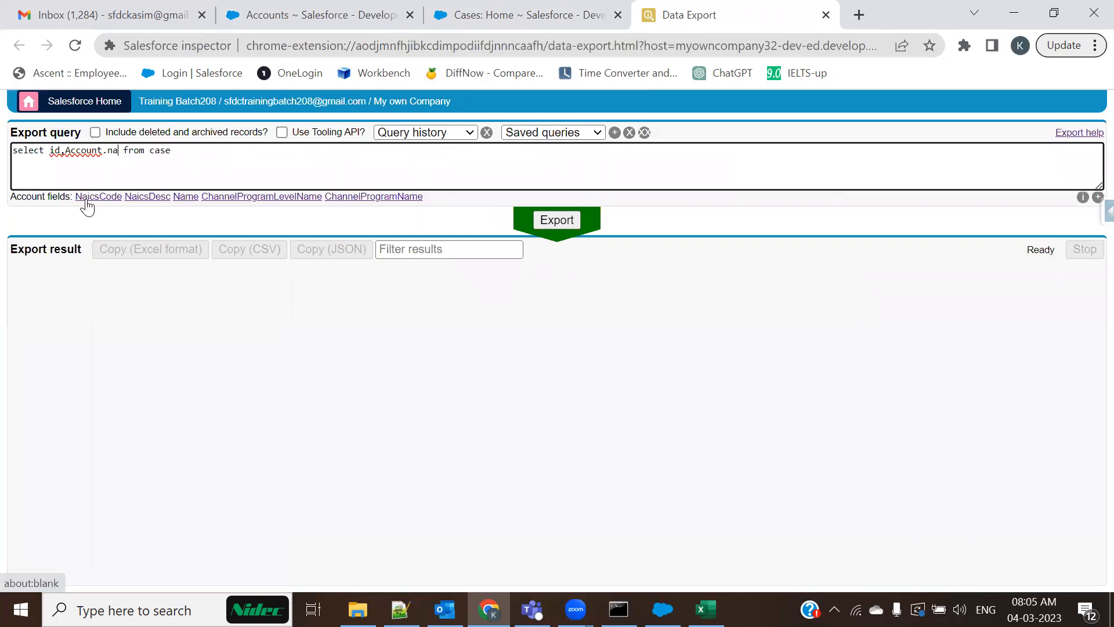
left_click(187, 198)
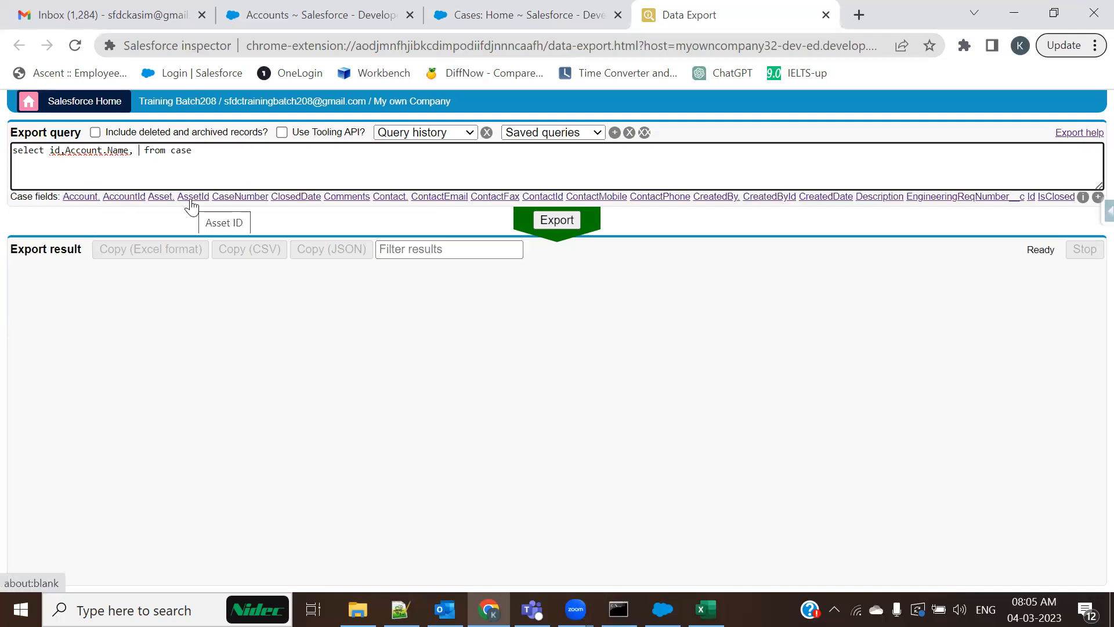
key("BackSpace")
key("BackSpace")
Add the filter 'from case where AccountId = null' and run the export
type("from case where ac")
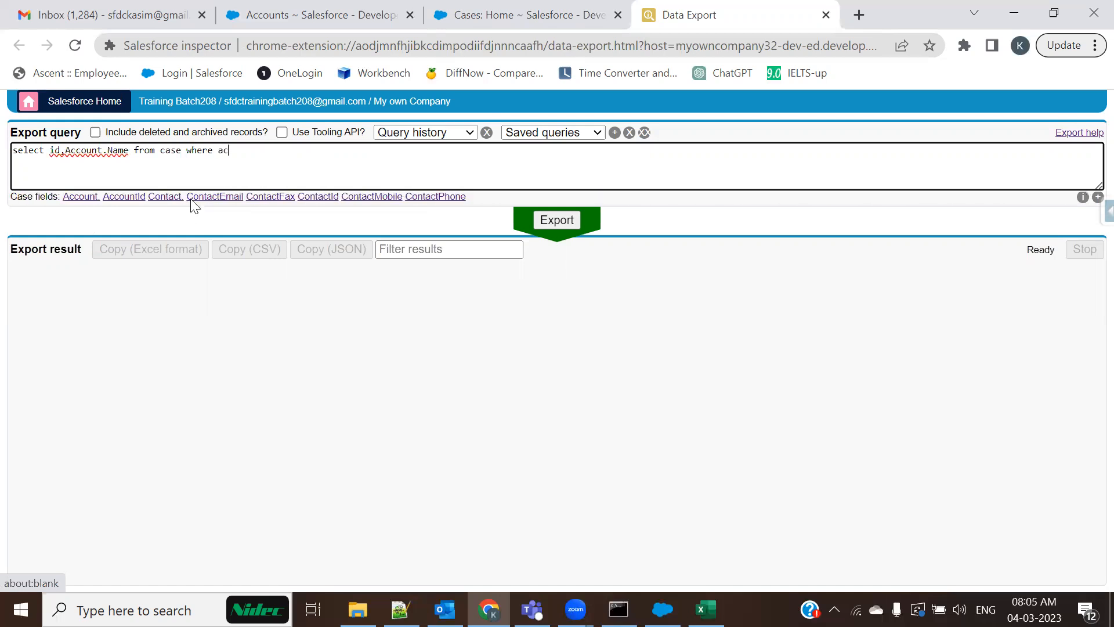
type("cou")
left_click(140, 198)
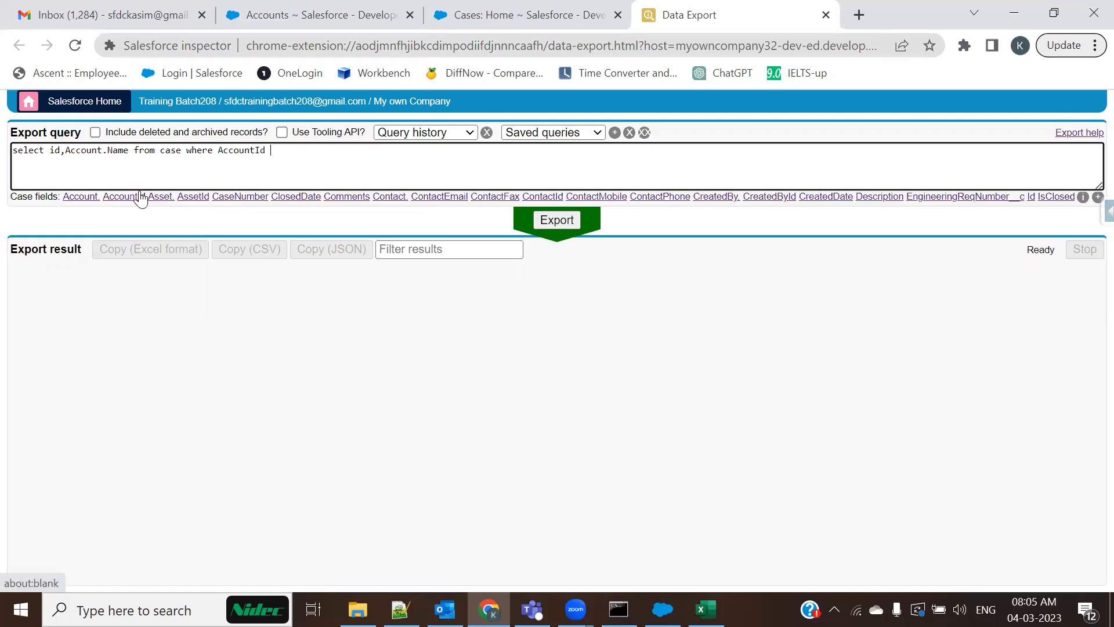
type("= null")
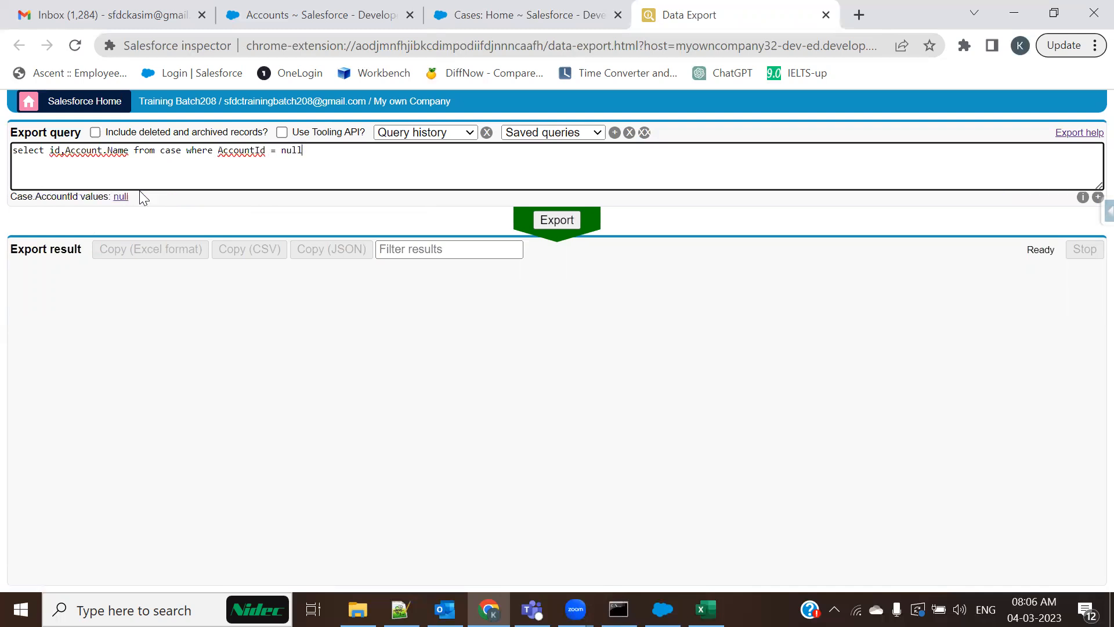
left_click(554, 220)
Rerun with quoted then unquoted Null; no cases are returned, then go back to Cases home
double_click(292, 151)
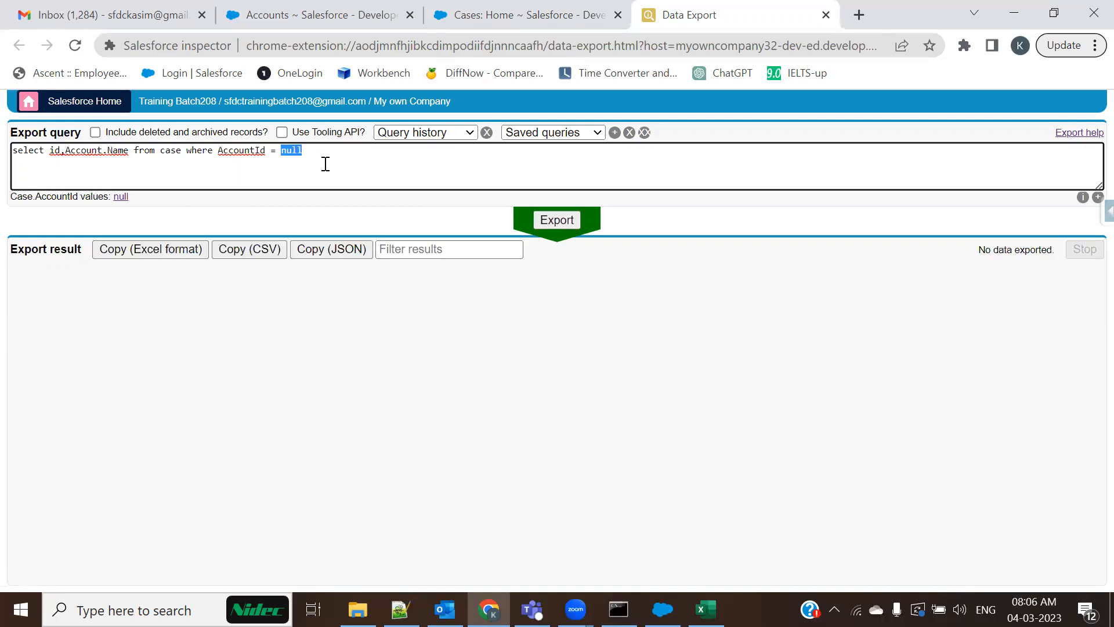
type("''")
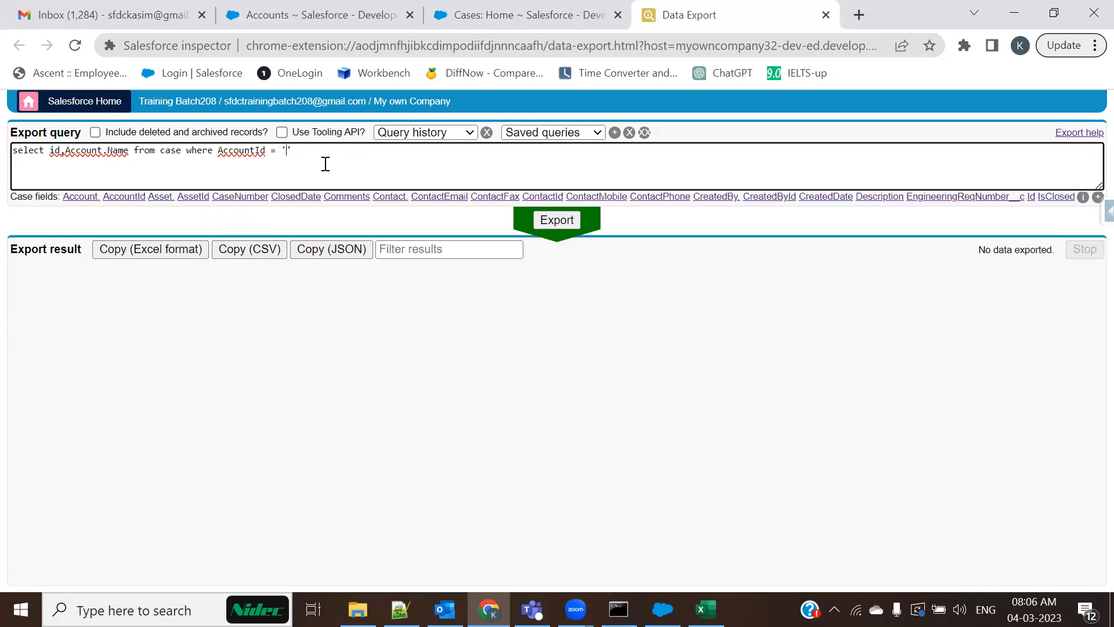
type("Null")
left_click(553, 215)
left_click(348, 152)
key("BackSpace")
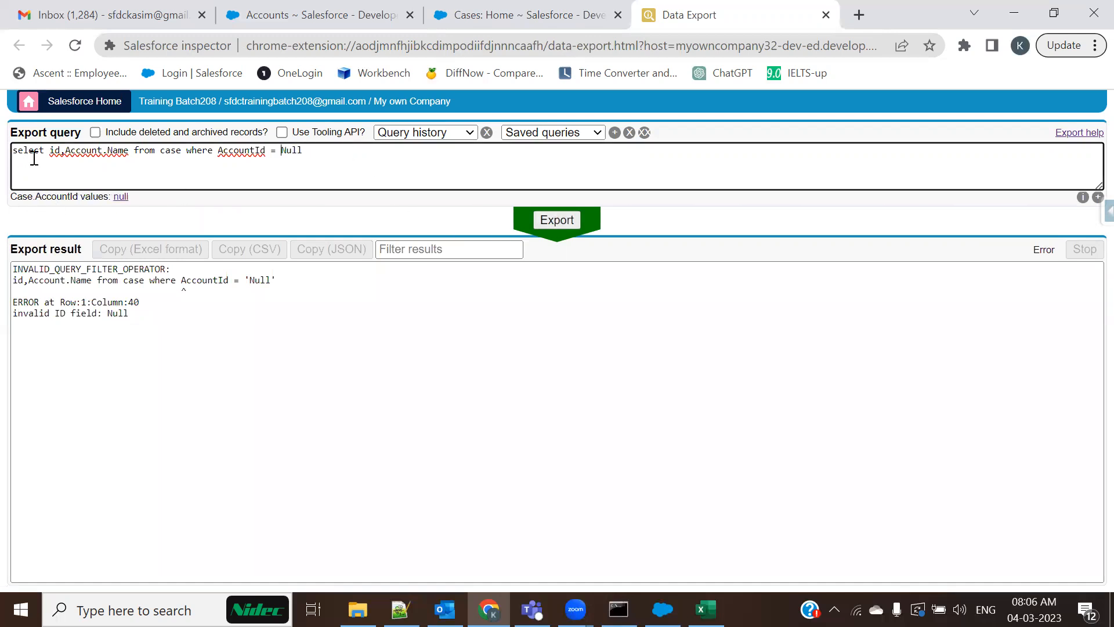
left_click(68, 151)
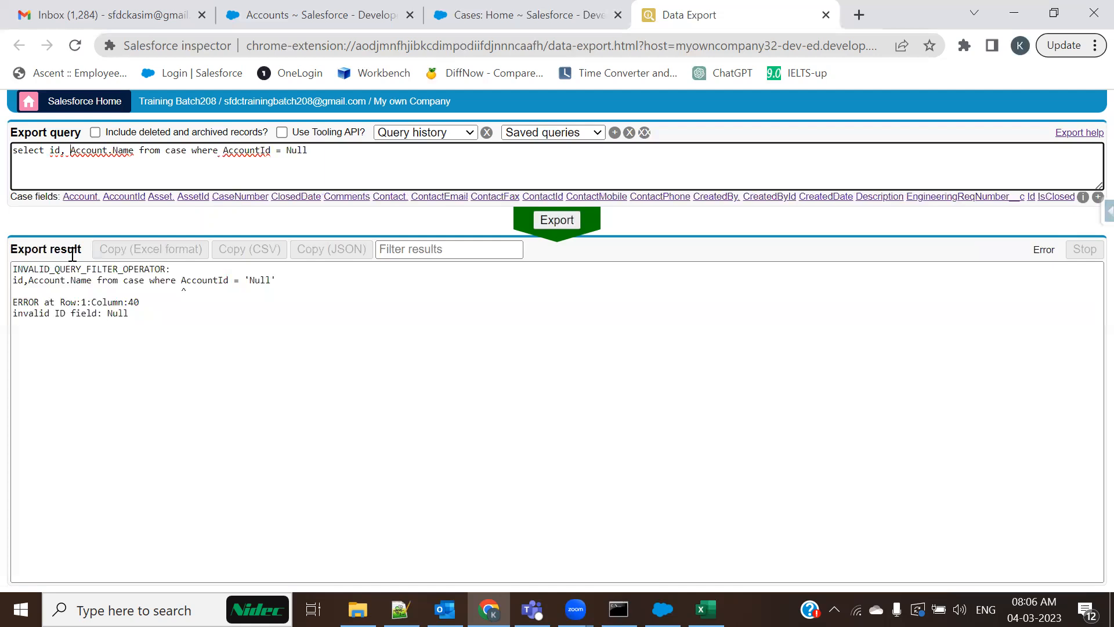
left_click(136, 151)
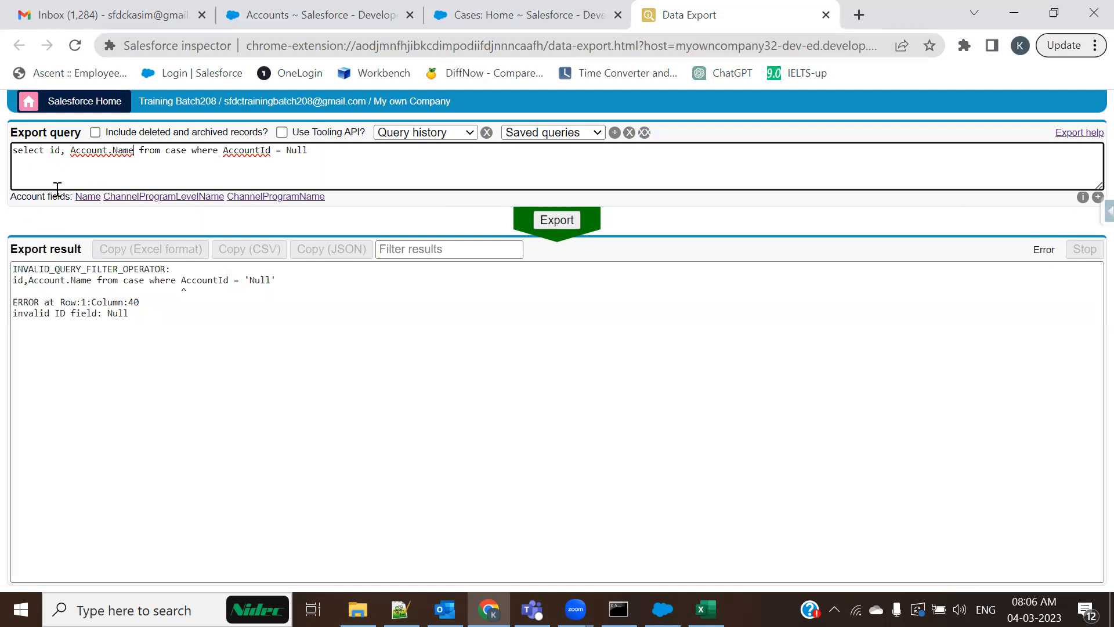
left_click(573, 218)
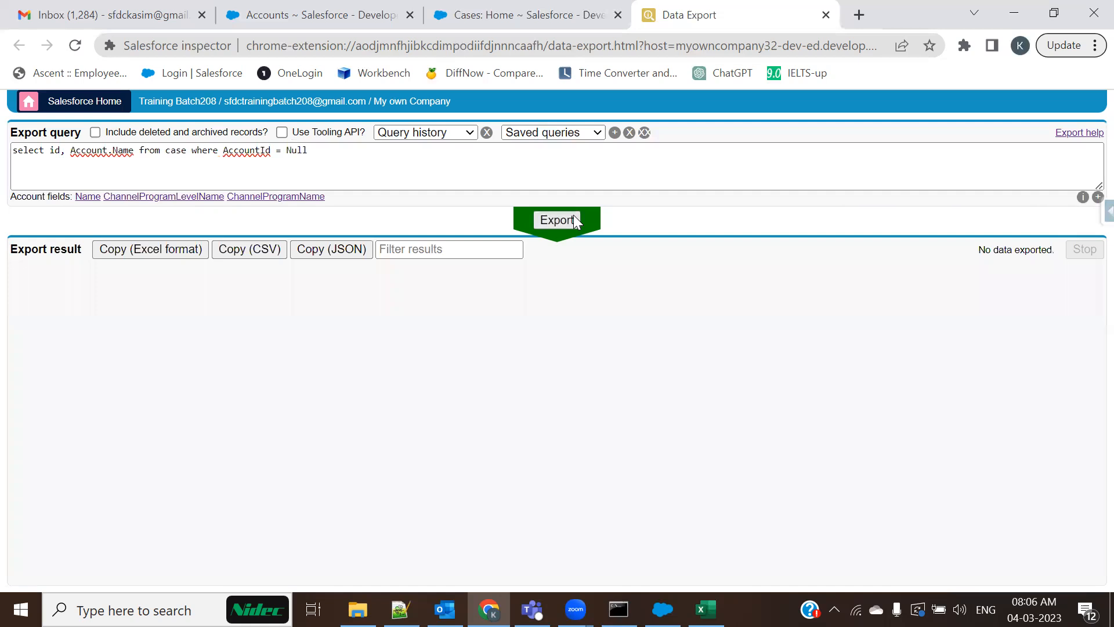
left_click(566, 216)
left_click(431, 8)
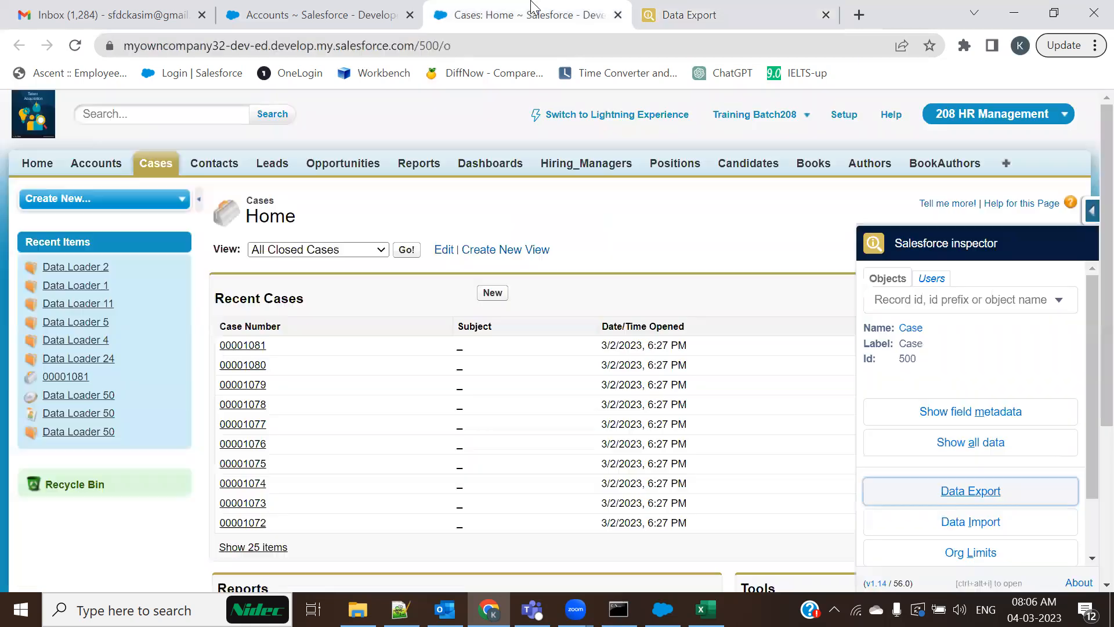
Switch the case list between the All Closed Cases and All Open Cases views
left_click(406, 249)
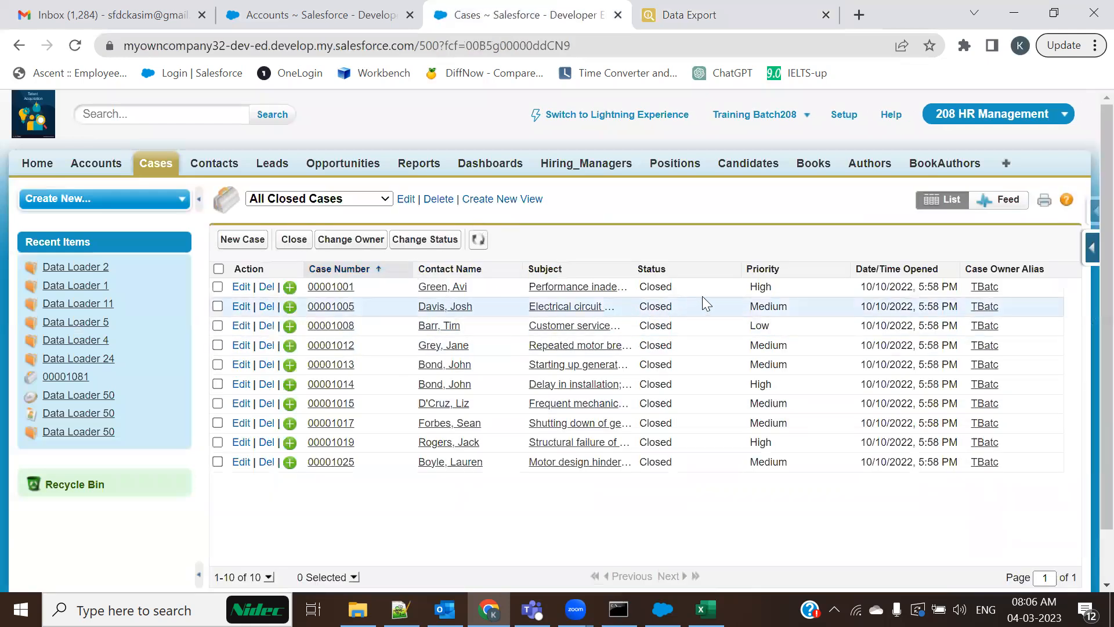
left_click(385, 199)
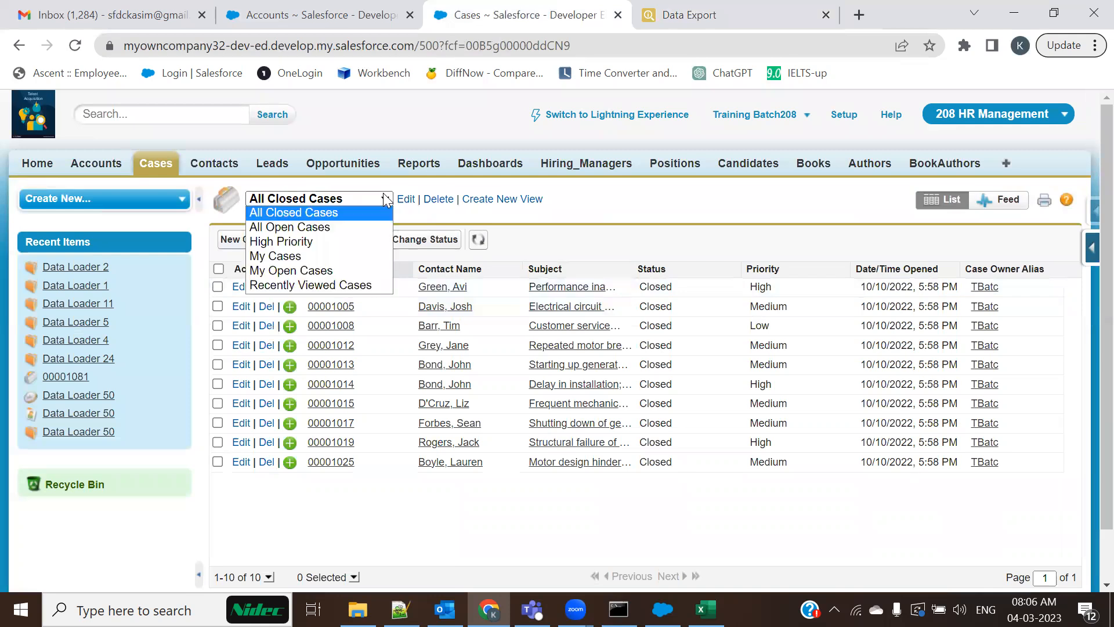
left_click(340, 226)
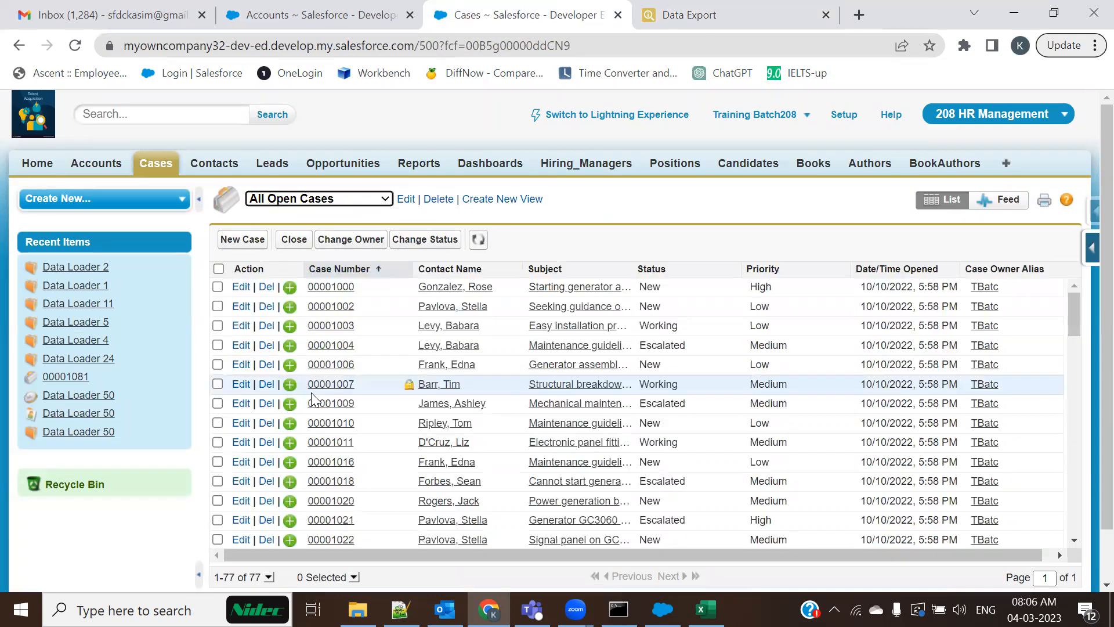
scroll(419, 398, "down", 4)
scroll(419, 399, "up", 4)
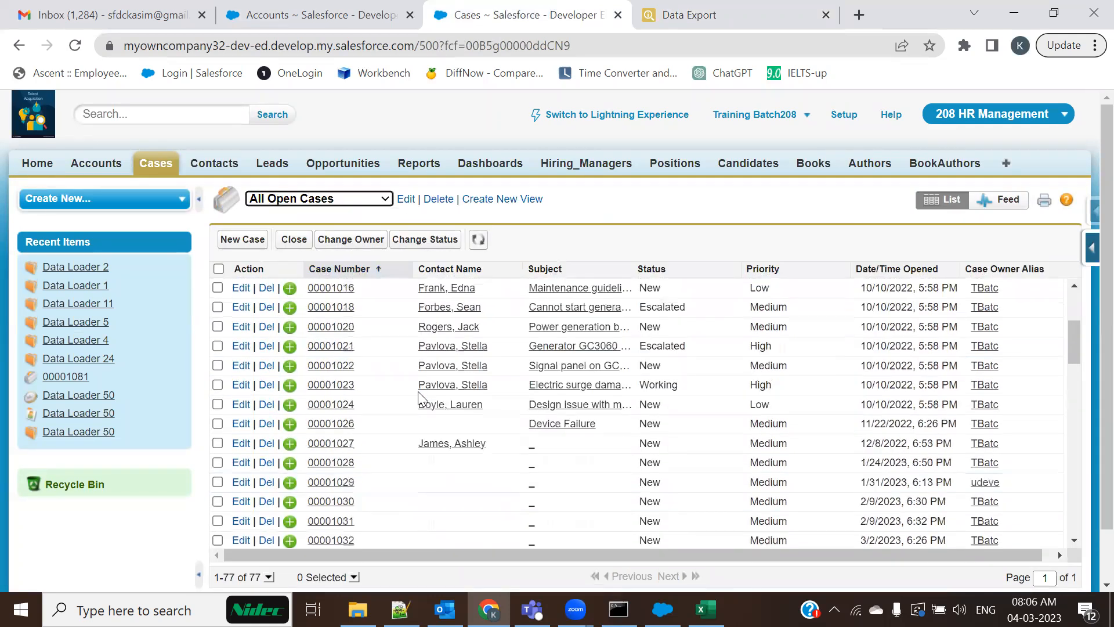
Add the Account Name column to the list view and move it to second position
left_click(1086, 244)
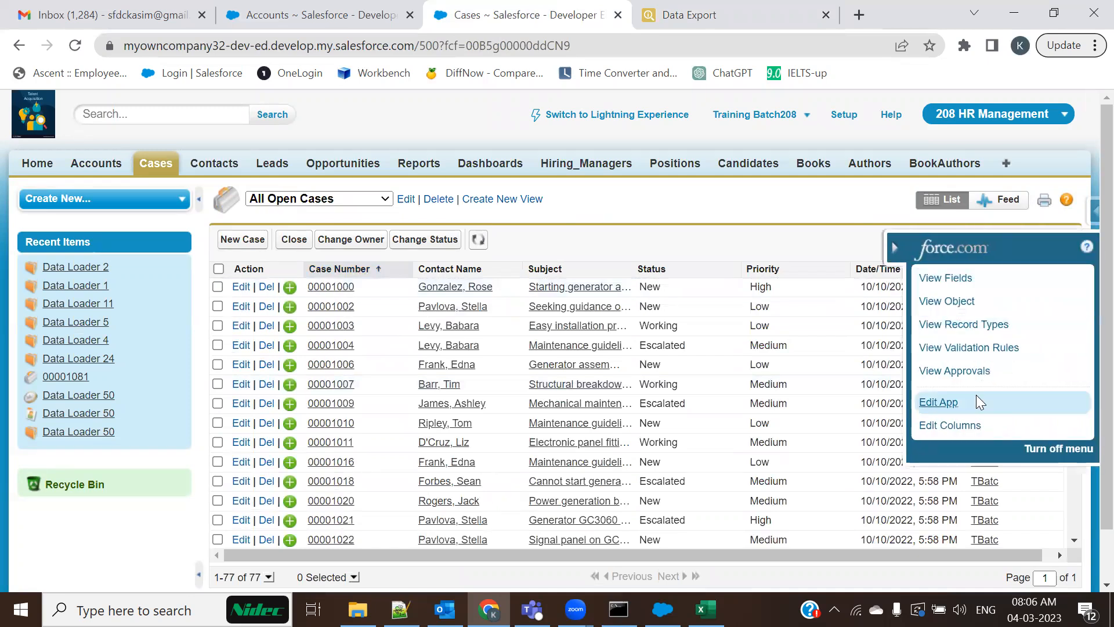
left_click(967, 425)
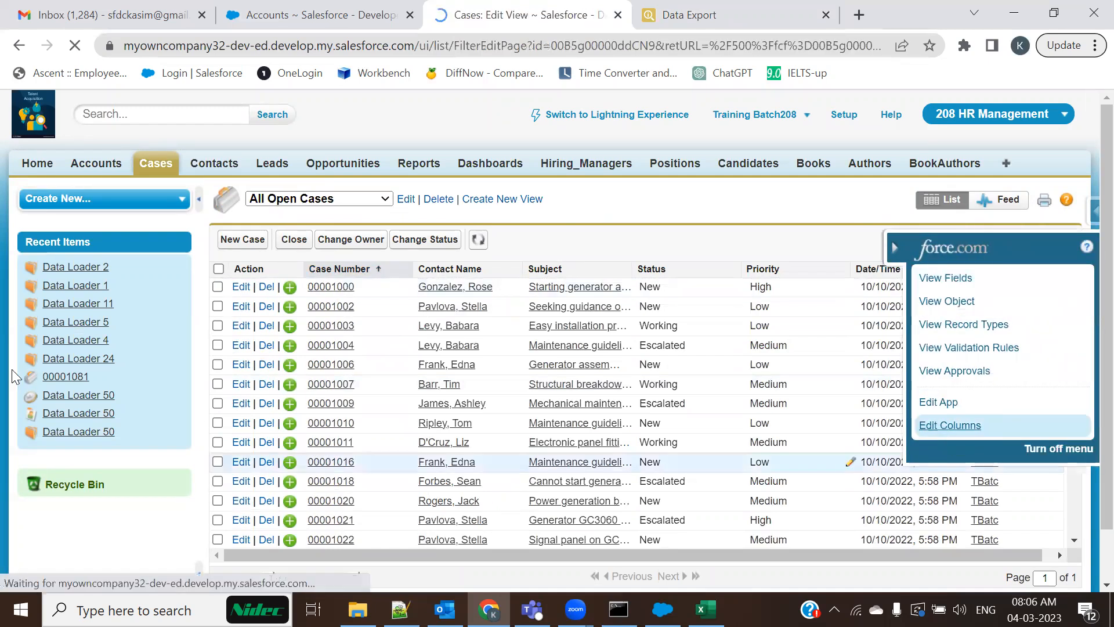
scroll(372, 343, "down", 9)
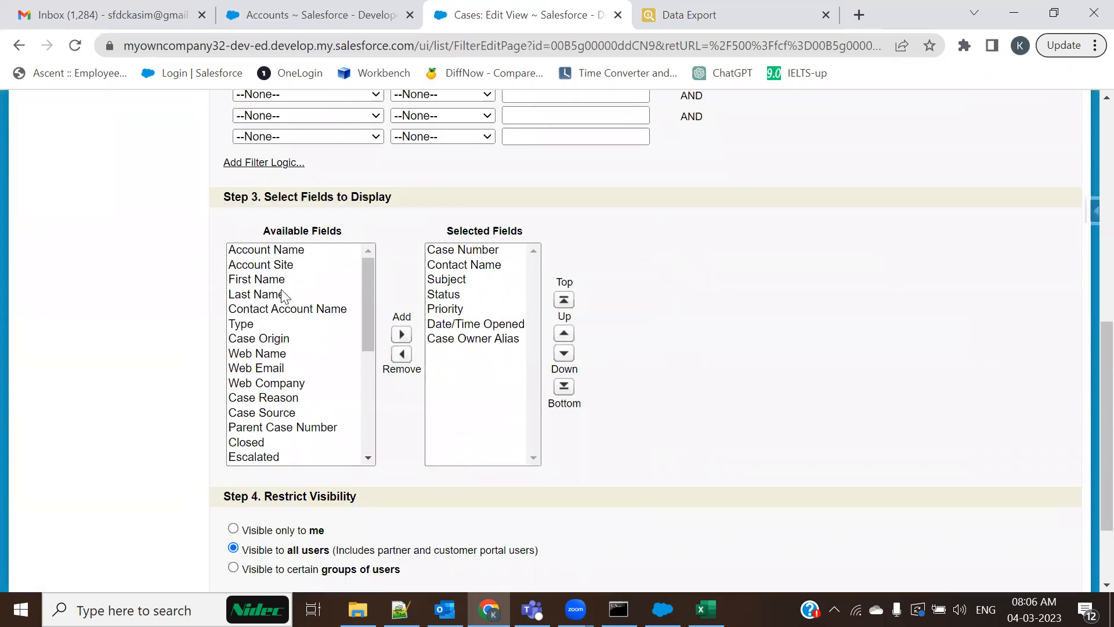
left_click(280, 251)
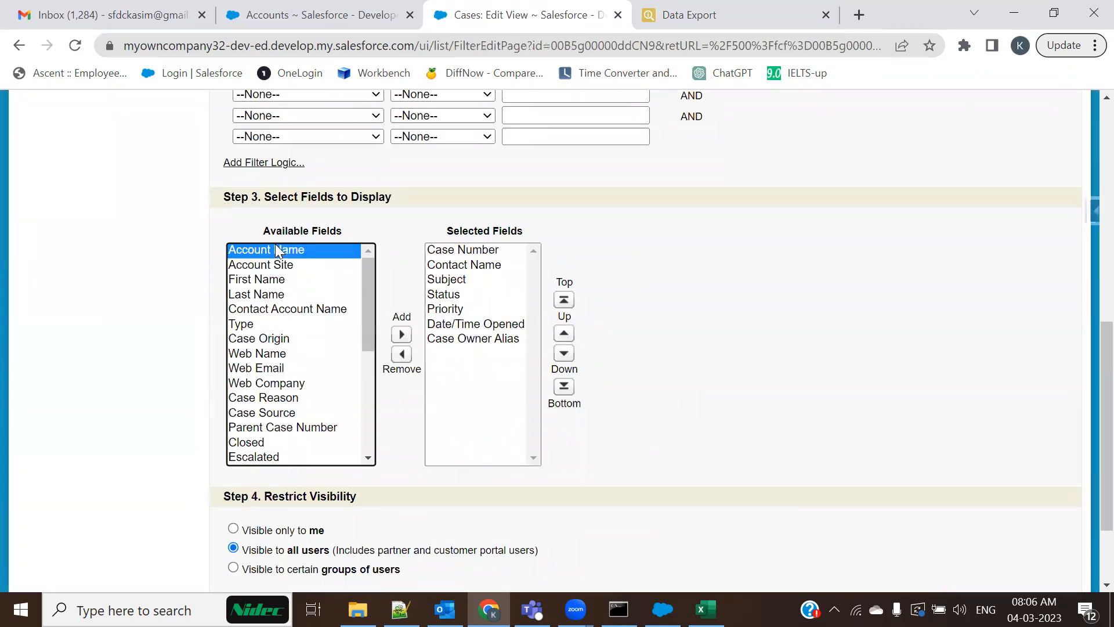
left_click(401, 334)
left_click(564, 335)
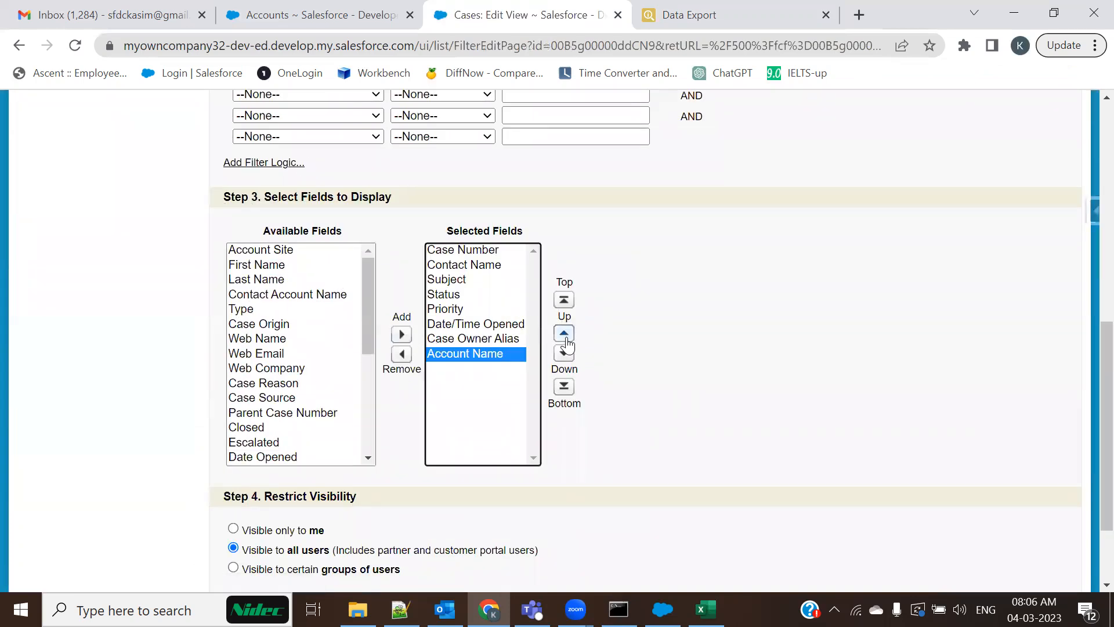
left_click(564, 335)
left_click(566, 338)
left_click(566, 338)
left_click(566, 339)
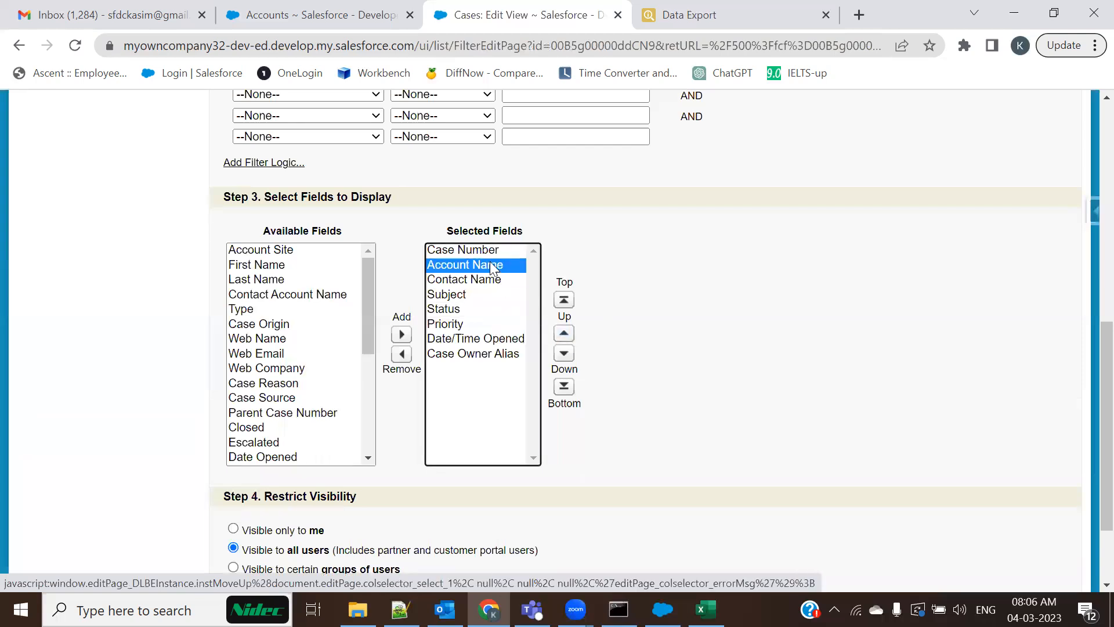
Remove the Contact Name column and save the case list view
left_click(487, 283)
left_click(402, 353)
scroll(350, 532, "down", 2)
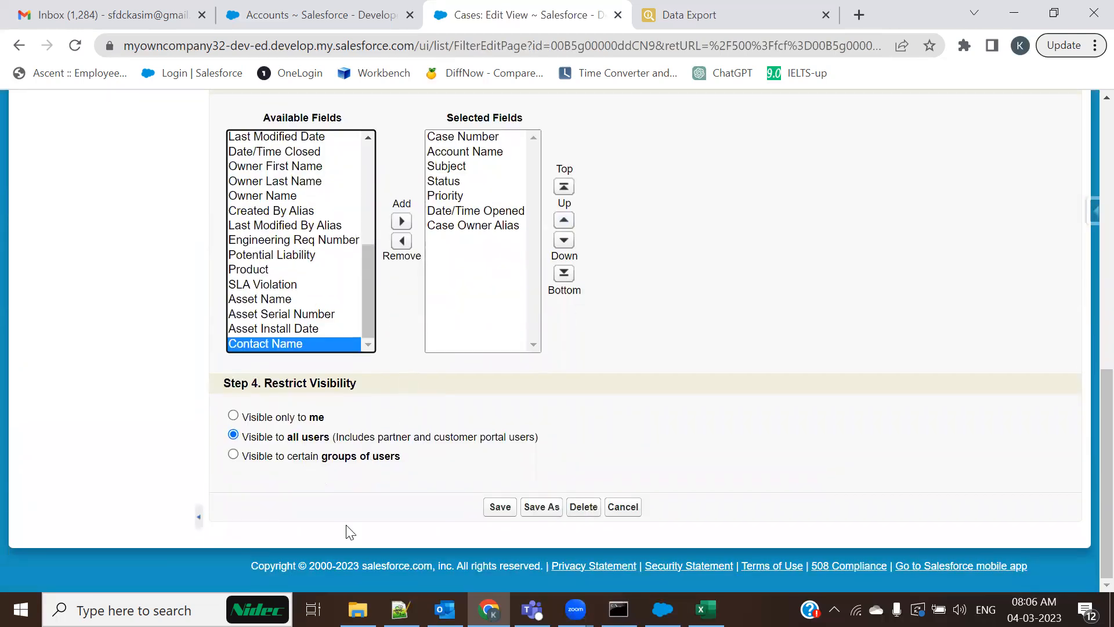
left_click(501, 507)
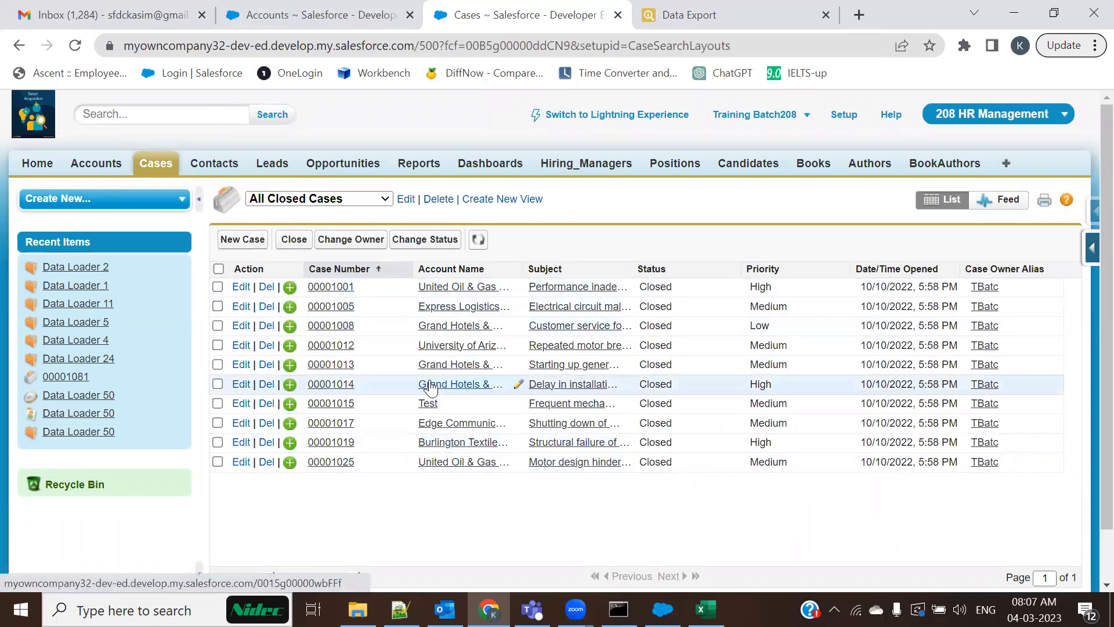
Open the Hot-rated Entertainment account below Merck Inc in a new tab and close Cases
left_click(302, 8)
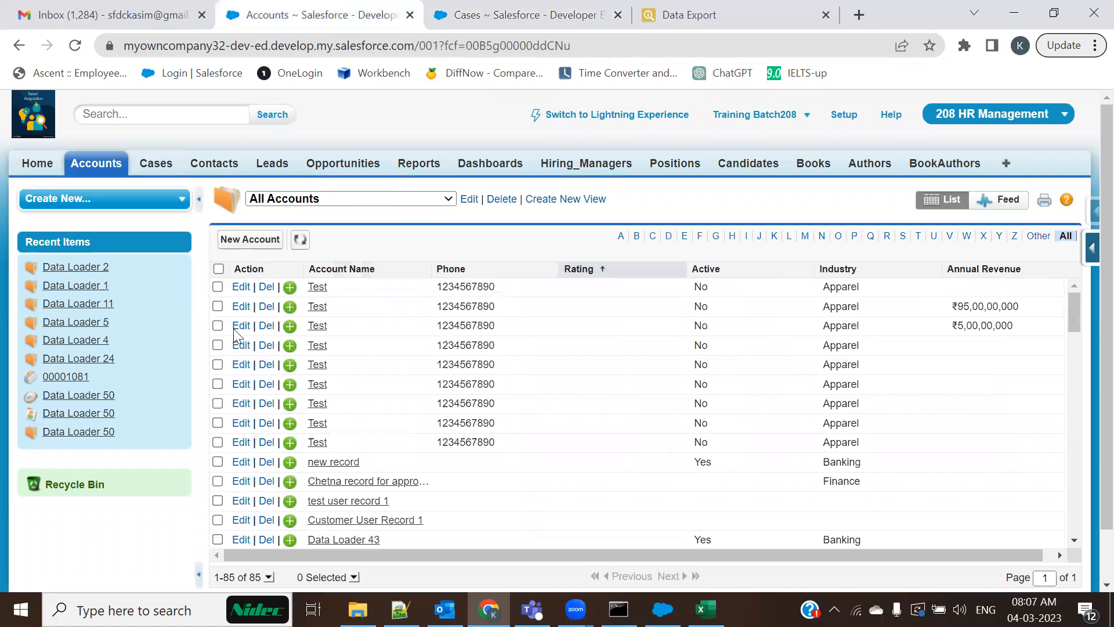
scroll(370, 327, "down", 5)
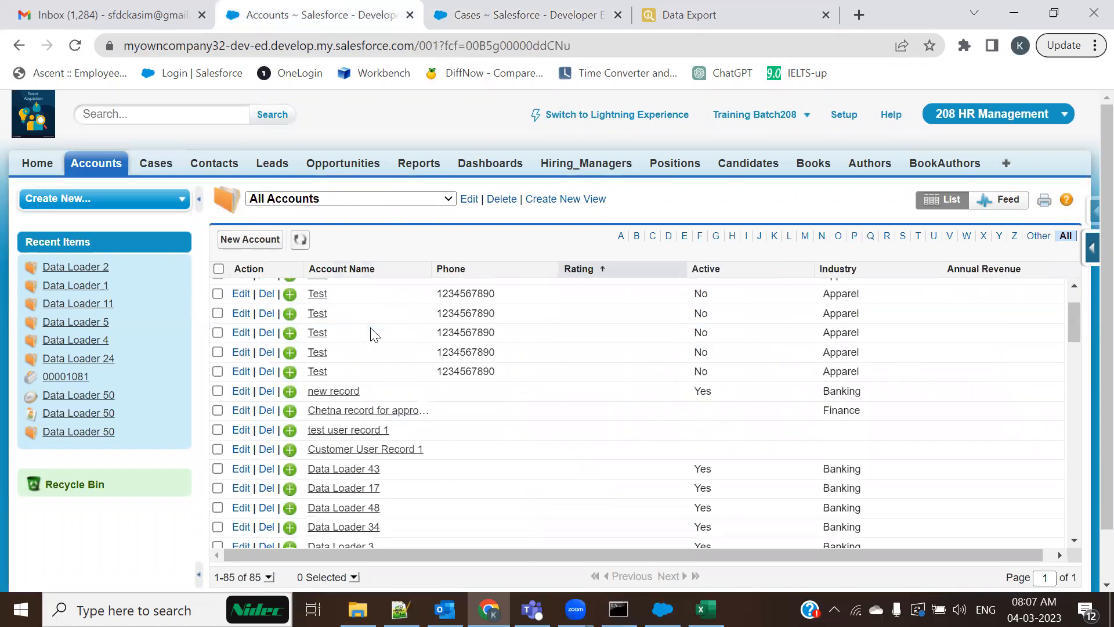
scroll(364, 374, "down", 8)
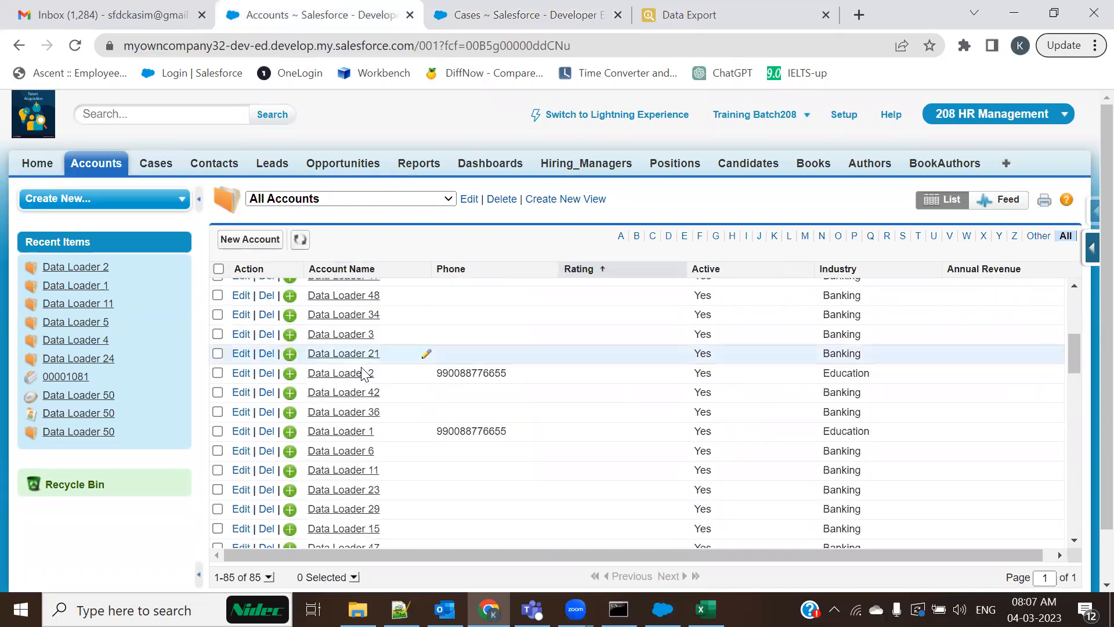
scroll(364, 374, "down", 3)
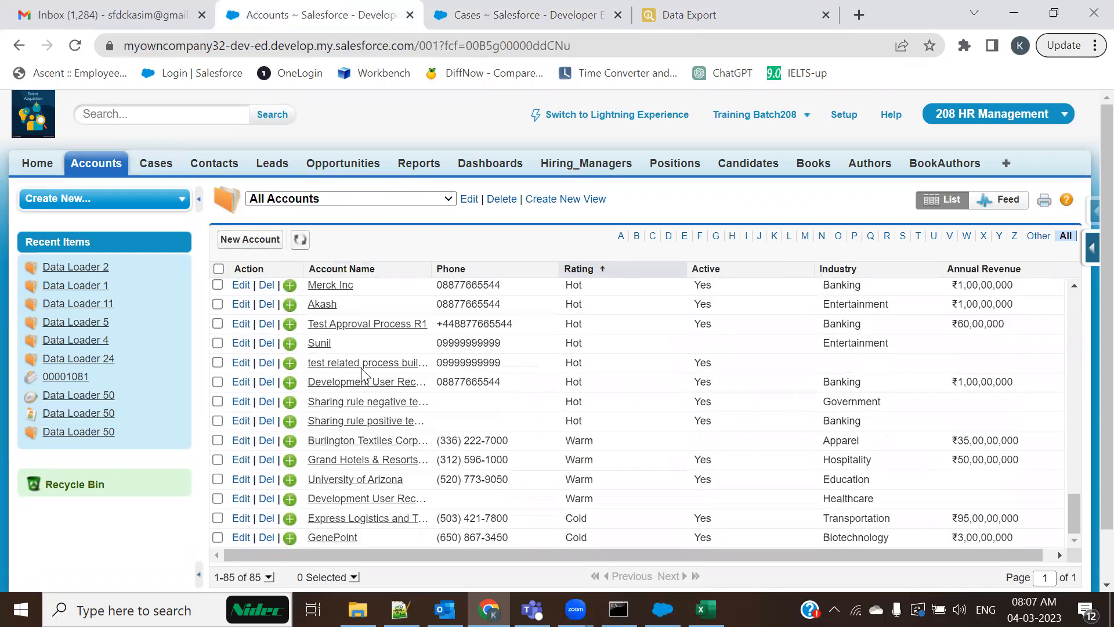
middle_click(318, 310)
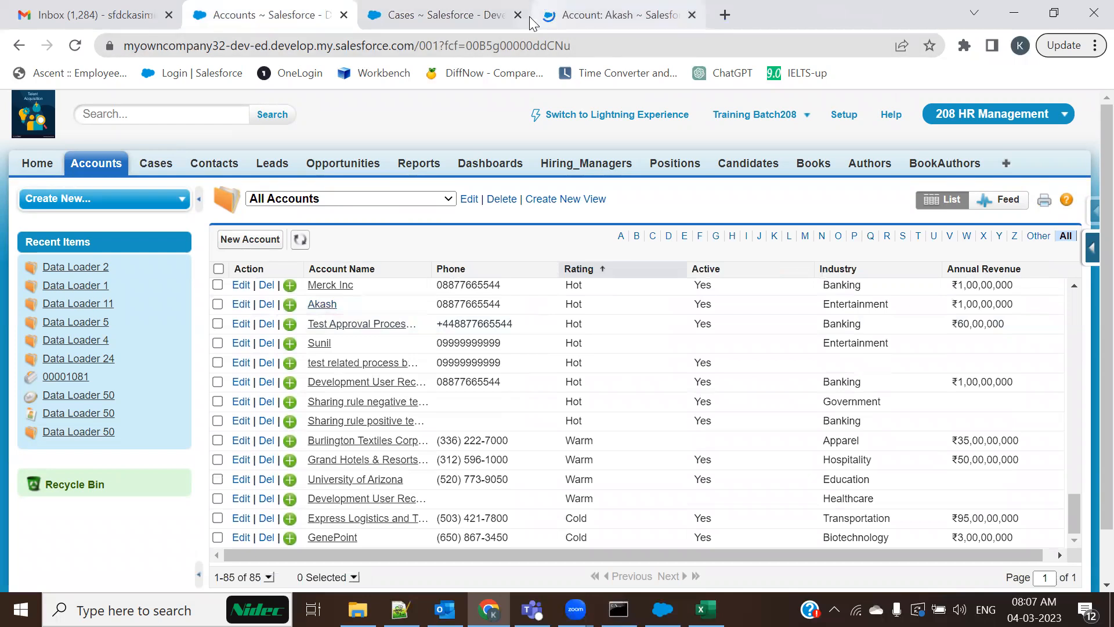
left_click(529, 16)
left_click(518, 15)
Paste the first account's record ID into A2 and clear the old IDs in A3:A5
scroll(386, 461, "down", 6)
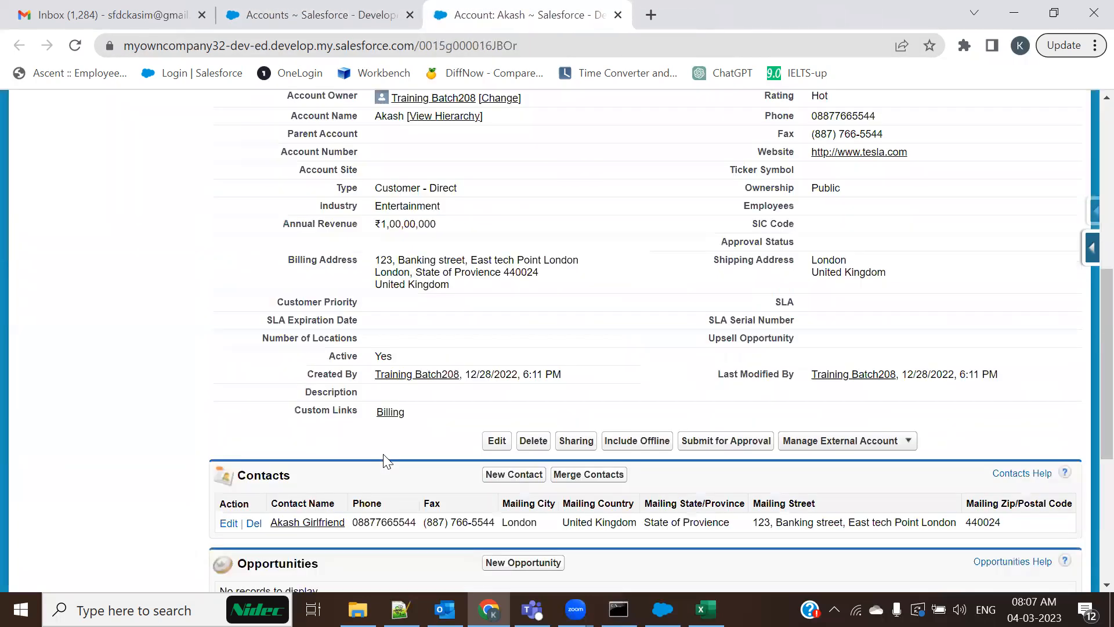
scroll(371, 464, "down", 4)
scroll(316, 406, "up", 3)
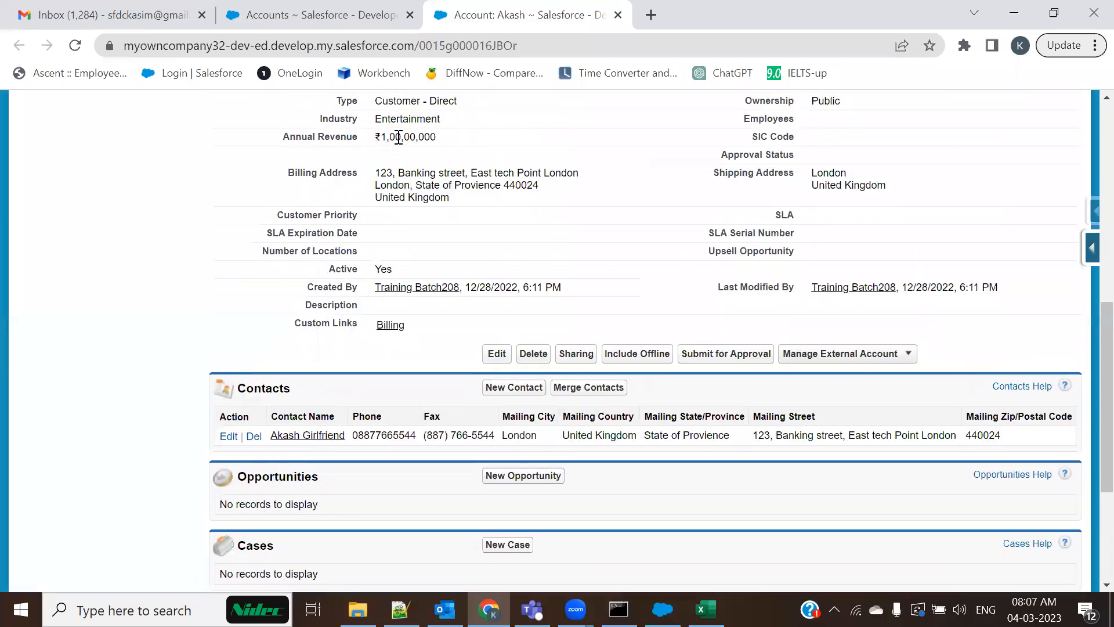
left_click(484, 50)
double_click(484, 50)
key("ctrl+c")
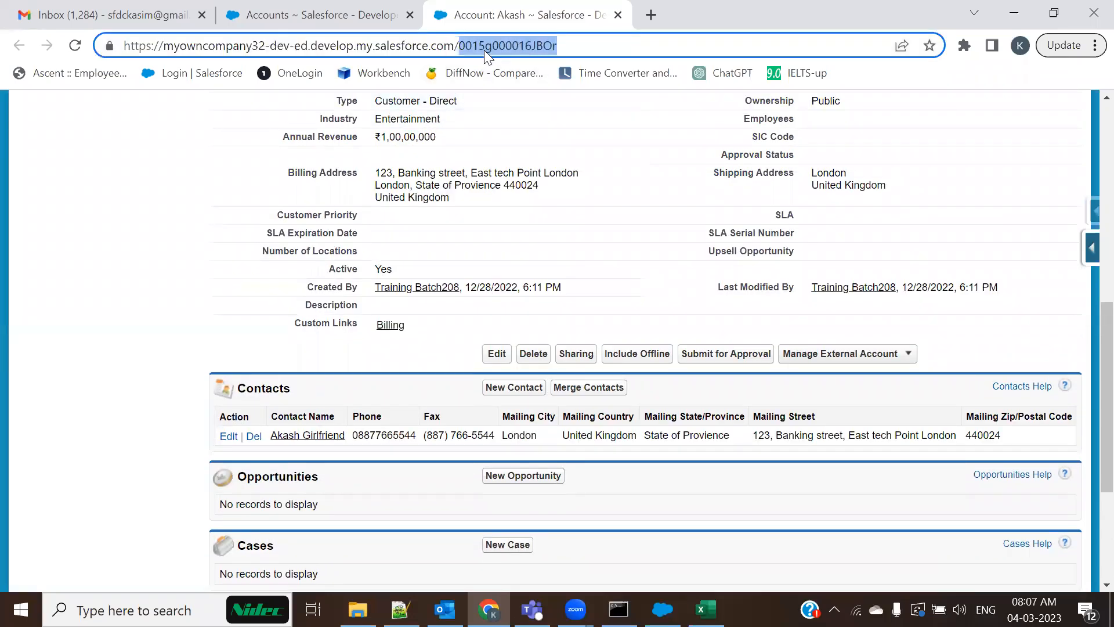
key("alt+Tab")
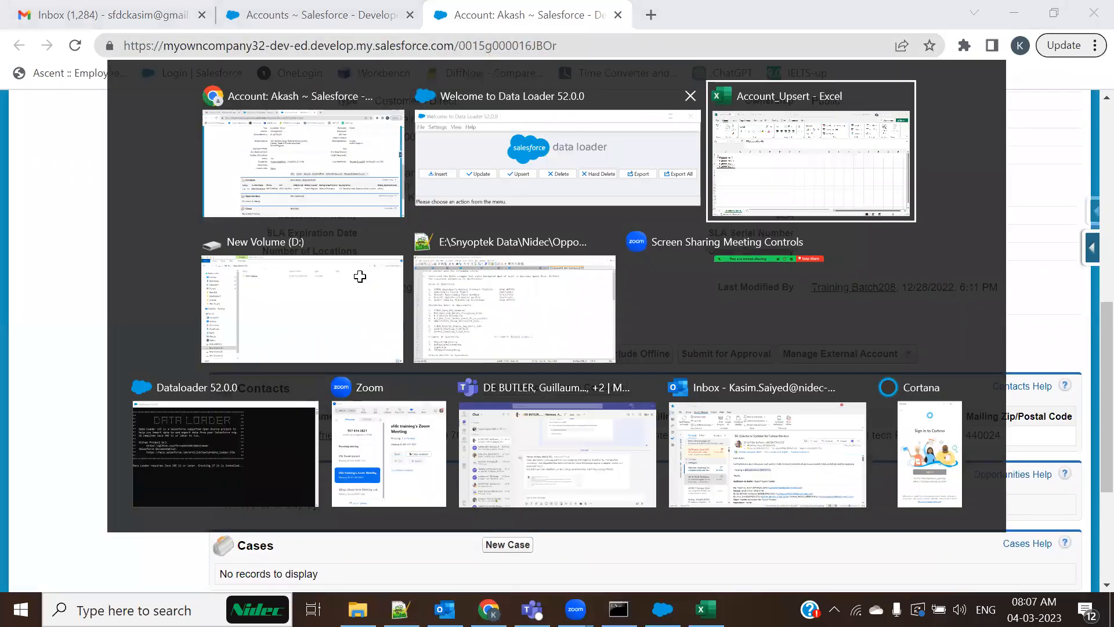
left_click(81, 265)
key("ctrl+v")
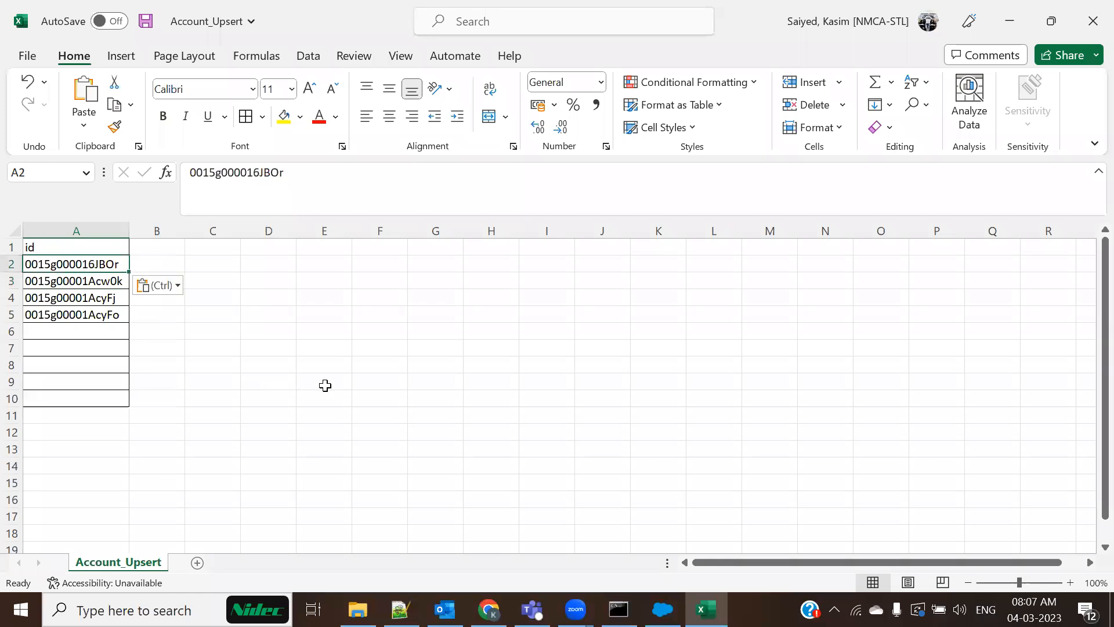
key("alt+Tab")
key("alt+Tab")
left_click_drag(113, 281, 103, 322)
key("Delete")
key("alt+Tab")
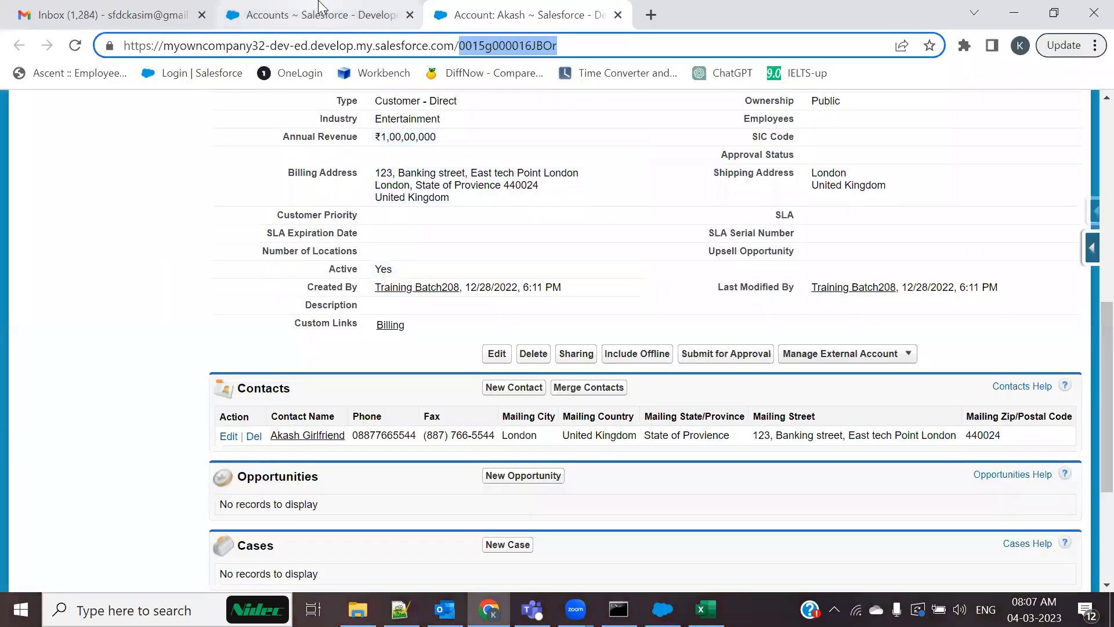
Copy the next Entertainment account's record ID into cell A3 of Account_Upsert
left_click(319, 14)
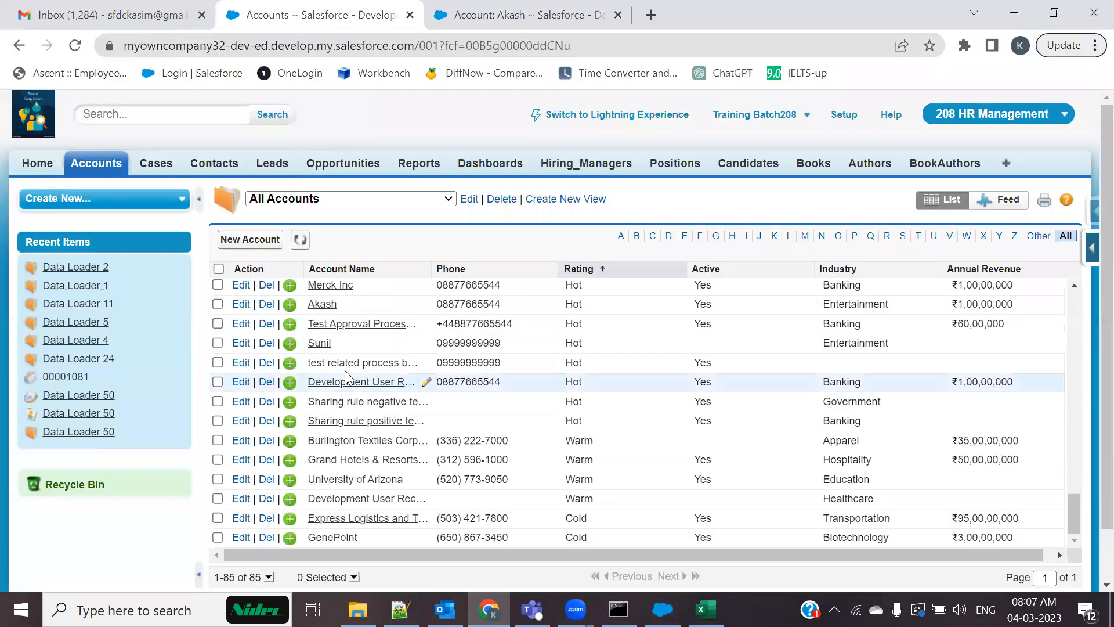
middle_click(322, 347)
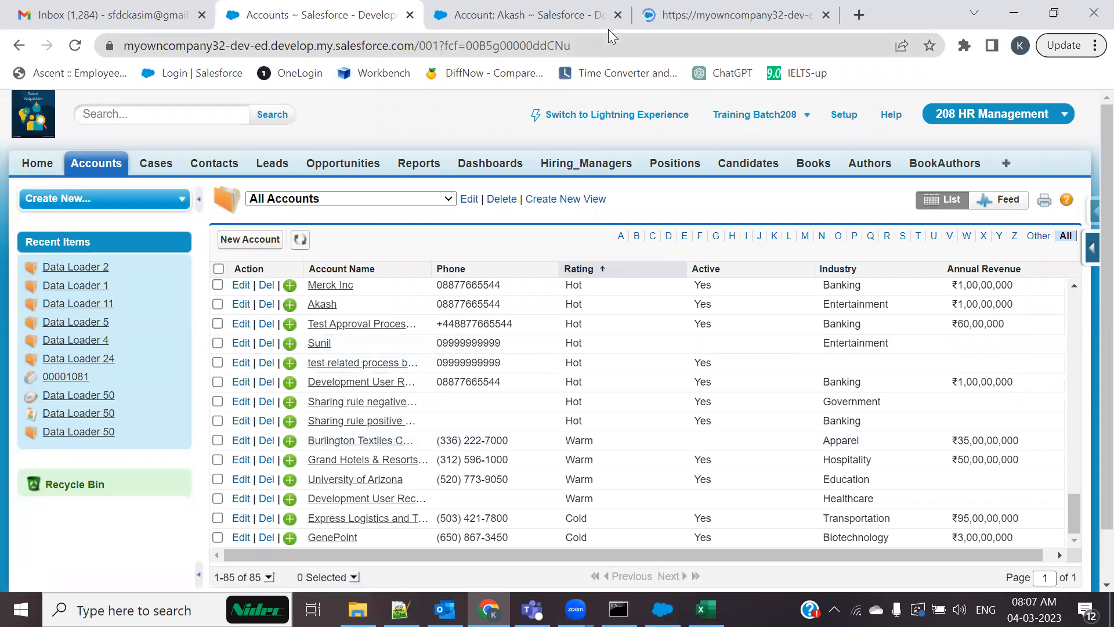
left_click(725, 14)
scroll(460, 323, "down", 15)
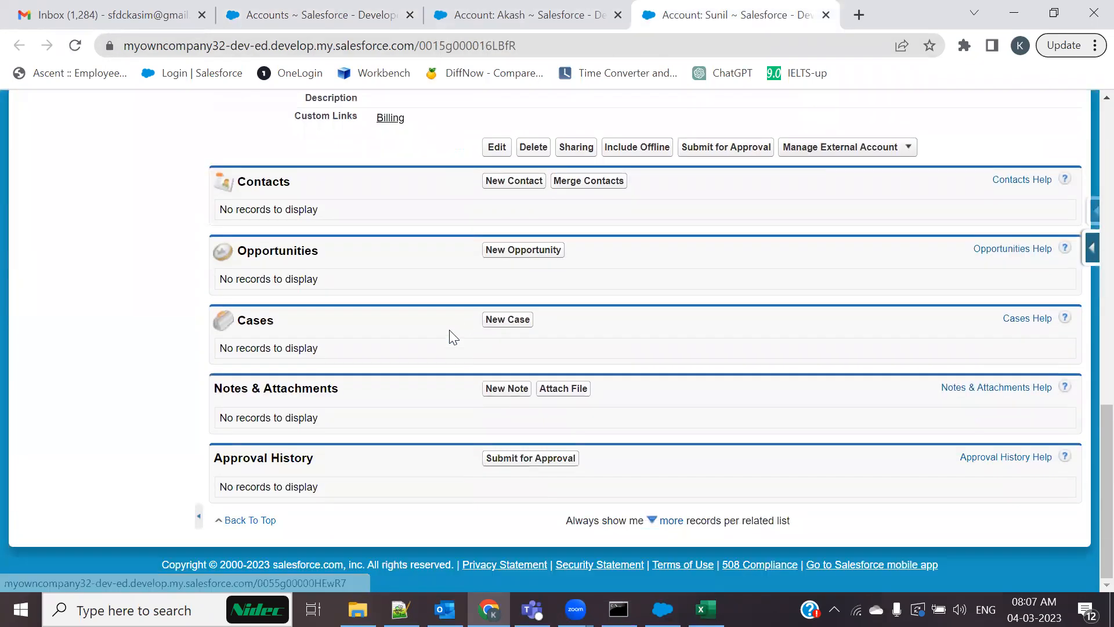
scroll(416, 293, "up", 8)
scroll(435, 108, "up", 4)
double_click(499, 47)
key("ctrl+c")
key("alt+Tab")
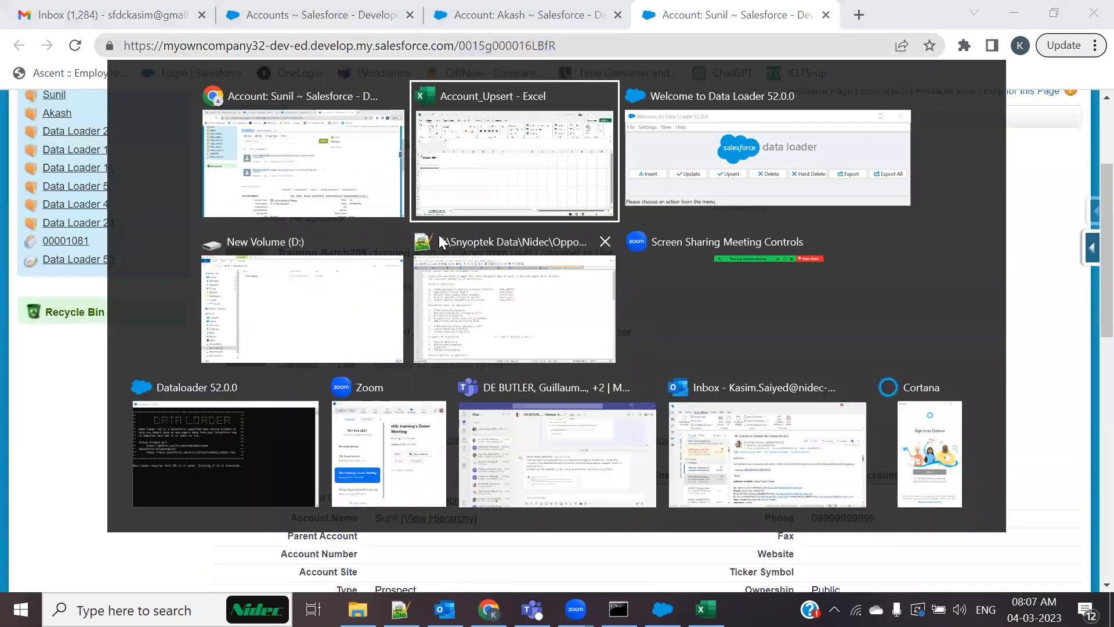
left_click(62, 281)
key("ctrl+v")
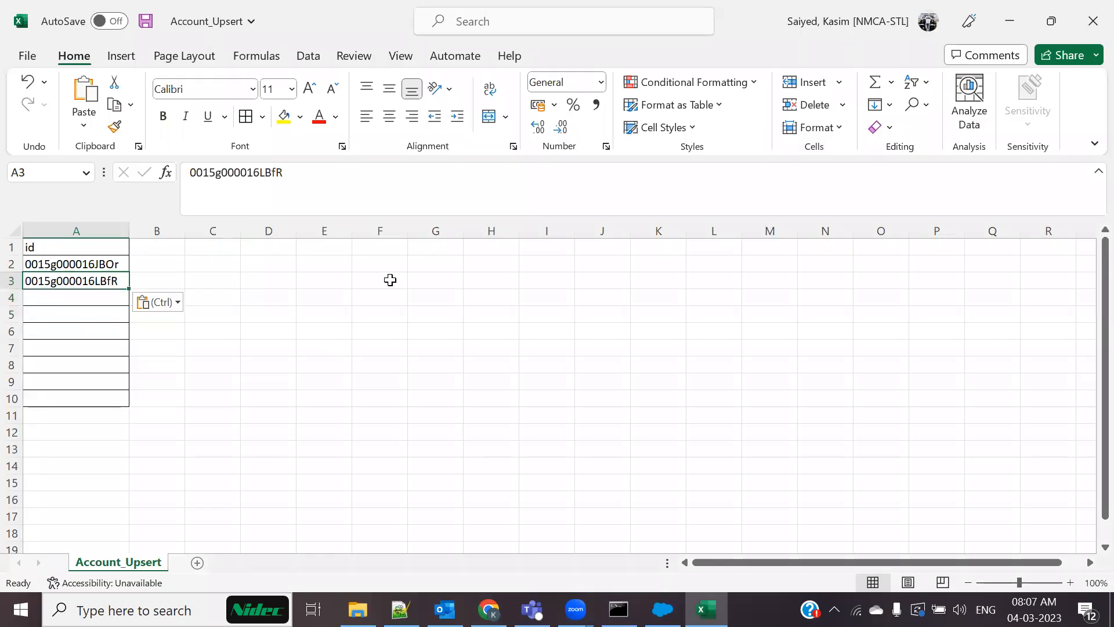
key("alt+Tab")
left_click(313, 15)
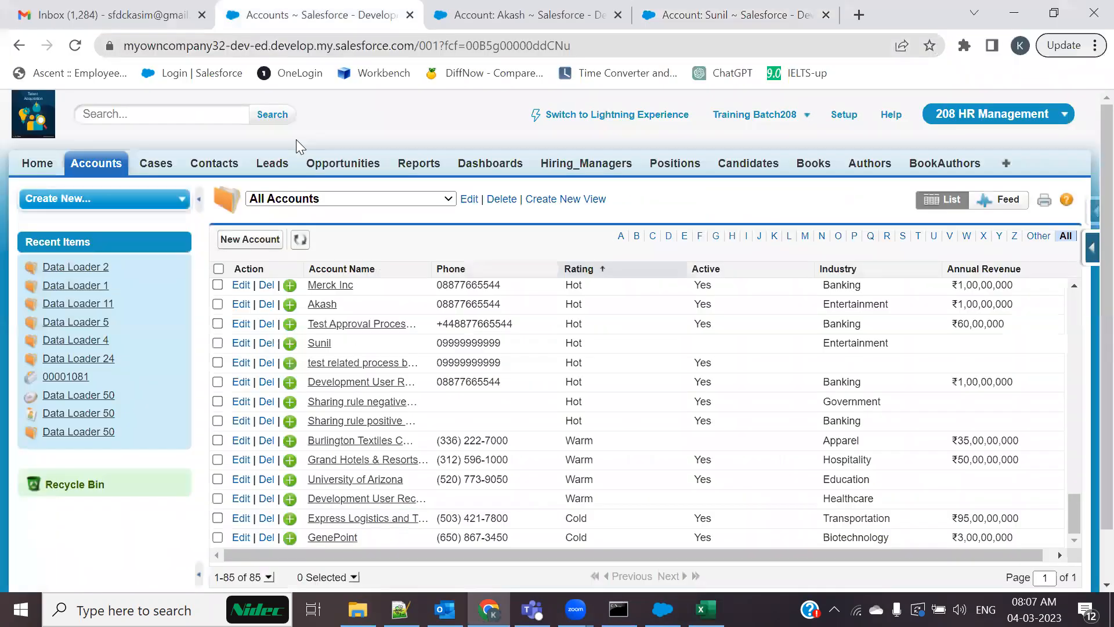
Inspect the test related process builder account, then close its tab
left_click(360, 368, "ctrl")
left_click(772, 9)
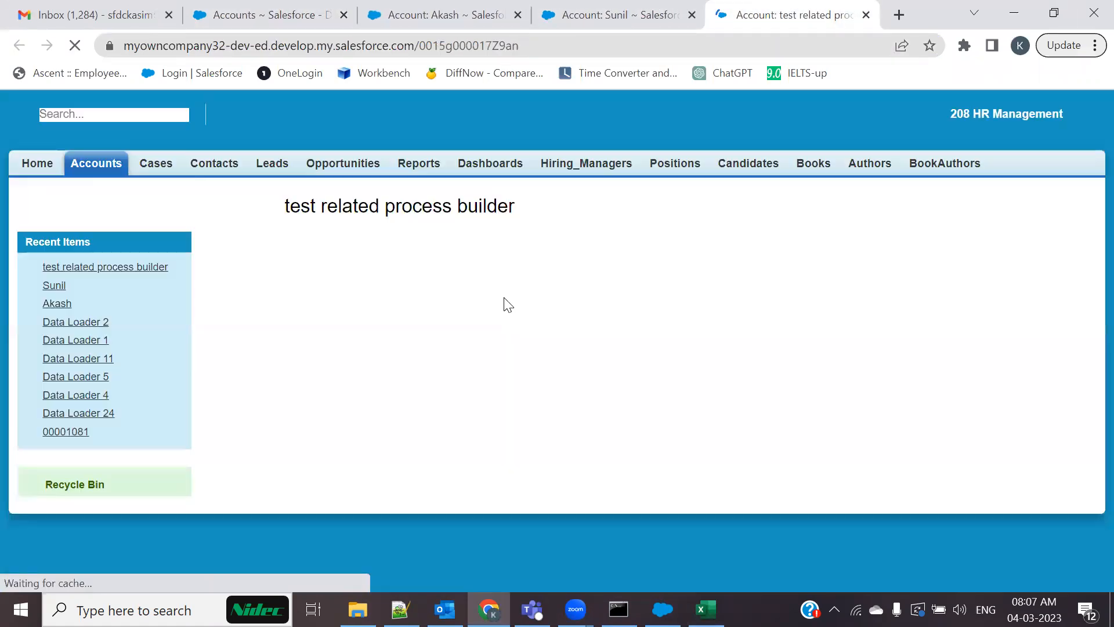
scroll(508, 341, "down", 3)
scroll(509, 341, "down", 8)
scroll(644, 182, "up", 4)
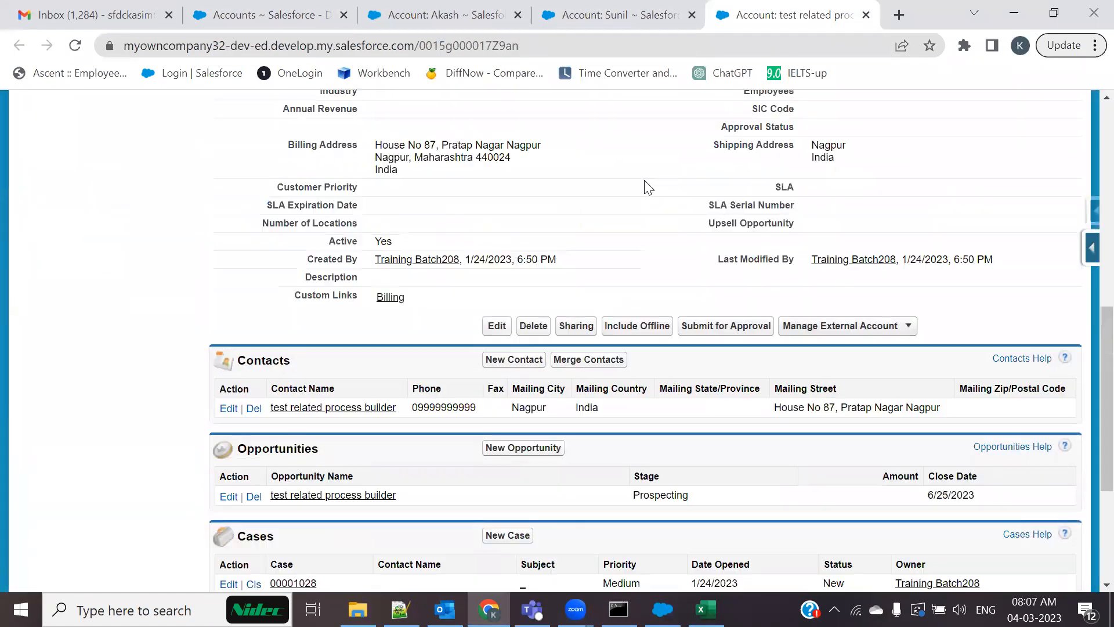
left_click(866, 15)
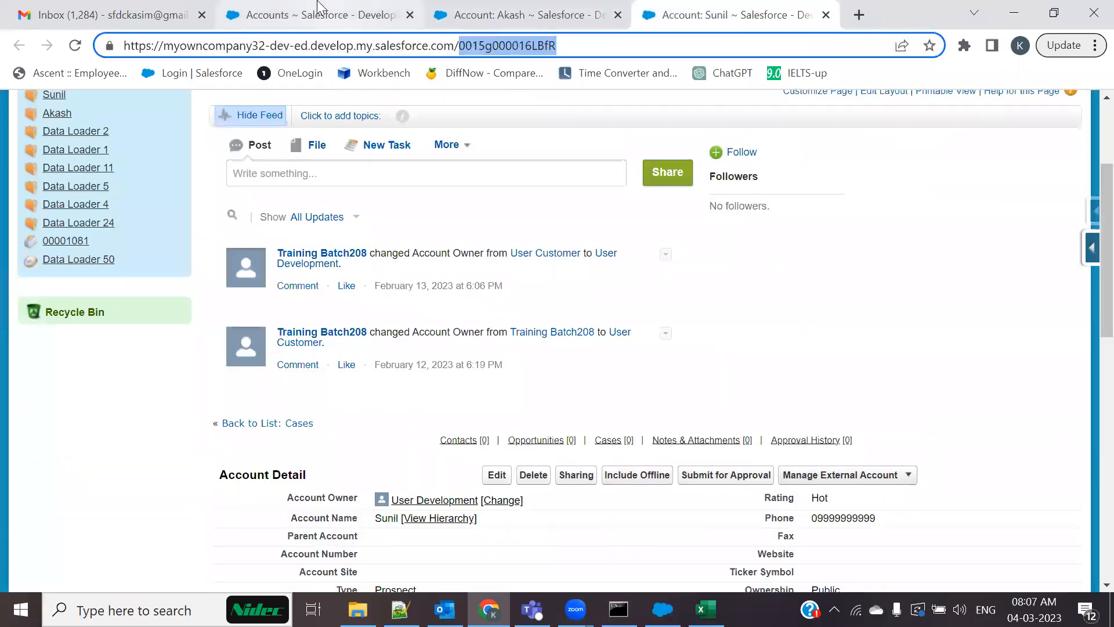
left_click(302, 14)
Check and close Sharing rule negative test 1, recheck both copied accounts' IDs, return to Excel
scroll(279, 383, "down", 1)
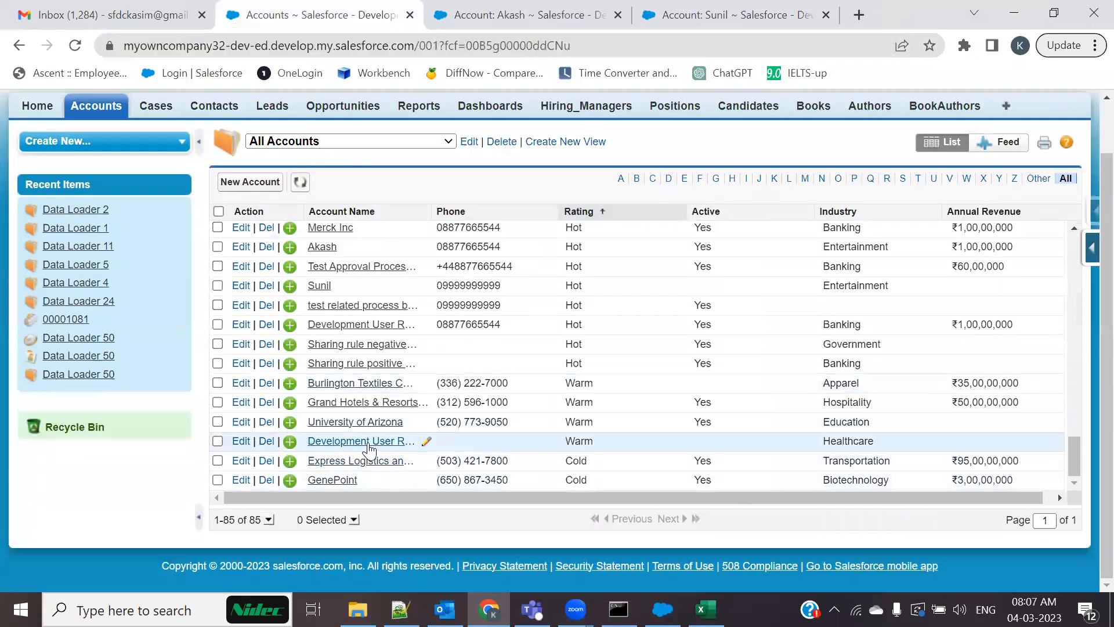
left_click(390, 348, "ctrl")
left_click(756, 7)
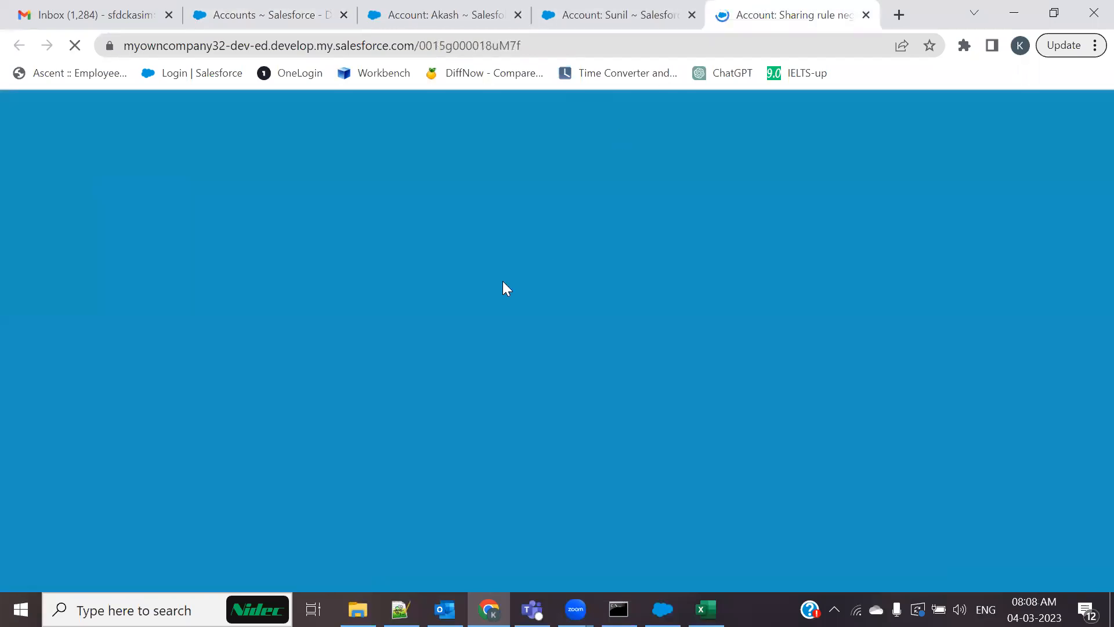
scroll(498, 318, "down", 12)
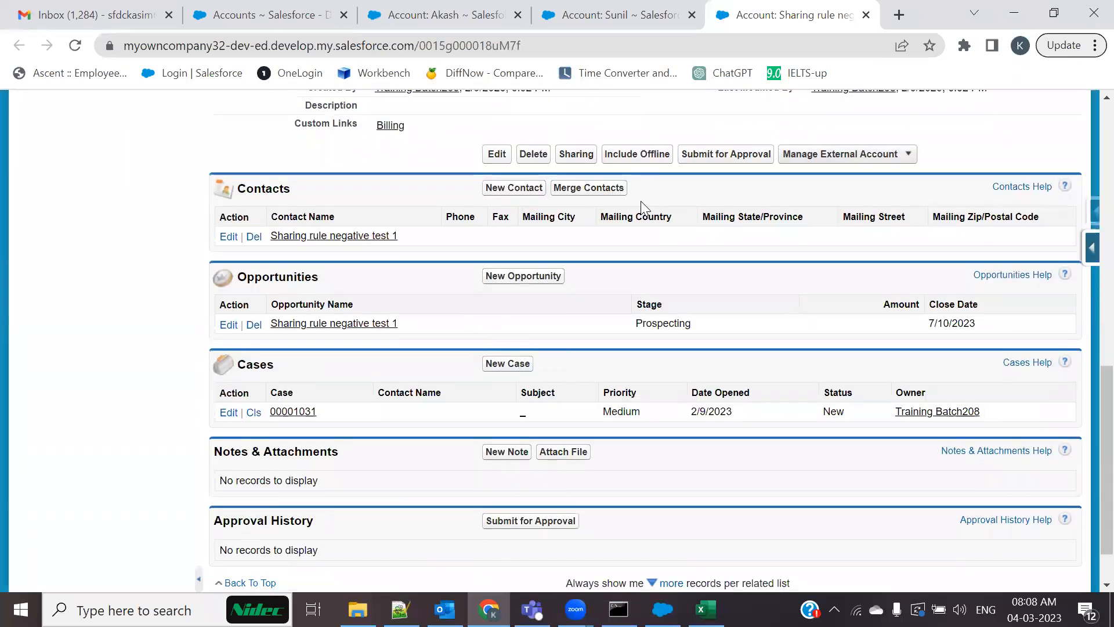
left_click(866, 15)
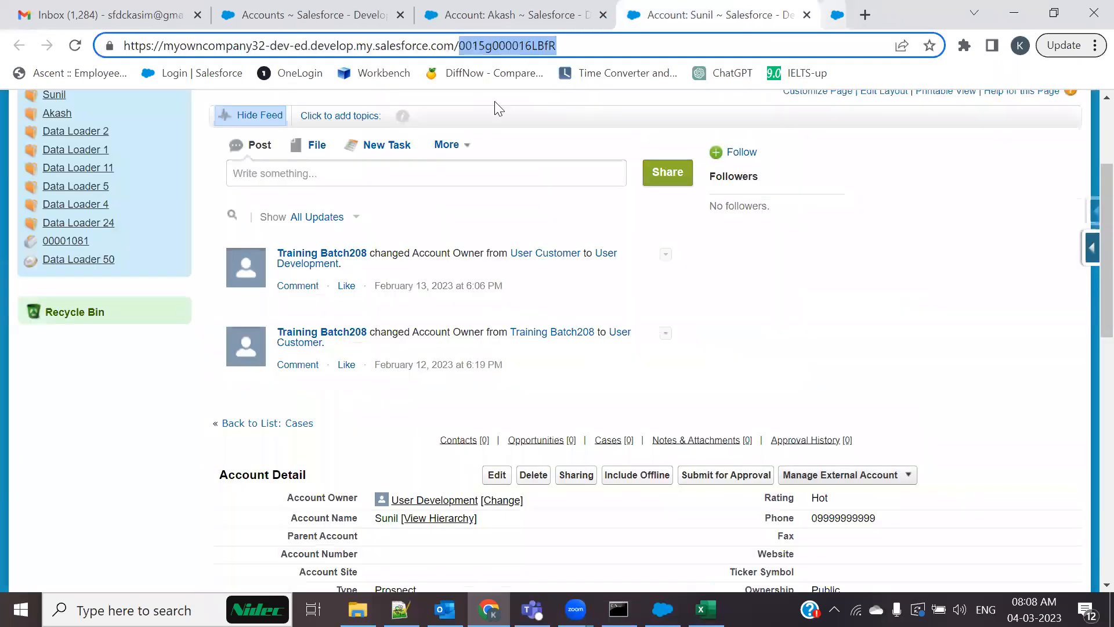
key("ctrl+shift+Tab")
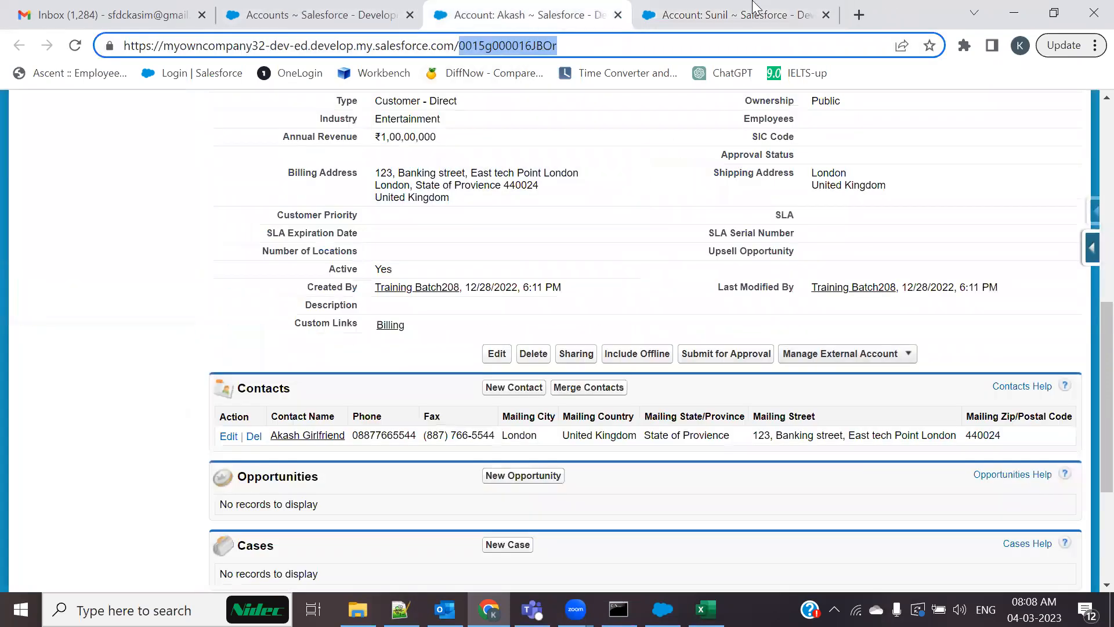
key("ctrl+Tab")
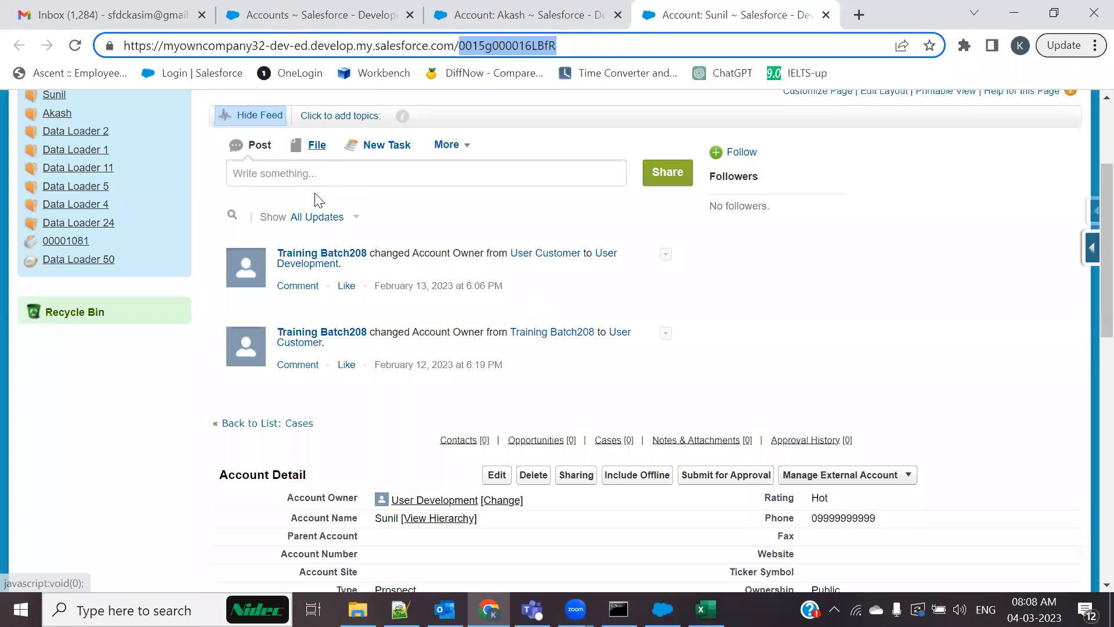
key("alt+Tab")
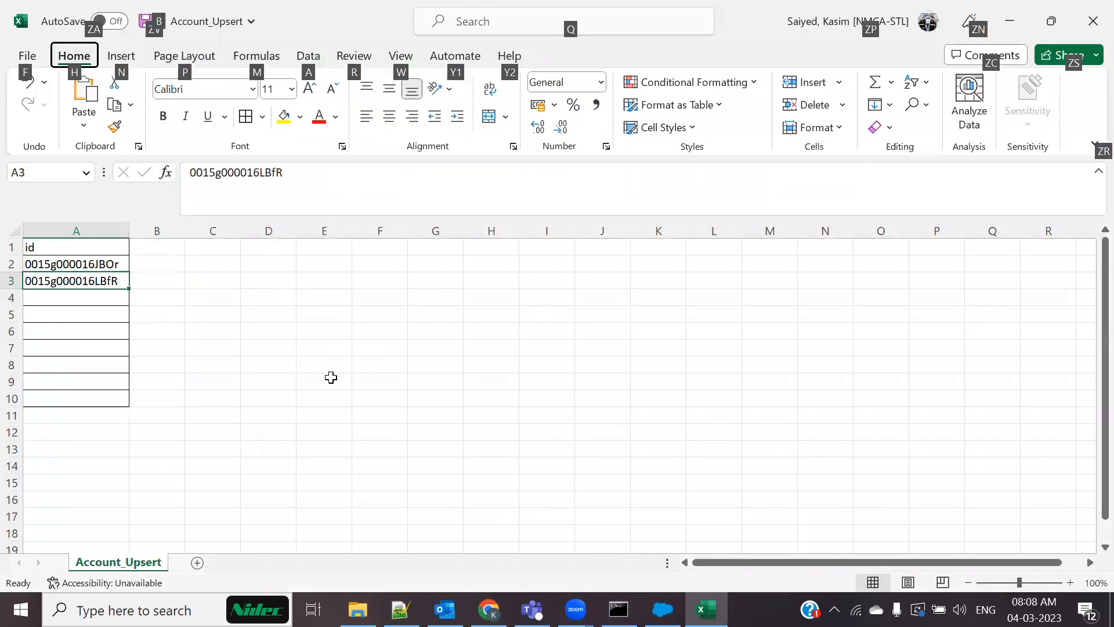
Save the Account_Upsert workbook and dismiss Data Loader's previous finished message
left_click(284, 399)
key("ctrl+s")
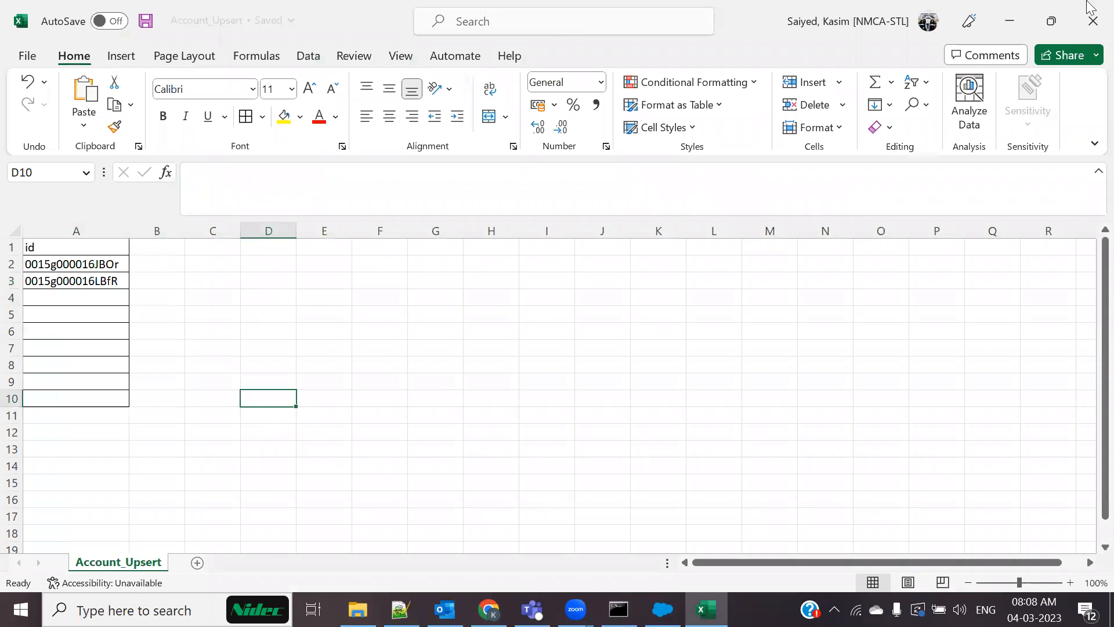
key("alt+Tab")
left_click(351, 94)
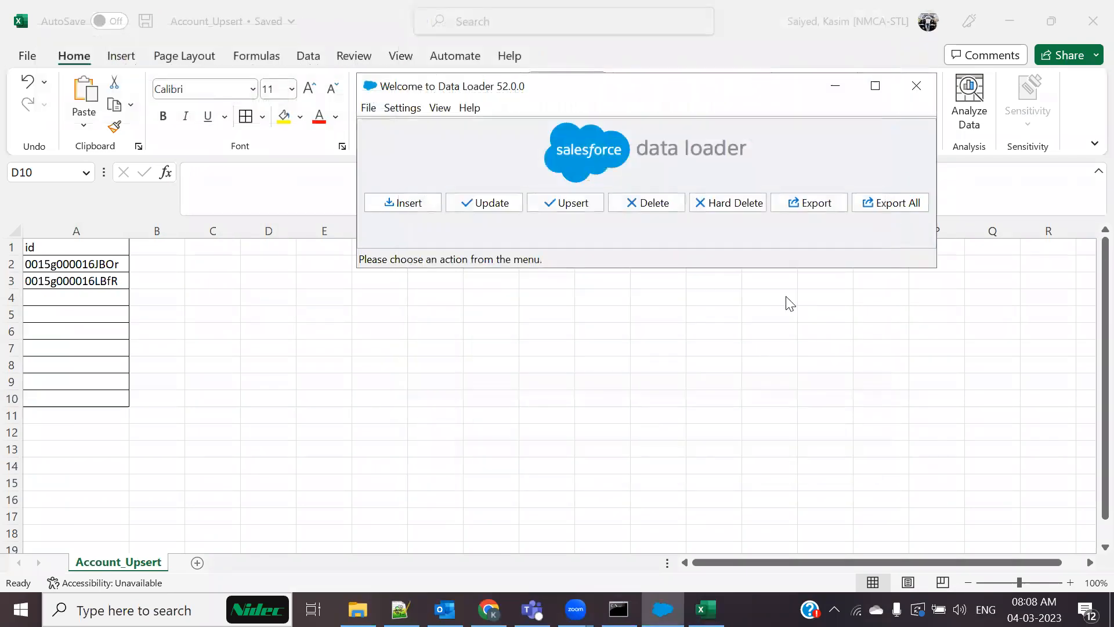
Set up an Account delete from Account_Upsert.csv (2 records) with id mapped to Id
left_click(652, 209)
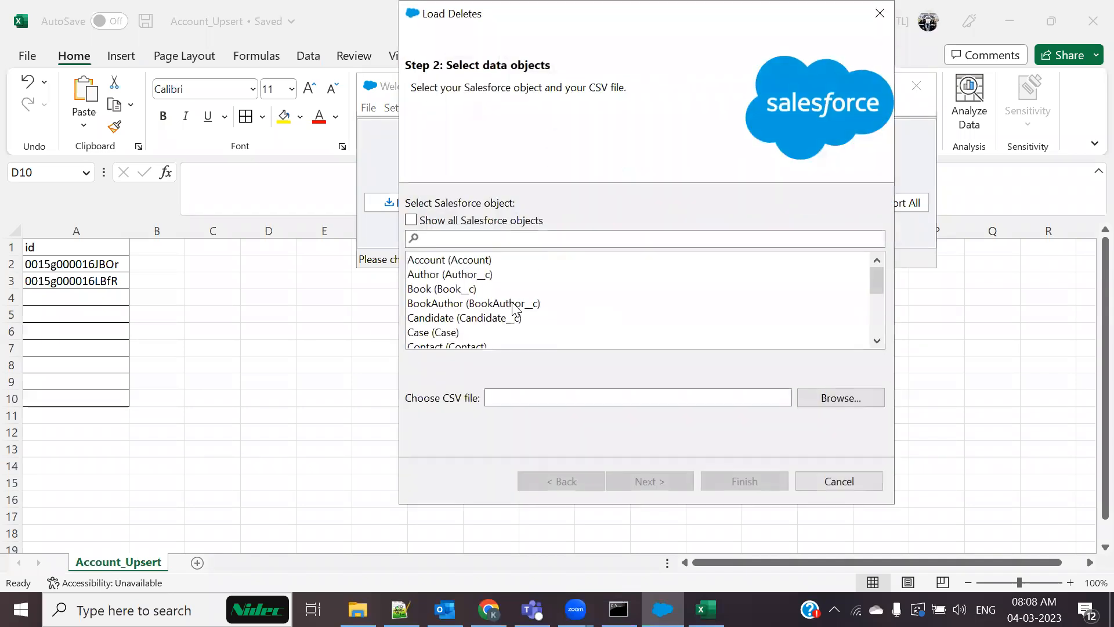
left_click(448, 260)
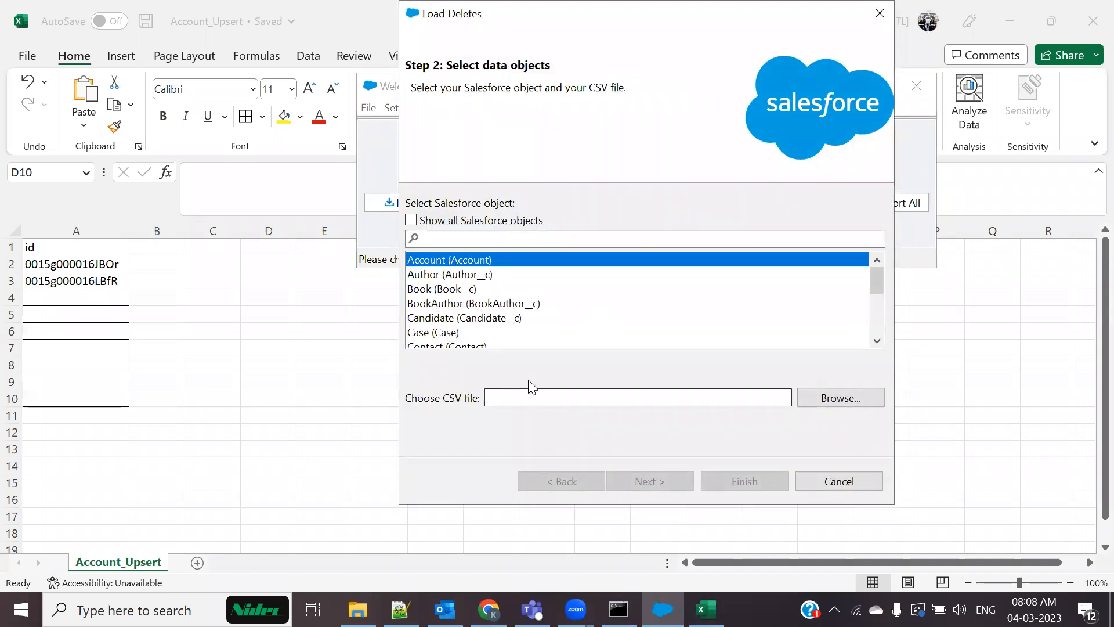
left_click(841, 399)
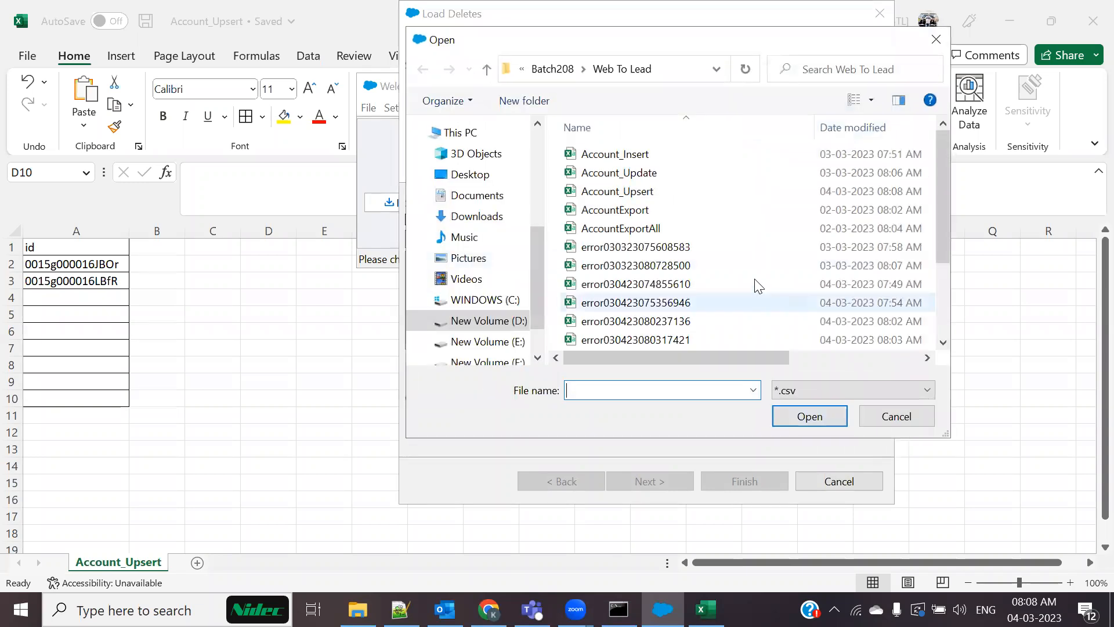
left_click(648, 196)
left_click(811, 417)
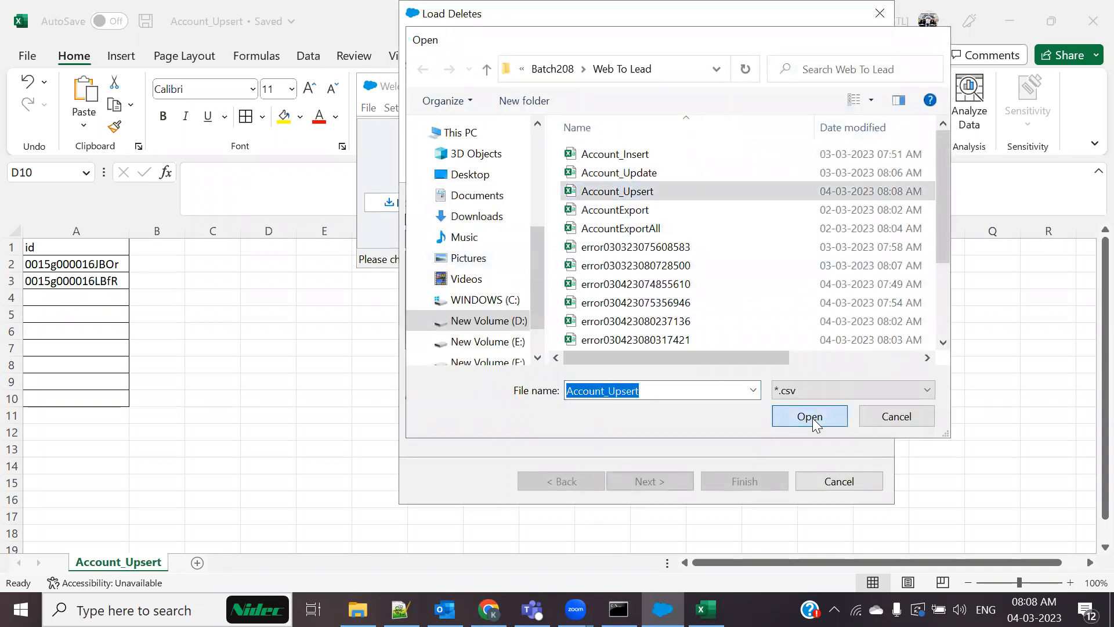
left_click(648, 482)
left_click(307, 169)
left_click(577, 206)
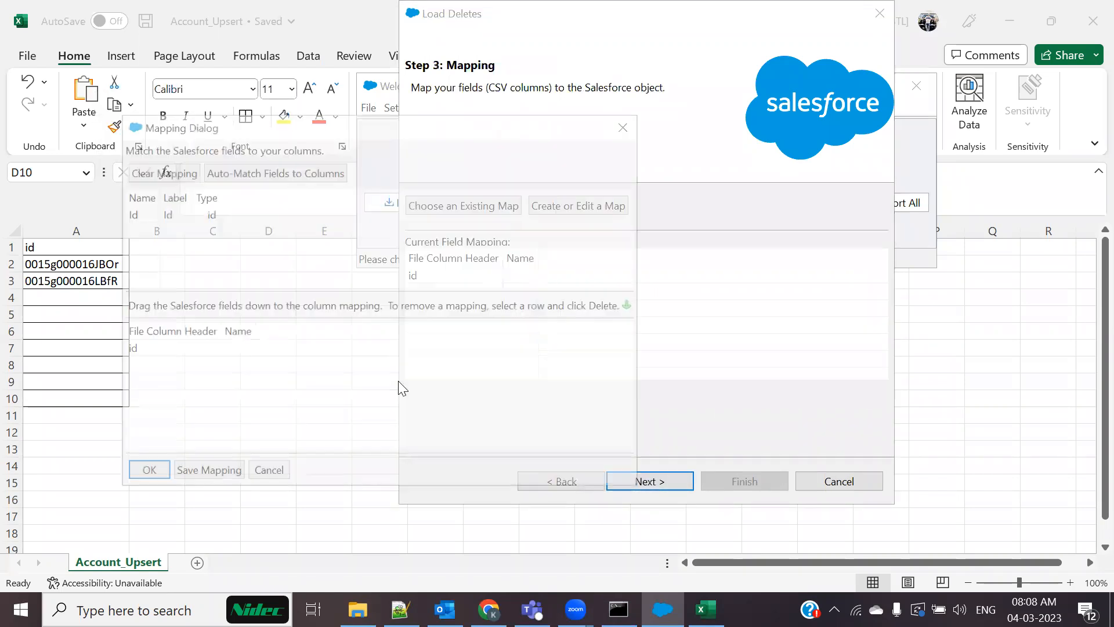
left_click(264, 171)
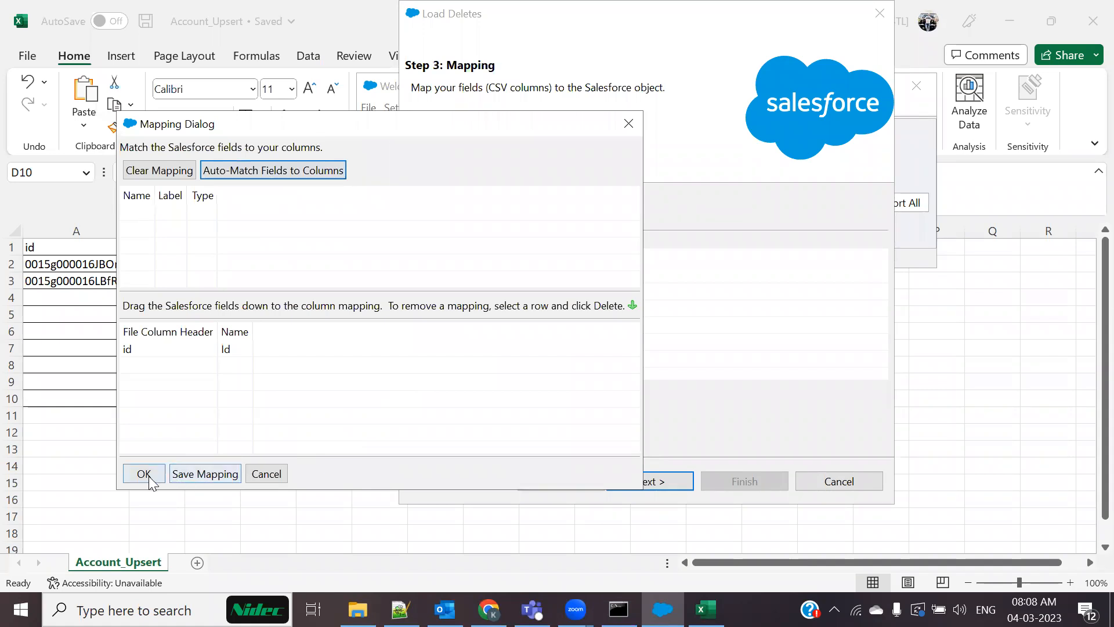
left_click(145, 474)
Run the delete and accept the warnings; it finishes with 2 successes and 0 errors
left_click(657, 489)
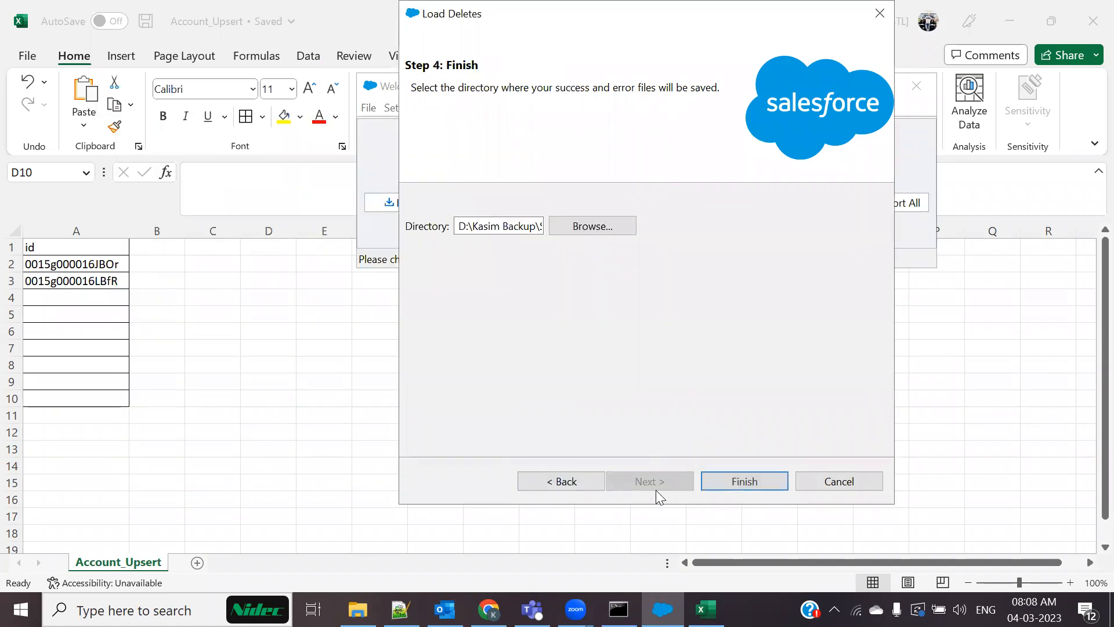
left_click(724, 488)
left_click(632, 369)
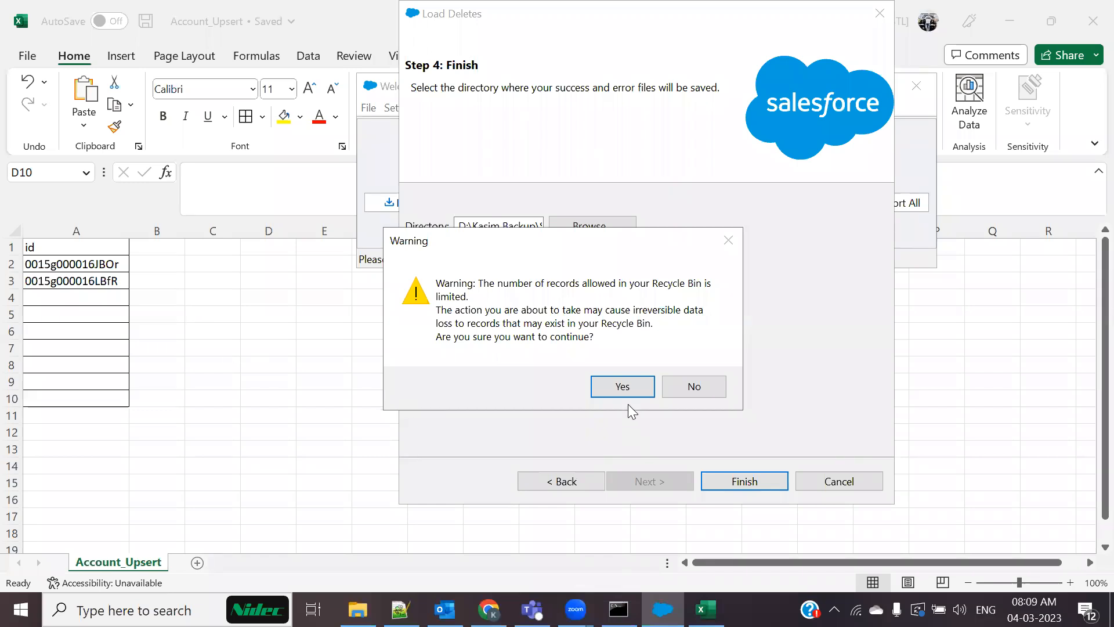
left_click(620, 387)
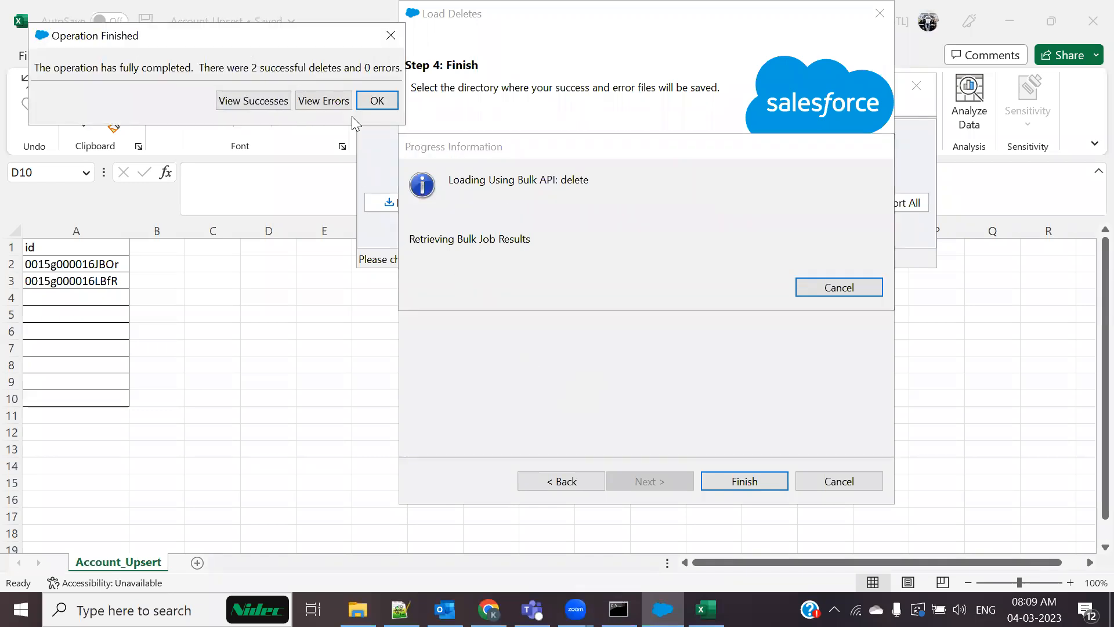
left_click(377, 102)
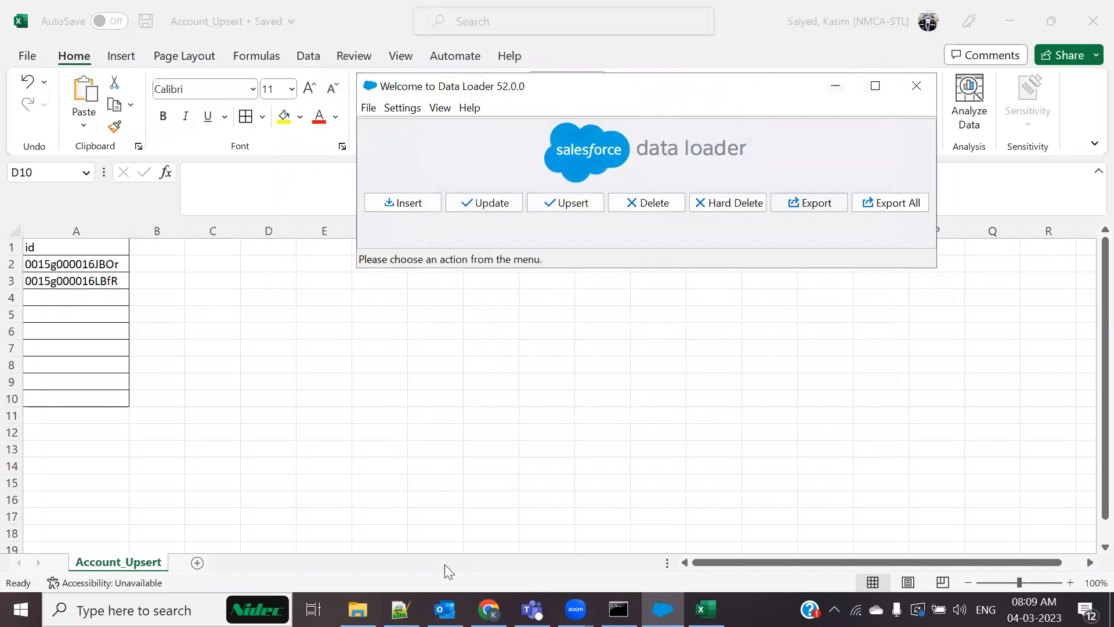
Reload both account tabs to see Record deleted, then verify both appear in the Recycle Bin
key("alt+Tab")
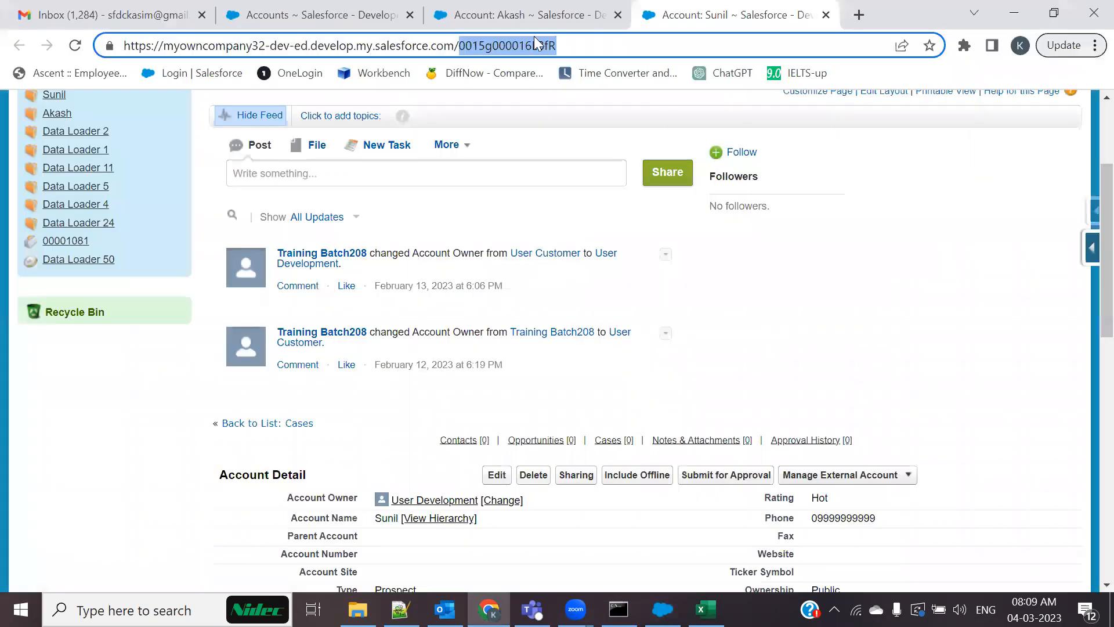
left_click(520, 16)
left_click(75, 45)
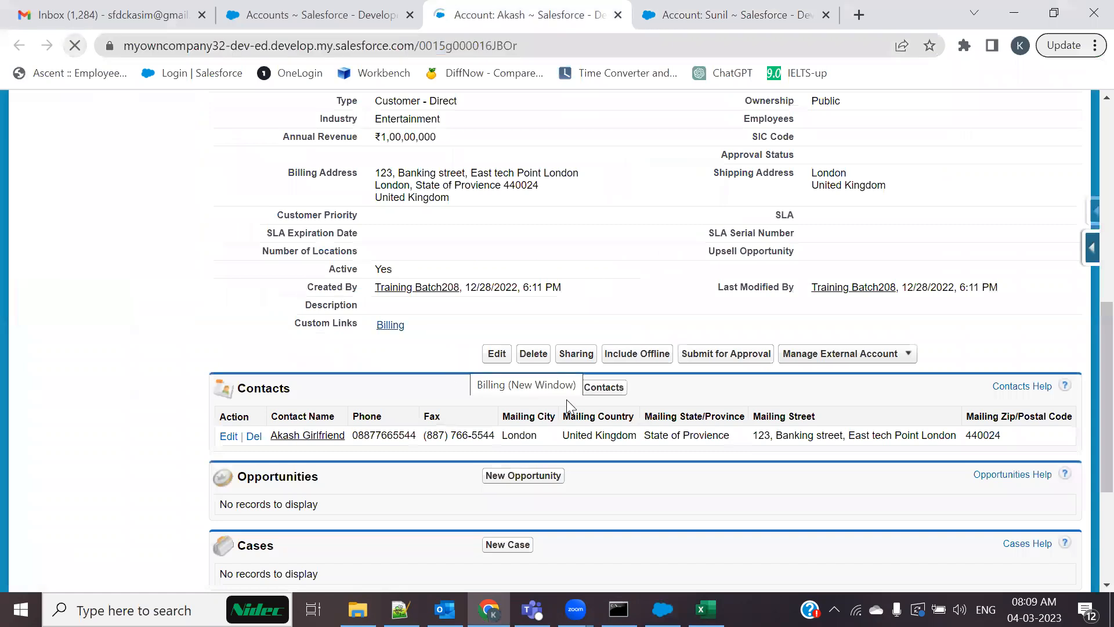
left_click(693, 22)
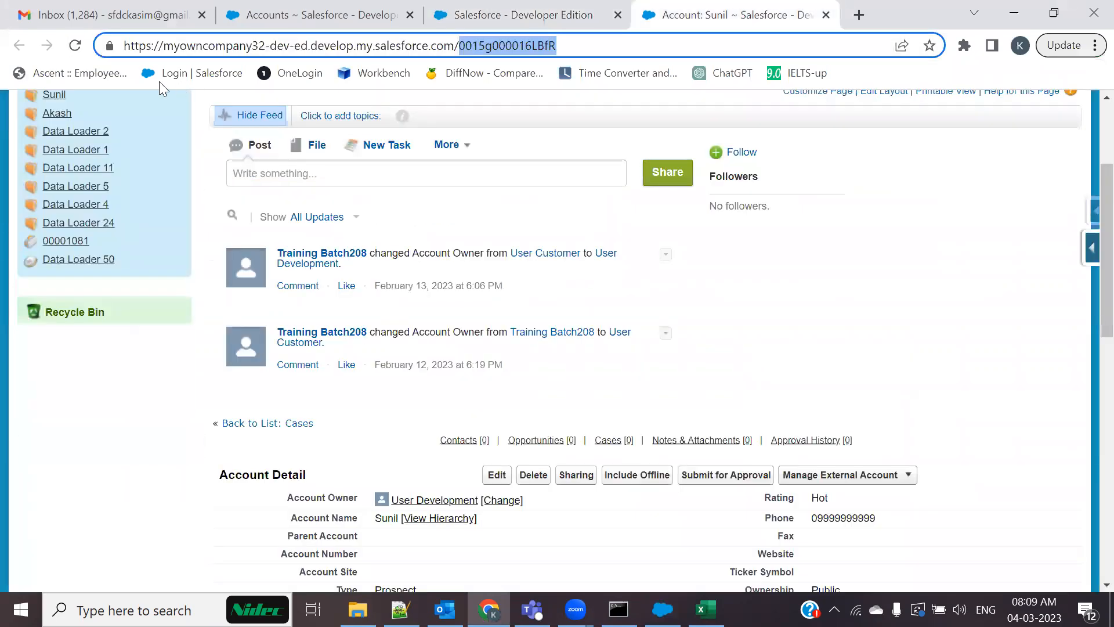
left_click(75, 45)
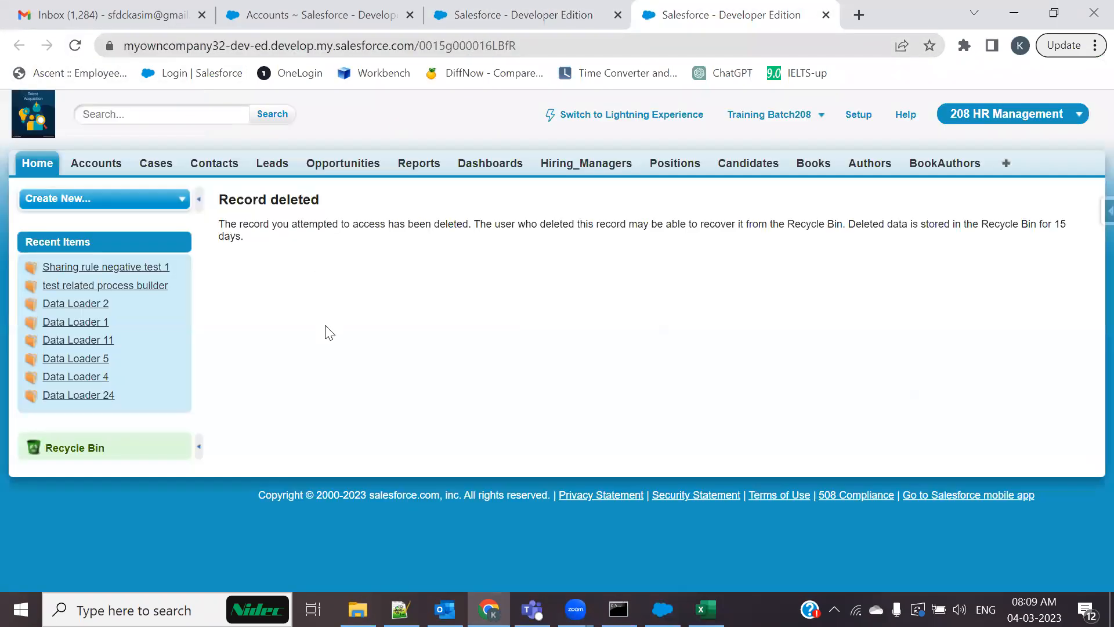
left_click(56, 449)
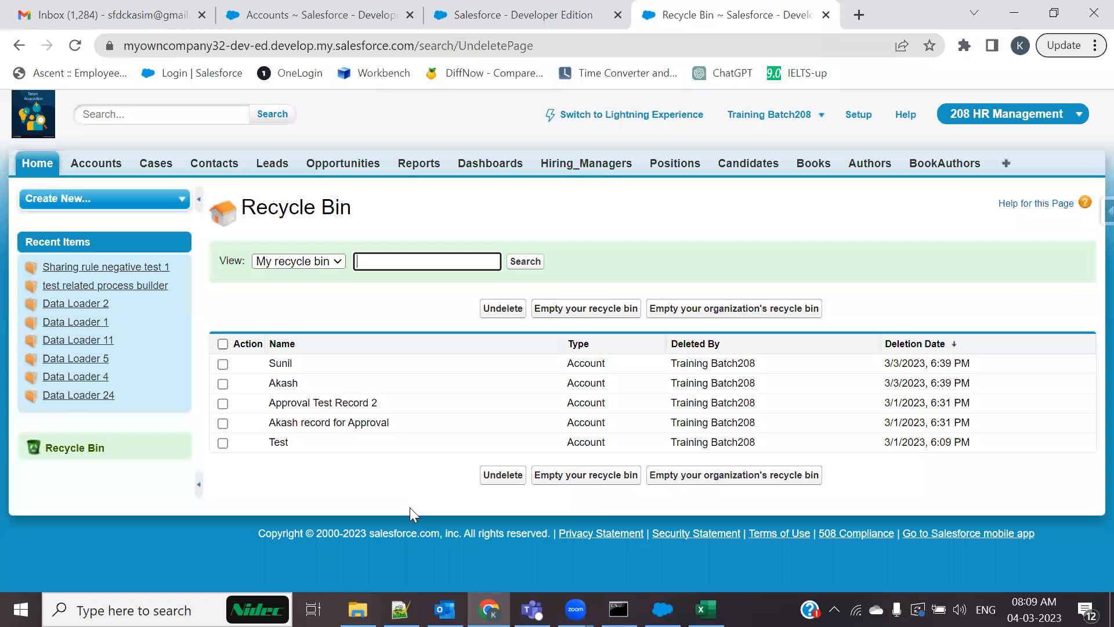
key("alt+Tab")
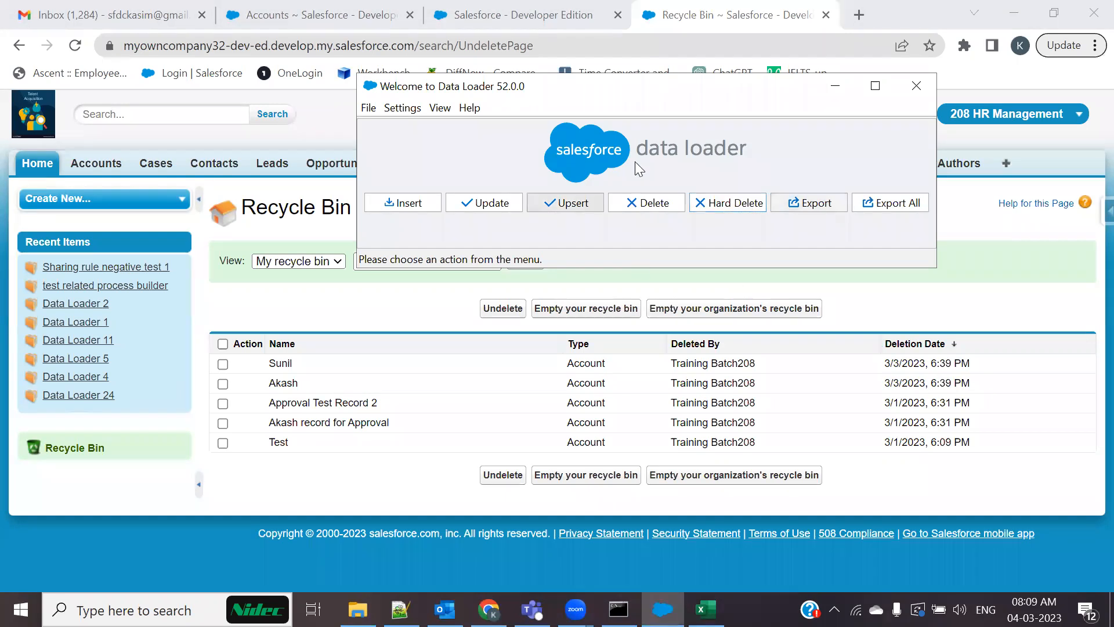
Try Hard Delete twice; it is blocked by the missing Bulk API Hard Delete permission
left_click(697, 217)
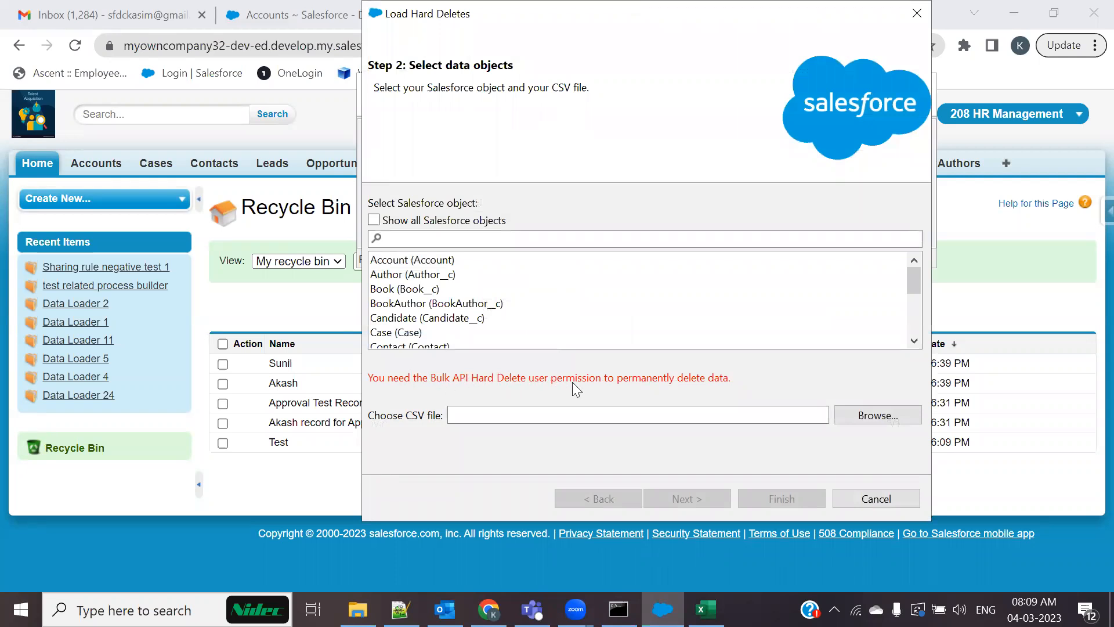
left_click(916, 13)
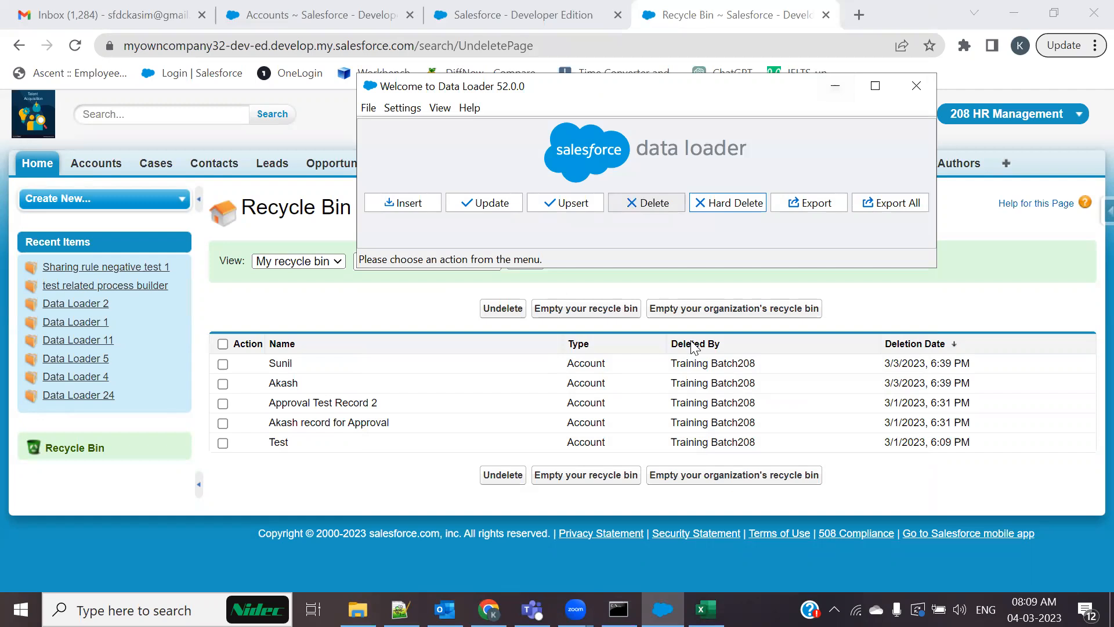
left_click(733, 210)
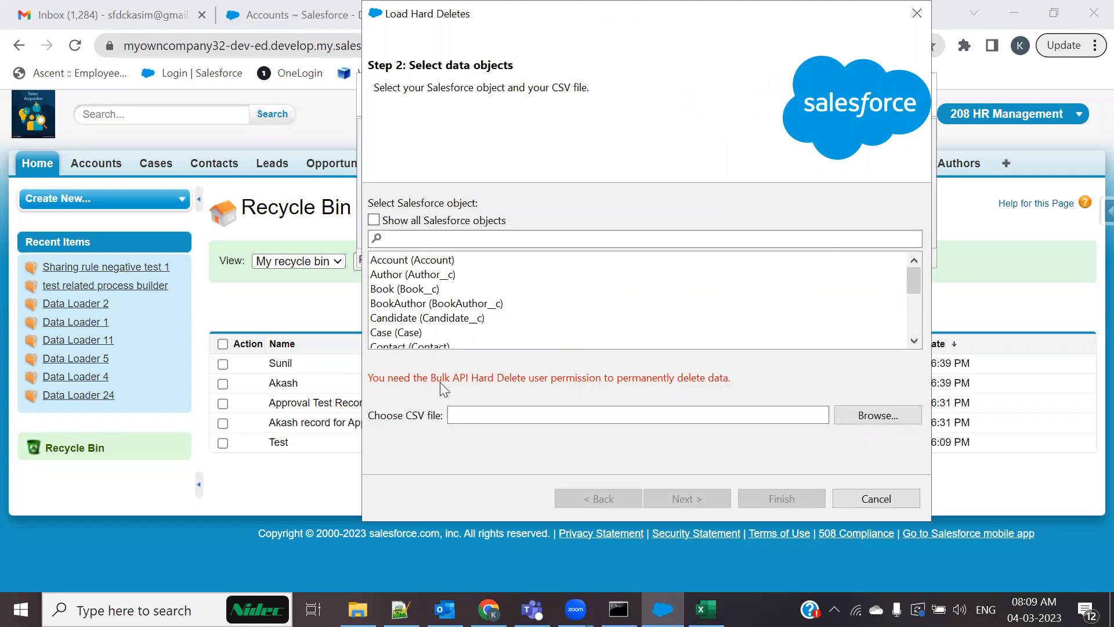
left_click(916, 15)
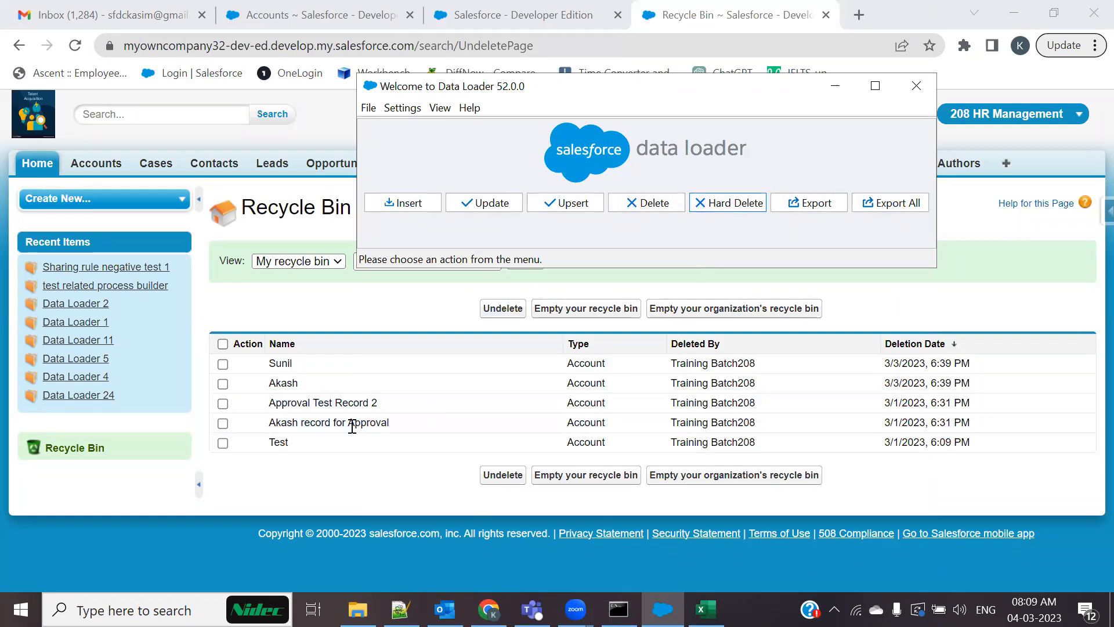
Minimize Data Loader, open Salesforce Setup, and close the Record deleted and Accounts pages
left_click(835, 85)
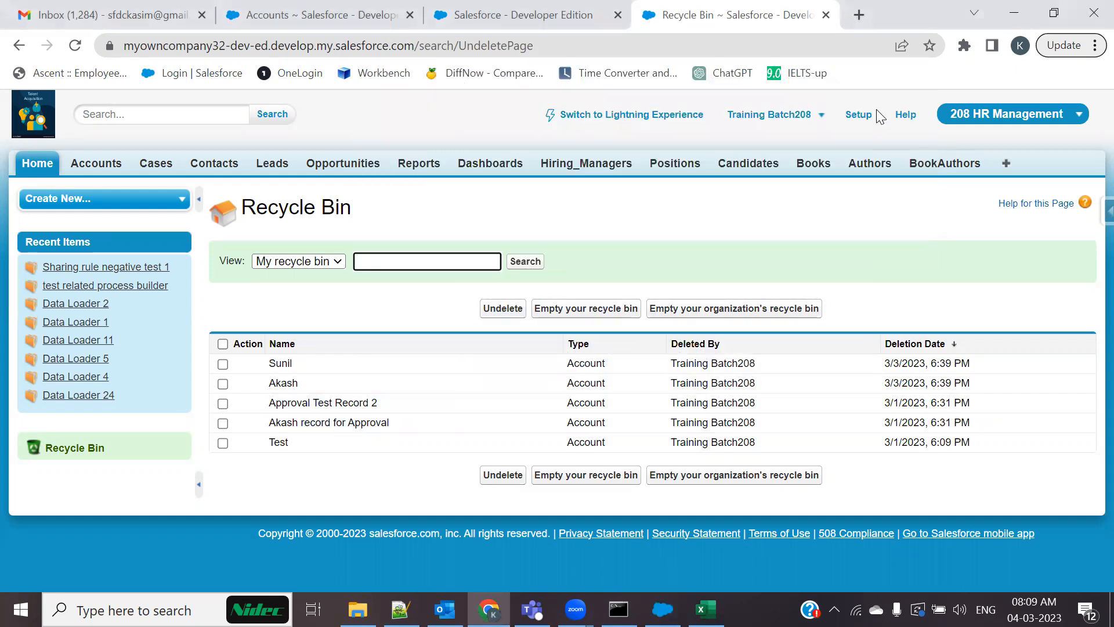
left_click(854, 115)
left_click(621, 22)
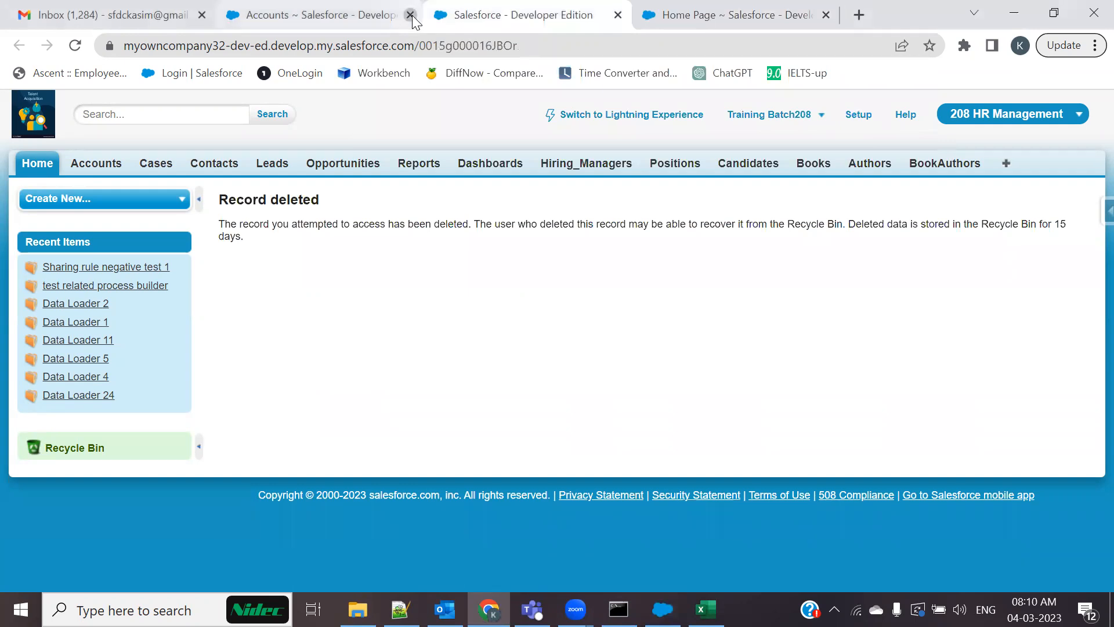
left_click(409, 15)
left_click(410, 15)
Expand Manage Users in Setup and open the All Users list
scroll(35, 301, "down", 6)
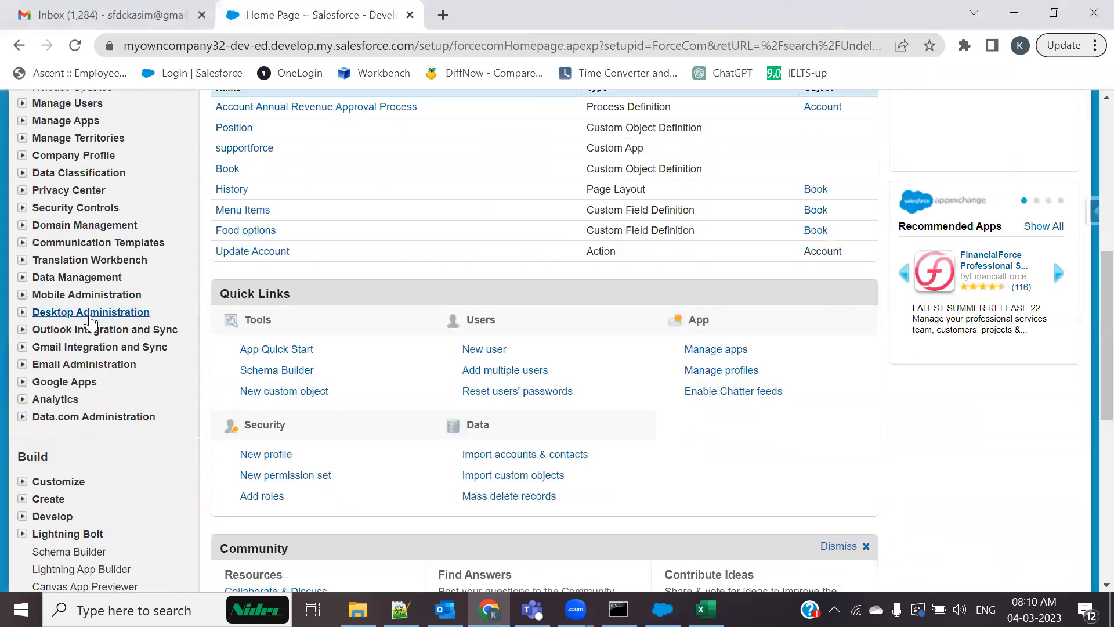
scroll(71, 288, "up", 2)
left_click(67, 277)
left_click(61, 296)
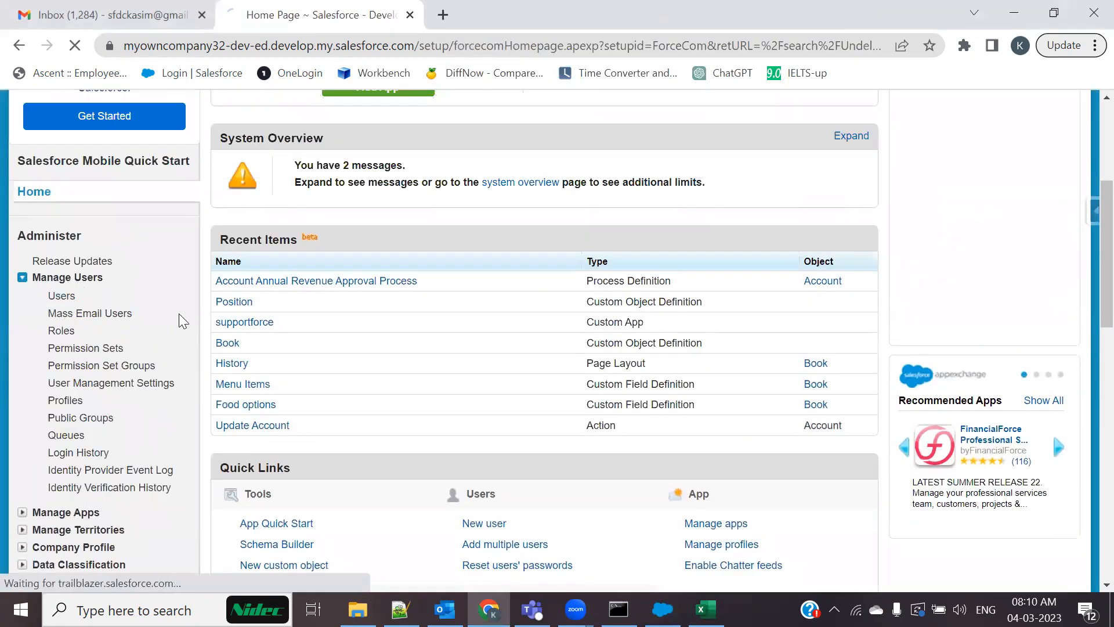
scroll(231, 423, "down", 3)
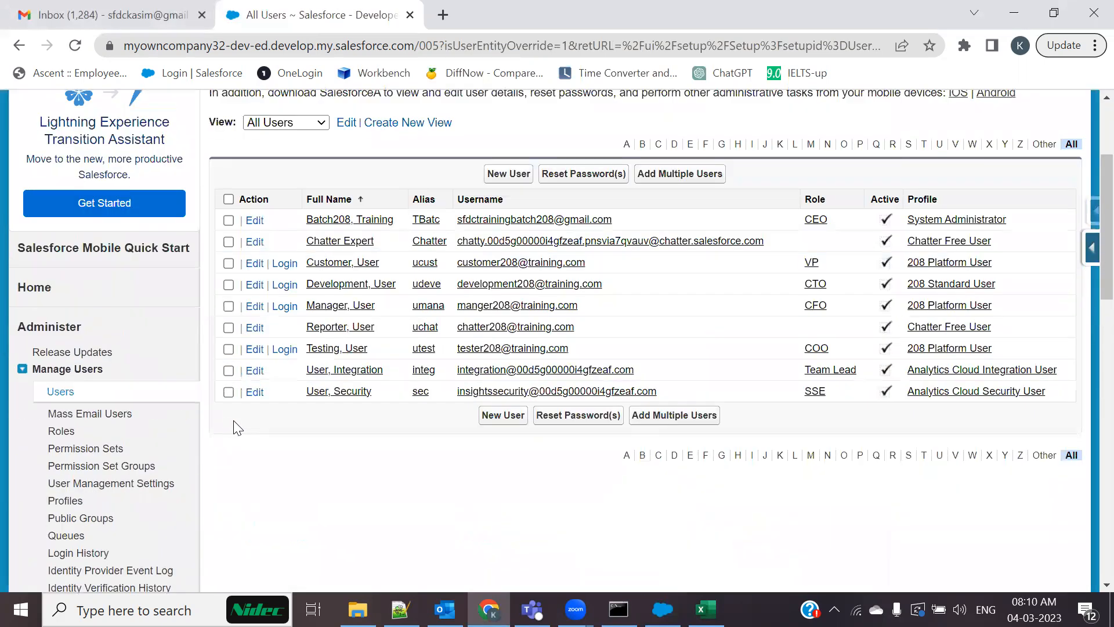
scroll(417, 355, "up", 3)
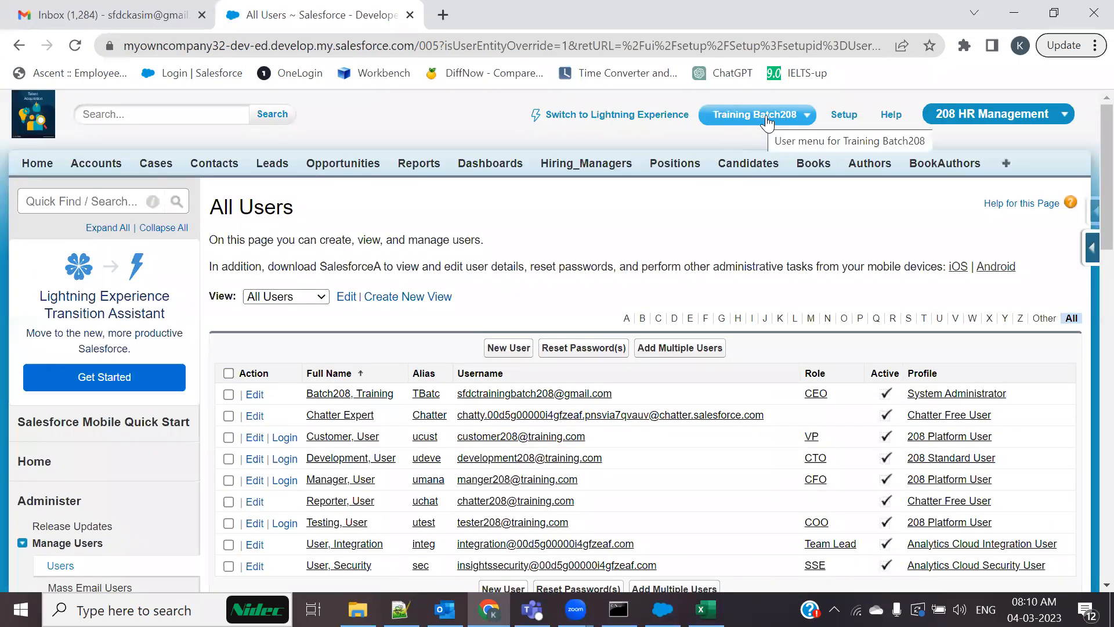
scroll(335, 404, "down", 5)
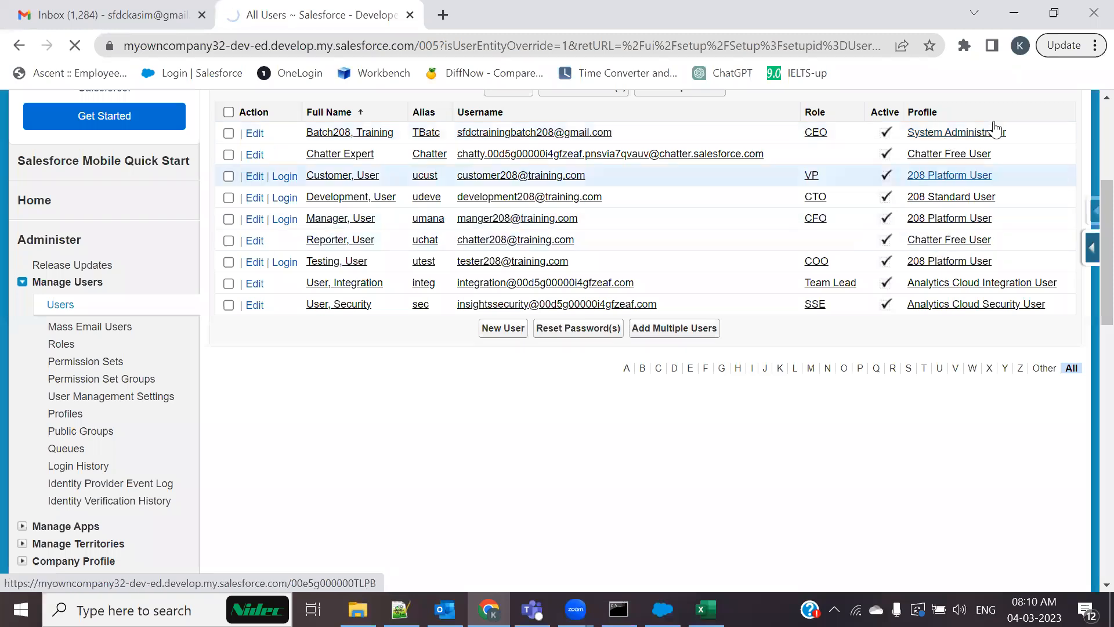
Open the System Administrator profile from the Profile column of the user table
left_click(980, 135)
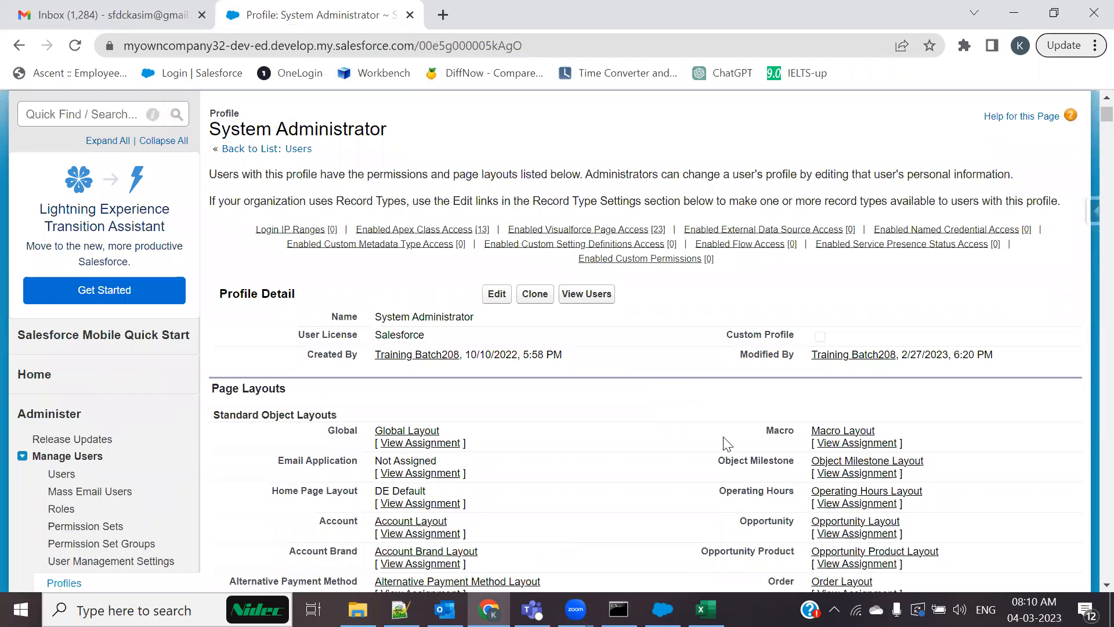
key("alt+Tab")
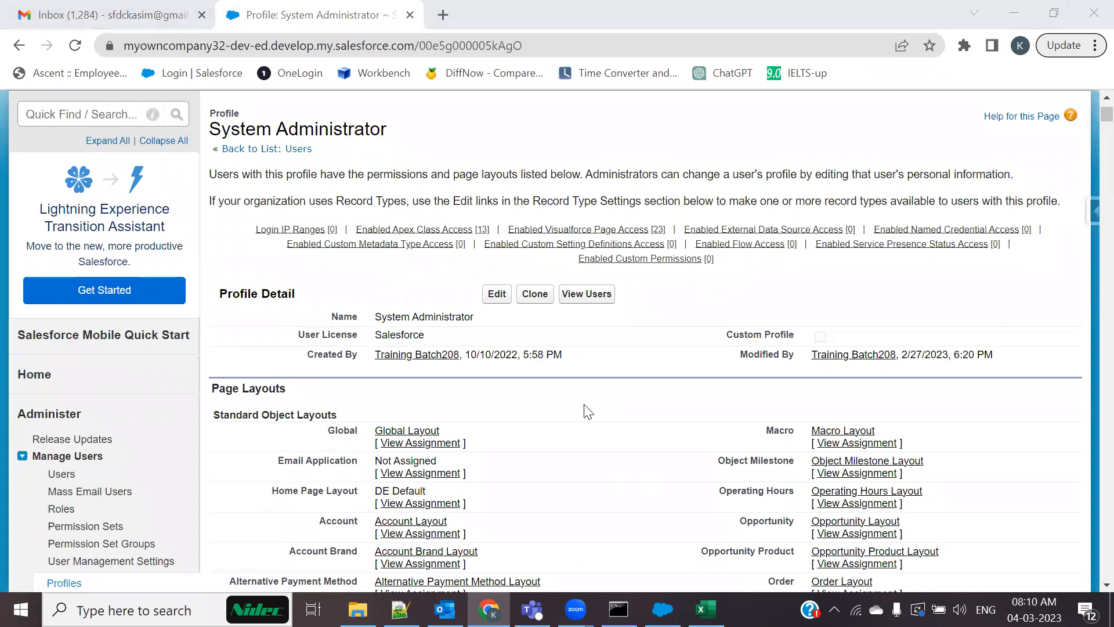
left_click_drag(388, 130, 198, 105)
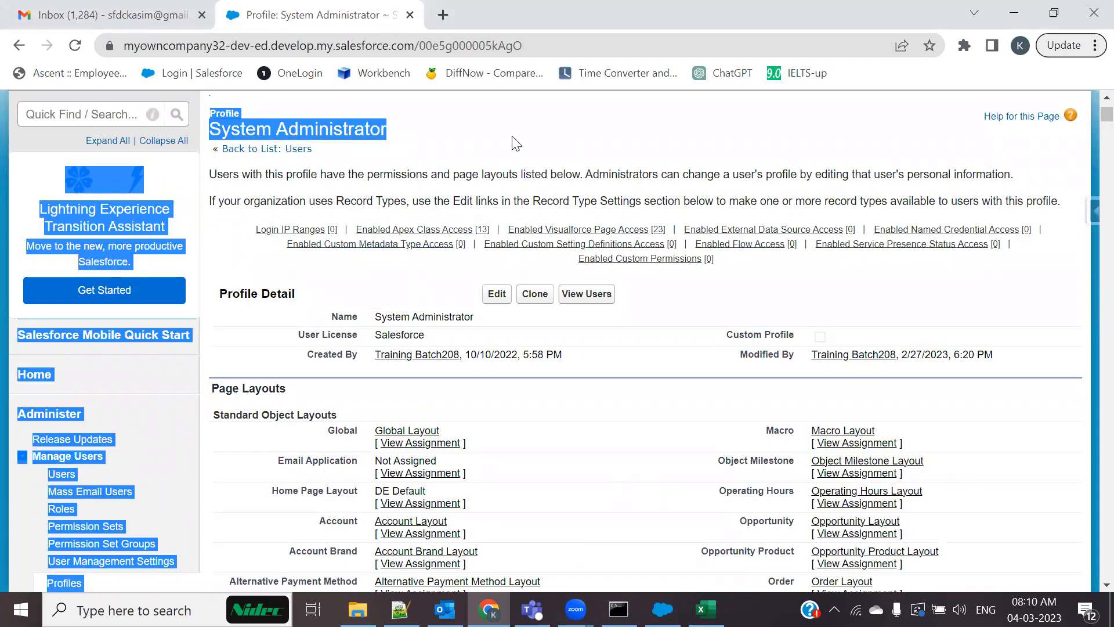
left_click(516, 143)
mouse_move(363, 245)
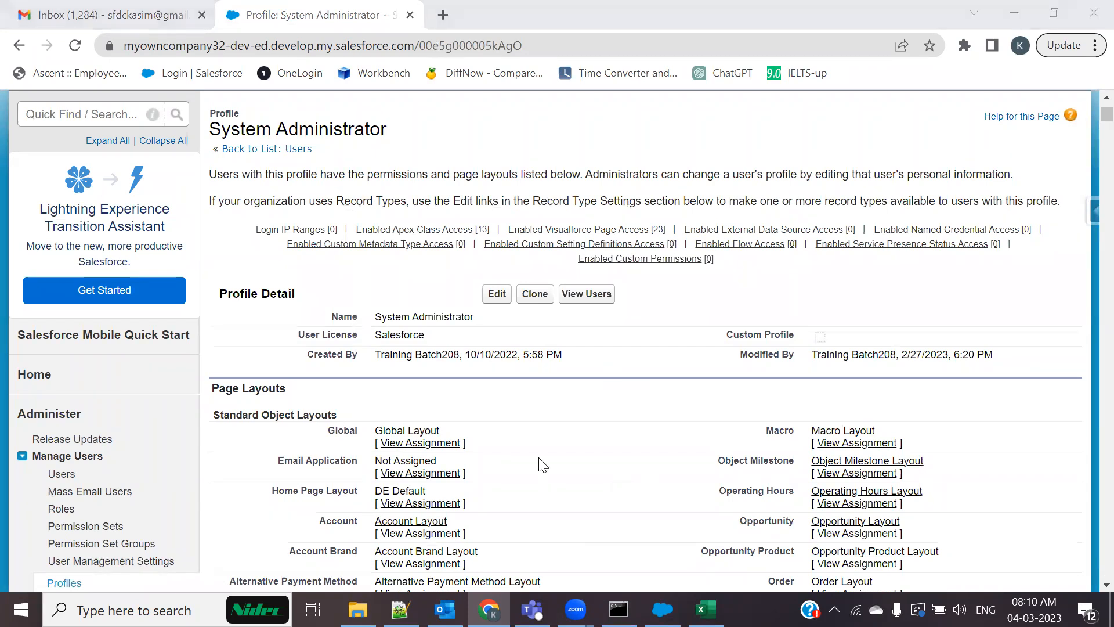
mouse_move(406, 244)
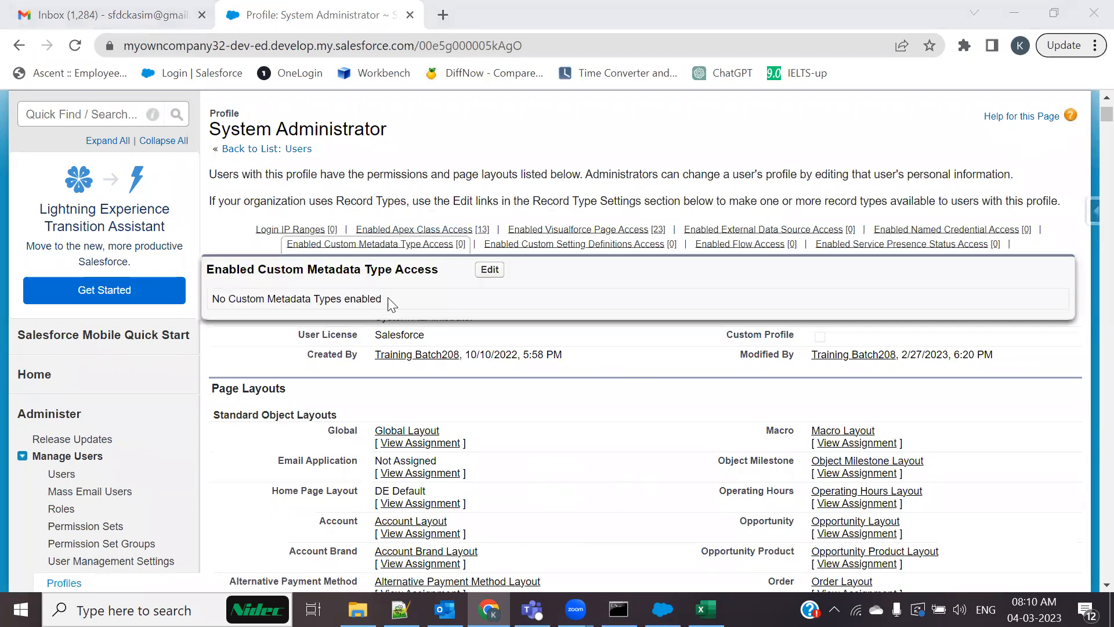
Edit the System Administrator profile and search 'Bulk A' to locate Bulk API Hard Delete
left_click(497, 295)
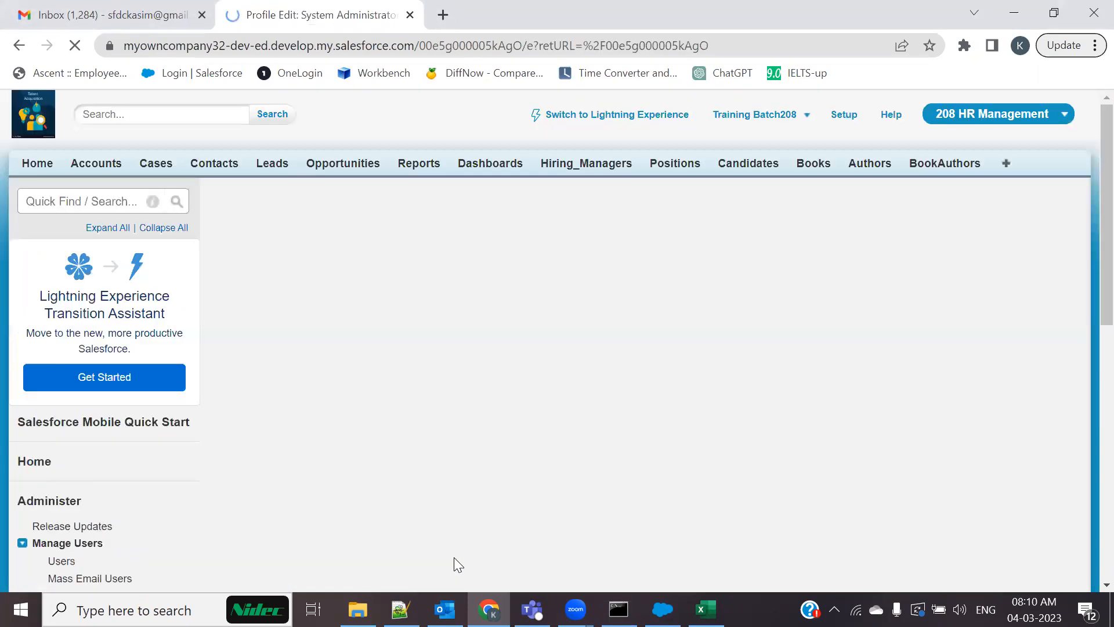
scroll(670, 331, "down", 3)
key("ctrl+f")
type("Bulk A")
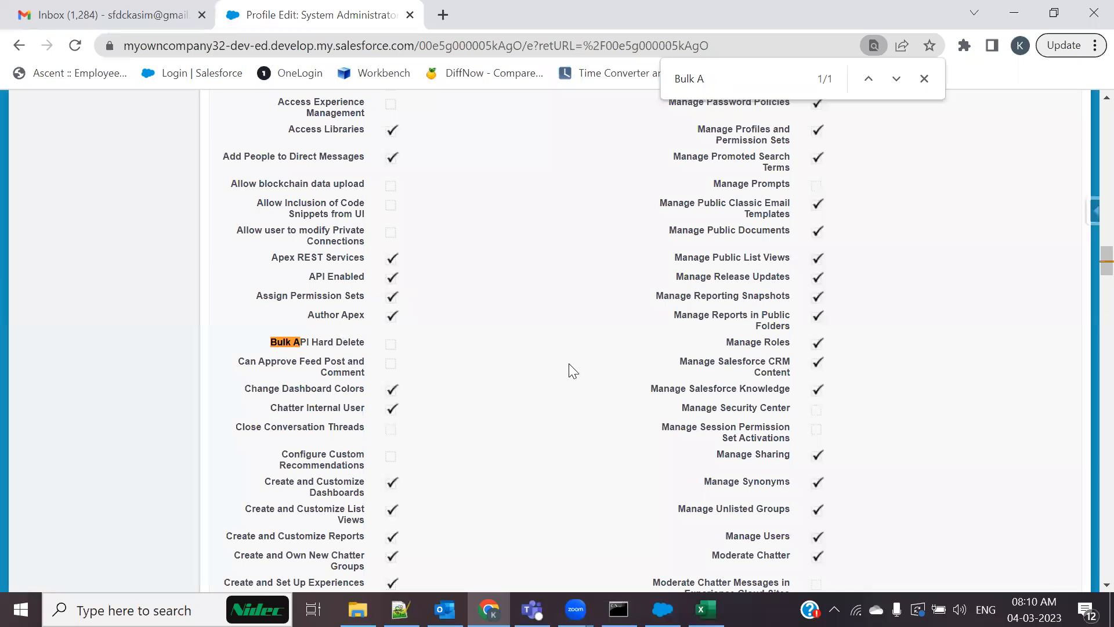
left_click_drag(369, 345, 266, 341)
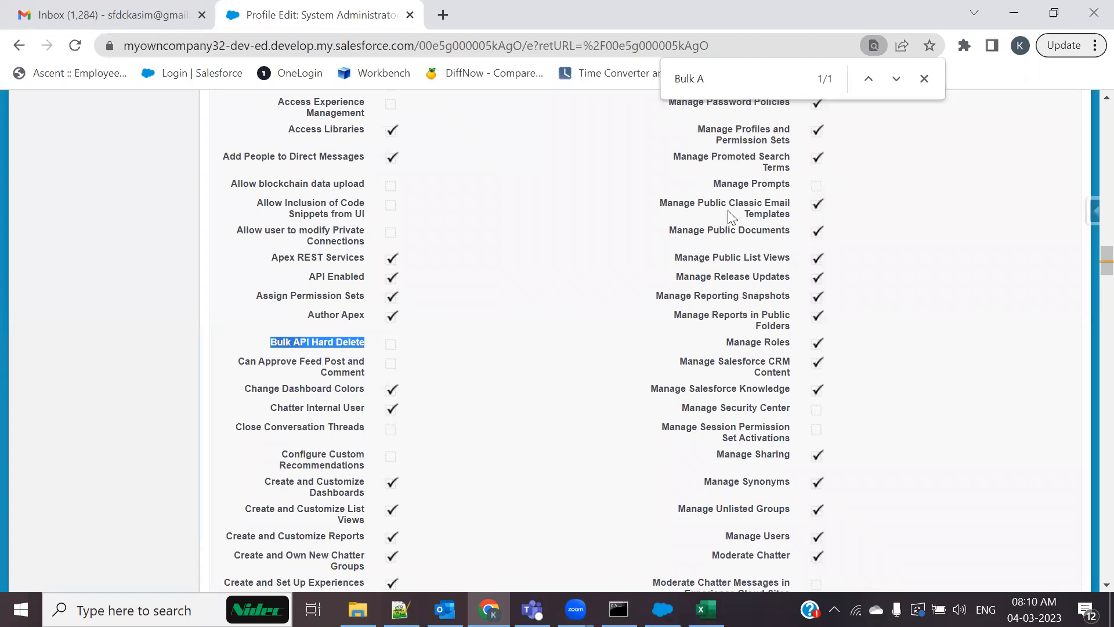
Close Data Loader's Load Hard Deletes window and return to the profile edit page
key("alt+Tab")
left_click(843, 87)
key("alt+Tab")
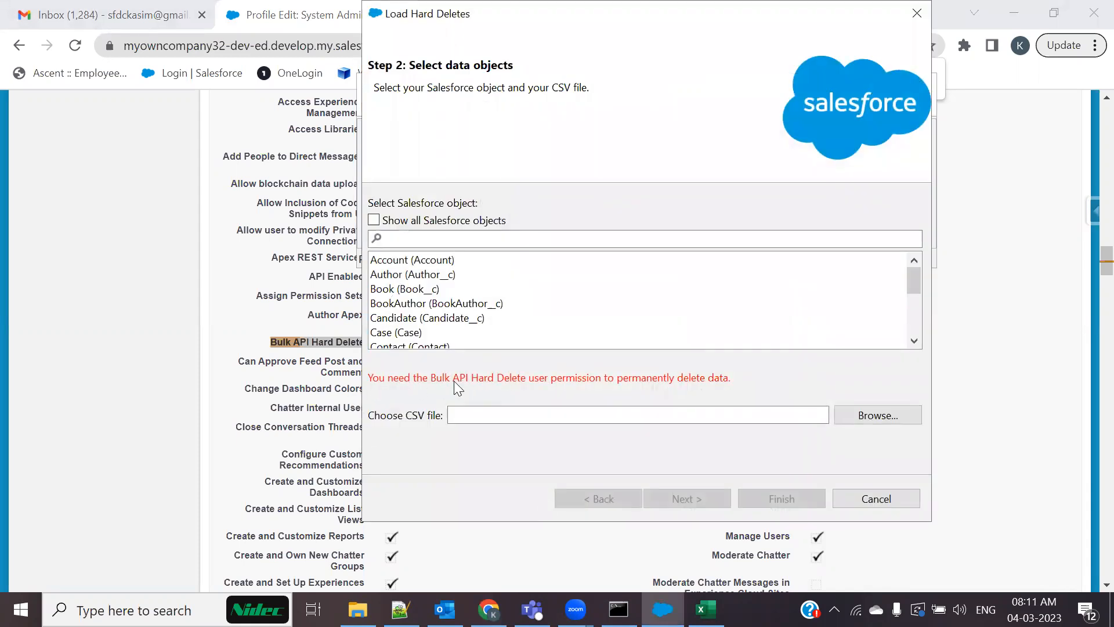
left_click(917, 13)
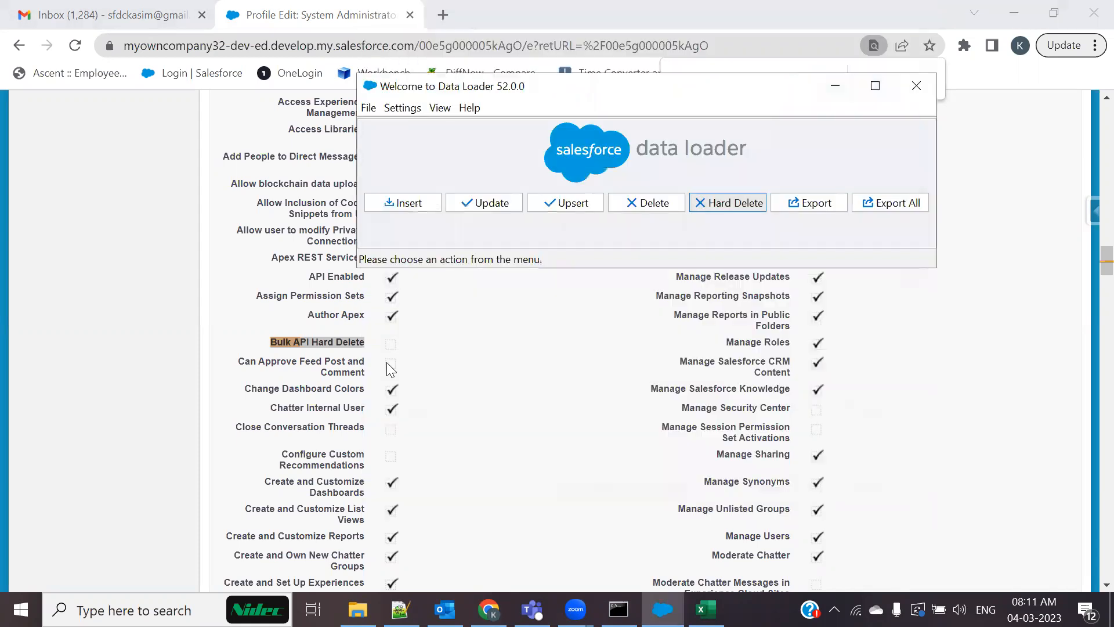
left_click(370, 363)
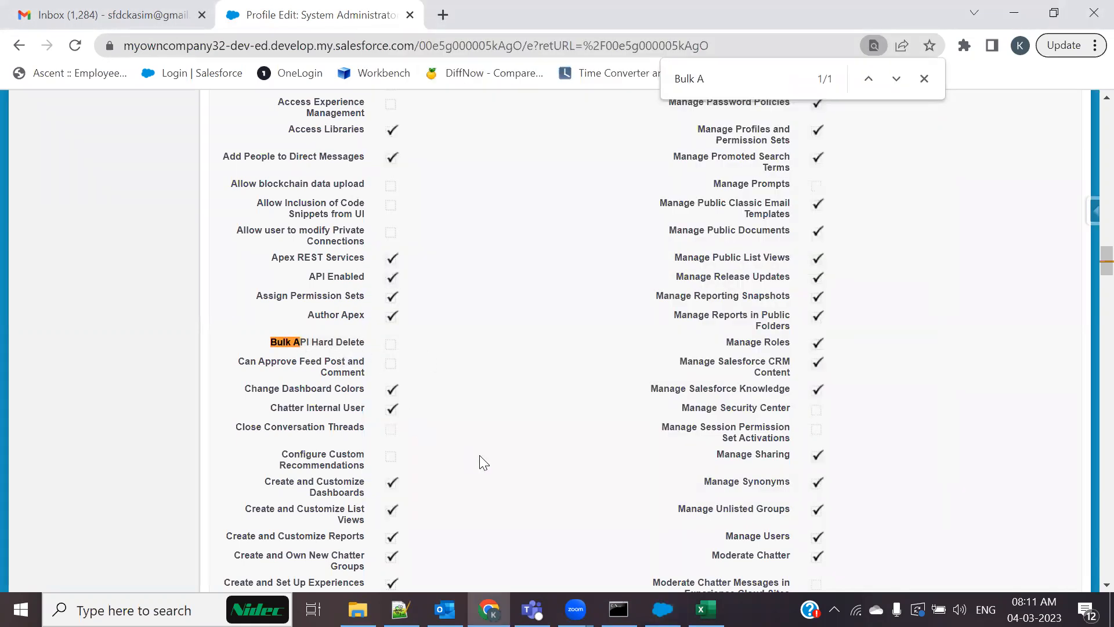
Look through the profile's permissions, then go back to the All Users list
scroll(480, 460, "up", 15)
scroll(483, 462, "up", 15)
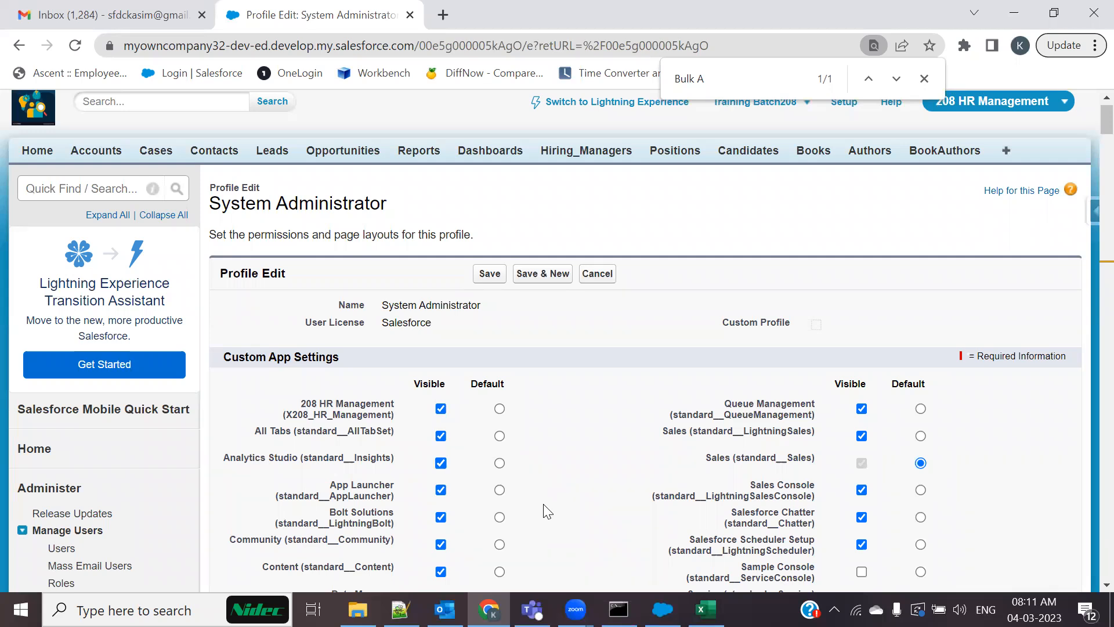
scroll(548, 511, "down", 15)
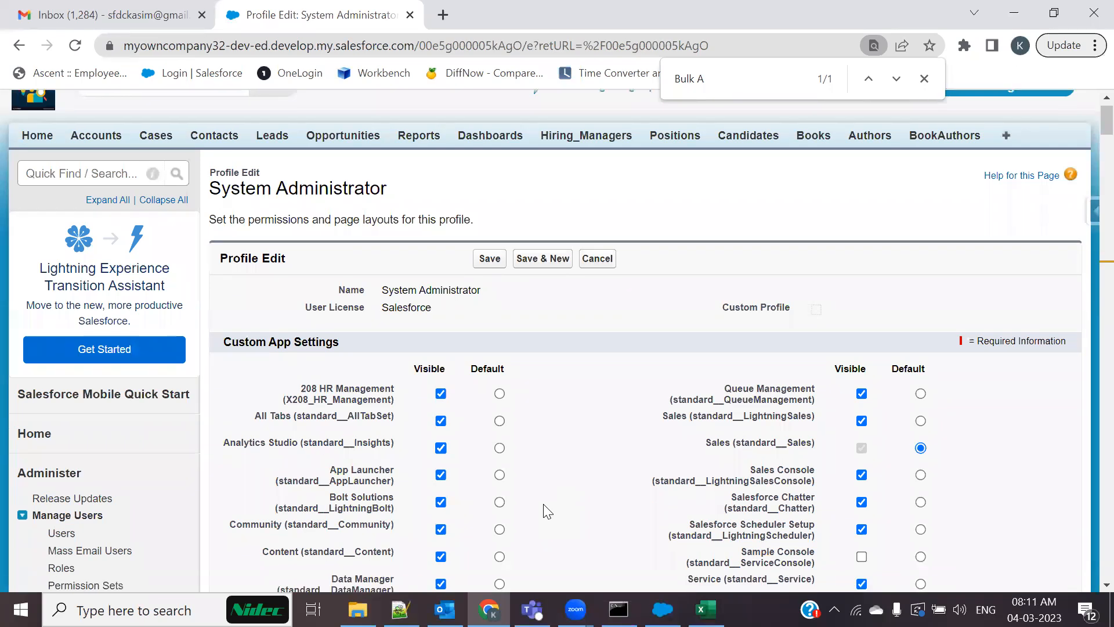
scroll(547, 511, "down", 15)
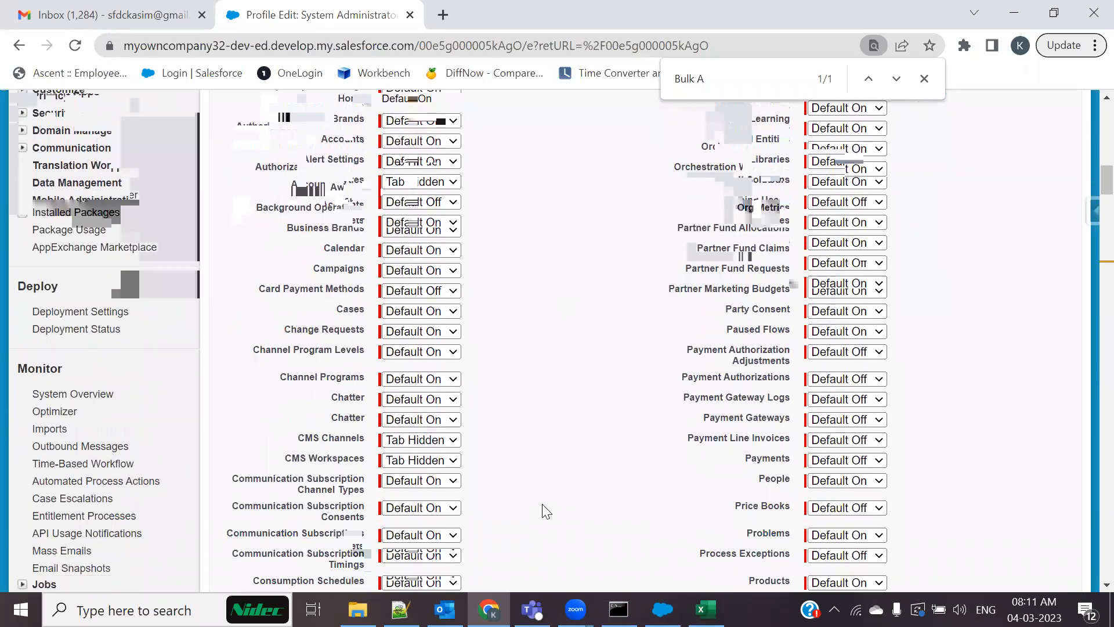
scroll(547, 511, "down", 8)
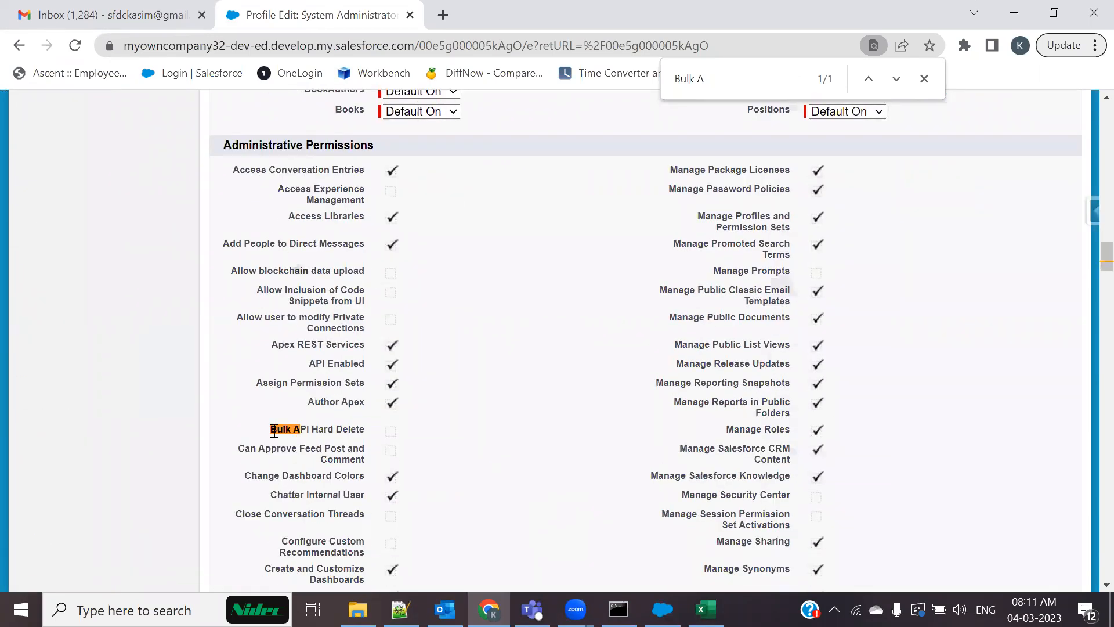
scroll(341, 438, "down", 20)
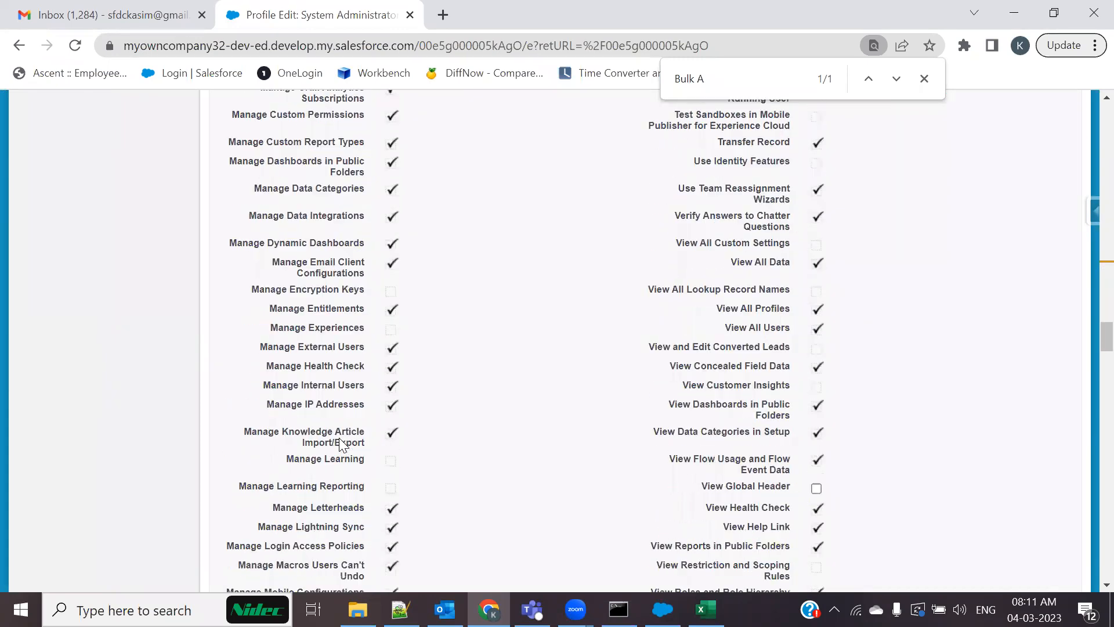
scroll(340, 446, "up", 6)
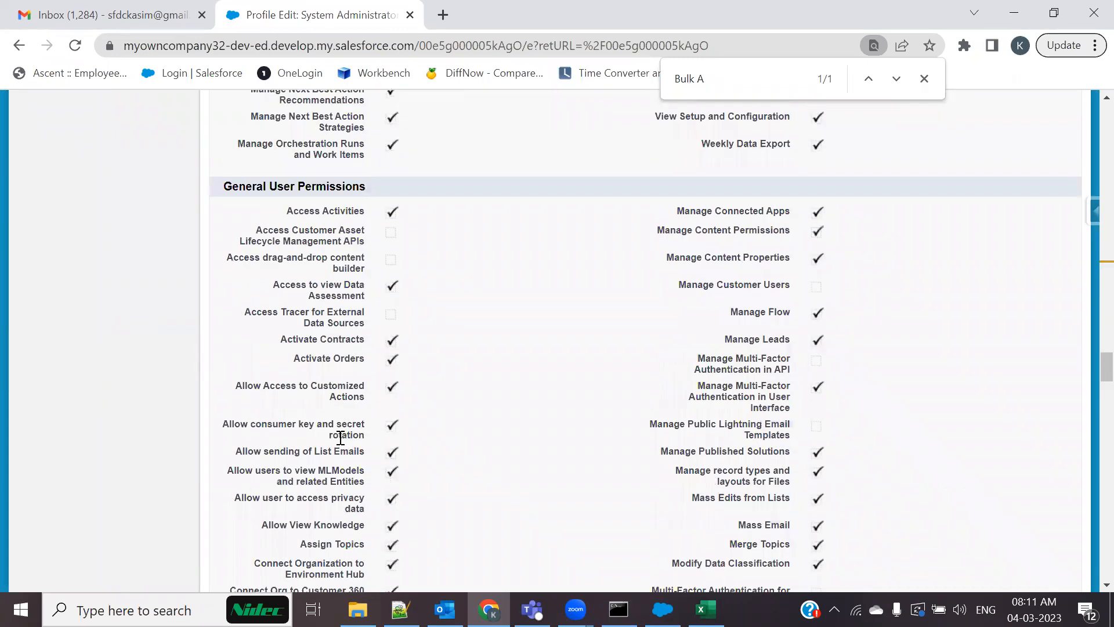
scroll(341, 439, "down", 20)
scroll(341, 438, "up", 8)
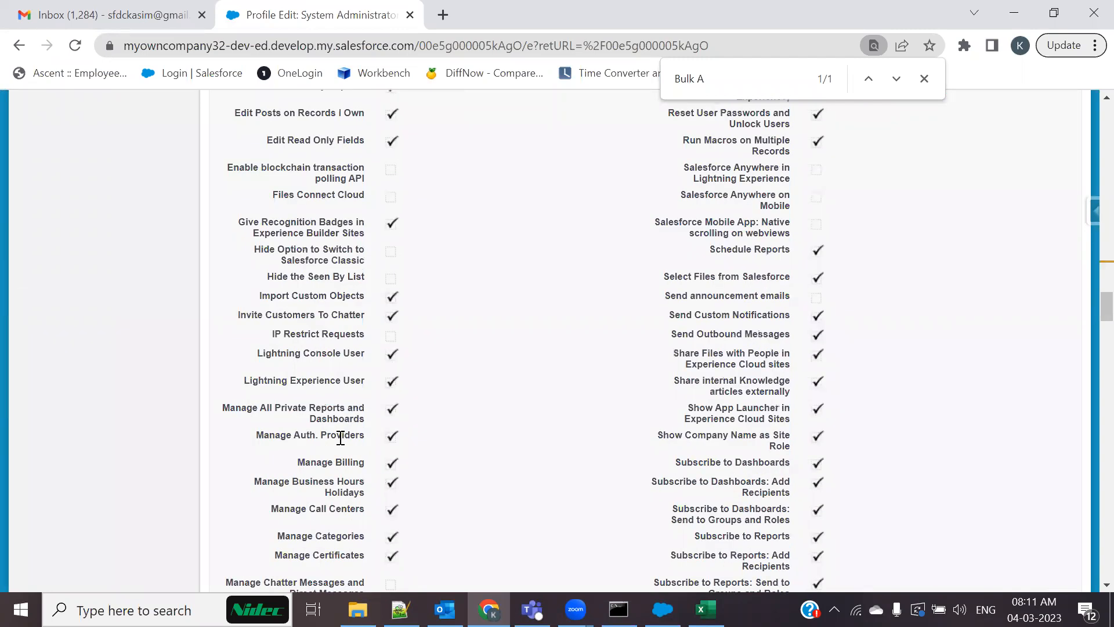
scroll(341, 438, "up", 19)
scroll(334, 453, "down", 5)
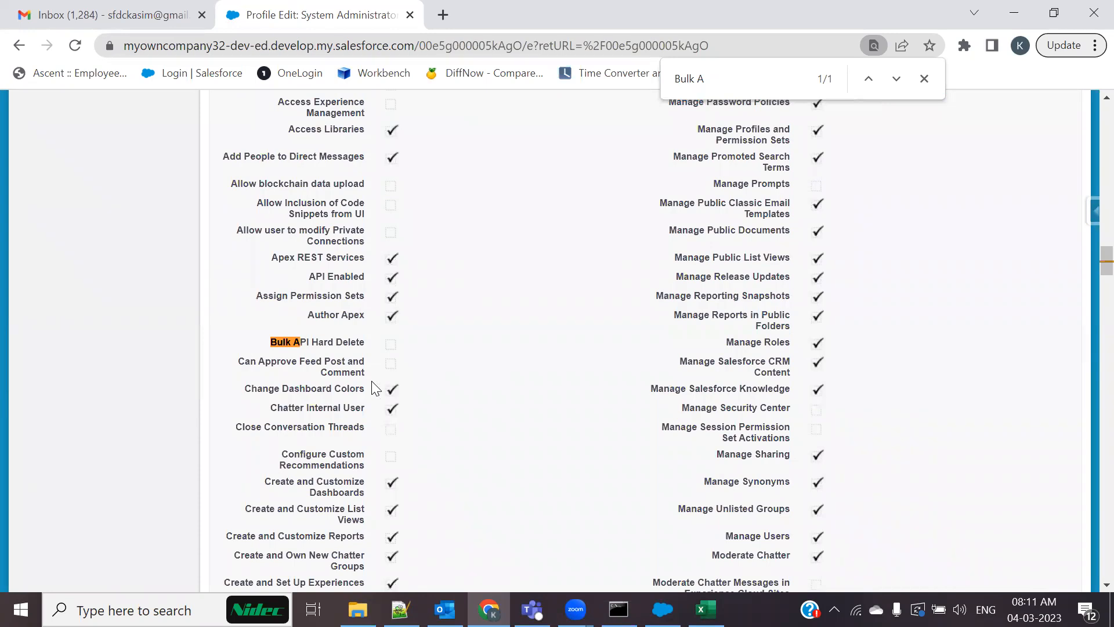
scroll(372, 388, "up", 20)
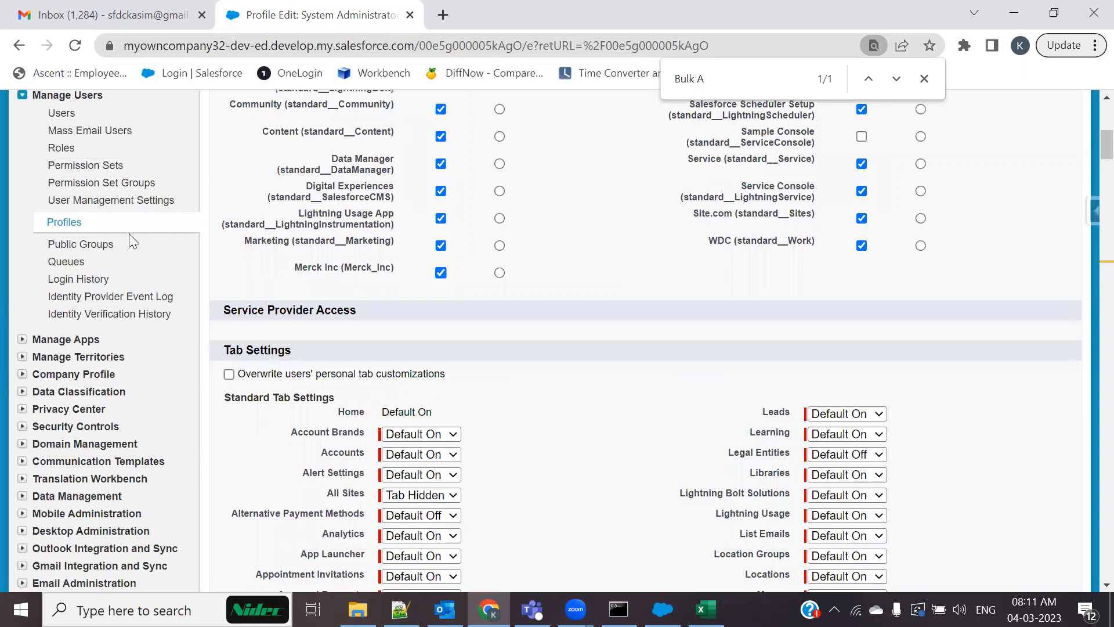
scroll(99, 185, "up", 6)
left_click(61, 463)
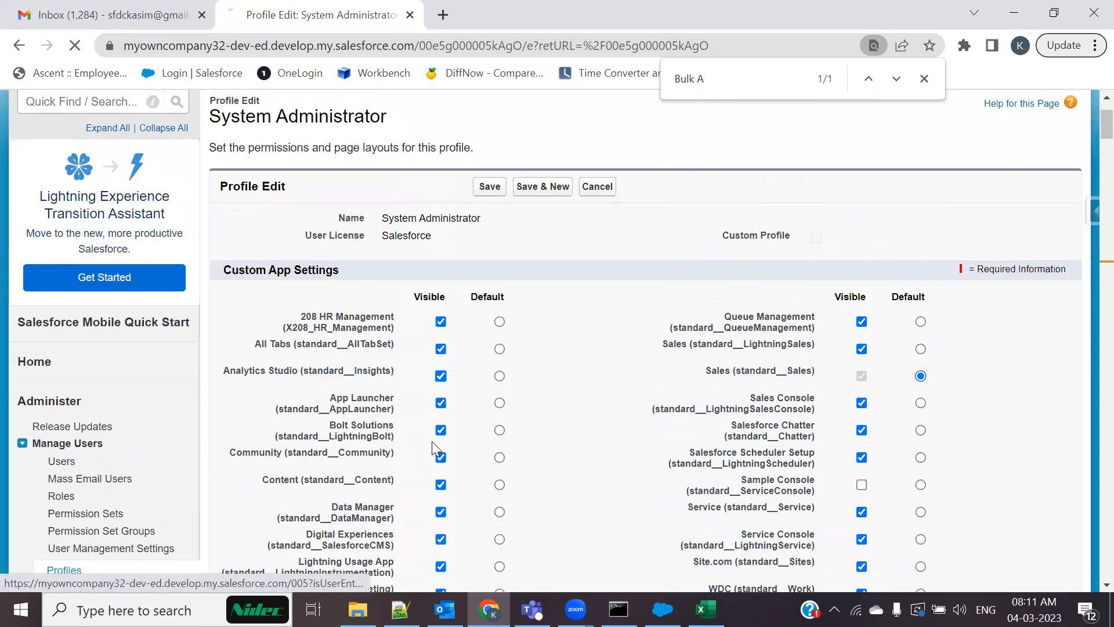
Open the 208 Standard User profile for editing
scroll(545, 467, "down", 4)
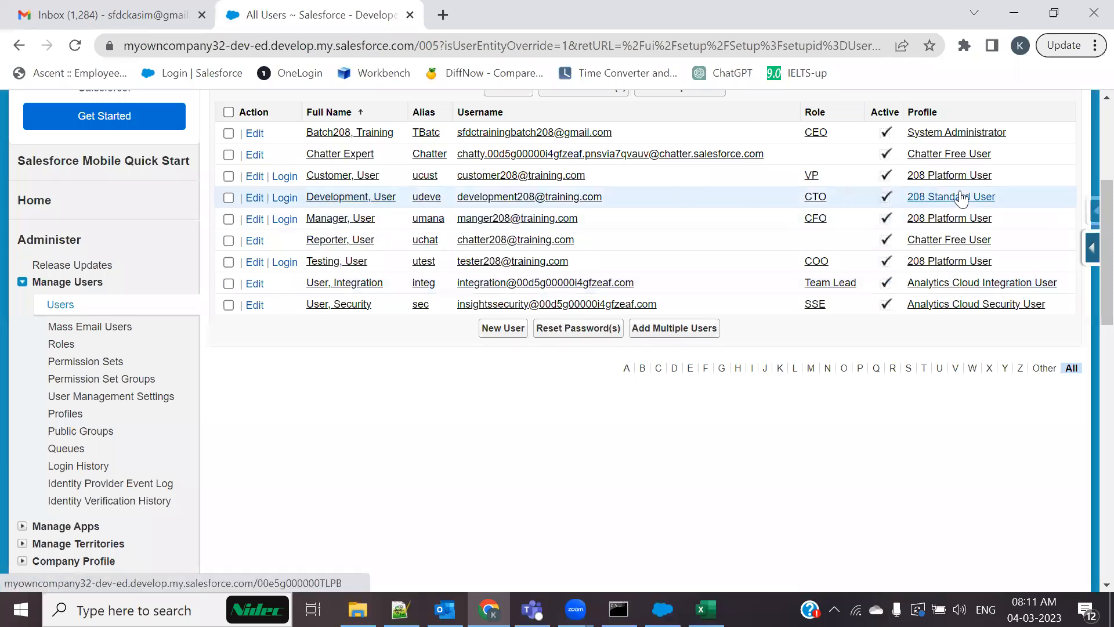
left_click(939, 197)
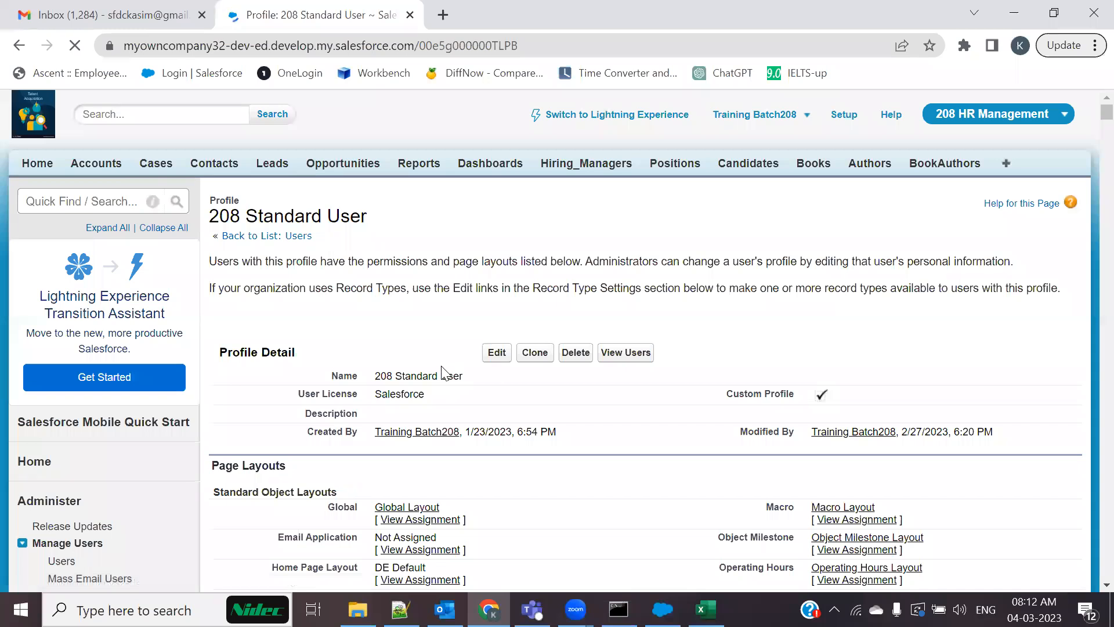
scroll(459, 325, "down", 3)
left_click(492, 208)
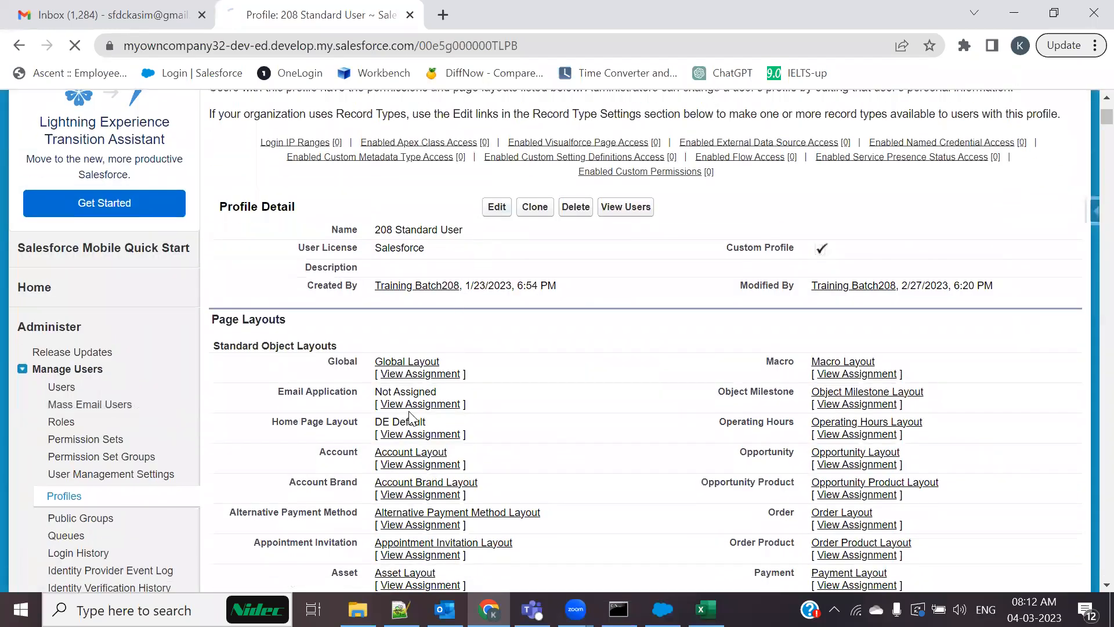
Find the Bulk API Hard Delete permission and save the 208 Standard User profile
scroll(407, 411, "down", 20)
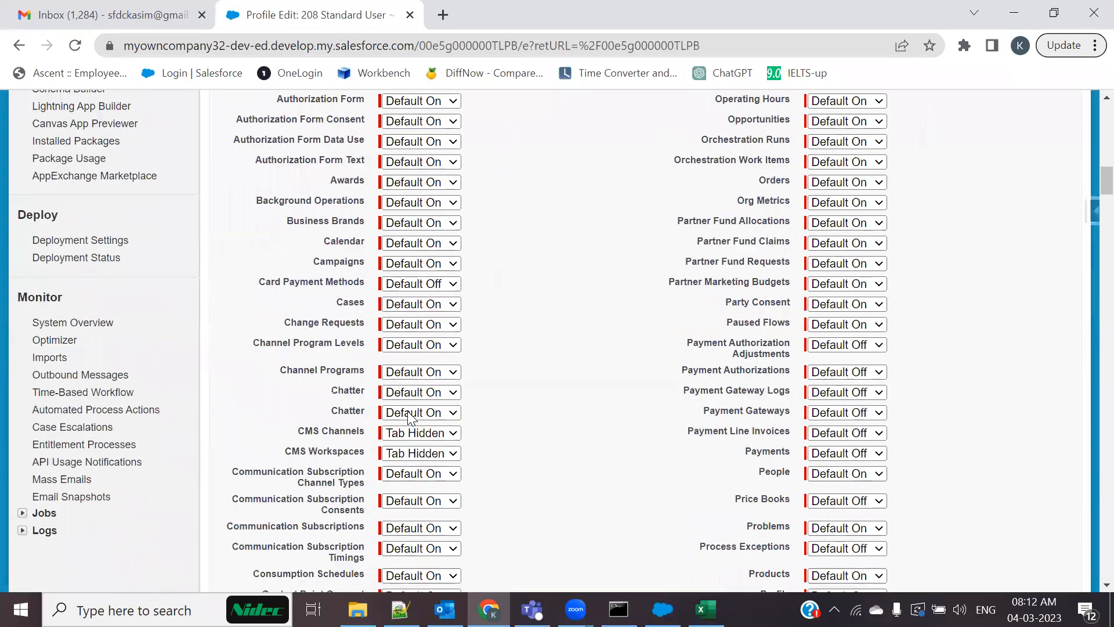
key("ctrl+f")
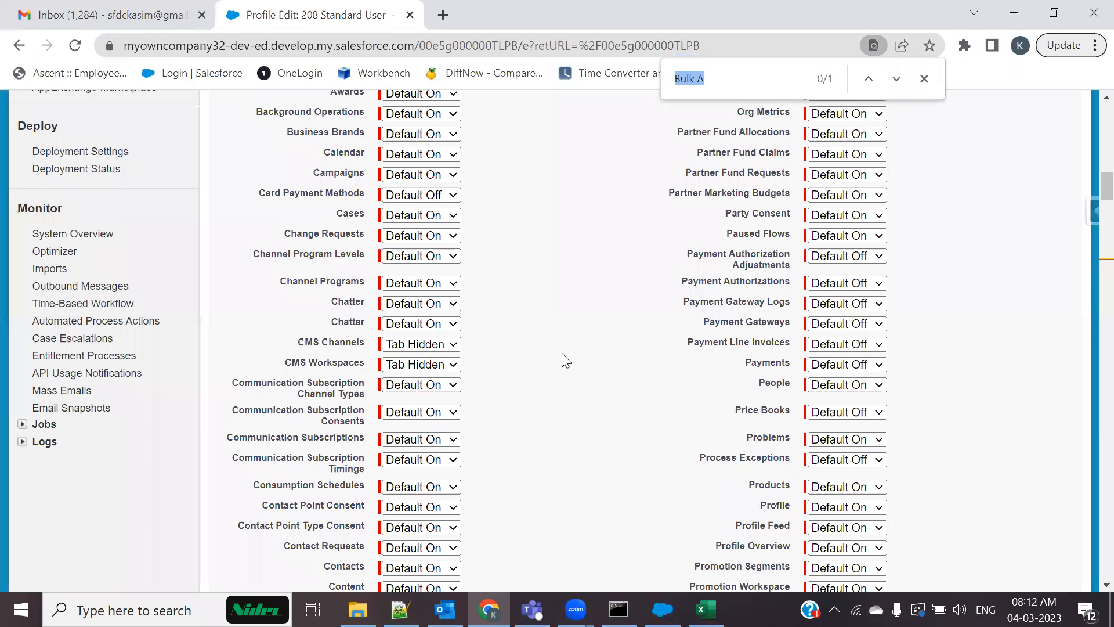
key("Return")
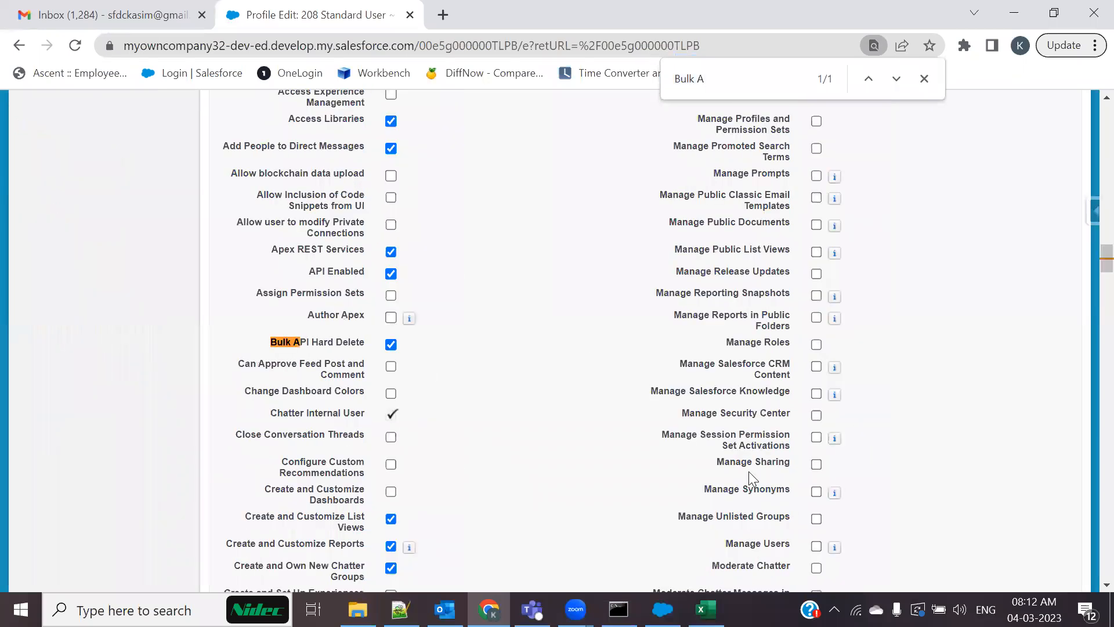
scroll(627, 443, "up", 20)
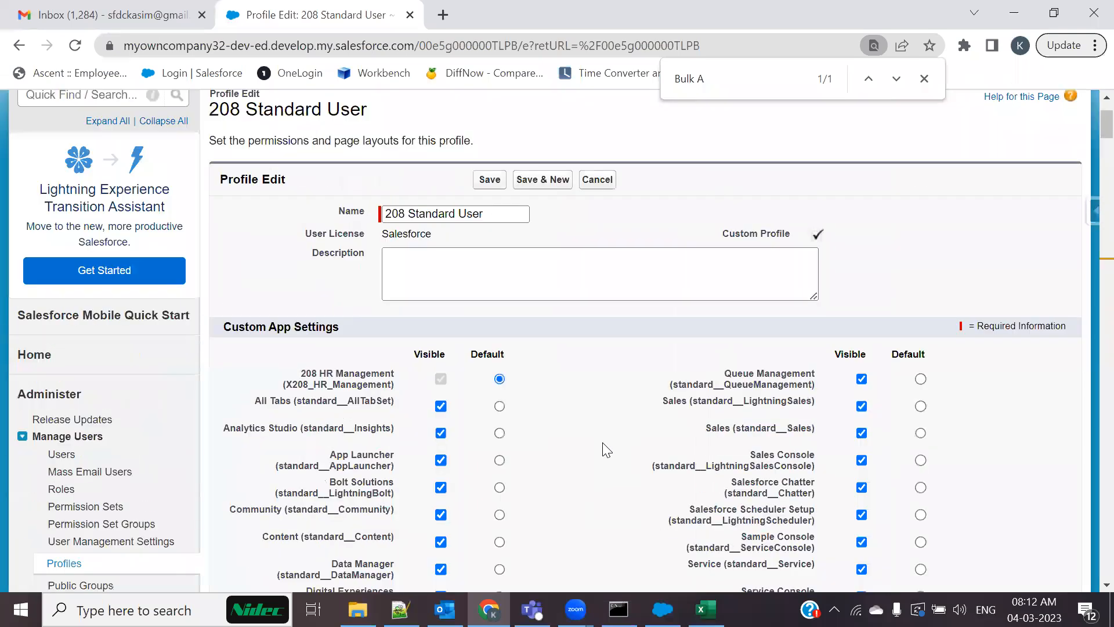
left_click(489, 287)
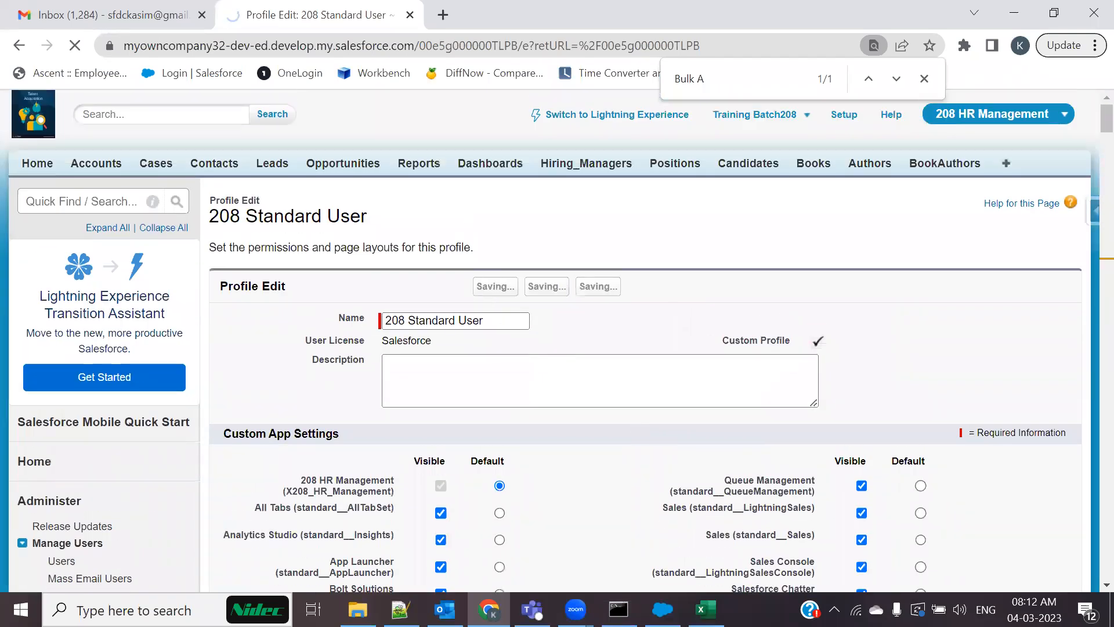
mouse_move(662, 609)
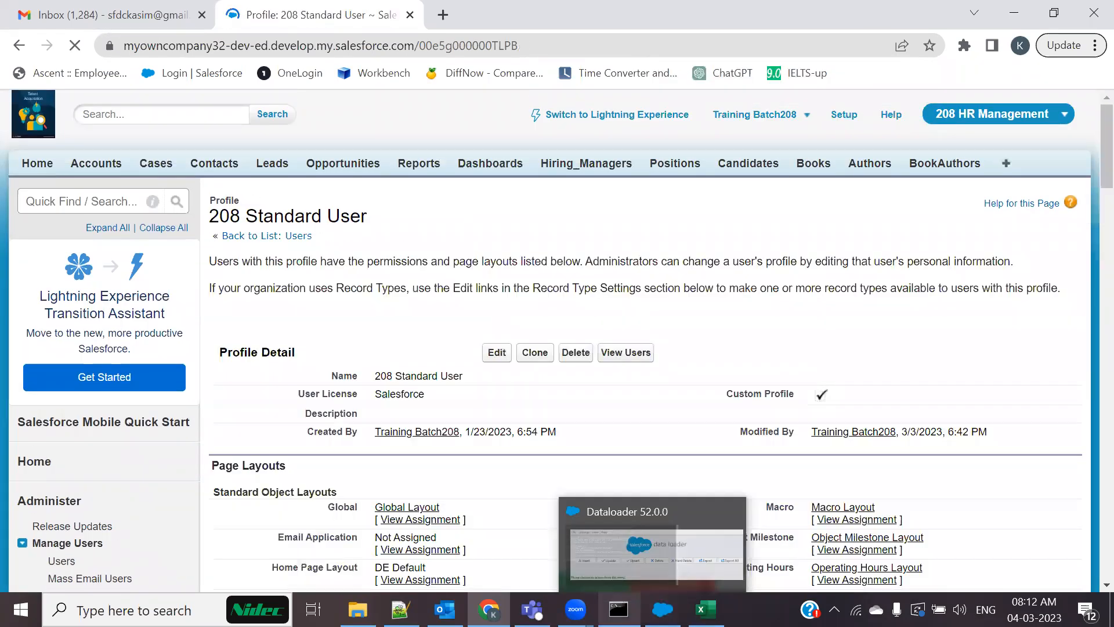
left_click(654, 552)
Switch the Load Hard Deletes login to Password Authentication, then close the wizard
left_click(918, 85)
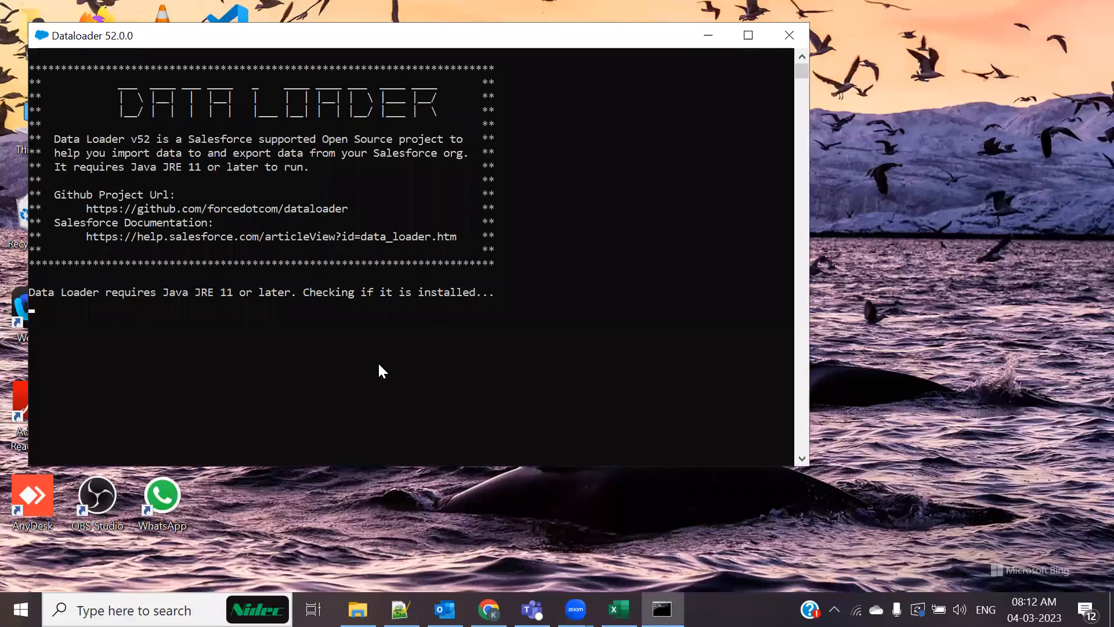
left_click(709, 25)
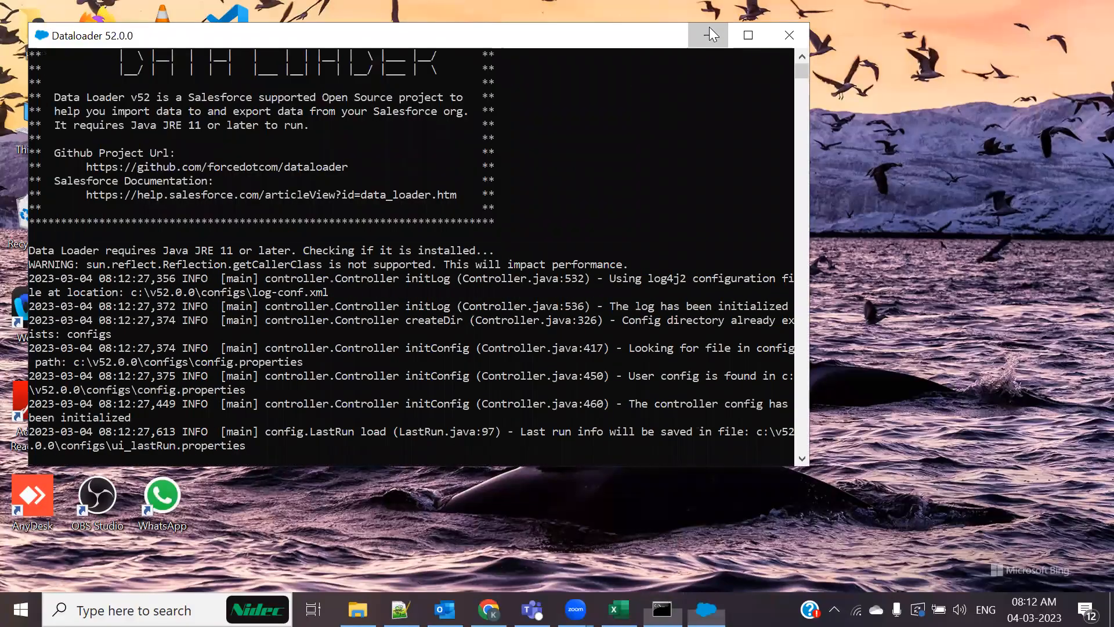
left_click(340, 441)
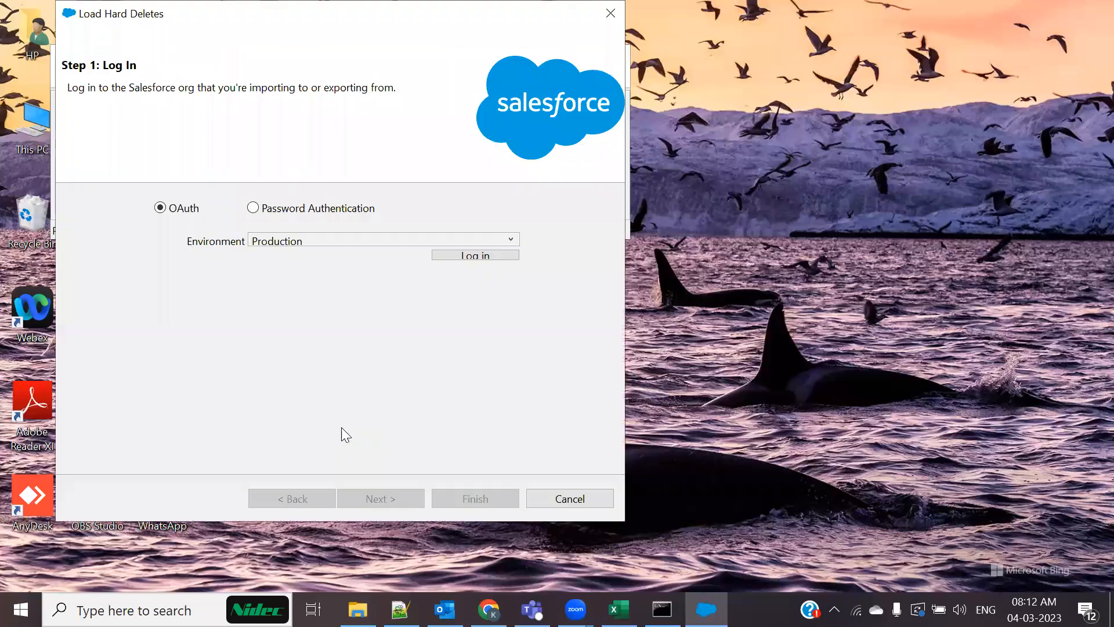
left_click(254, 208)
left_click_drag(425, 242, 249, 241)
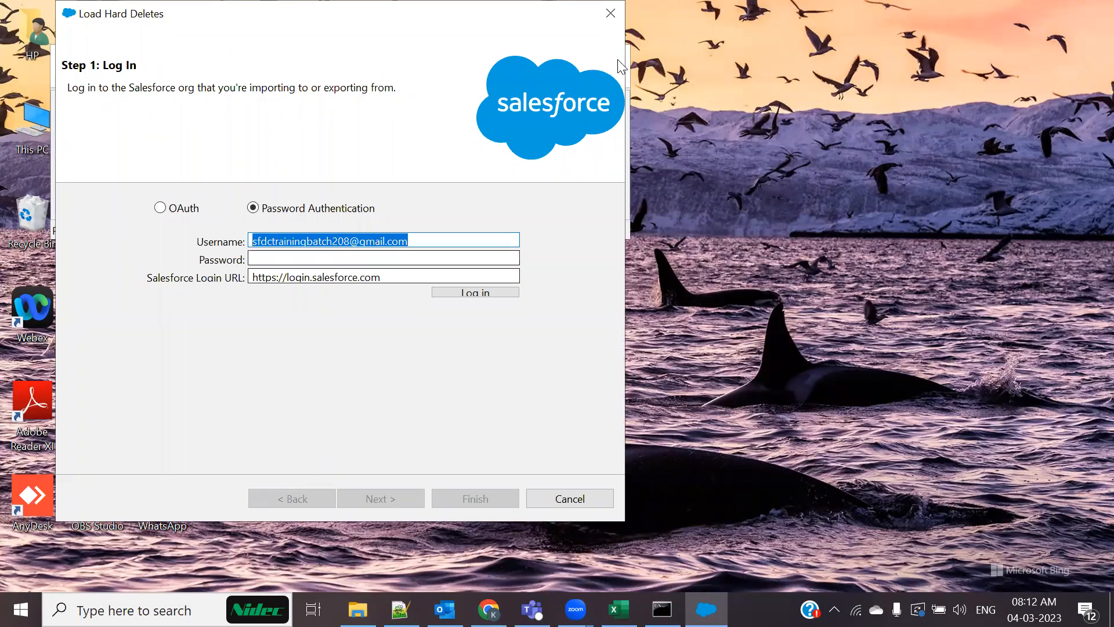
left_click(611, 13)
left_click_drag(408, 59, 689, 92)
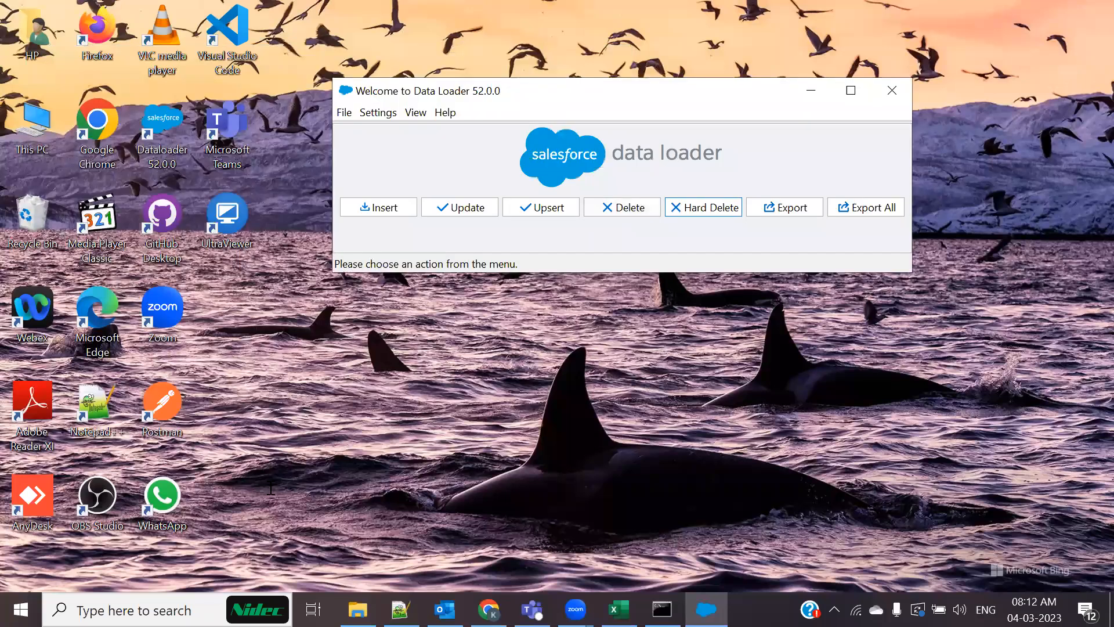
key("alt+Tab")
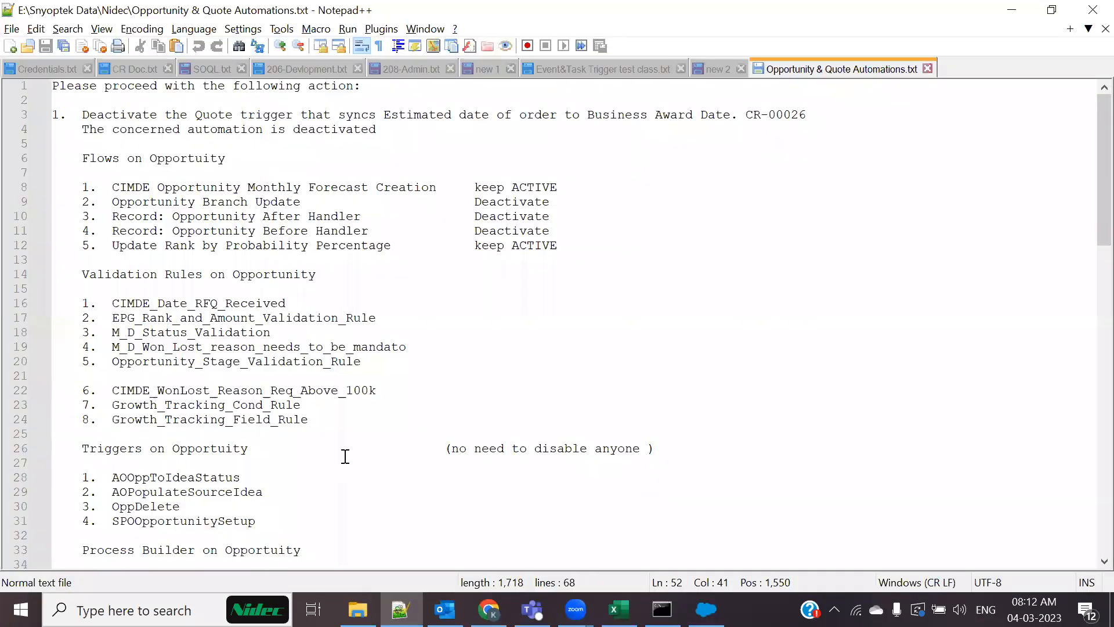
Select the security-token portion of the stored password in 208-Admin.txt
left_click(395, 65)
left_click(483, 363)
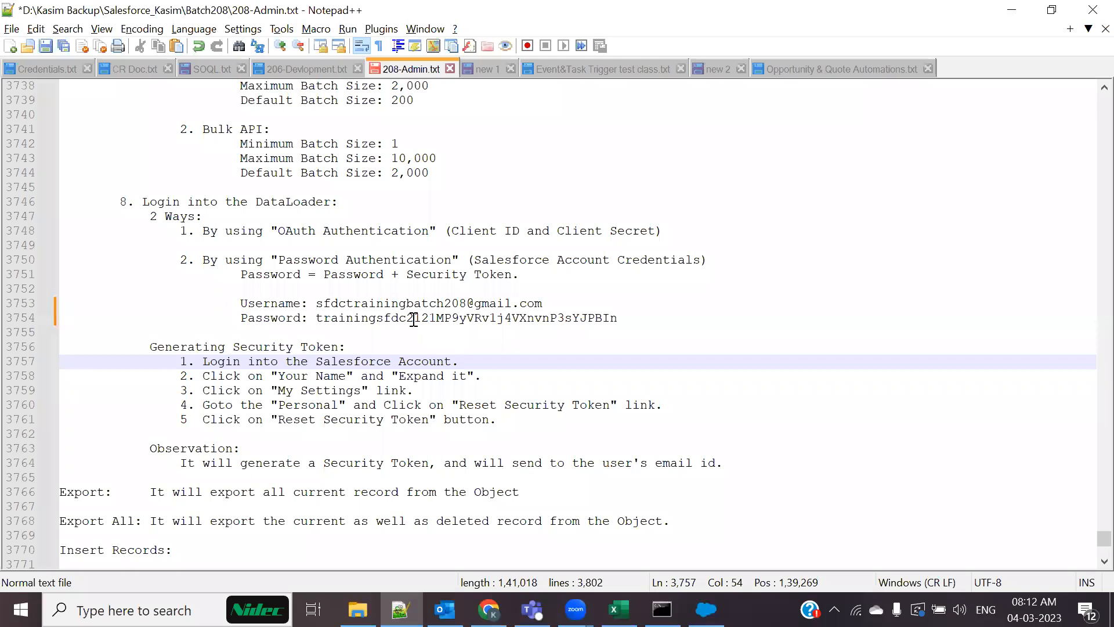
left_click_drag(408, 317, 636, 318)
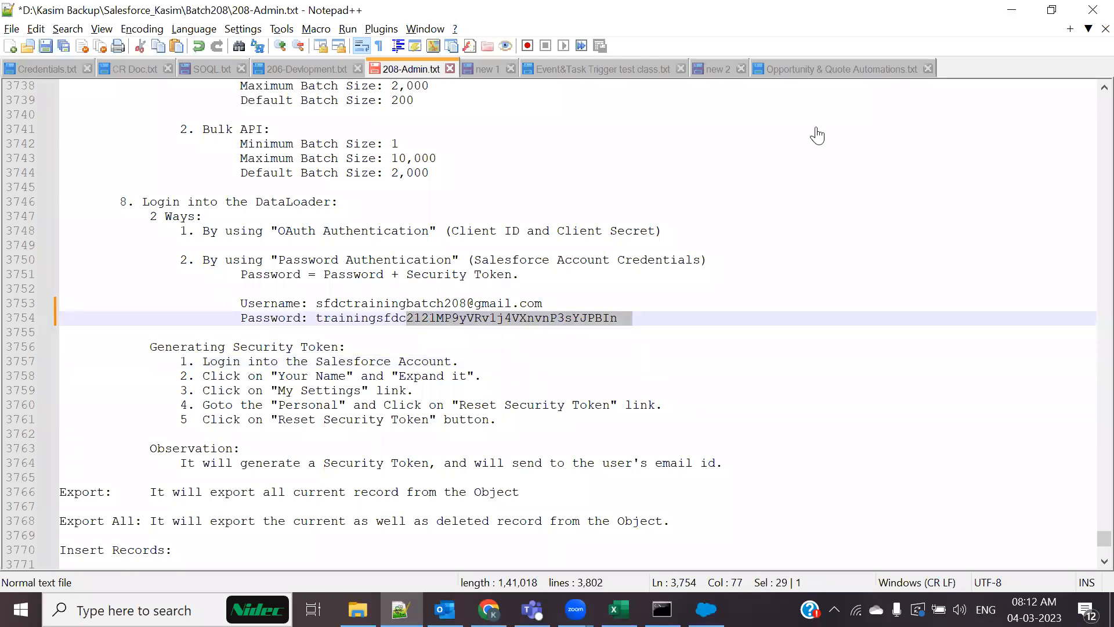
key("alt+Tab")
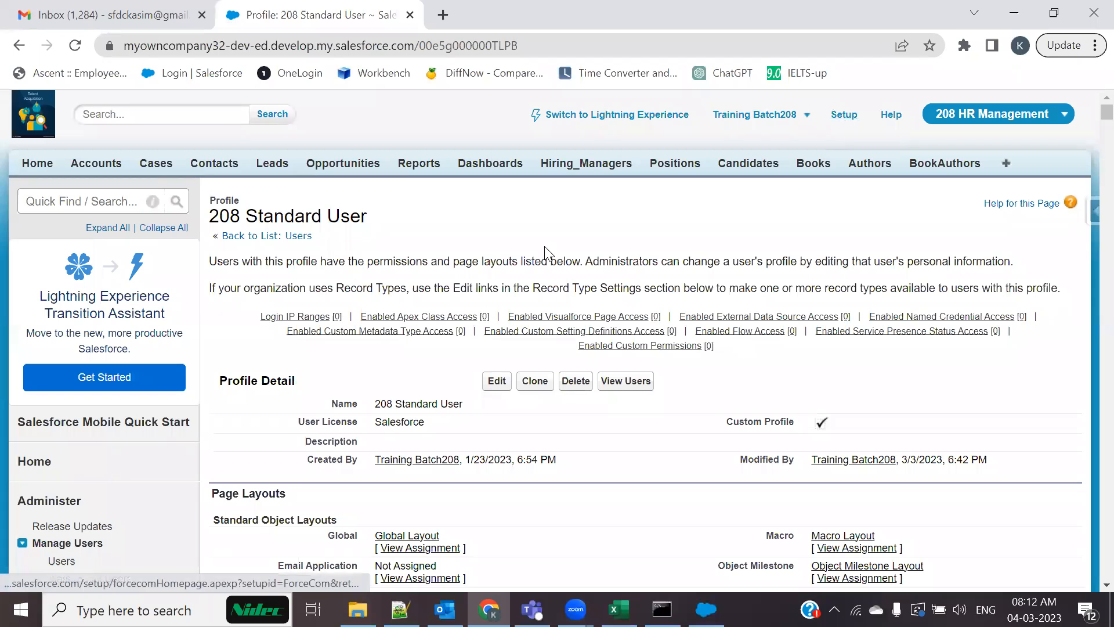
Log in as the Development user from the All Users list
scroll(35, 372, "down", 3)
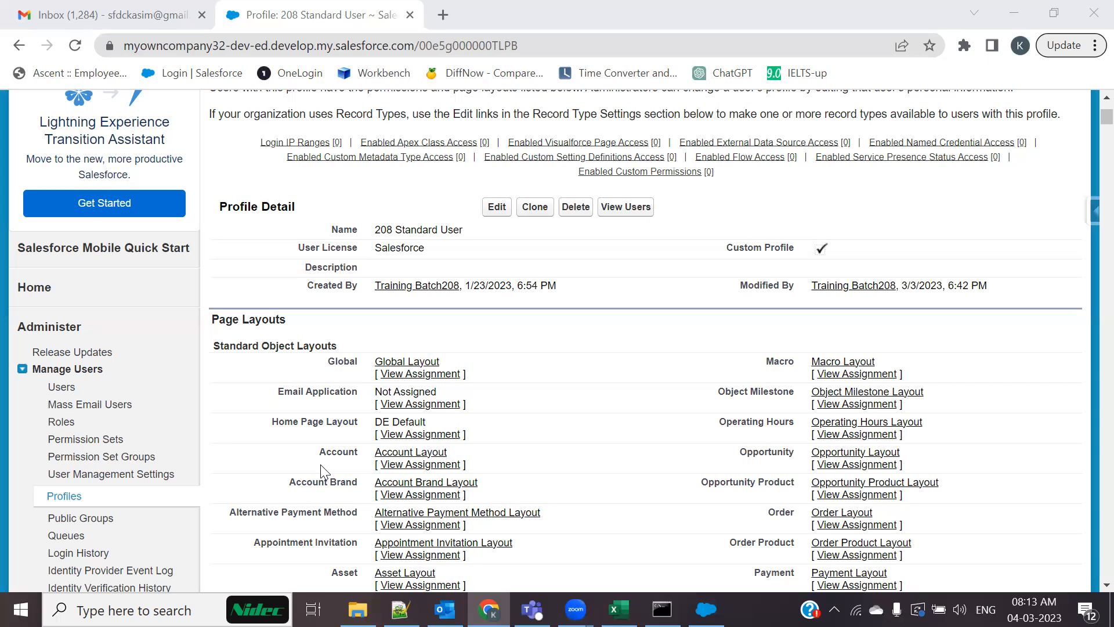
left_click(62, 388)
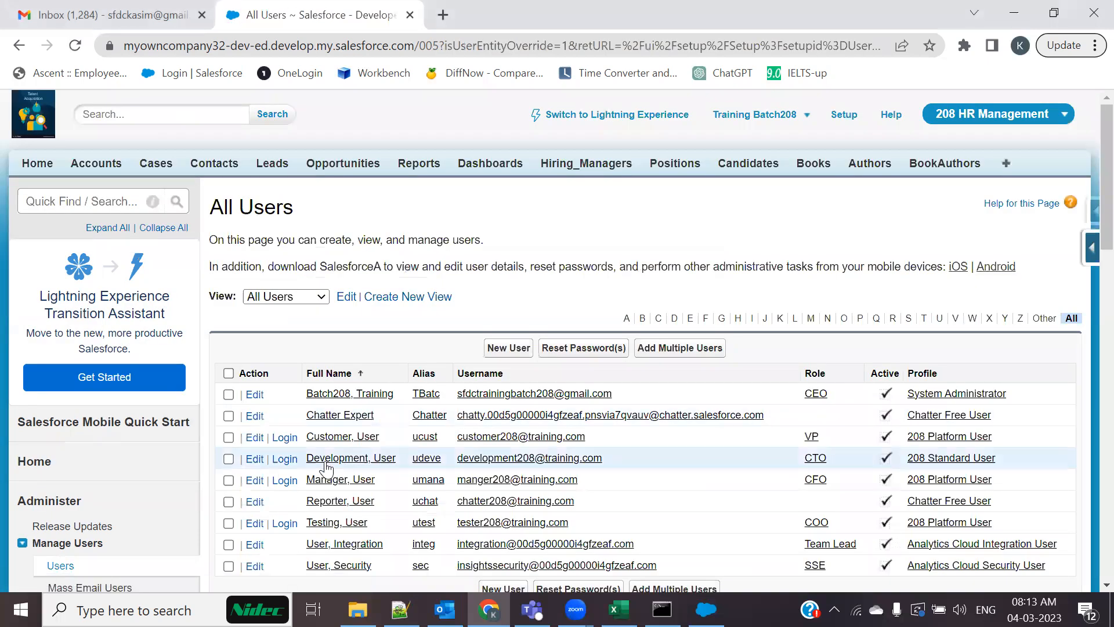
left_click(285, 459)
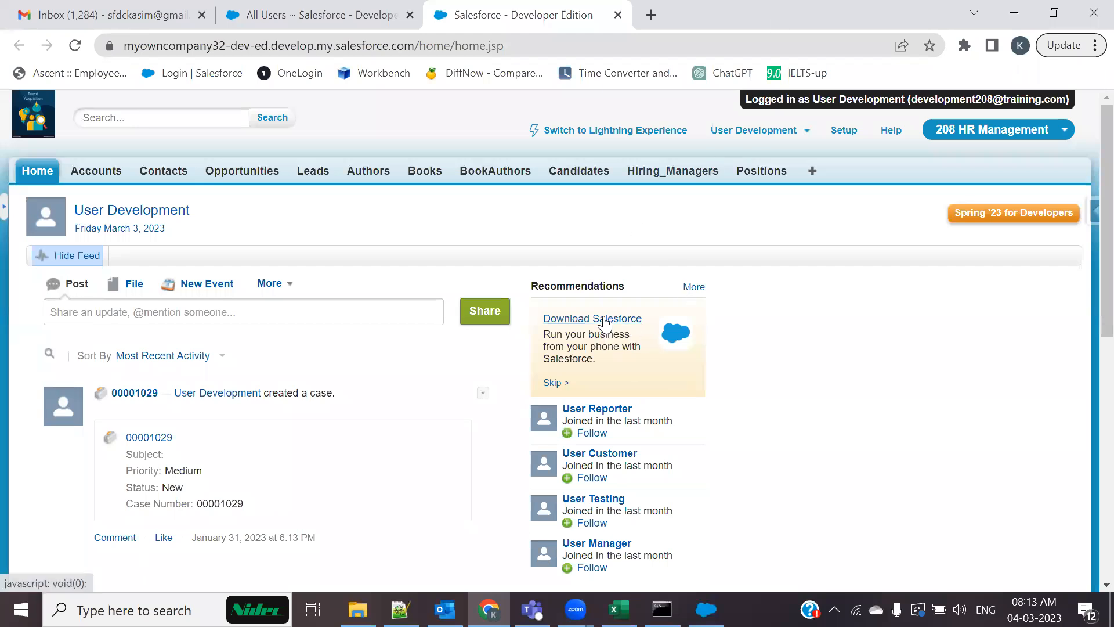
Reset the Development user's security token under My Settings > Personal so a new one is emailed
left_click(793, 132)
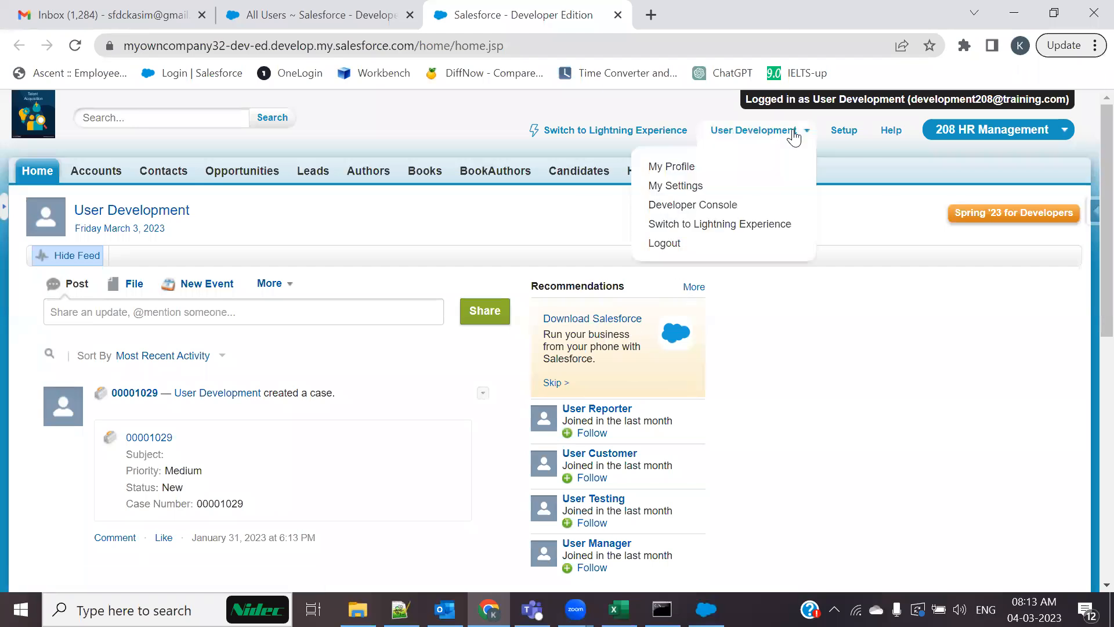
left_click(661, 187)
left_click(150, 313)
scroll(150, 516, "down", 1)
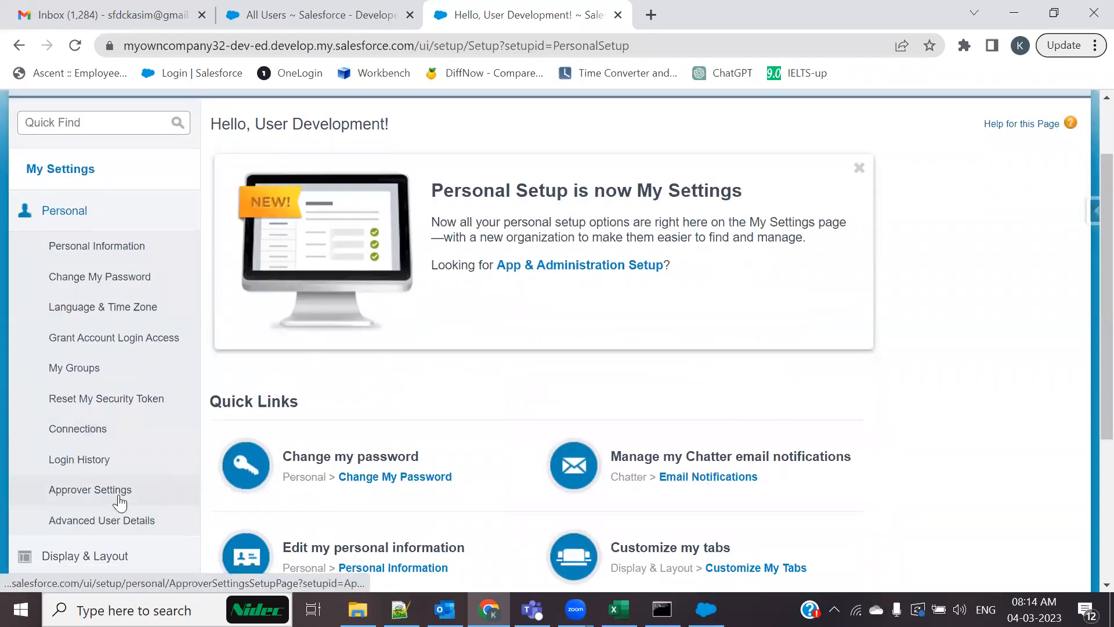
left_click(102, 408)
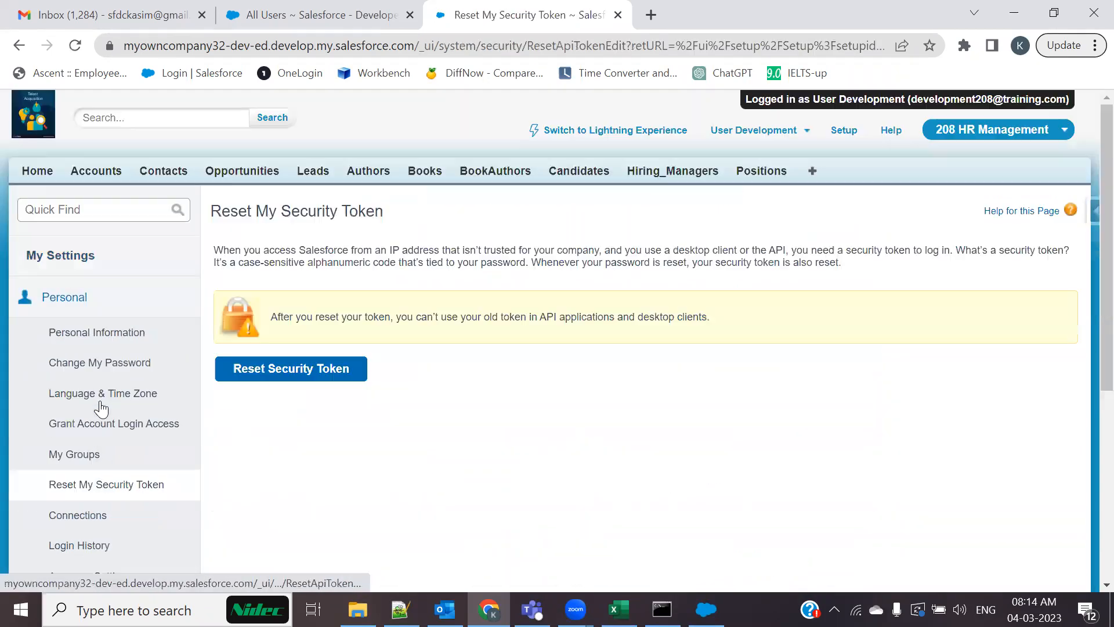
left_click(307, 369)
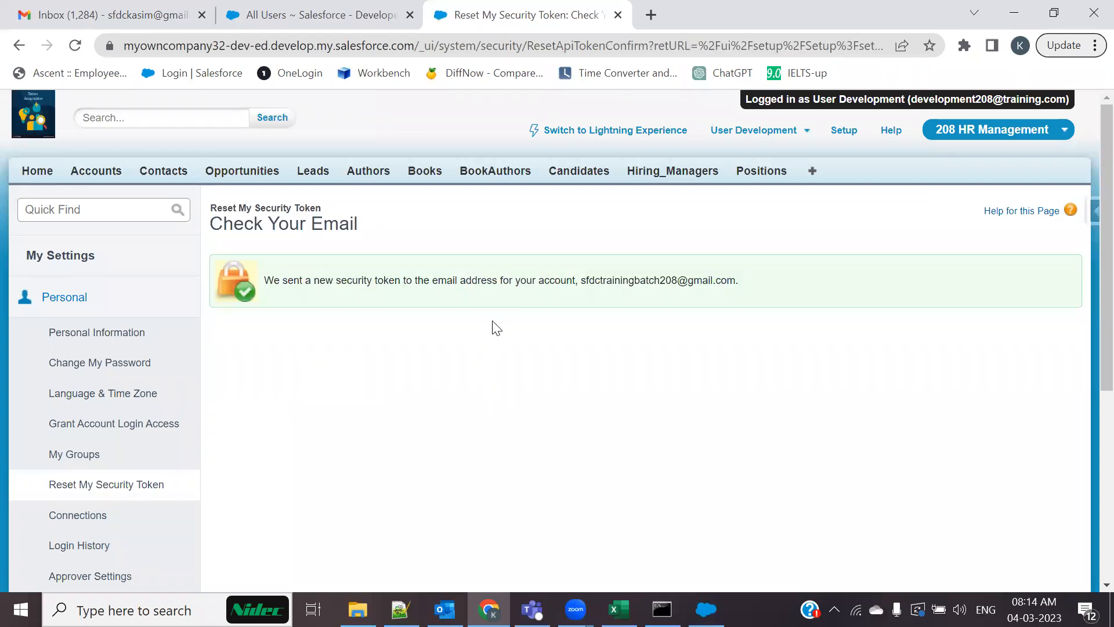
left_click_drag(583, 282, 781, 287)
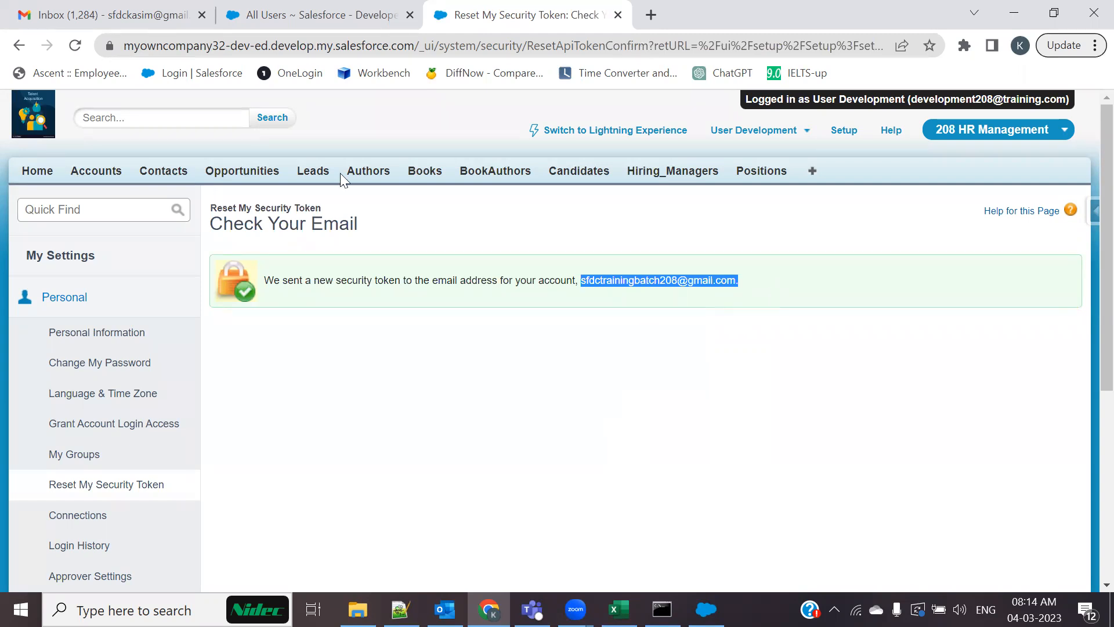
left_click(157, 11)
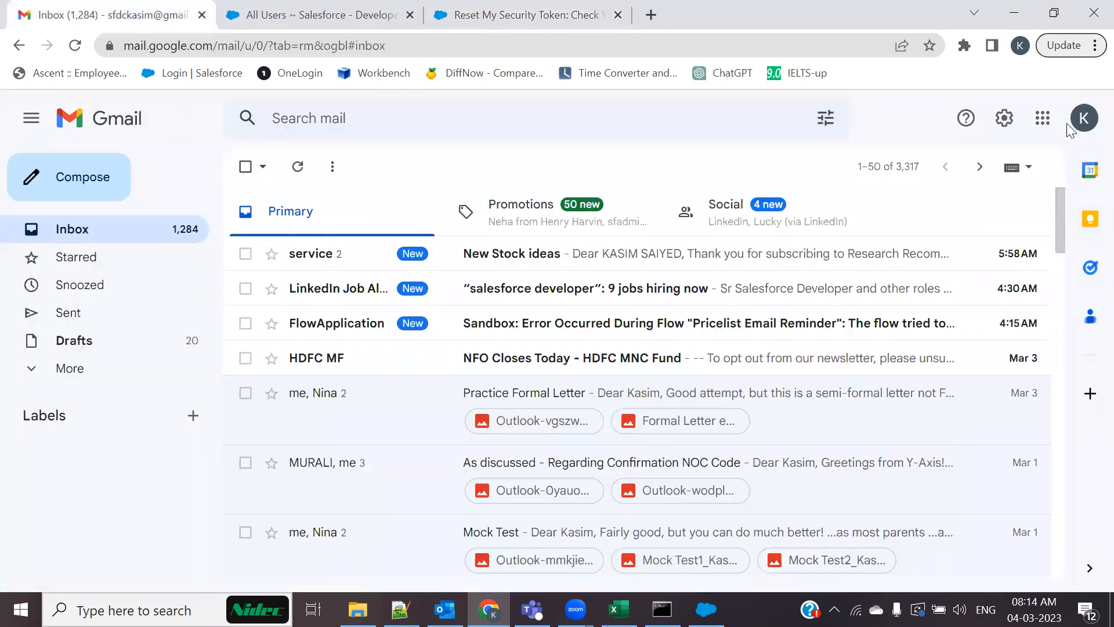
Open the 'Your new Salesforce security token' email in the training account and select the token line
left_click(1084, 122)
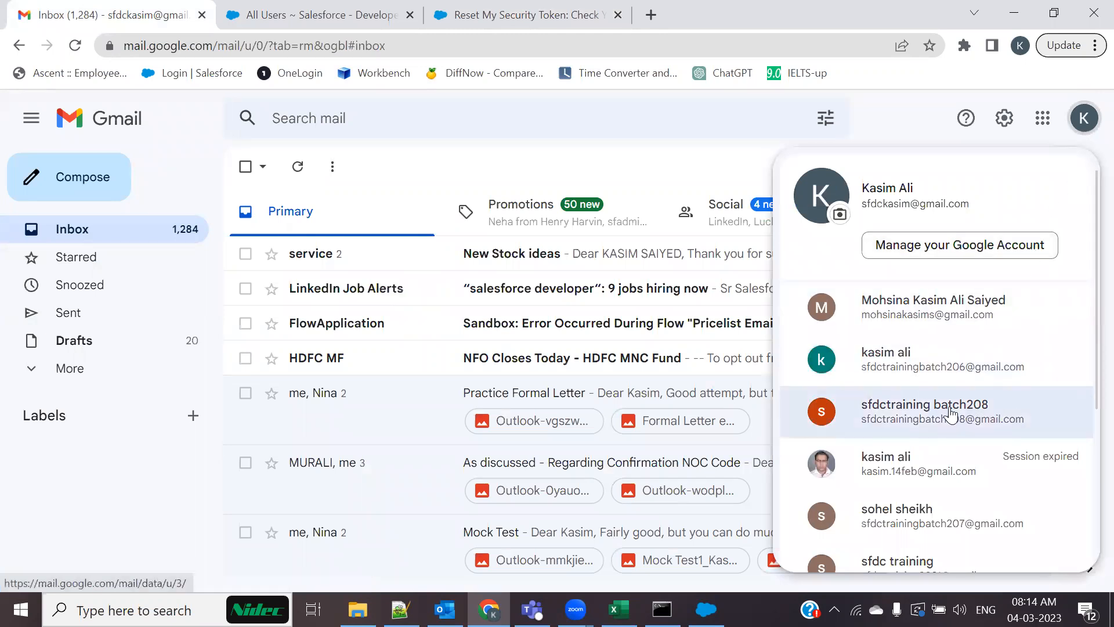
left_click(953, 414)
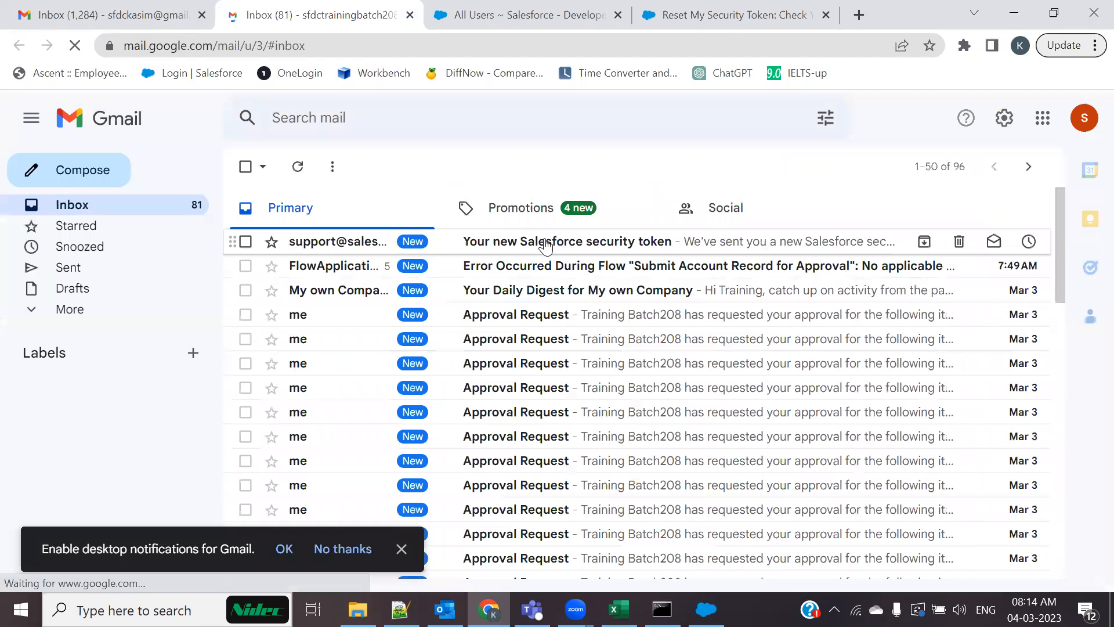
left_click(540, 243)
left_click_drag(600, 372, 476, 372)
left_click(531, 394)
left_click_drag(599, 373, 447, 377)
left_click(496, 387)
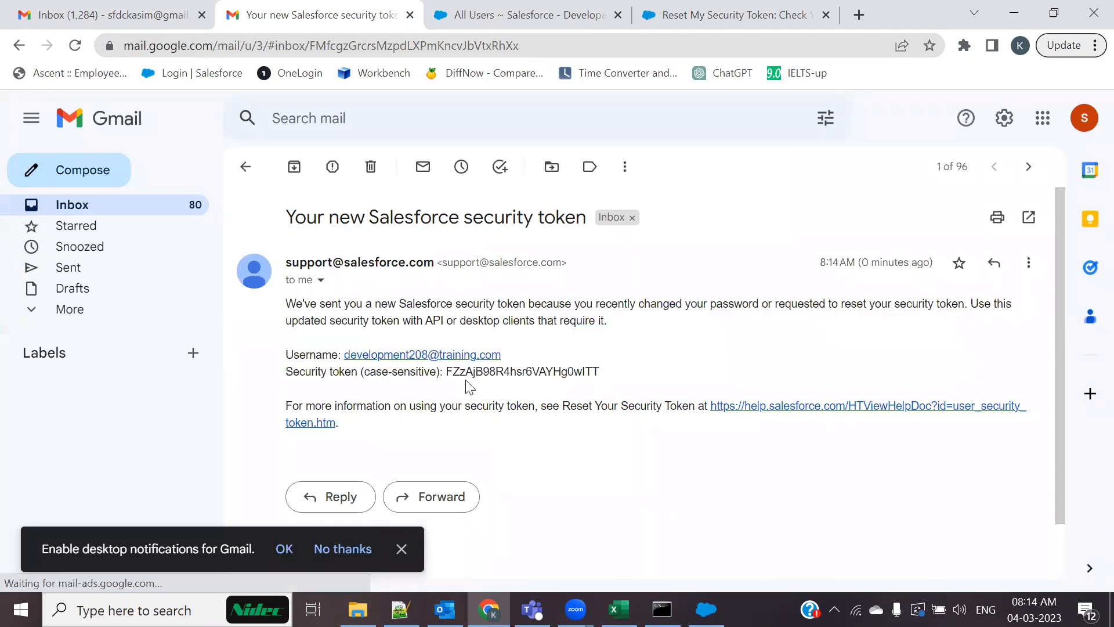
left_click_drag(287, 371, 615, 371)
key("ctrl+c")
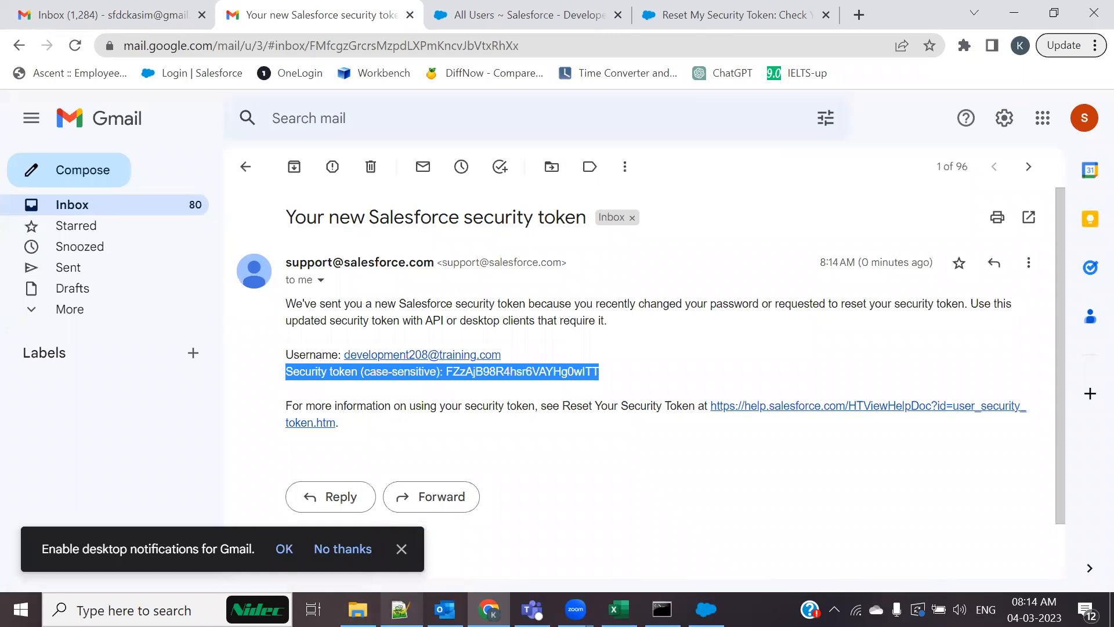
left_click(400, 609)
Paste the new token at the end of line 2941, deleting its 'Security token (case-sensitive): ' label
scroll(413, 358, "up", 14)
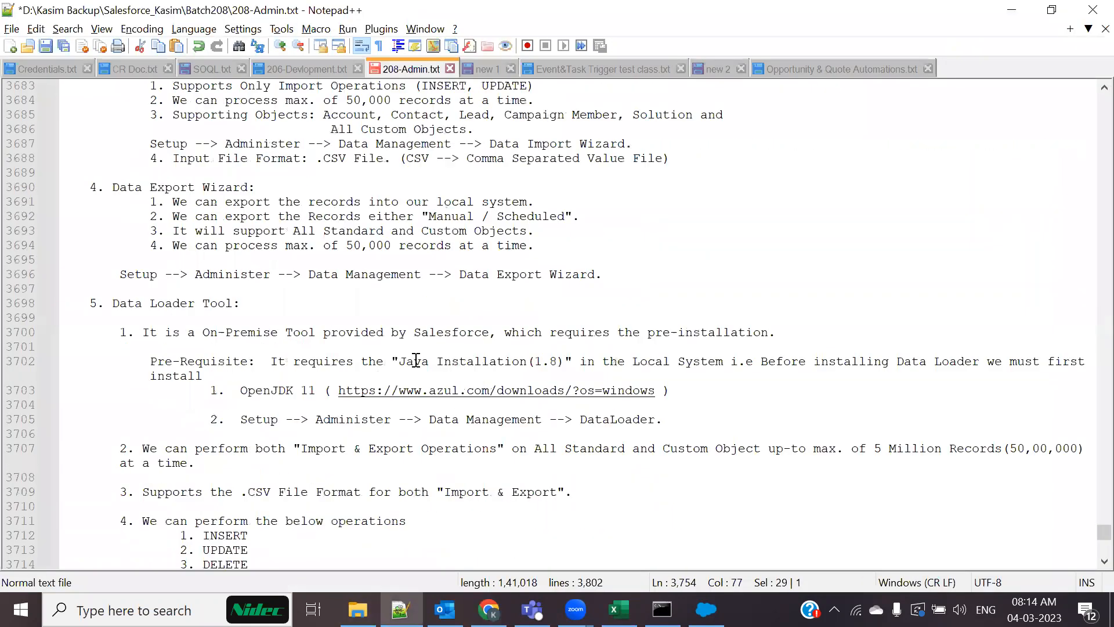
scroll(1090, 543, "down", 11)
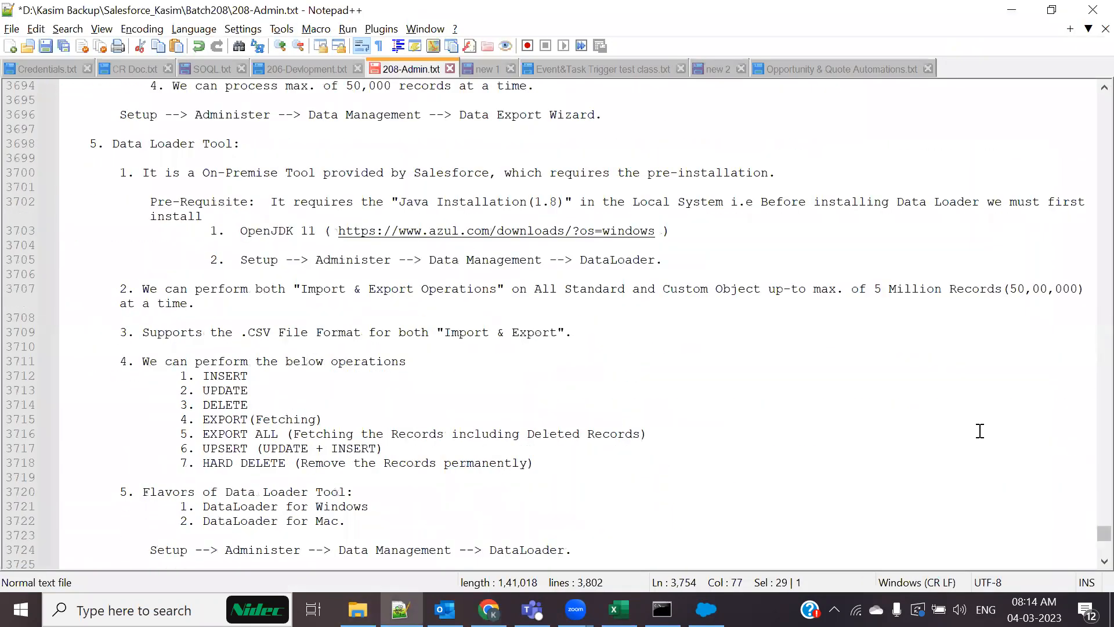
scroll(1085, 486, "up", 14)
left_click_drag(1090, 532, 1090, 443)
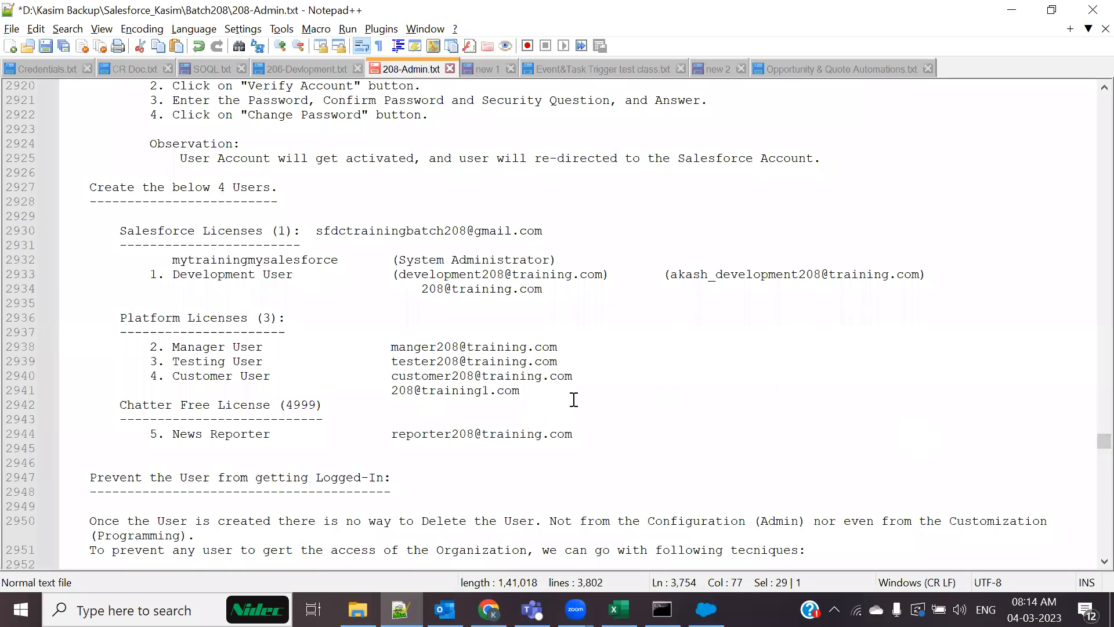
left_click(522, 389)
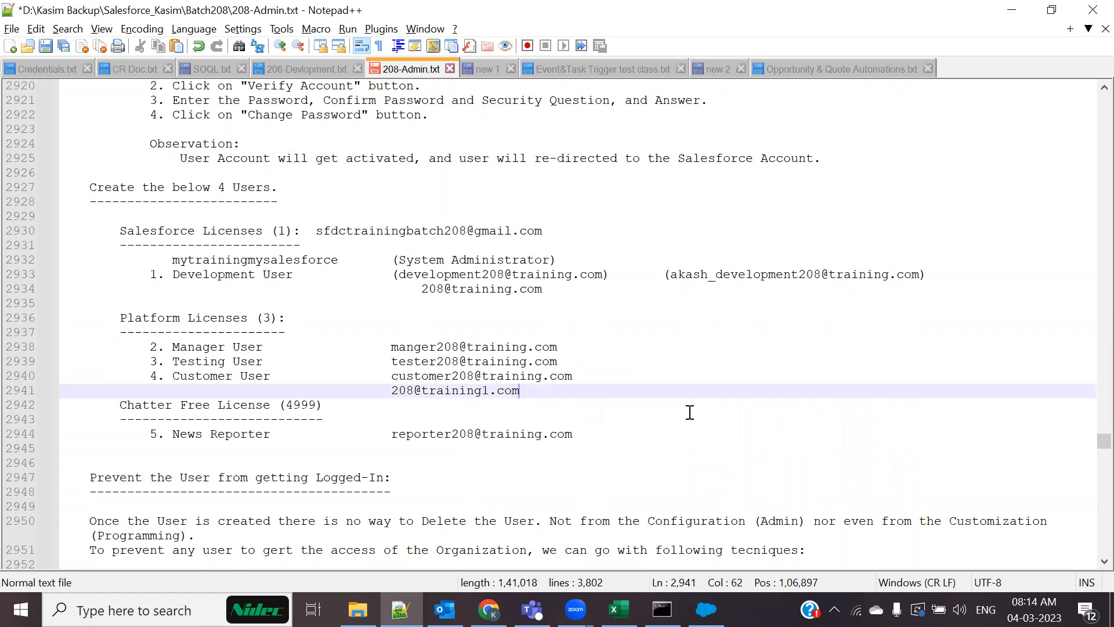
key("ctrl+v")
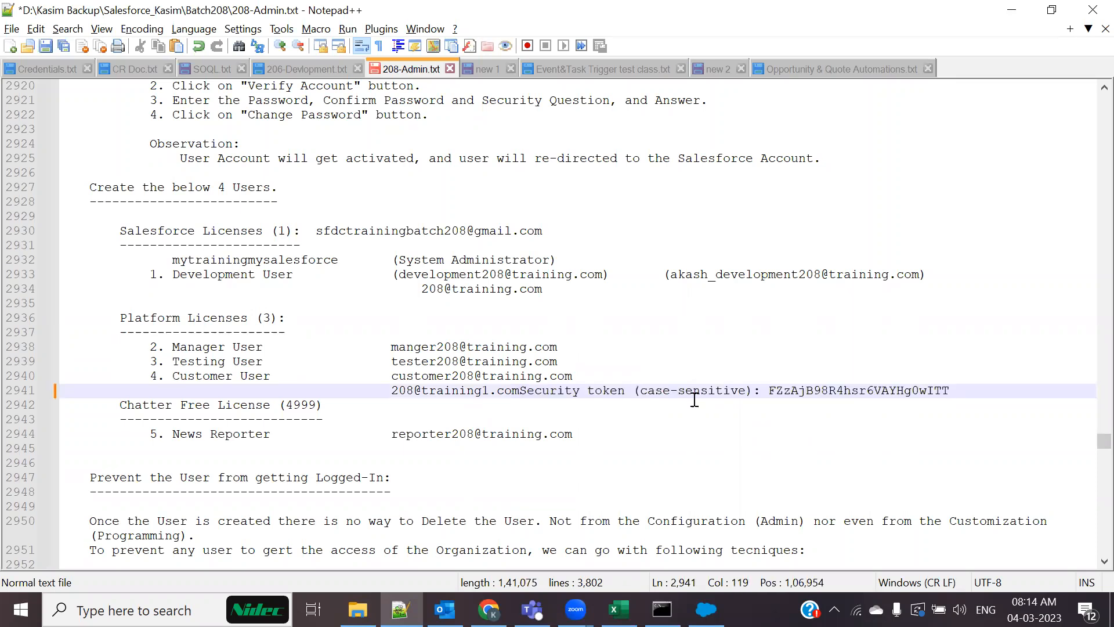
left_click_drag(769, 394, 522, 388)
key("BackSpace")
key("BackSpace")
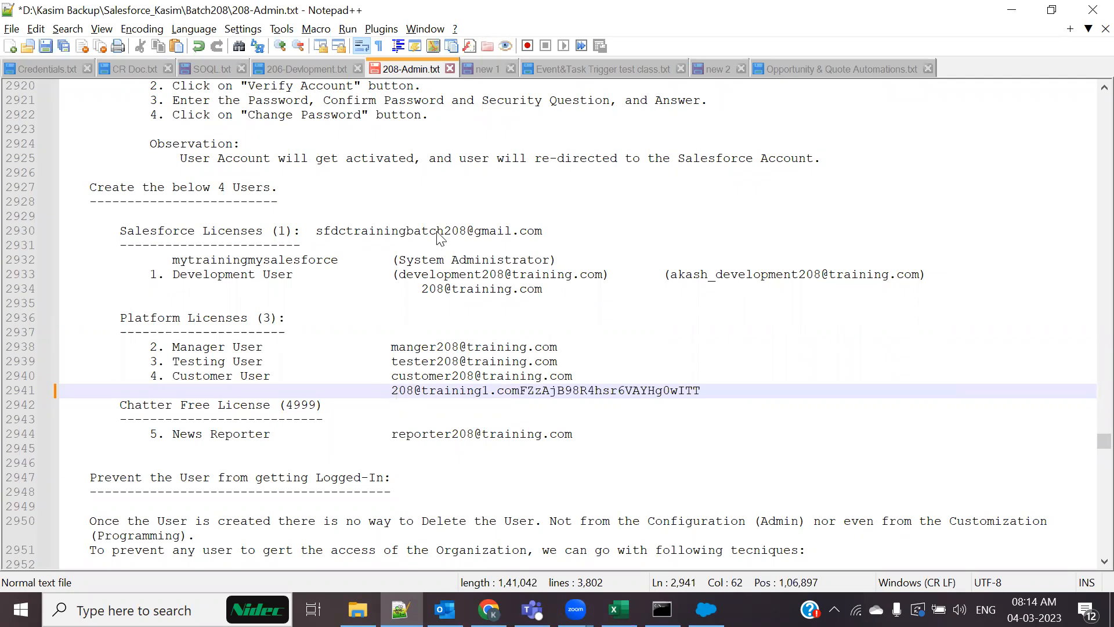
key("alt+Tab")
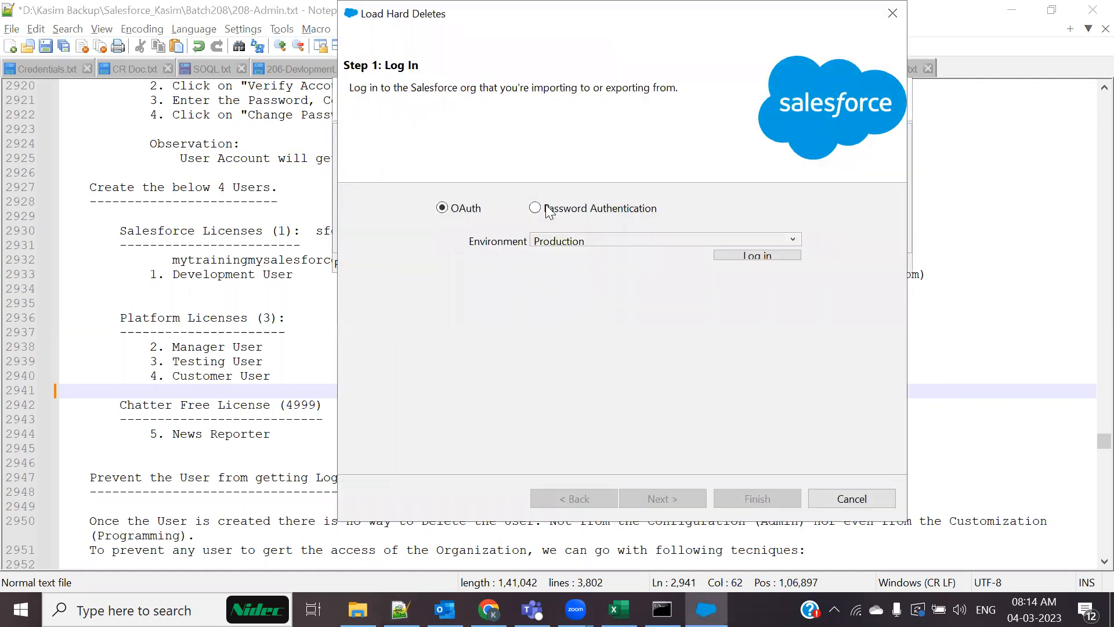
Switch the hard-delete login to Password Authentication and select the prefilled username
left_click(546, 209)
left_click_drag(691, 241, 533, 241)
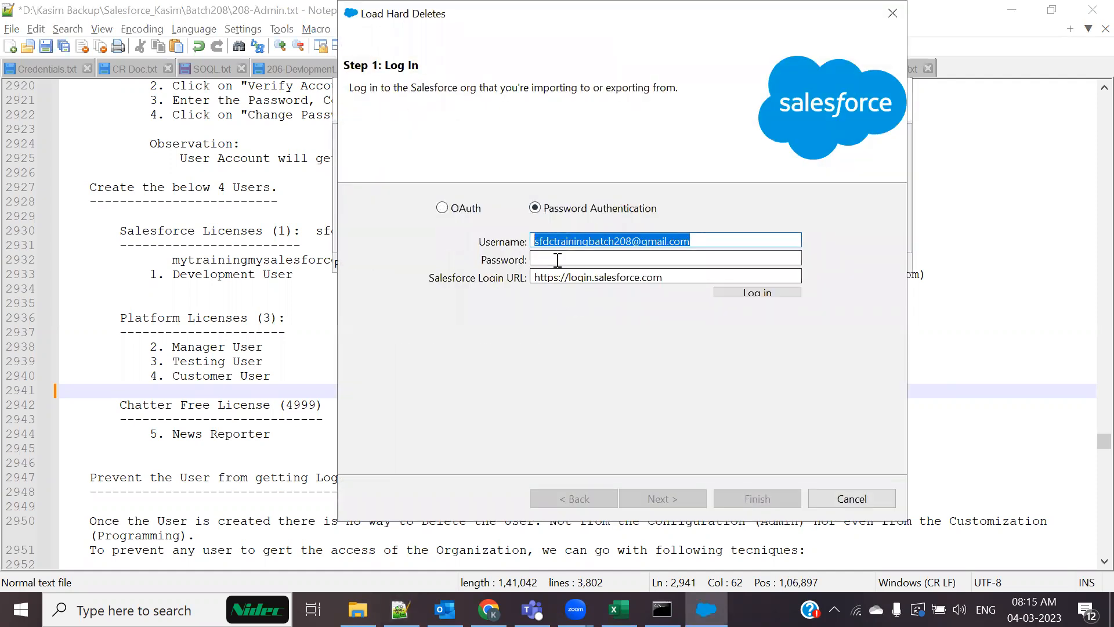
key("alt+Tab")
left_click_drag(392, 390, 725, 391)
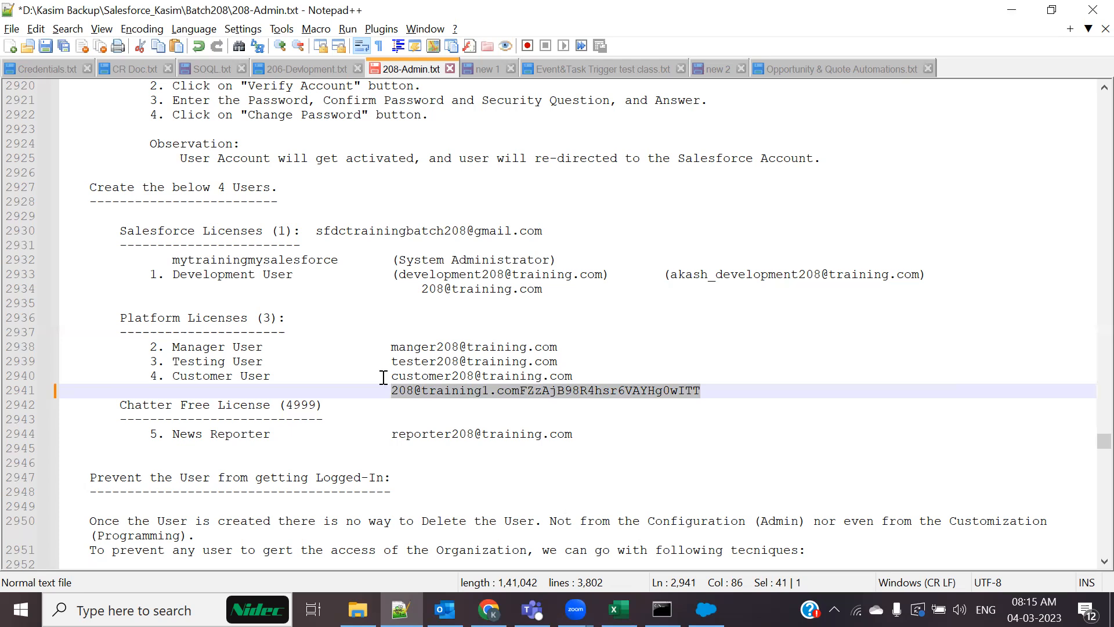
left_click(403, 276)
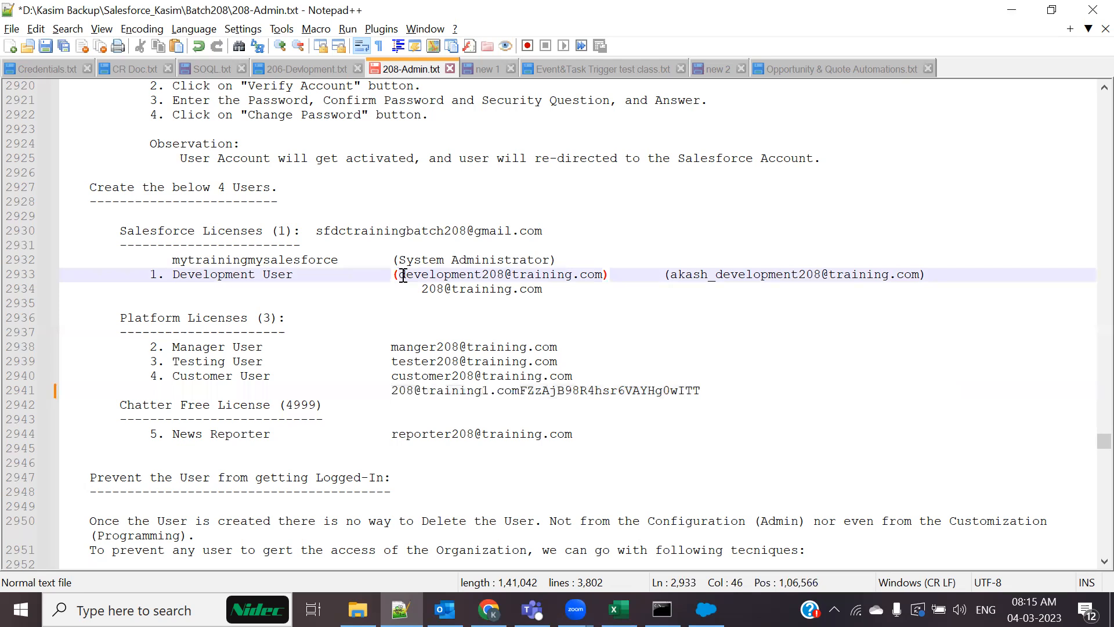
Replace the username with the Development User's, copied from the All Users page
key("alt+Tab")
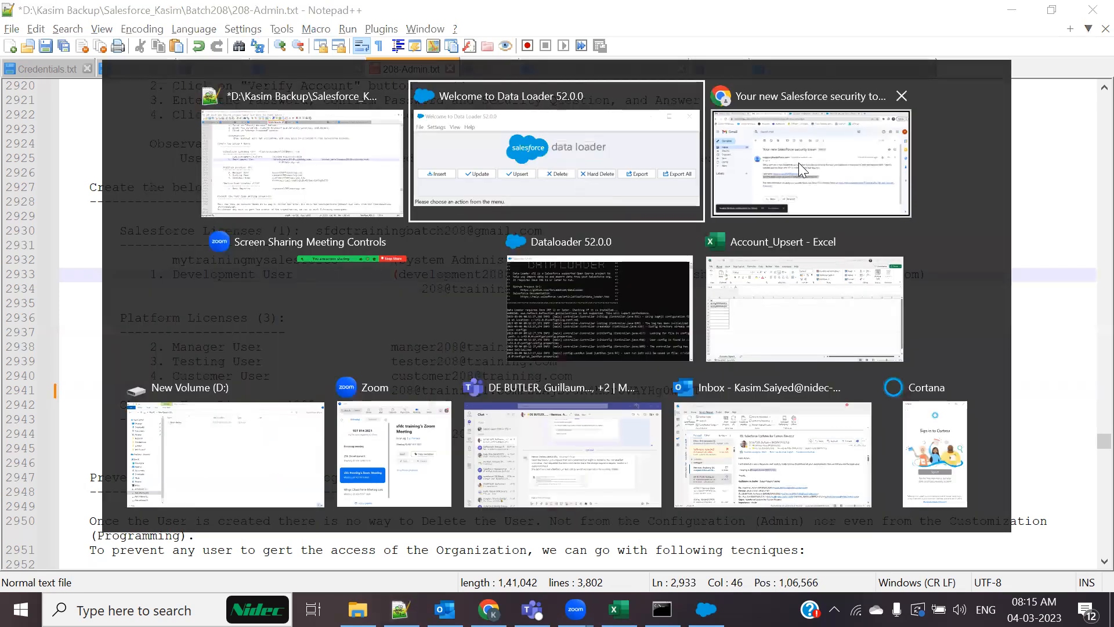
left_click(799, 163)
left_click(525, 15)
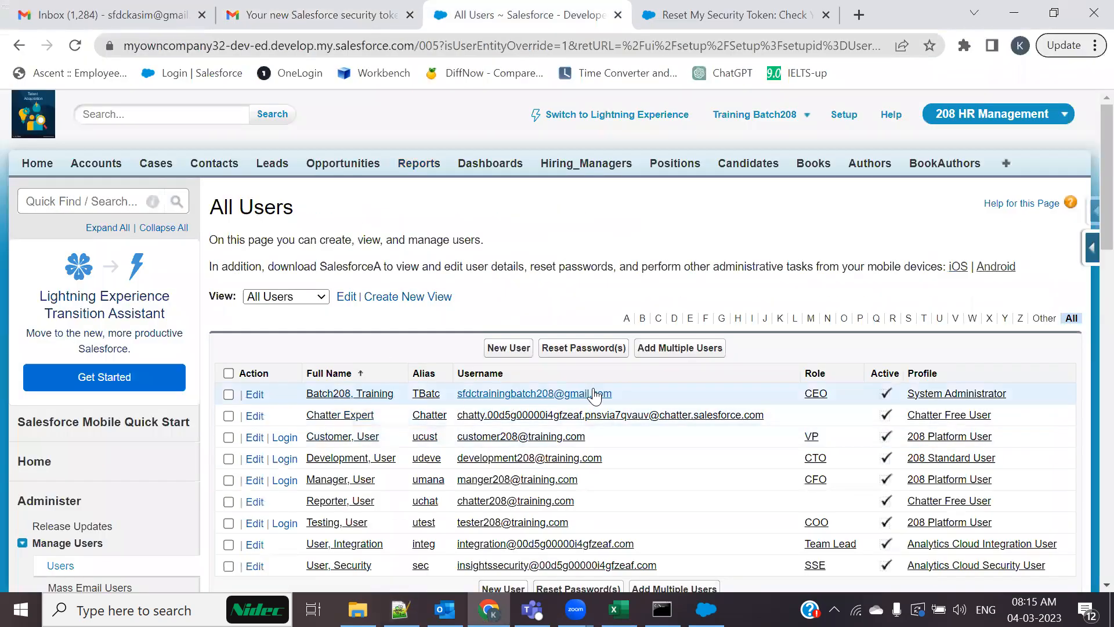
left_click_drag(627, 395, 481, 388)
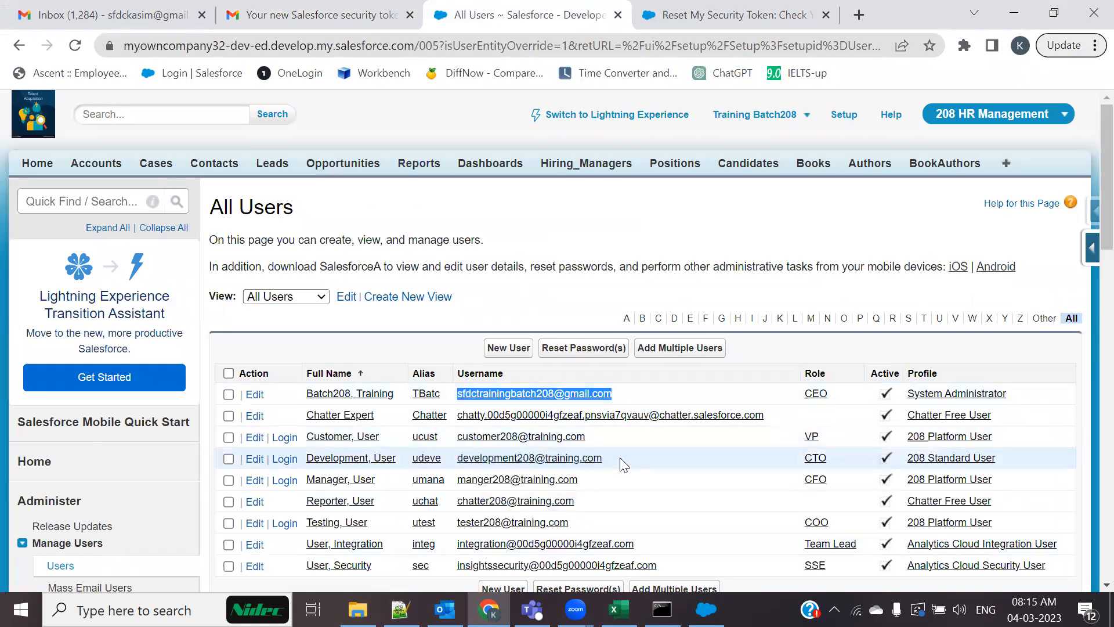
left_click_drag(624, 464, 457, 458)
key("ctrl+c")
key("alt+Tab")
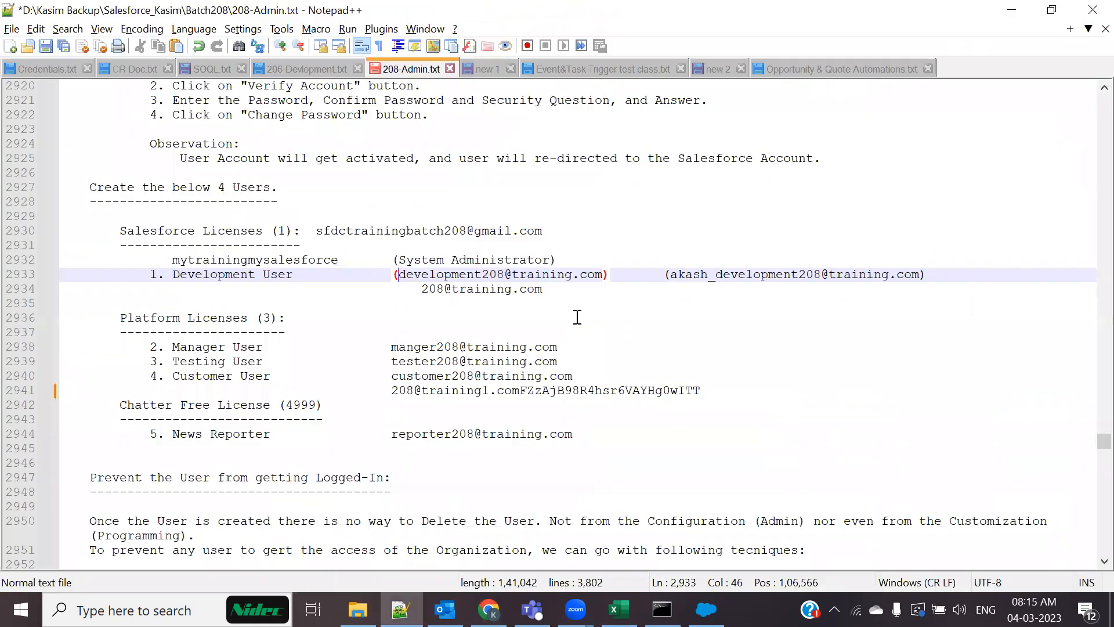
key("alt+Tab")
key("alt+Tab")
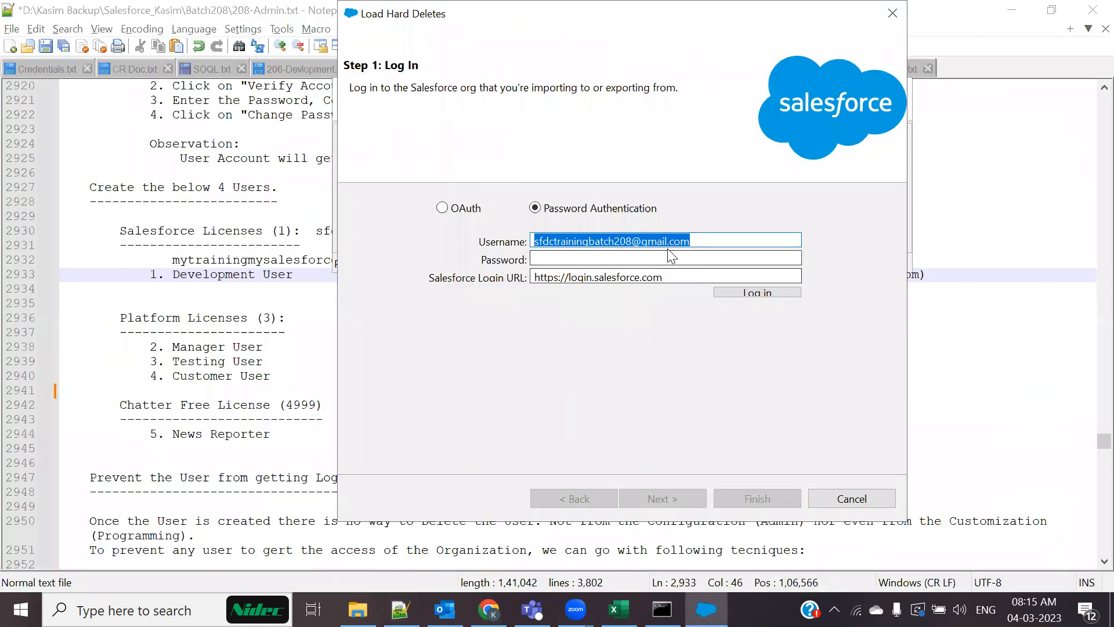
key("ctrl+v")
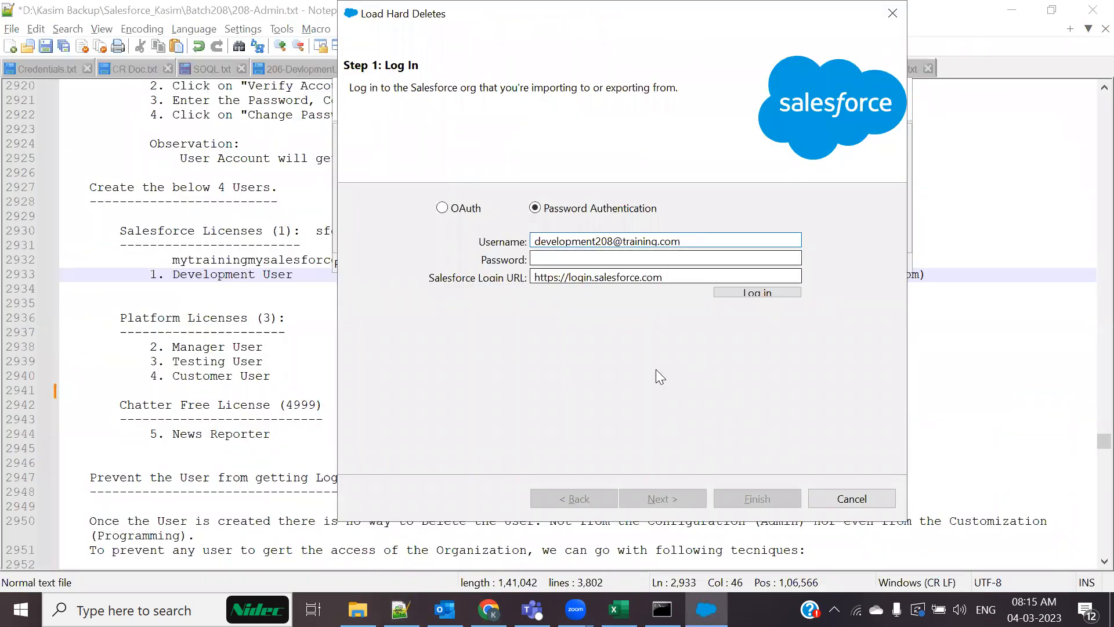
Paste the stored password plus security token and attempt the login
key("alt+Tab")
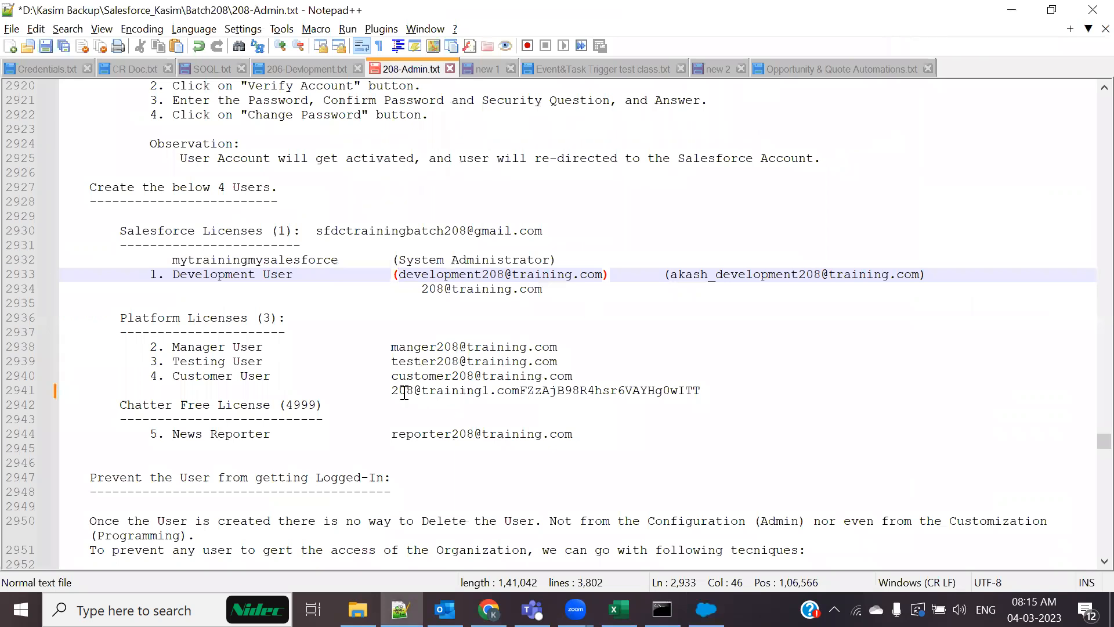
left_click_drag(394, 390, 701, 391)
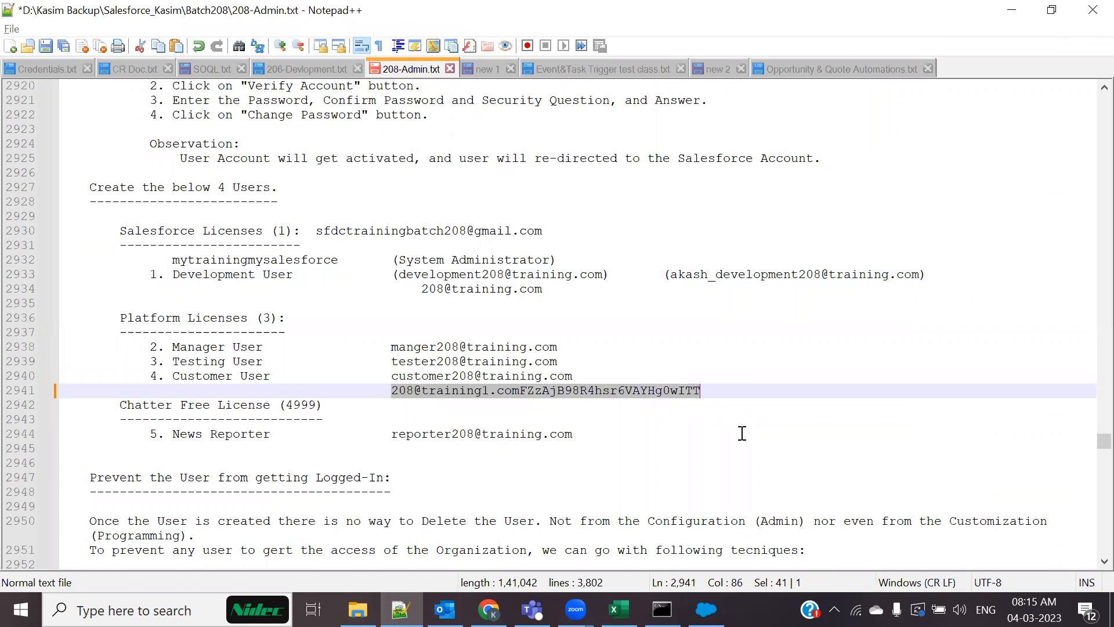
key("alt+Tab")
left_click(569, 259)
key("ctrl+v")
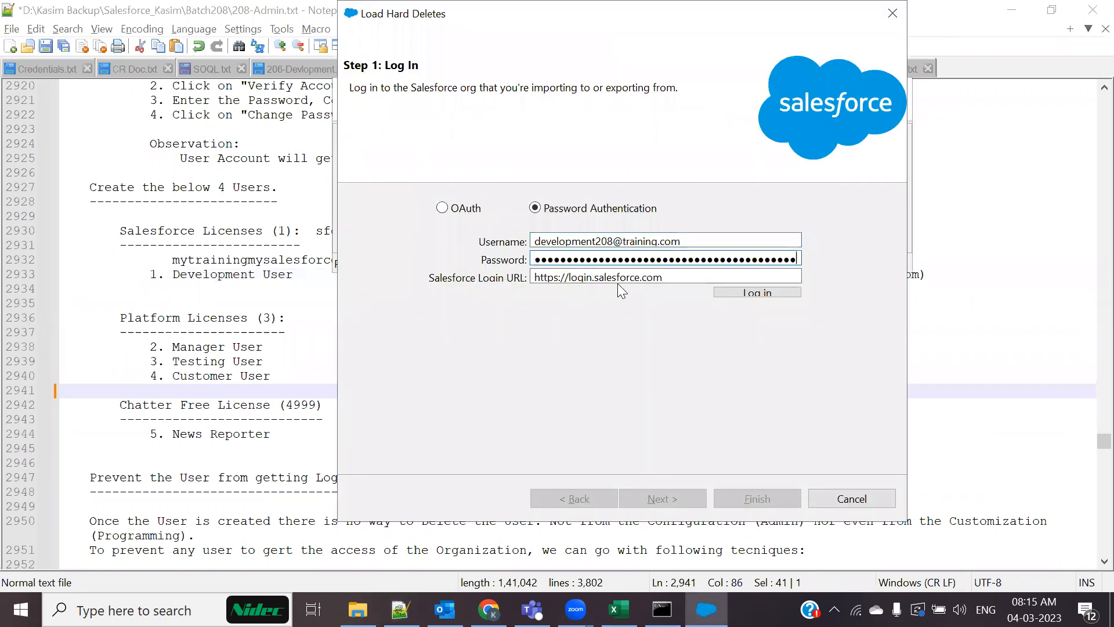
left_click(748, 291)
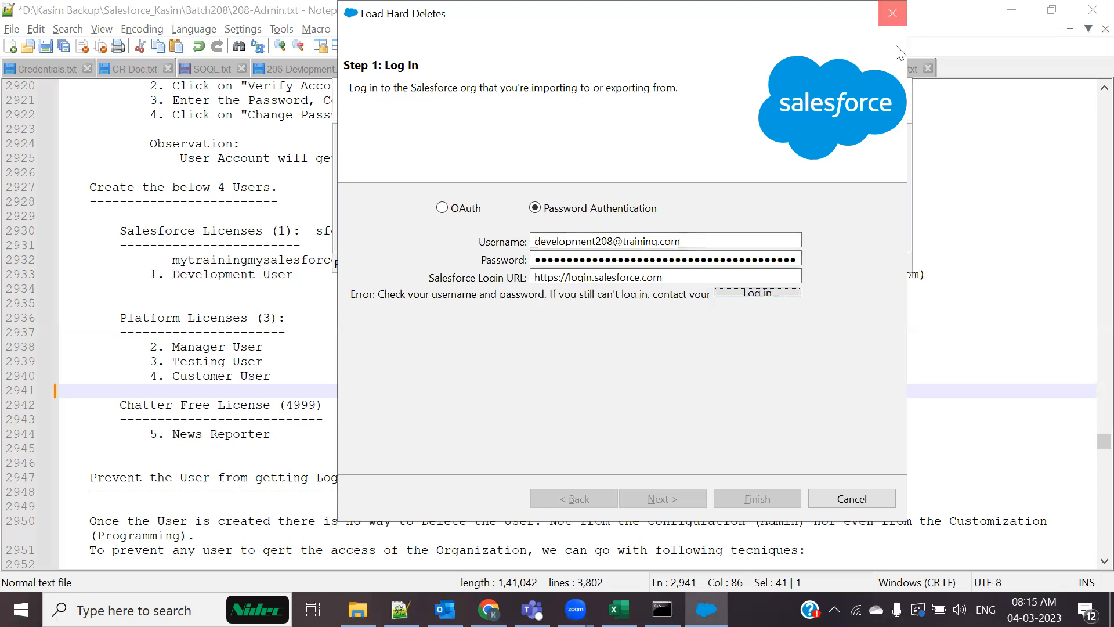
Close the failed login dialog and the Data Loader window
left_click(892, 13)
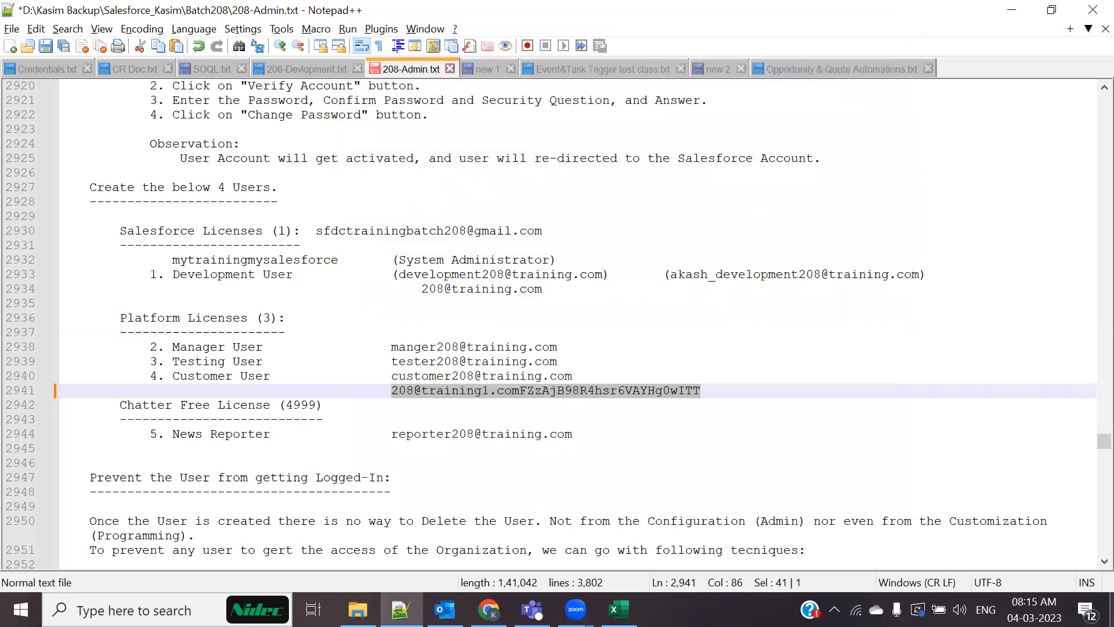
left_click(1112, 610)
right_click(373, 189)
Relaunch Data Loader 52.0.0 and bring its welcome window forward
left_click(408, 240)
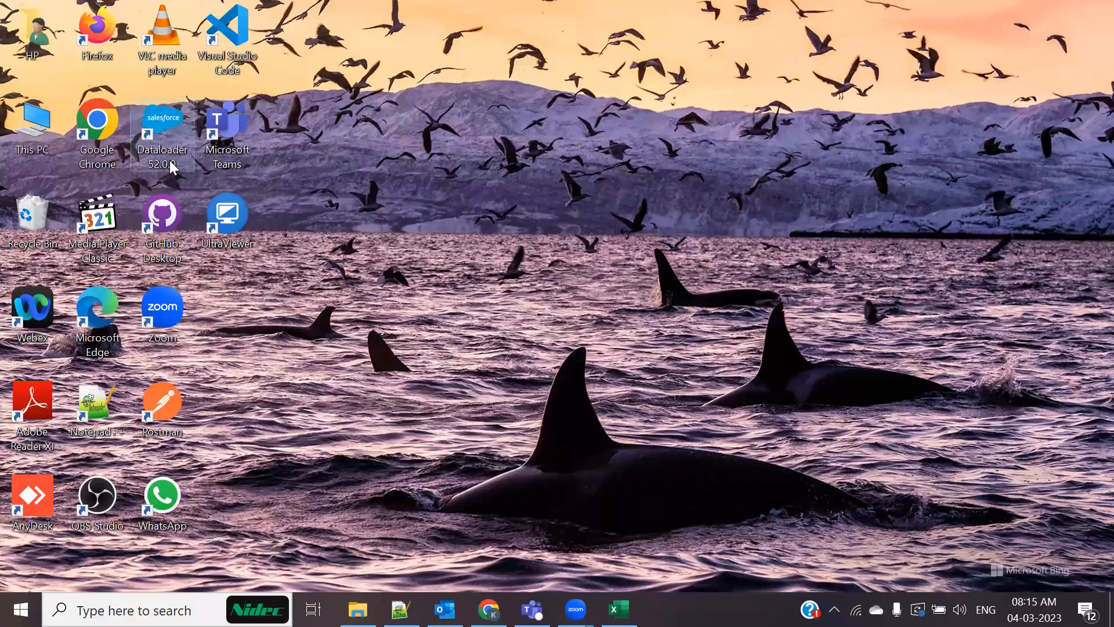
double_click(170, 160)
left_click(753, 79)
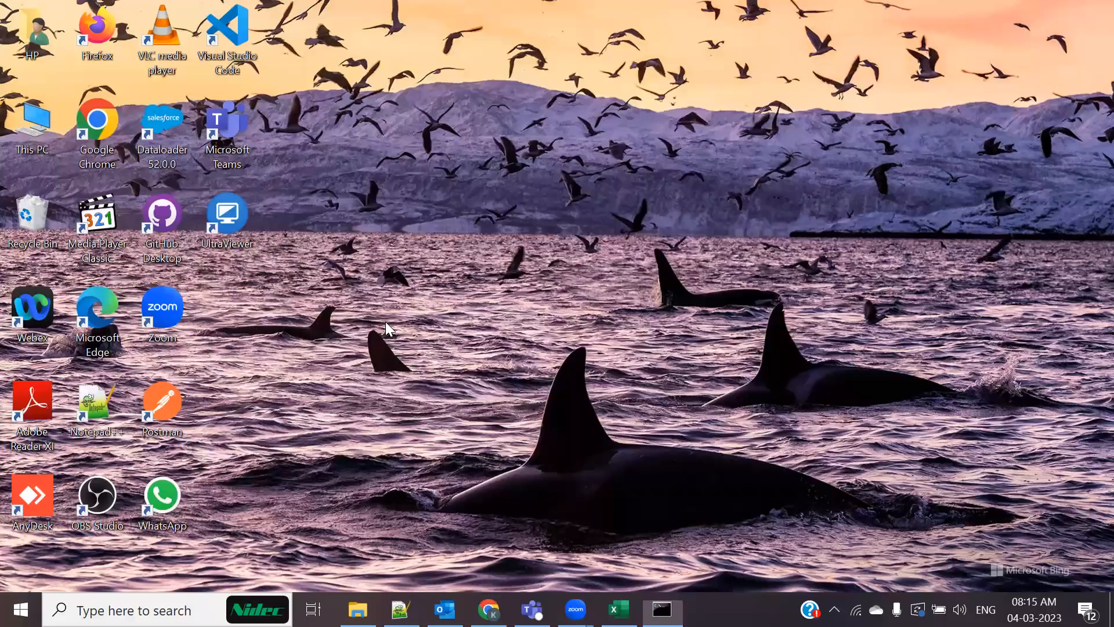
key("alt+Tab")
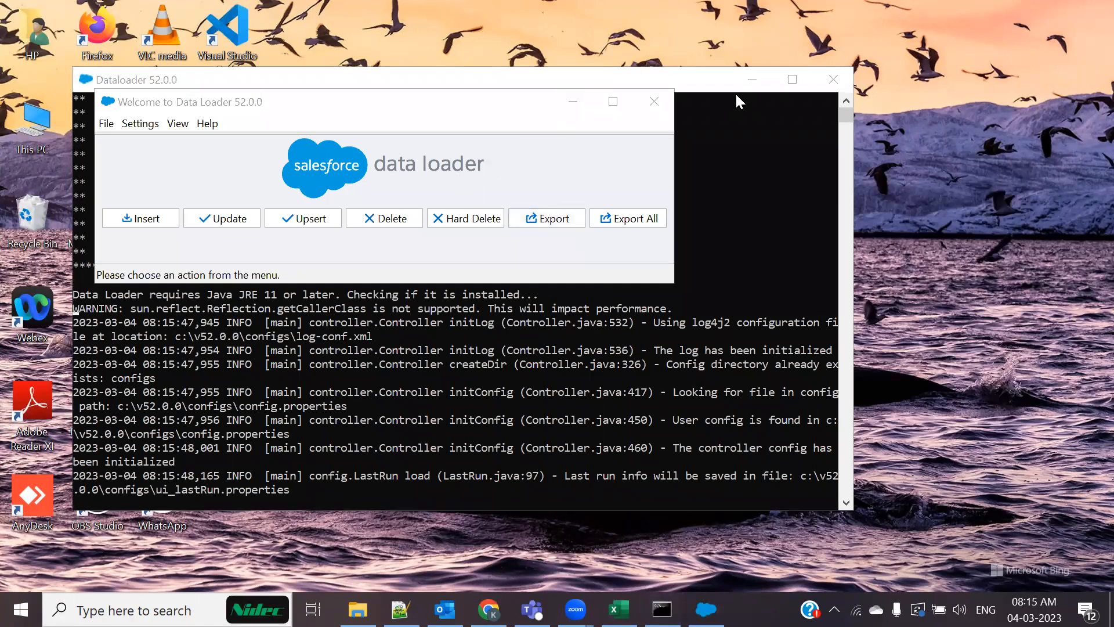
left_click(752, 80)
Retry the Hard Delete login with Password Authentication and the pasted password; it fails again
left_click(444, 219)
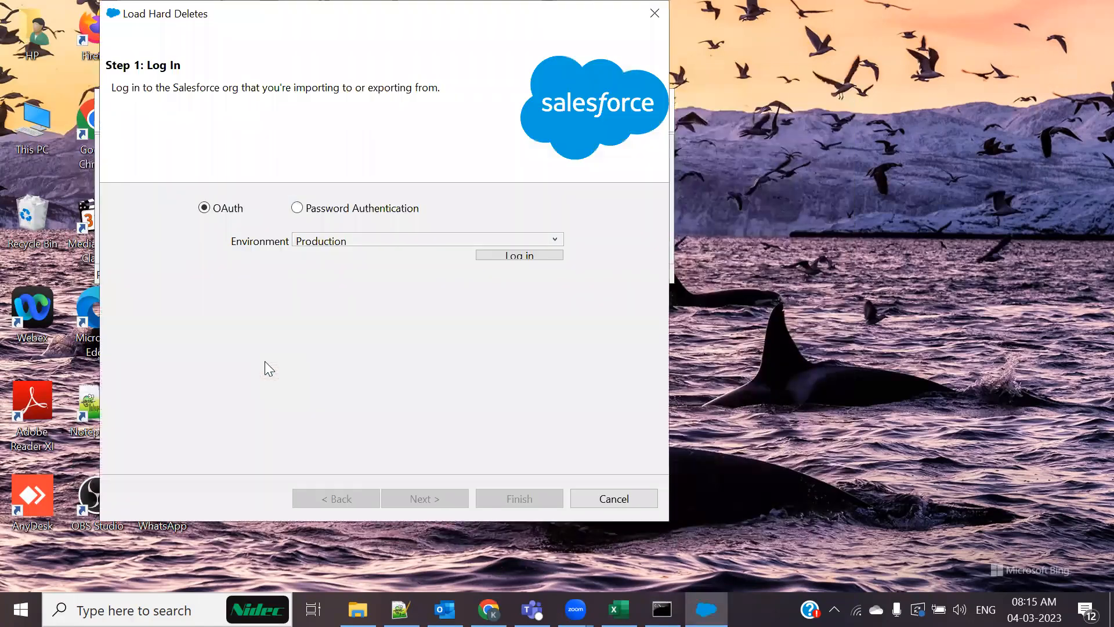
left_click(296, 209)
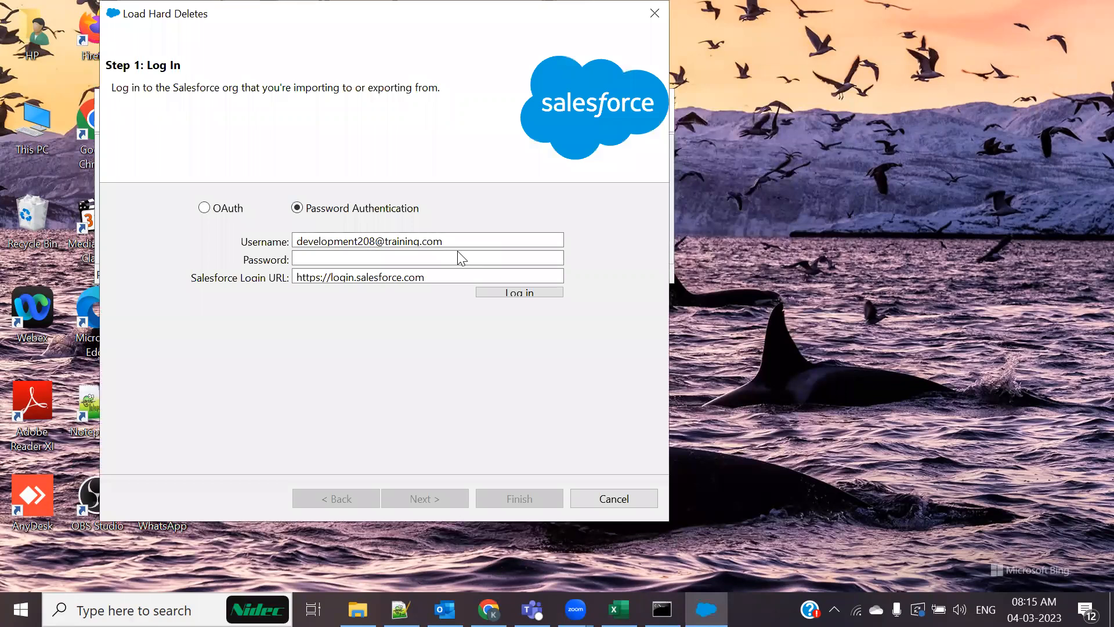
left_click(370, 255)
key("ctrl+v")
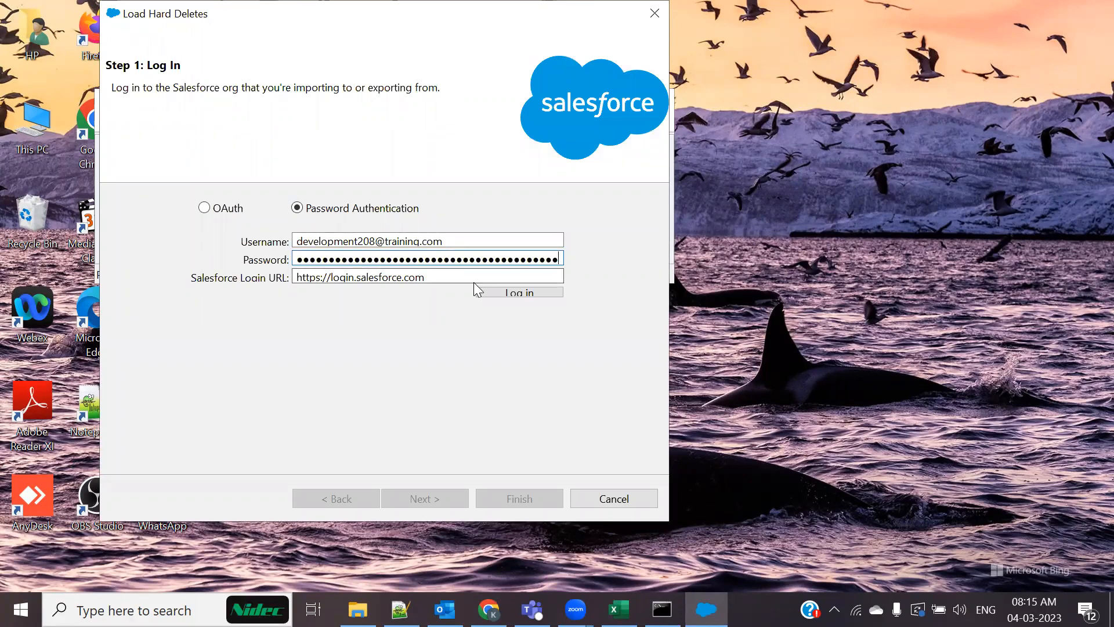
left_click(502, 296)
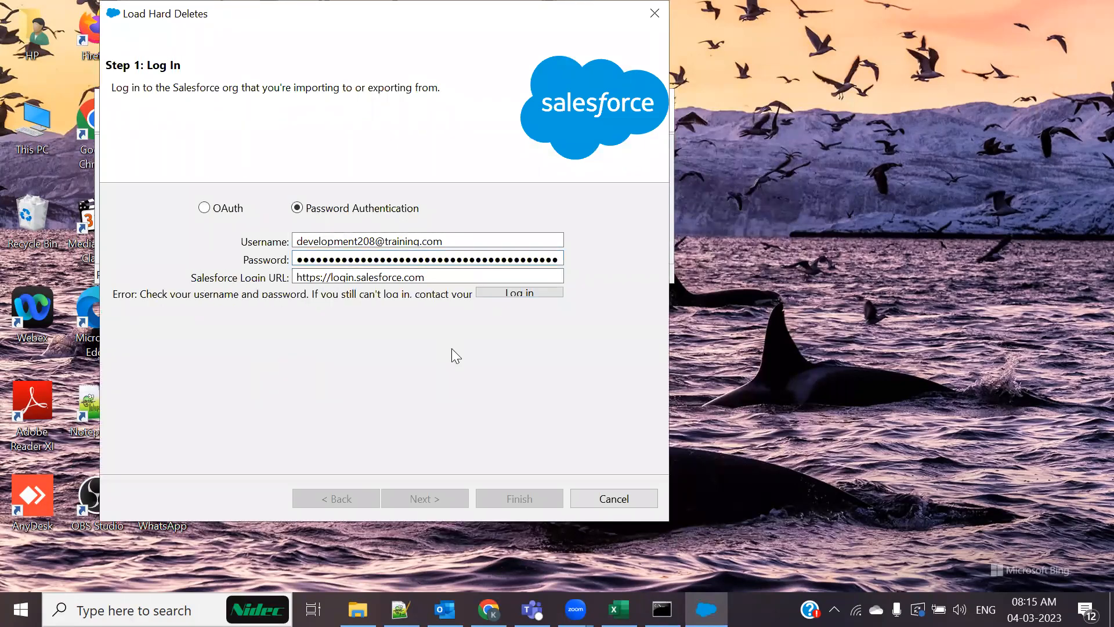
In the Notepad++ notes, select part of the stored credentials
key("alt+Tab")
key("Tab")
key("Tab")
key("Tab")
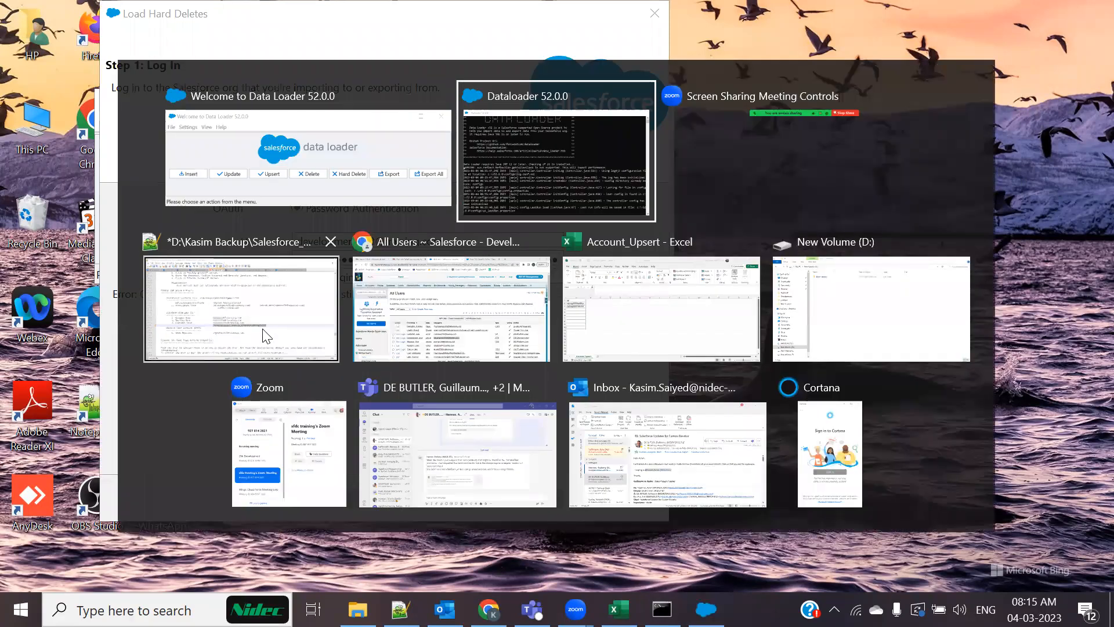
left_click(504, 433)
left_click_drag(393, 390, 703, 392)
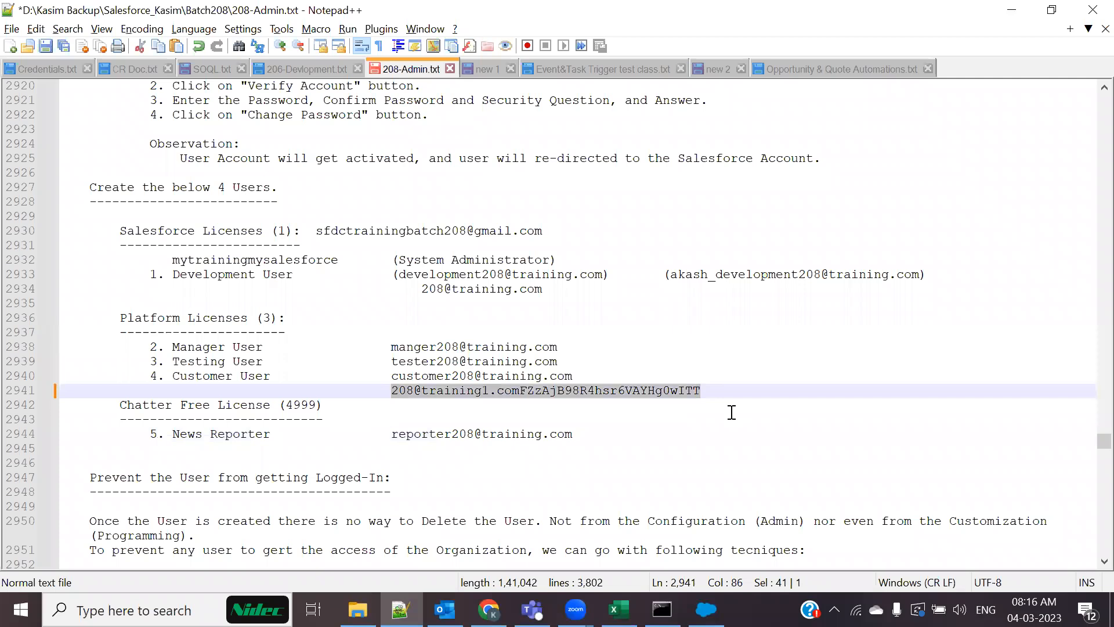
Replace the password in the hard-delete login with the copied one and retry logging in
key("alt+Tab")
double_click(417, 258)
key("ctrl+v")
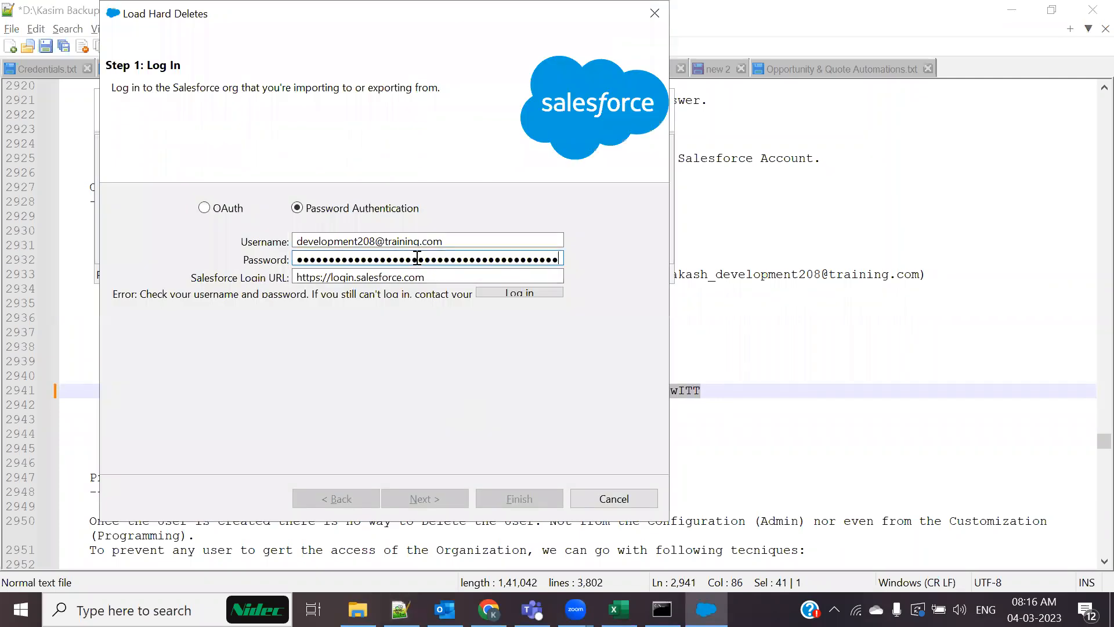
left_click(510, 293)
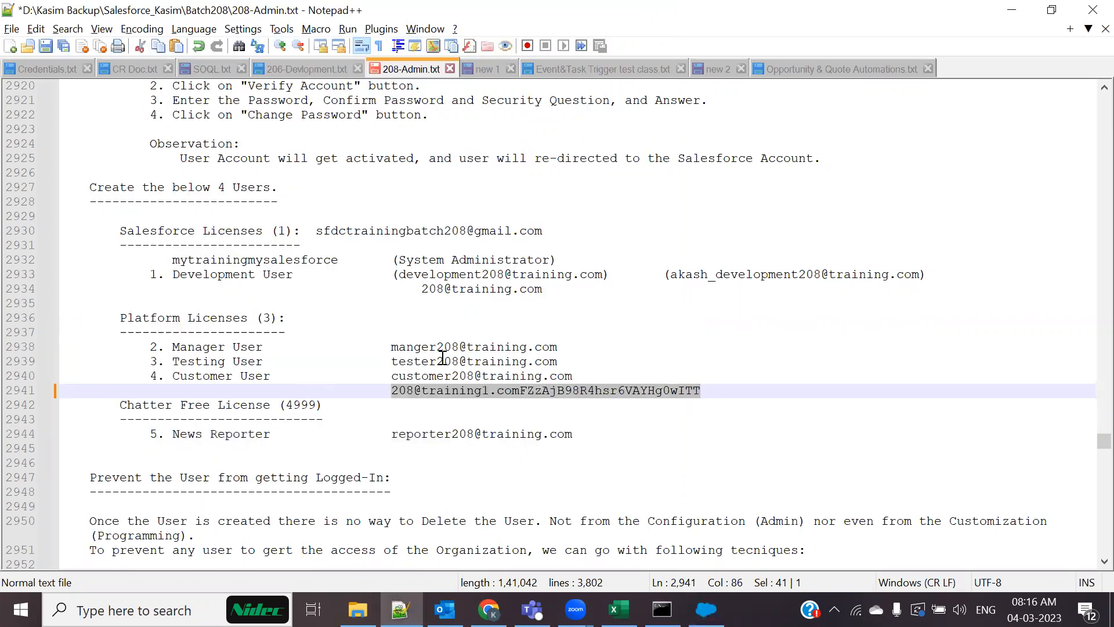
Move the security token from line 2941 onto line 2934's password and select the combined string
left_click(421, 418)
left_click_drag(393, 391, 519, 390)
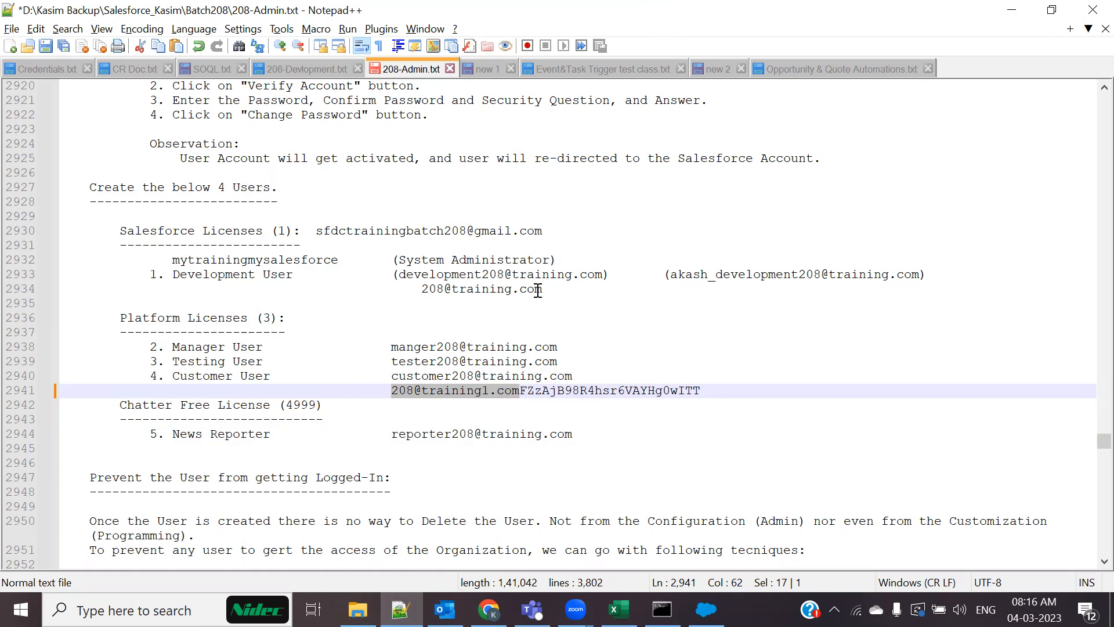
left_click(504, 424)
left_click_drag(416, 290, 570, 289)
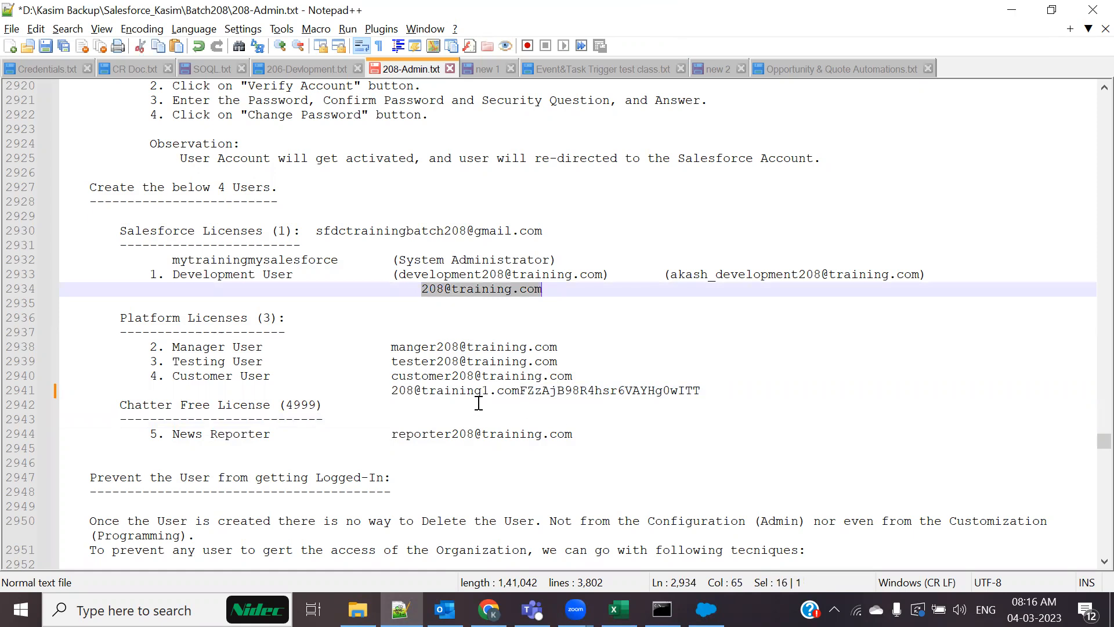
key("Down")
left_click_drag(521, 391, 742, 387)
key("ctrl+c")
key("Delete")
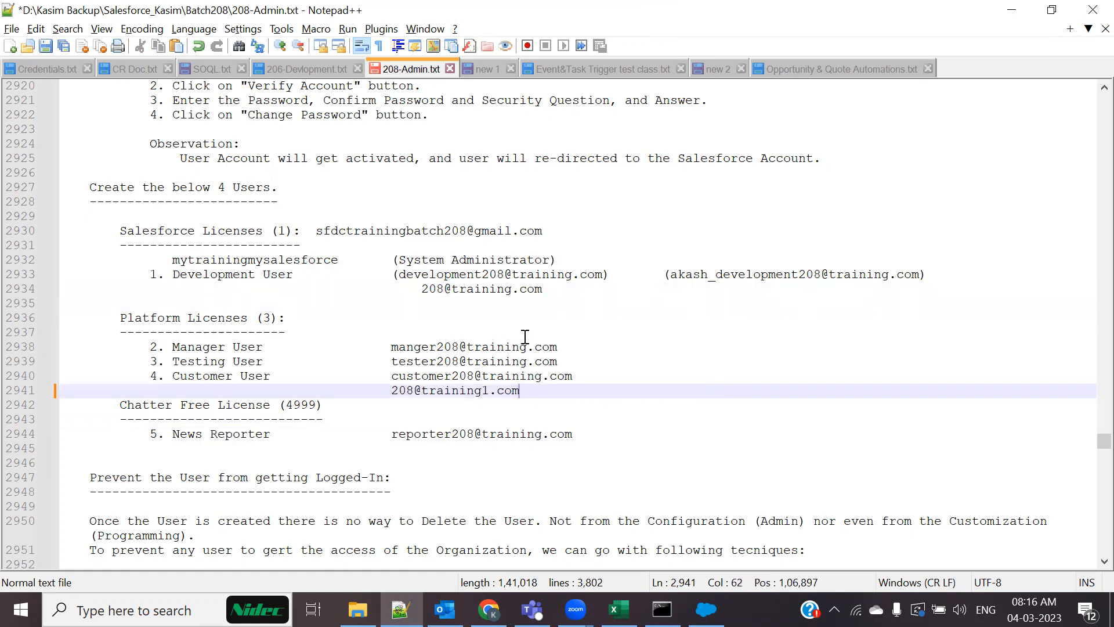
left_click(555, 297)
key("ctrl+v")
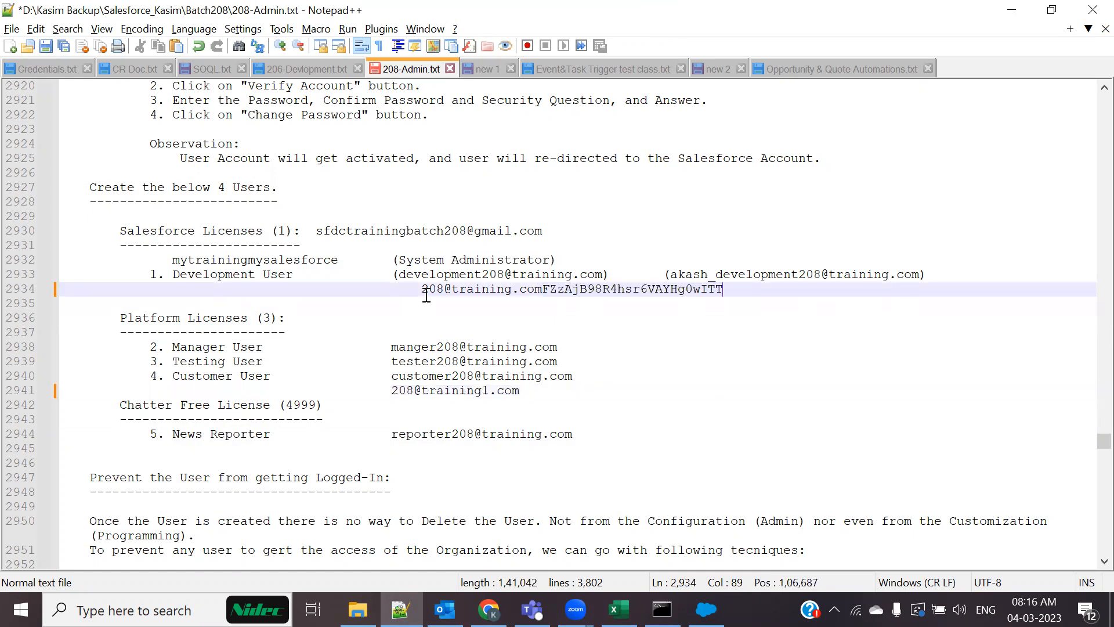
left_click_drag(423, 289, 724, 289)
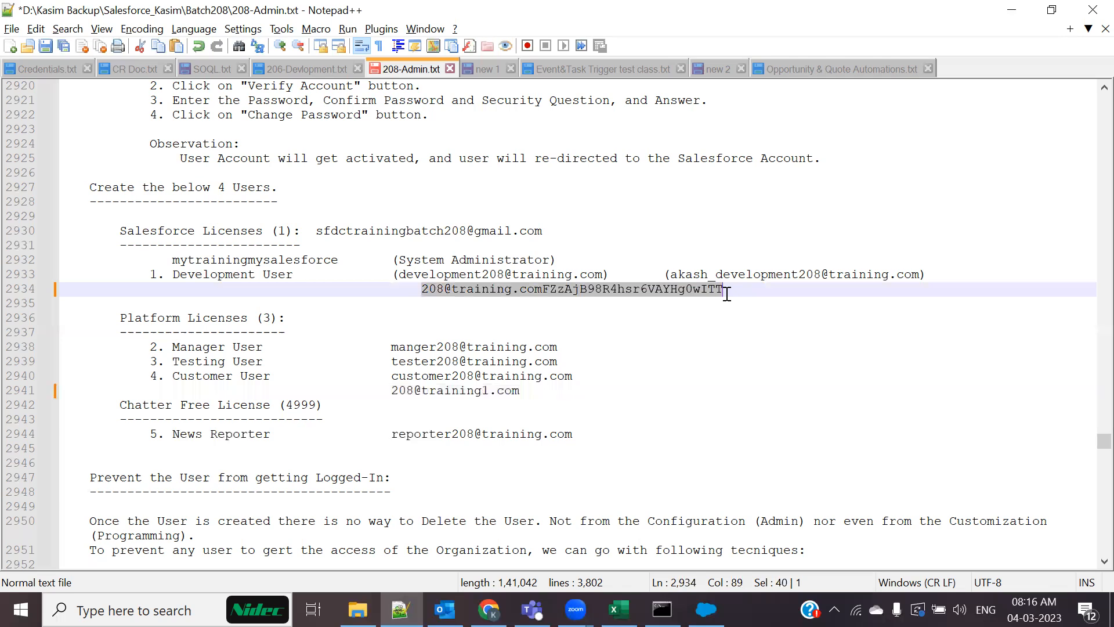
Paste the combined password-plus-token into the hard-delete login and log in
key("alt+Tab")
left_click(460, 260)
key("ctrl+a")
key("ctrl+v")
left_click(513, 293)
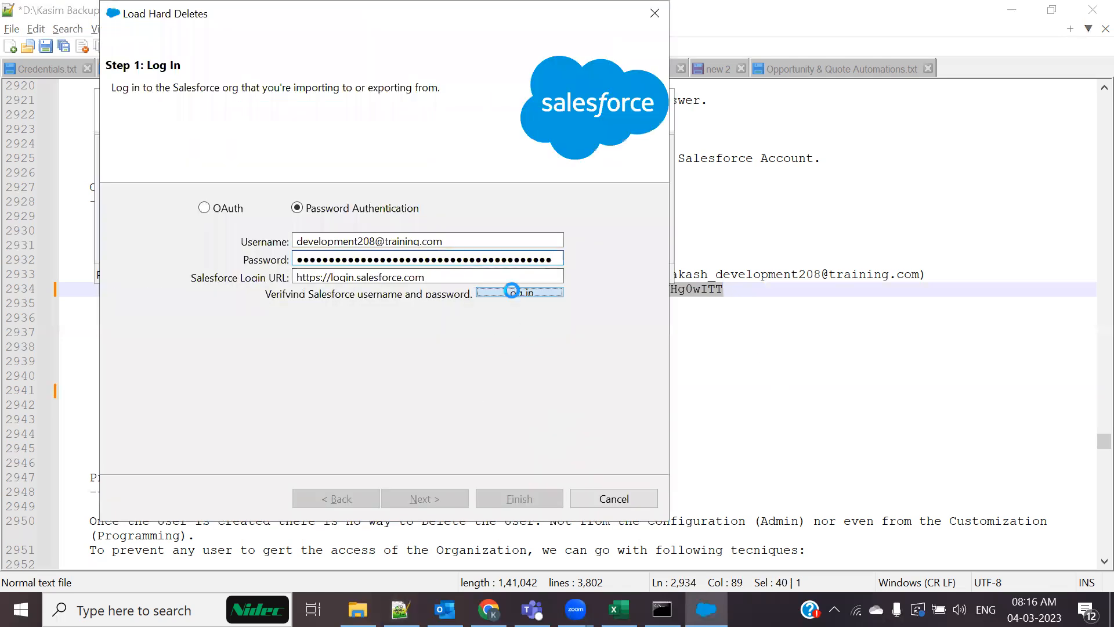
Close the hard-delete login and Data Loader, then relaunch Data Loader 52.0.0 from the desktop
key("alt+Tab")
key("alt+Tab")
left_click(652, 14)
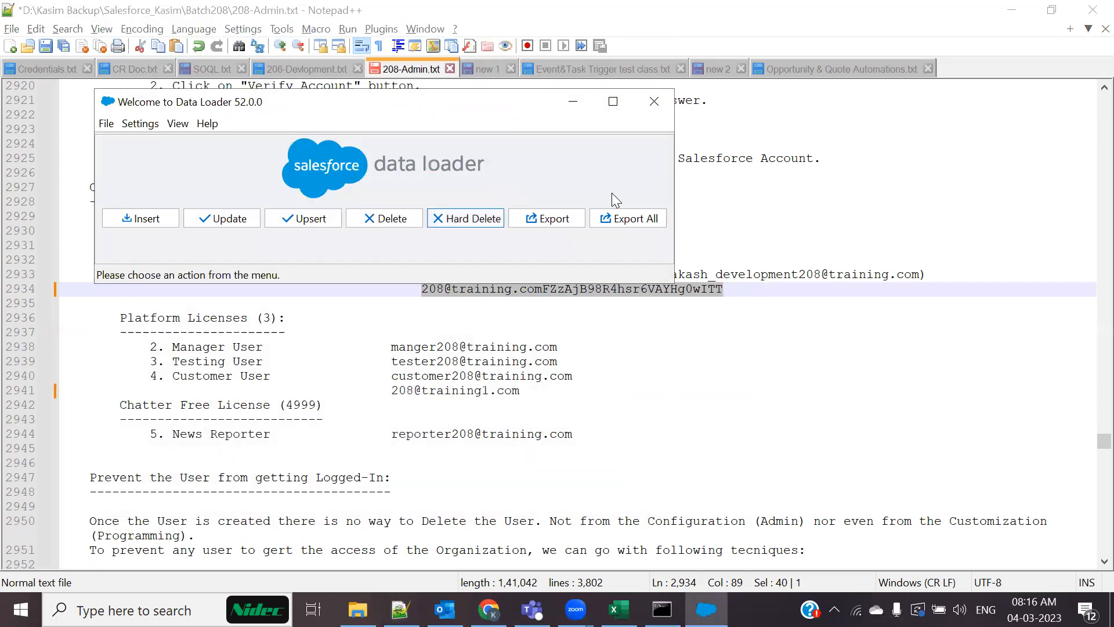
left_click(653, 100)
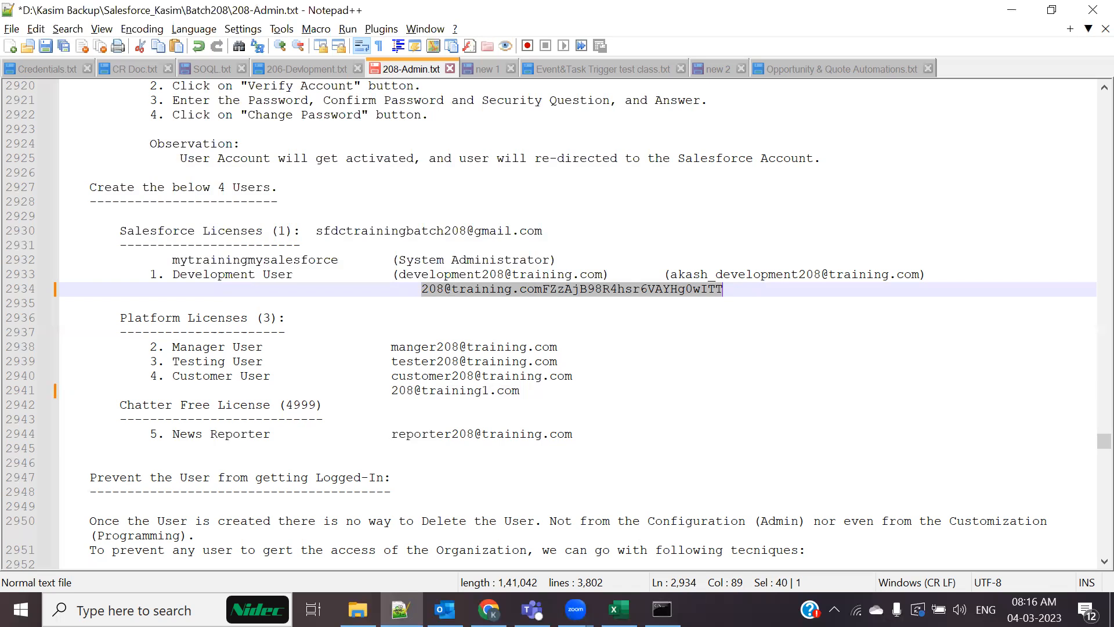
key("super+d")
double_click(162, 122)
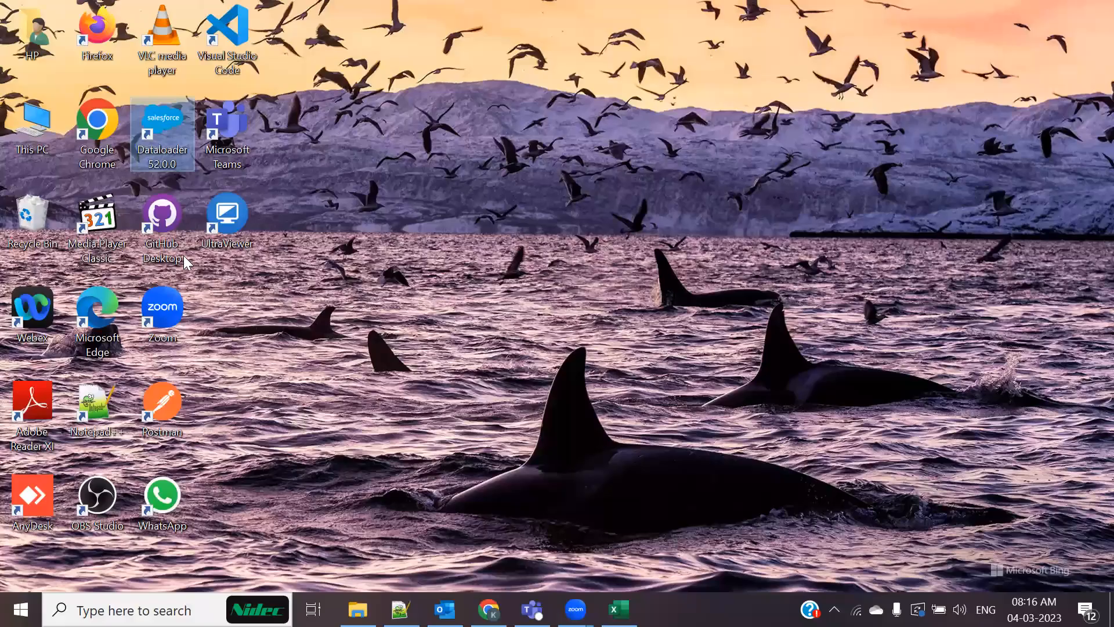
Start a Hard Delete with Password Authentication and paste the Development User's username from the notes
left_click(726, 57)
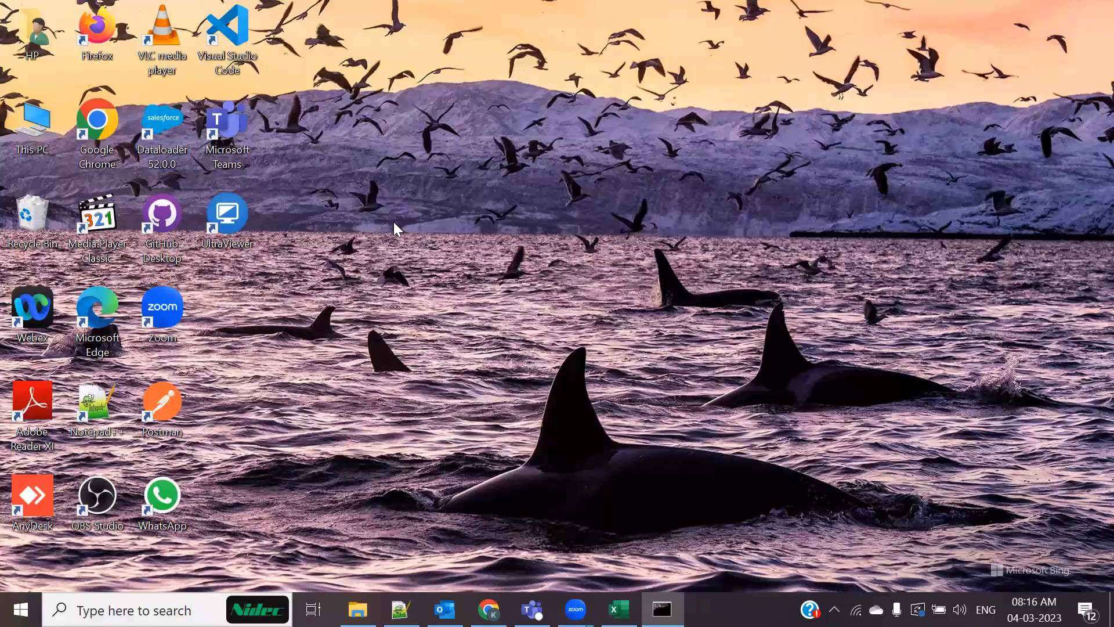
left_click(443, 195)
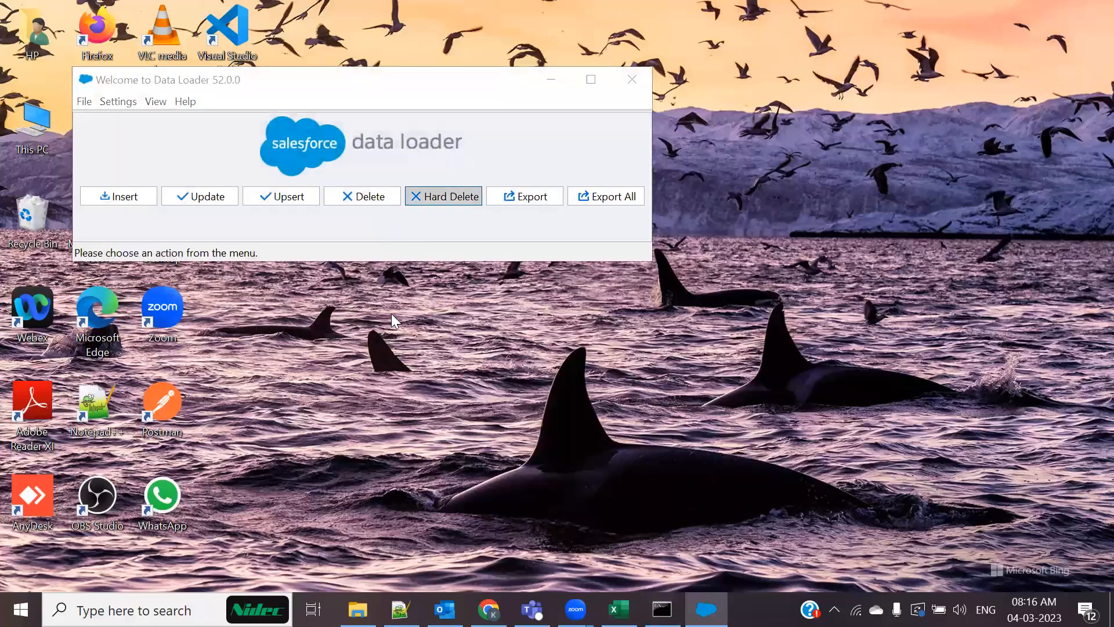
left_click(303, 208)
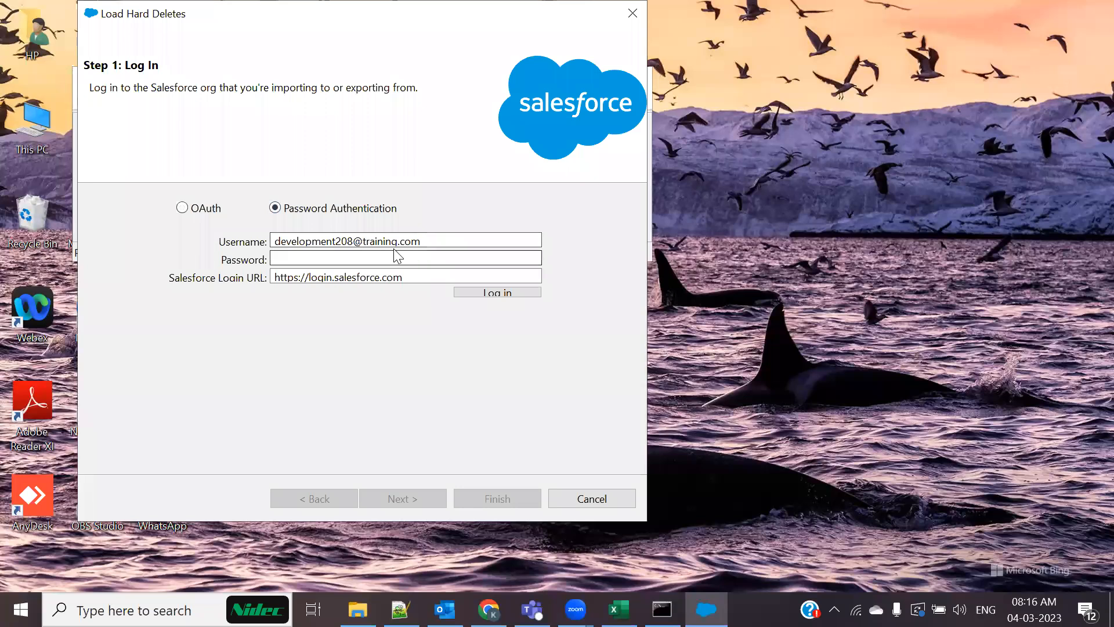
key("alt+Tab")
key("alt+Tab")
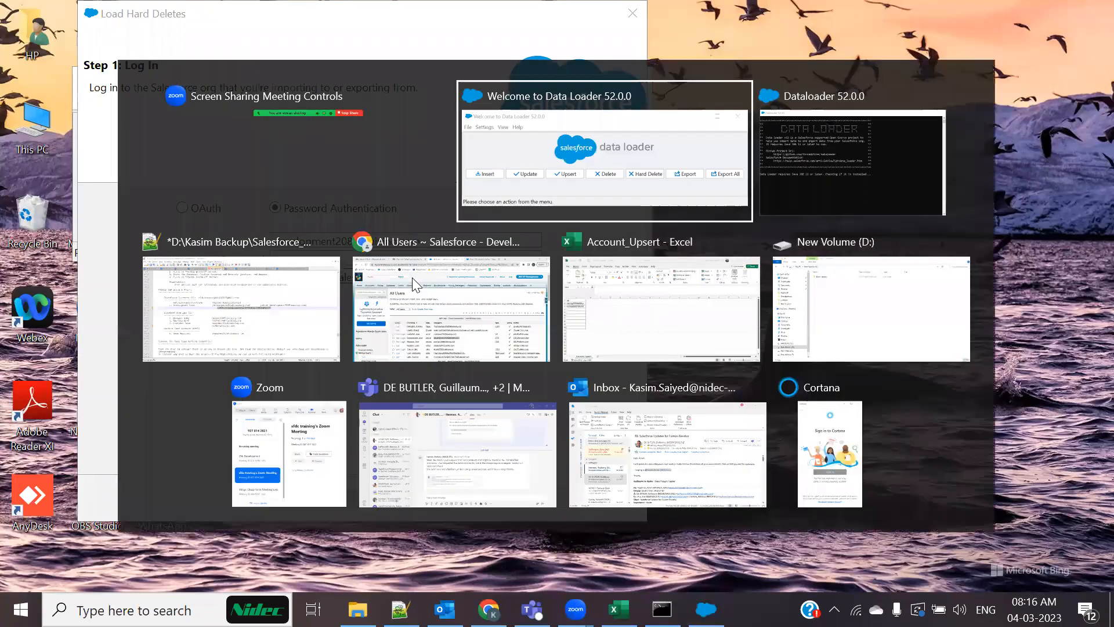
key("alt+Tab")
key("alt+Tab")
left_click(223, 325)
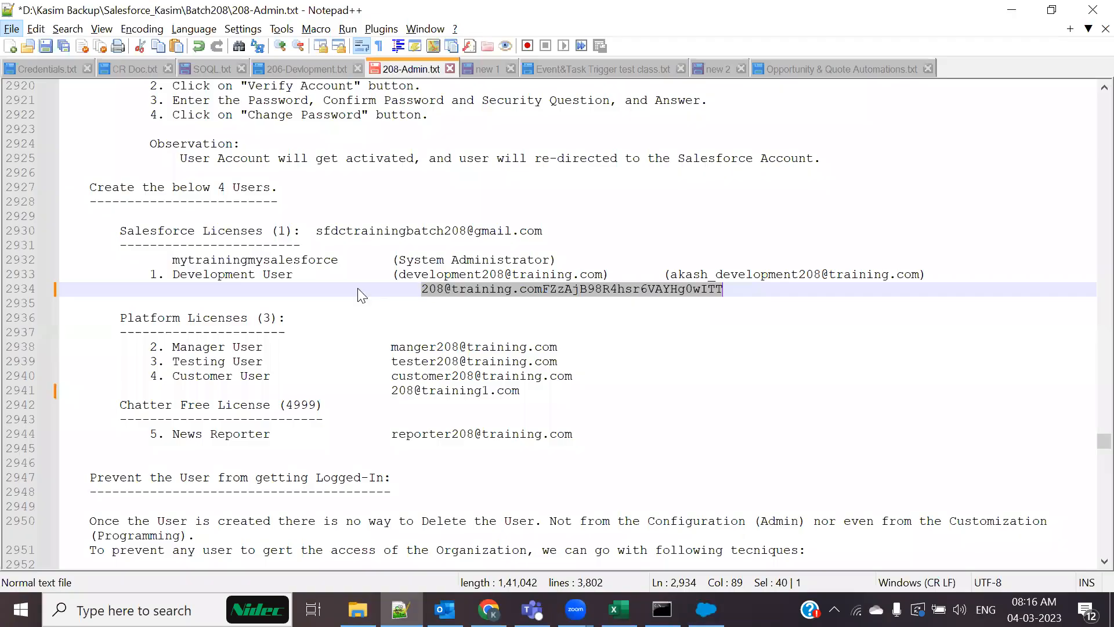
left_click_drag(400, 275, 604, 275)
key("ctrl+c")
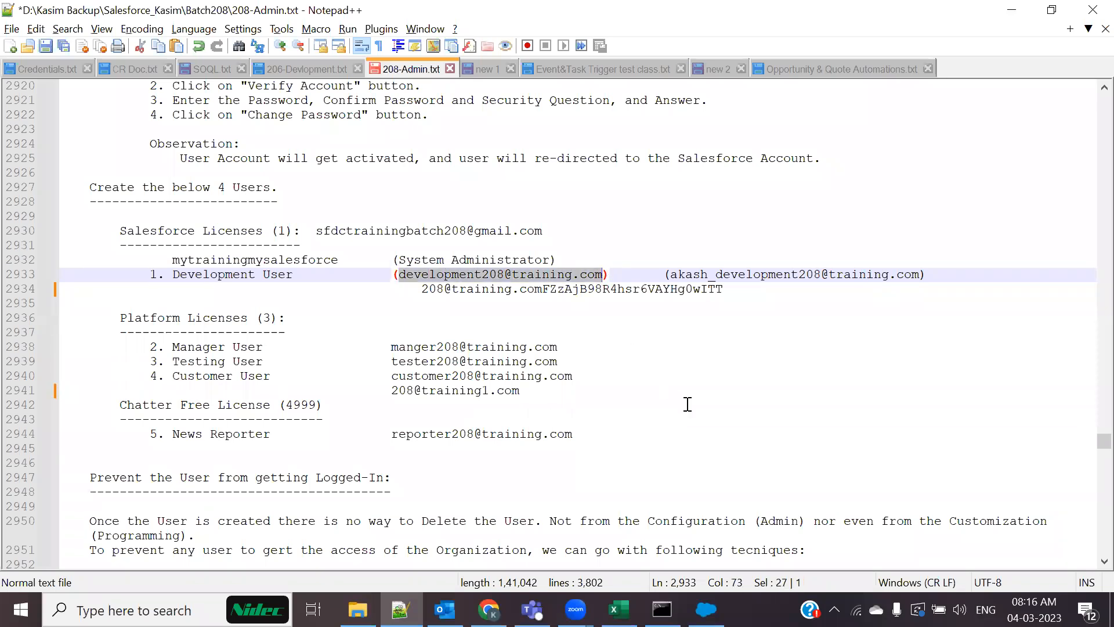
key("alt+Tab")
key("alt+Tab")
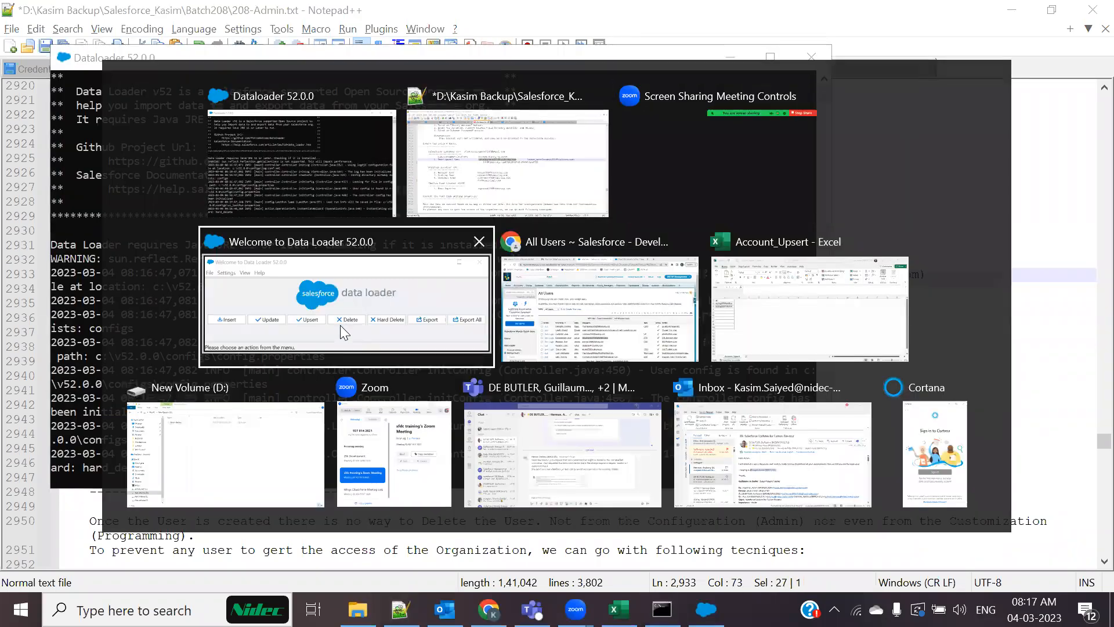
left_click(340, 325)
double_click(416, 237)
key("ctrl+v")
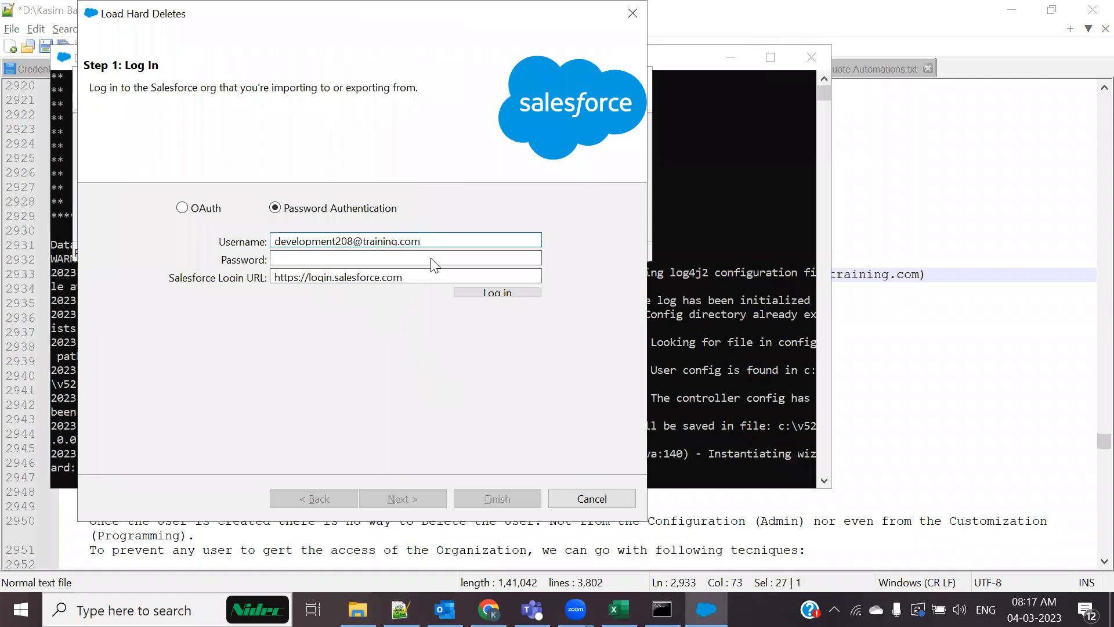
Paste the password-plus-token from the notes and log in successfully
key("alt+Tab")
key("alt+Tab")
key("alt+Tab")
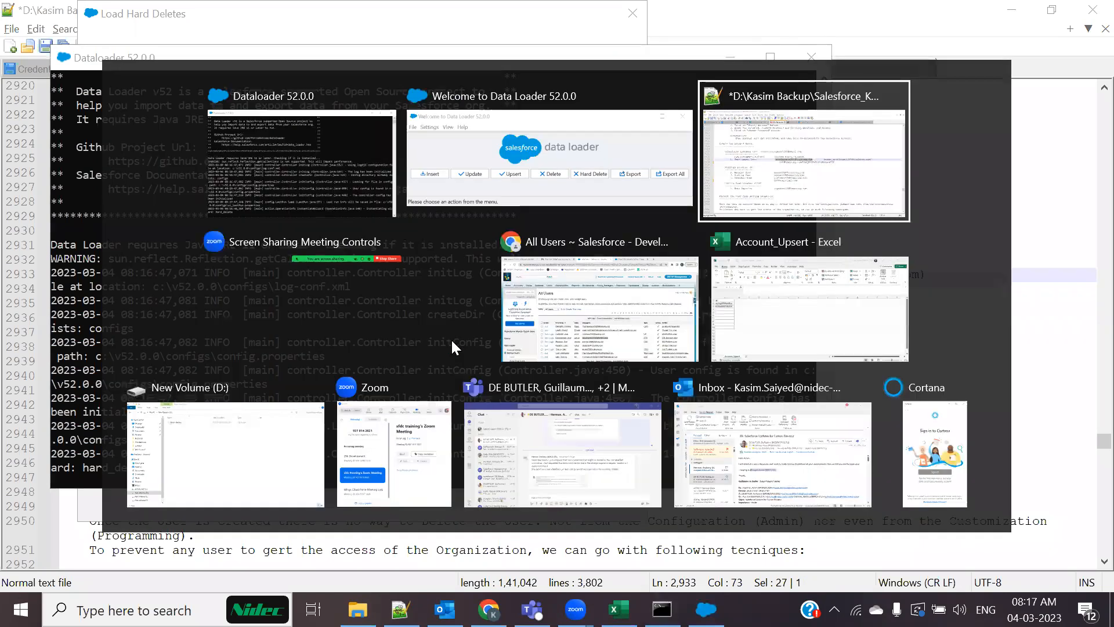
left_click_drag(425, 289, 725, 292)
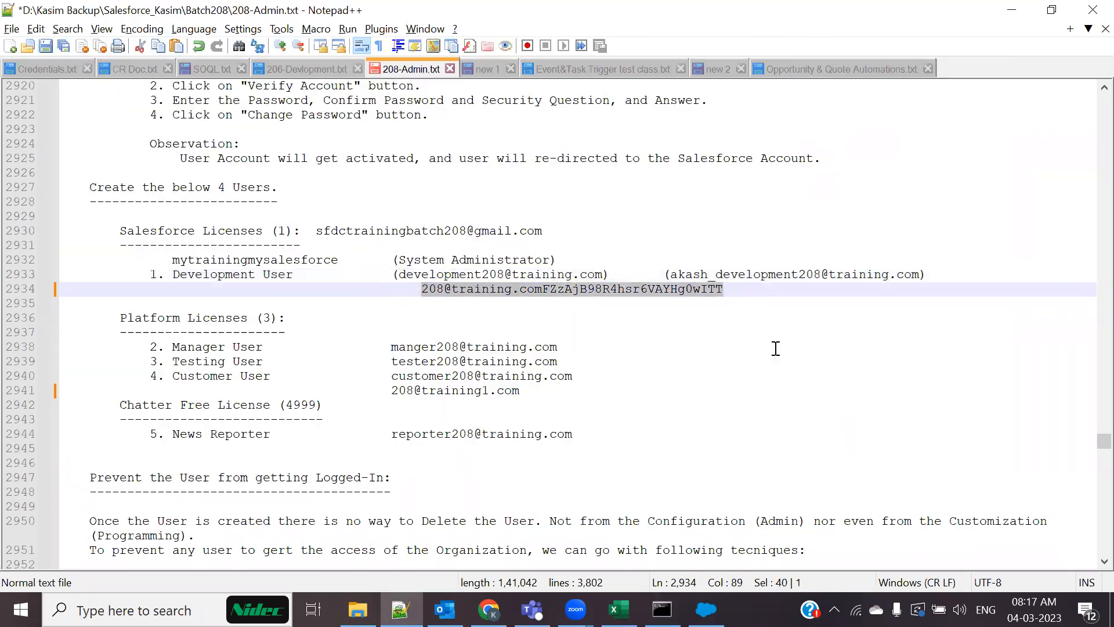
key("alt+Tab")
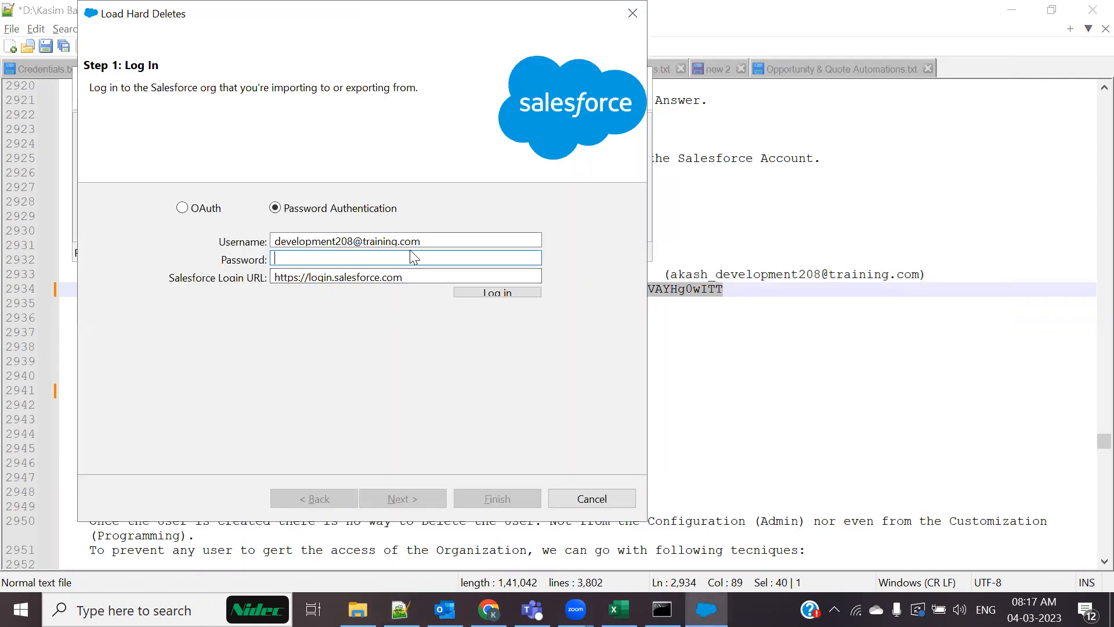
key("ctrl+v")
left_click(481, 292)
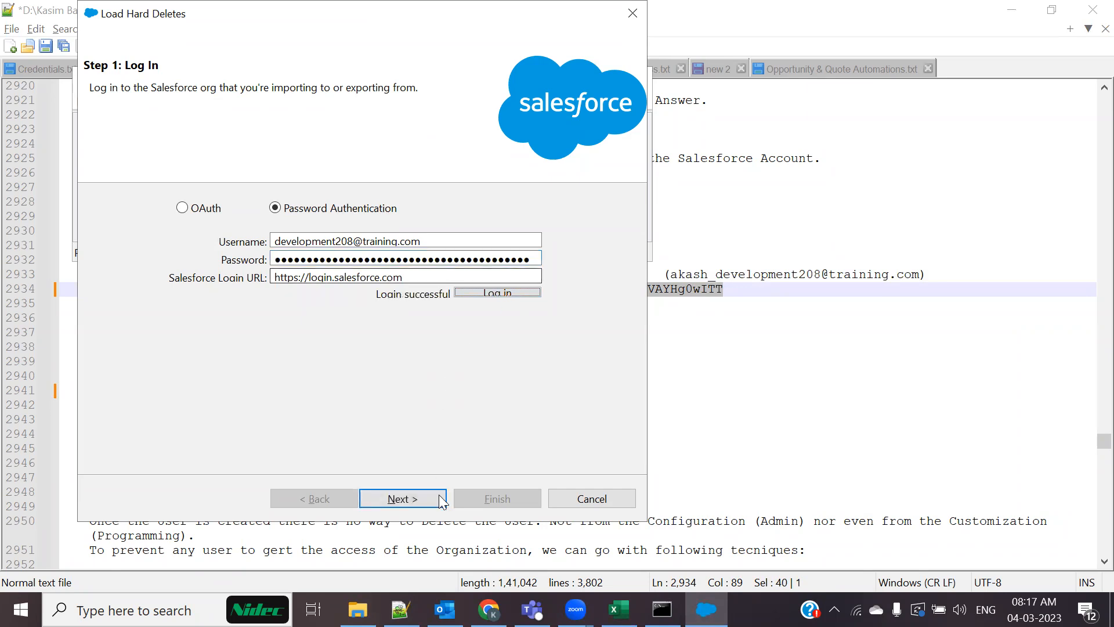
Choose Account as the hard-delete object, then open the Salesforce Accounts home page
left_click(417, 500)
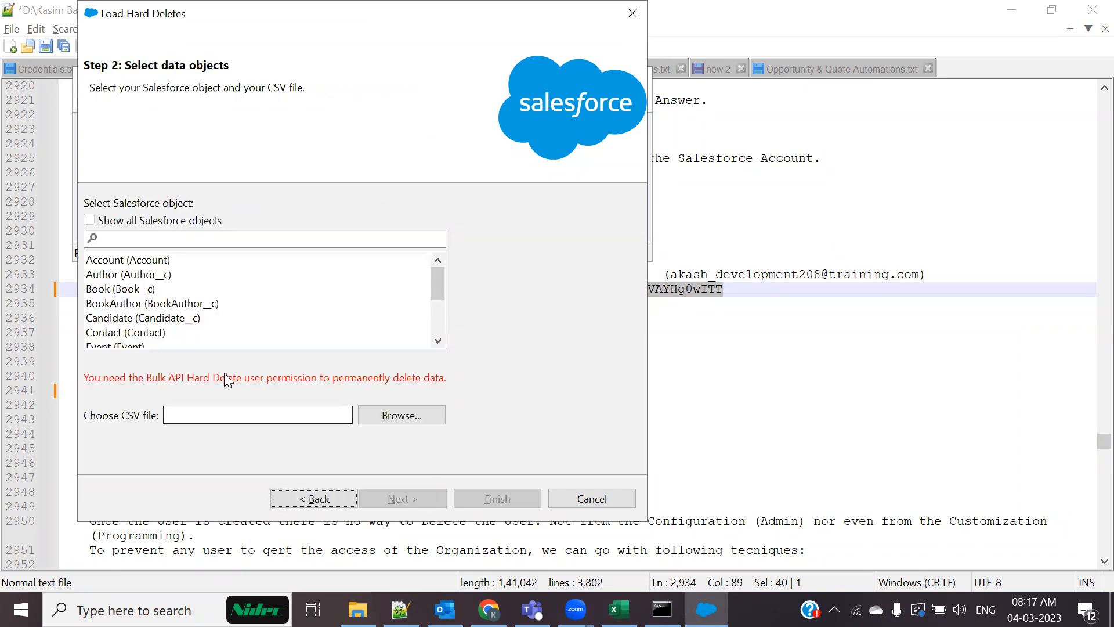
left_click(133, 263)
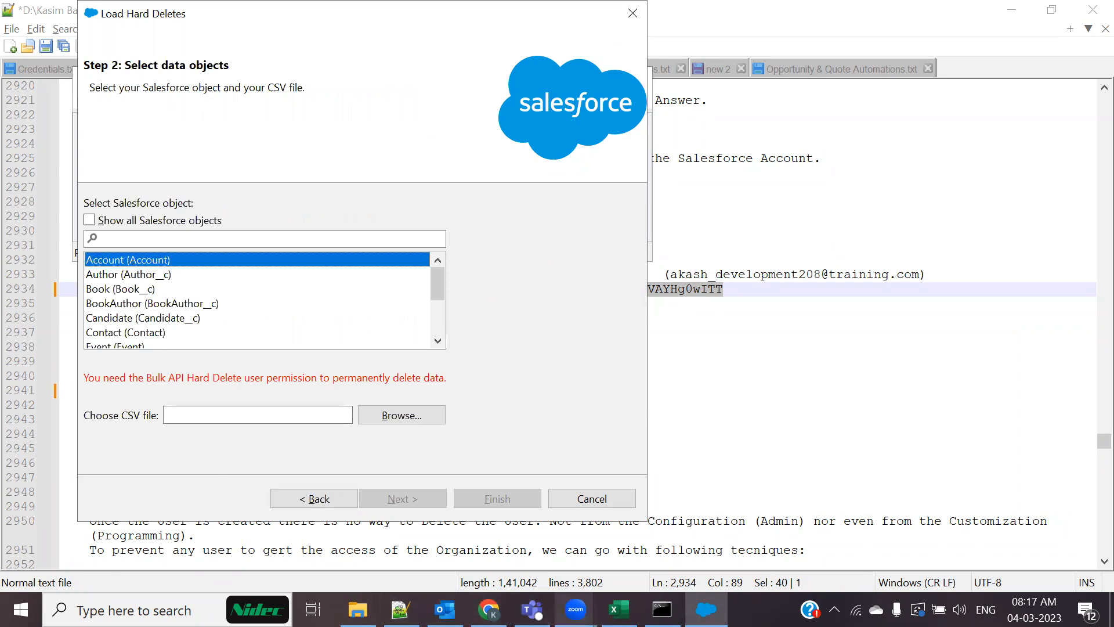
left_click(619, 610)
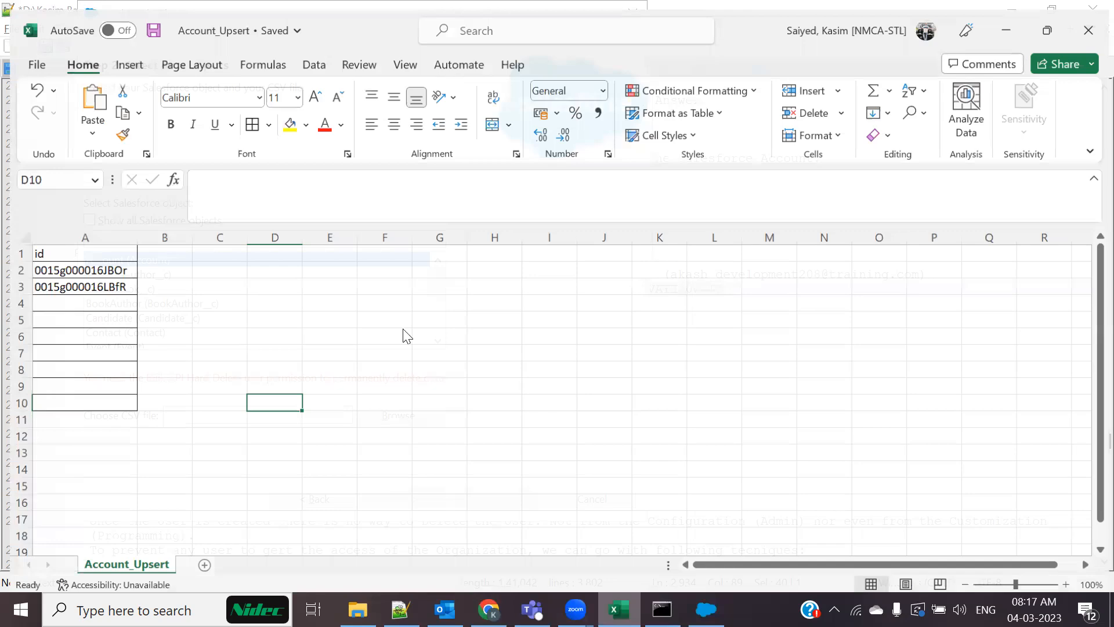
key("alt+Tab")
left_click(116, 165)
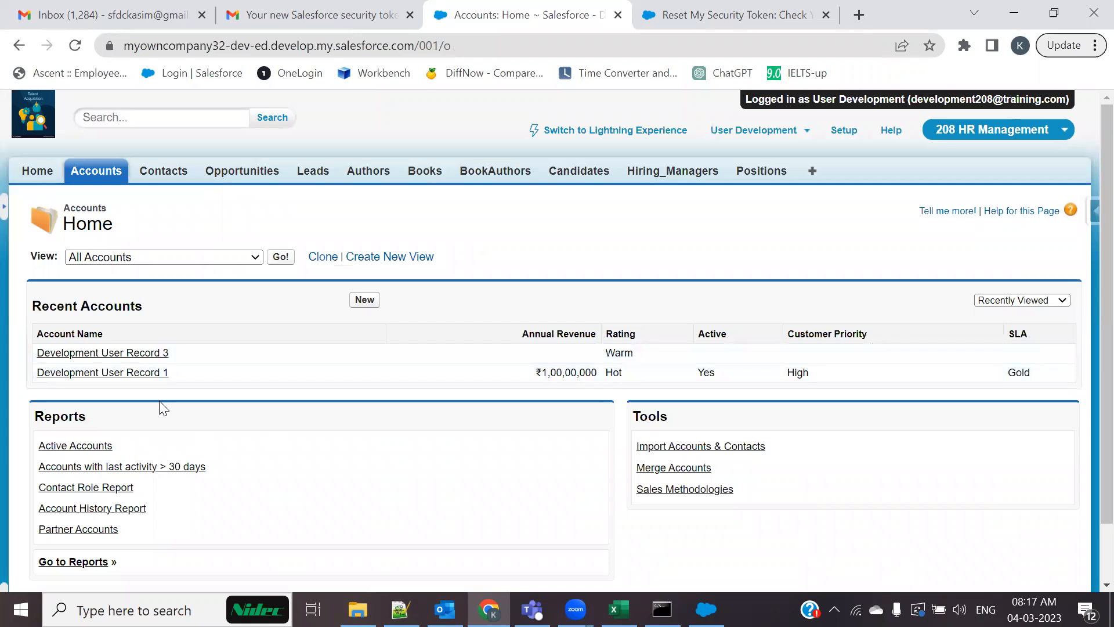
List All Accounts, open Development User Record 1, and open its case 00001029 for editing
left_click(279, 258)
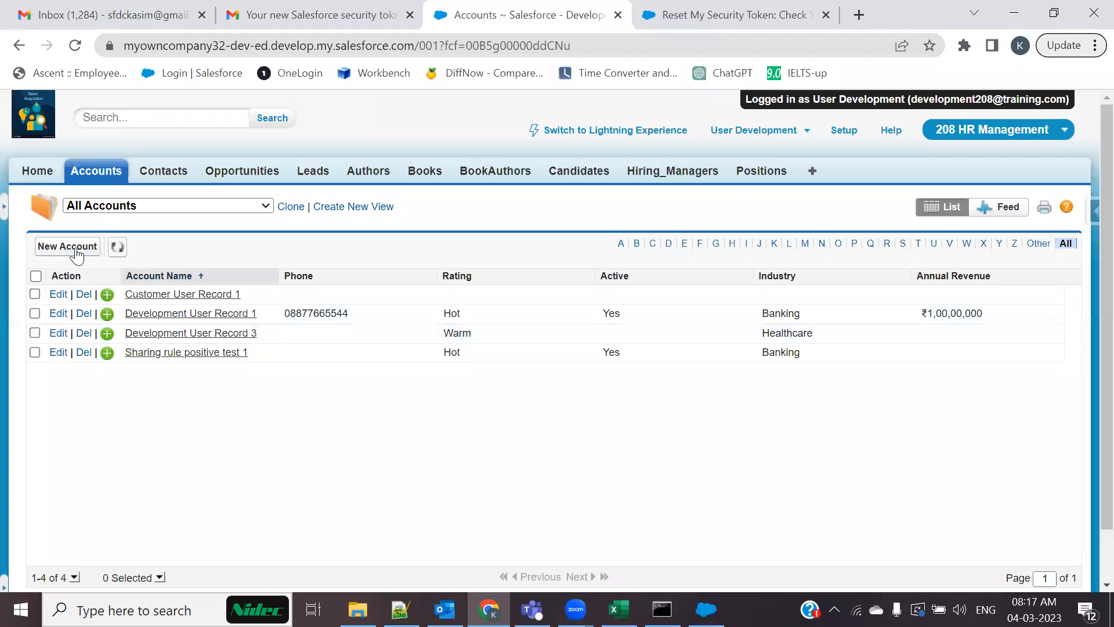
scroll(228, 443, "down", 2)
scroll(214, 385, "up", 2)
left_click(776, 137)
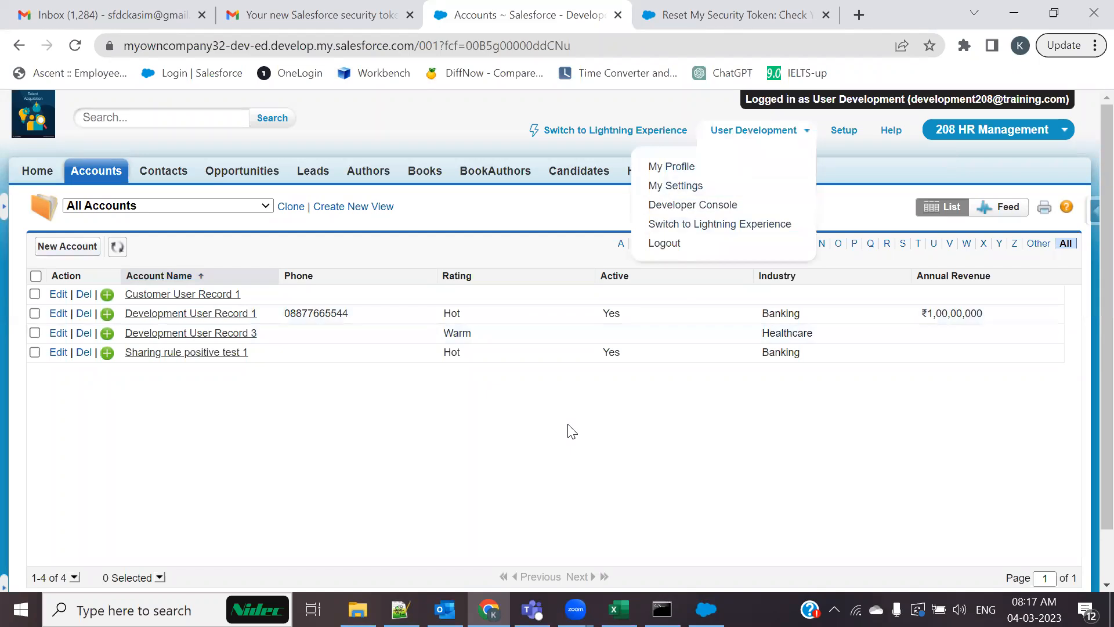
left_click(195, 297)
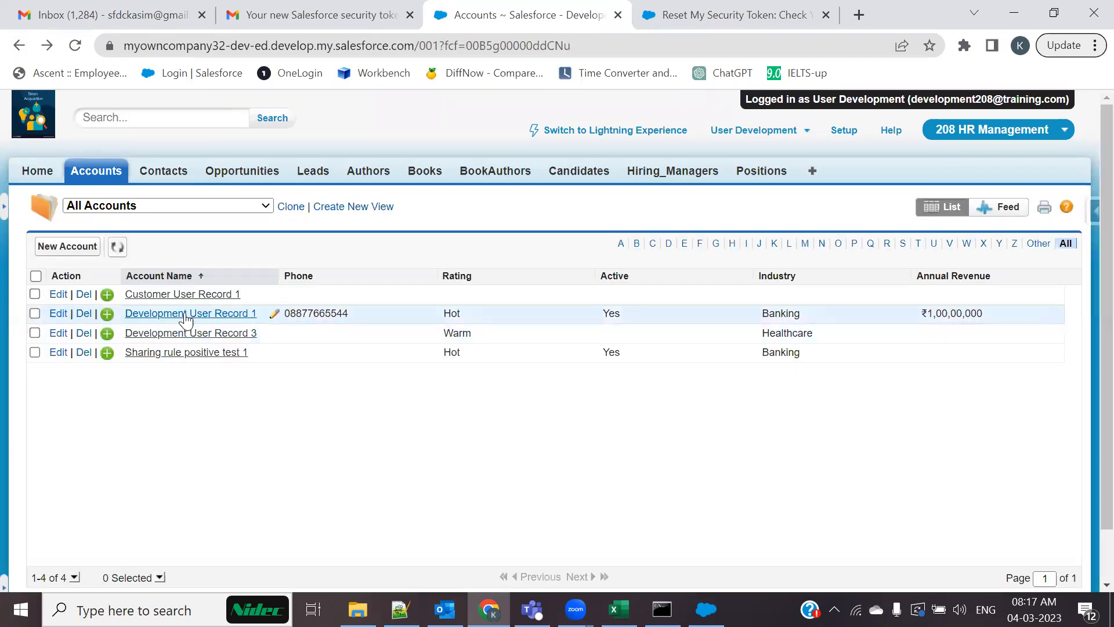
left_click(186, 317)
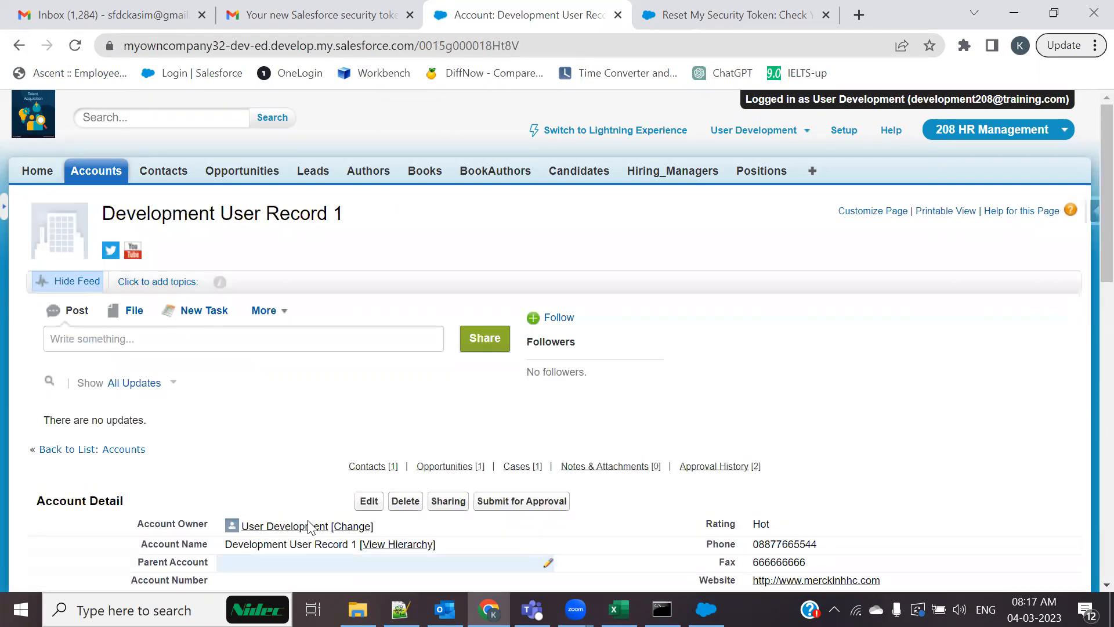
scroll(277, 413, "down", 5)
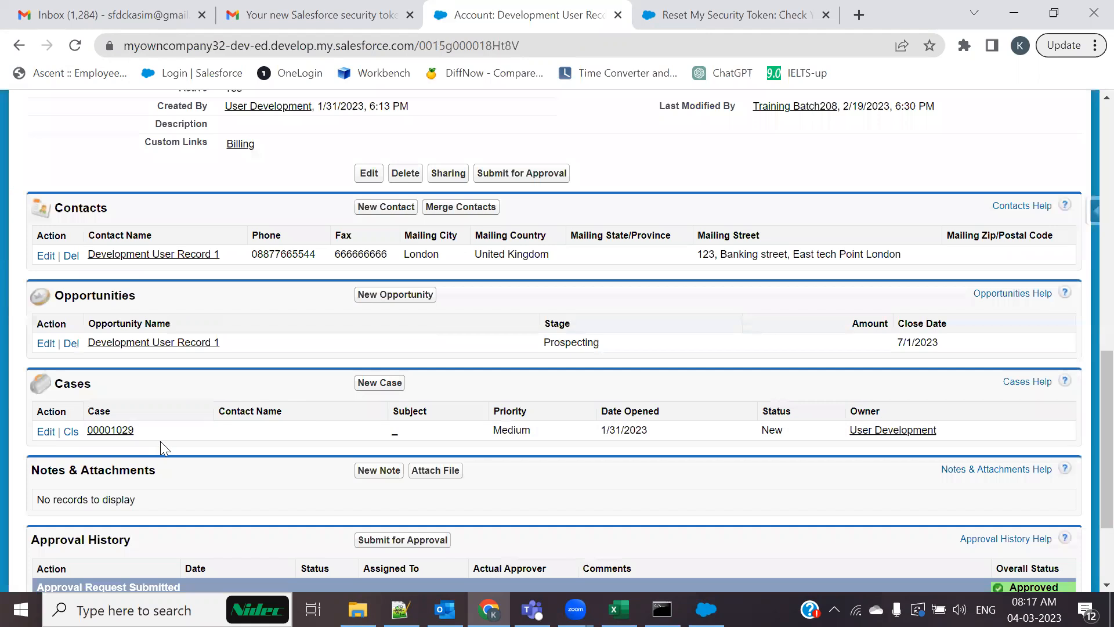
left_click(46, 431)
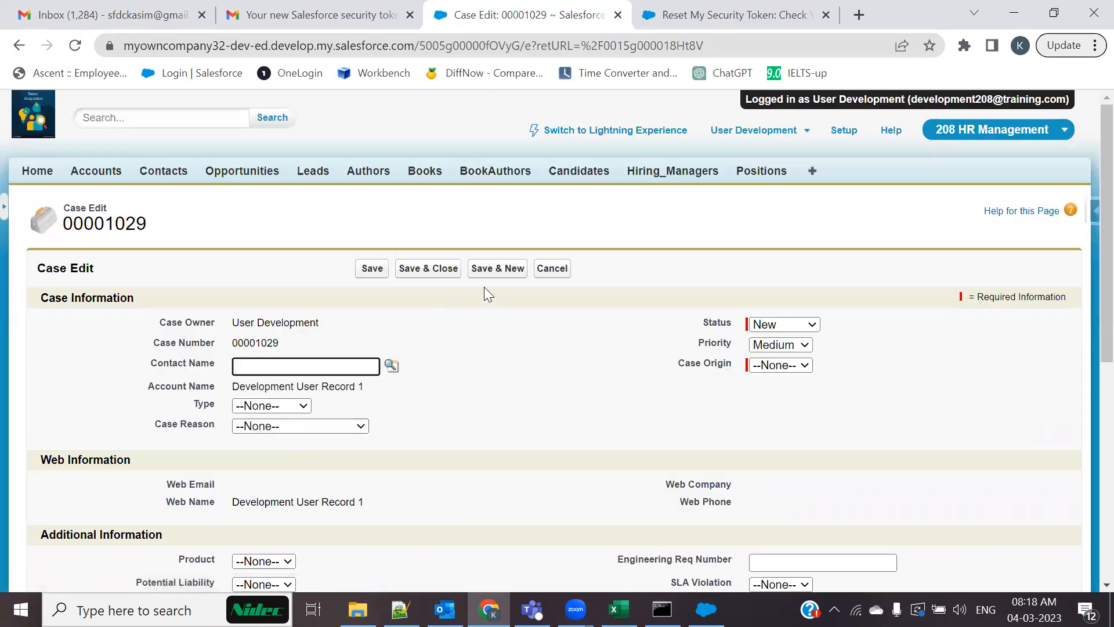
Leave case 00001029's Status as New, cancel the edit, and scroll the account's related lists
scroll(451, 364, "down", 1)
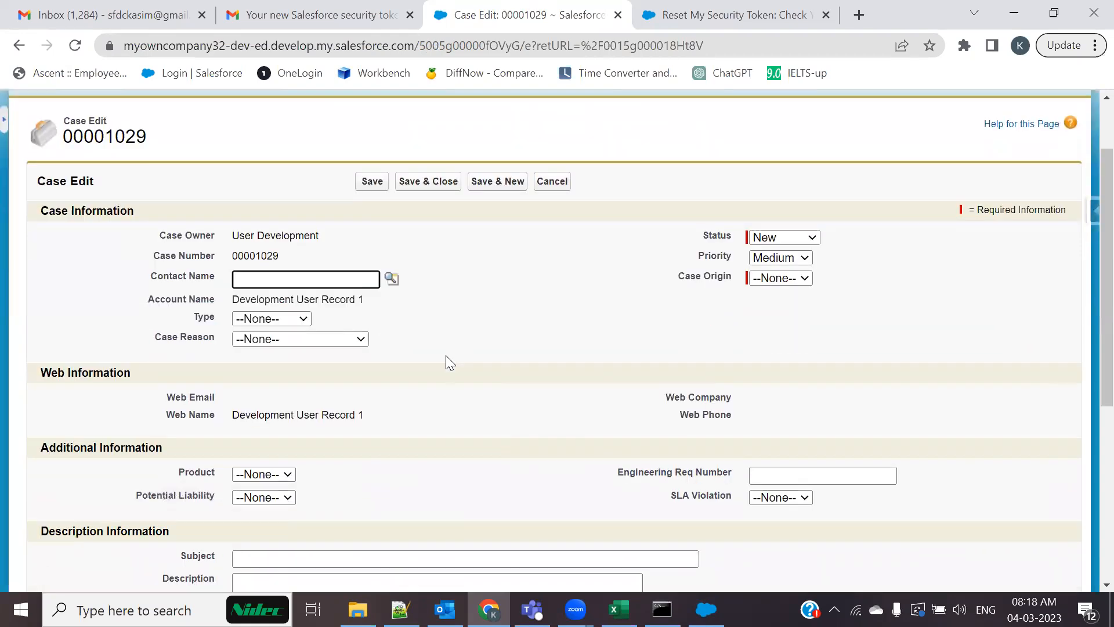
scroll(446, 356, "down", 2)
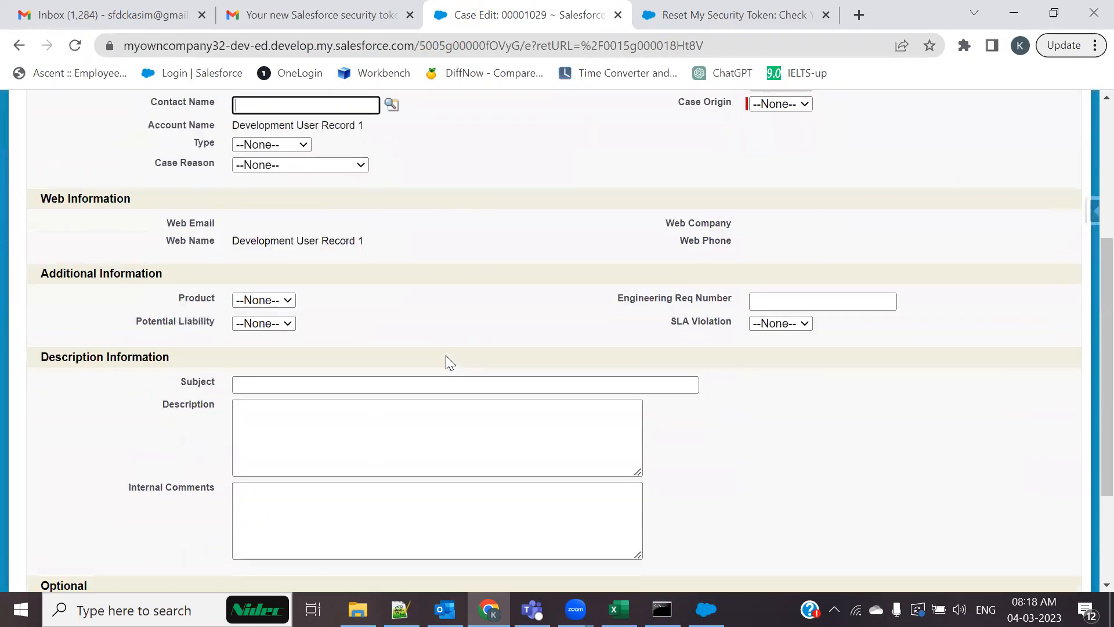
scroll(446, 356, "up", 3)
left_click(802, 327)
left_click(693, 411)
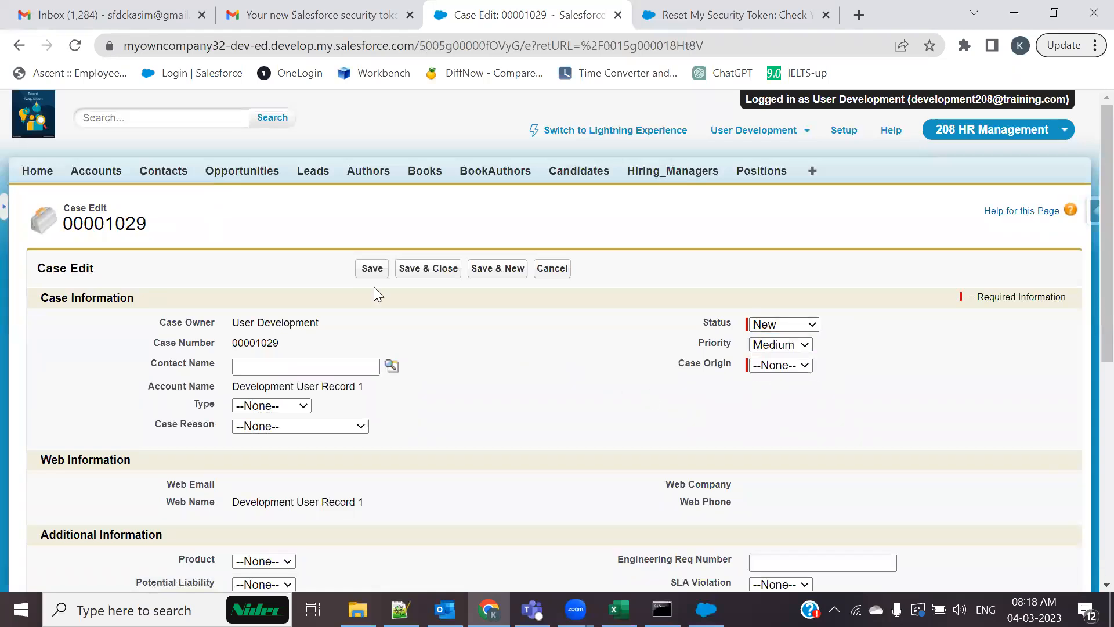
left_click(552, 268)
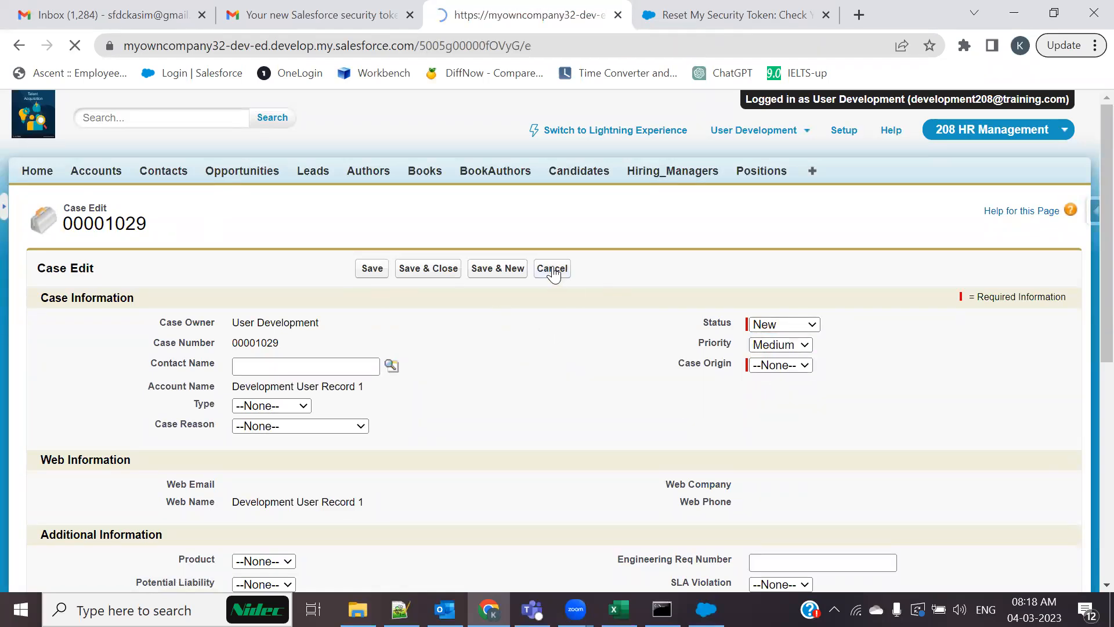
scroll(492, 388, "down", 10)
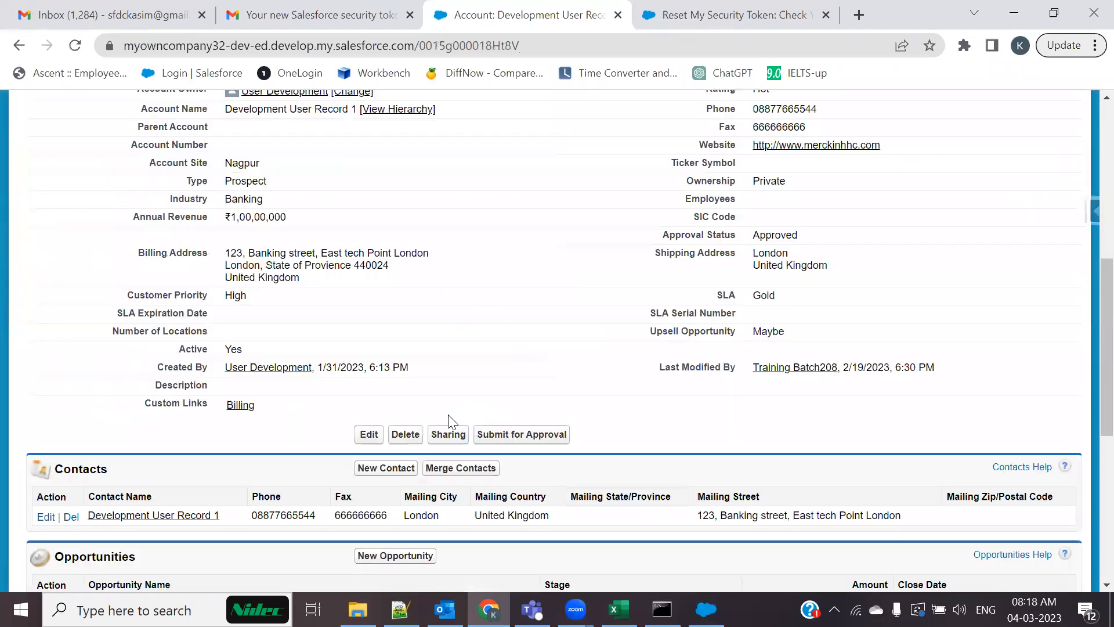
scroll(448, 415, "down", 1)
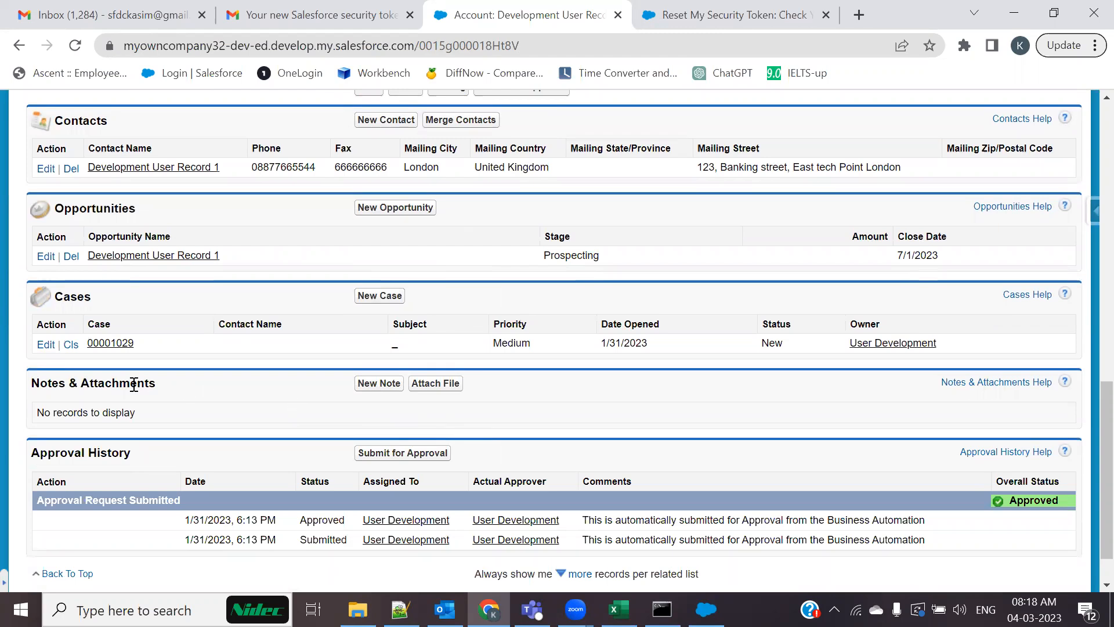
Close case 00001029 with Status Closed and Case Reason Installation, and save it
left_click(71, 345)
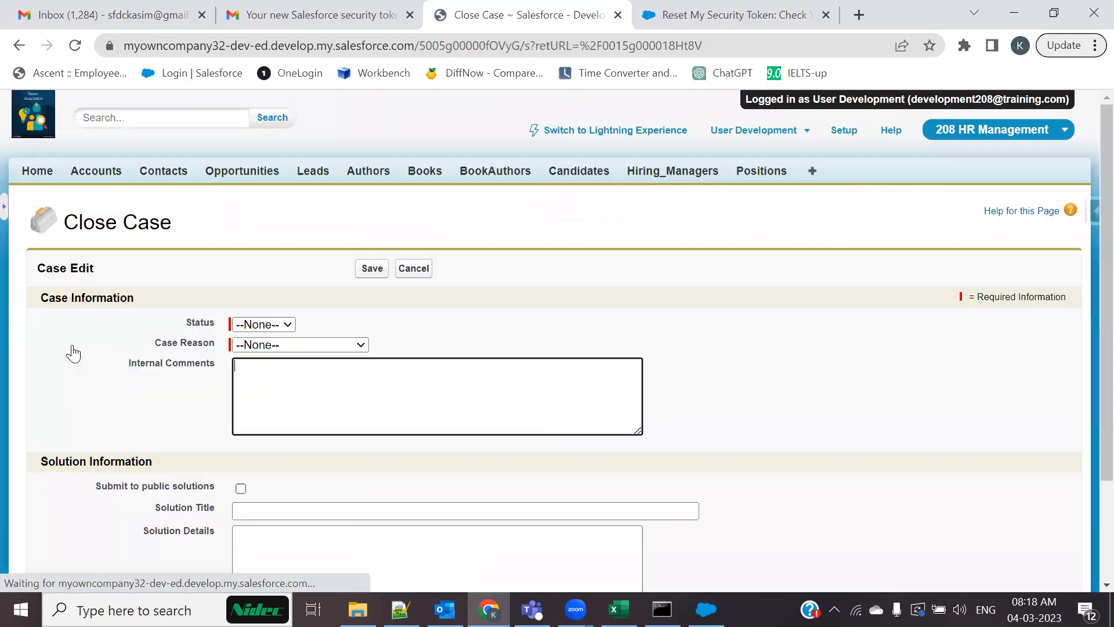
left_click(373, 268)
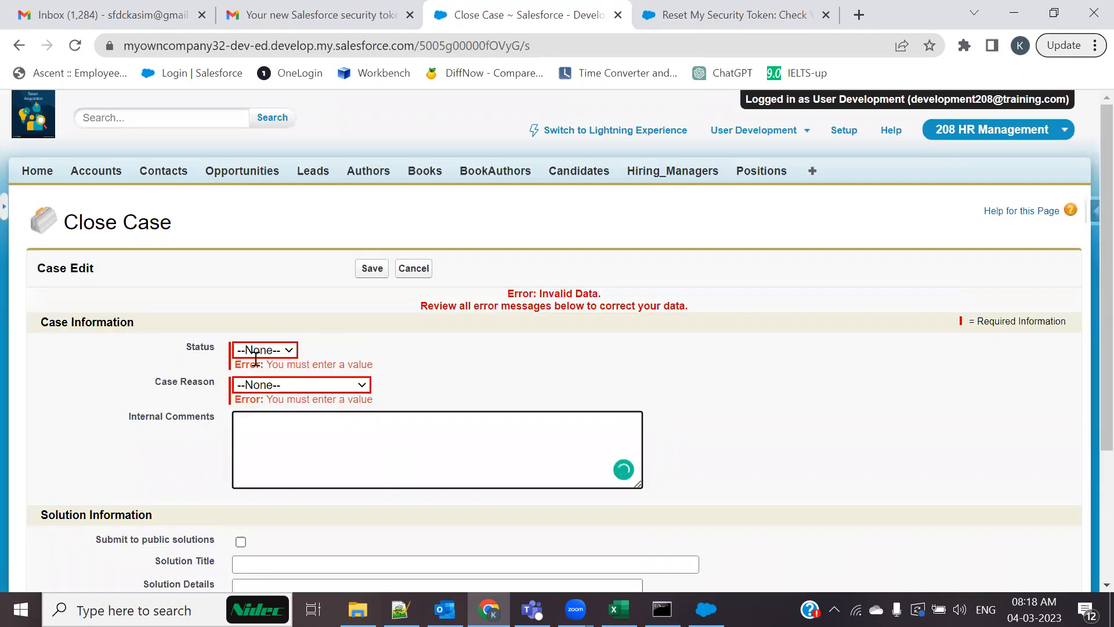
left_click(260, 351)
left_click(260, 381)
left_click(280, 386)
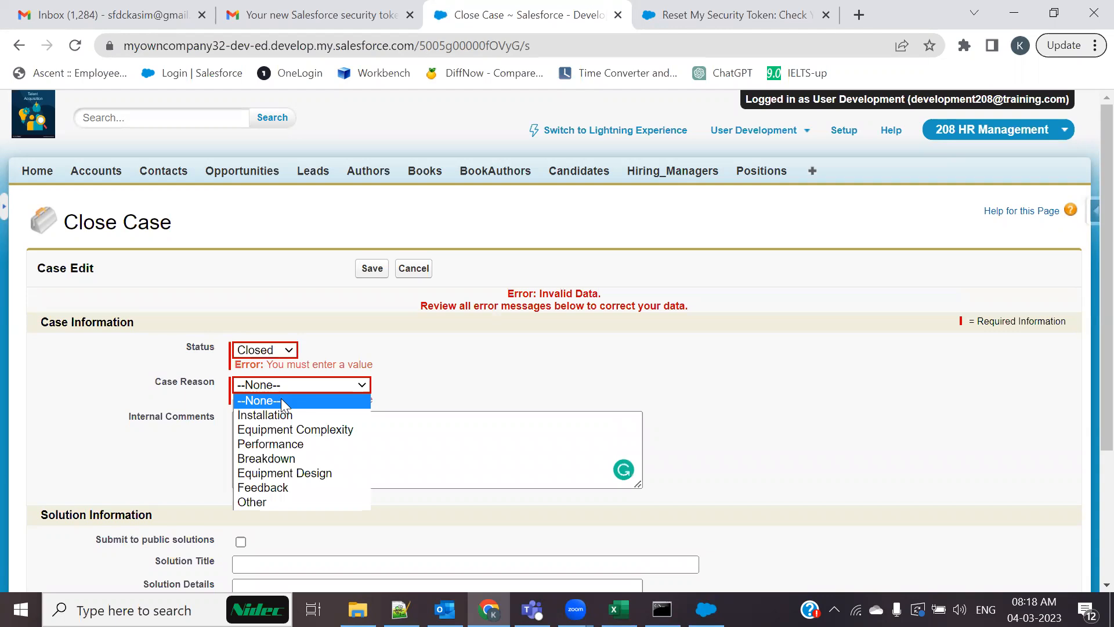
left_click(281, 415)
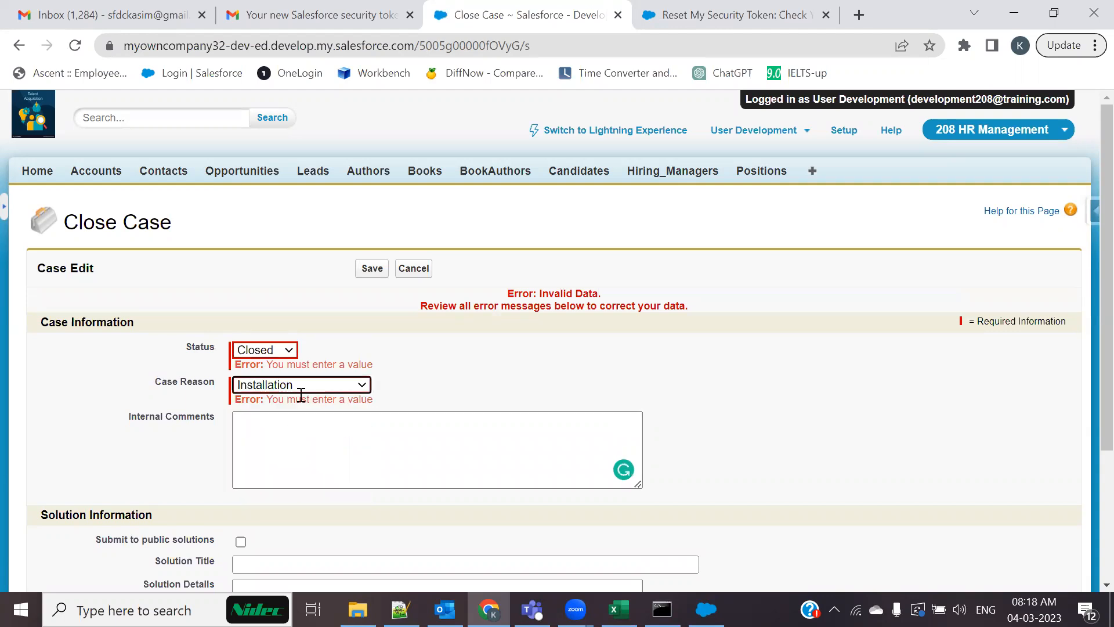
left_click(372, 268)
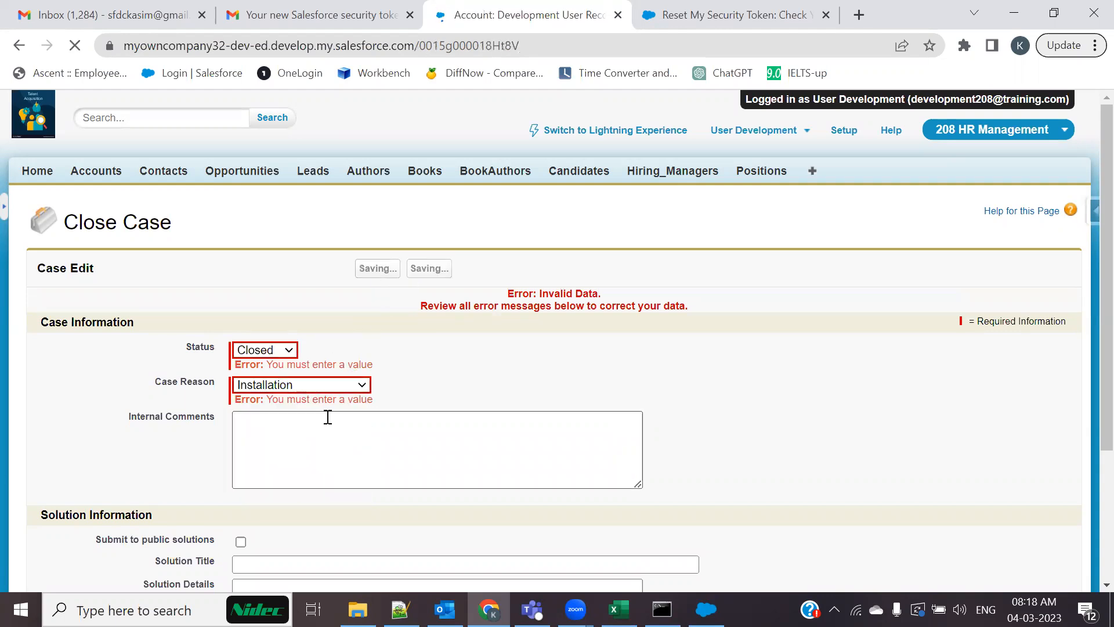
scroll(328, 417, "down", 15)
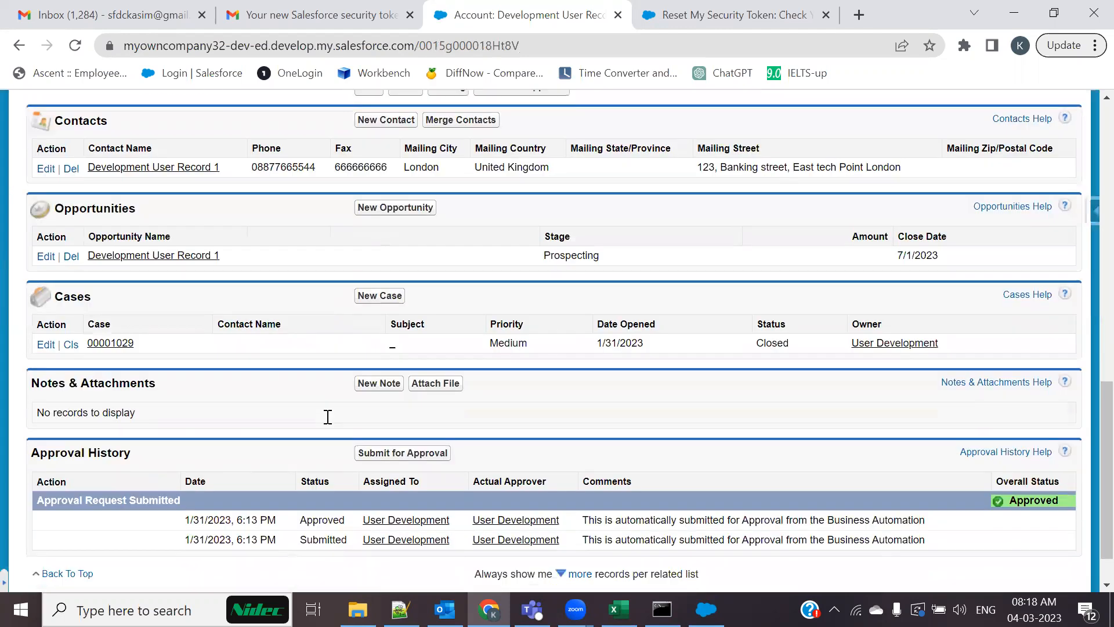
scroll(305, 337, "up", 12)
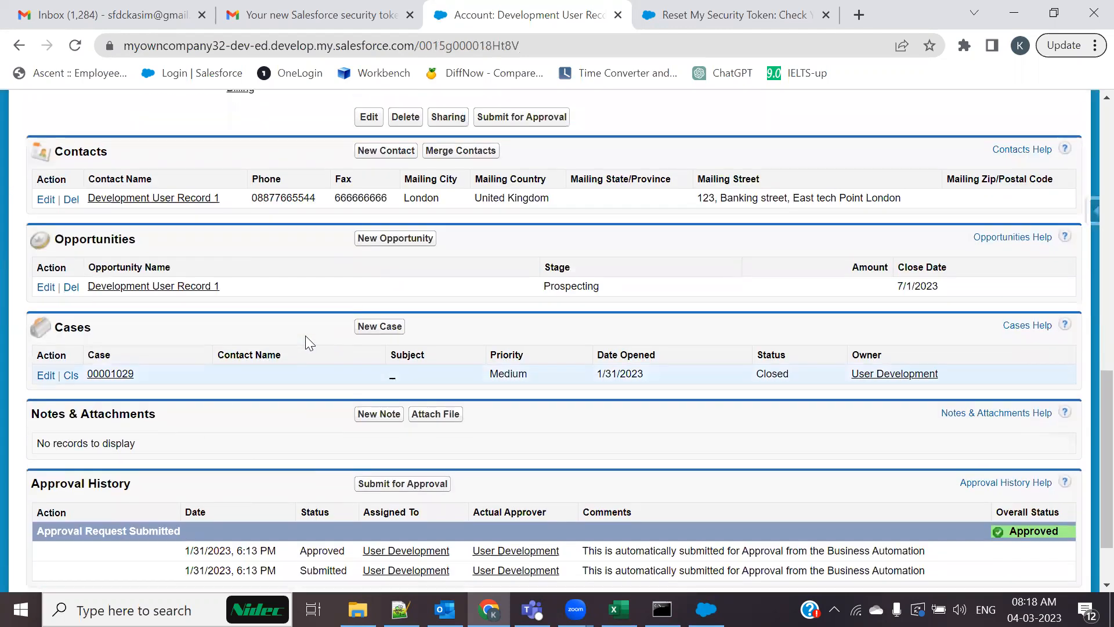
scroll(142, 200, "up", 2)
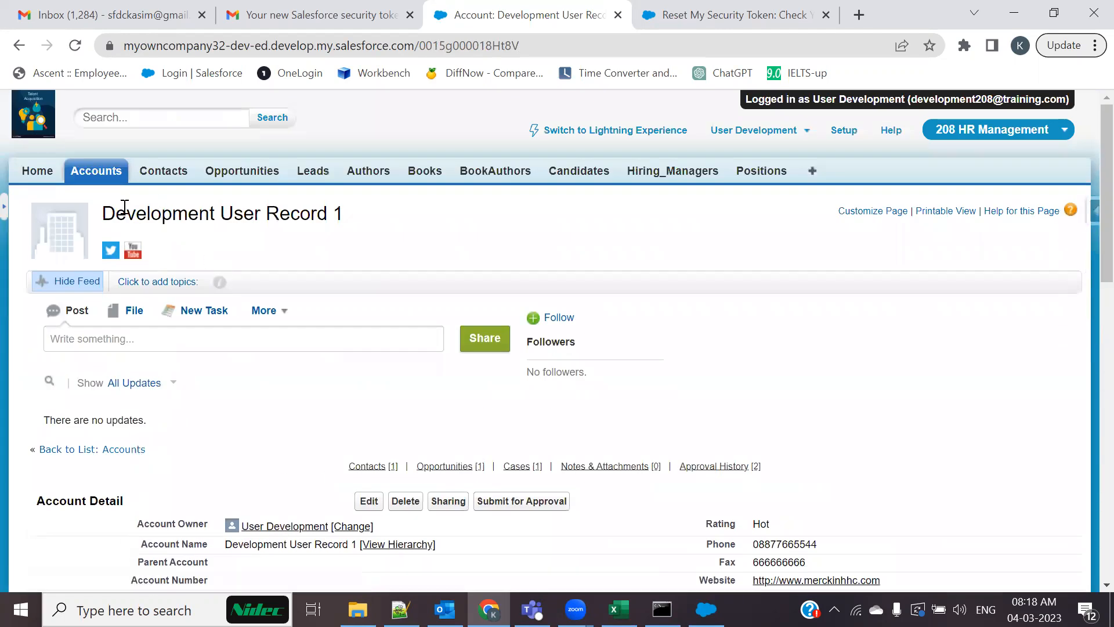
Create and save a new account named 'Hard Delete Test rec1'
left_click(99, 174)
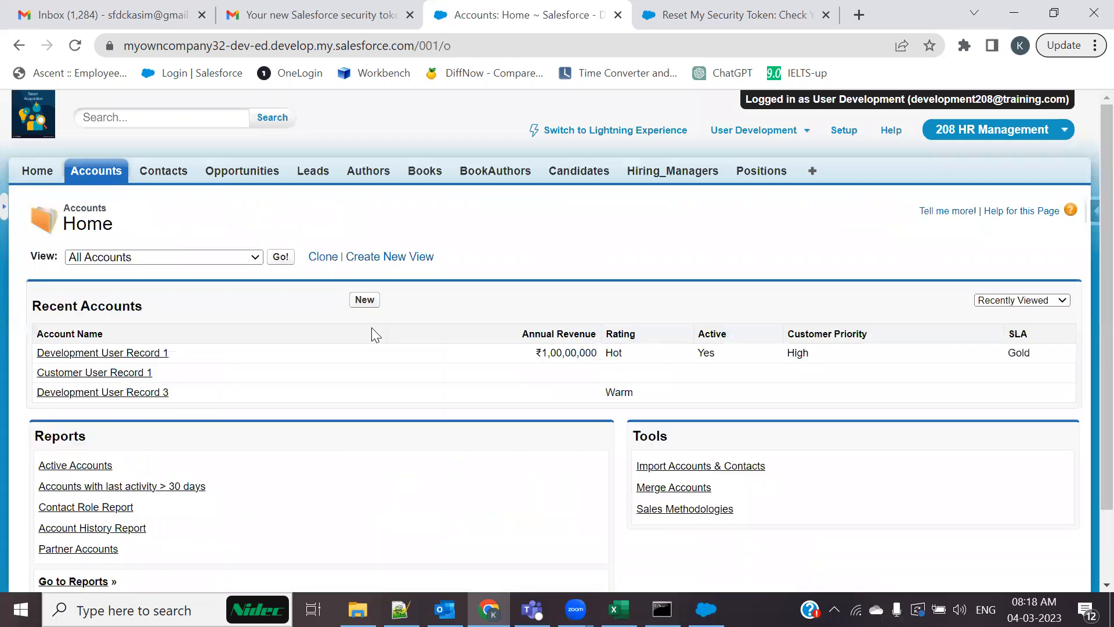
scroll(371, 326, "down", 1)
scroll(372, 327, "down", 1)
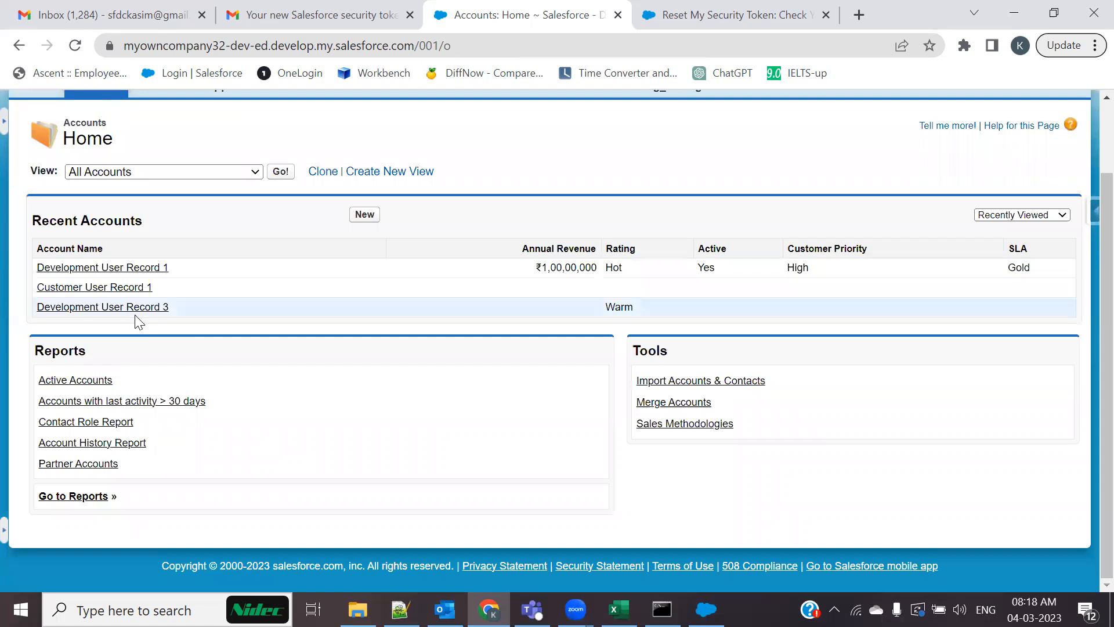
left_click(361, 214)
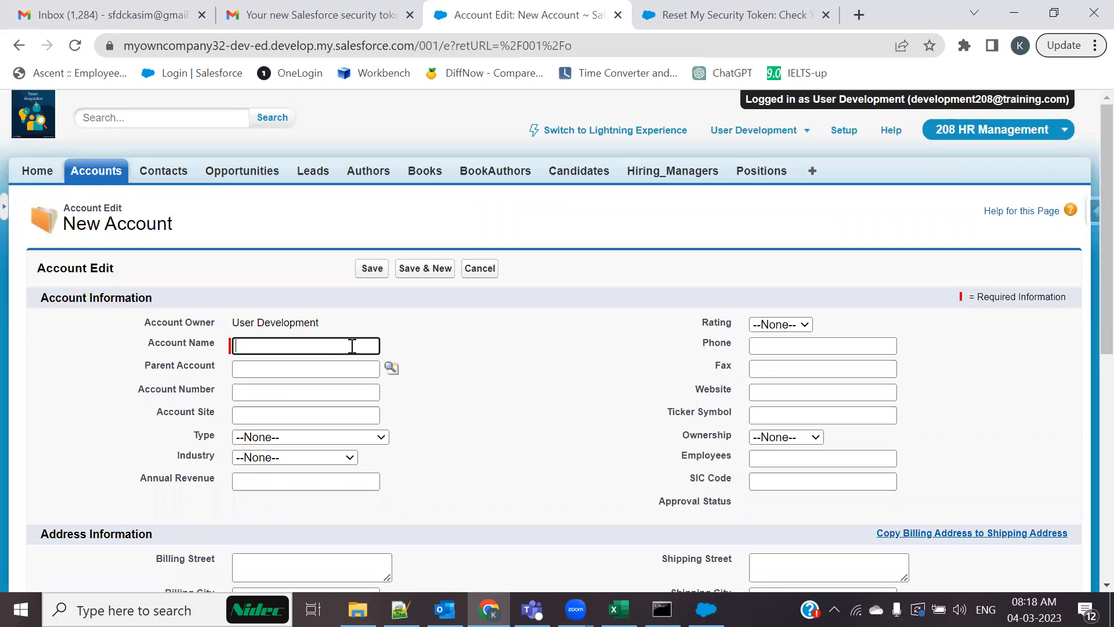
type("De")
key("BackSpace")
key("BackSpace")
type("Hard")
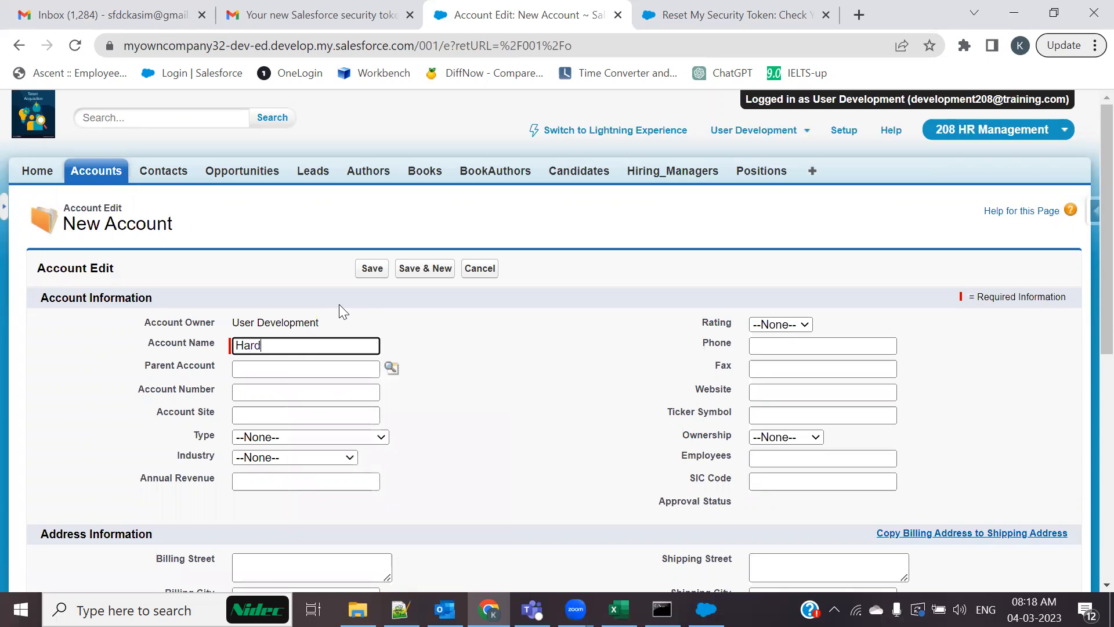
type(" Delete Test rec1")
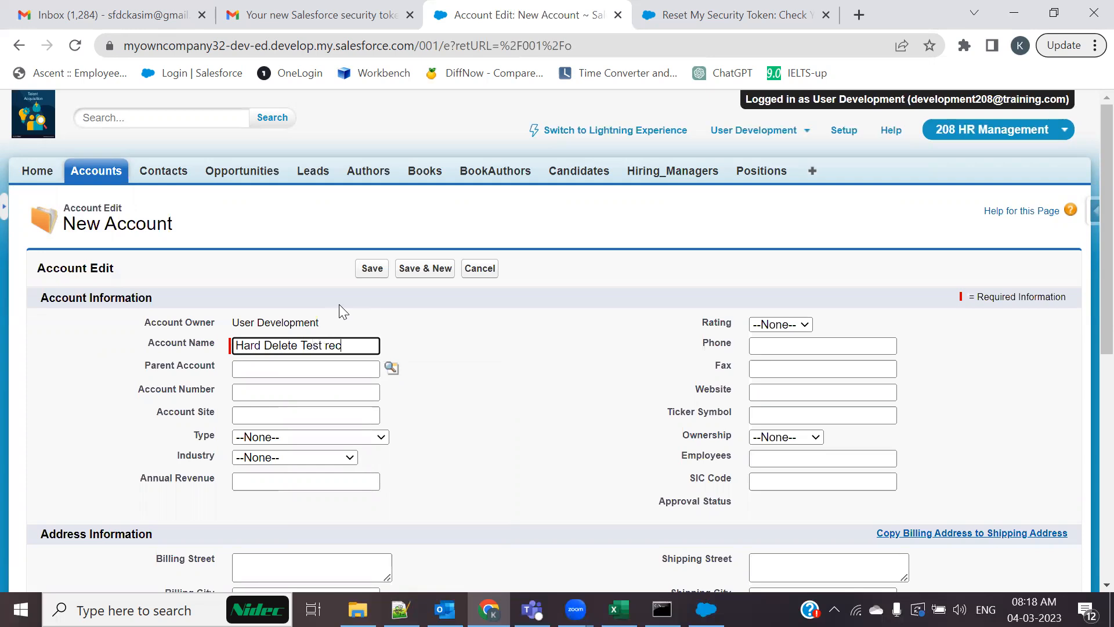
left_click(372, 268)
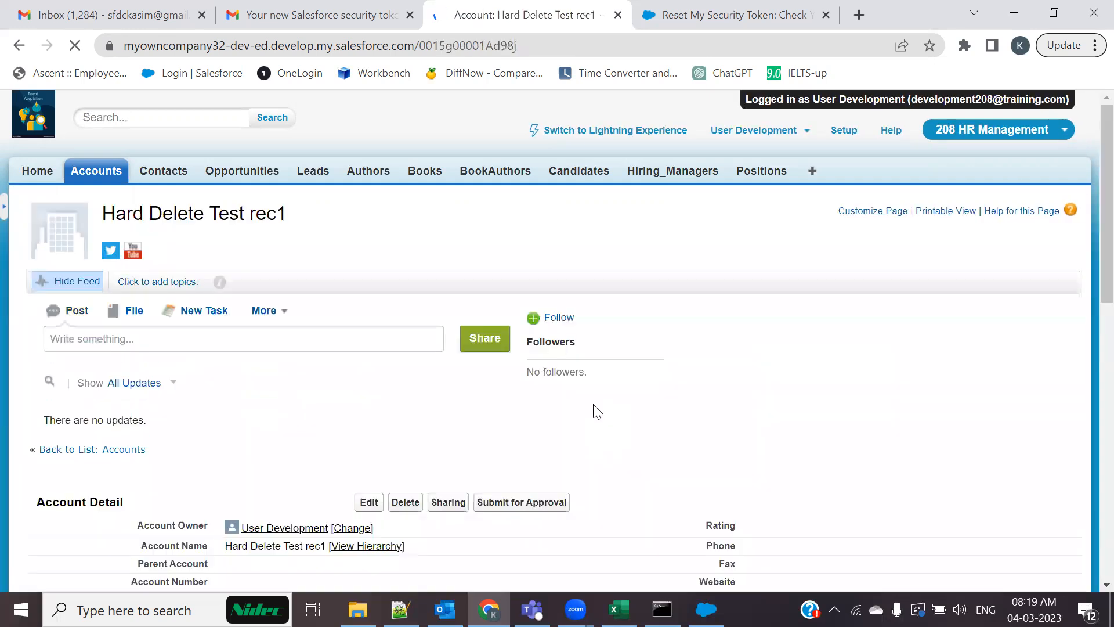
Check the new account's page and copy its record ID from the address bar
scroll(597, 412, "down", 15)
scroll(180, 324, "up", 5)
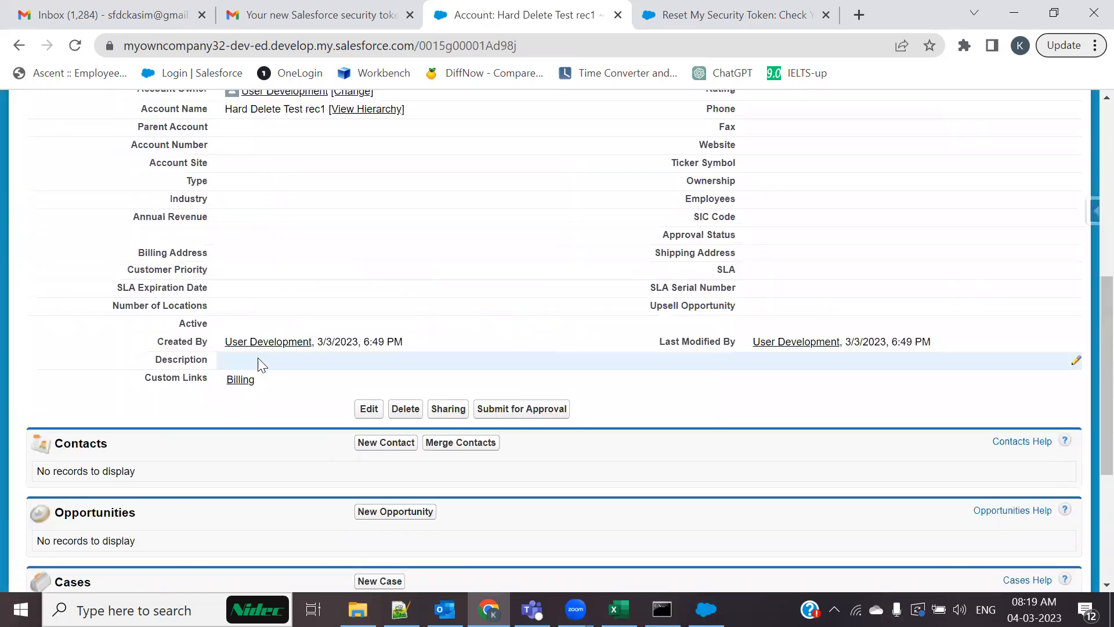
scroll(276, 377, "up", 5)
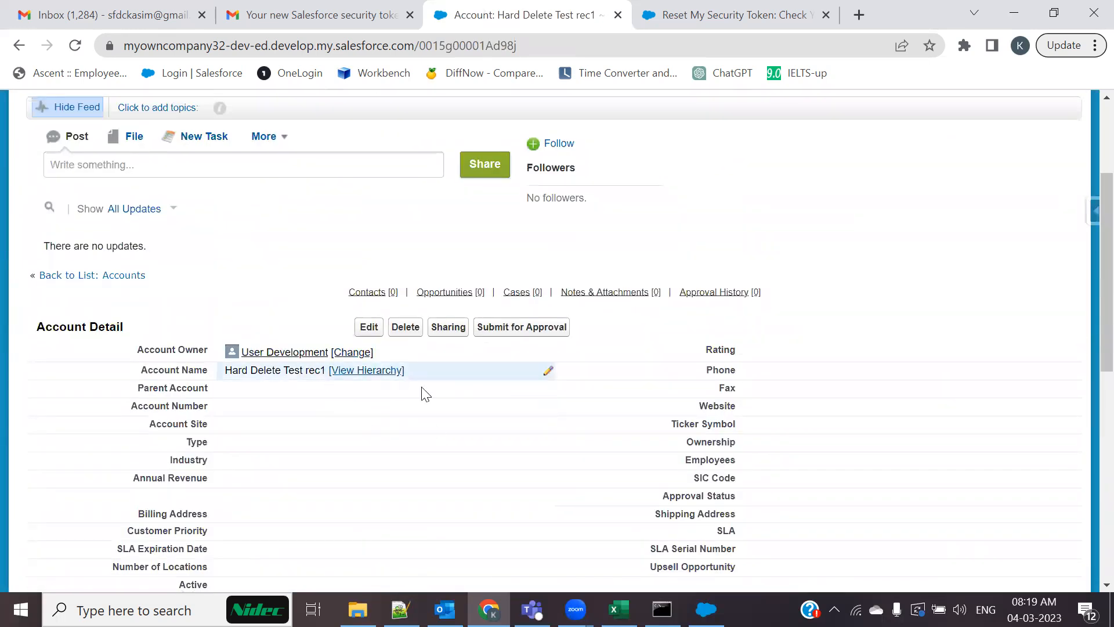
double_click(494, 49)
key("ctrl+c")
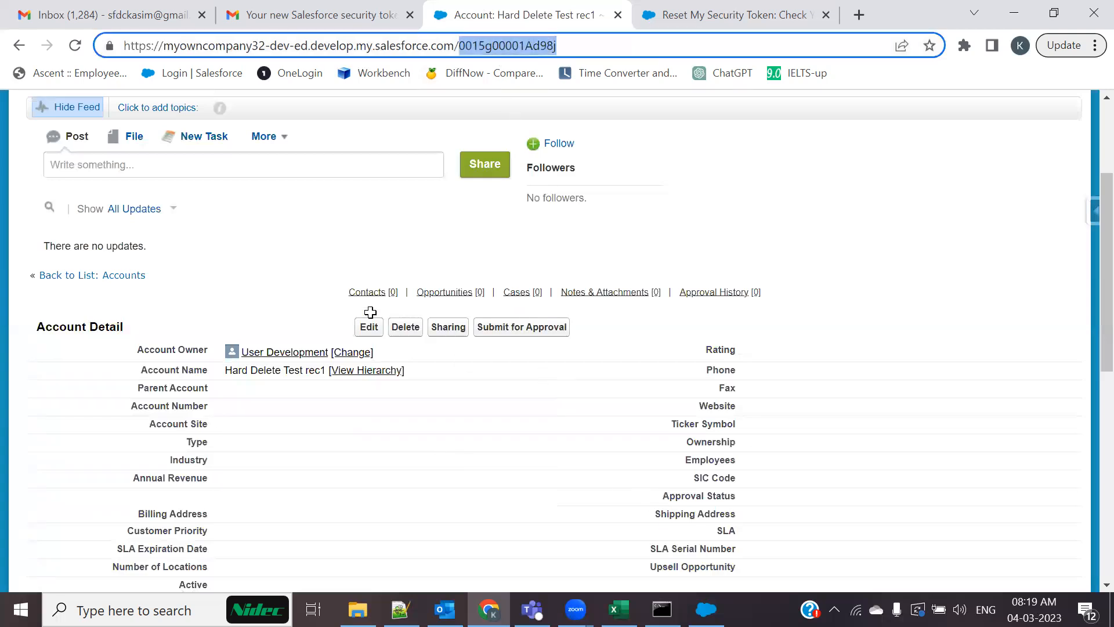
key("alt+Tab")
Delete old-ID rows 2–3 in Account_Upsert and paste the Hard Delete Test rec1 ID into A2
left_click_drag(100, 264, 100, 284)
left_click(100, 283)
left_click(90, 312)
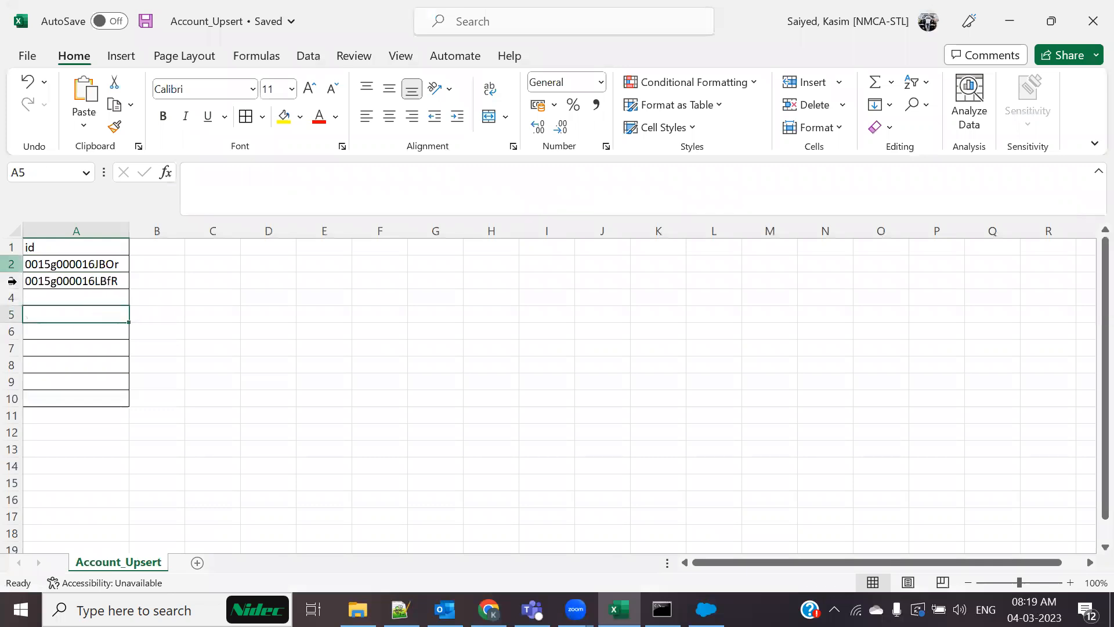
left_click_drag(12, 264, 12, 281)
right_click(125, 273)
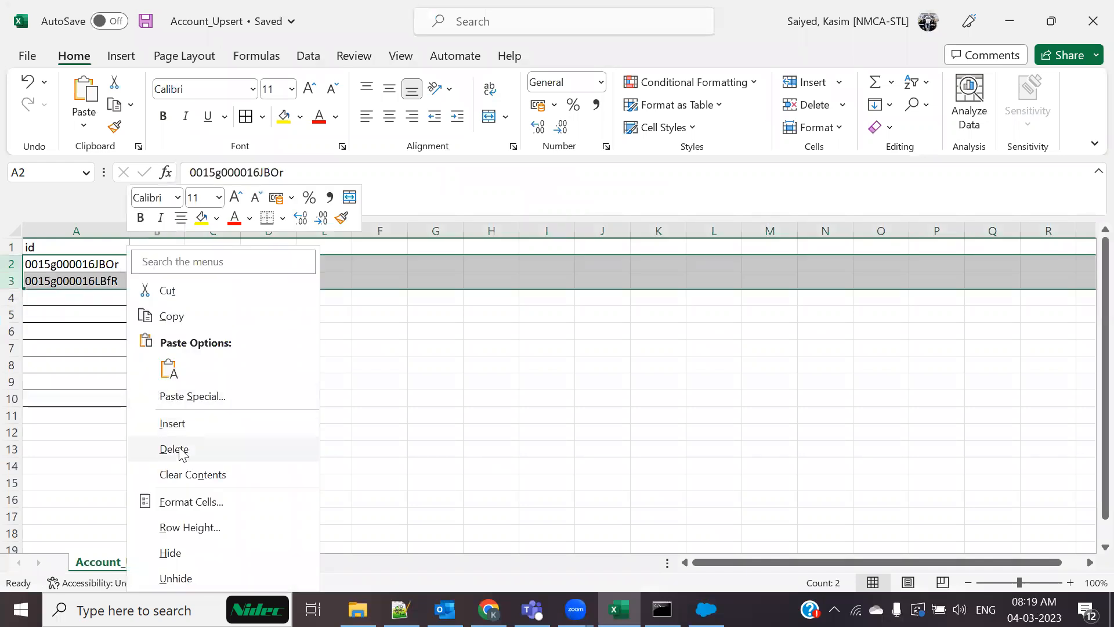
left_click(177, 456)
left_click(92, 264)
key("ctrl+v")
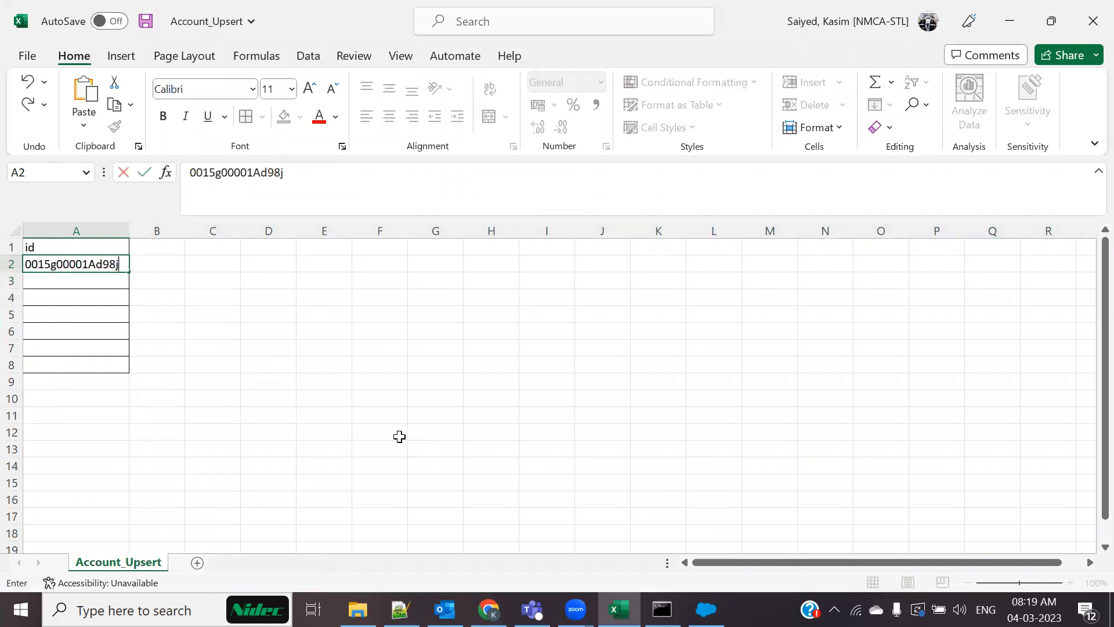
left_click(398, 437)
key("alt+Tab")
scroll(431, 438, "down", 6)
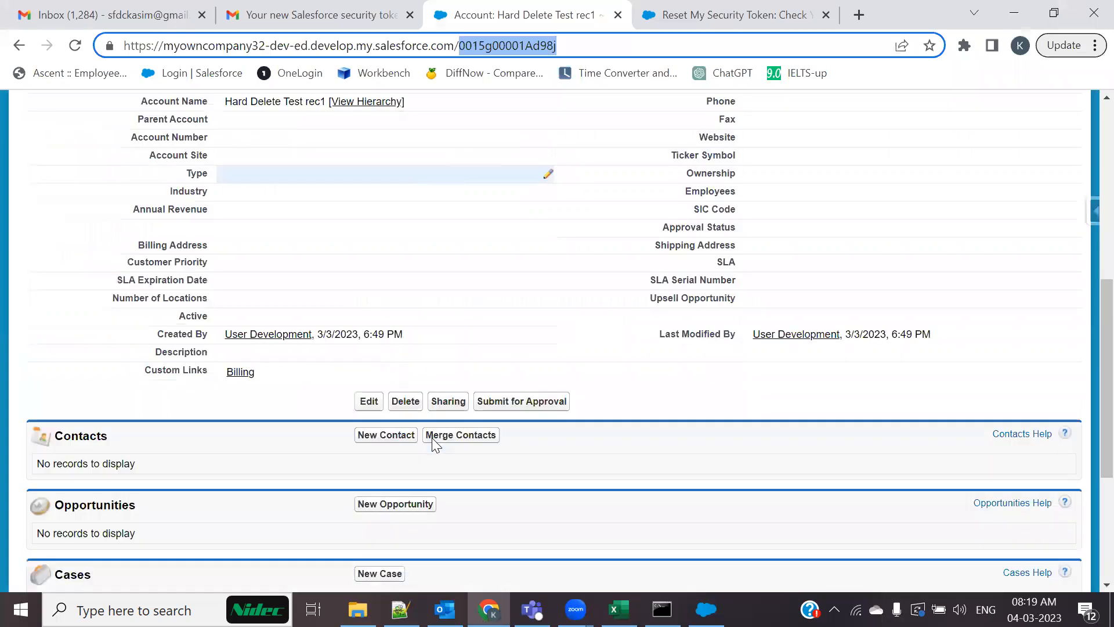
scroll(432, 437, "up", 7)
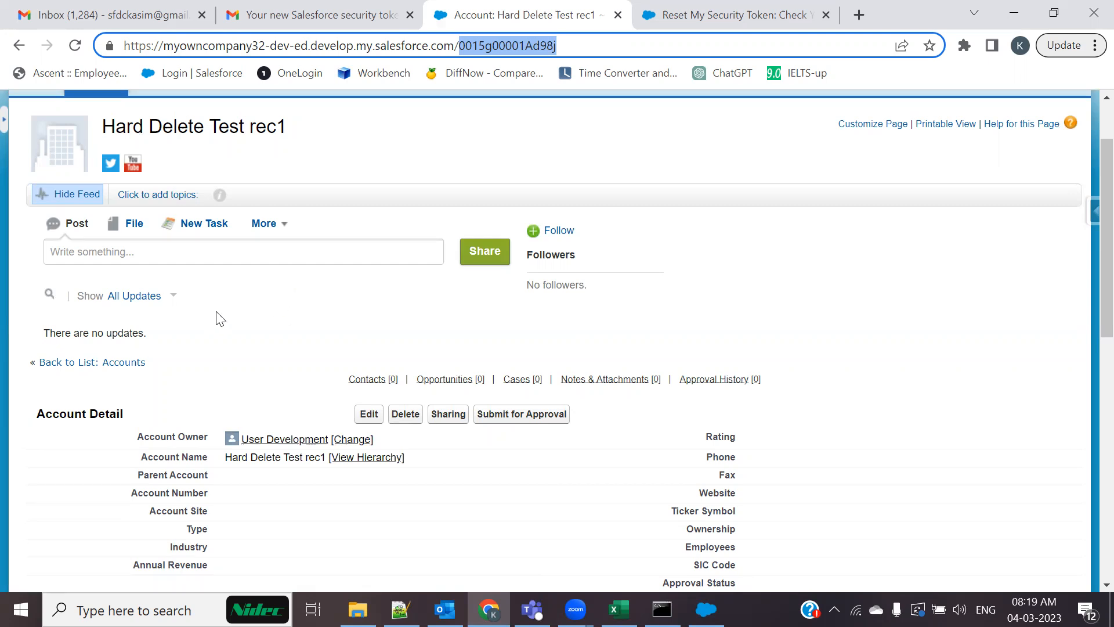
scroll(285, 455, "down", 3)
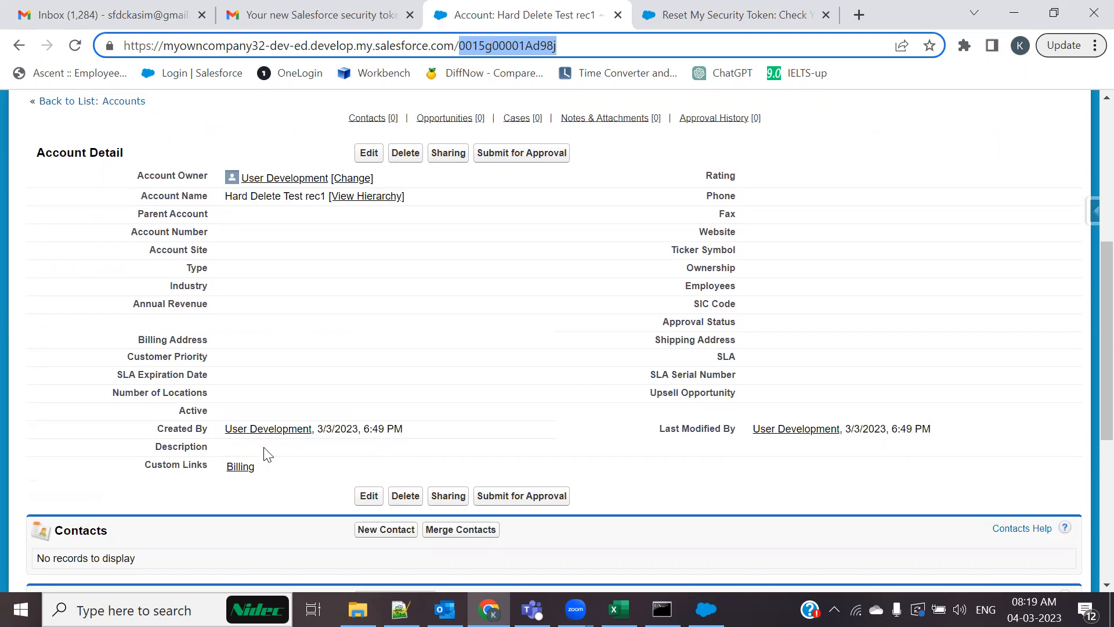
scroll(118, 464, "down", 6)
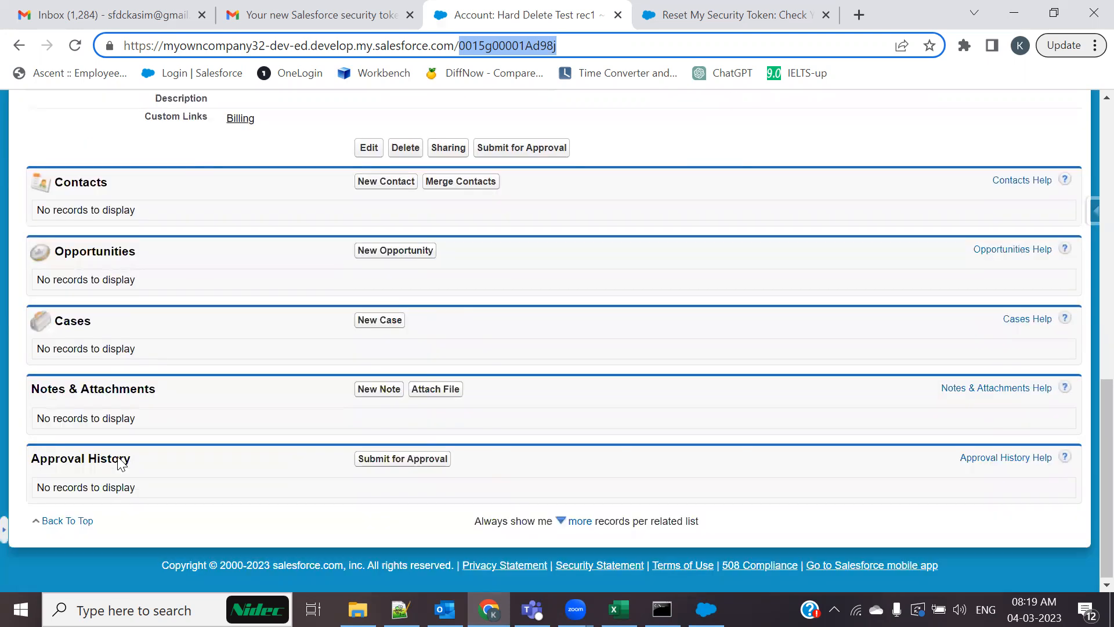
scroll(131, 499, "up", 6)
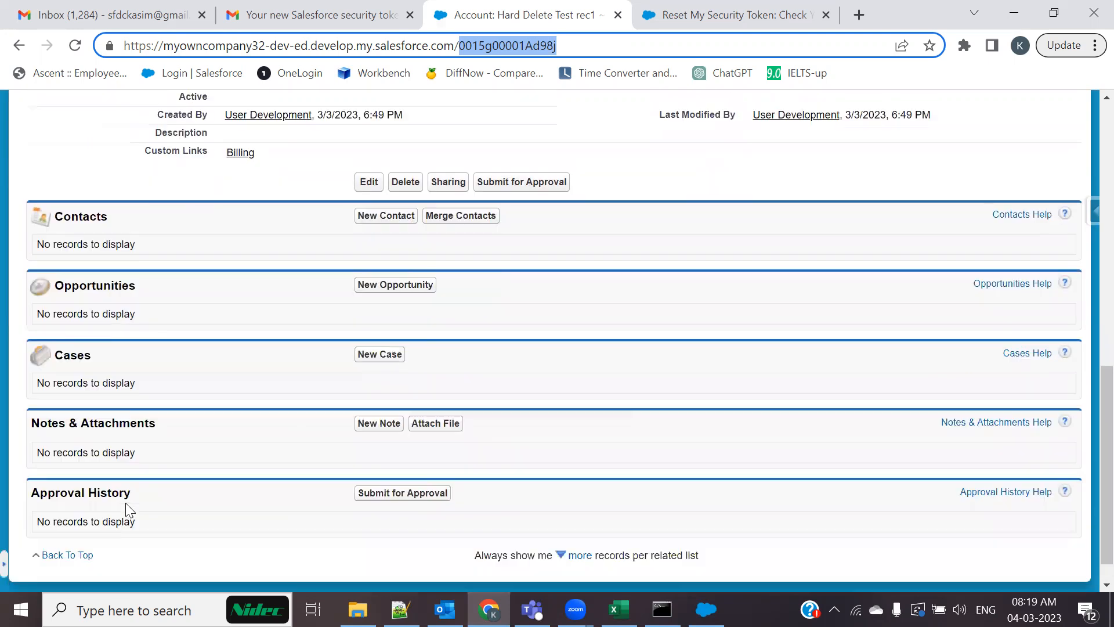
scroll(67, 351, "up", 3)
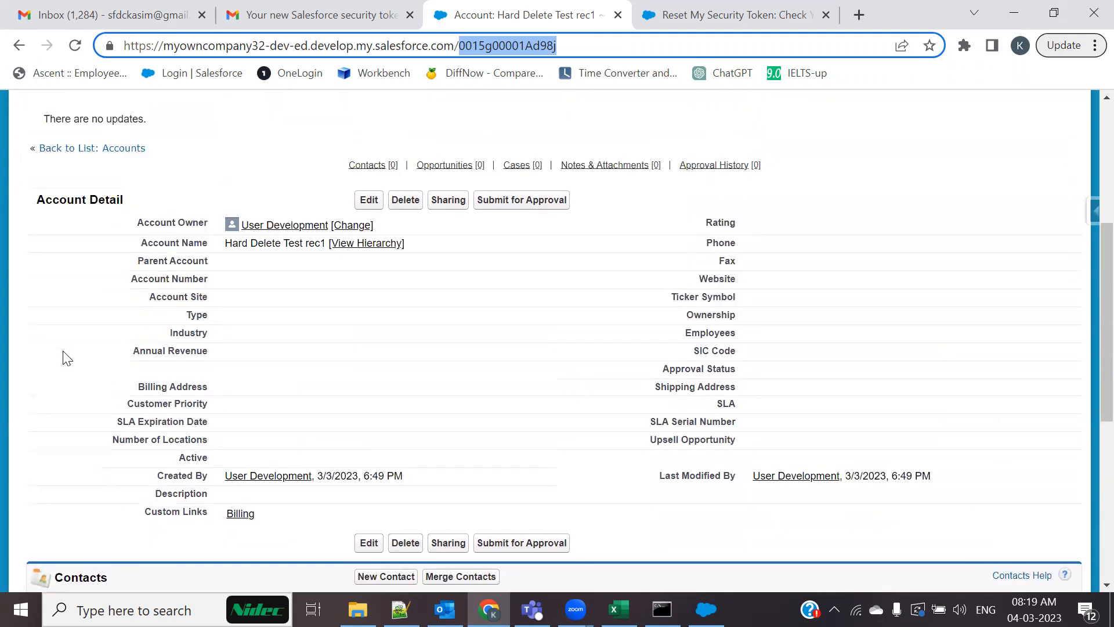
scroll(67, 358, "down", 6)
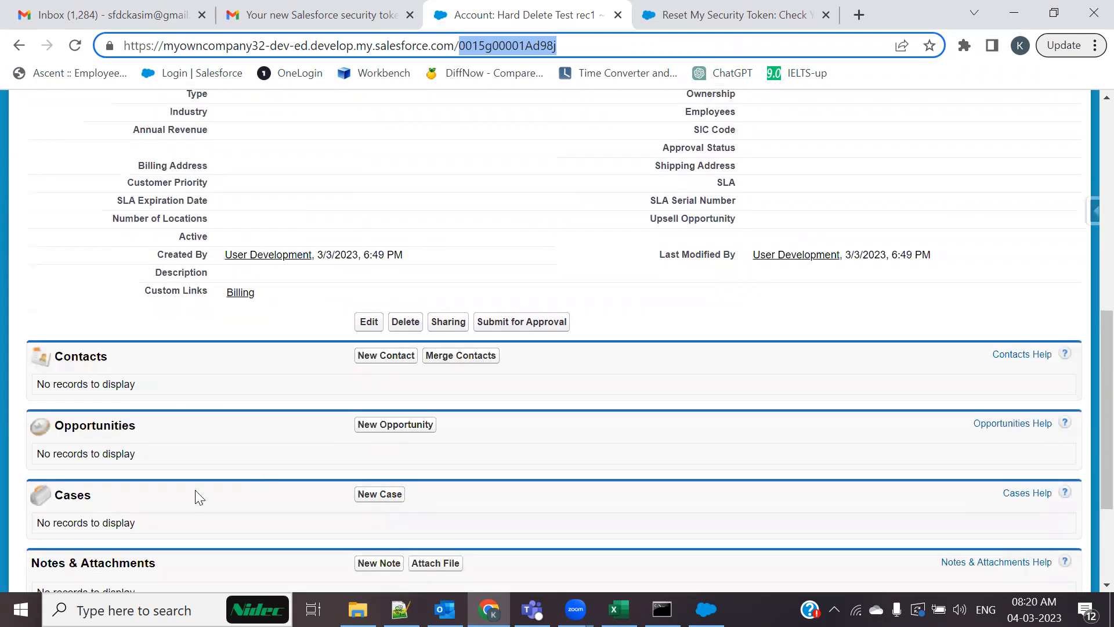
scroll(193, 492, "up", 5)
key("alt+Tab")
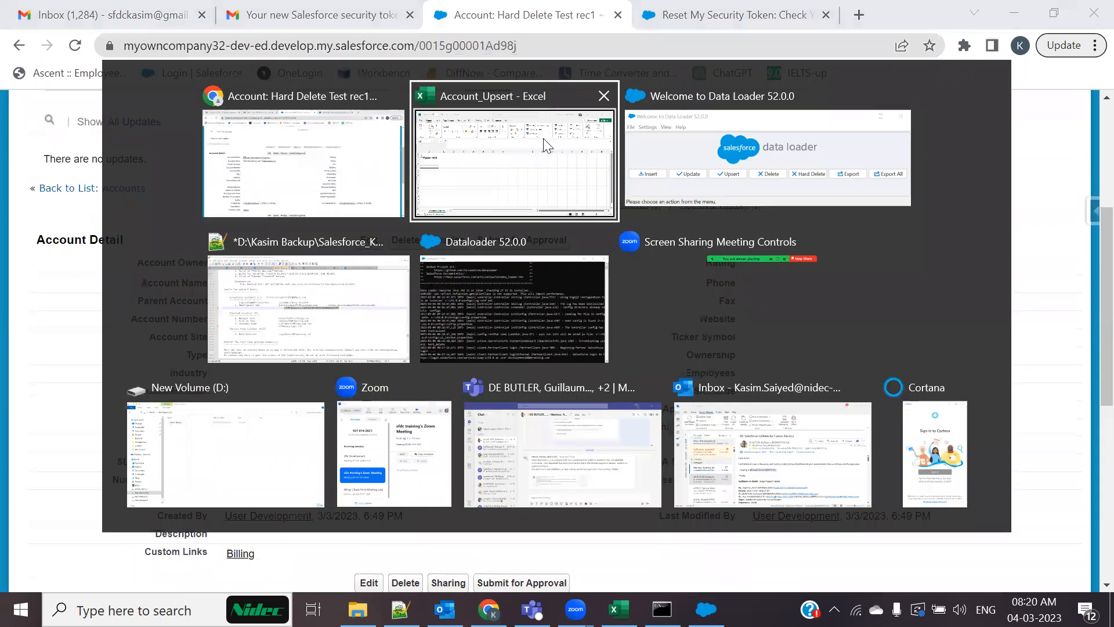
Save the Account_Upsert workbook holding the new record ID
left_click(755, 160)
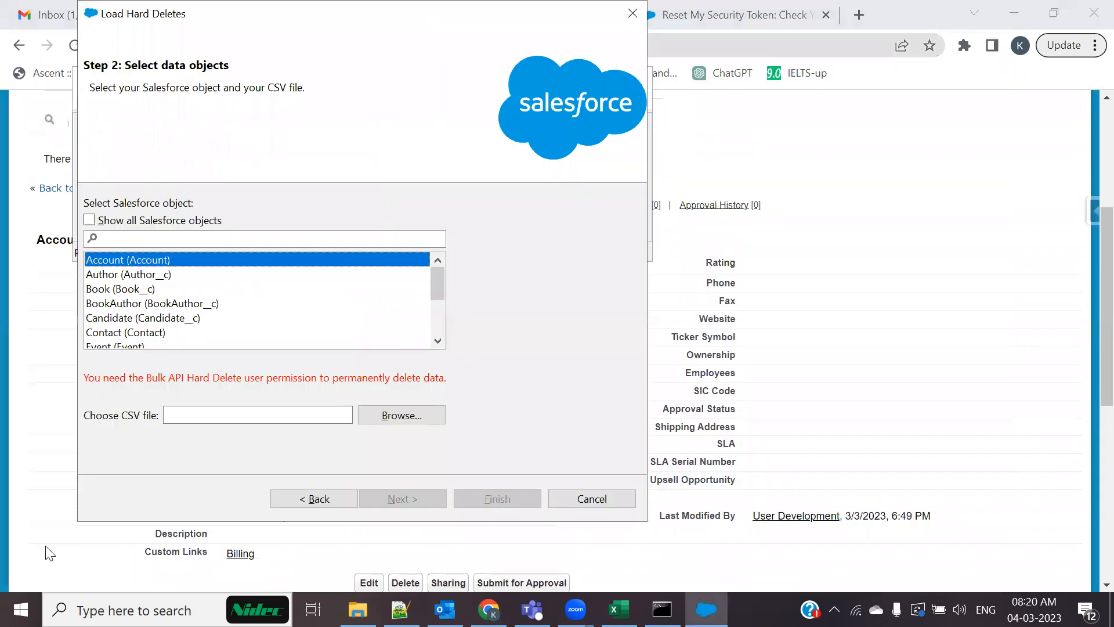
key("alt+Tab")
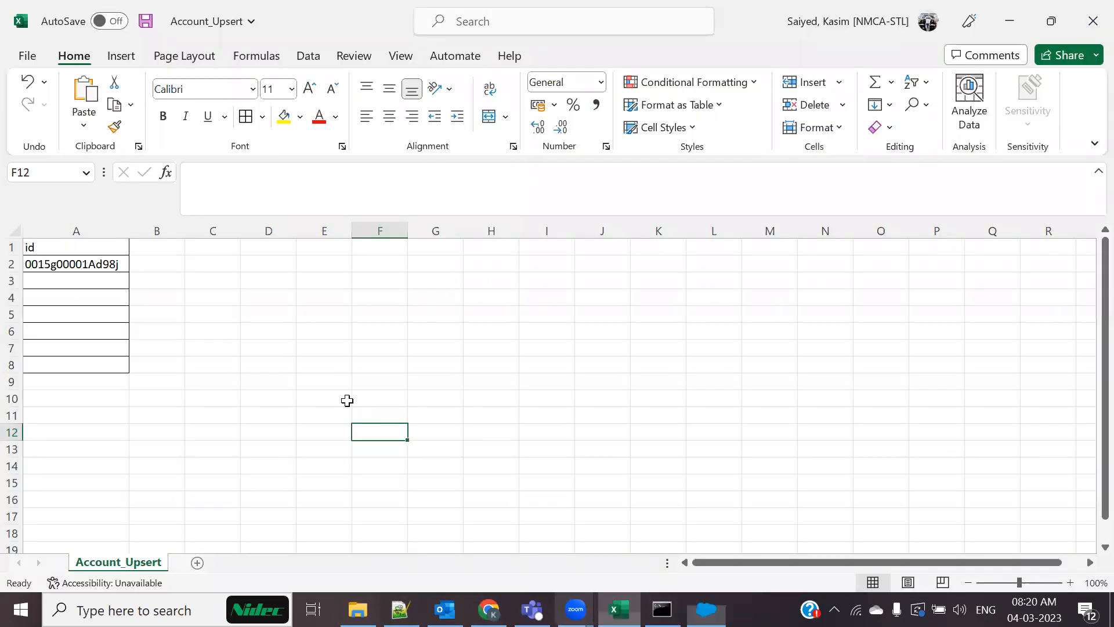
key("ctrl+s")
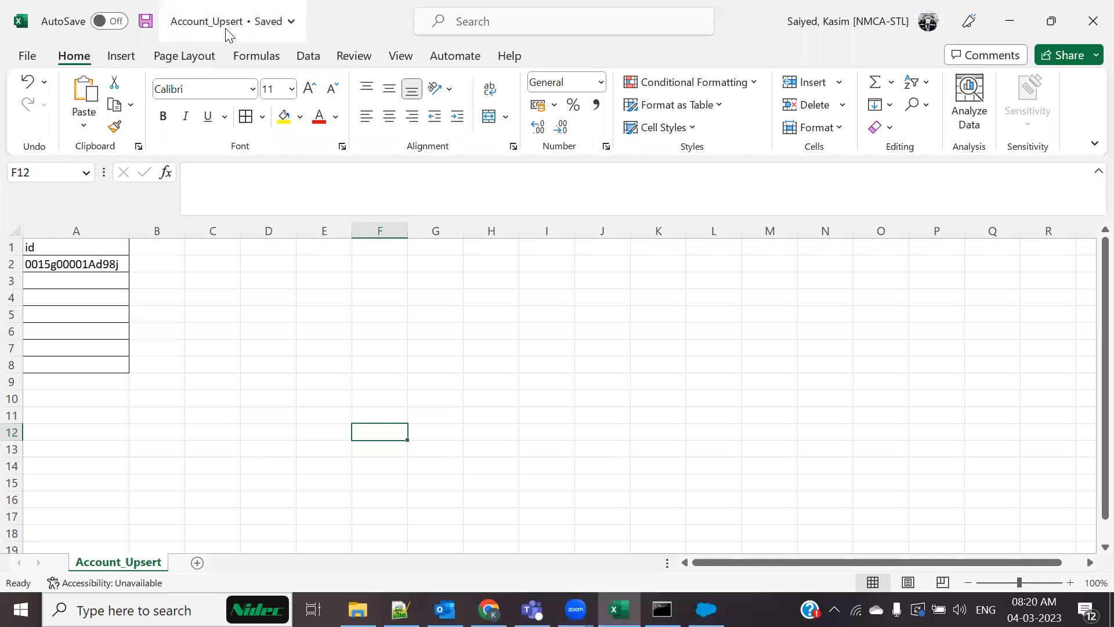
key("alt+Tab")
left_click(544, 166)
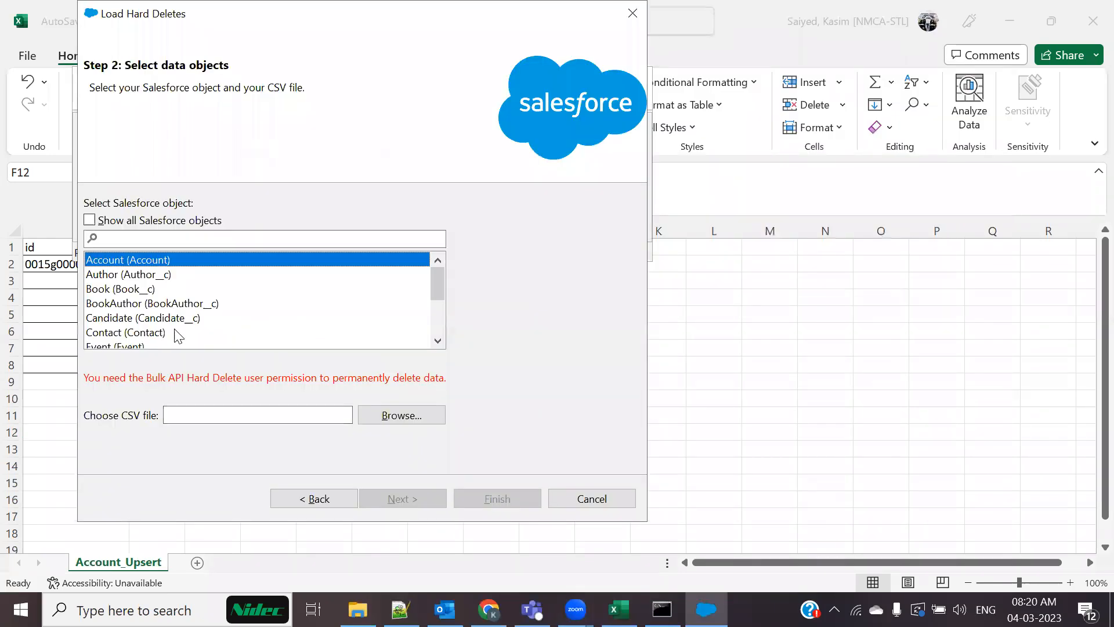
Load Account_Upsert.csv for the Account object (1 record) and auto-map id to Id
left_click(401, 416)
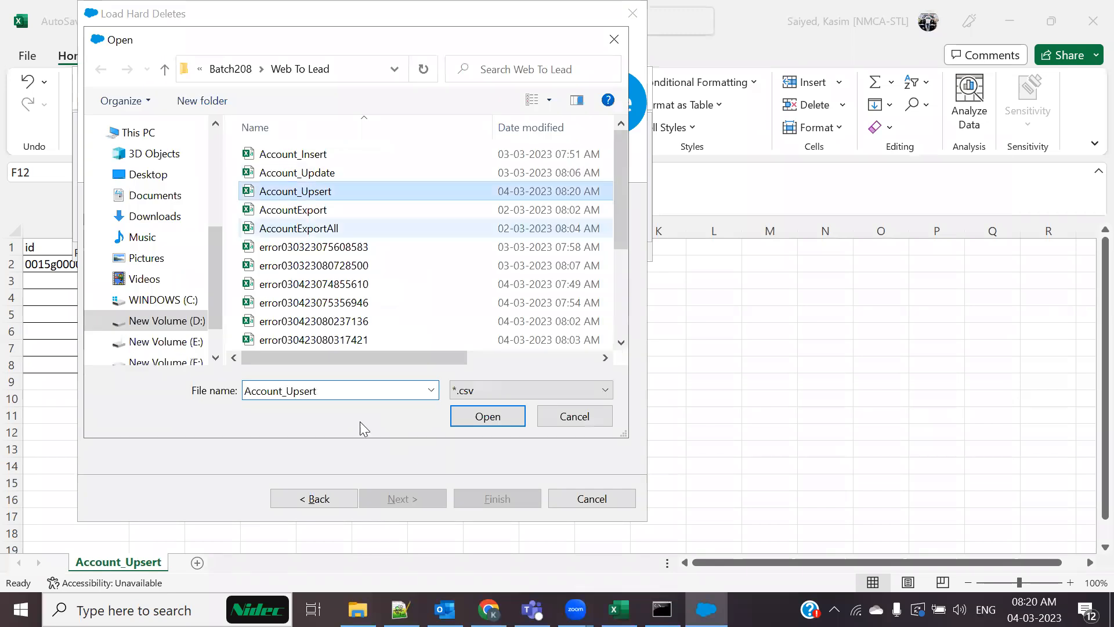
left_click(496, 419)
left_click(404, 501)
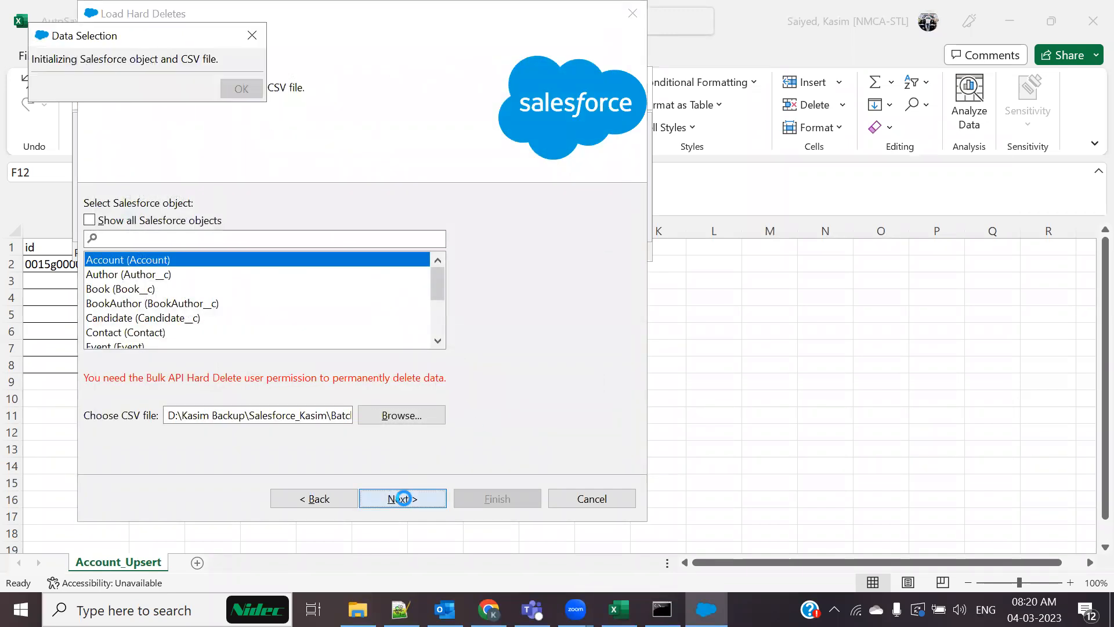
left_click(237, 93)
left_click(222, 206)
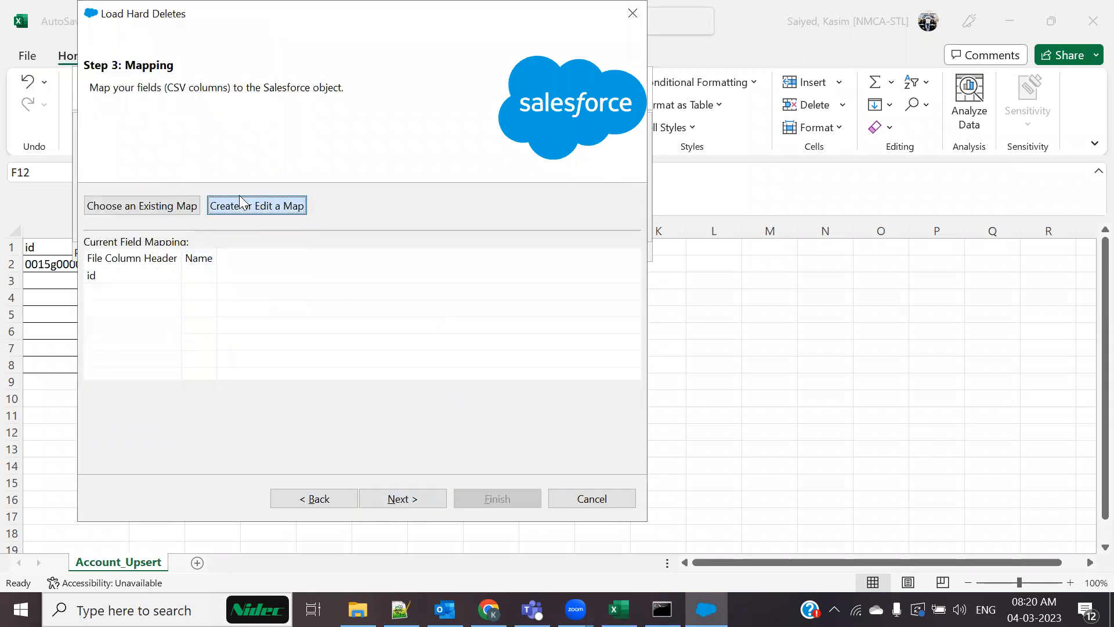
left_click(217, 110)
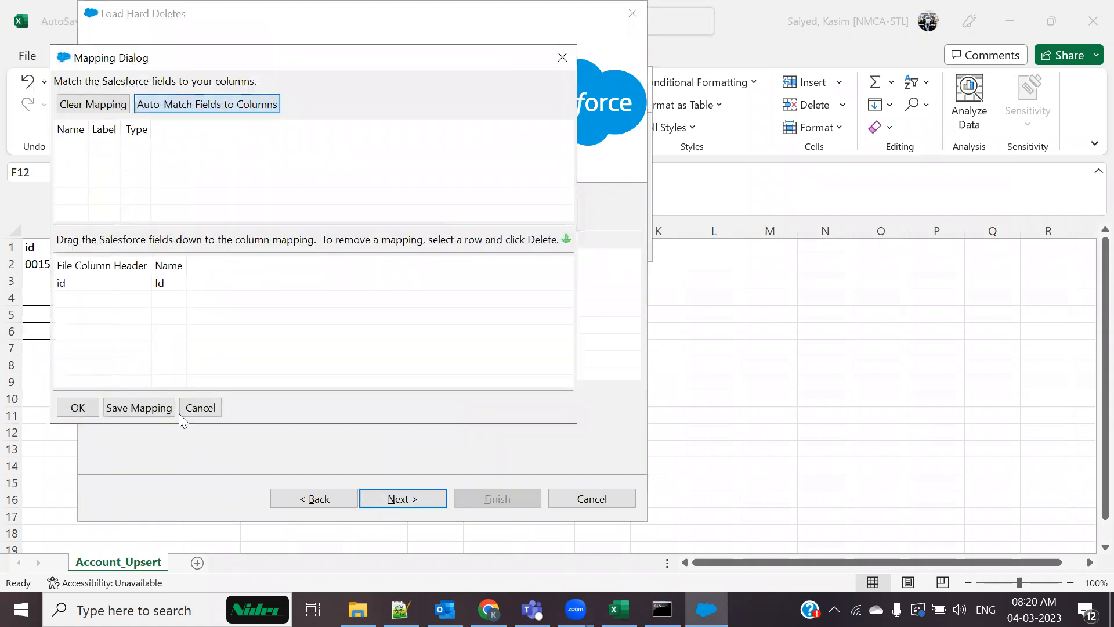
left_click(78, 407)
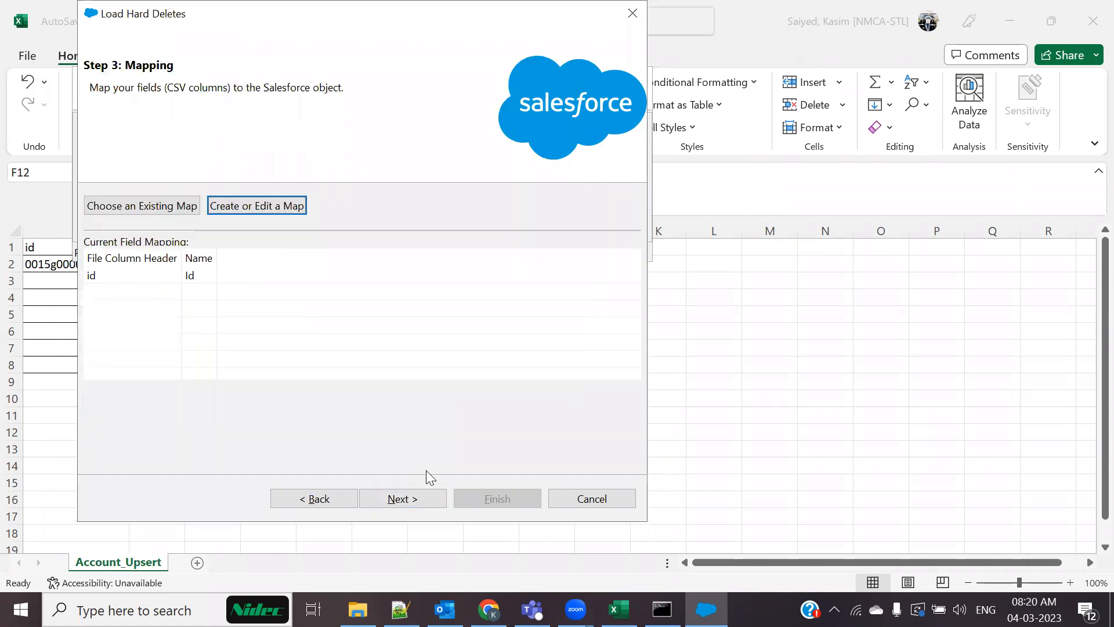
left_click(410, 500)
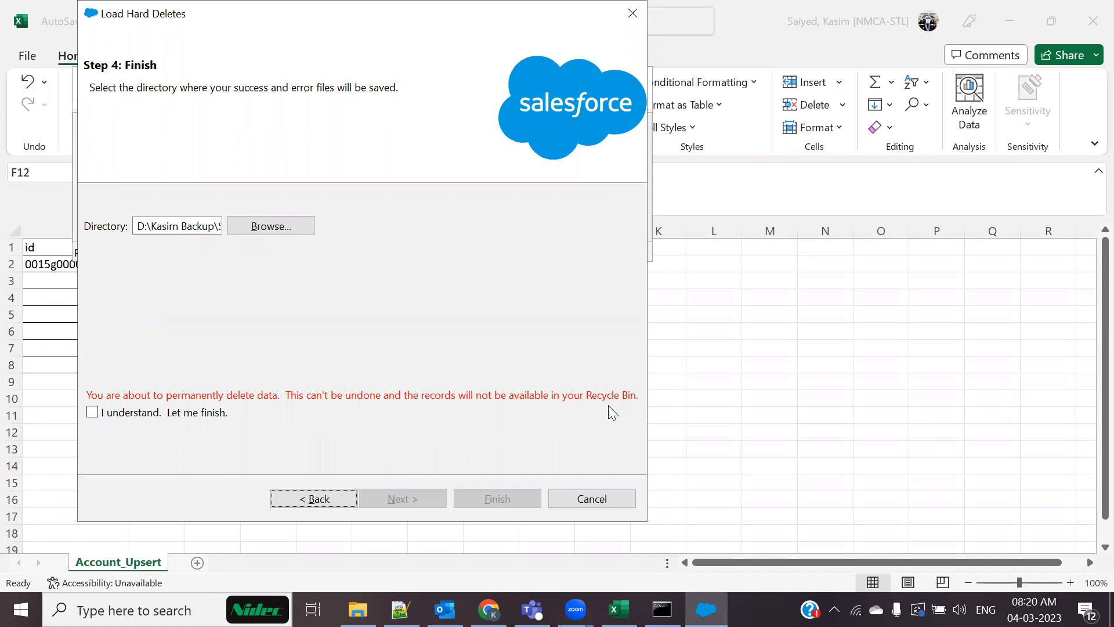
Accept the permanent-deletion warning and run the hard delete, finishing with 1 success, 0 errors
left_click(106, 413)
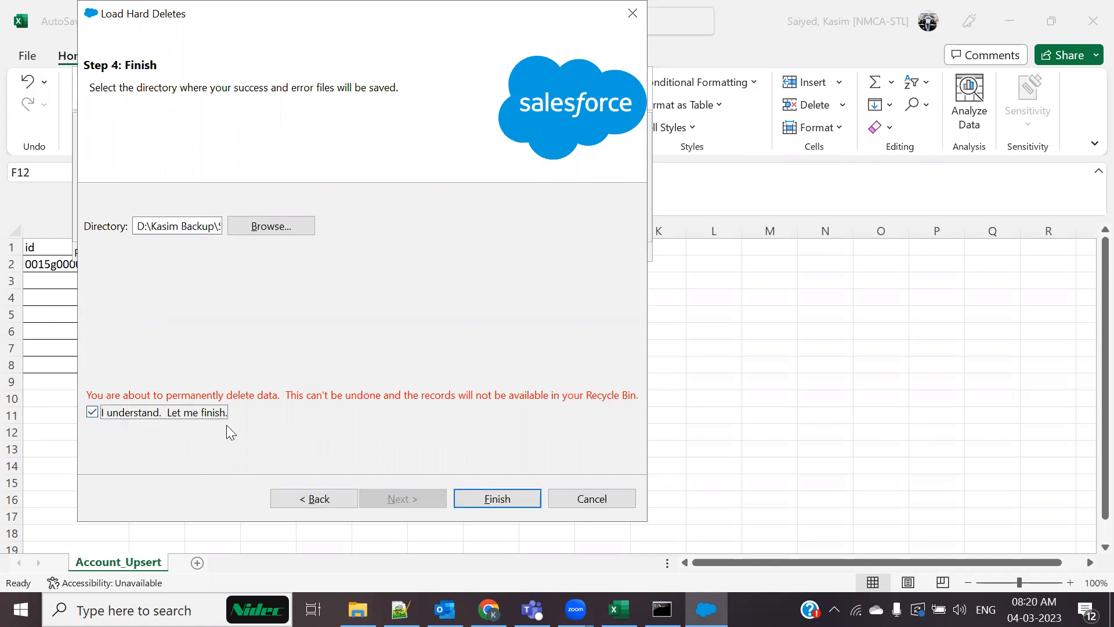
left_click(500, 497)
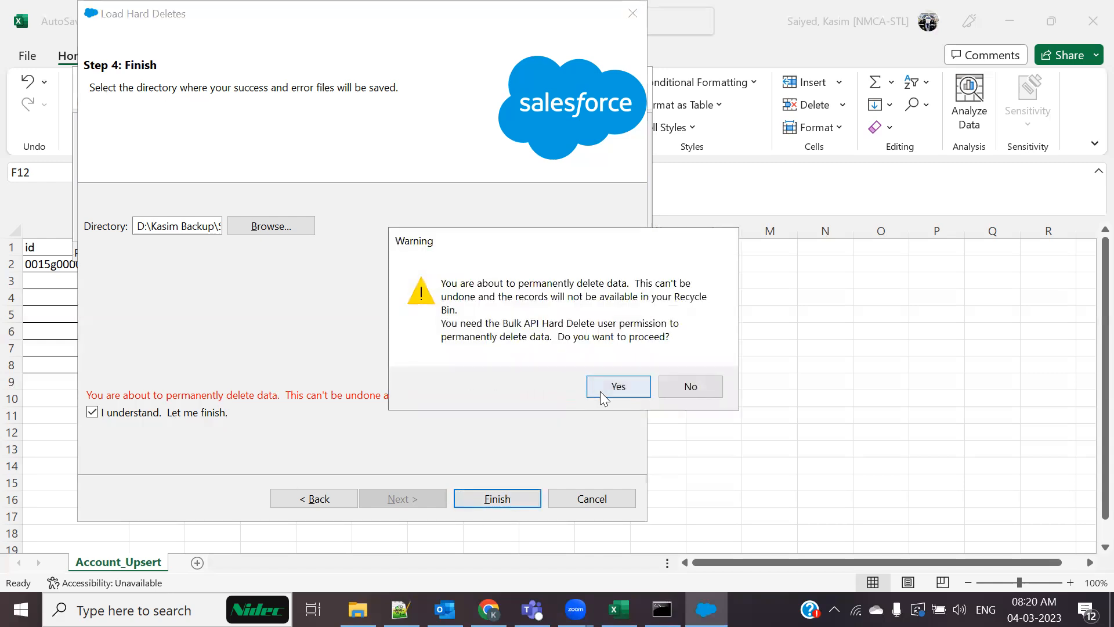
left_click(601, 392)
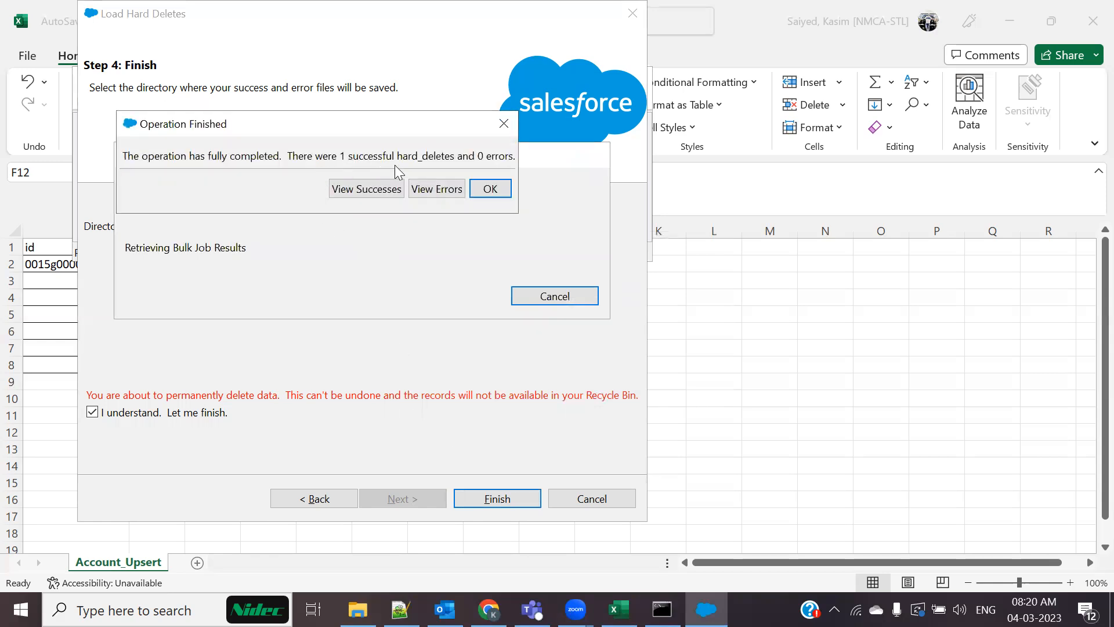
left_click(490, 188)
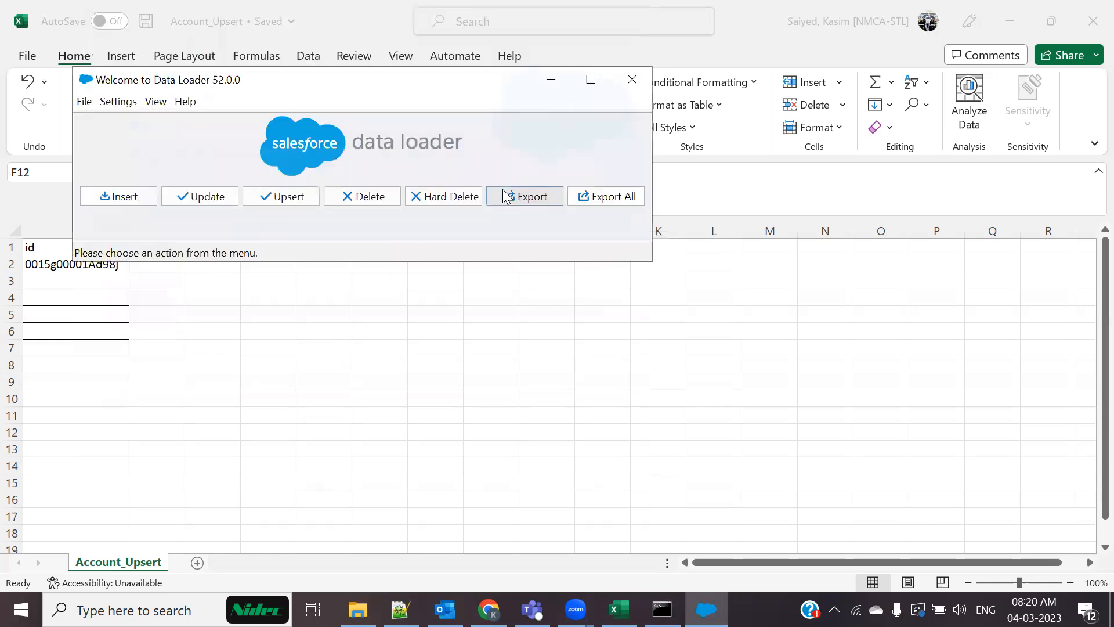
Reload the deleted account's page, then confirm the Recycle Bin shows no records
left_click(488, 609)
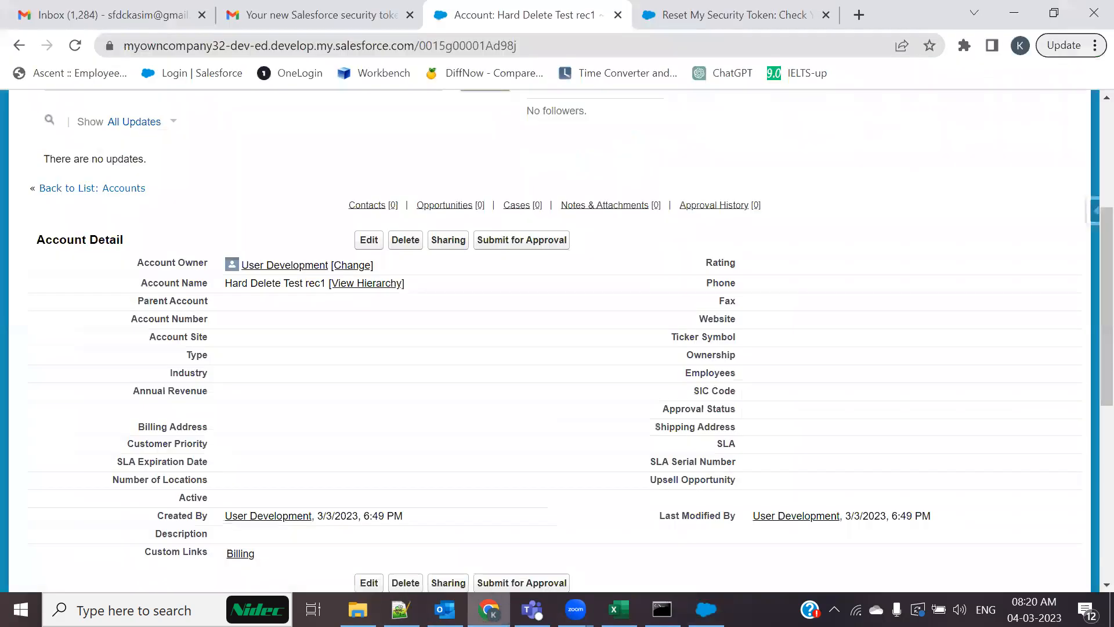
key("F5")
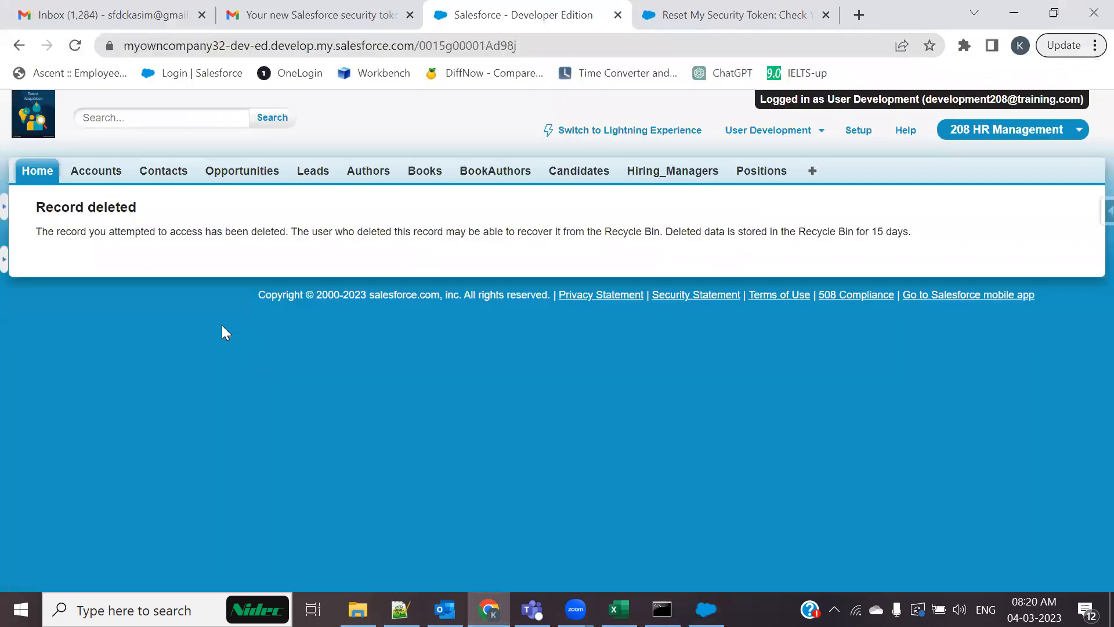
left_click(94, 174)
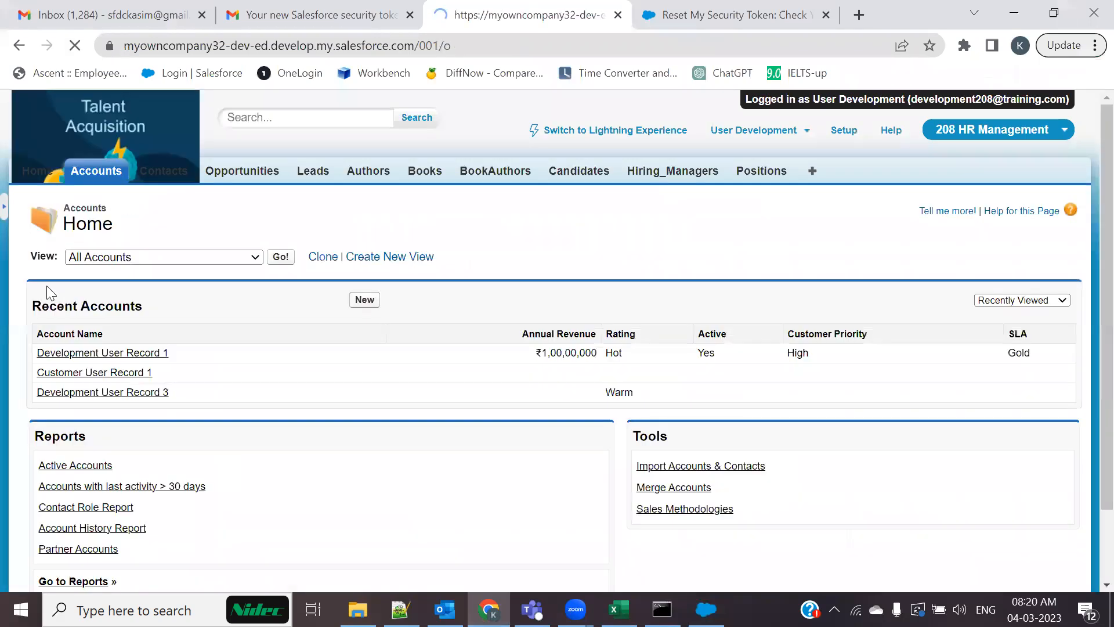
left_click(3, 220)
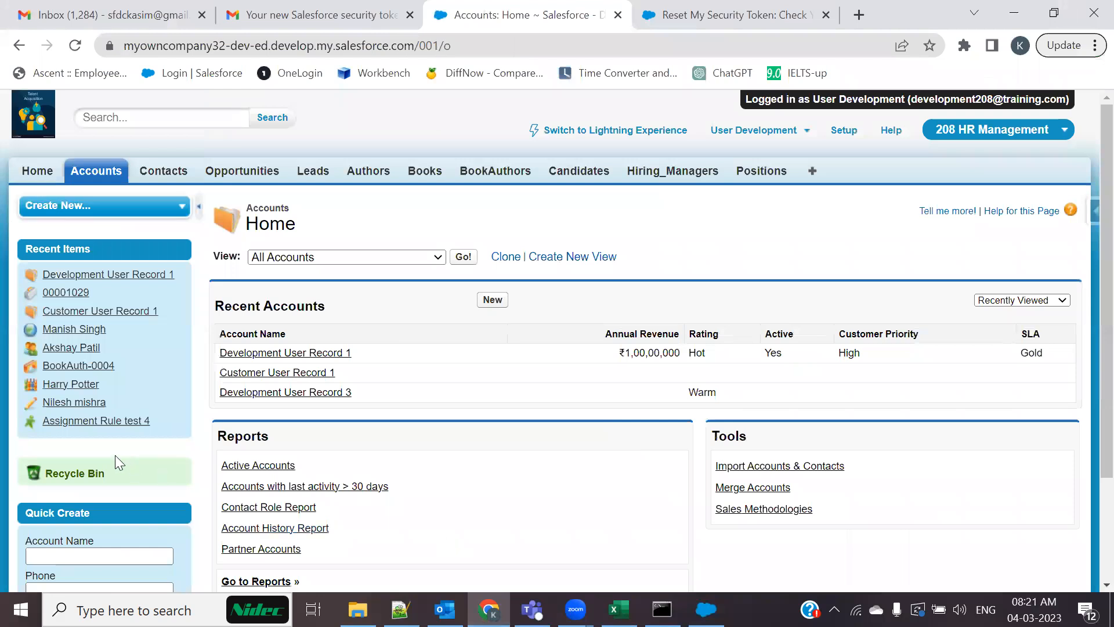
left_click(86, 473)
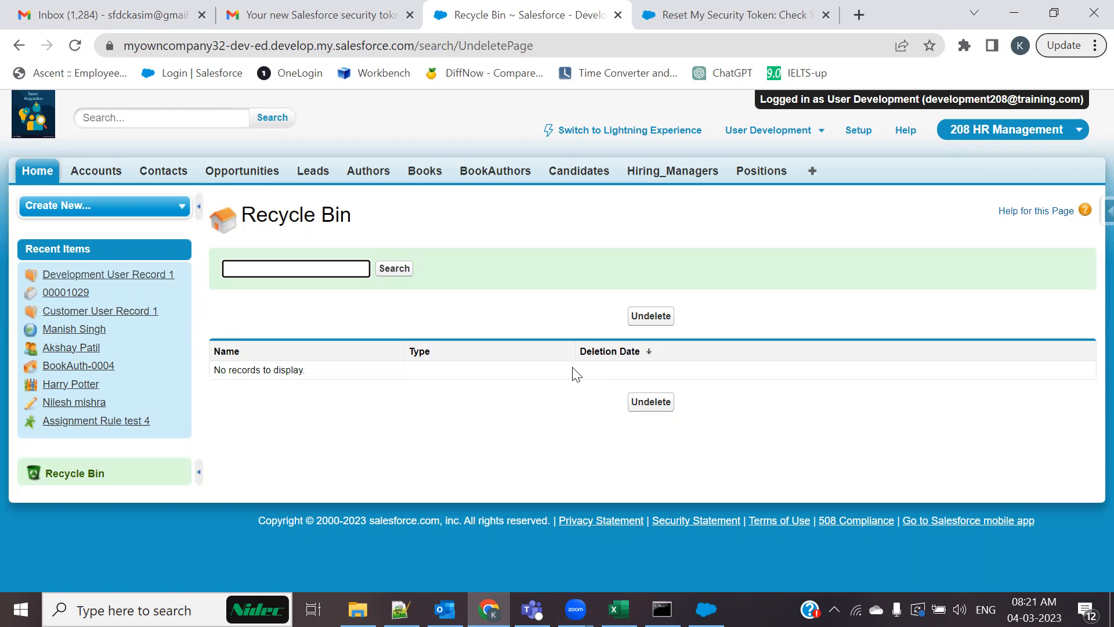
left_click(706, 609)
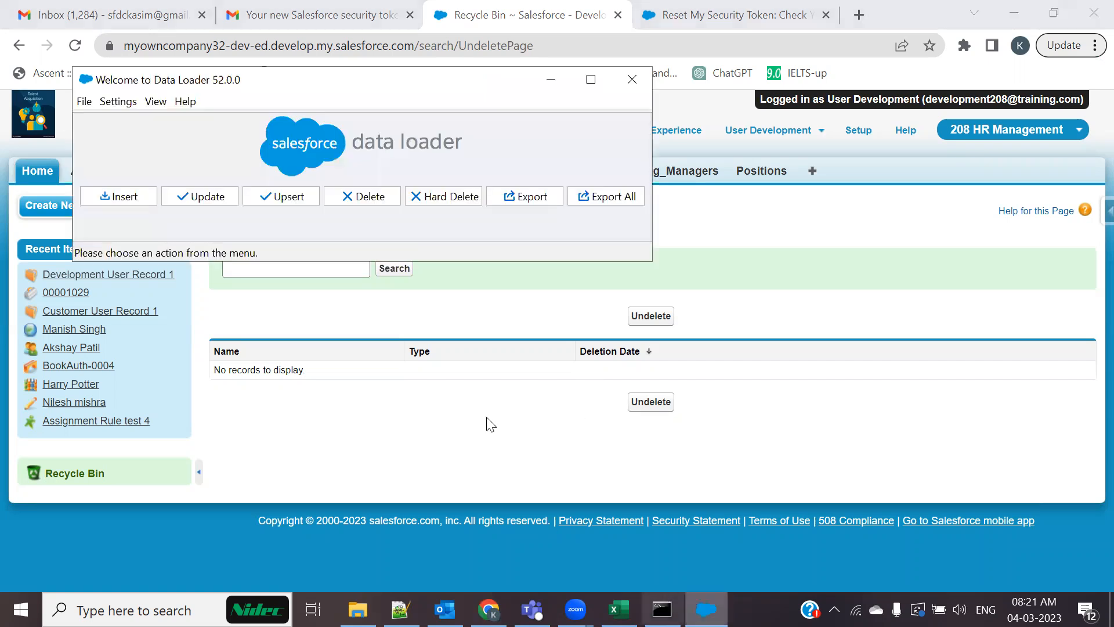
Cancel a second Hard Delete wizard, log out of the logged-in-as session, and close the security token tab
left_click(469, 203)
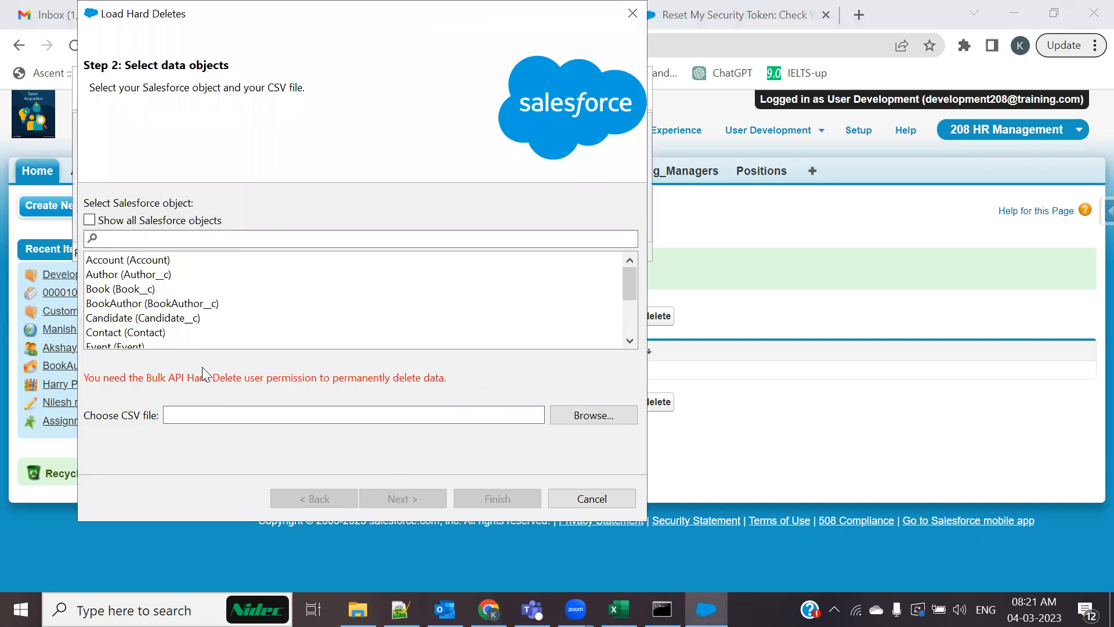
left_click(632, 13)
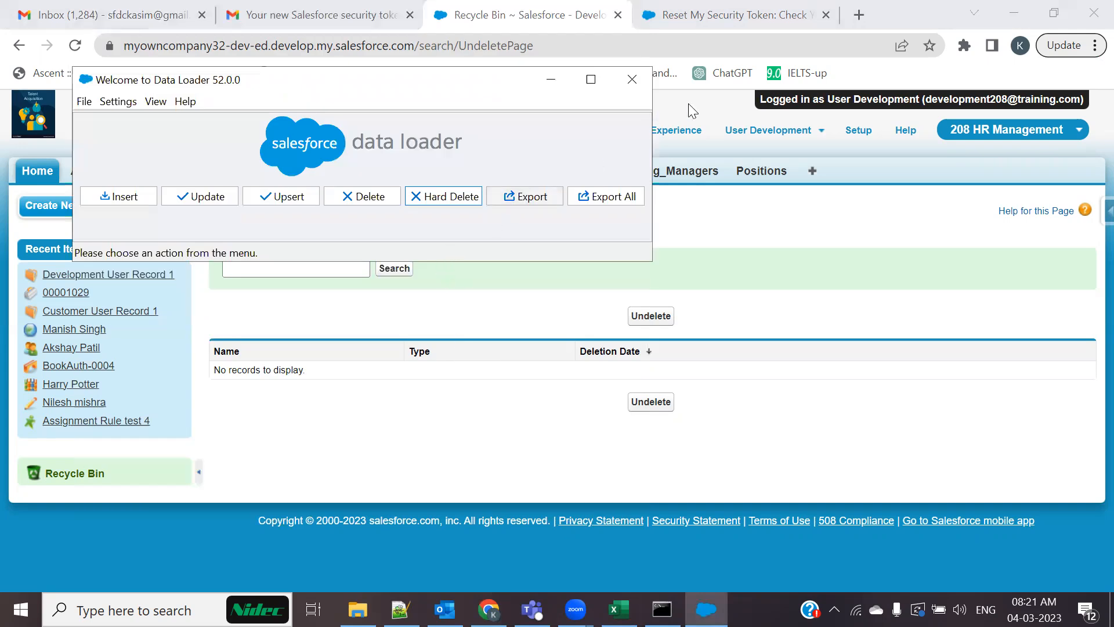
left_click(792, 132)
left_click(687, 243)
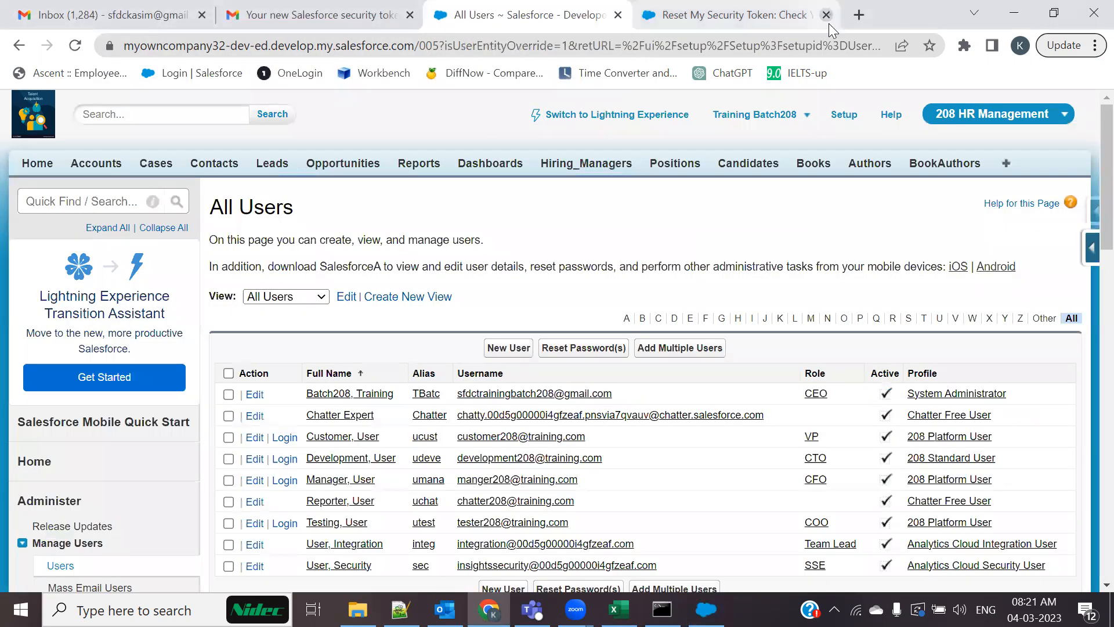
left_click(826, 14)
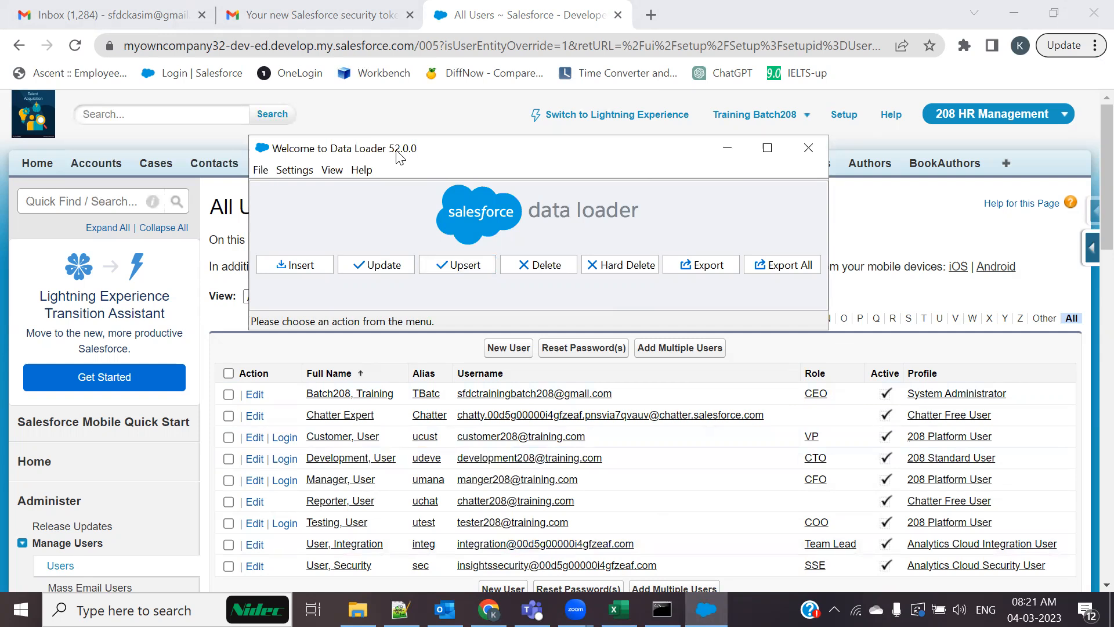
left_click_drag(398, 155, 307, 348)
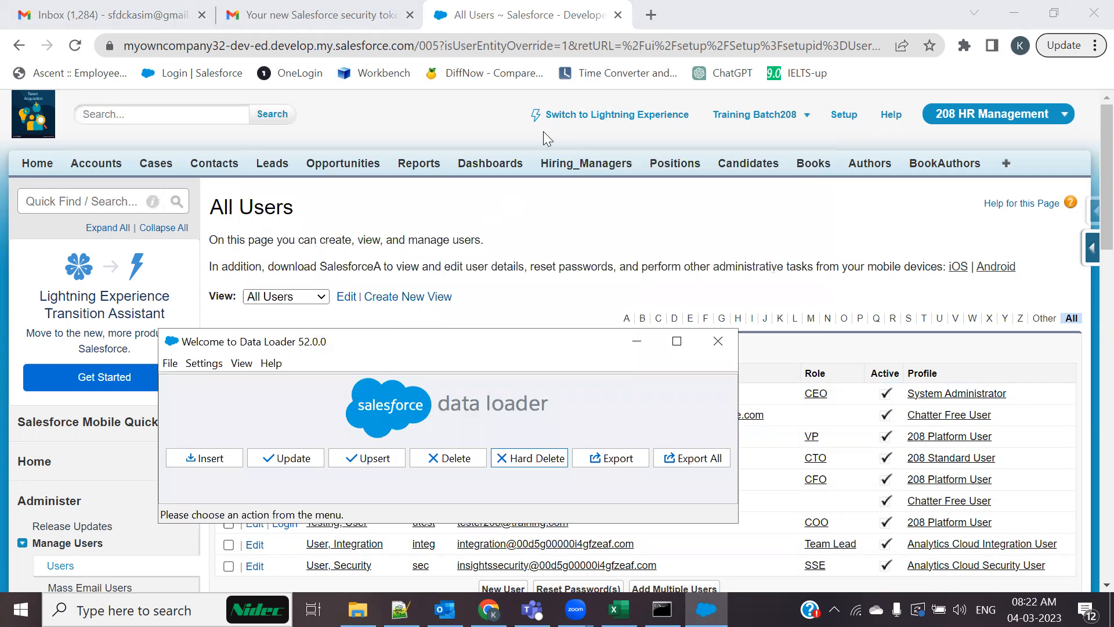
left_click(407, 355)
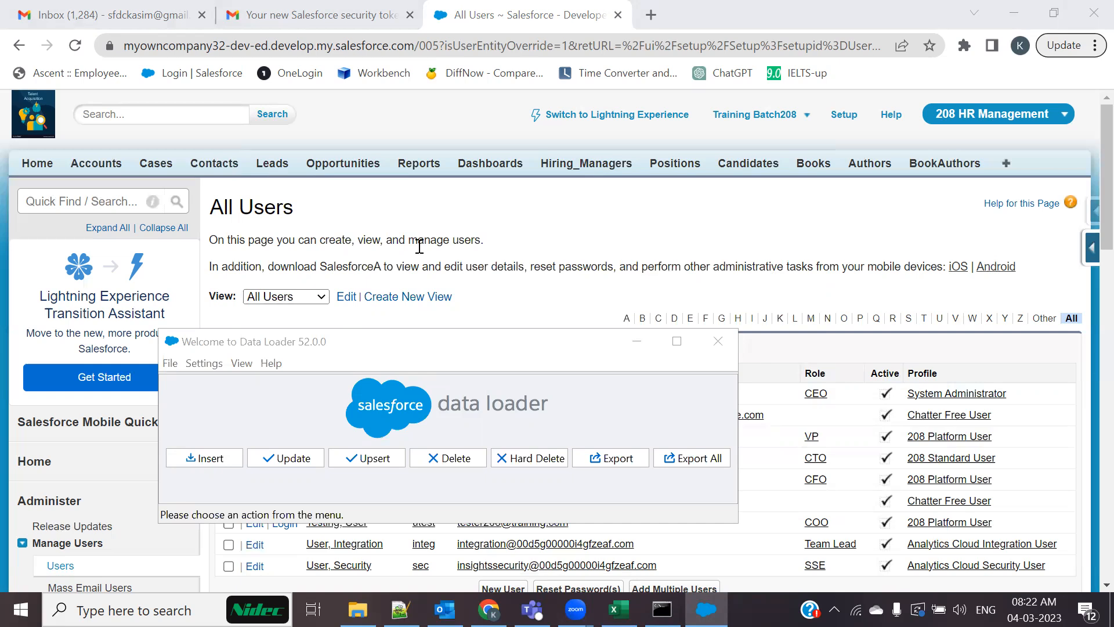
left_click(471, 350)
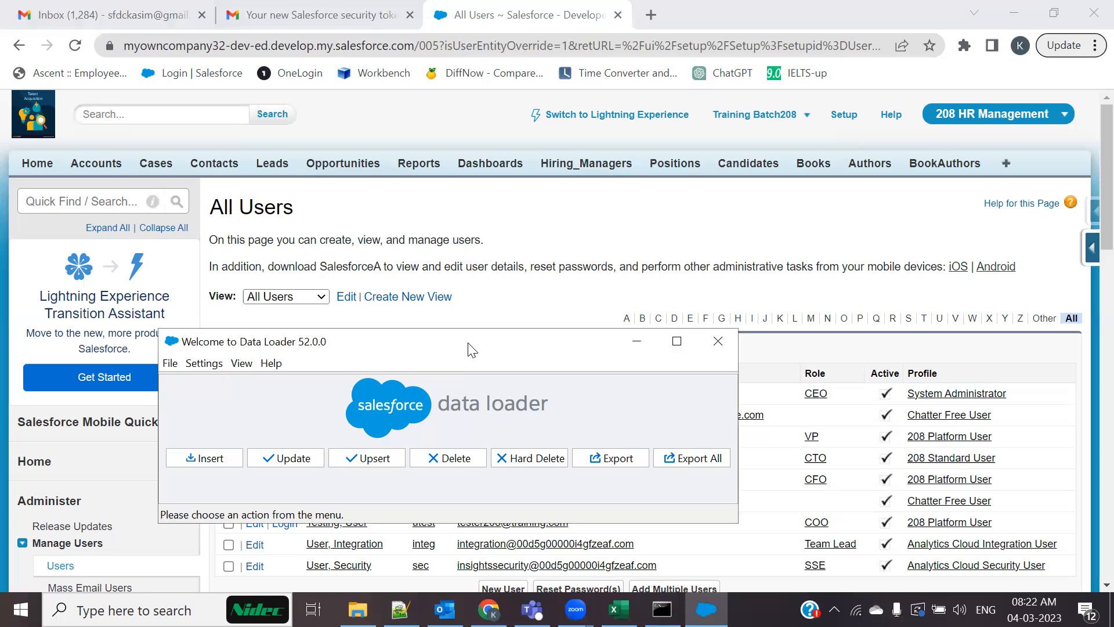
left_click_drag(471, 350, 492, 351)
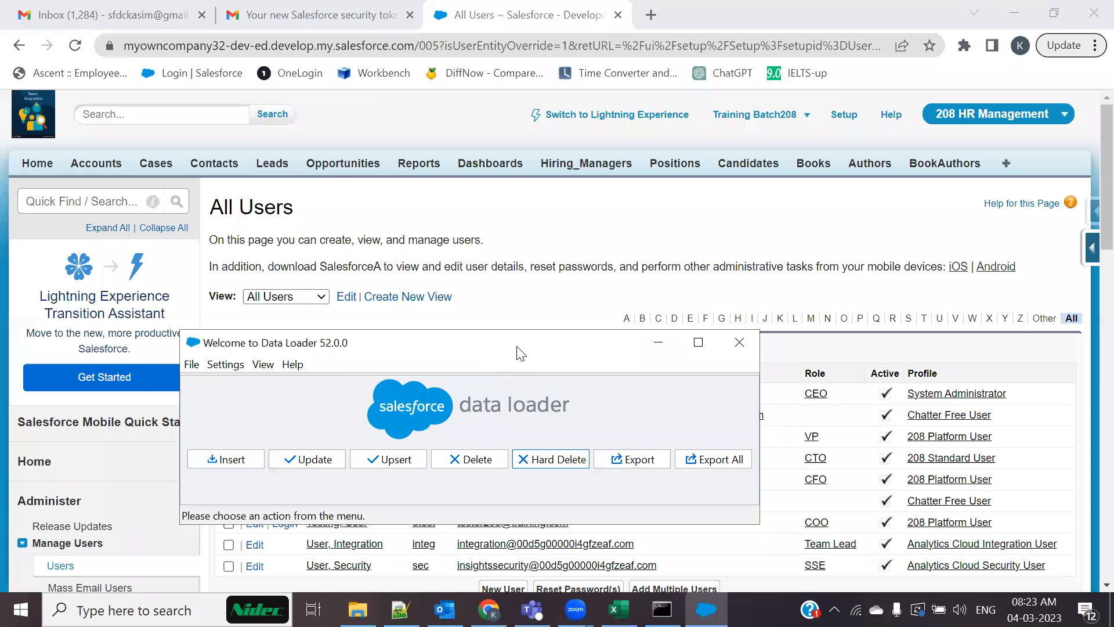
left_click_drag(516, 346, 619, 176)
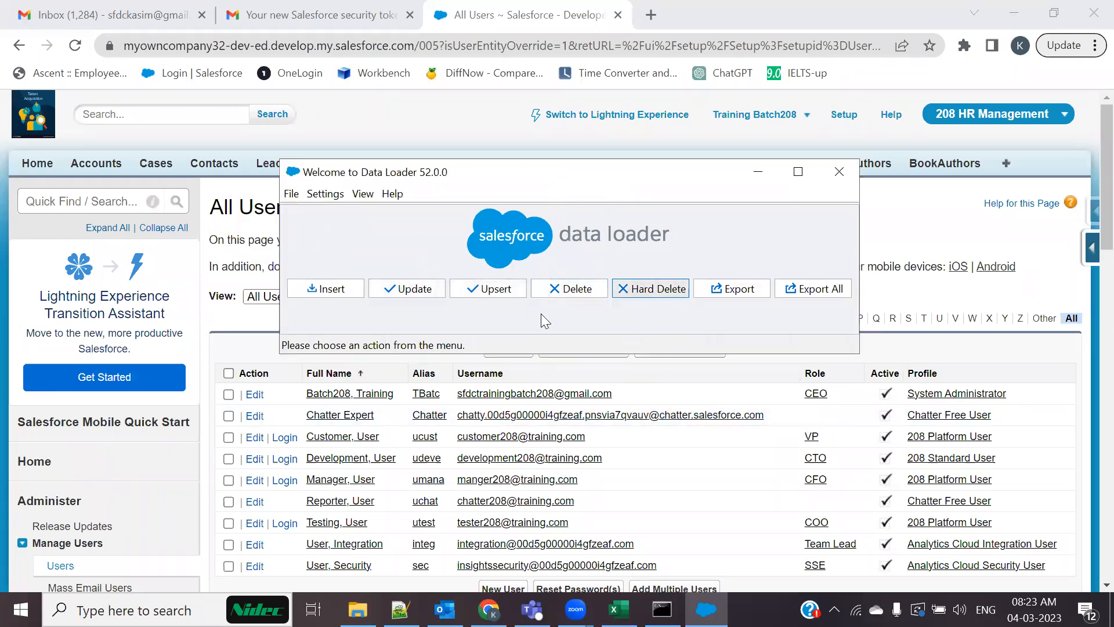
left_click_drag(577, 123, 577, 120)
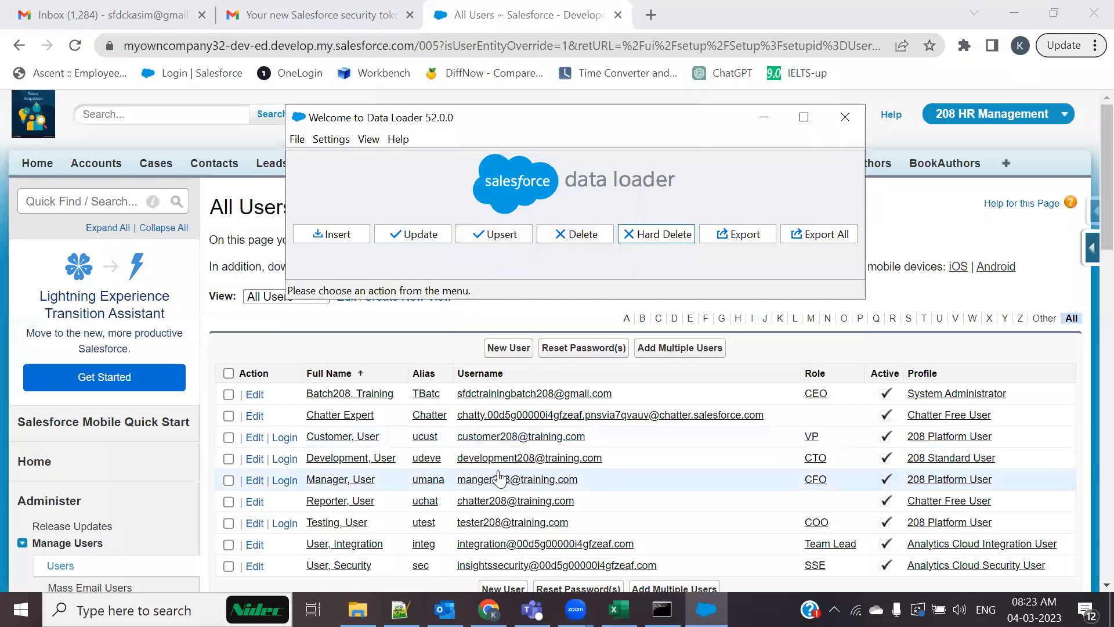
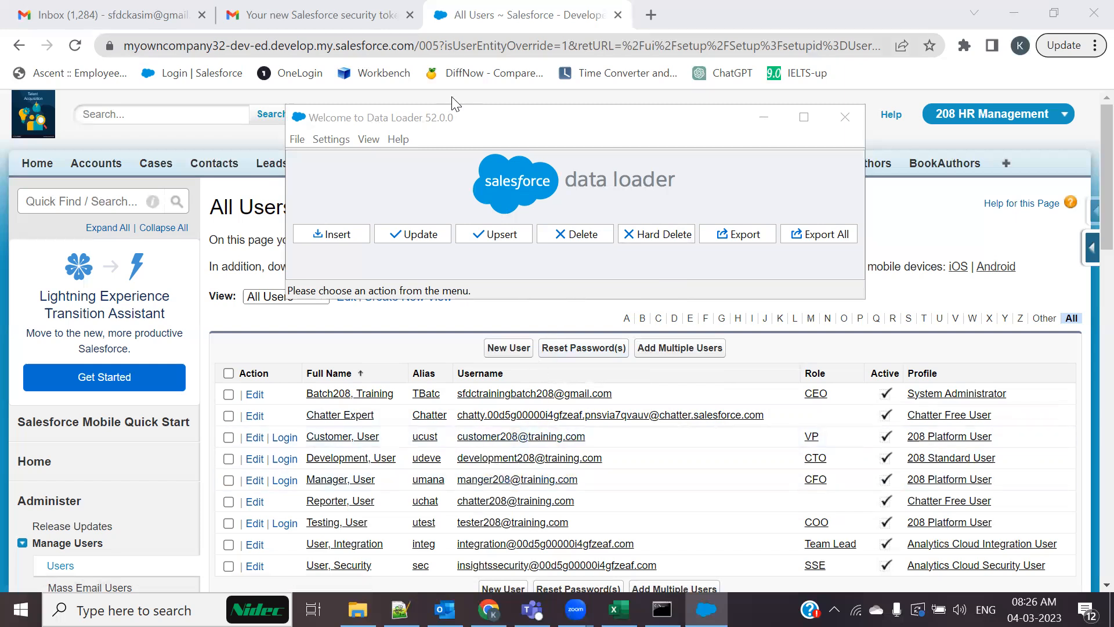
Close Data Loader and open the System Administrator profile from the All Users list
left_click(845, 127)
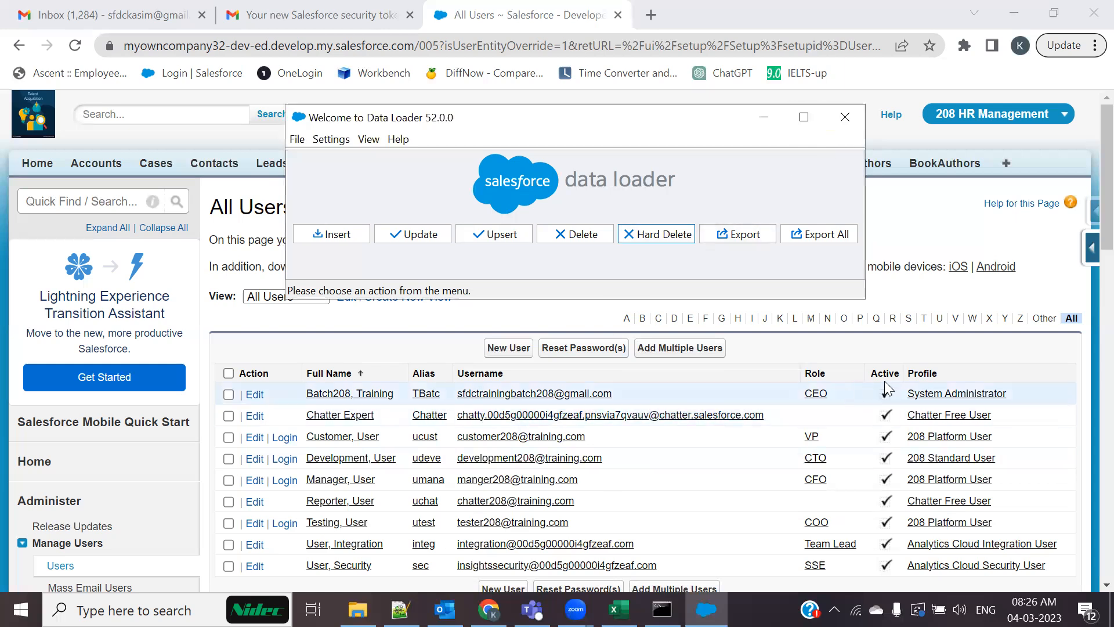
left_click(947, 397)
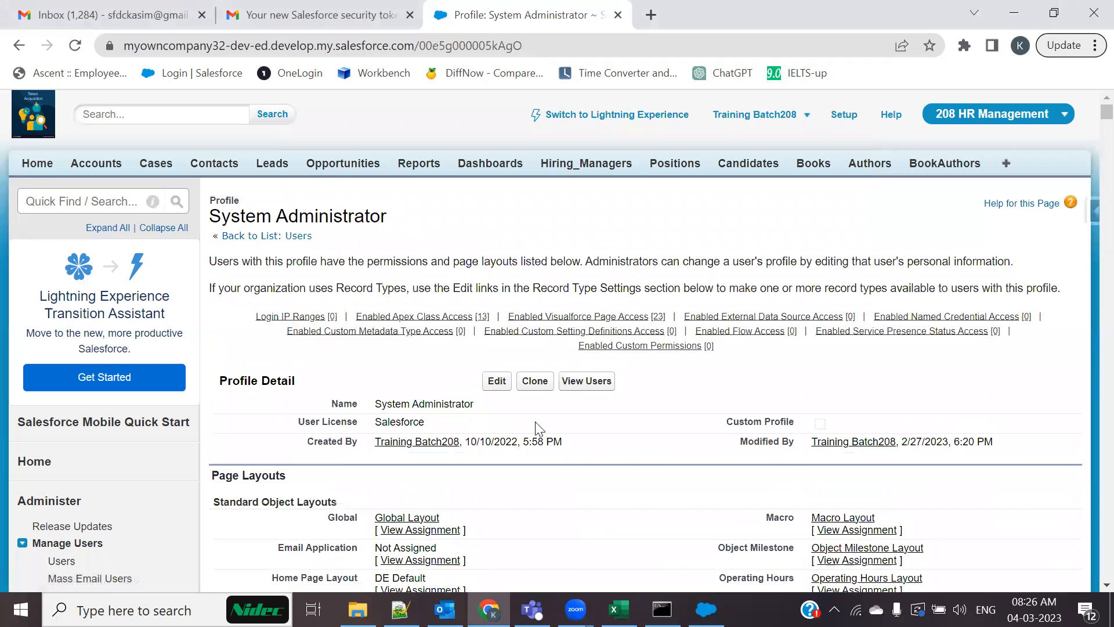
Edit the System Administrator profile and highlight the Query All Files permission
left_click(497, 382)
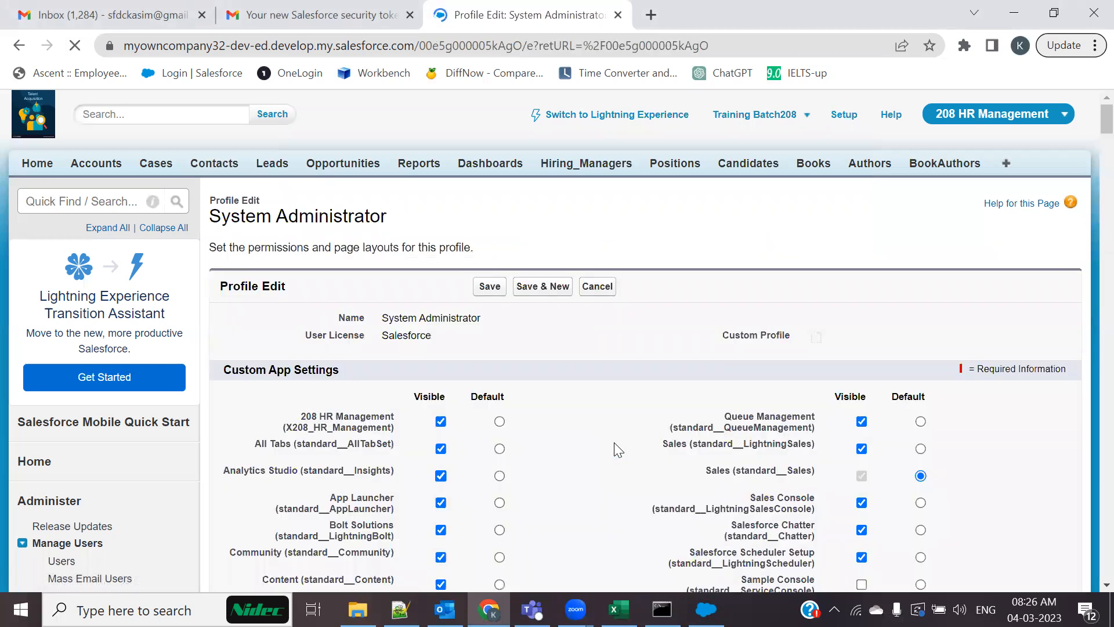
scroll(615, 450, "down", 20)
scroll(617, 450, "down", 15)
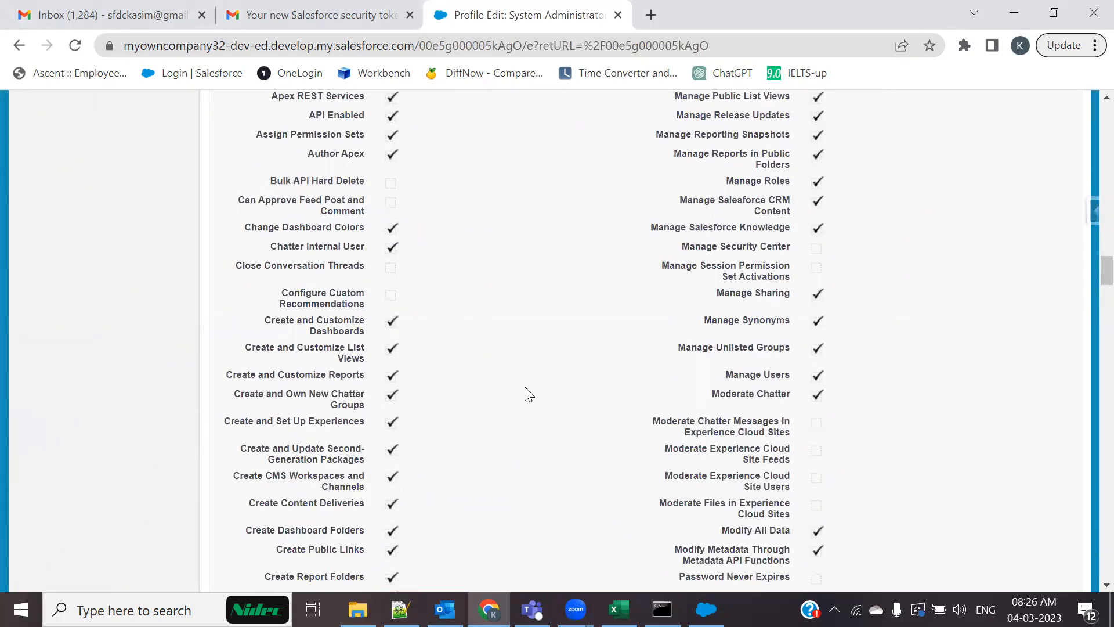
scroll(528, 394, "down", 2)
scroll(529, 394, "down", 4)
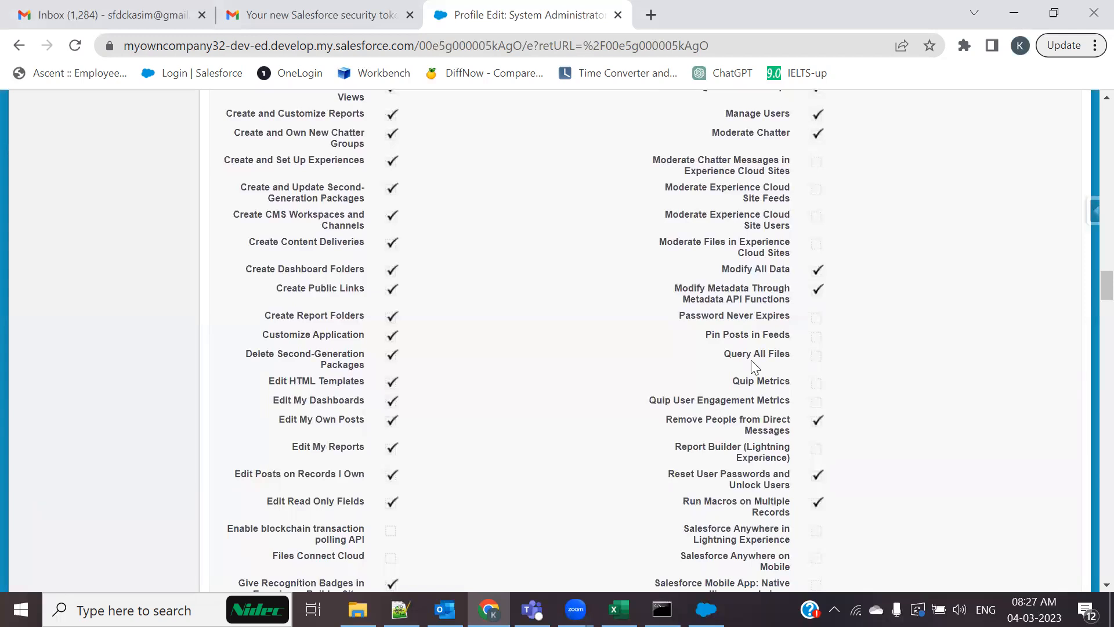
left_click_drag(725, 353, 784, 352)
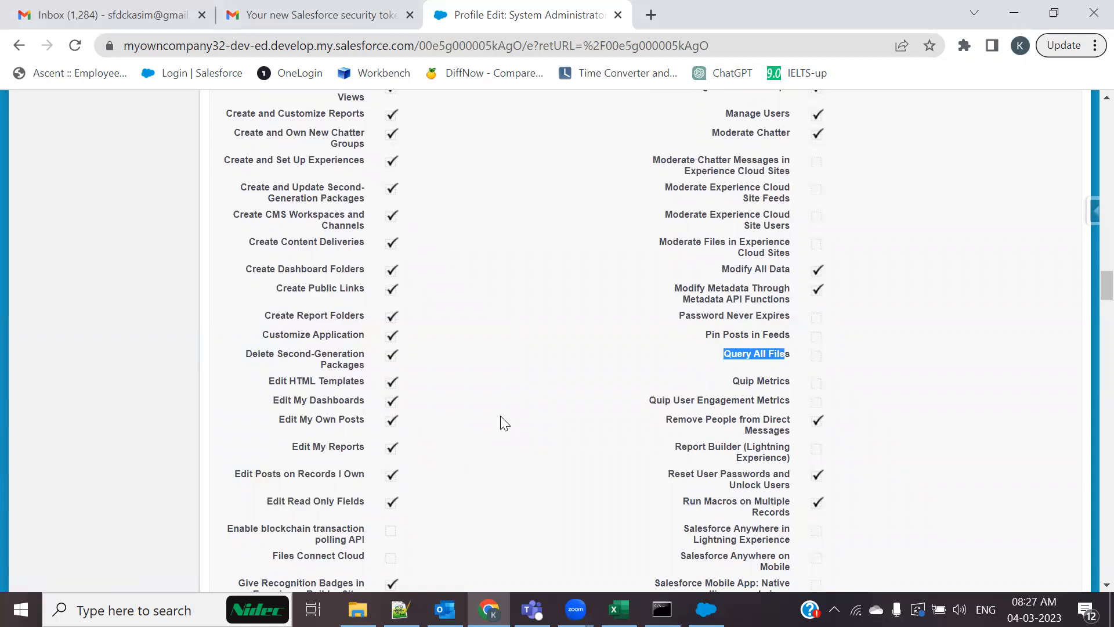
left_click(732, 372)
left_click_drag(725, 353, 800, 361)
Scroll on to highlight Multi-Factor Authentication for API Logins, then open a blank browser tab
scroll(577, 446, "down", 5)
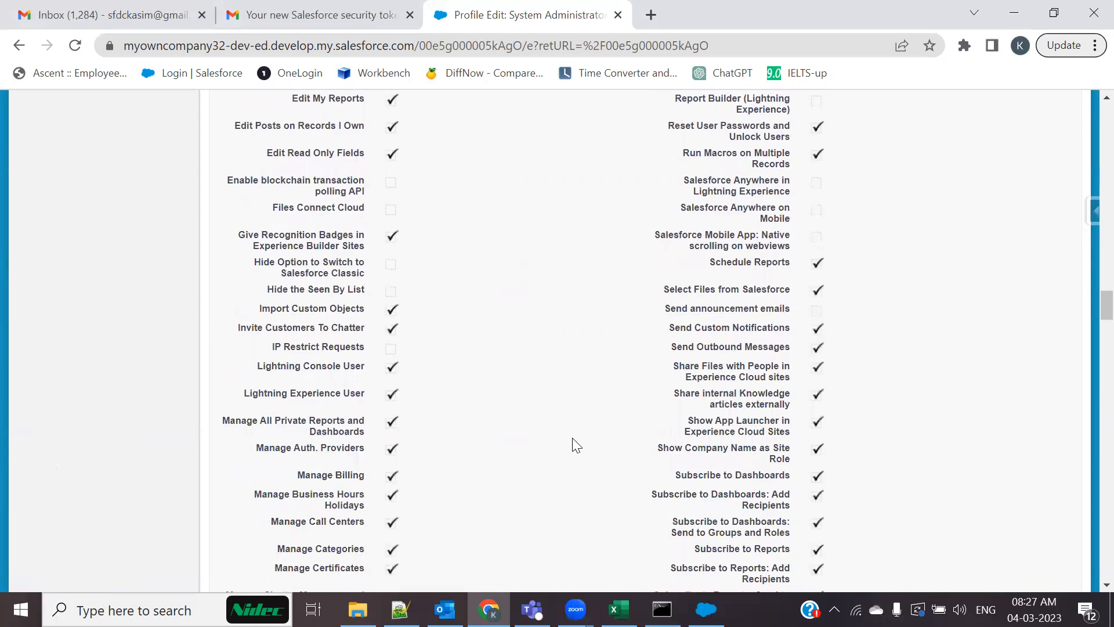
scroll(577, 445, "down", 13)
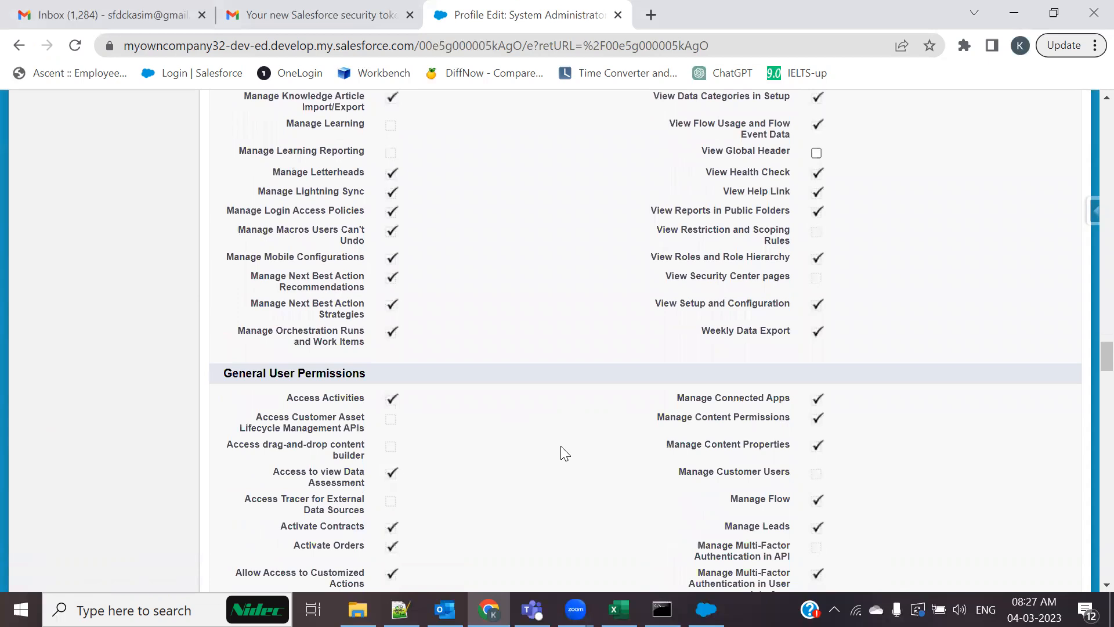
scroll(564, 449, "down", 5)
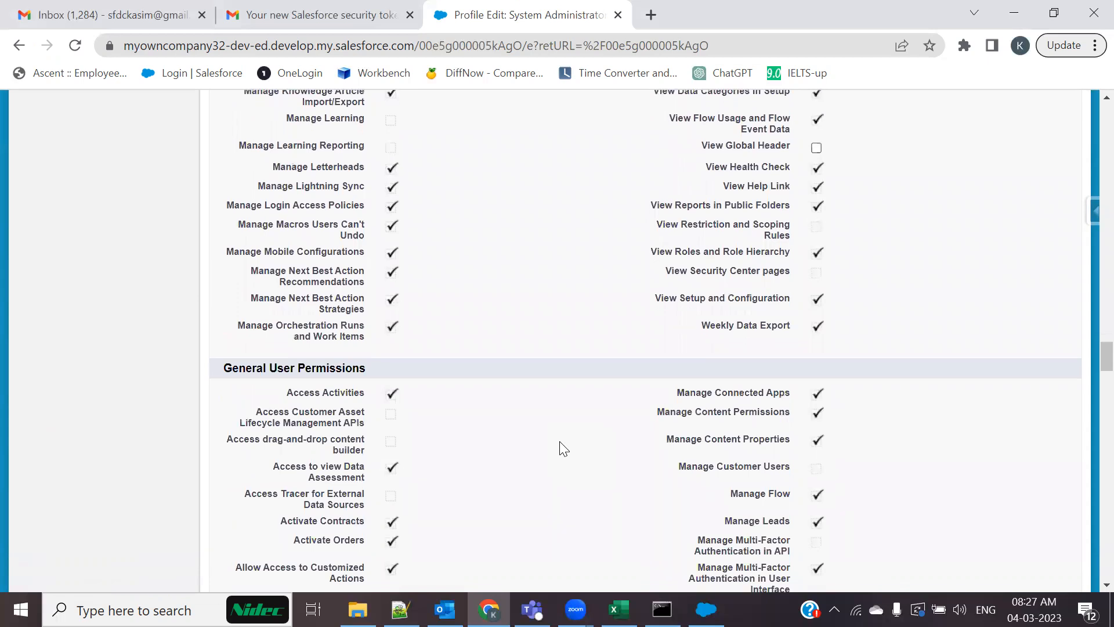
scroll(576, 438, "down", 4)
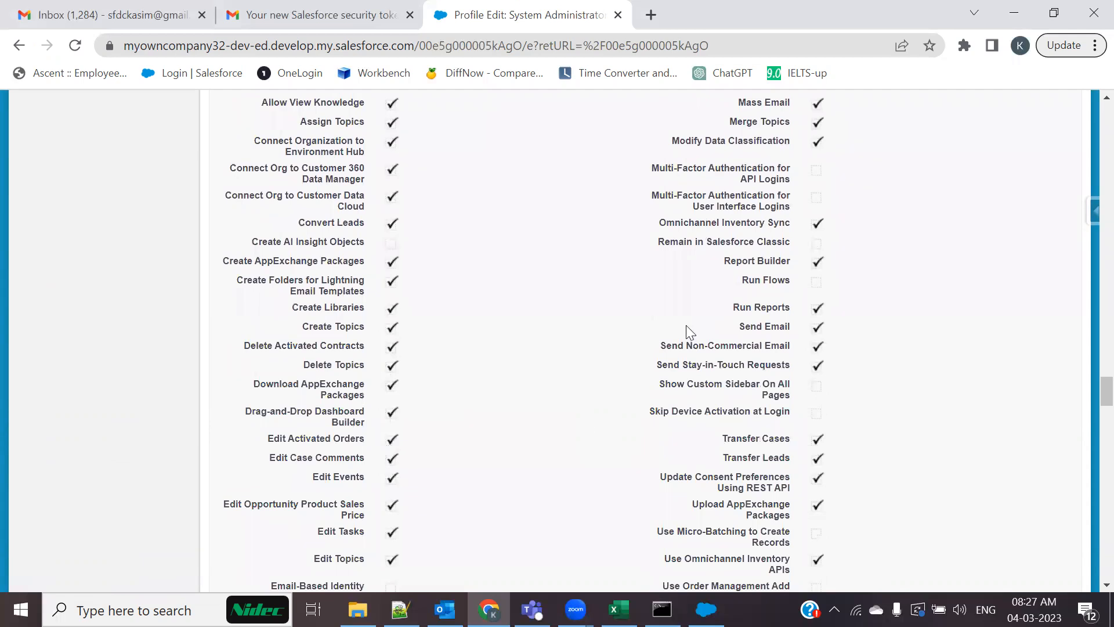
left_click_drag(652, 168, 790, 180)
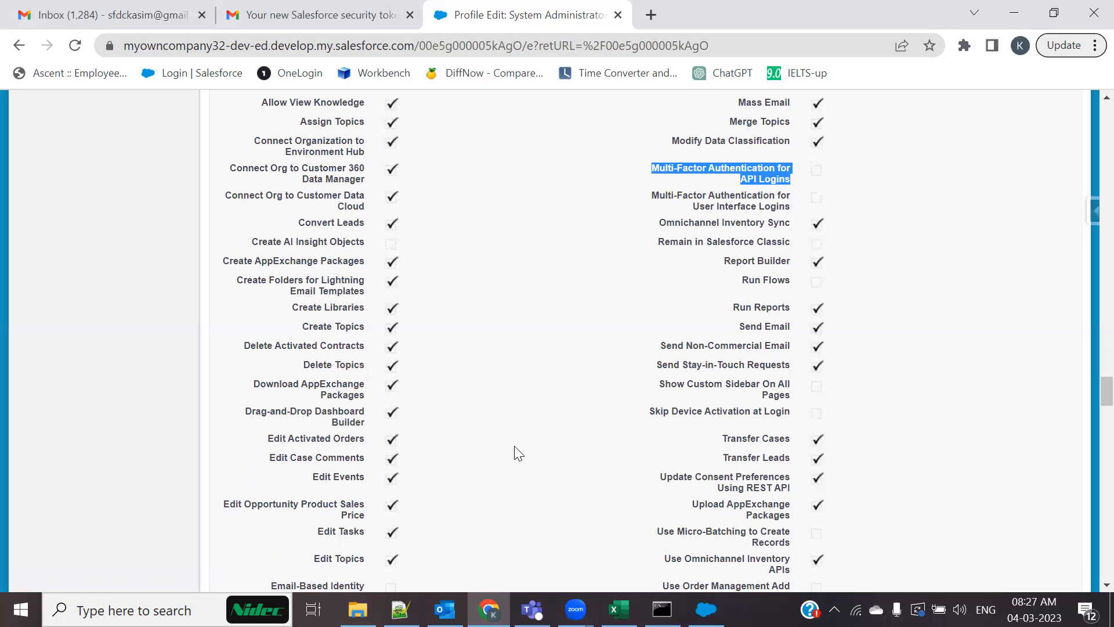
left_click(651, 14)
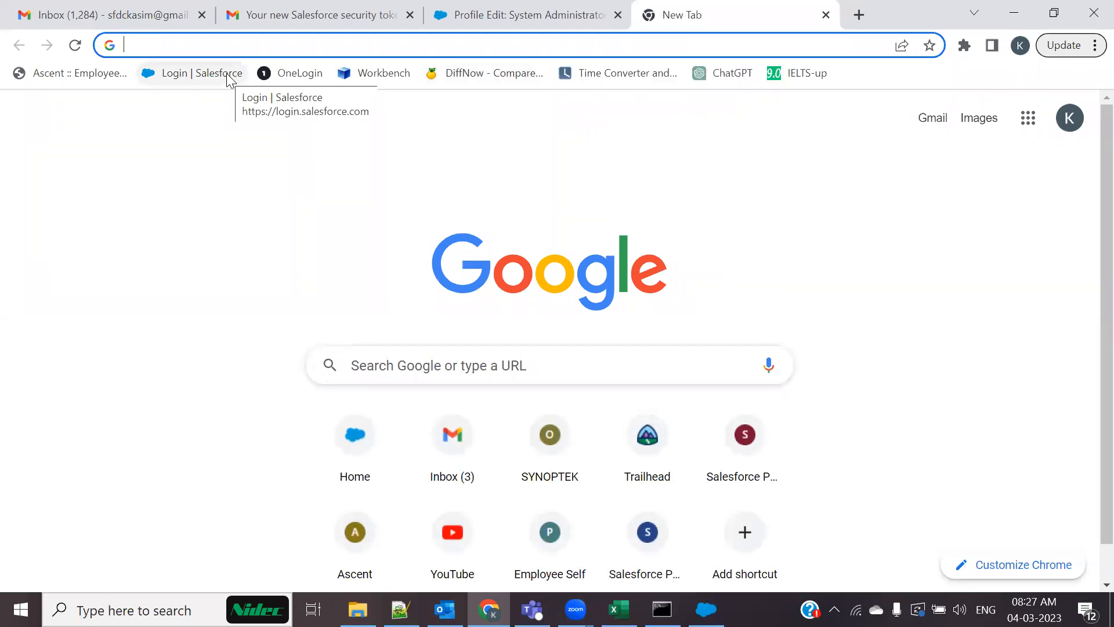
Load the suggested Salesforce setup address in the new tab, then close it and return to Profile Edit
type("n")
key("Right")
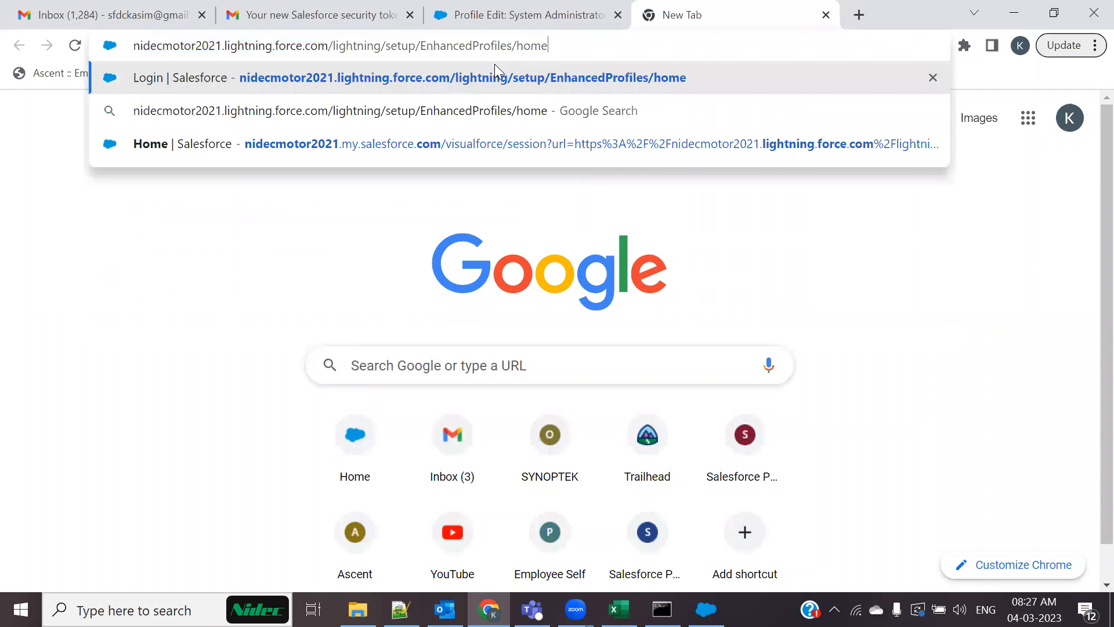
key("Return")
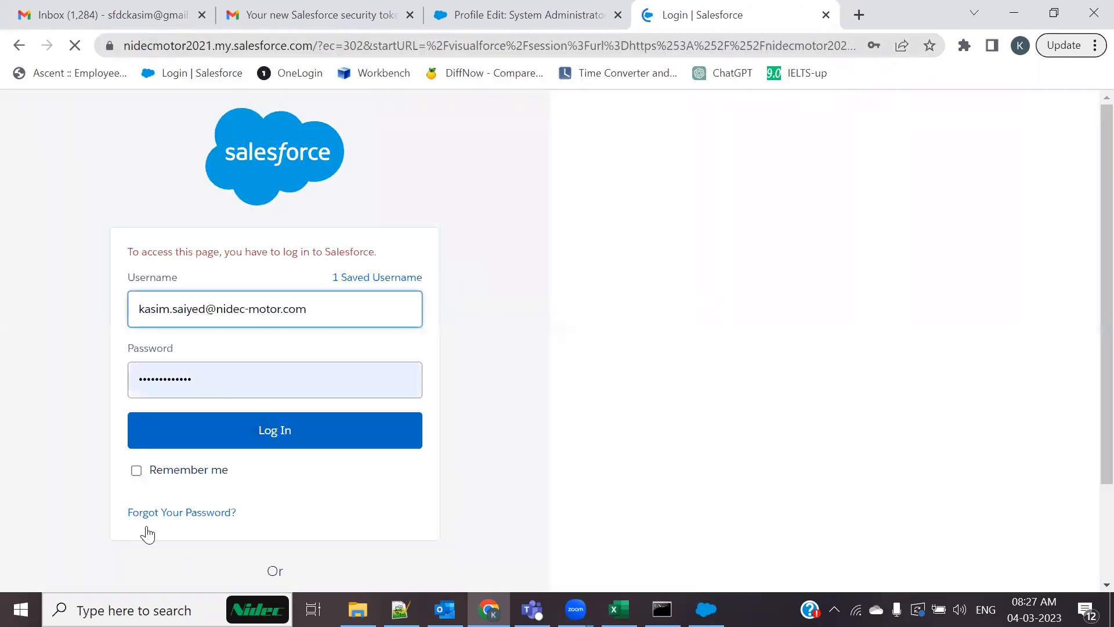
scroll(255, 525, "down", 3)
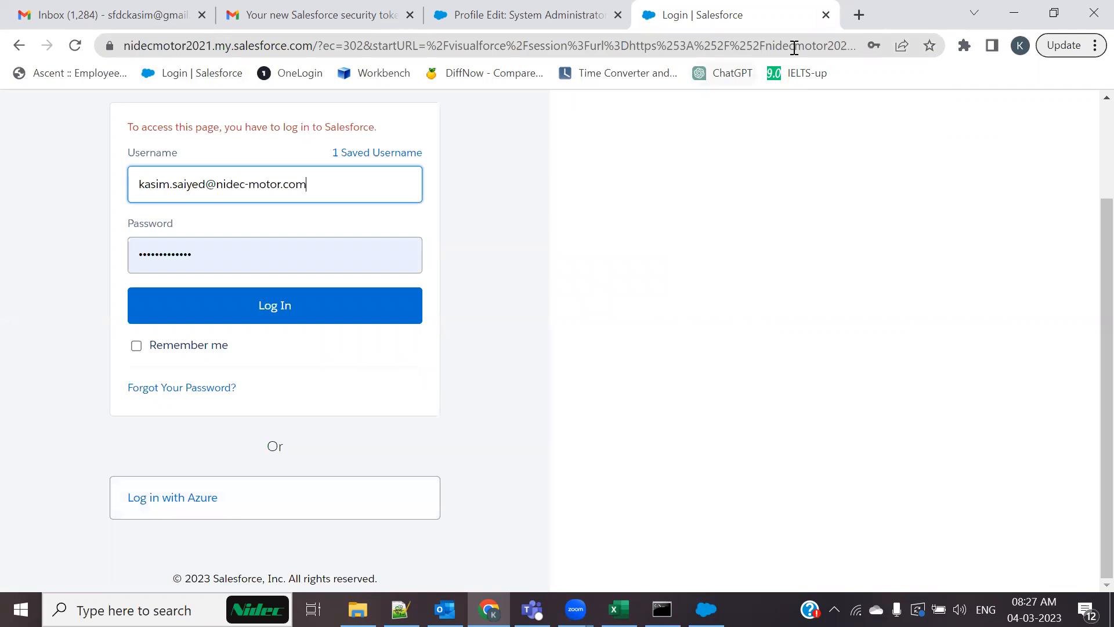
left_click(827, 15)
left_click(939, 302)
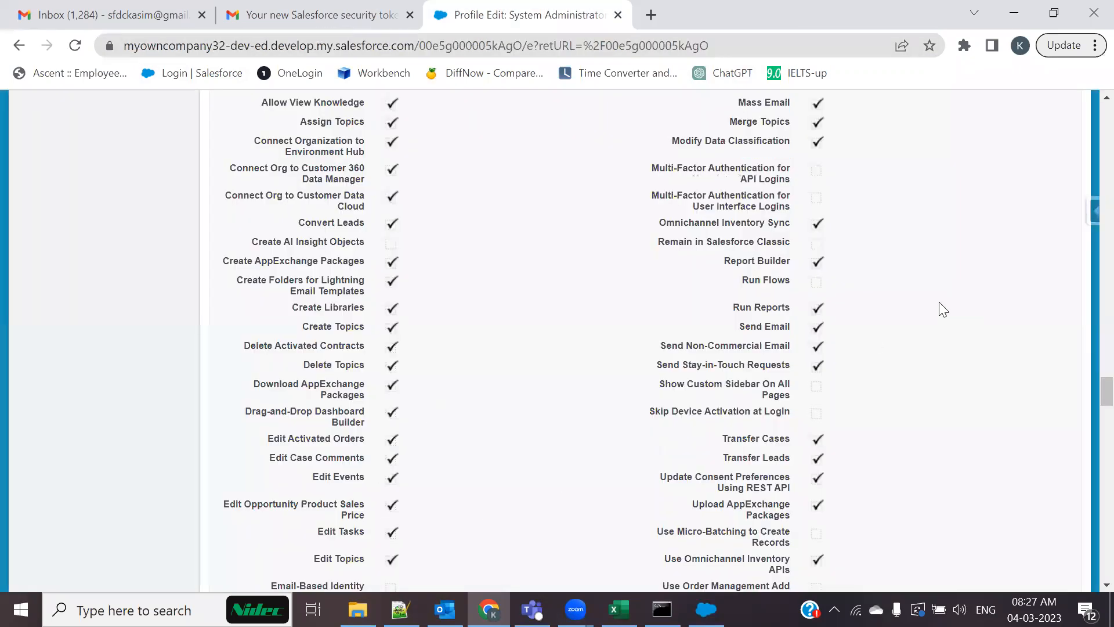
left_click_drag(651, 169, 848, 163)
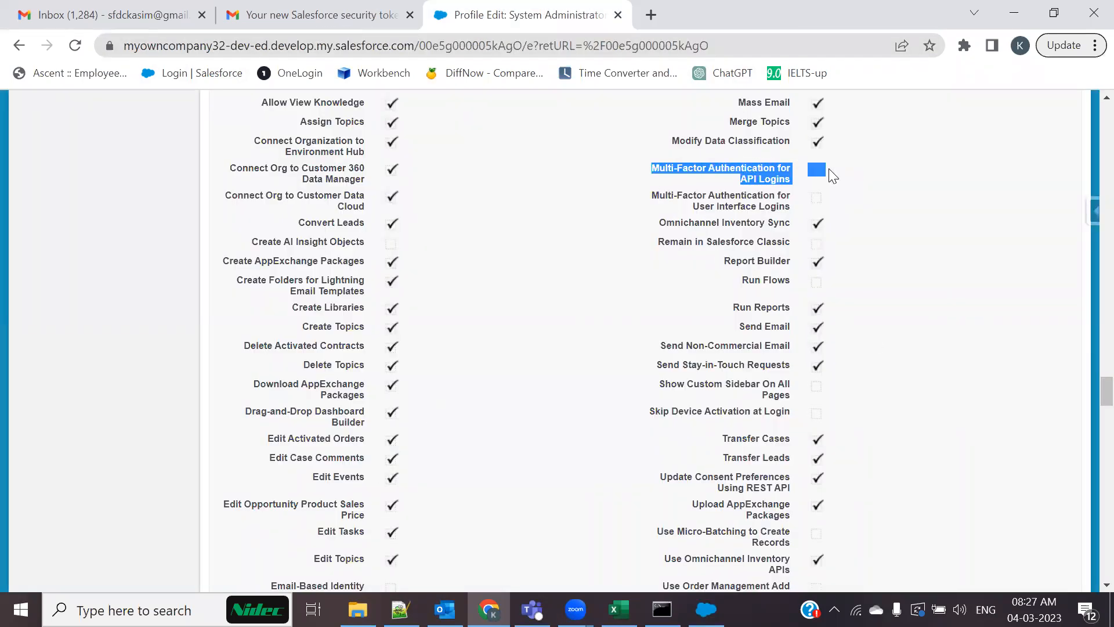
left_click(888, 238)
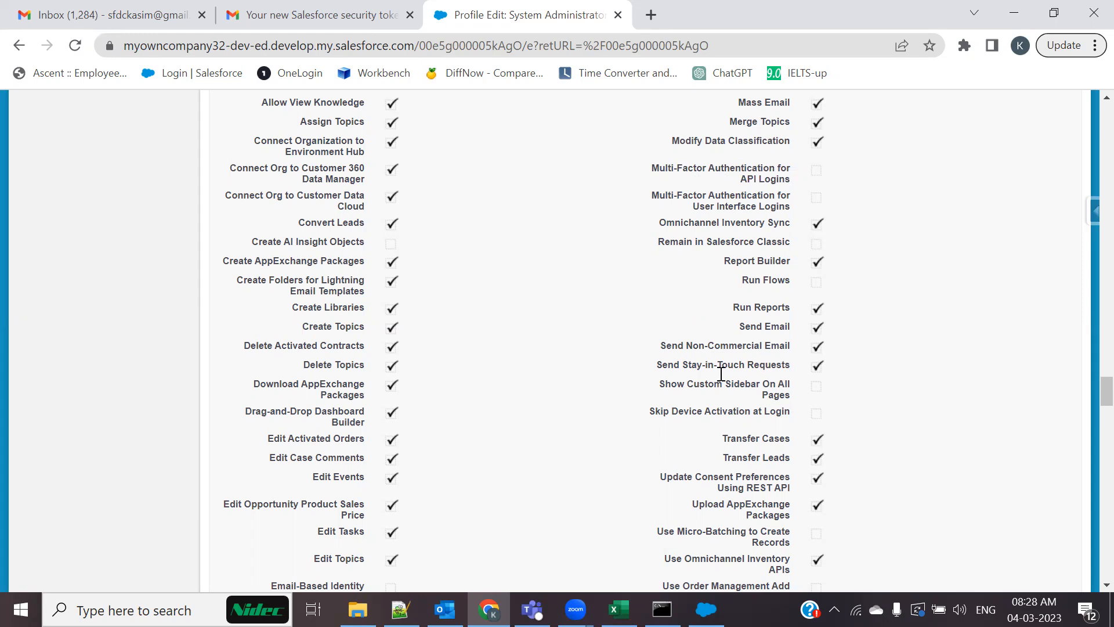
scroll(530, 316, "up", 5)
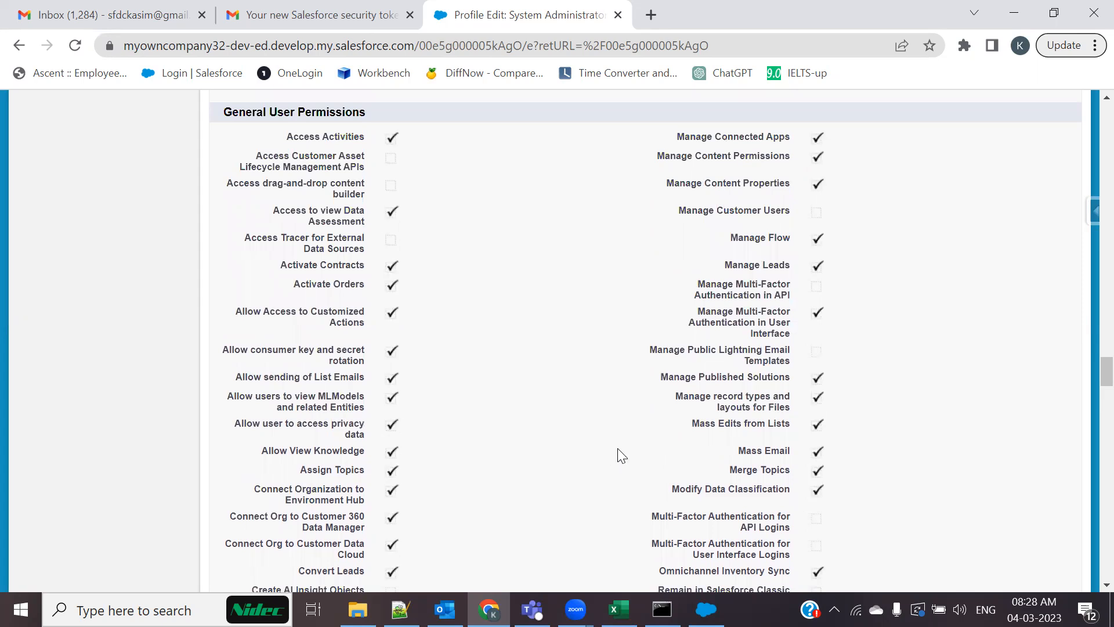
scroll(544, 429, "up", 1)
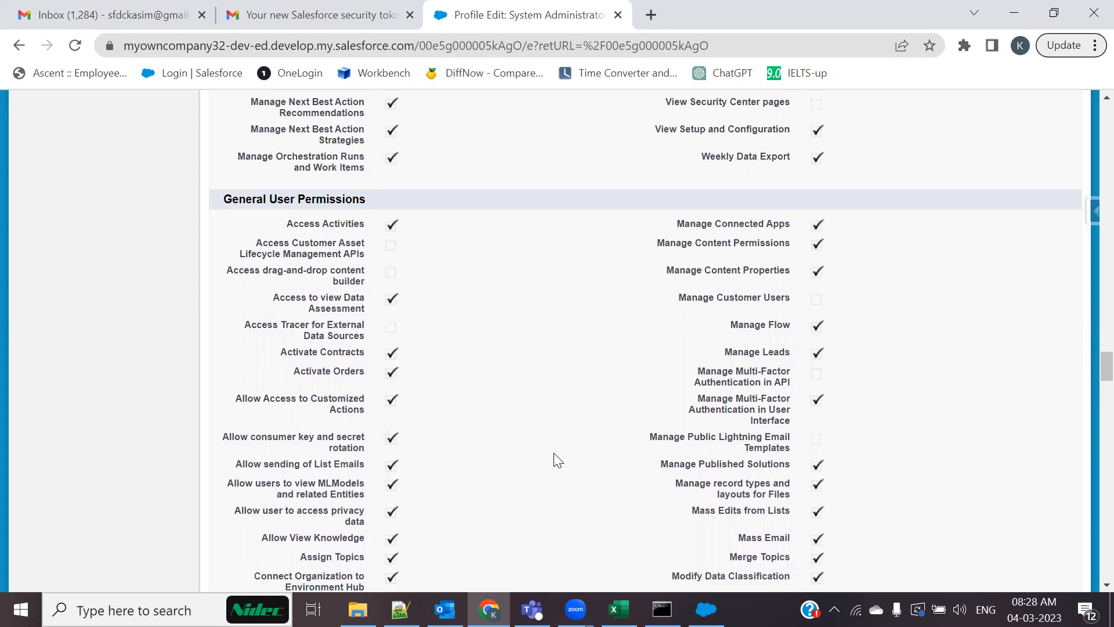
scroll(557, 460, "up", 20)
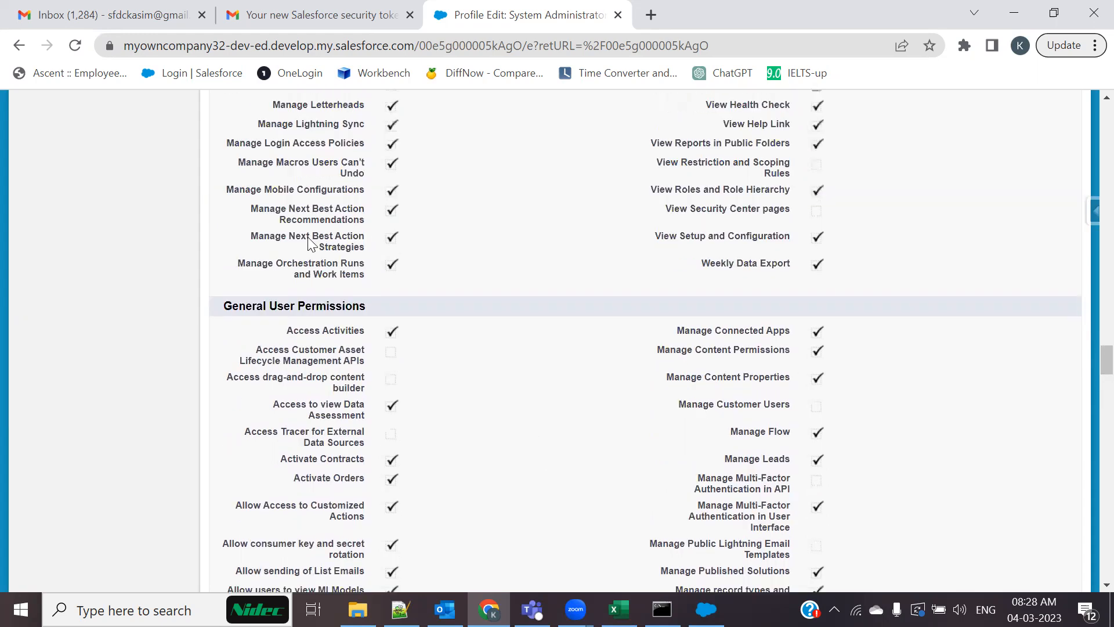
scroll(103, 368, "up", 15)
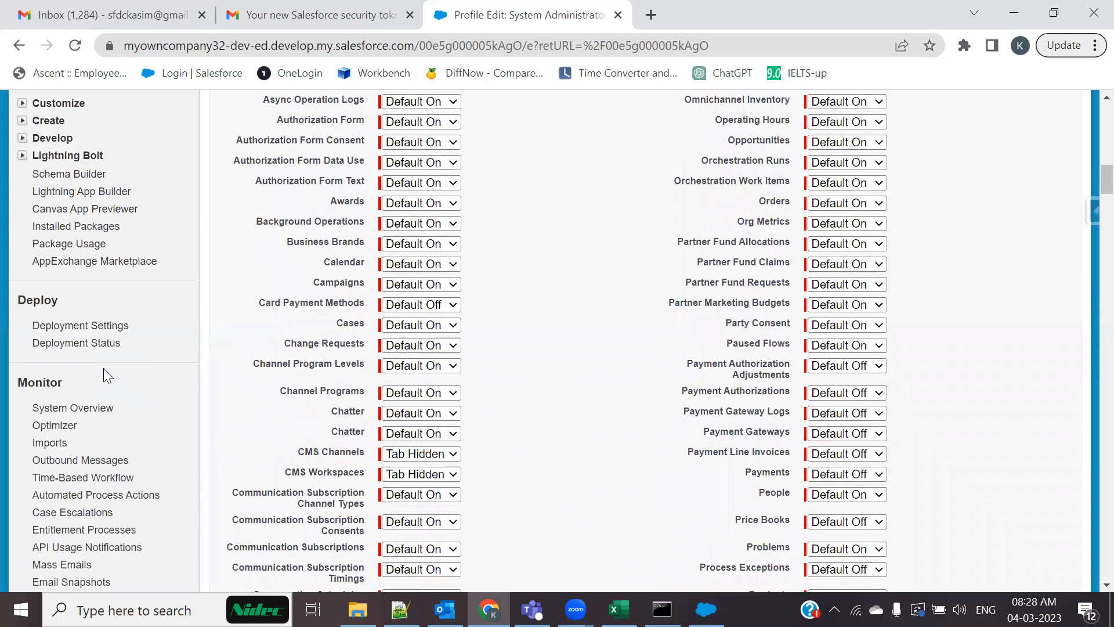
Clone the System Administrator profile under the name 'My Sys Admin' and save it
left_click(56, 411)
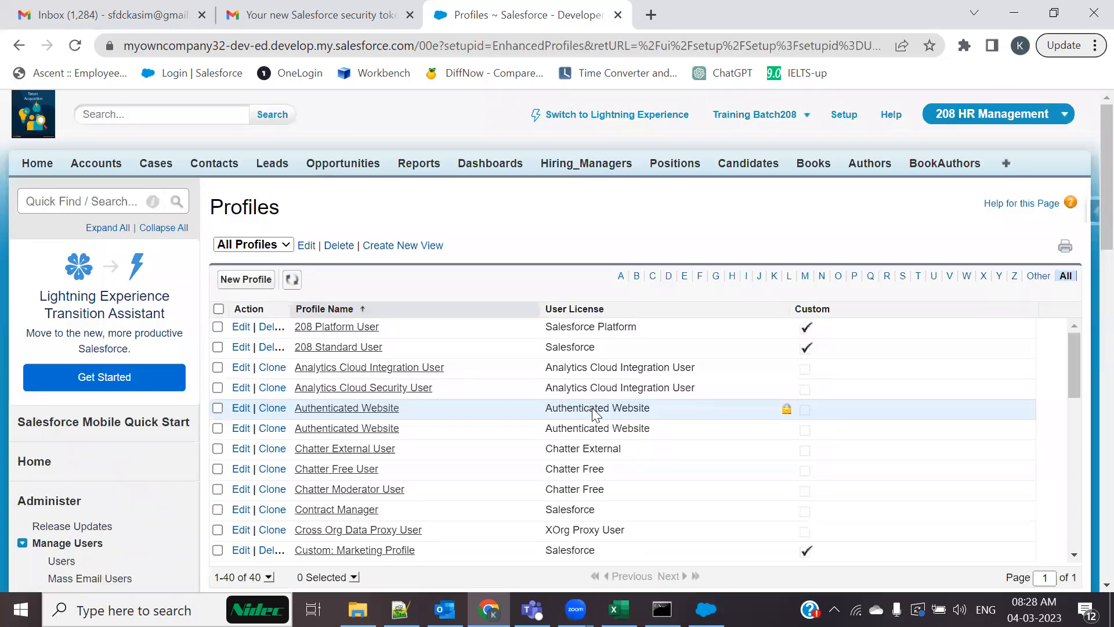
scroll(592, 407, "down", 5)
scroll(562, 433, "down", 6)
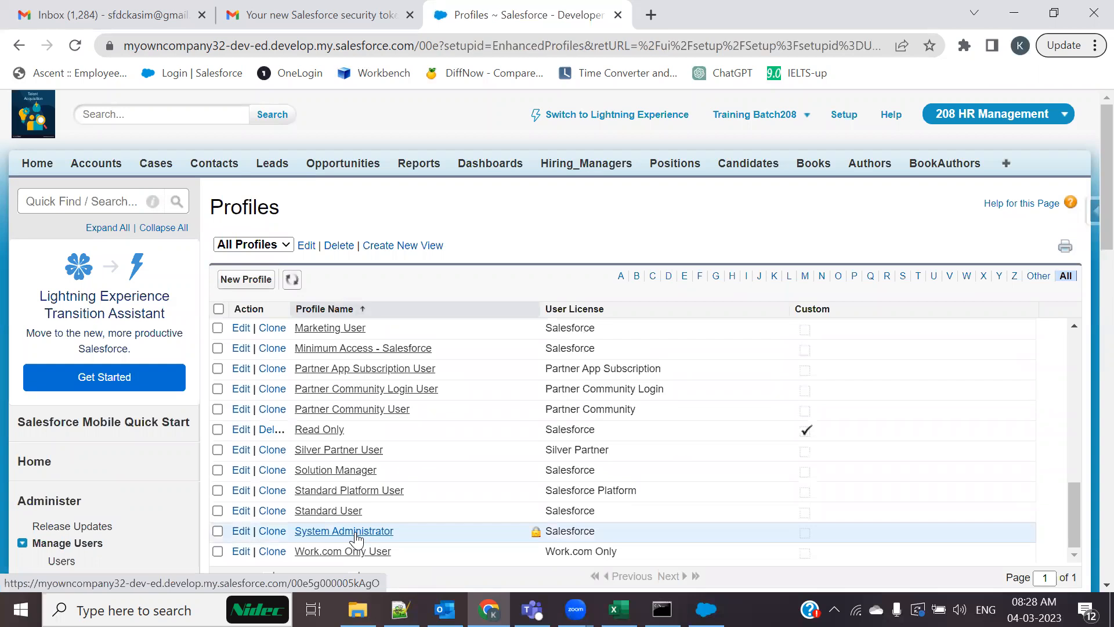
left_click(273, 532)
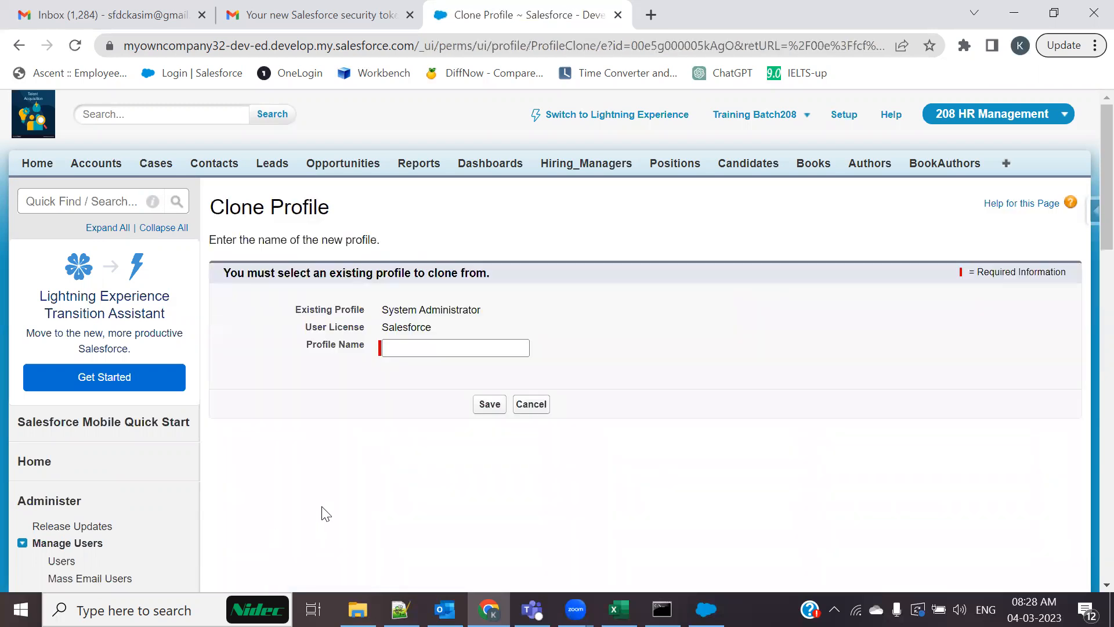
left_click(401, 348)
type("My Sys")
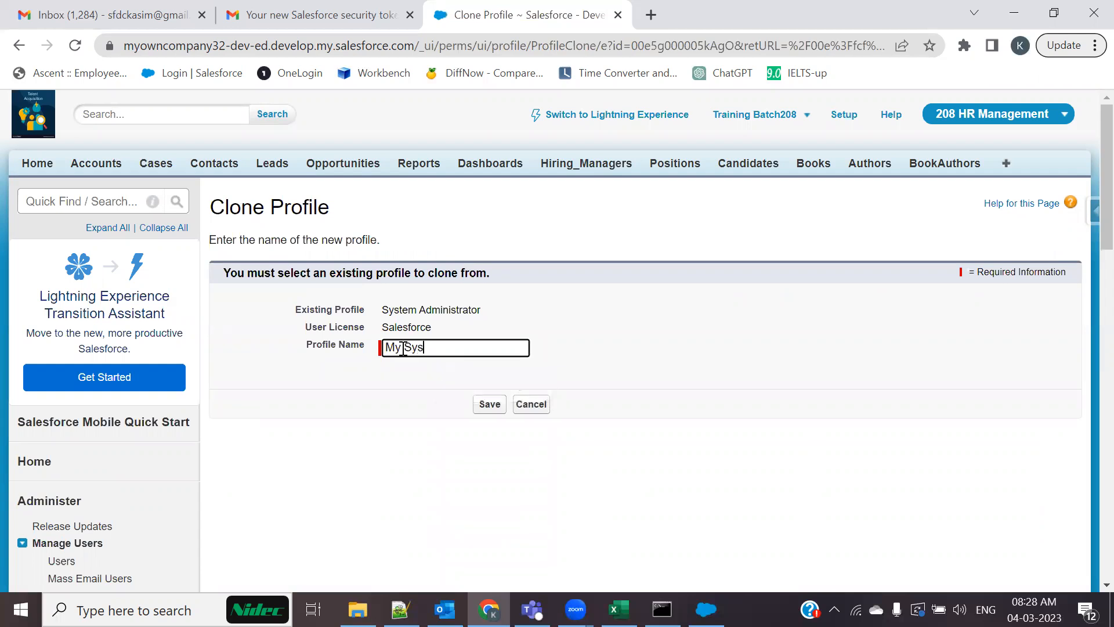
type(" Admin")
left_click(489, 405)
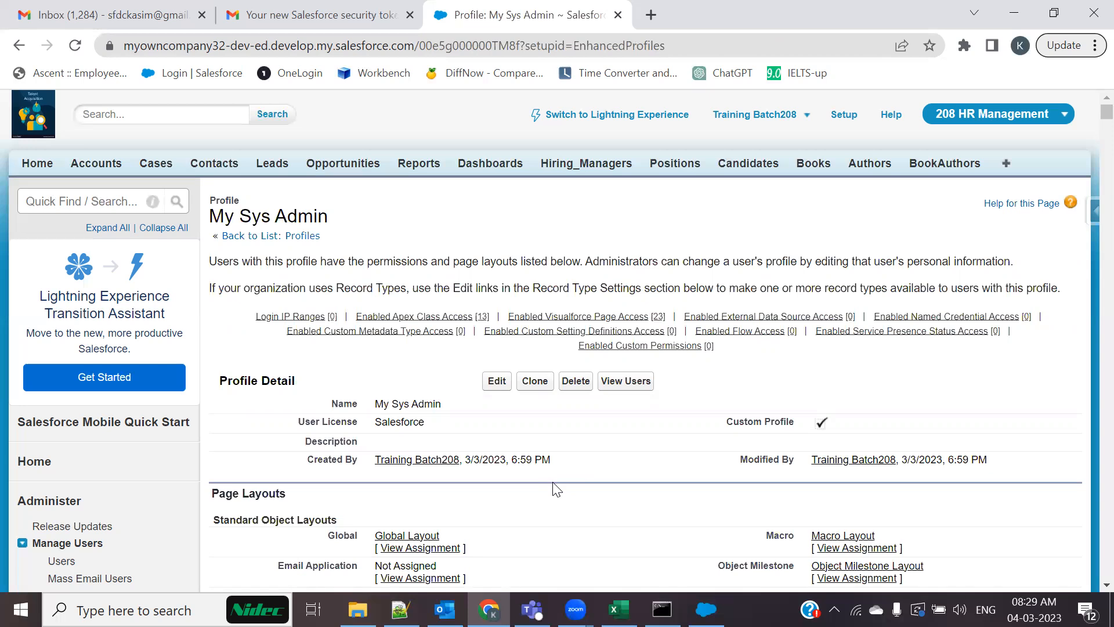
Find and tick Bulk API Hard Delete on the My Sys Admin profile, then save
scroll(557, 489, "down", 3)
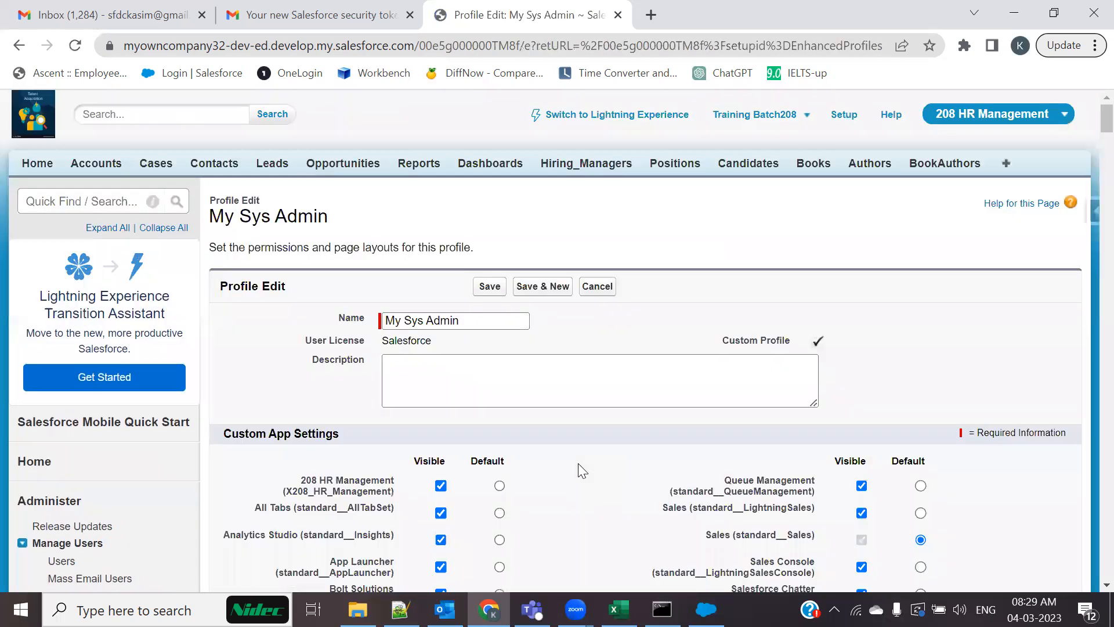
scroll(582, 470, "down", 15)
scroll(579, 466, "down", 20)
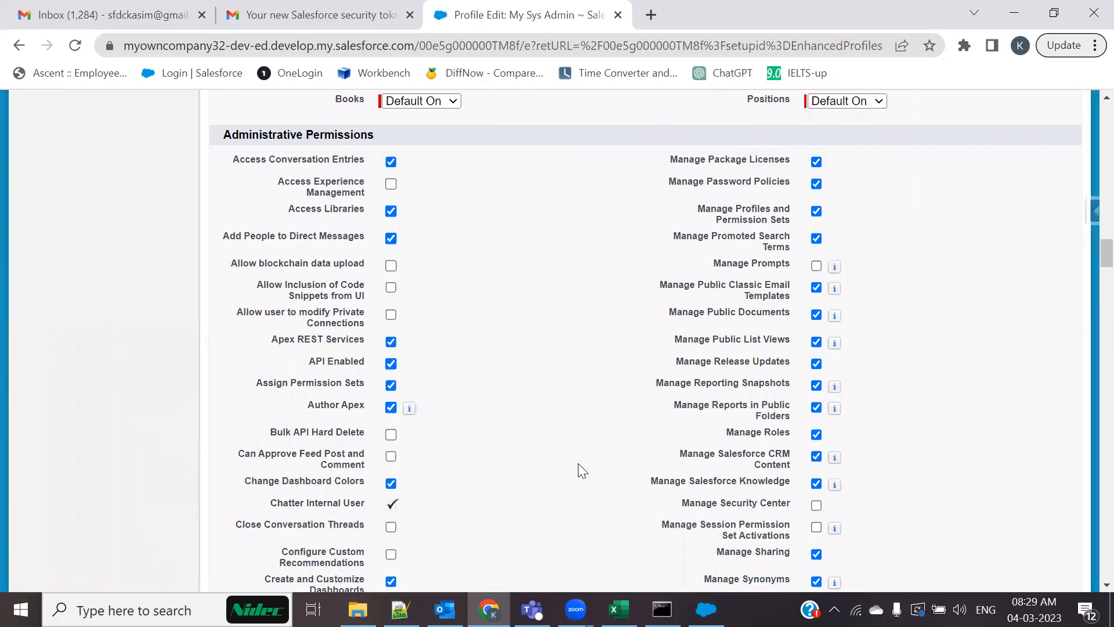
key("ctrl+f")
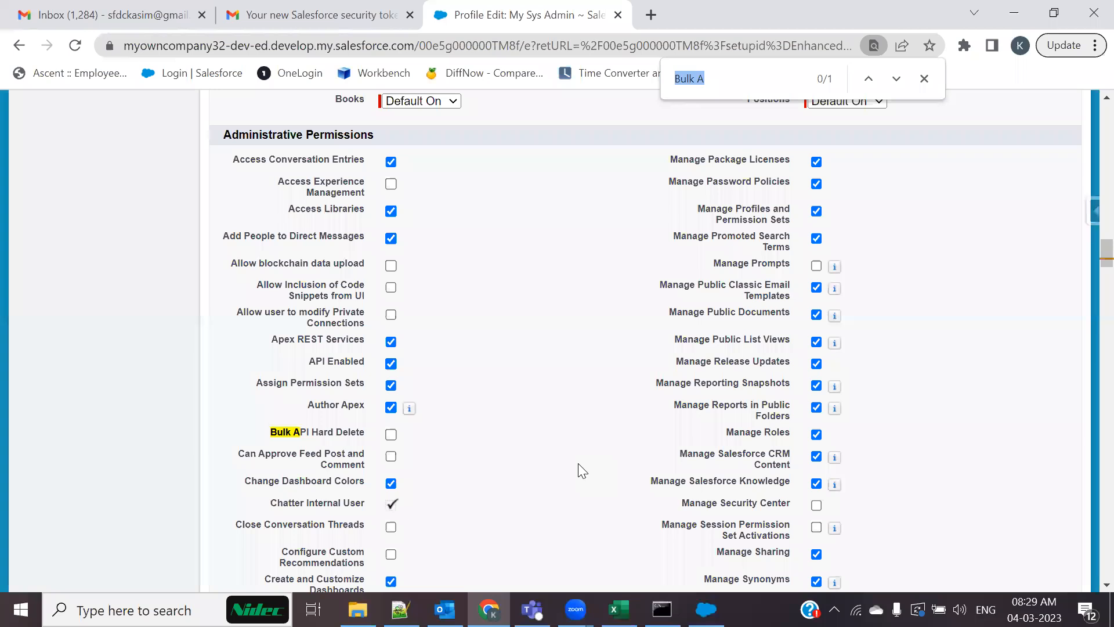
left_click(391, 434)
left_click(924, 78)
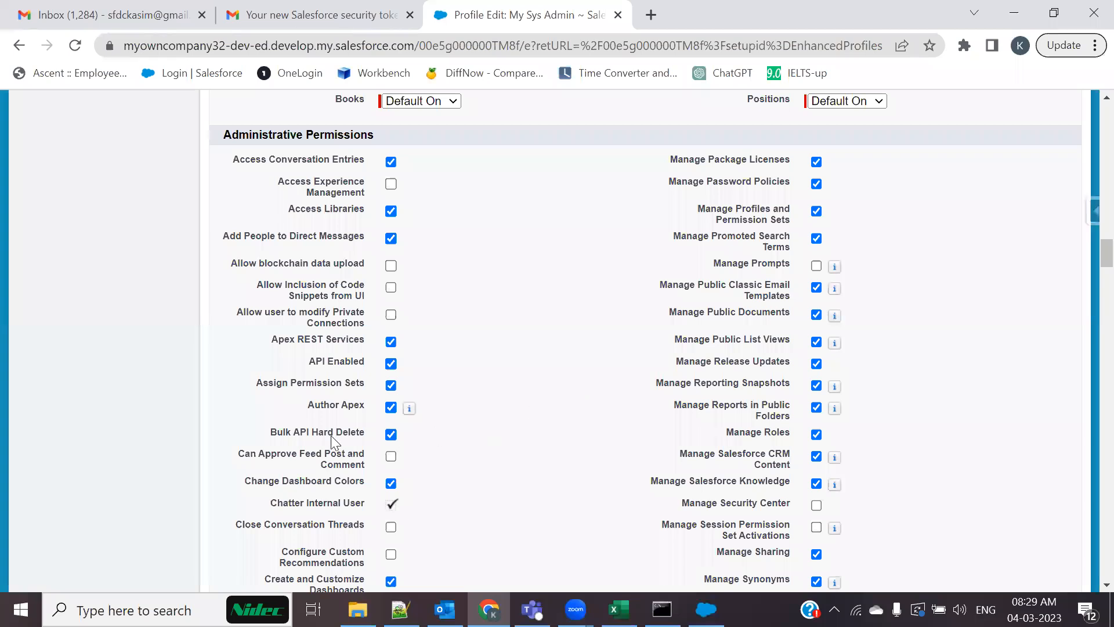
scroll(450, 442, "up", 20)
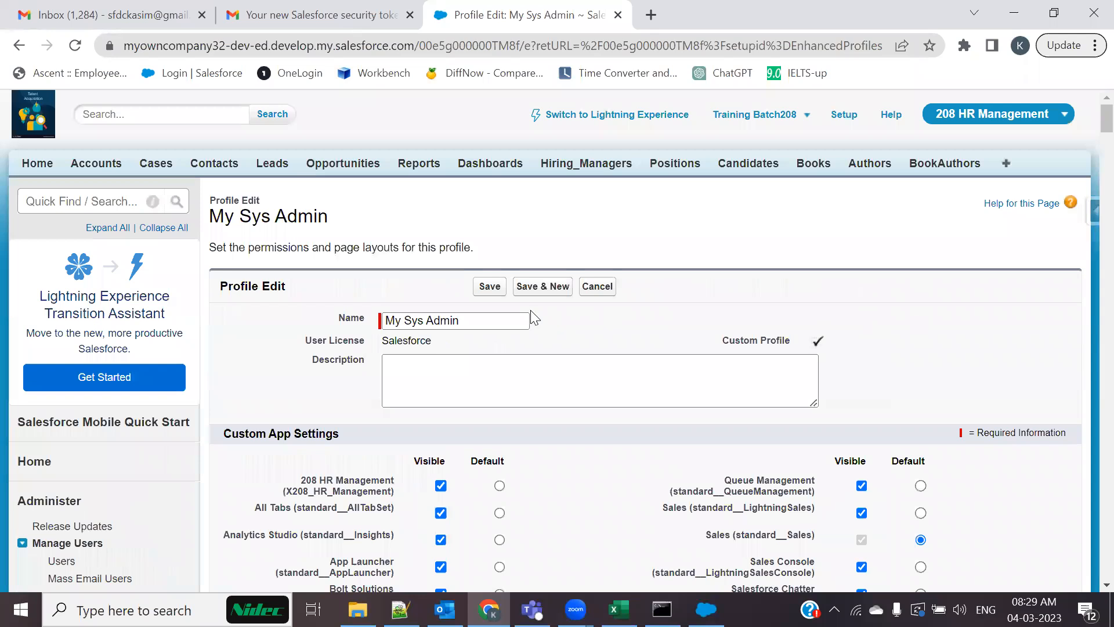
left_click(489, 288)
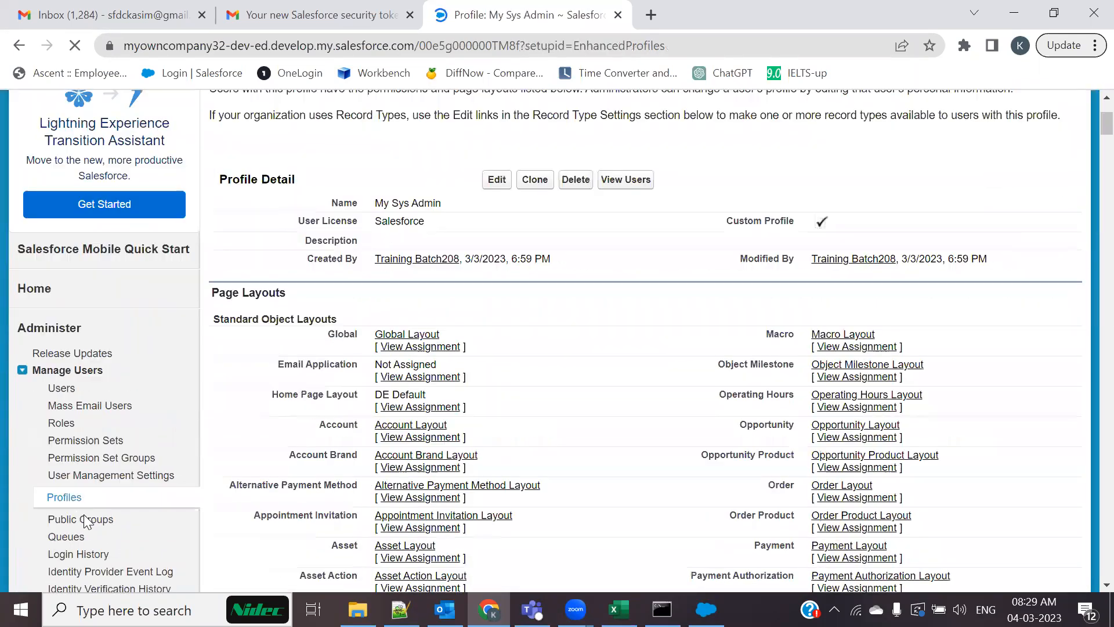
From all users, open and cancel the first user's edit, then open the Development user's record
left_click(58, 388)
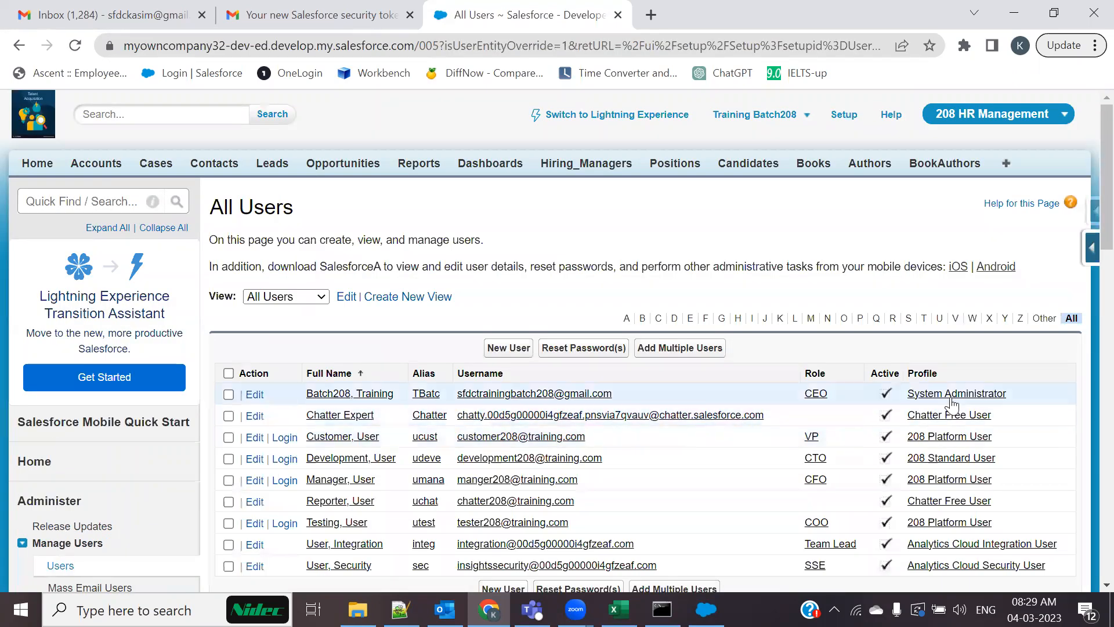
left_click(259, 397)
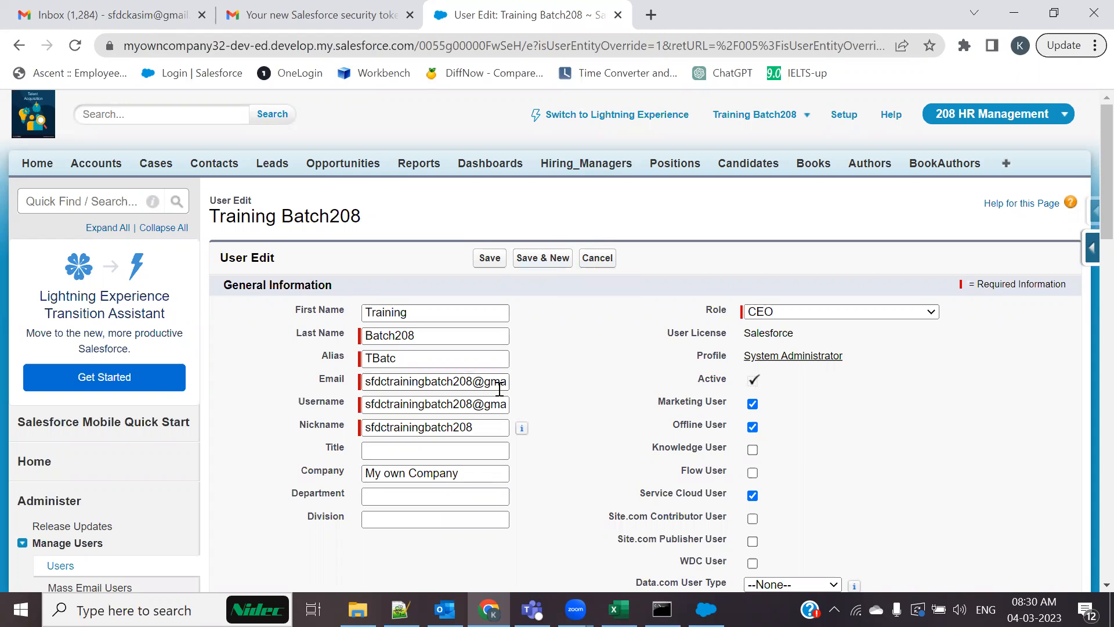
left_click(597, 257)
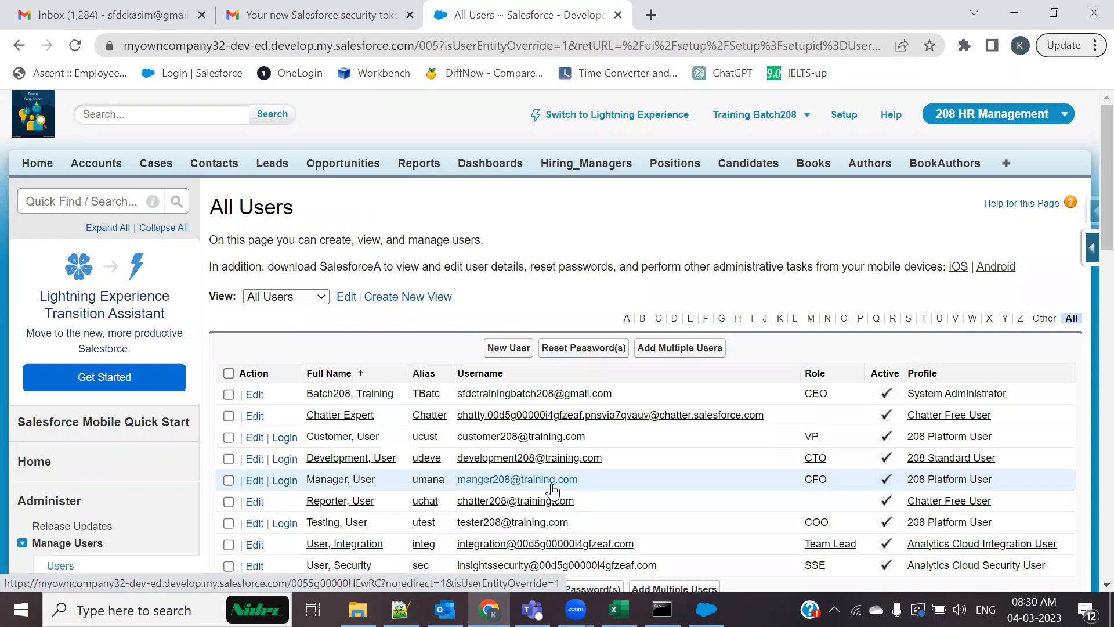
scroll(552, 492, "down", 3)
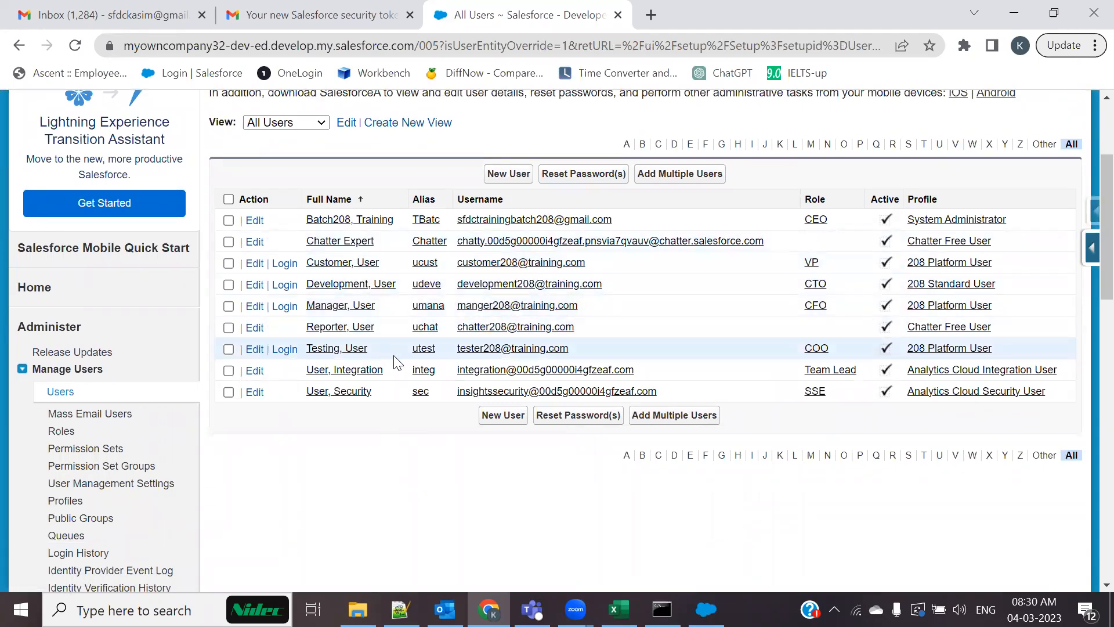
left_click(346, 285)
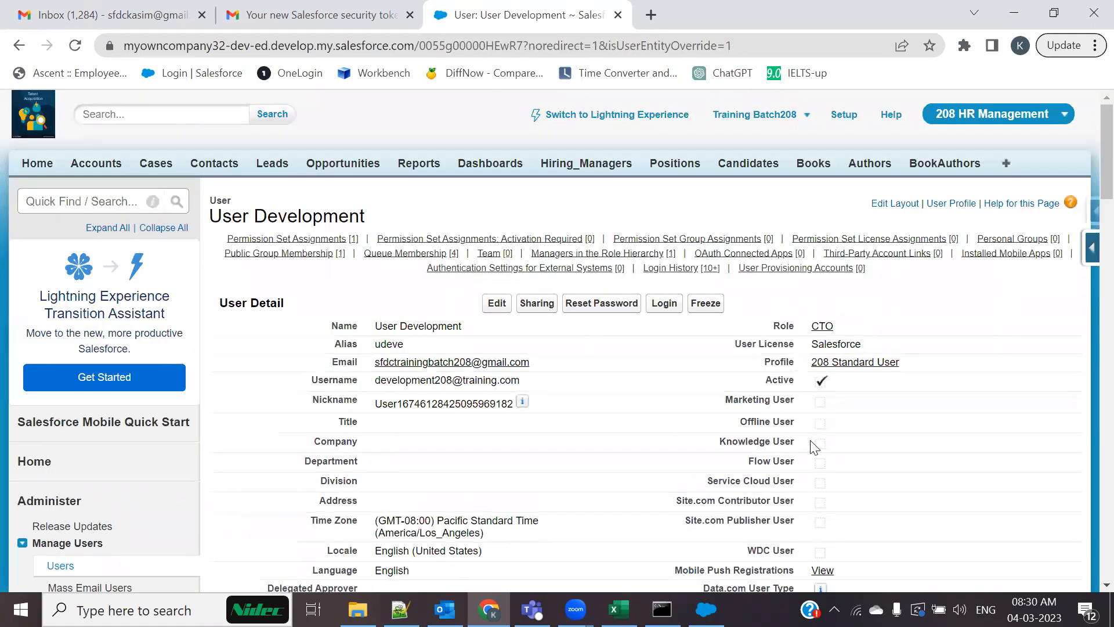
Change the development user's profile to My Sys Admin and save the record
left_click(493, 304)
left_click(841, 359)
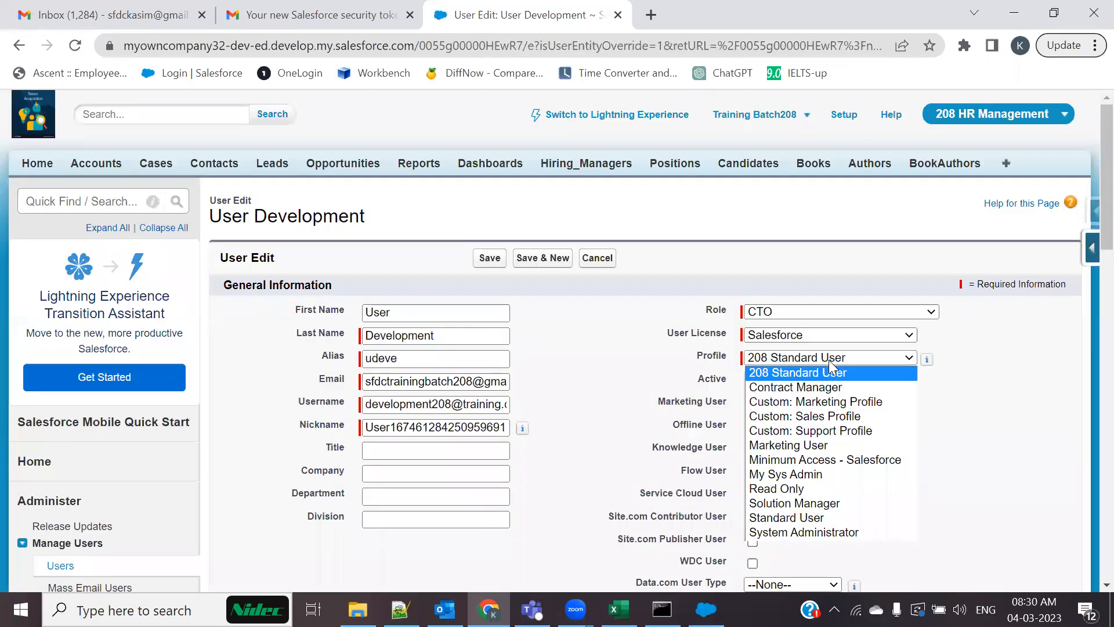
left_click(797, 532)
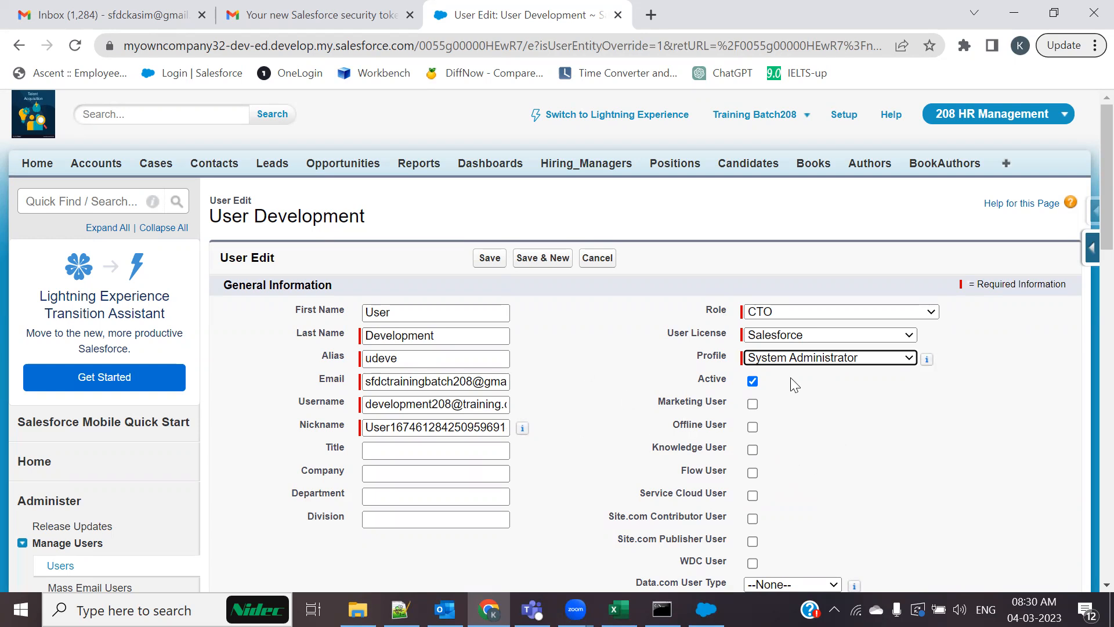
left_click(852, 360)
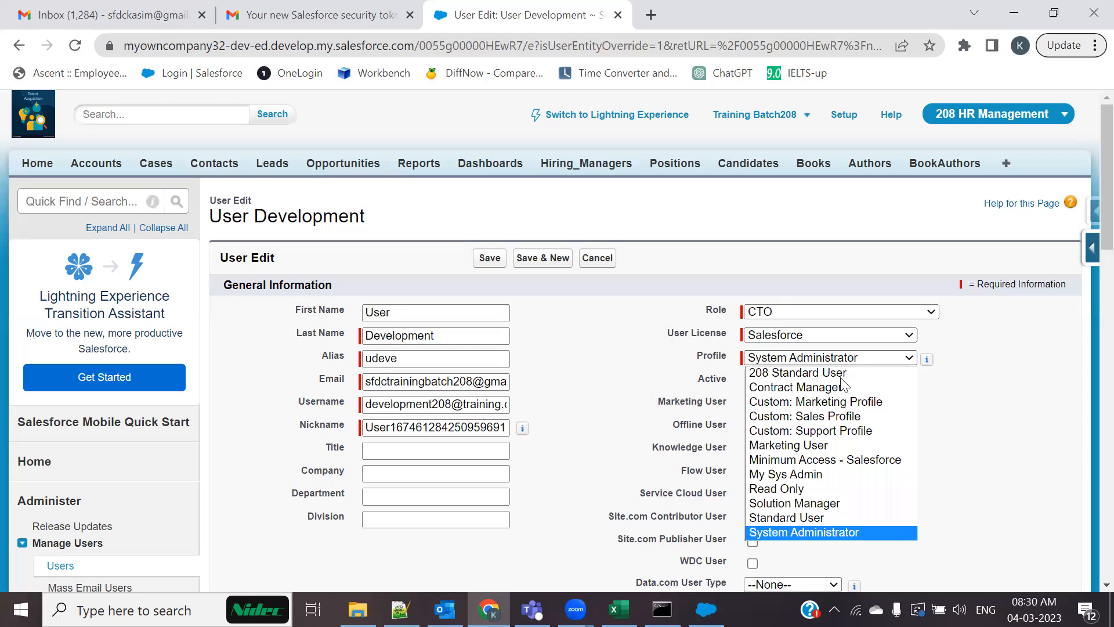
left_click(790, 474)
left_click(491, 259)
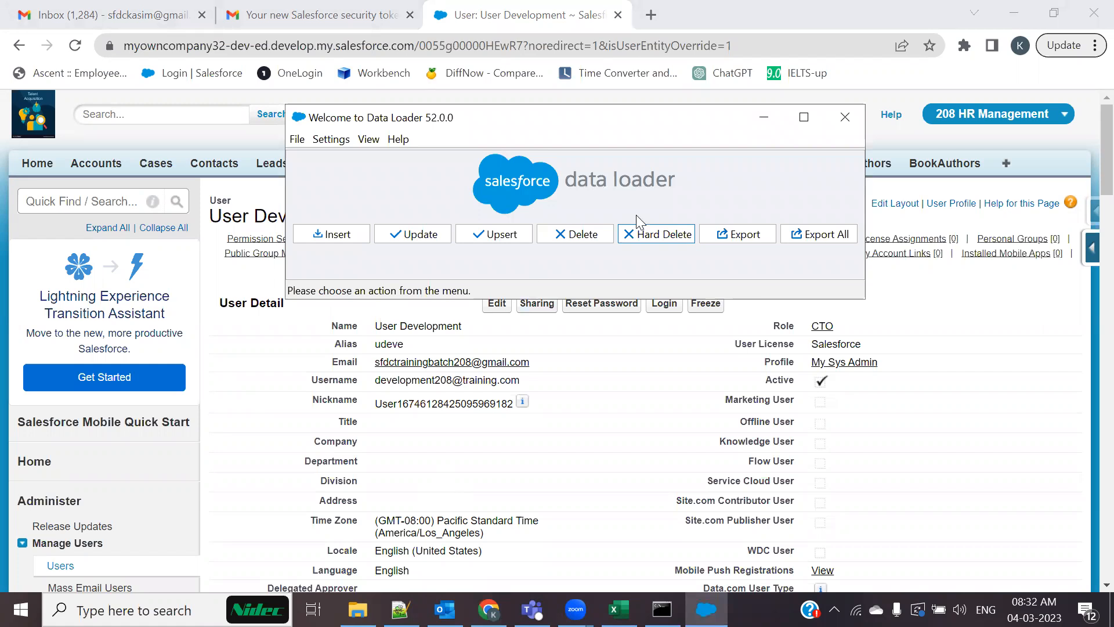
Close Data Loader and open a new browser tab, clearing a mistyped address
left_click(846, 117)
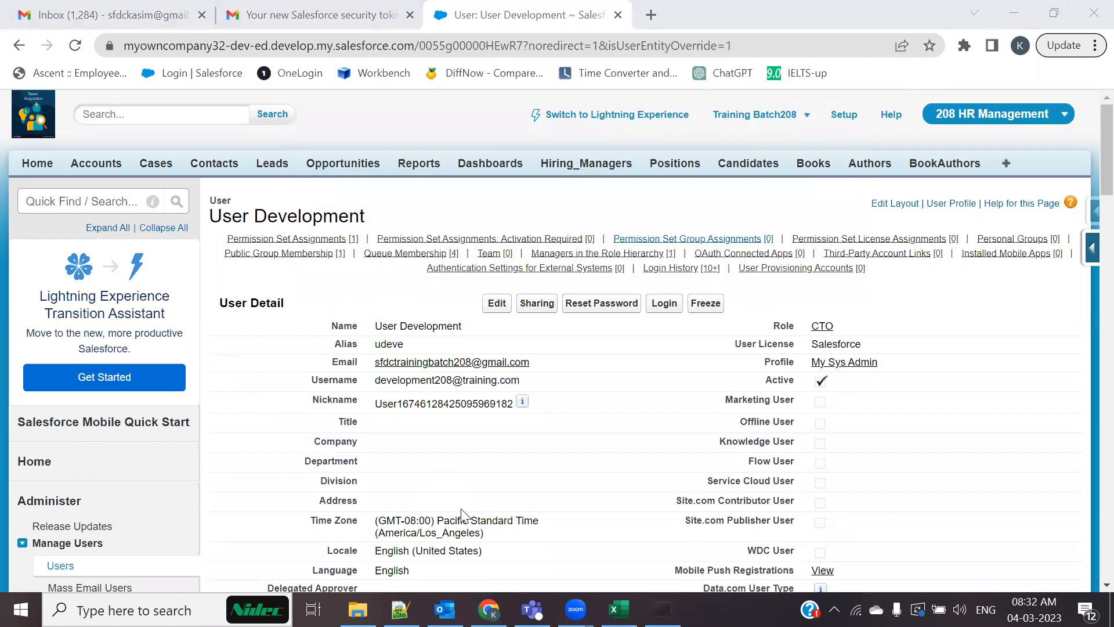
left_click(650, 16)
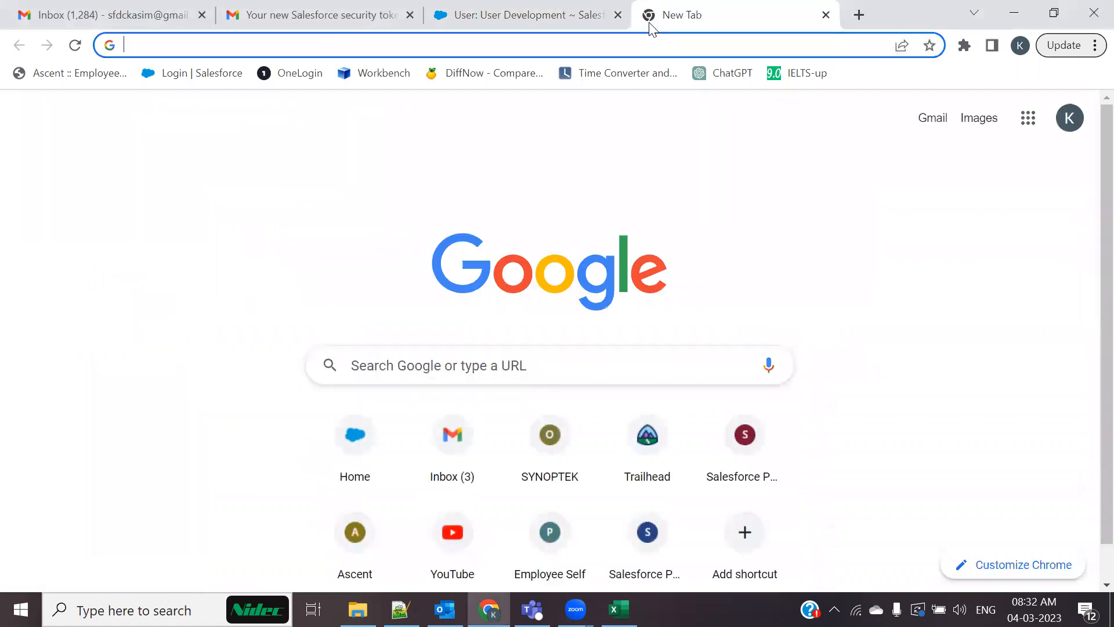
type("dATRA")
key("BackSpace")
key("BackSpace")
key("BackSpace")
key("BackSpace")
key("BackSpace")
Go to dataloader.io, open Login with Salesforce, and check the org's dev-ed domain
type("dataloader.io")
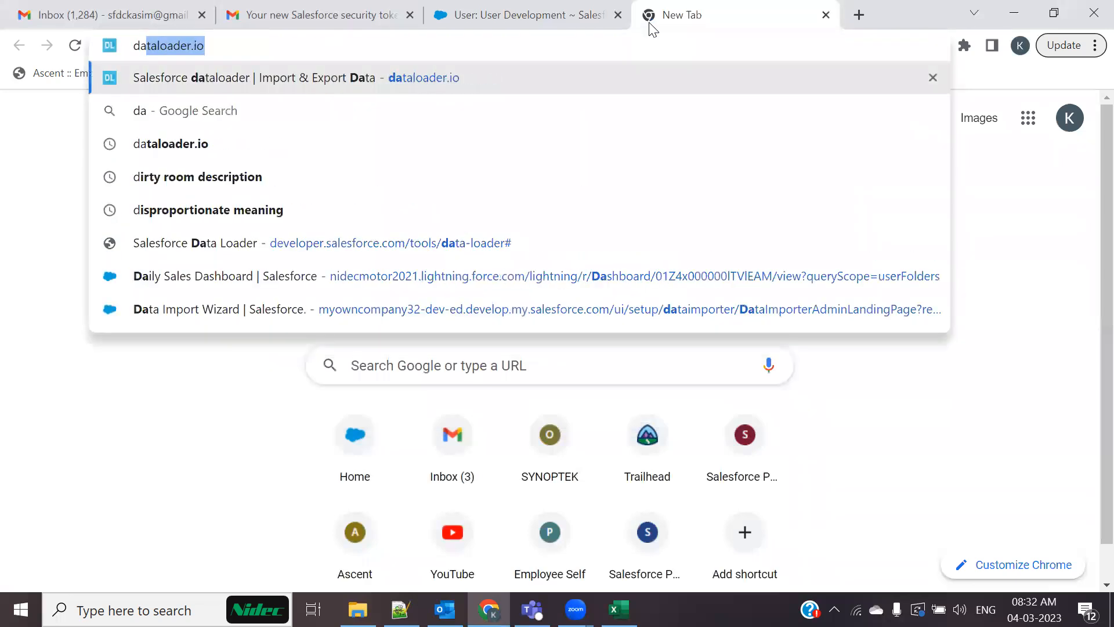
key("Return")
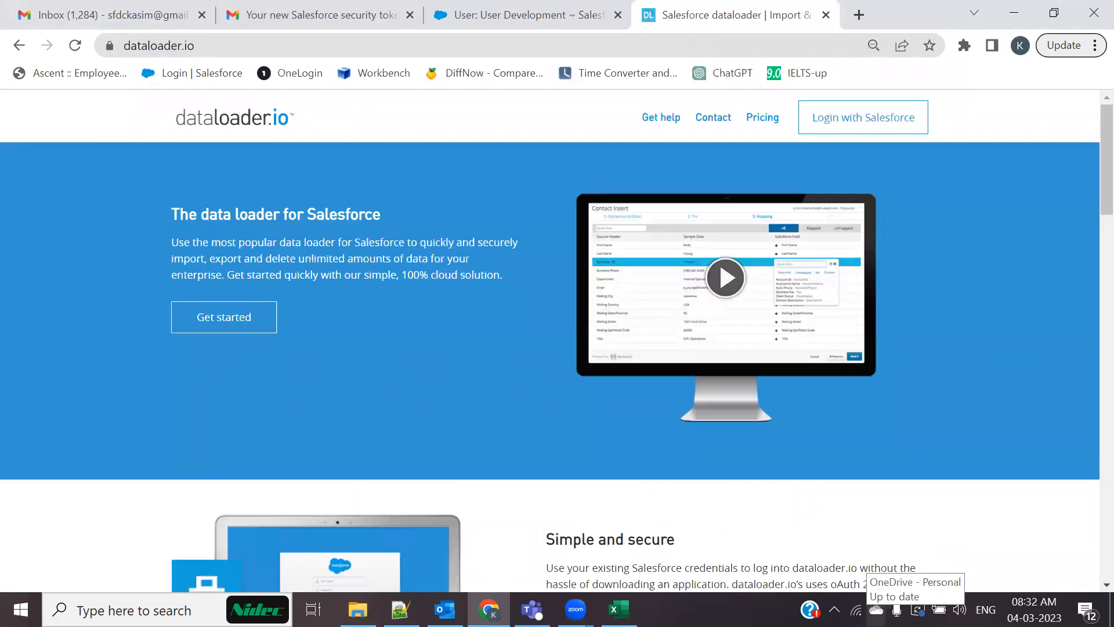
scroll(842, 383, "down", 4)
scroll(731, 401, "up", 4)
left_click(841, 114)
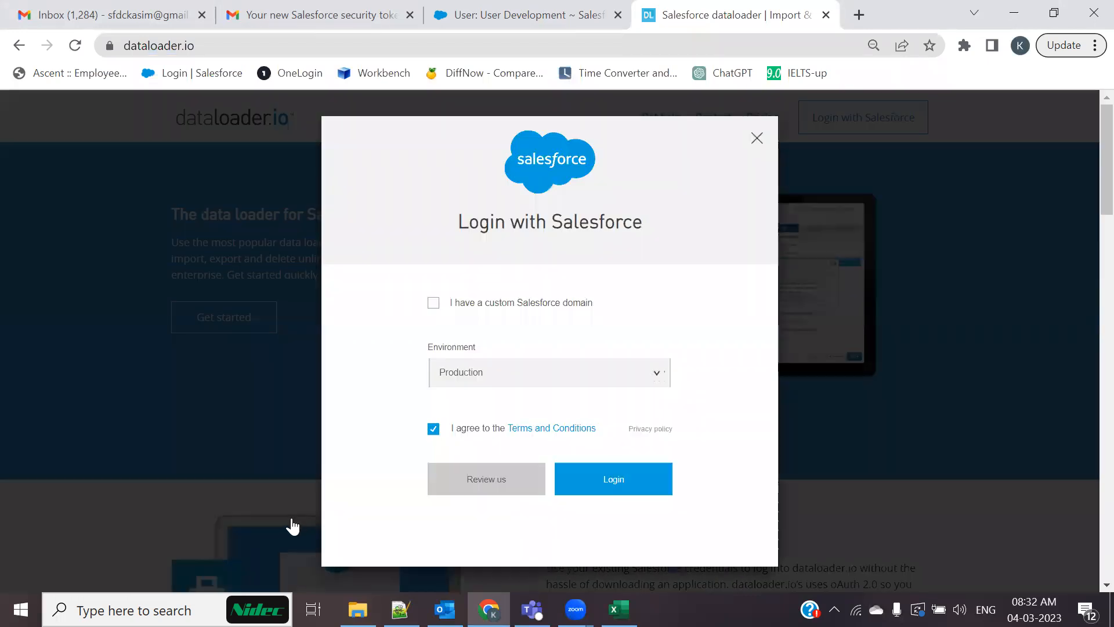
left_click(433, 302)
left_click(433, 302)
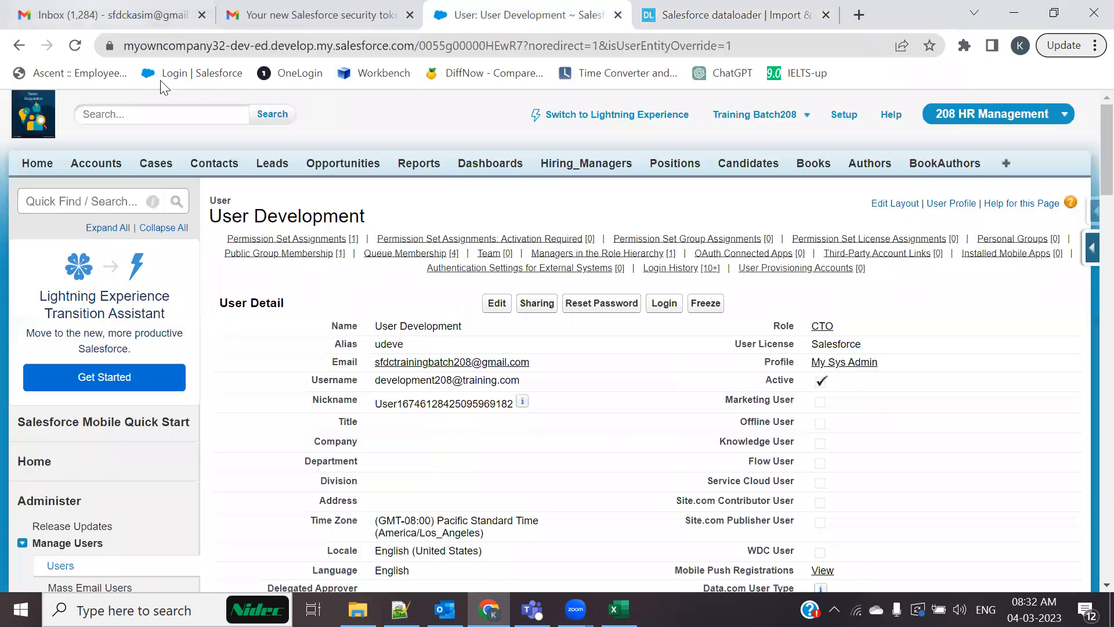
left_click(497, 13)
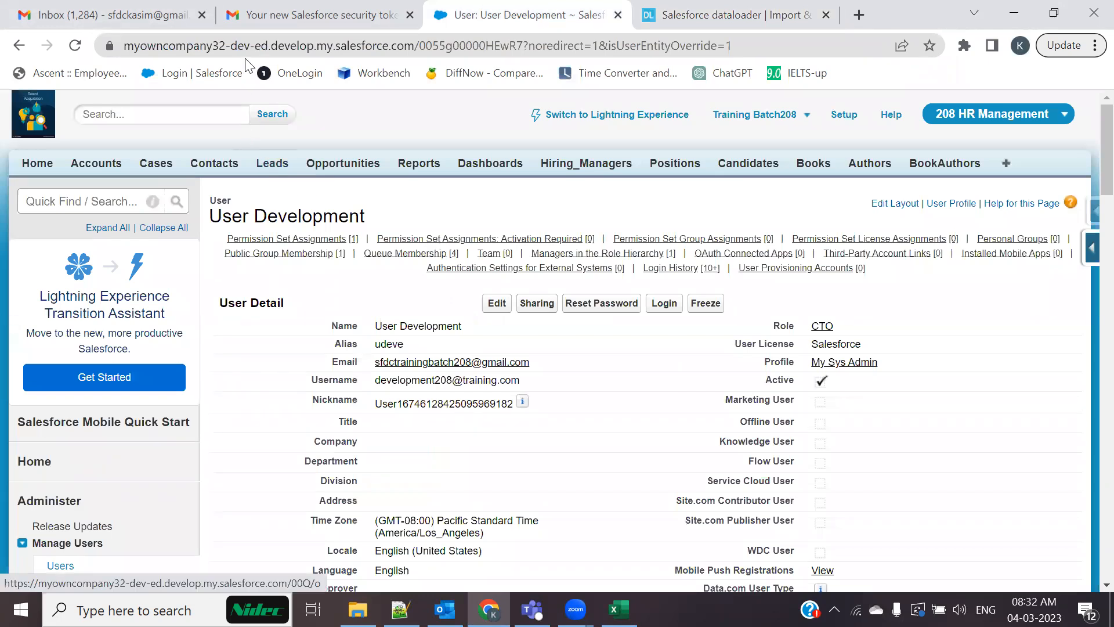
left_click_drag(232, 45, 318, 46)
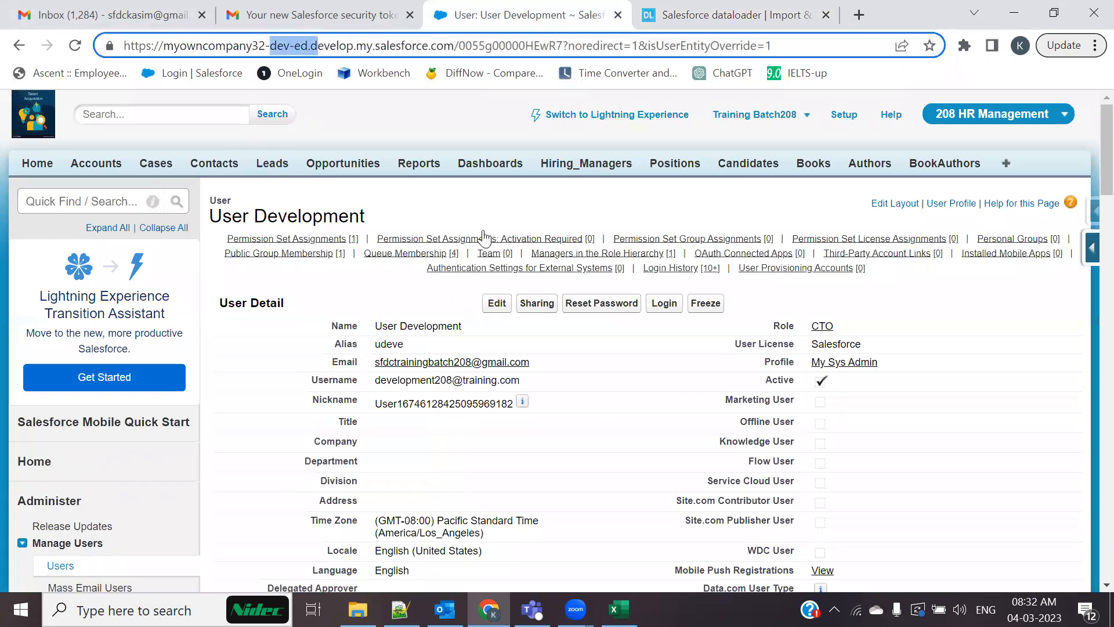
left_click(709, 11)
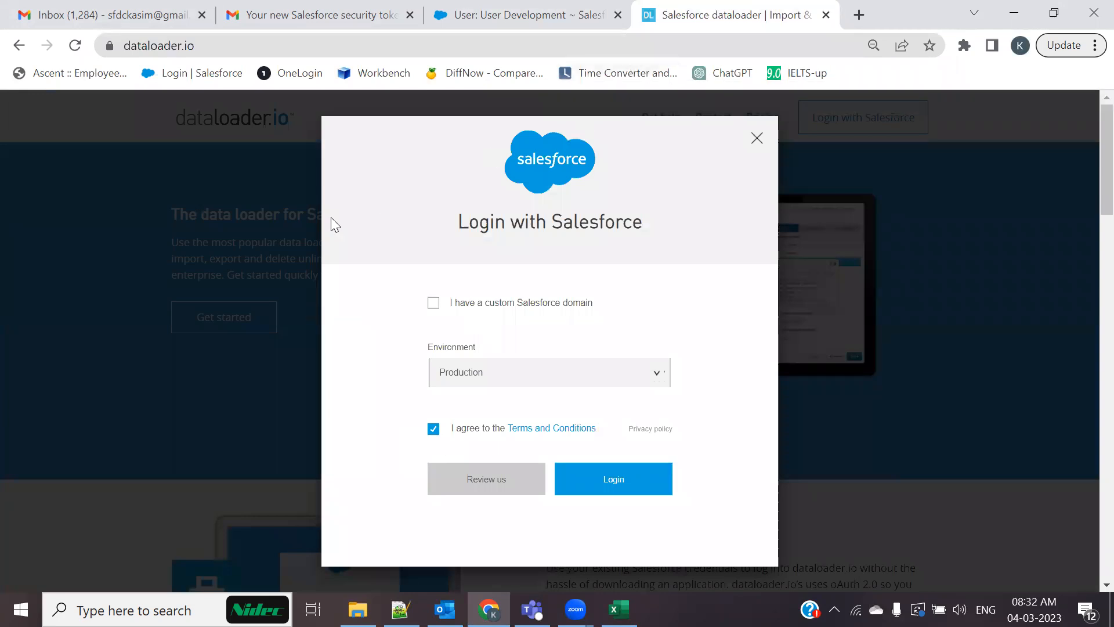
Load test.salesforce.com in a separate tab, close it, and review the login environment options
left_click(859, 14)
type("tes")
key("Return")
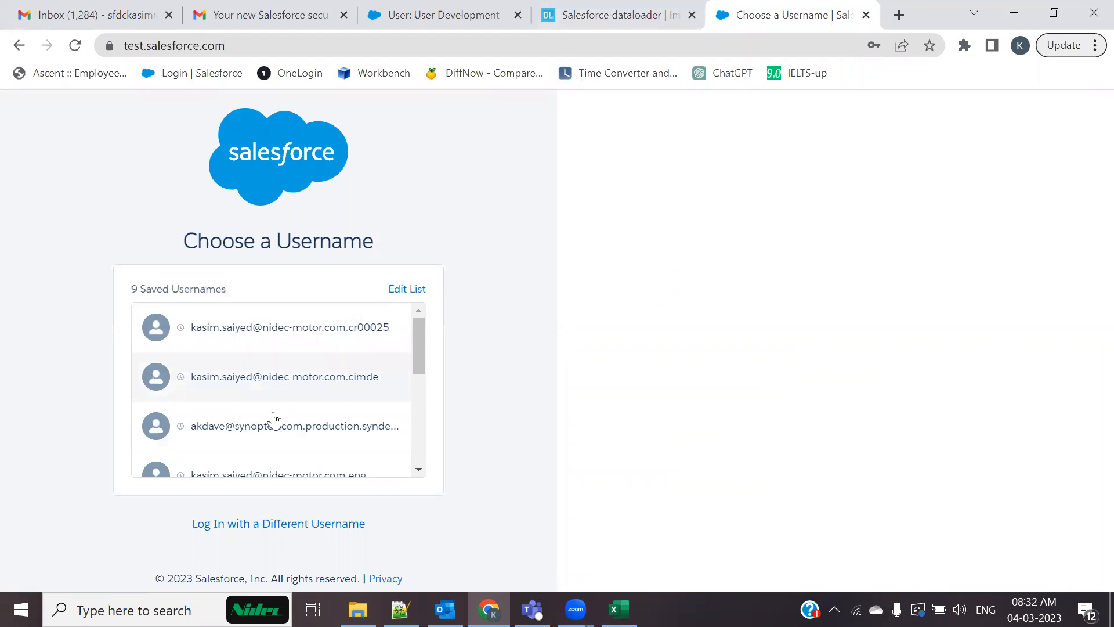
left_click(610, 14)
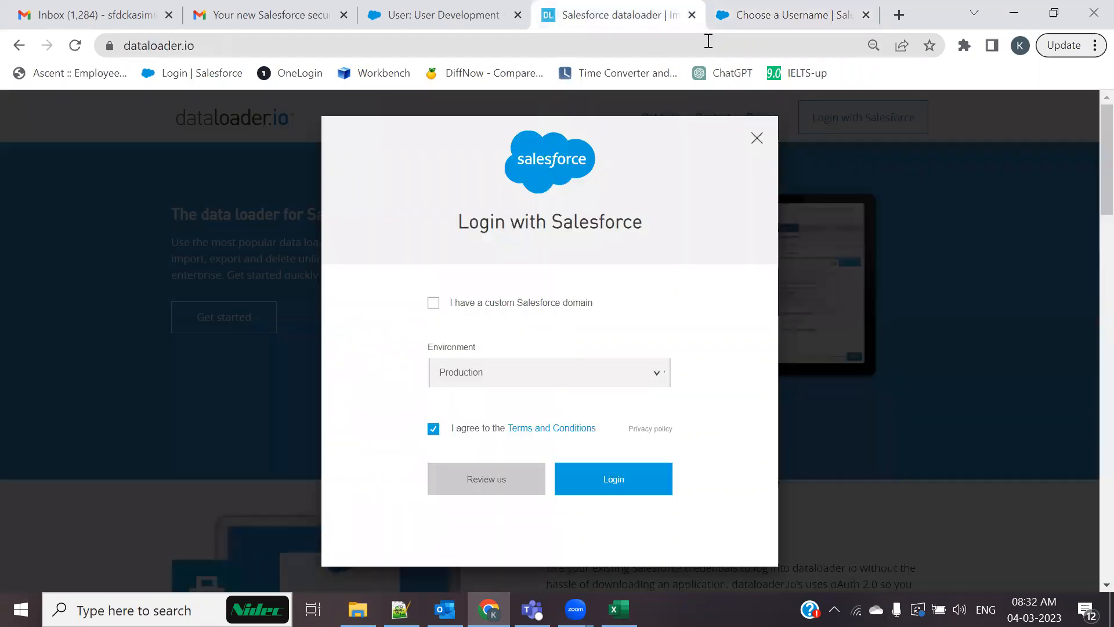
left_click(866, 15)
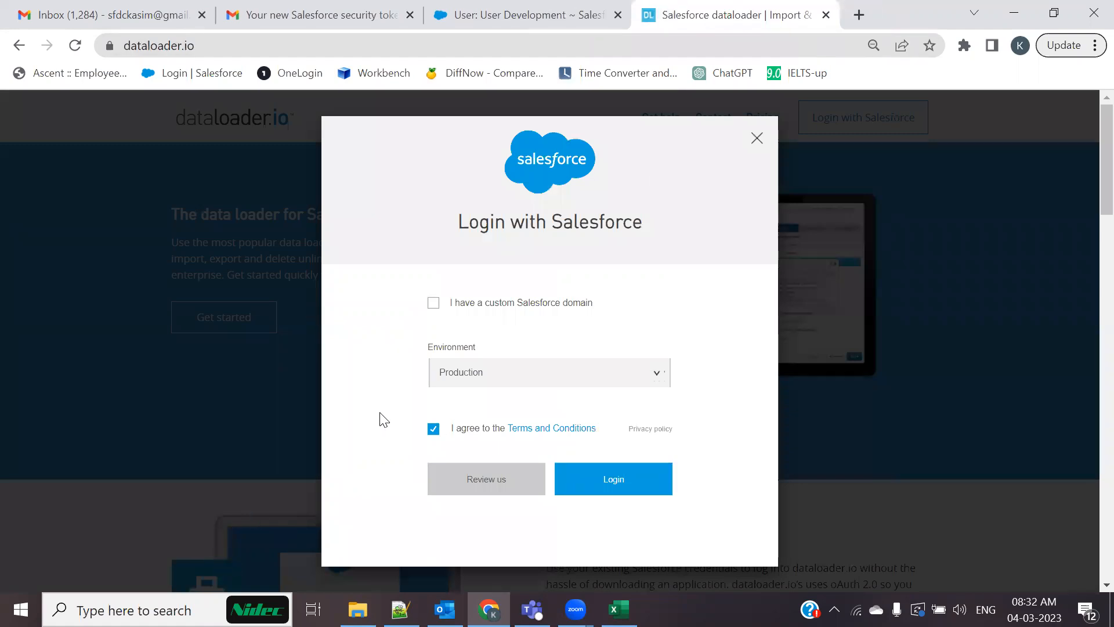
left_click(536, 382)
Log in with the first saved Salesforce username and play the Dataloader Export demo video
left_click(584, 475)
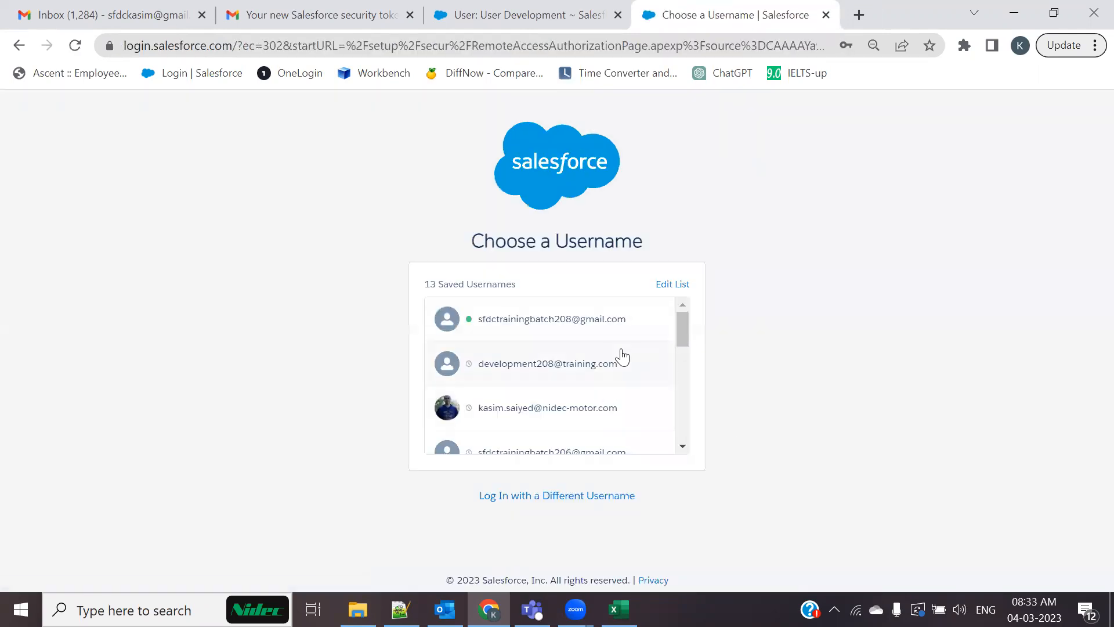
left_click(569, 330)
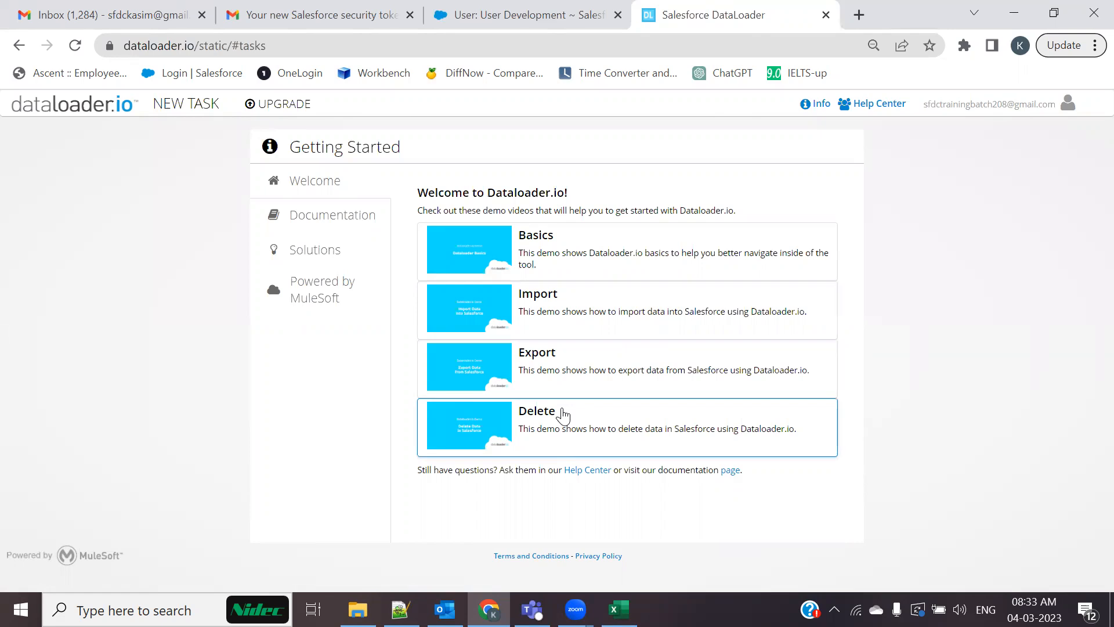
left_click(544, 371)
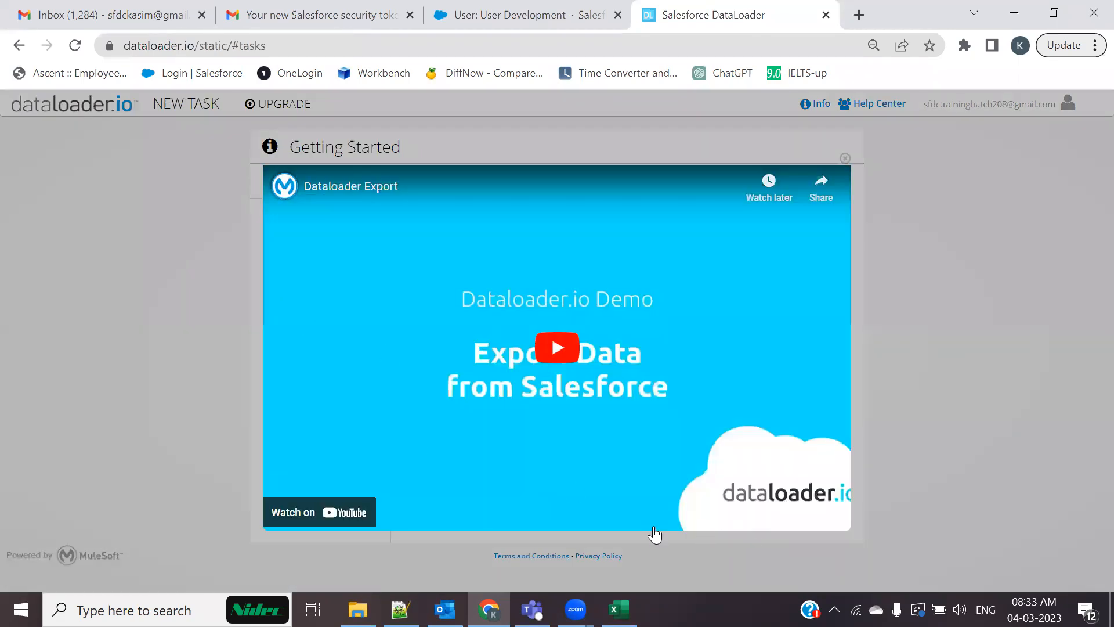
Close the demo video and start an IMPORT task from the NEW TASK menu
left_click(168, 280)
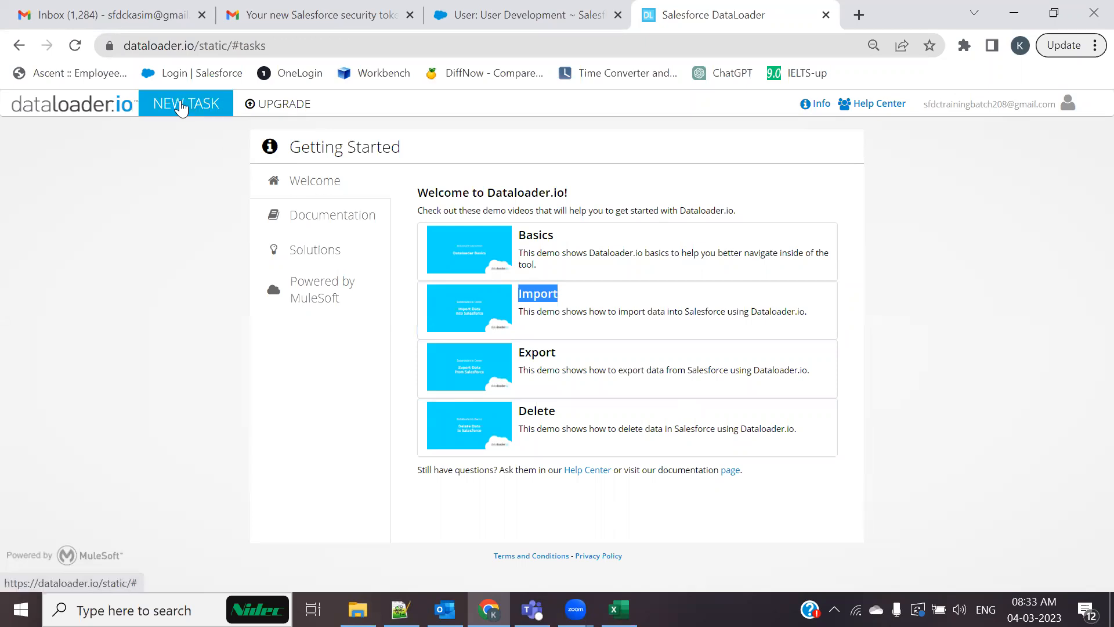
left_click(182, 107)
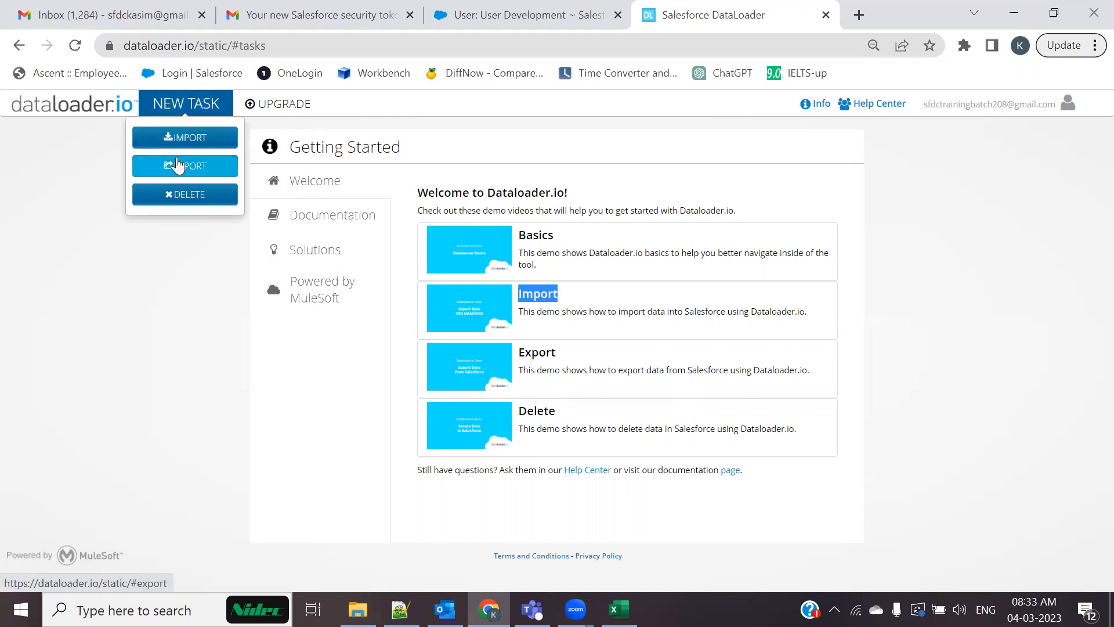
left_click(197, 141)
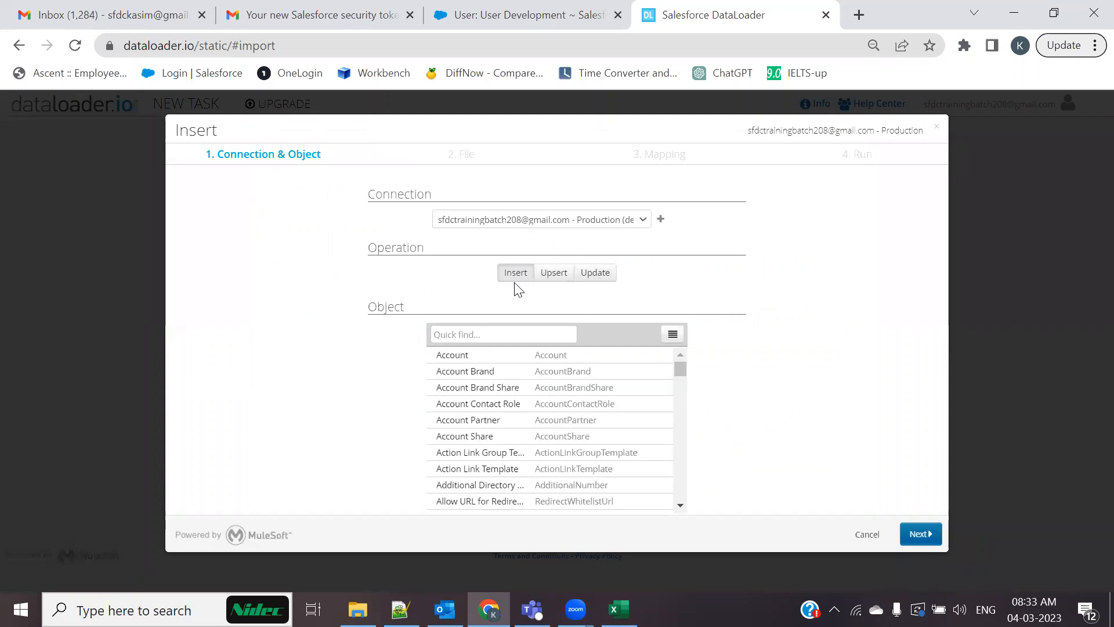
Choose Account as the insert object and upload Web To Lead\Account_Insert.csv
left_click(561, 358)
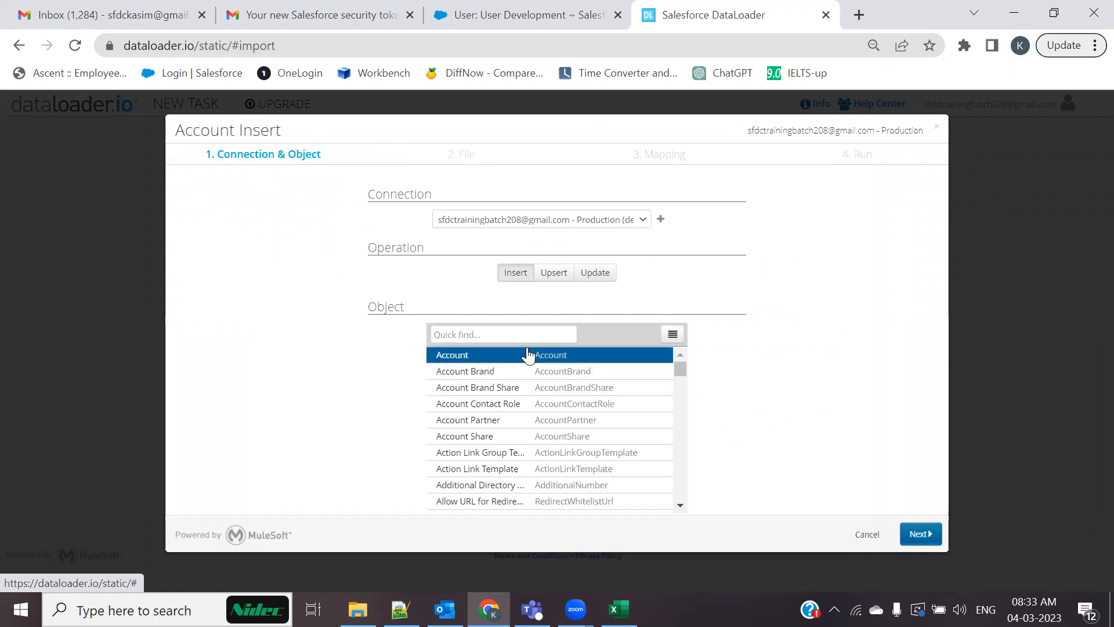
left_click(921, 534)
left_click(617, 262)
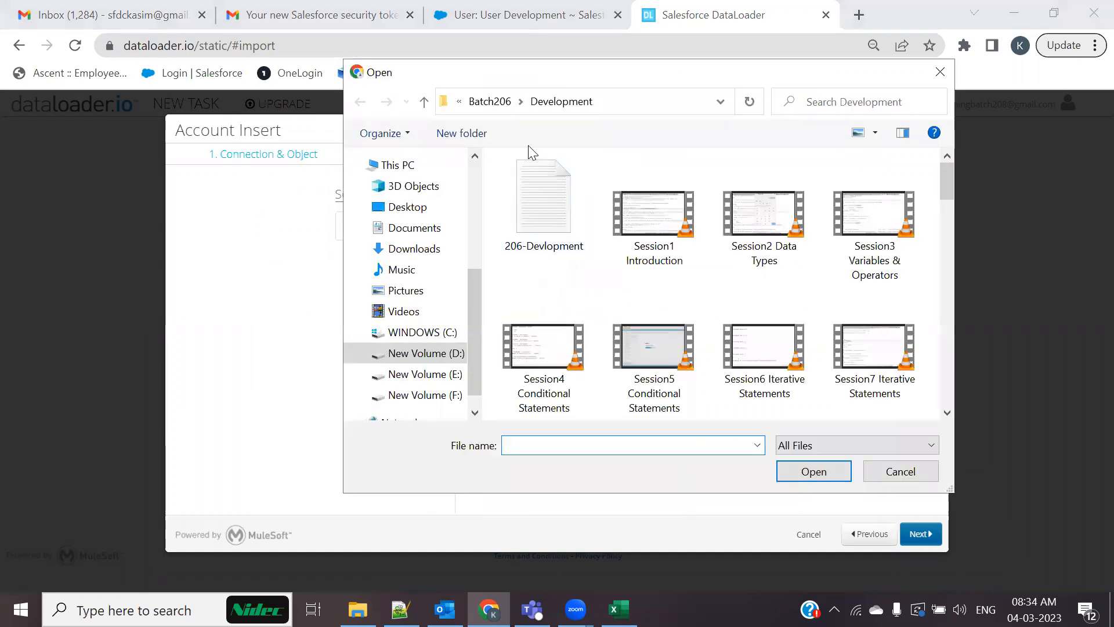
left_click(458, 101)
left_click(499, 126)
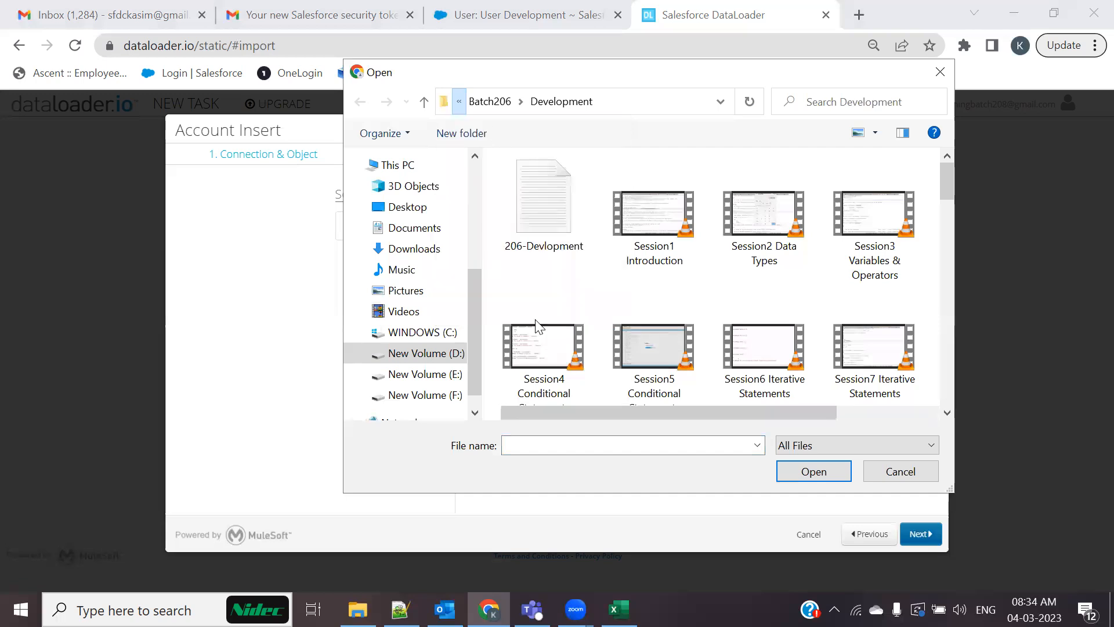
double_click(543, 318)
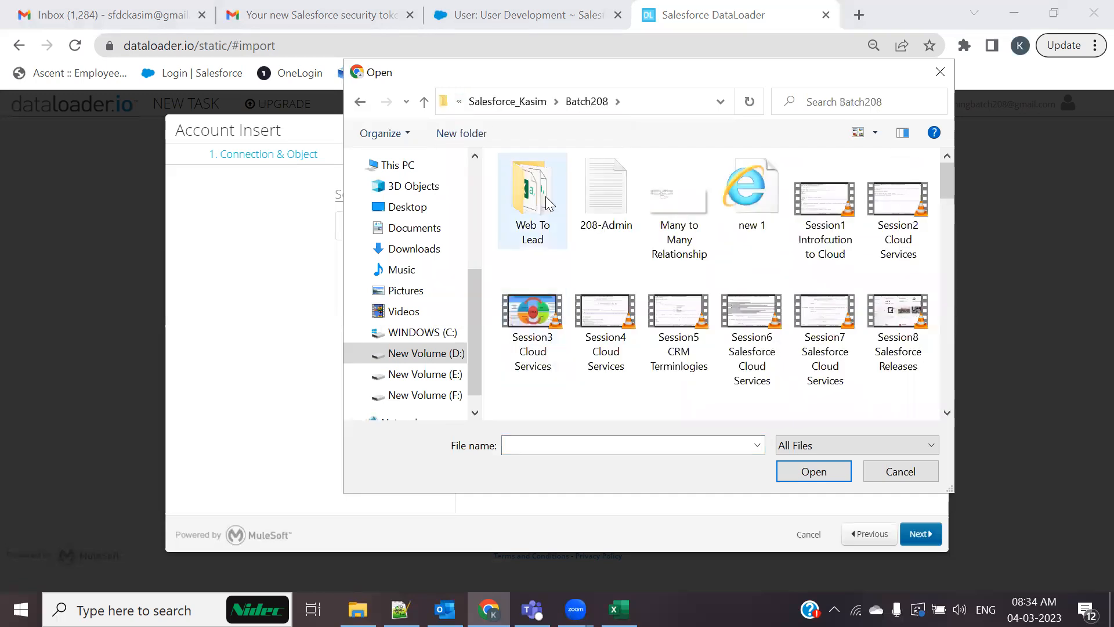
double_click(534, 197)
left_click(578, 185)
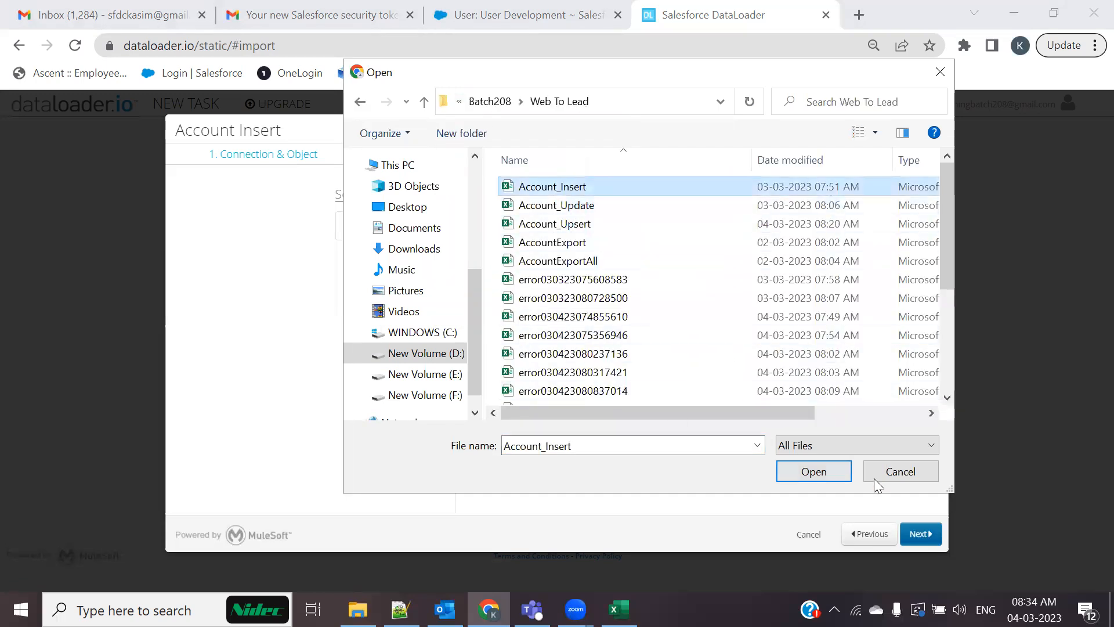
left_click(815, 471)
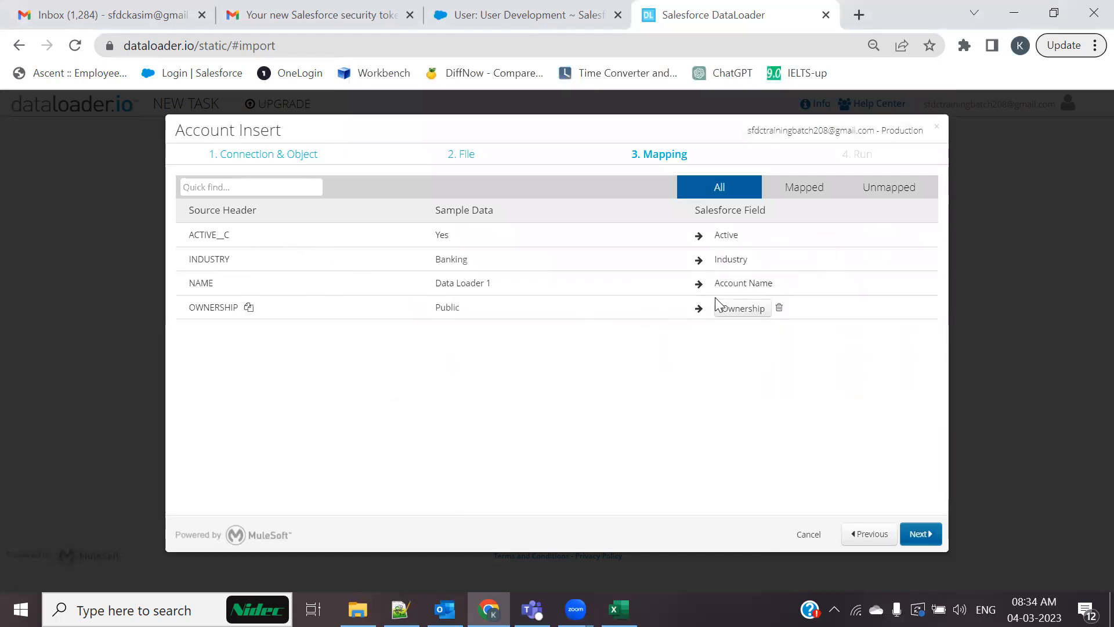
Accept the mapping, review the 50-row Account insert on Batch API, and save and run
left_click(926, 532)
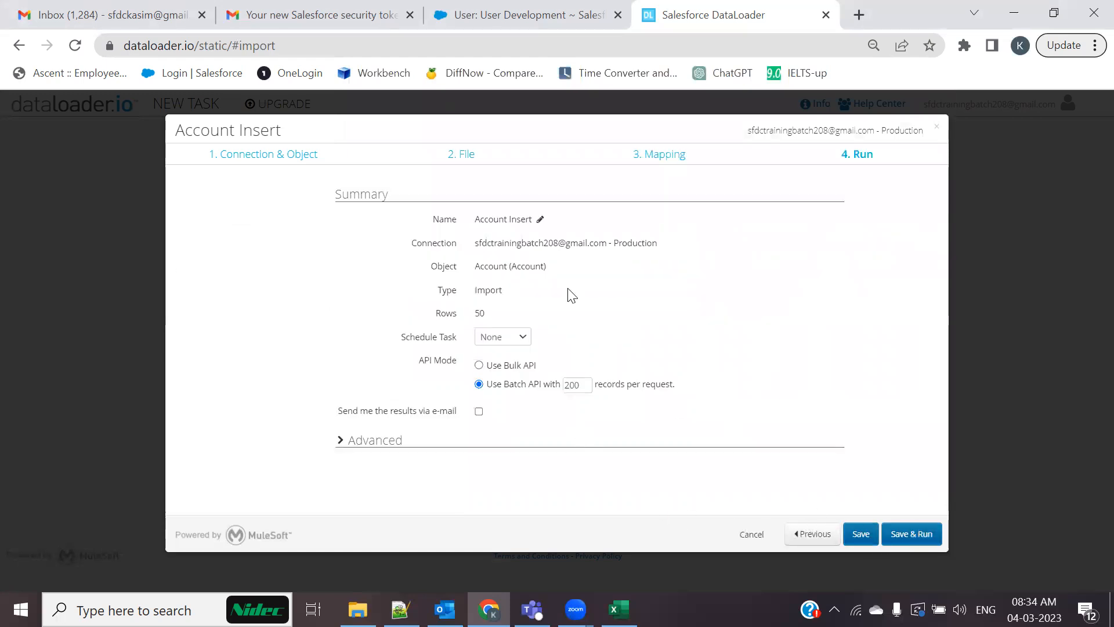
left_click_drag(488, 265, 622, 294)
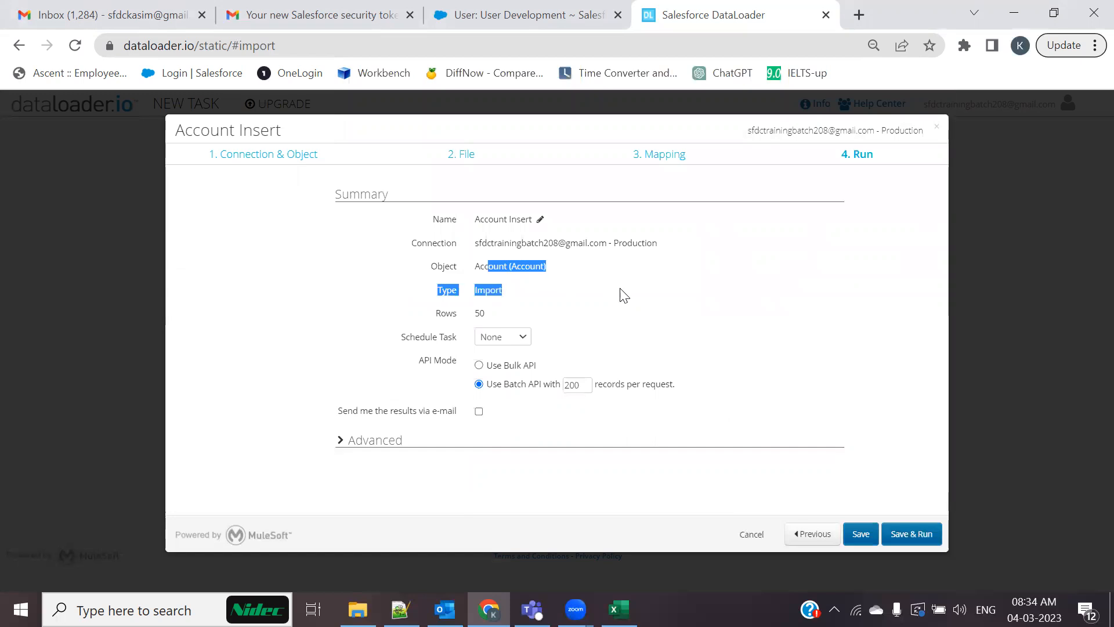
left_click(634, 331)
left_click_drag(477, 266, 576, 268)
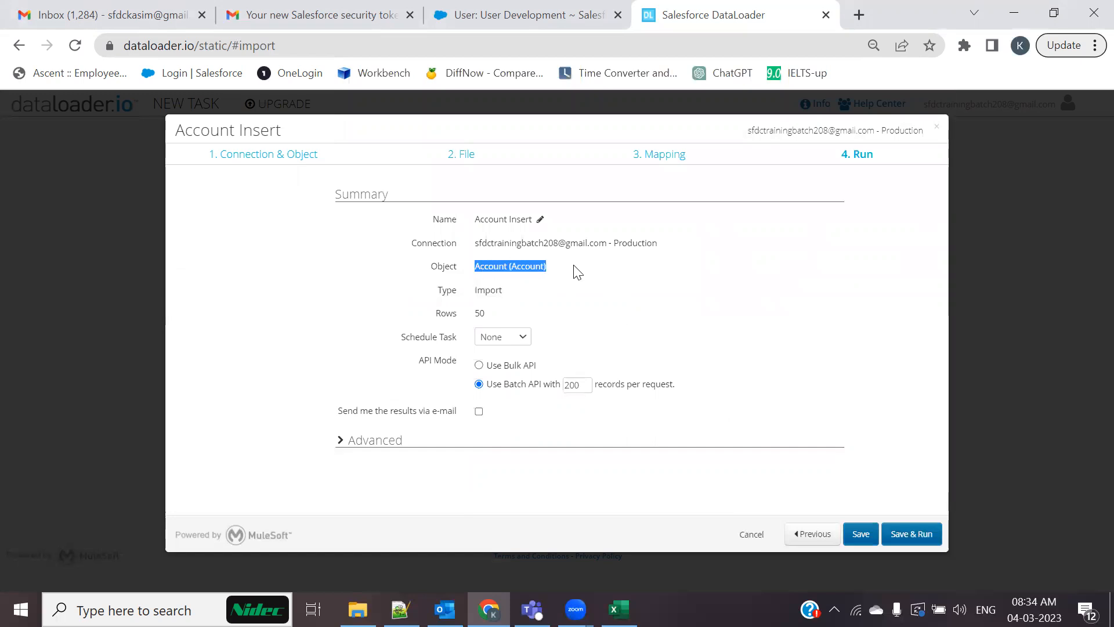
left_click_drag(511, 290, 473, 290)
left_click_drag(528, 321, 440, 319)
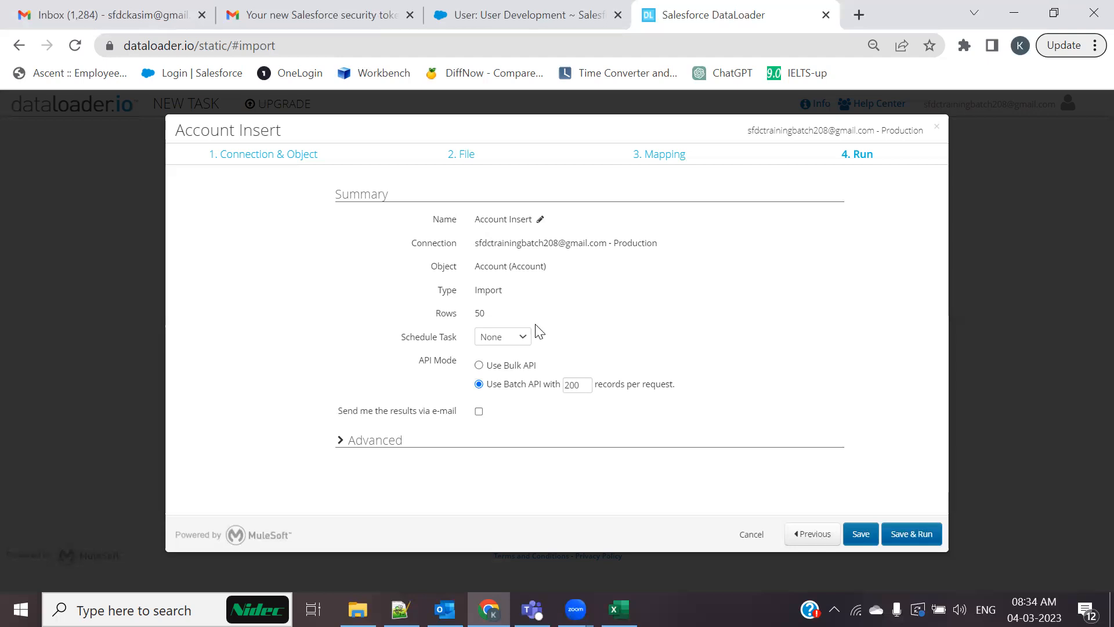
left_click(495, 365)
left_click(480, 384)
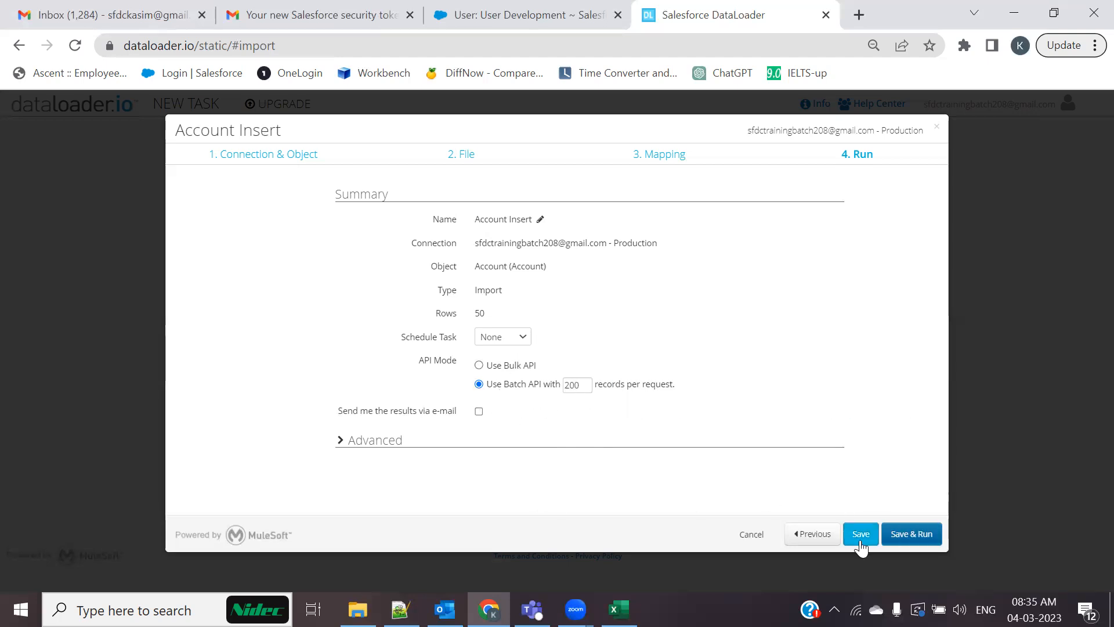
left_click(918, 540)
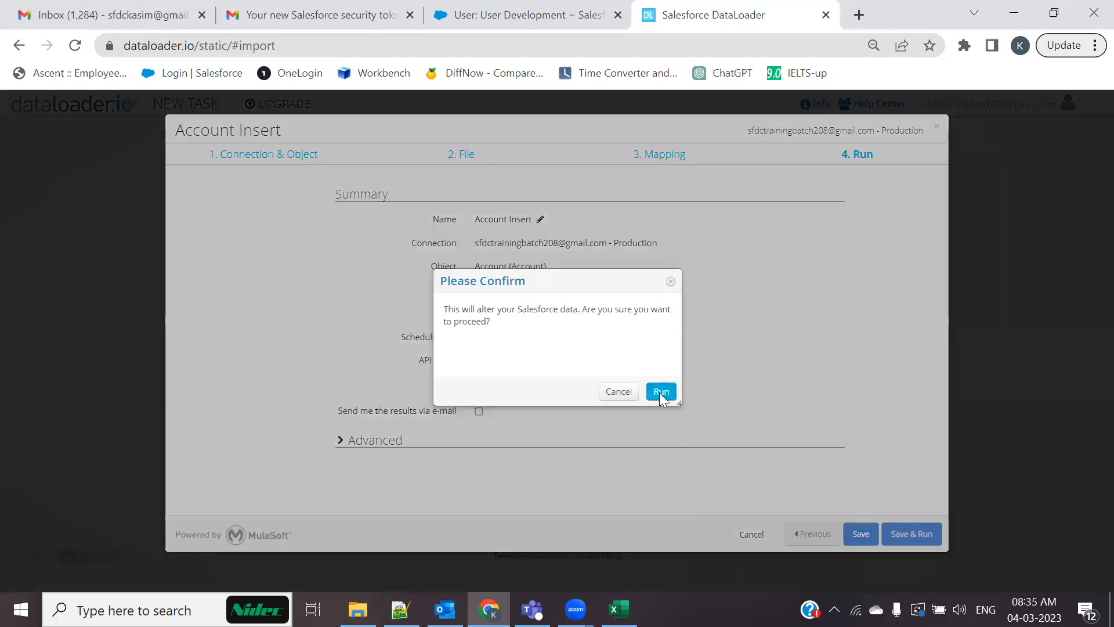
Confirm running the Account Insert import, then return to the Salesforce accounts page
left_click(660, 392)
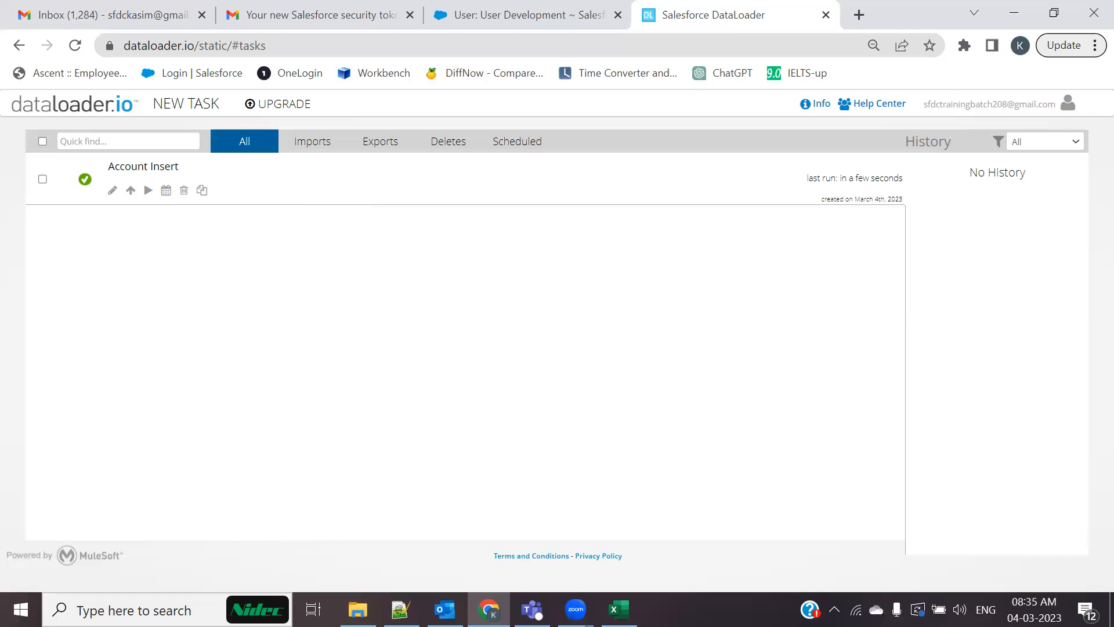
key("alt+Tab")
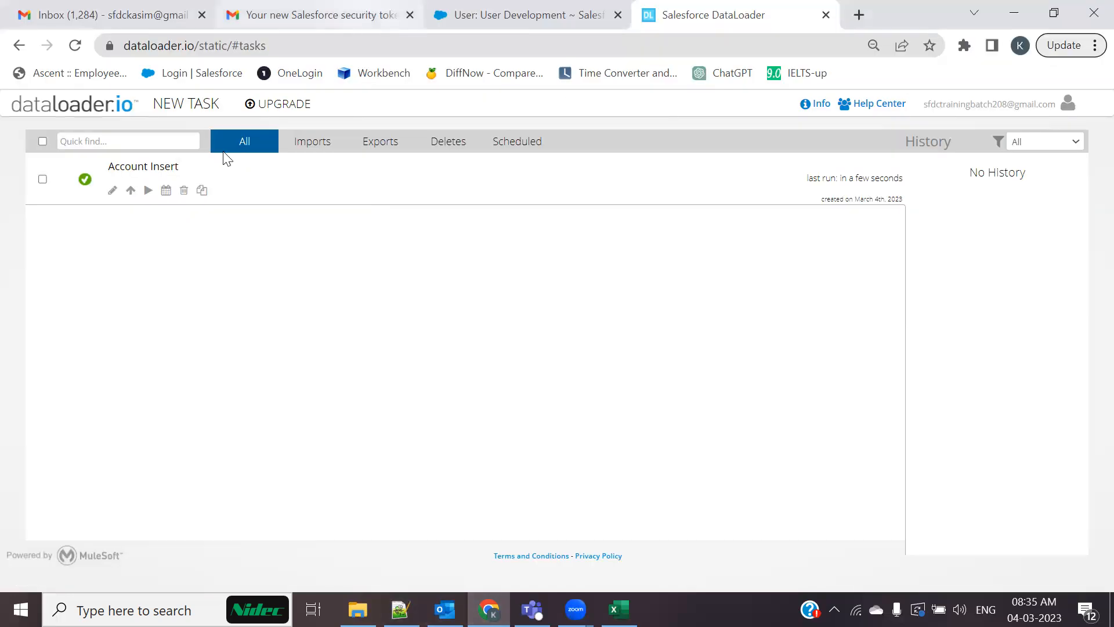
key("ctrl+shift+Tab")
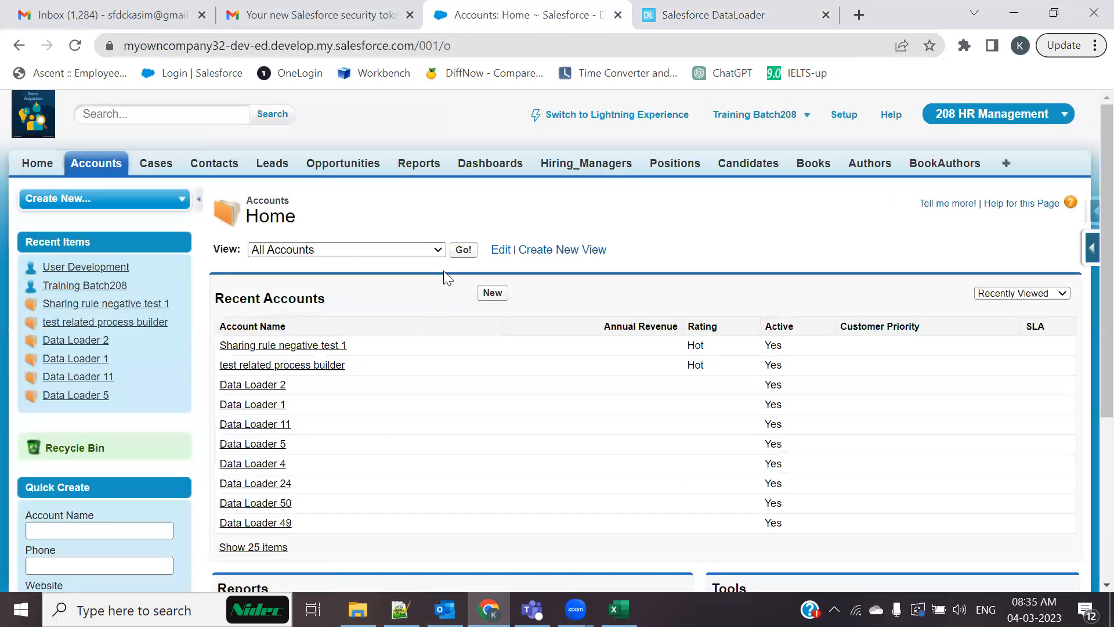
Load the All Accounts view and scroll through the 133 records to find the Data Loader accounts
left_click(464, 250)
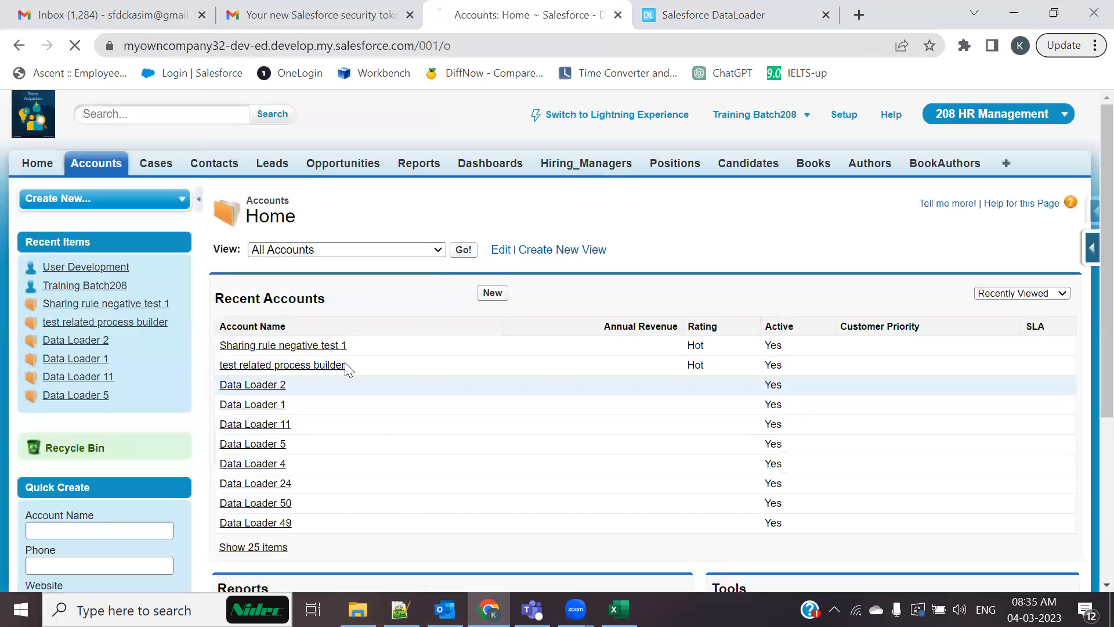
scroll(347, 360, "down", 10)
scroll(347, 360, "up", 2)
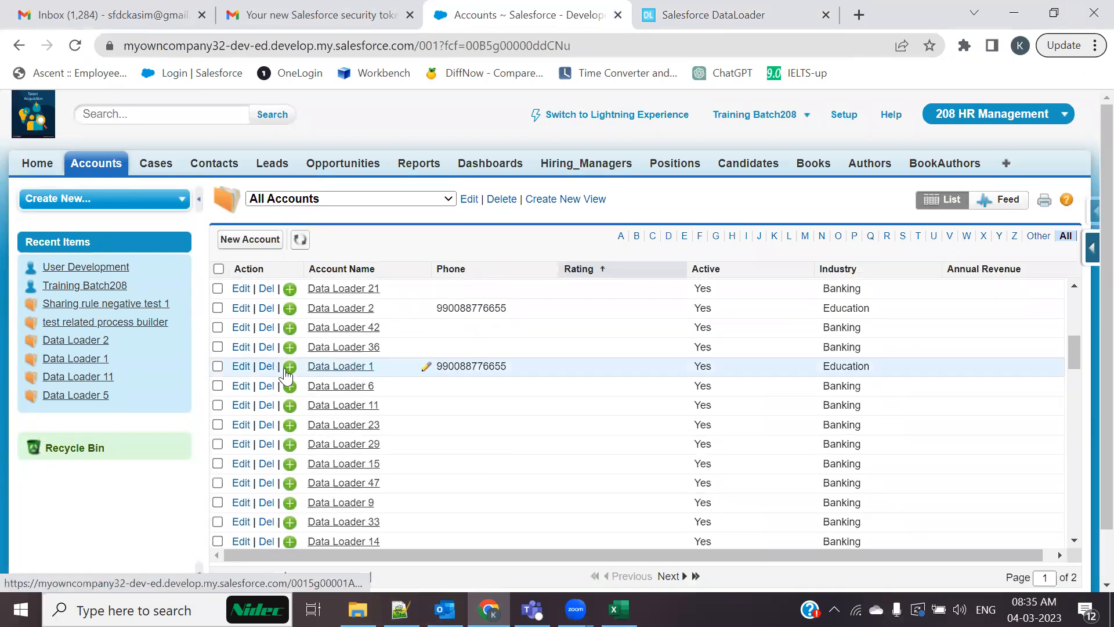
scroll(1003, 450, "down", 10)
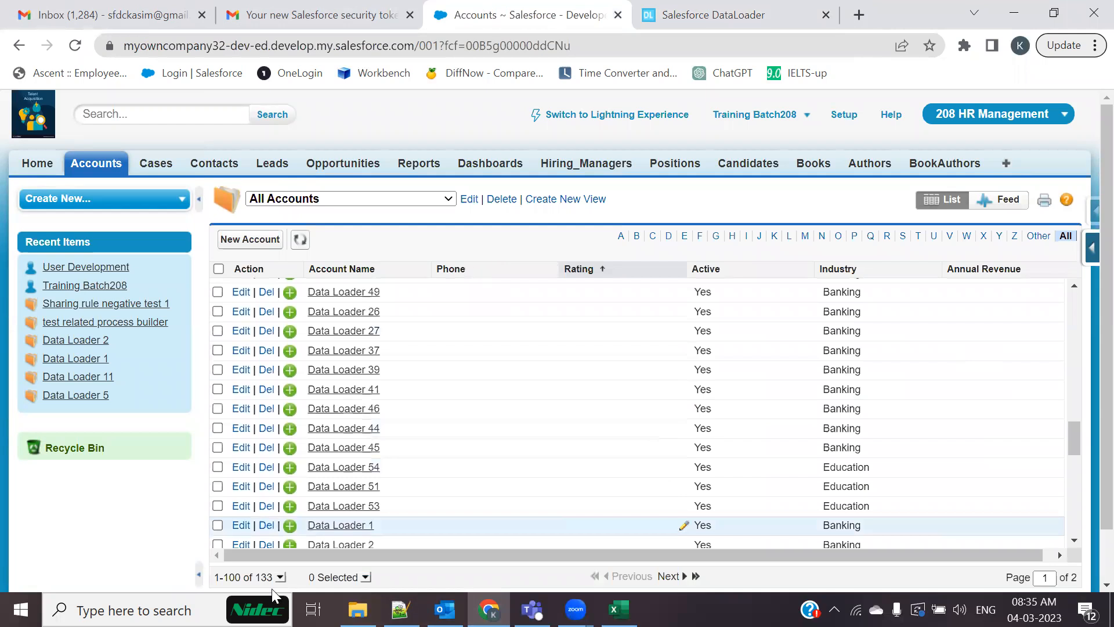
Glance at the Account_Upsert workbook and switch back to the dataloader.io task list
left_click(618, 609)
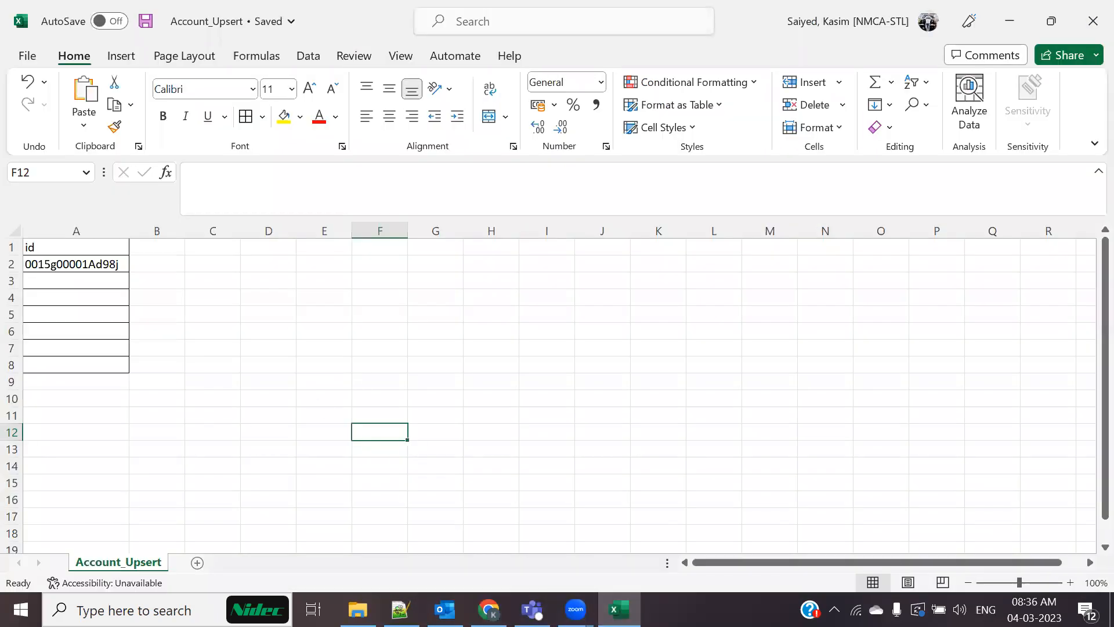
left_click(489, 610)
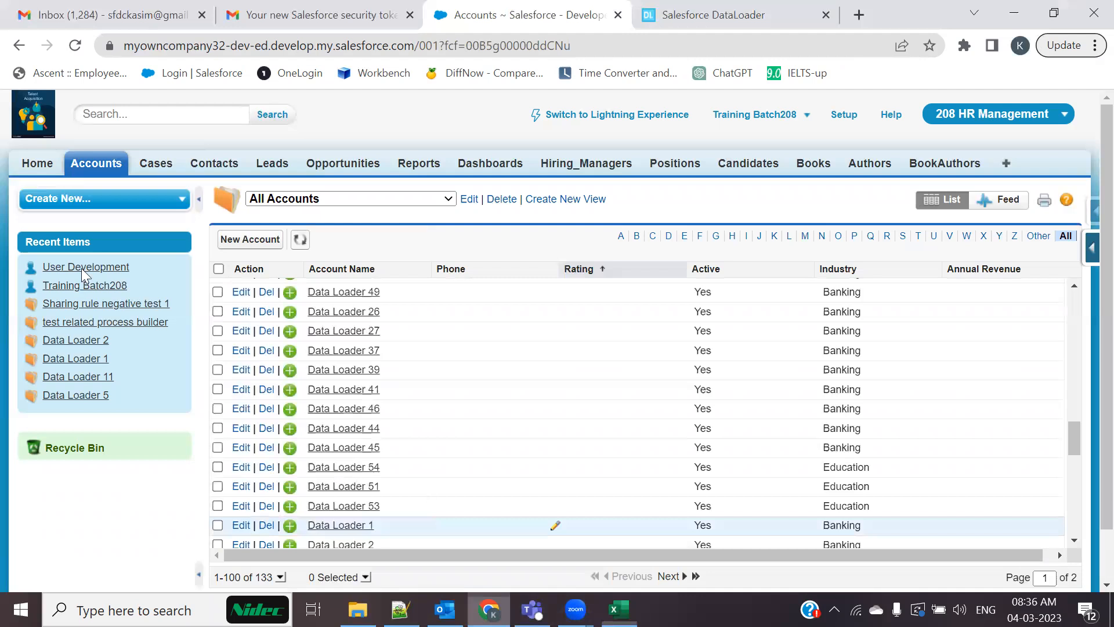
key("ctrl+Tab")
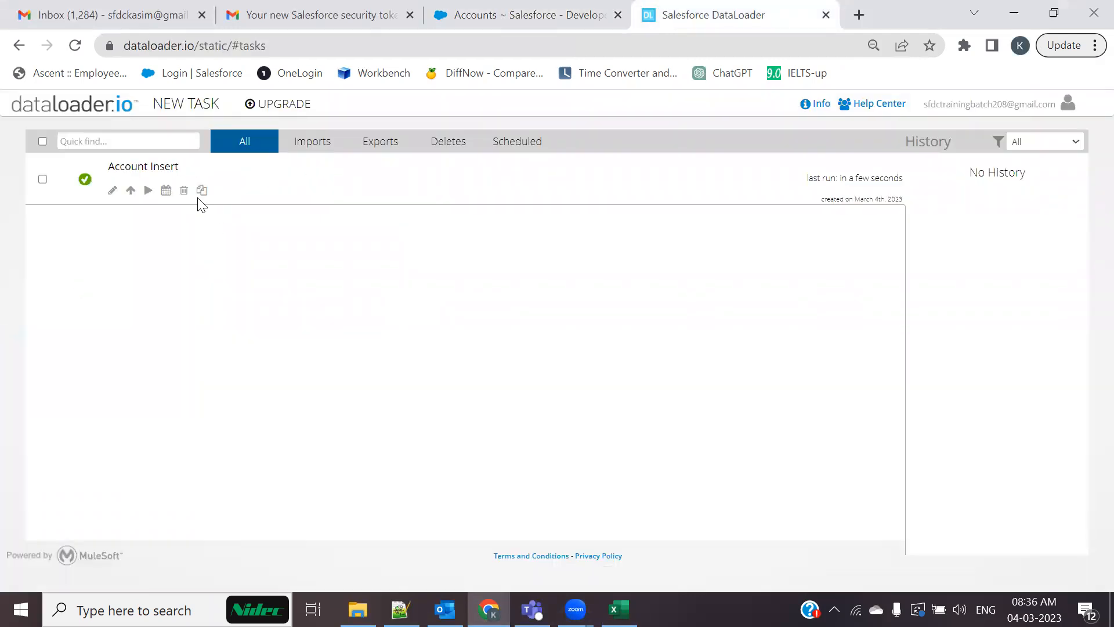
left_click(620, 609)
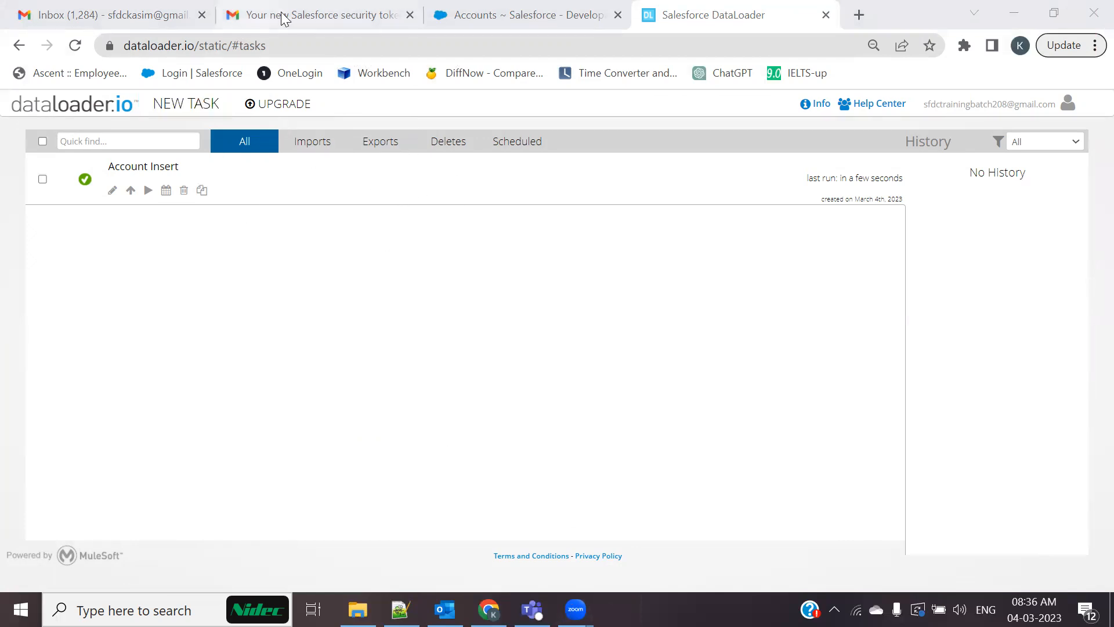
left_click(279, 47)
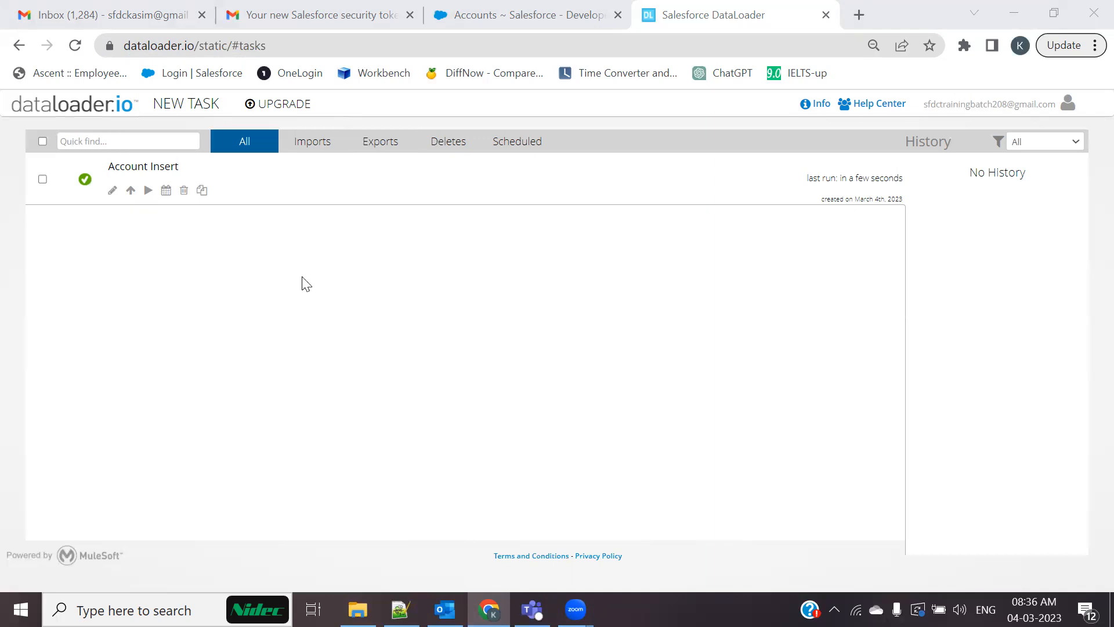
Close the dataloader.io page and check the Salesforce Inspector panel and browser extensions list
left_click(128, 47)
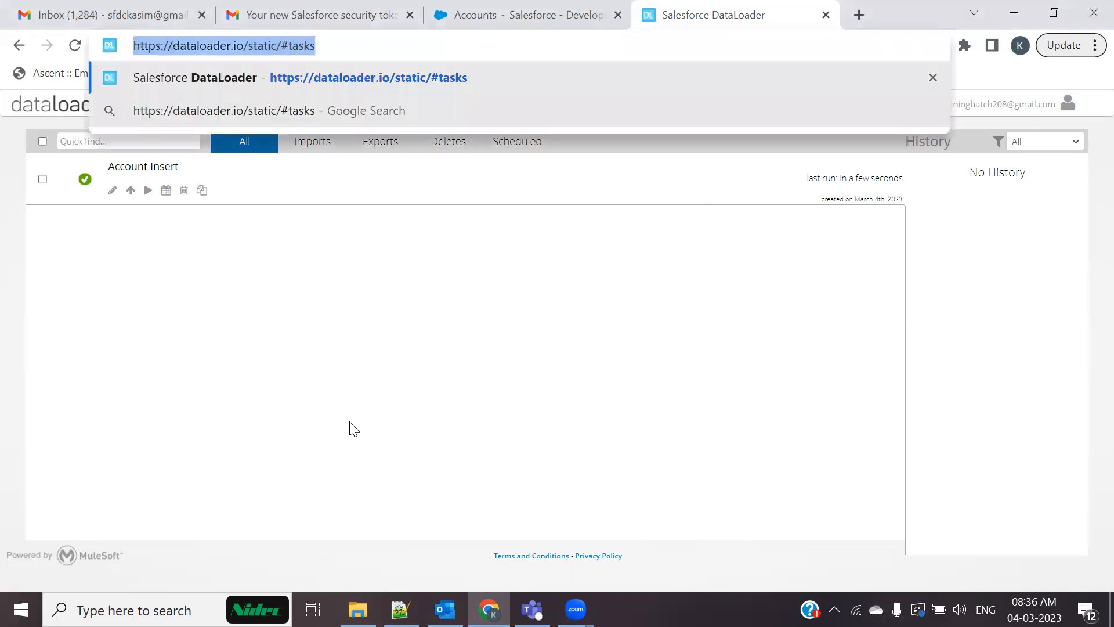
left_click(825, 15)
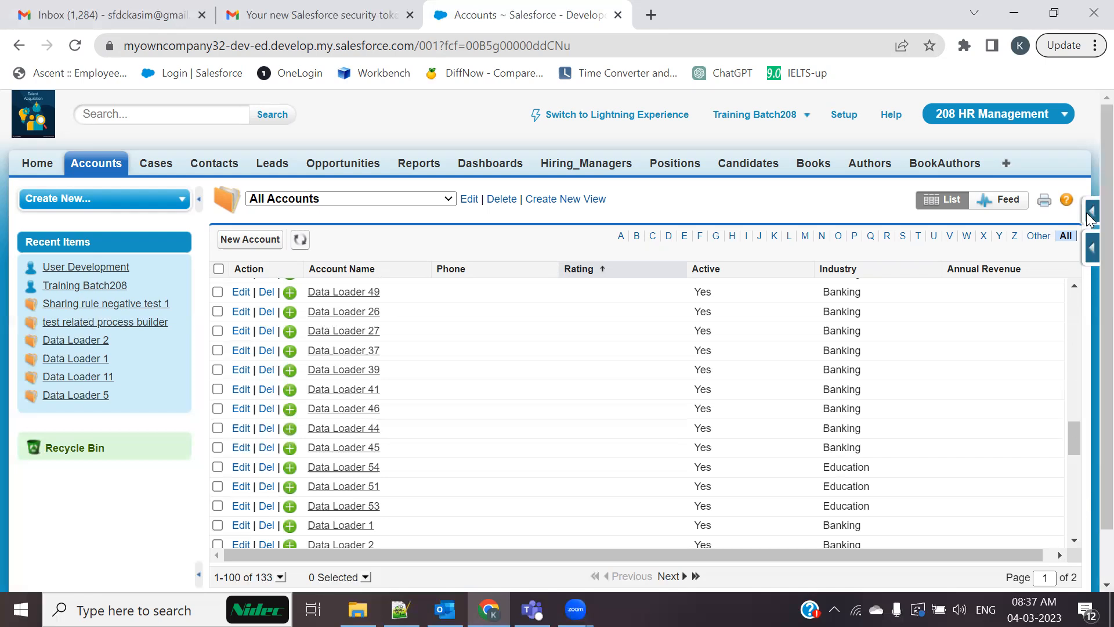
left_click(1088, 213)
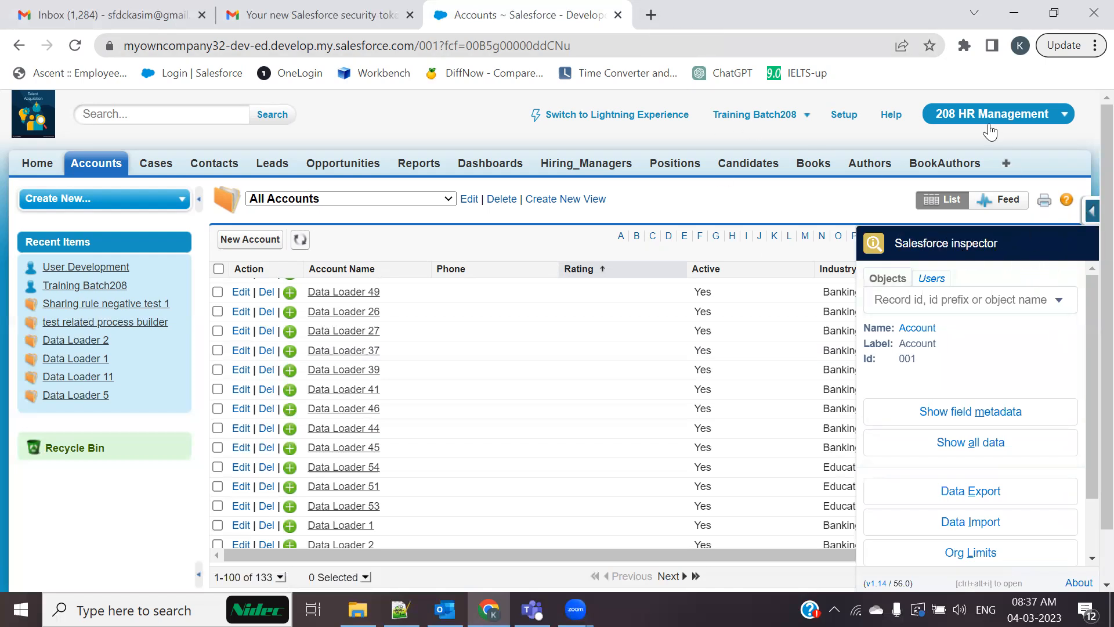
left_click(963, 46)
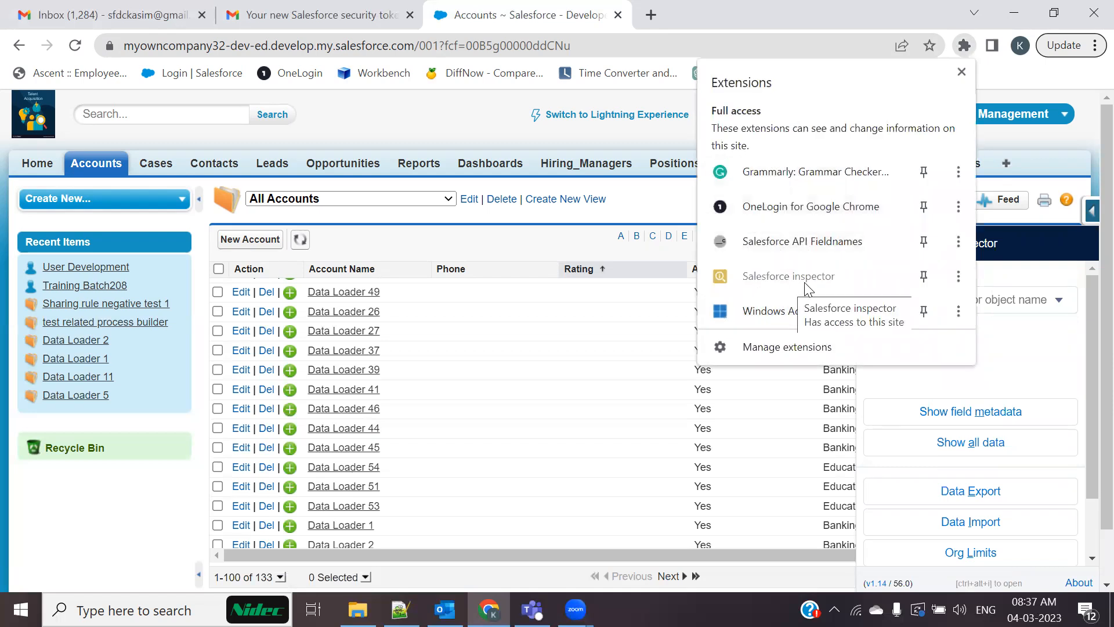
Search Google for 'salesforce inspector extension' and open its Chrome Web Store listing
left_click(651, 16)
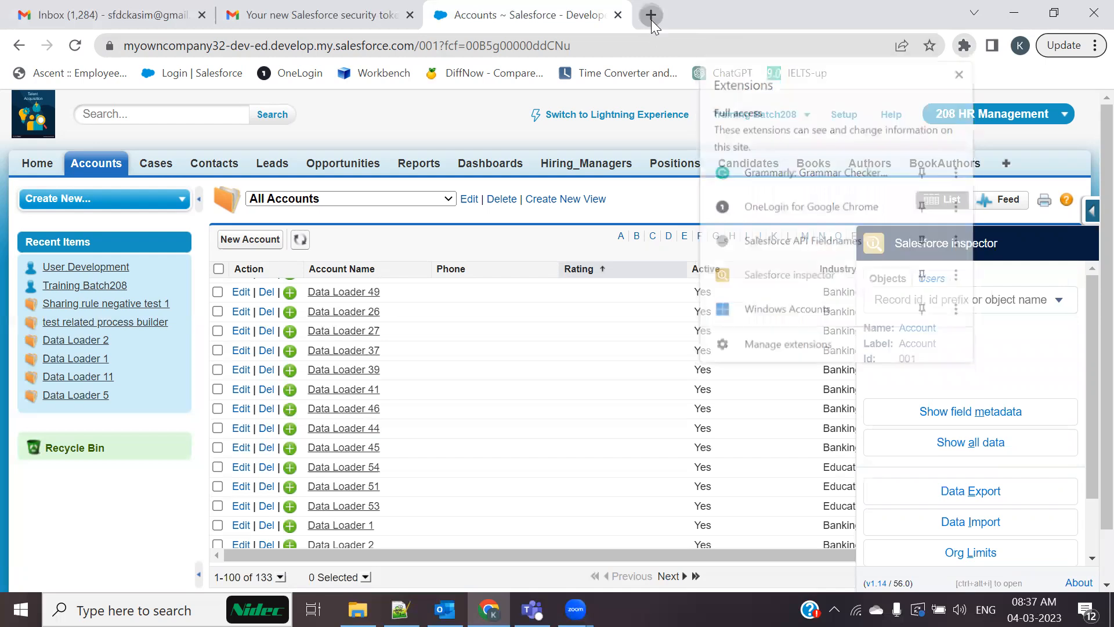
type("sale")
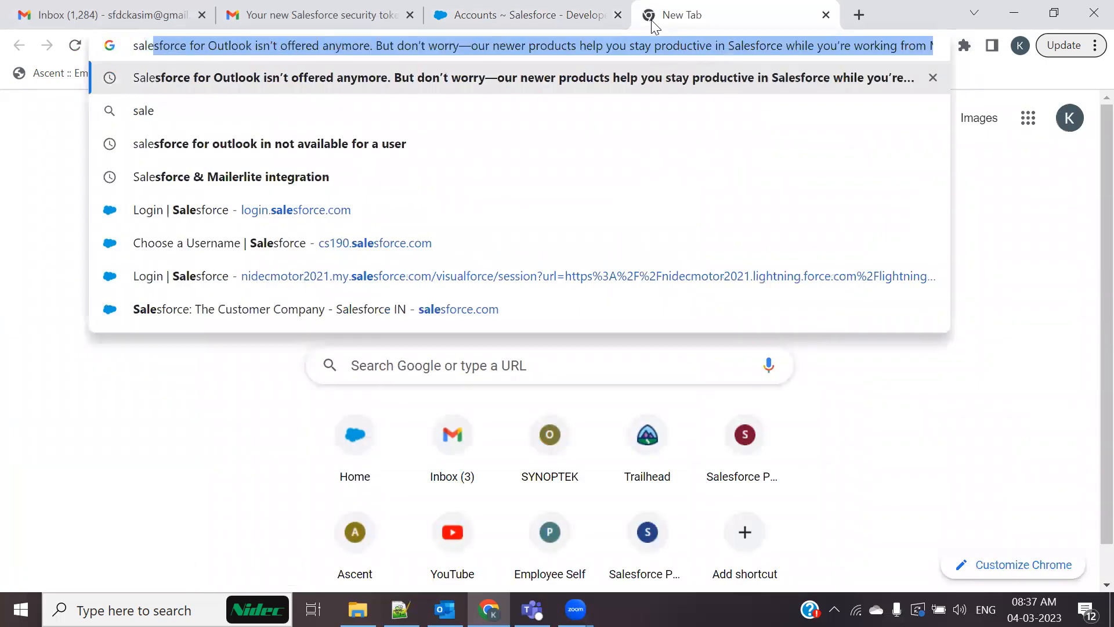
key("BackSpace")
key("BackSpace")
key("BackSpace")
key("BackSpace")
type("S")
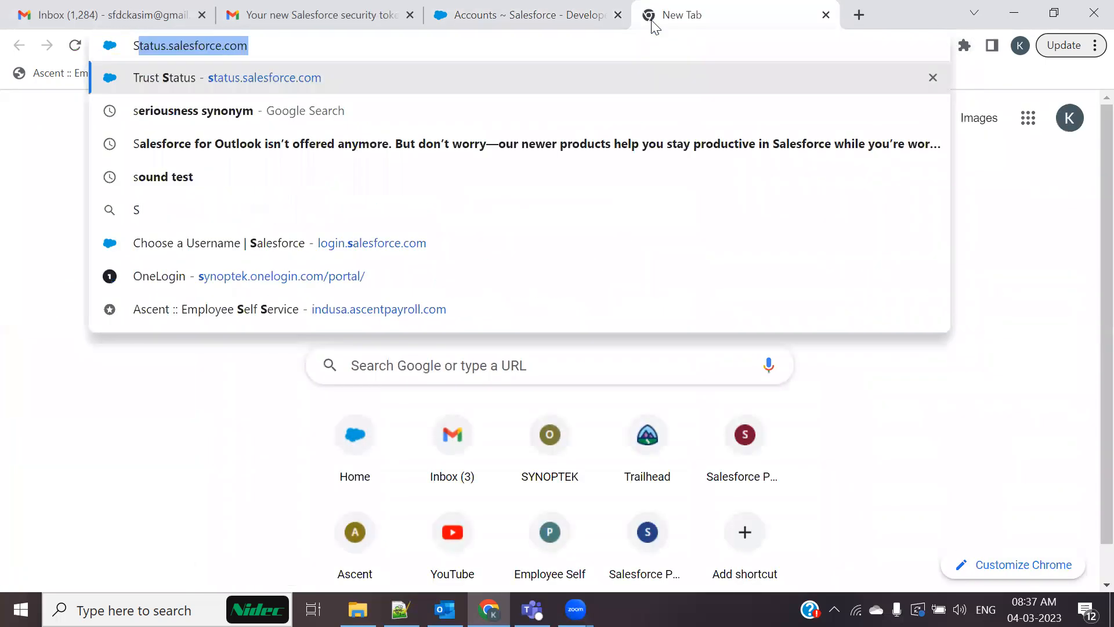
type("alesforce Ins[")
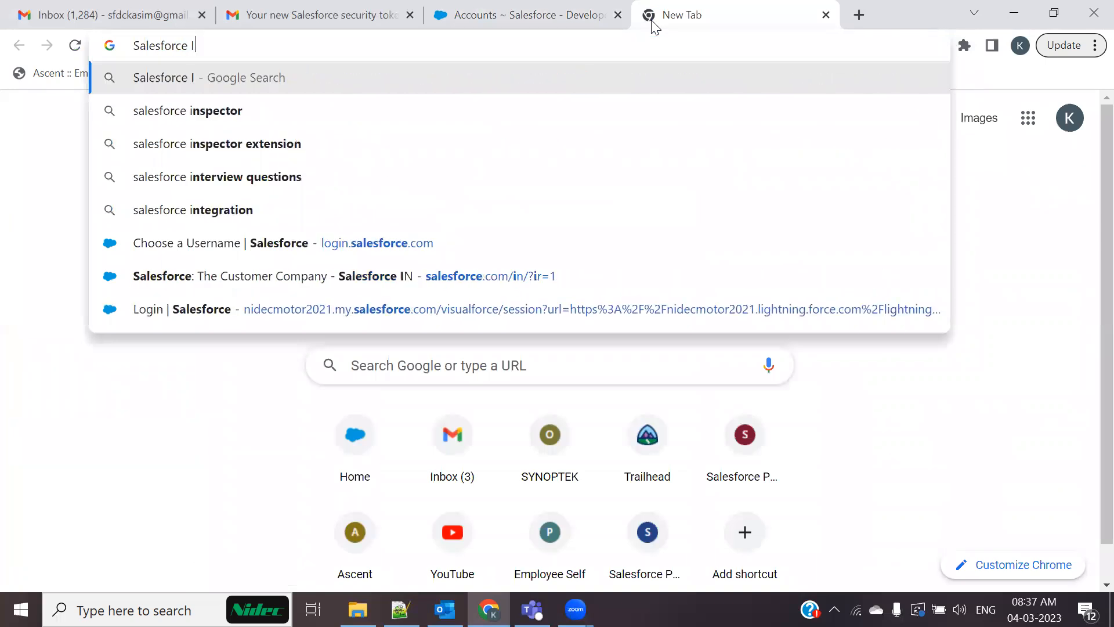
key("BackSpace")
key("BackSpace")
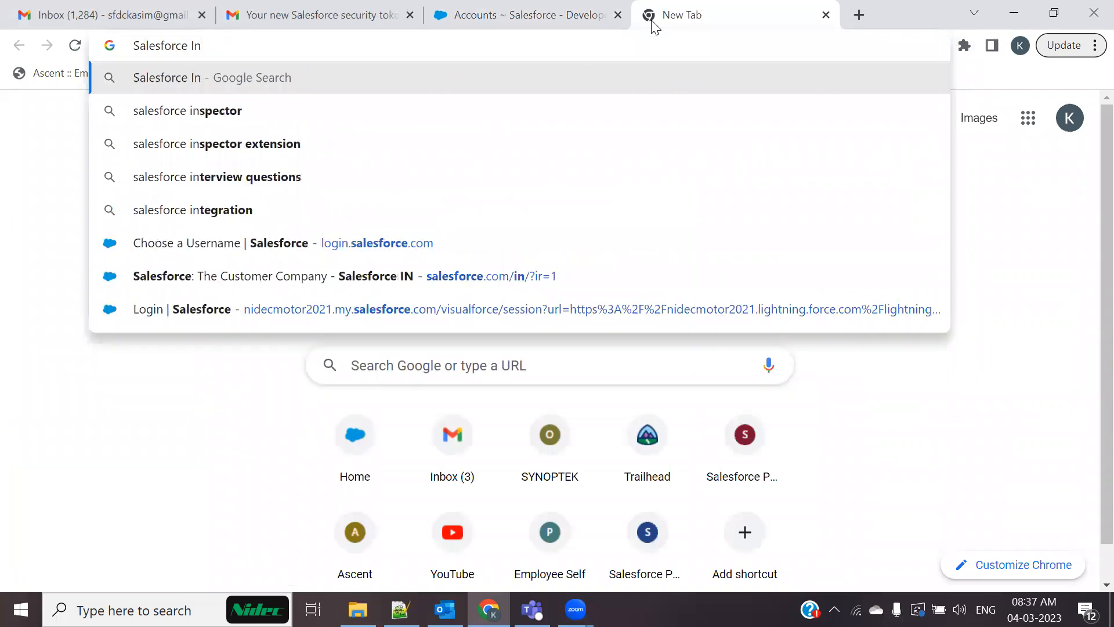
key("Down")
key("Down")
key("Return")
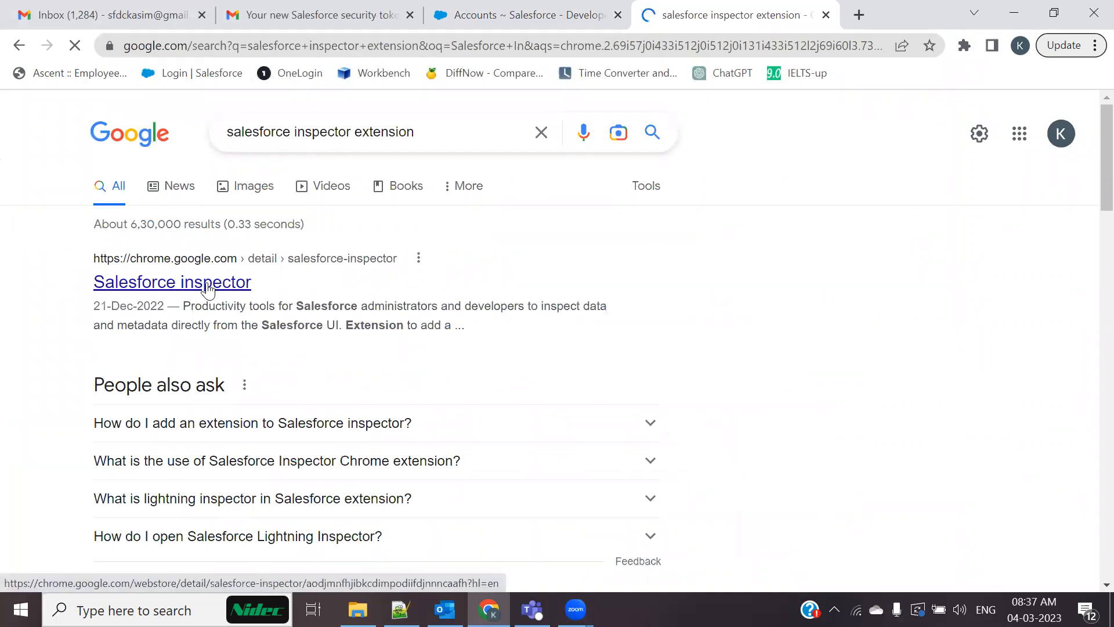
left_click(209, 284)
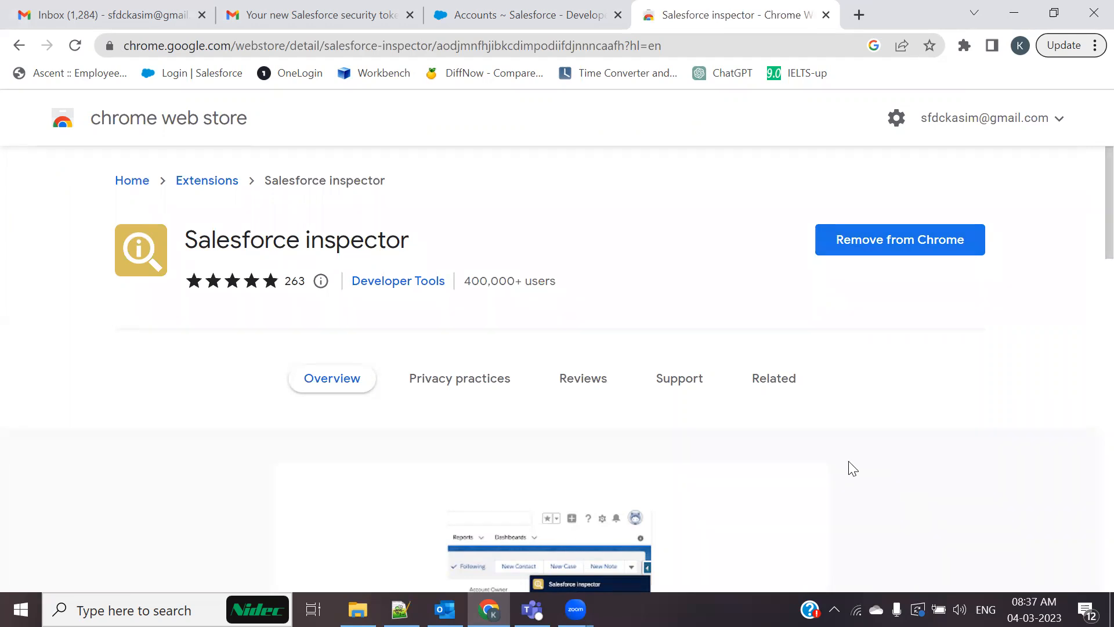
Close the Web Store tab and launch Salesforce Inspector's Data Export tool in its own tab
left_click(826, 15)
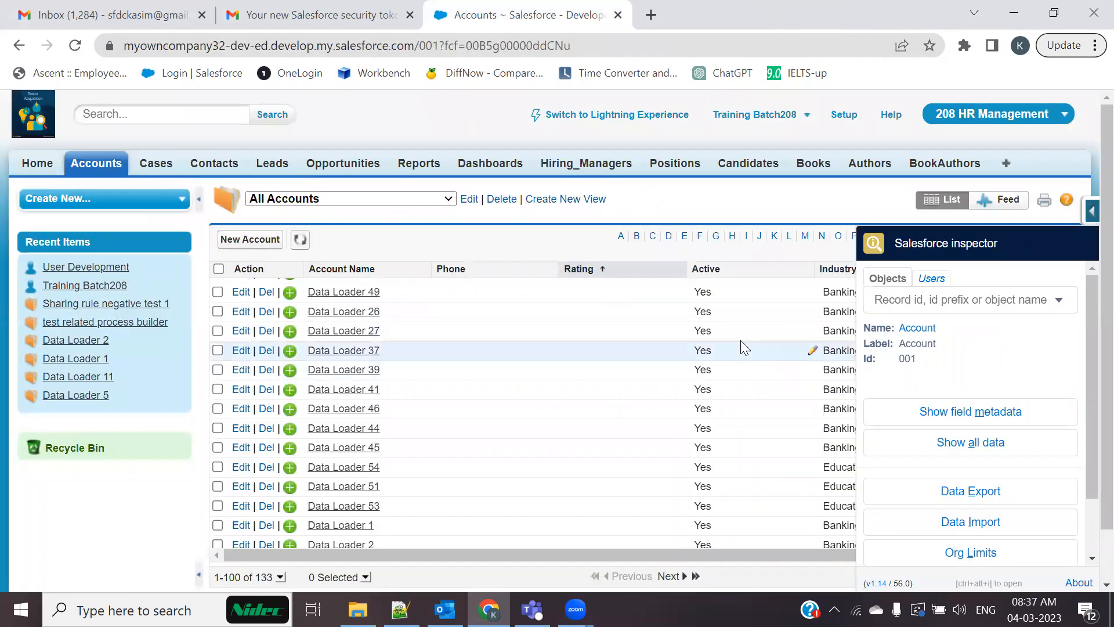
left_click(796, 203)
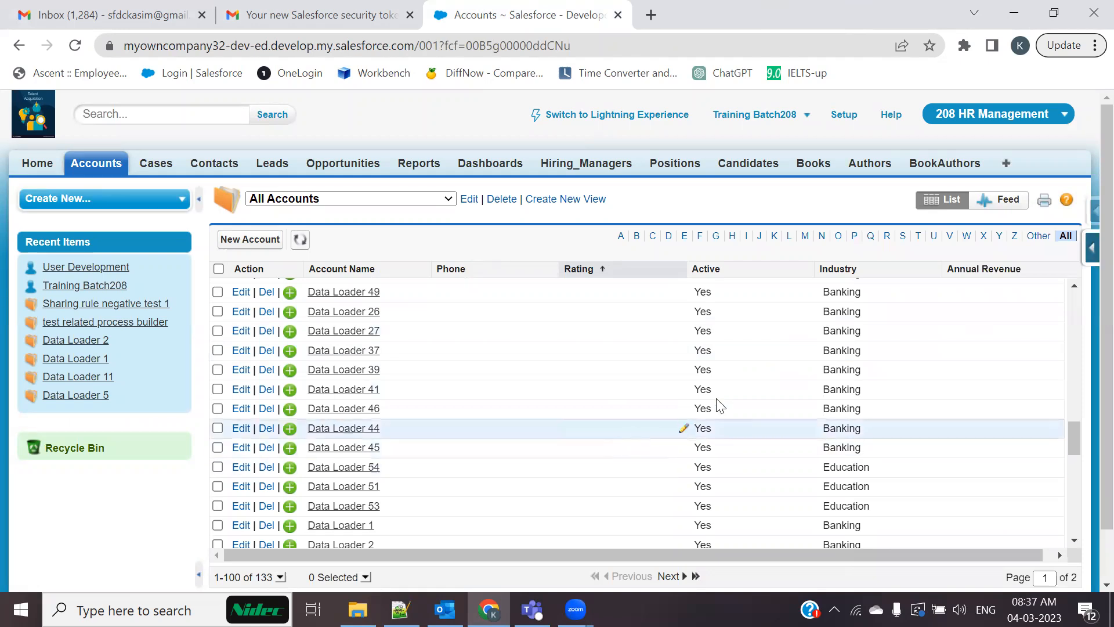
left_click(1090, 243)
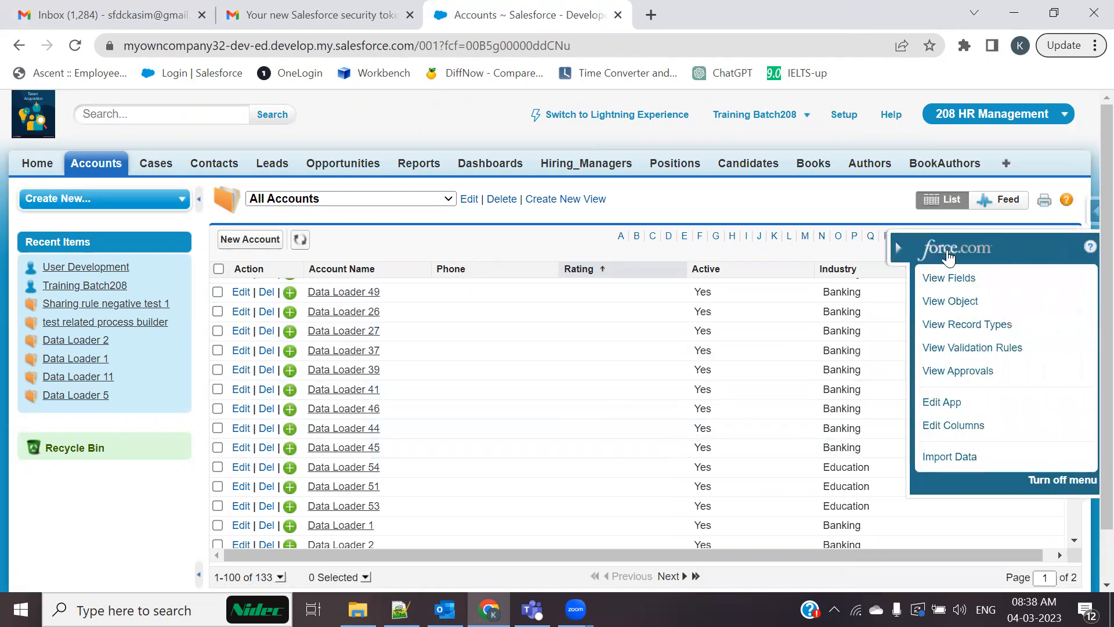
left_click(897, 246)
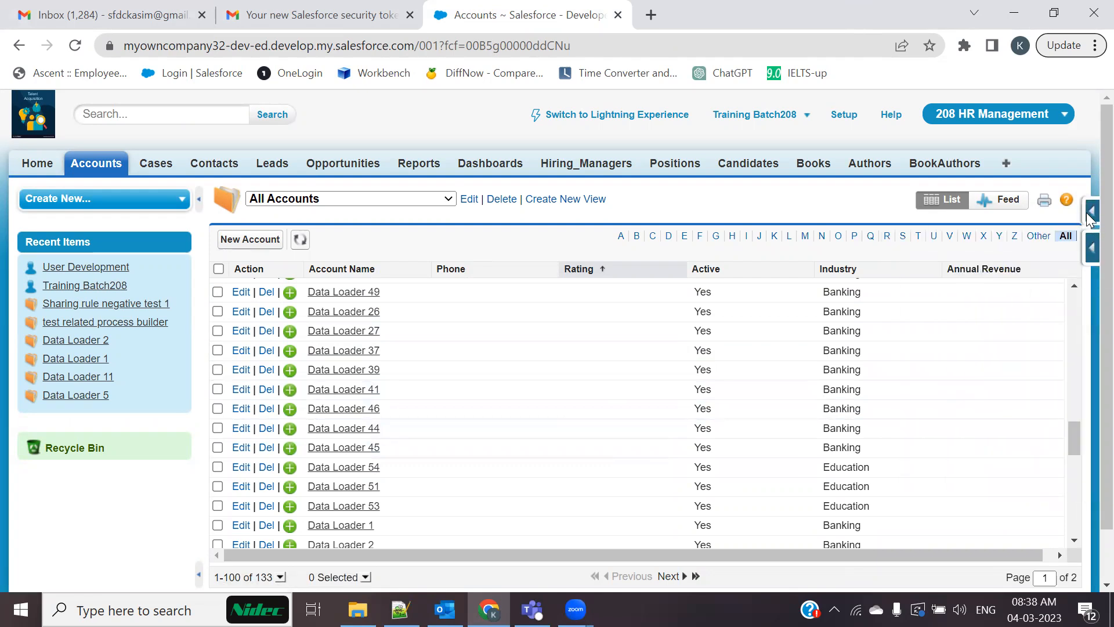
left_click(1090, 215)
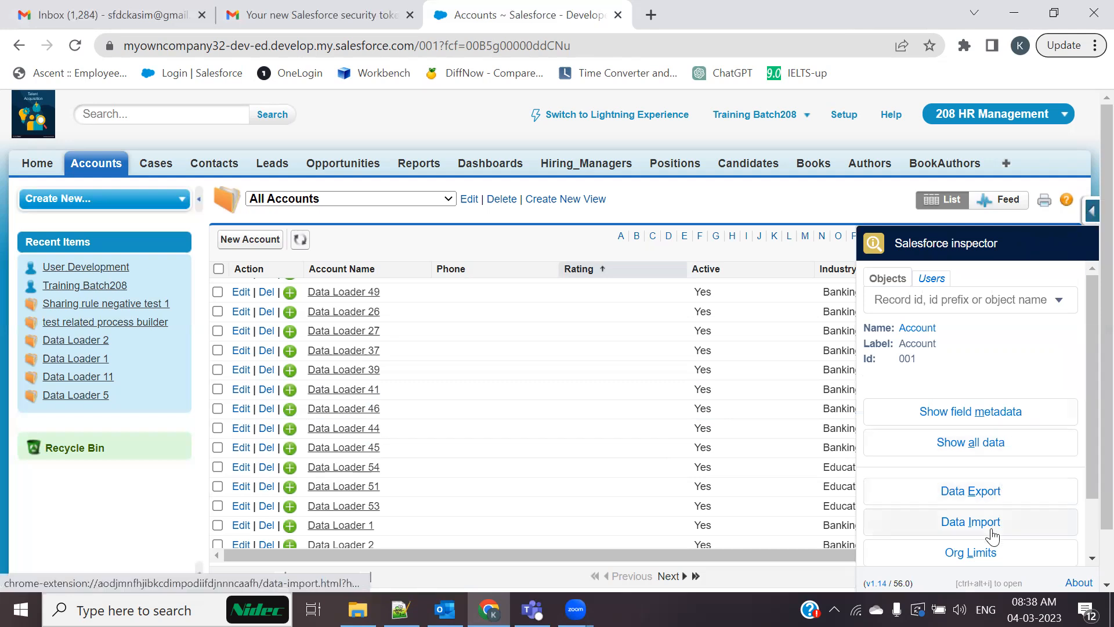
left_click(967, 495)
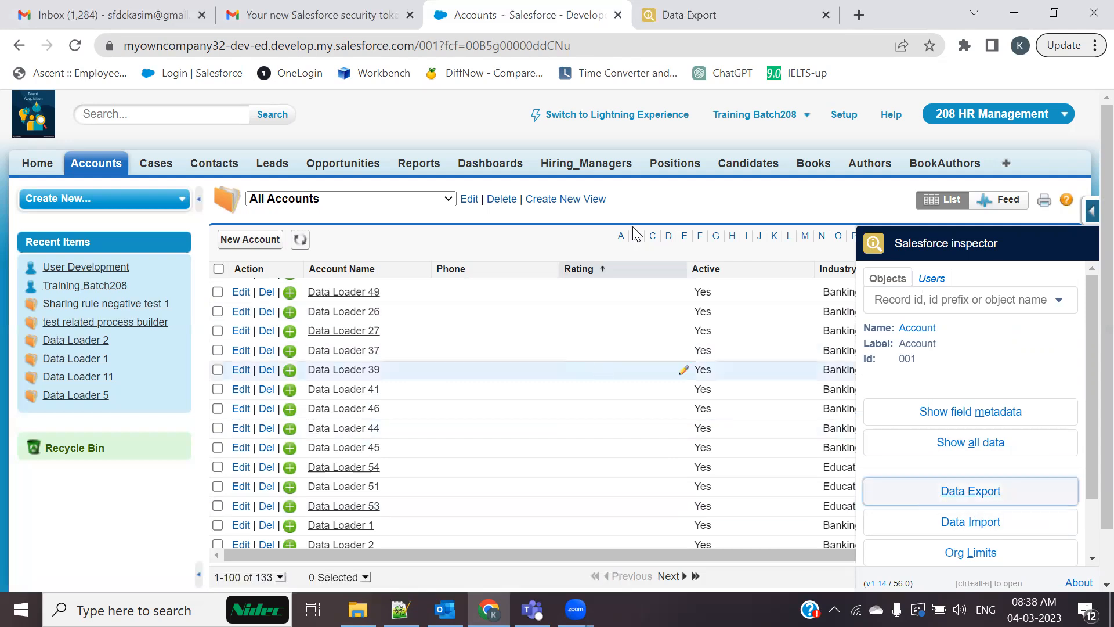
left_click(690, 14)
Replace the old query with 'Select from Account' and show all Account fields at 125% zoom
left_click(85, 156)
key("ctrl+a")
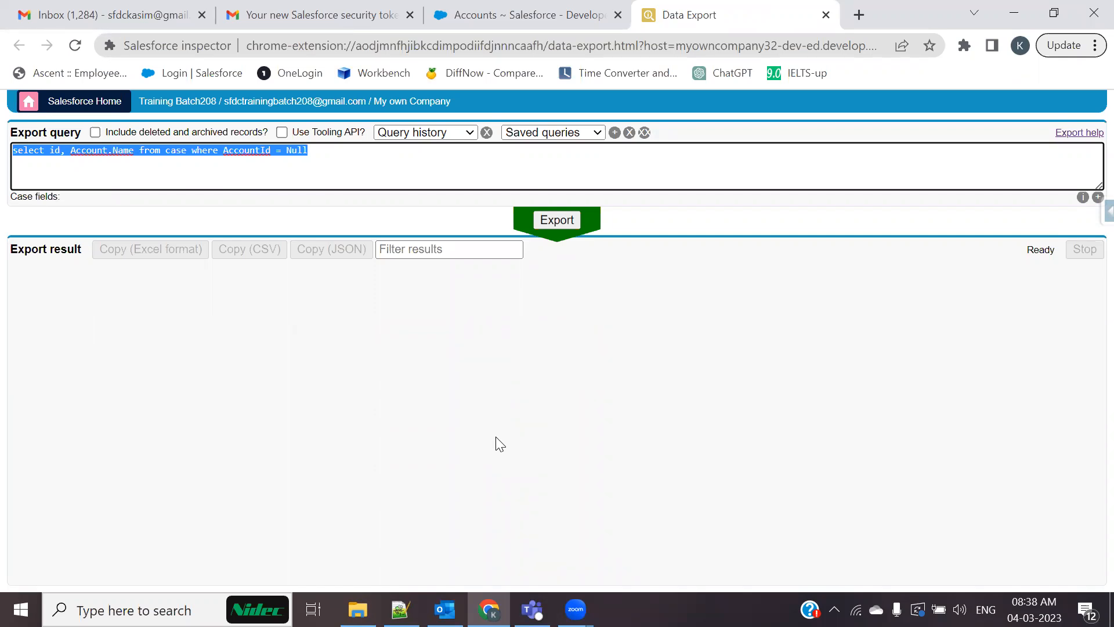
type("Select rfo,m")
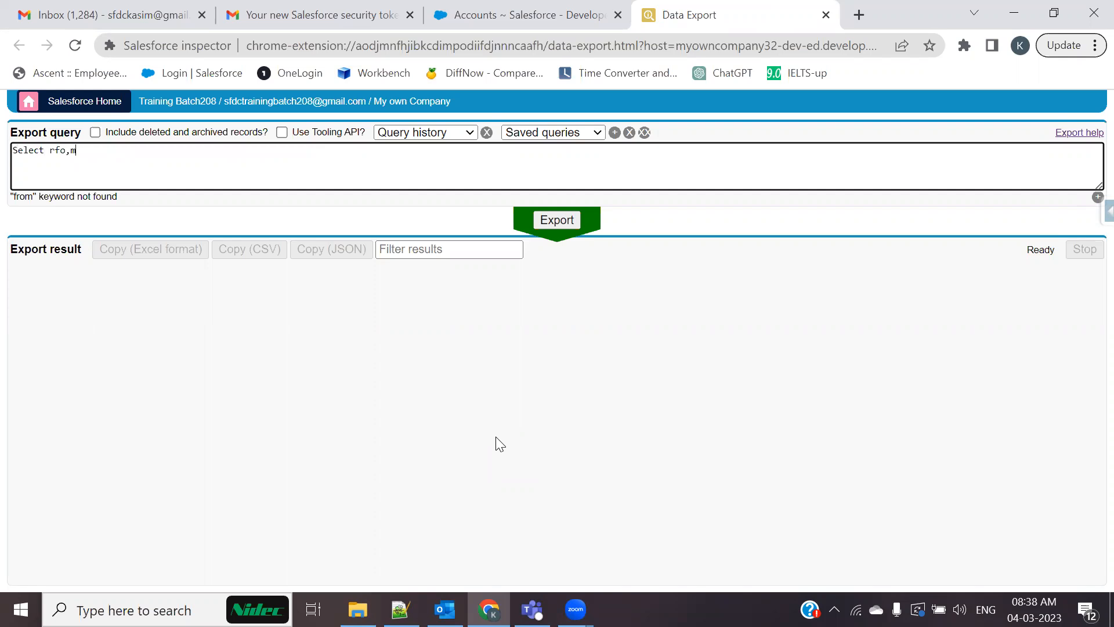
key("BackSpace")
key("BackSpace")
key("BackSpace")
key("BackSpace")
key("BackSpace")
type("from accoujnt")
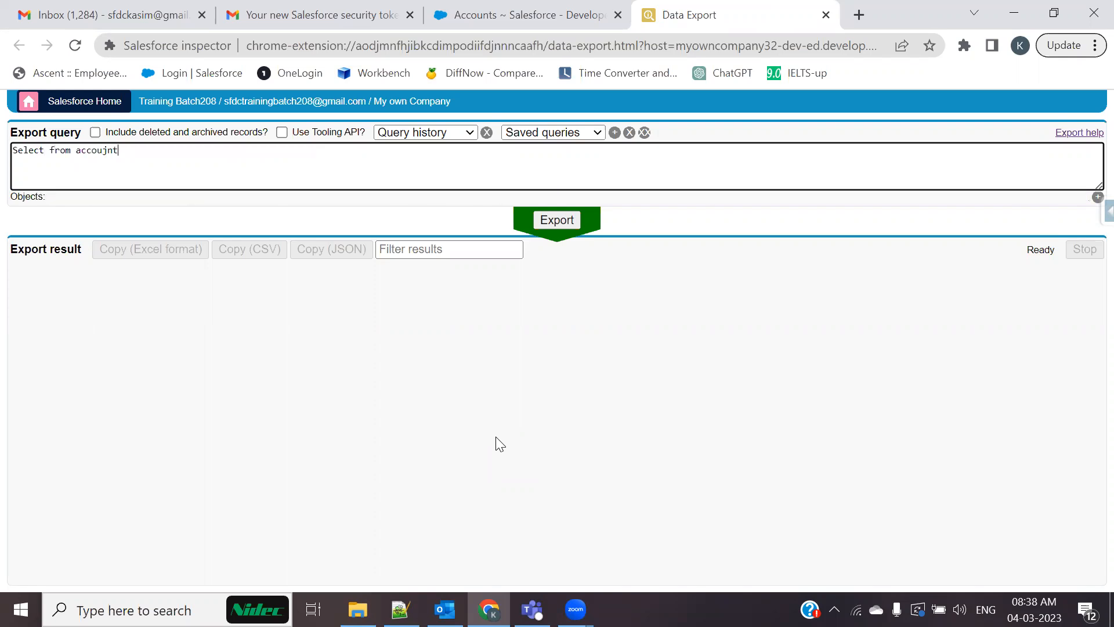
key("BackSpace")
key("BackSpace")
key("BackSpace")
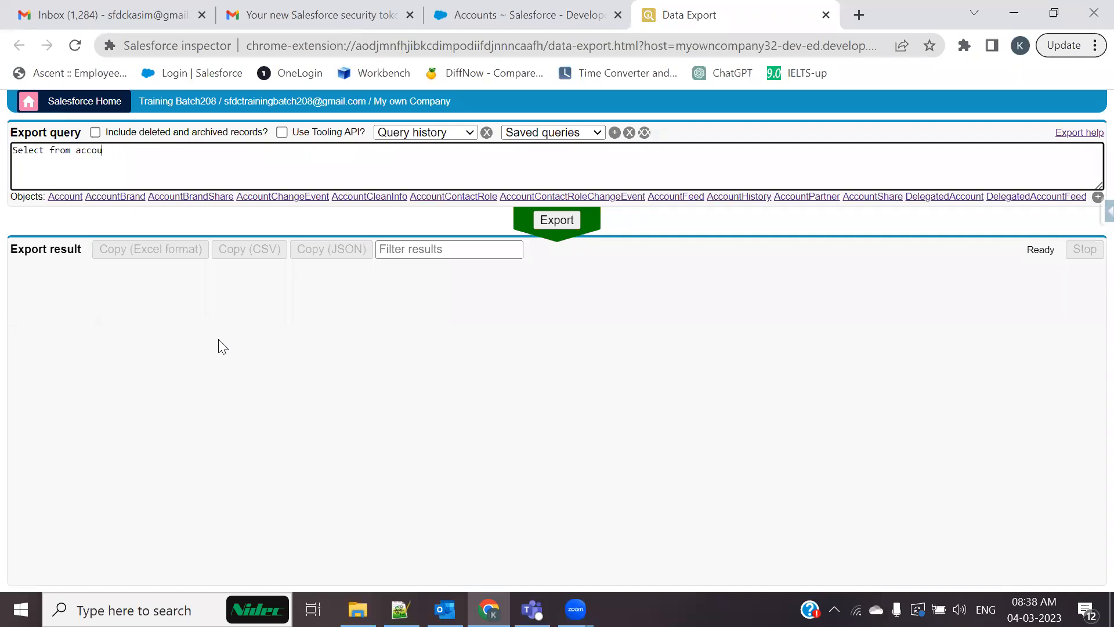
left_click(65, 197)
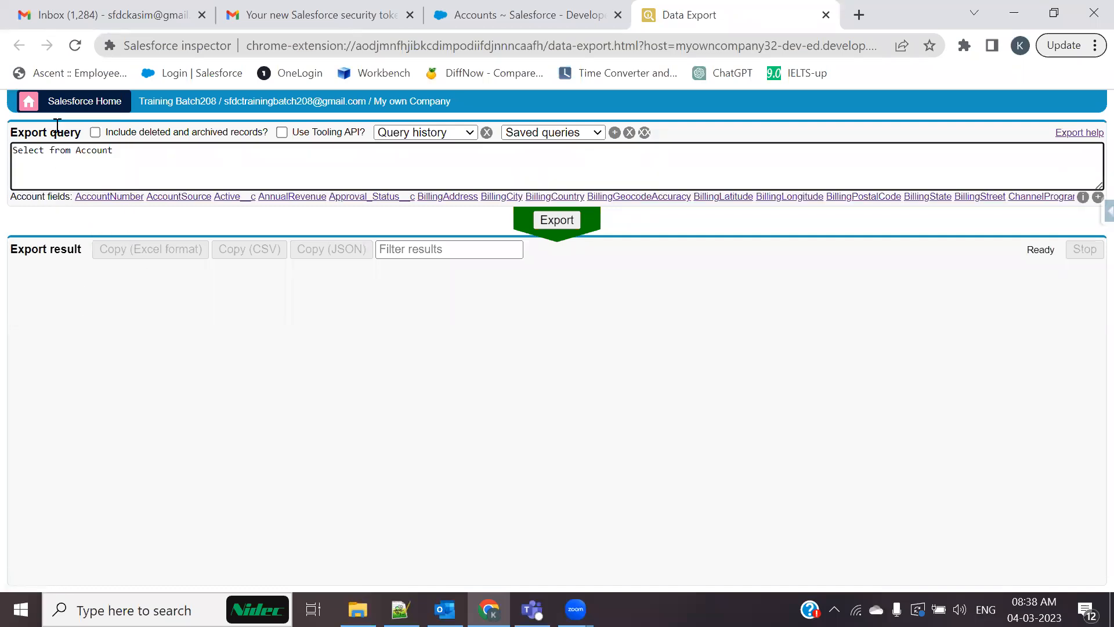
left_click(51, 149)
left_click(1097, 198)
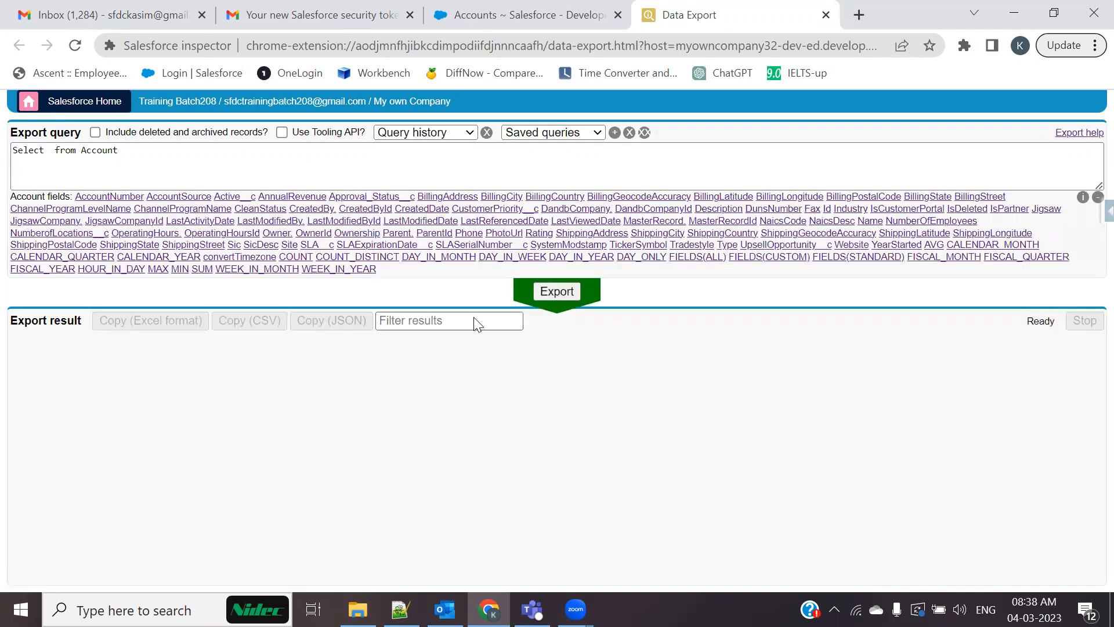
key("ctrl+plus")
key("ctrl+plus")
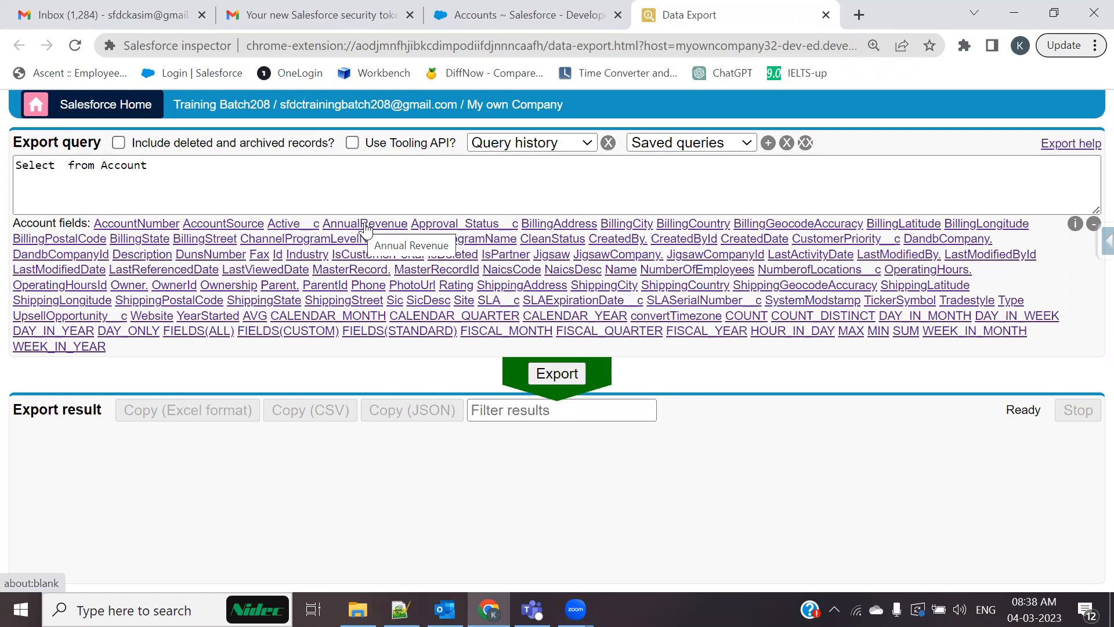
Add the Id, Name, Ownership, Active__c, Industry, Fax and Phone fields to the query
left_click(66, 164)
type("id")
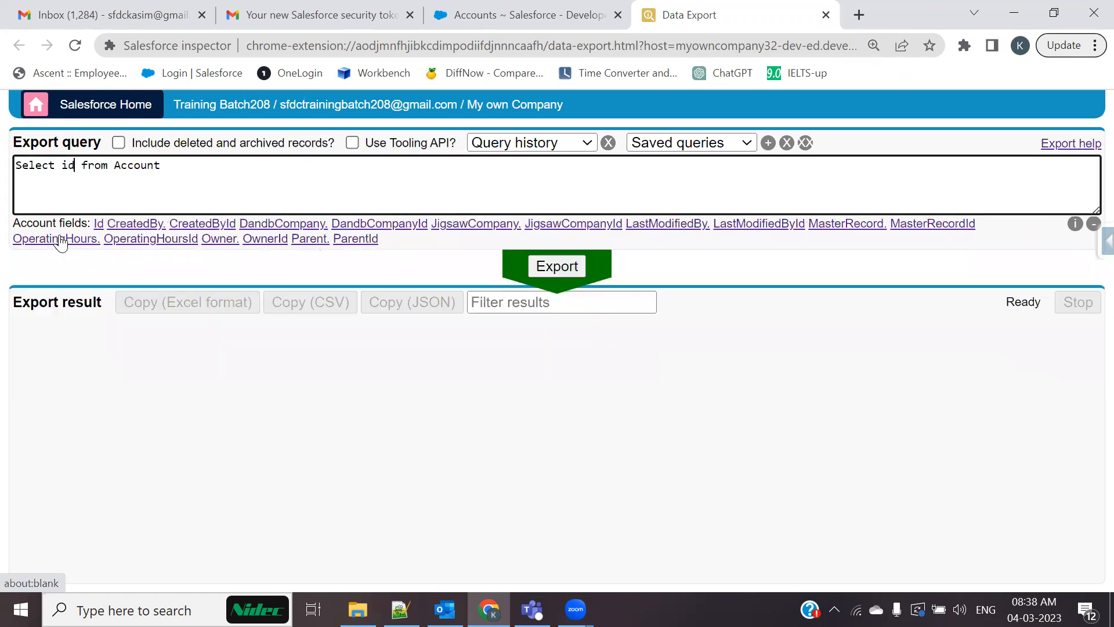
left_click(103, 229)
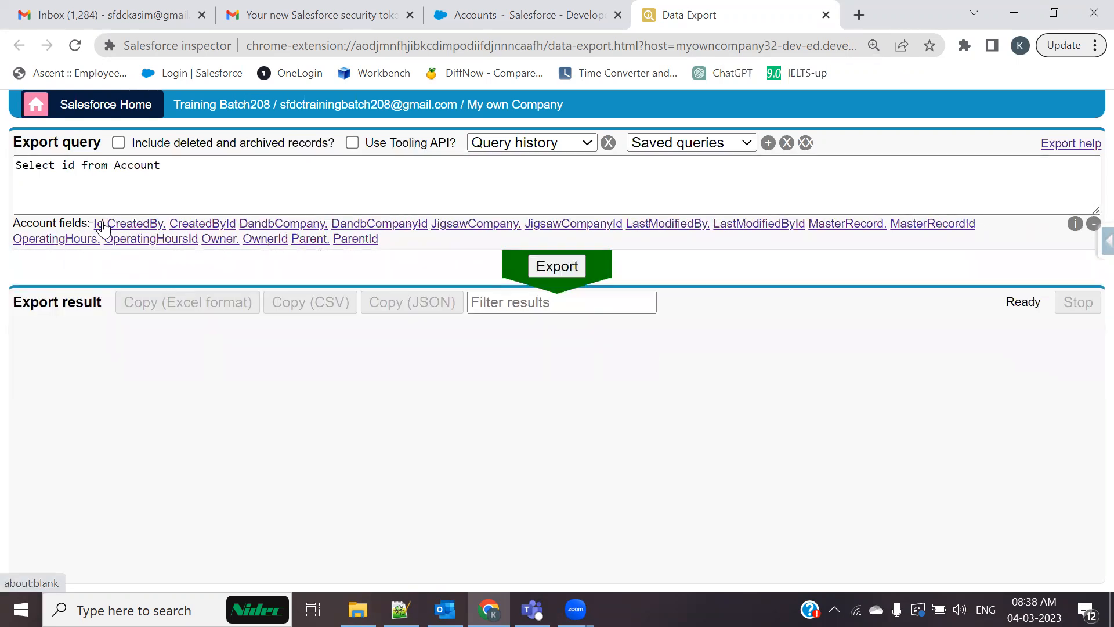
type("na")
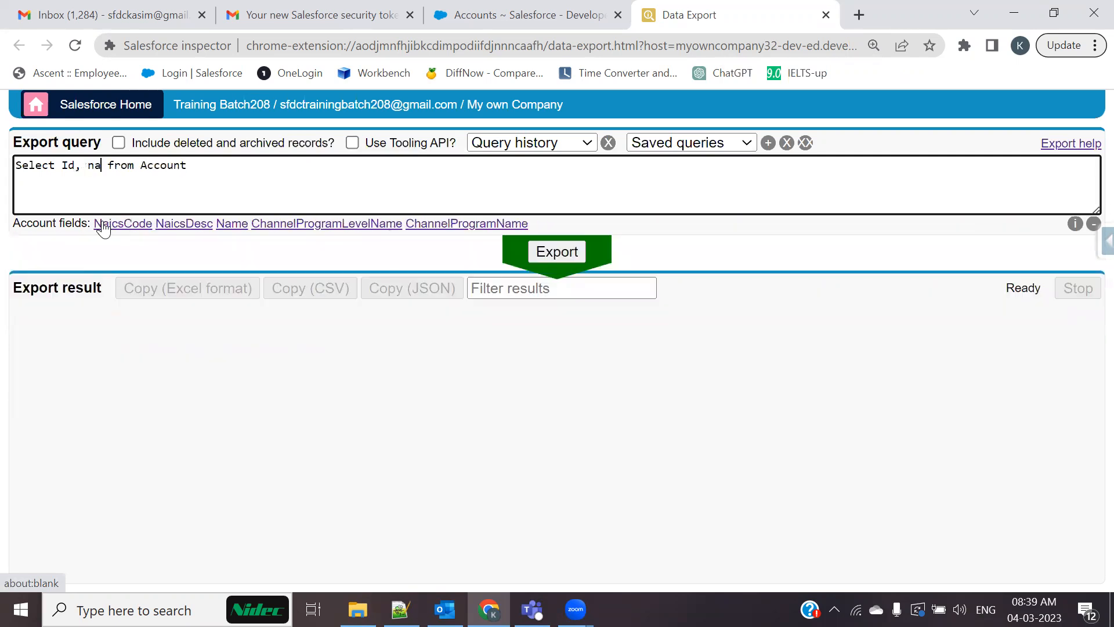
left_click(243, 224)
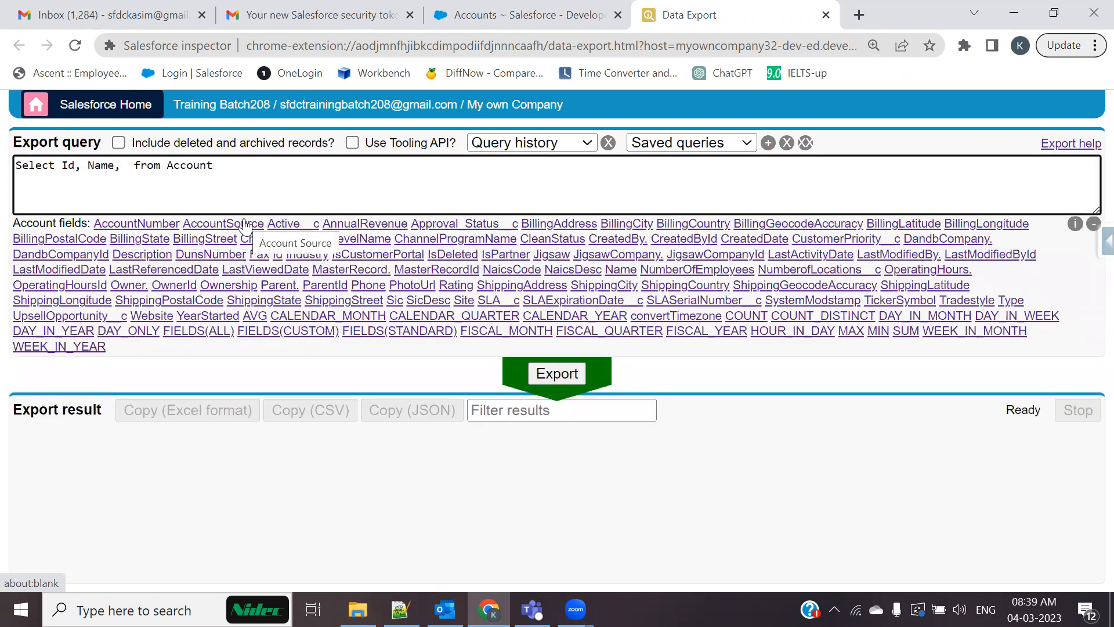
type("ow")
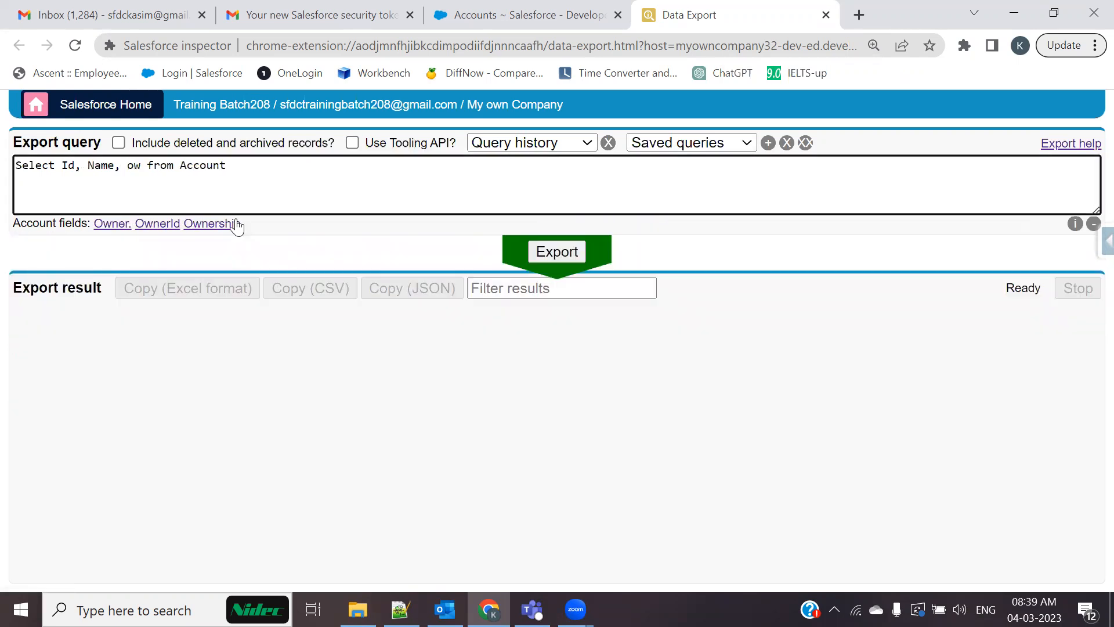
left_click(238, 225)
type("act")
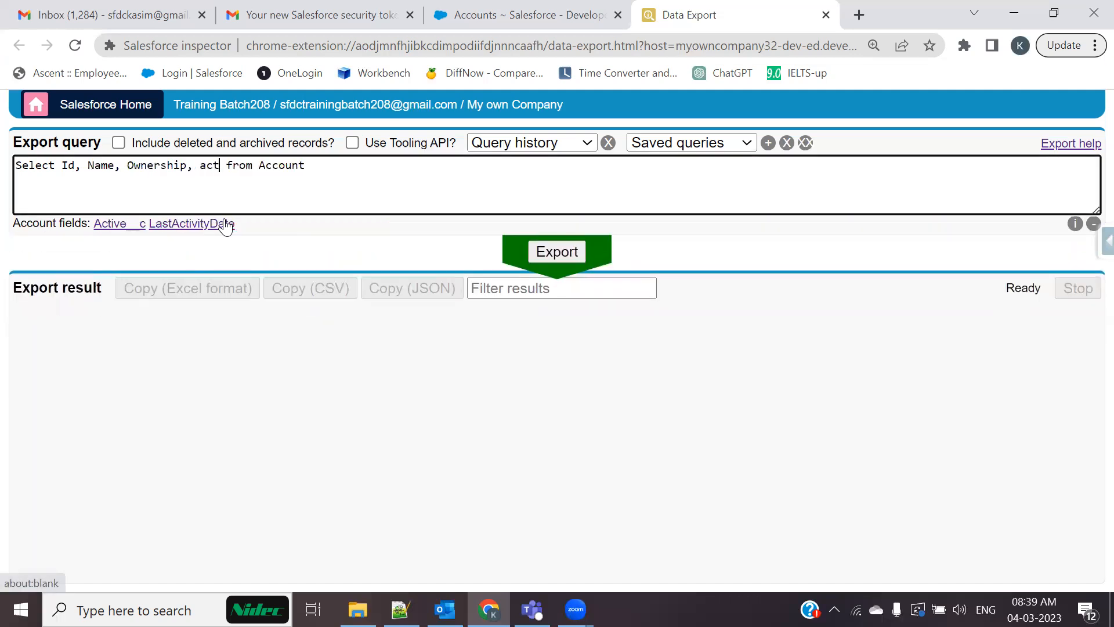
left_click(126, 226)
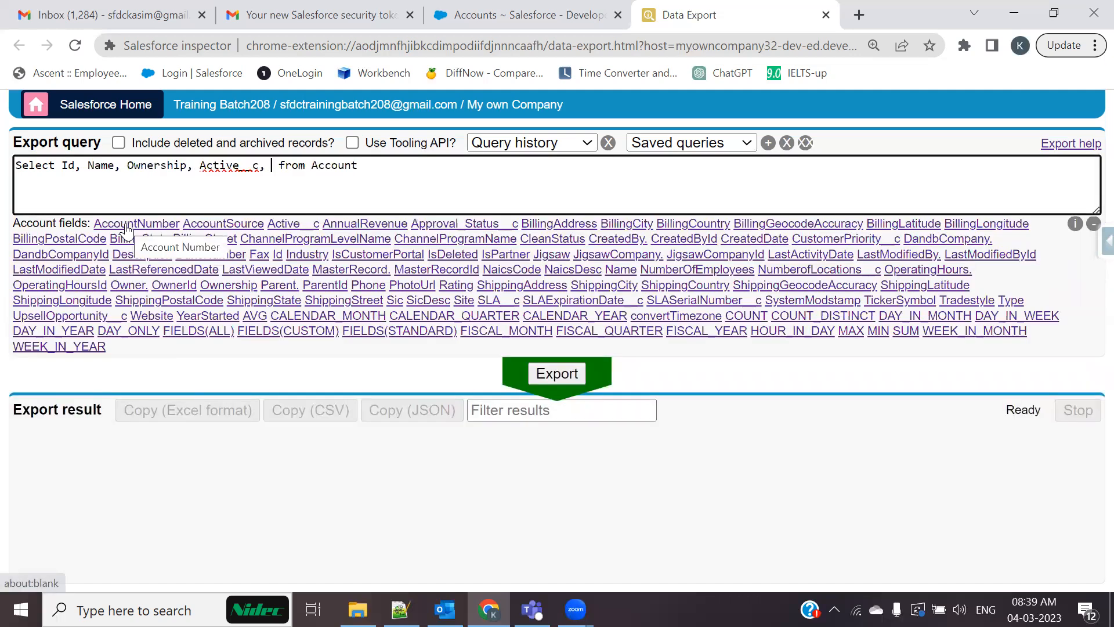
type("in")
left_click(126, 227)
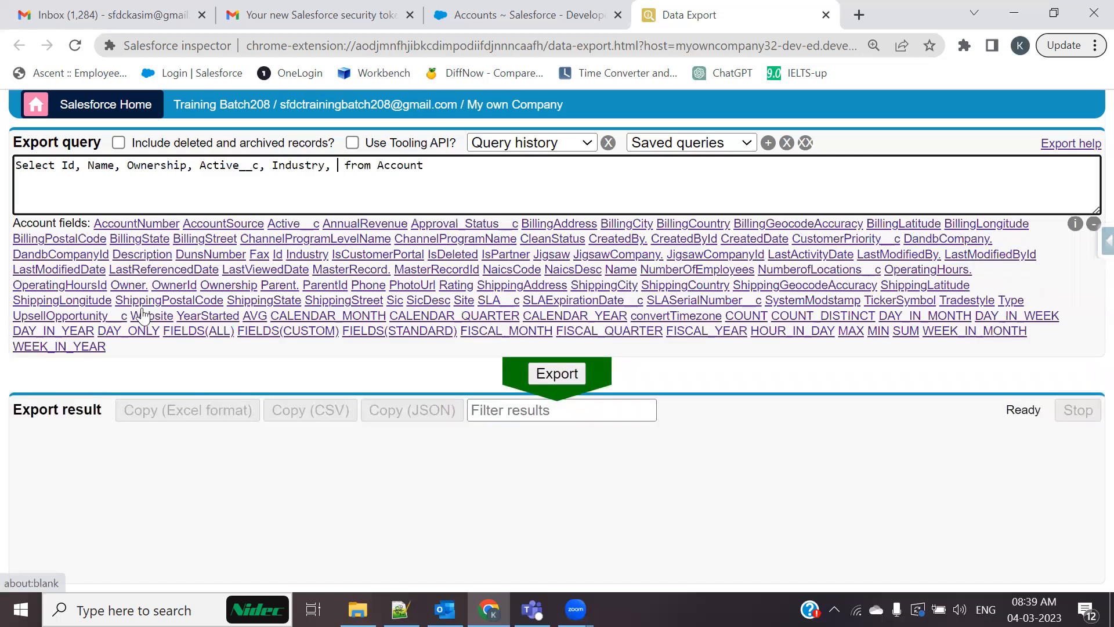
type("f")
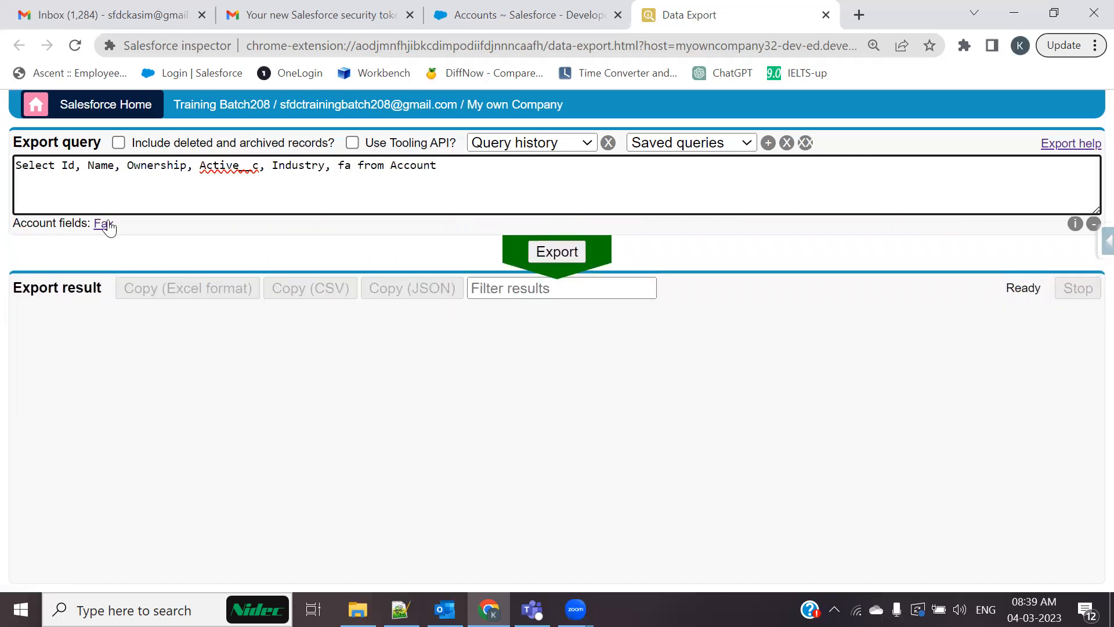
left_click(103, 224)
type("ph")
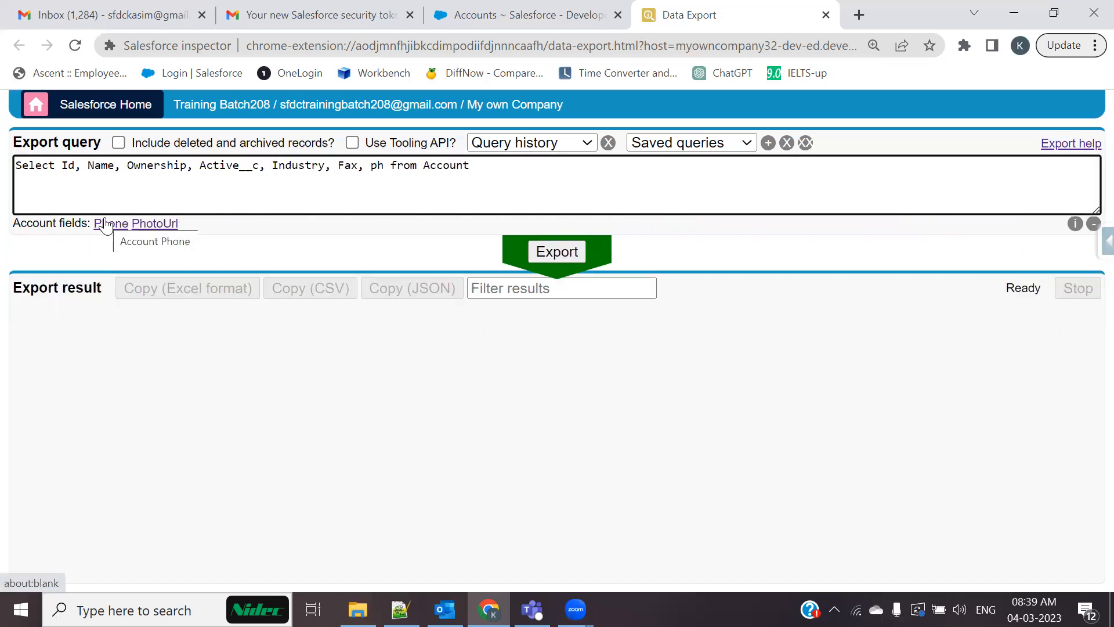
left_click(106, 225)
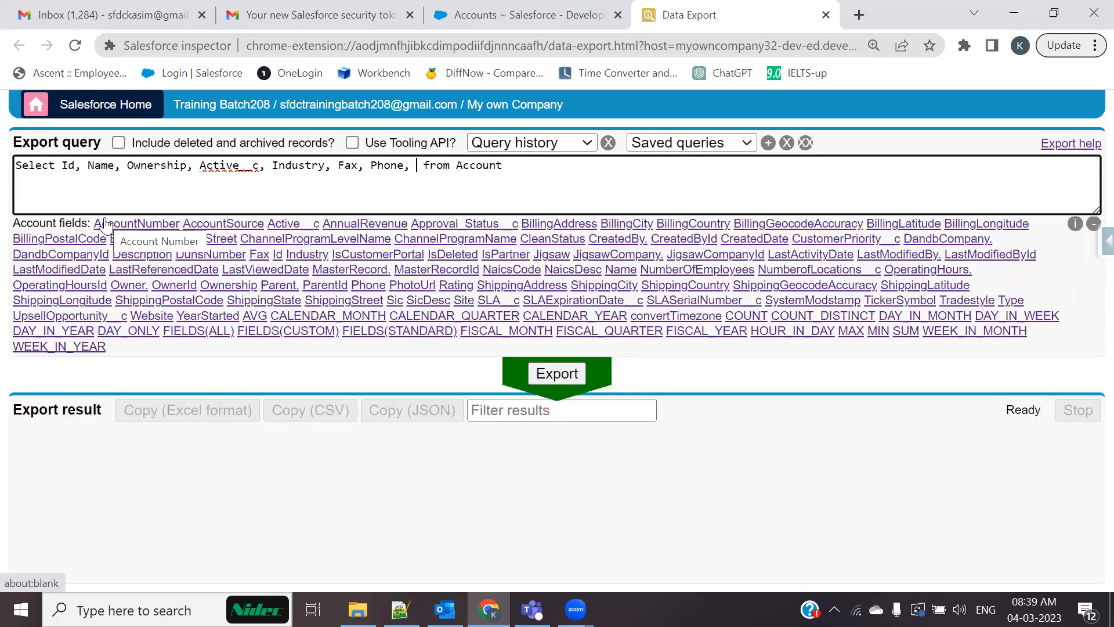
Add AnnualRevenue, Approval_Status__c and BillingCity, drop the trailing comma, and reset zoom to 100%
left_click(355, 228)
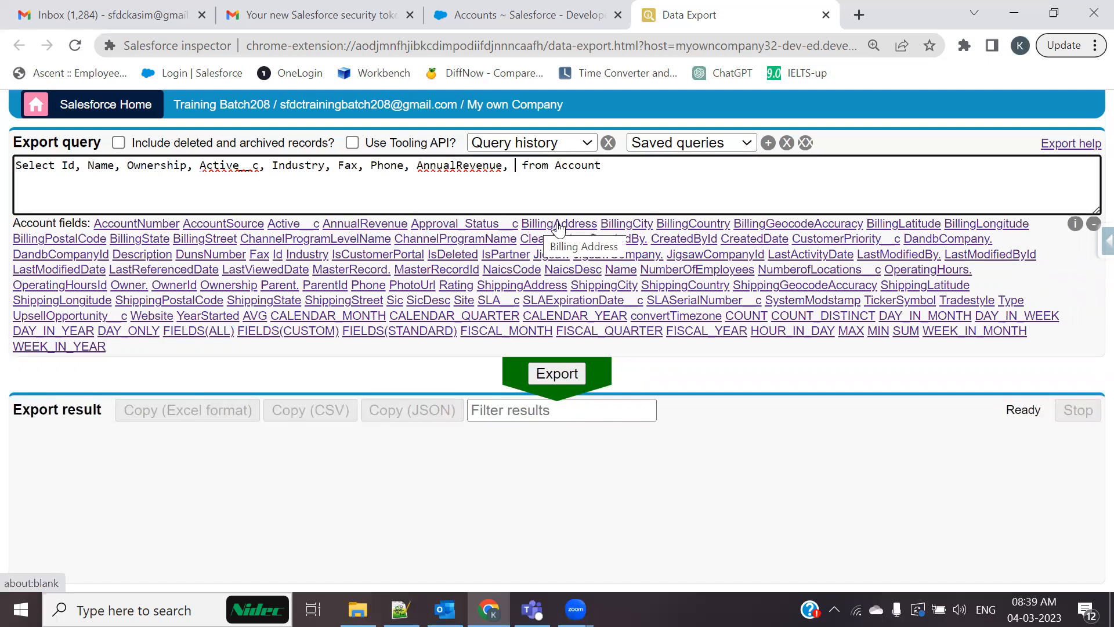
left_click(447, 228)
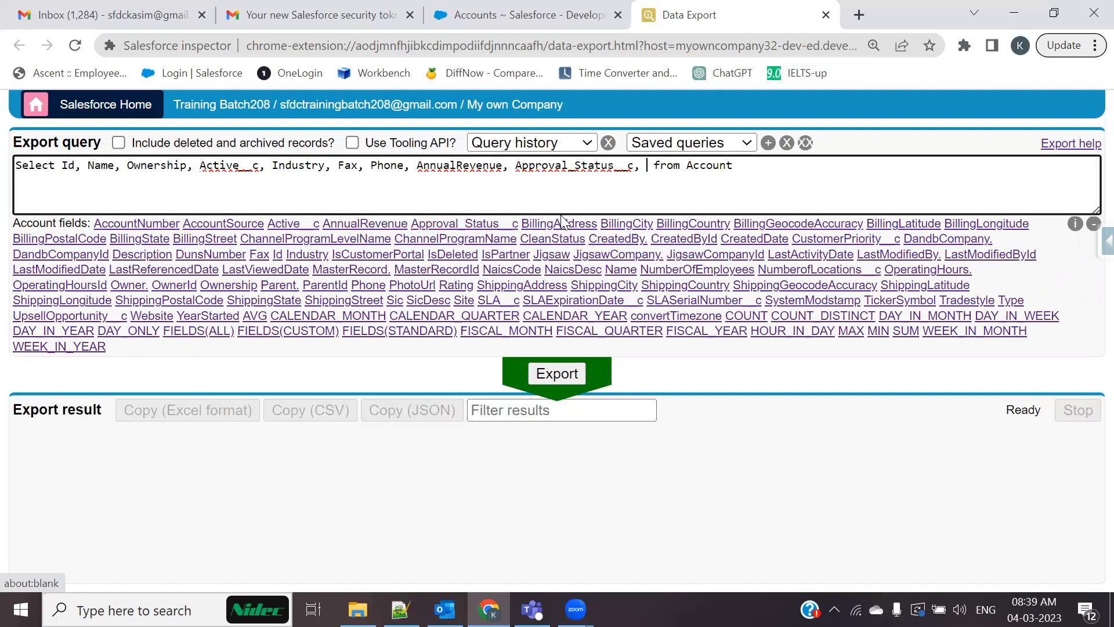
left_click(631, 228)
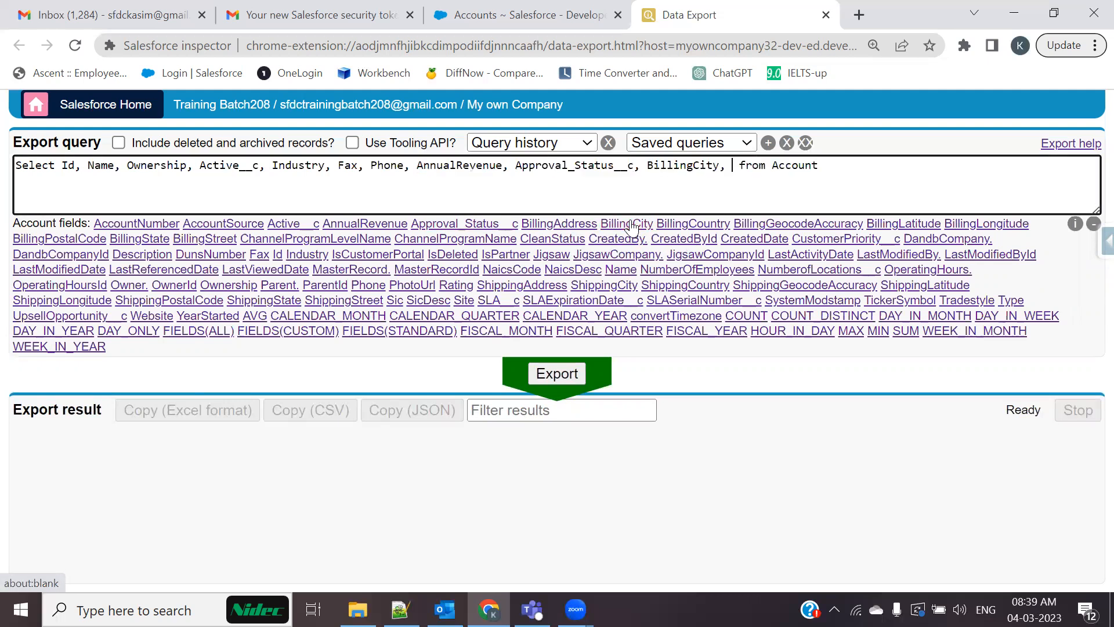
key("BackSpace")
key("BackSpace")
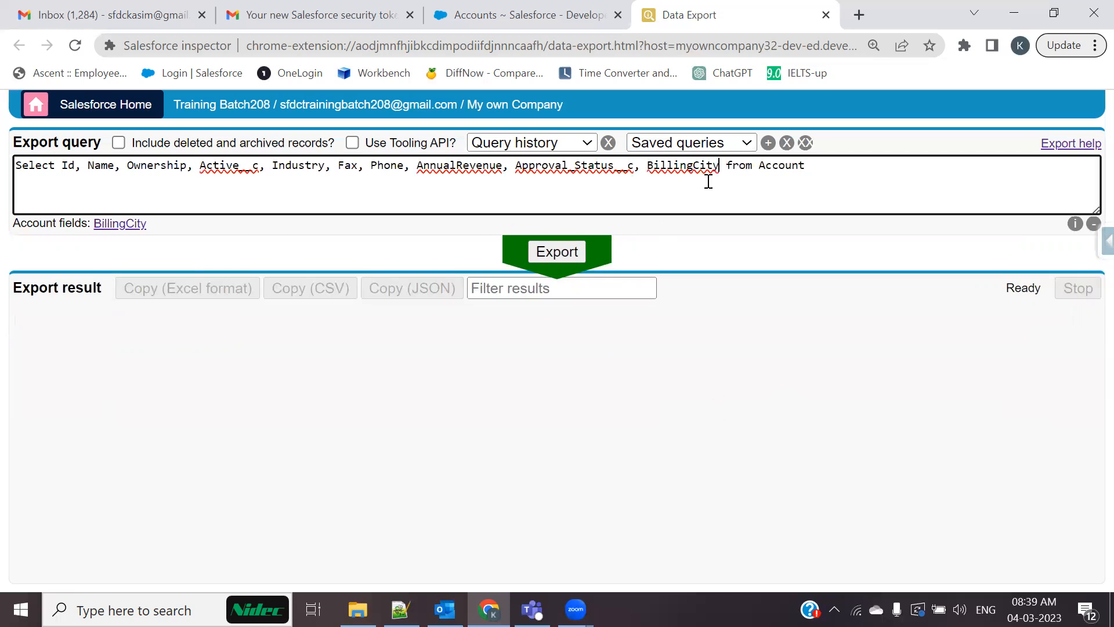
key("ctrl+minus")
key("ctrl+minus")
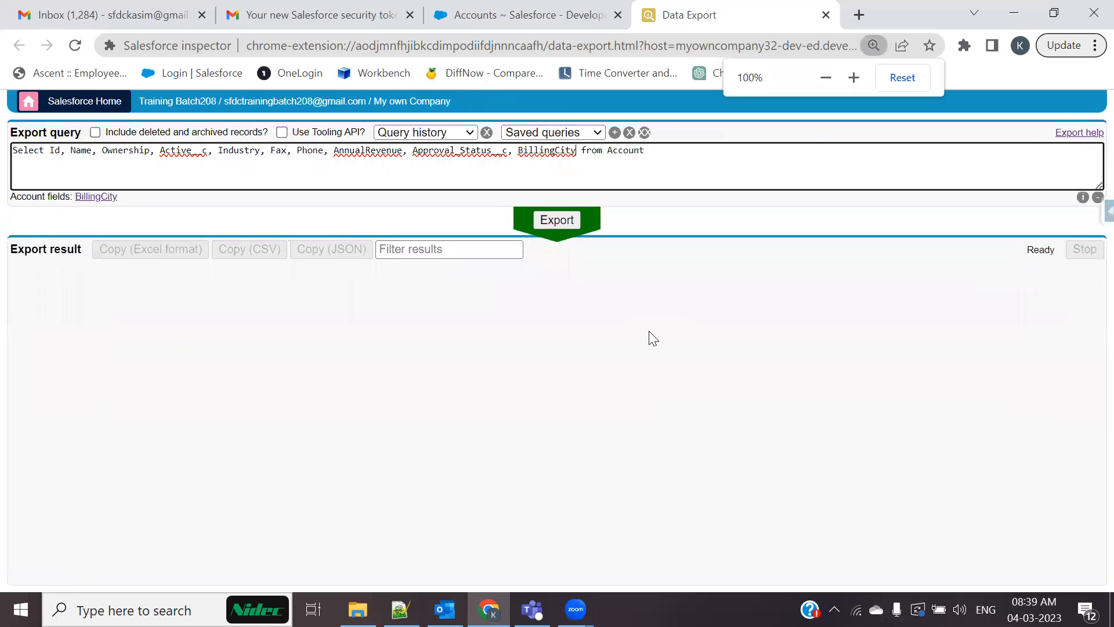
Export the 133 Account records, copy them in Excel format, and search Windows for Excel
left_click(554, 220)
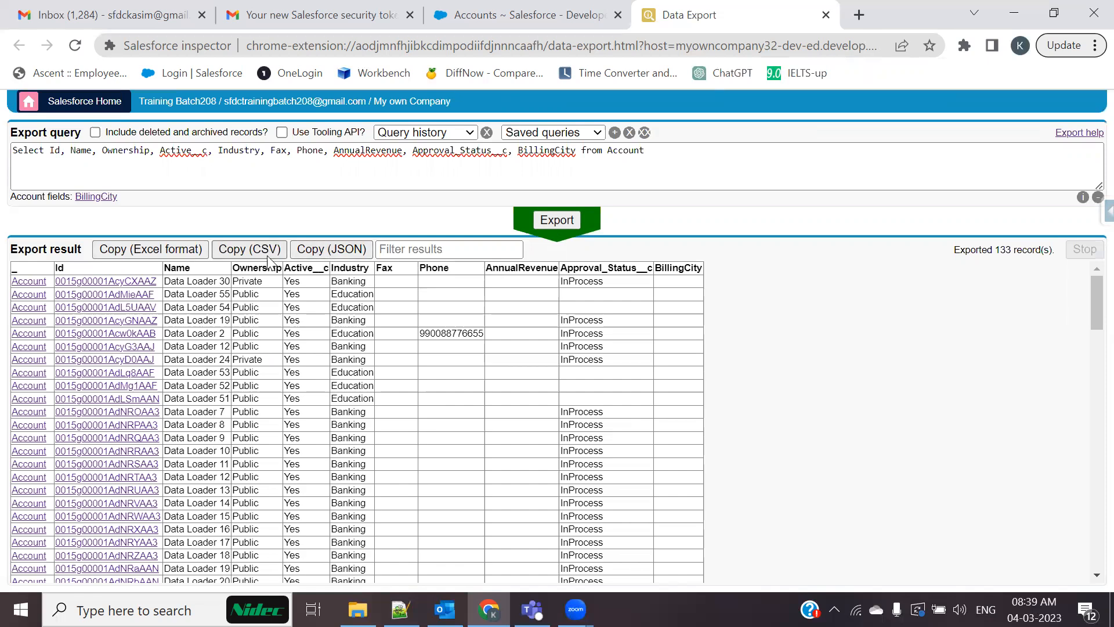
left_click(164, 247)
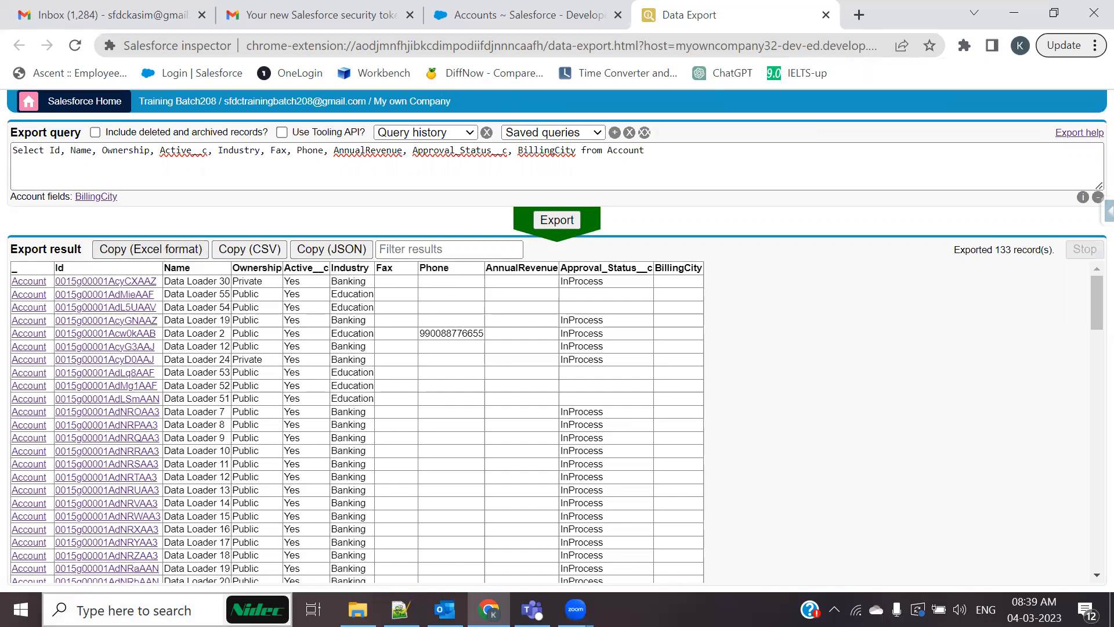
left_click(119, 610)
type("exce")
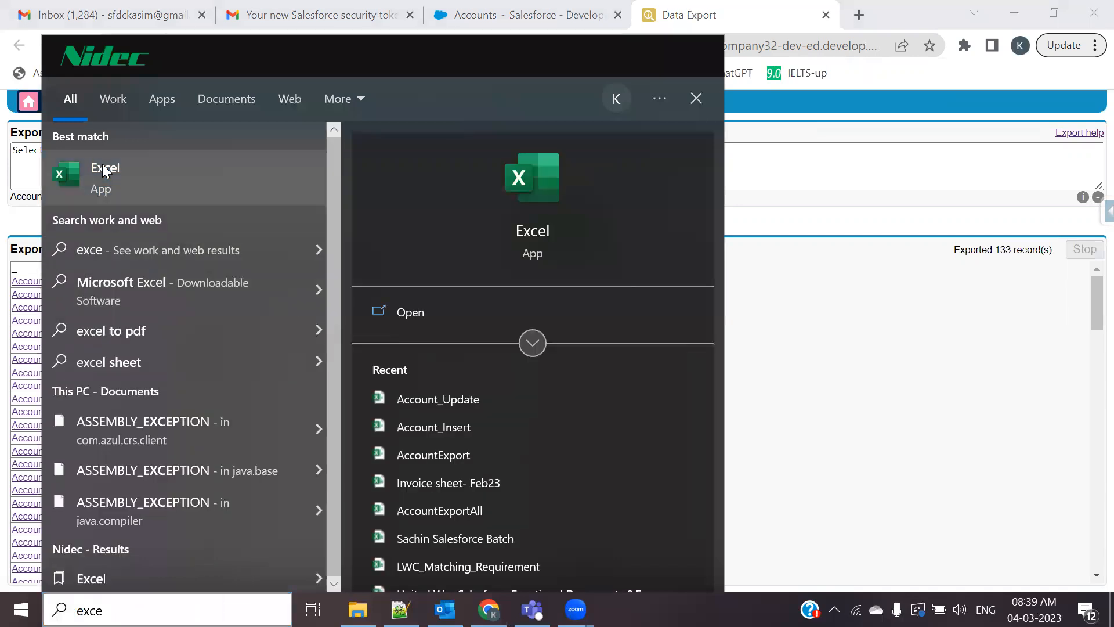
Paste the exported Account data into a new blank Excel workbook with All Borders
left_click(105, 170)
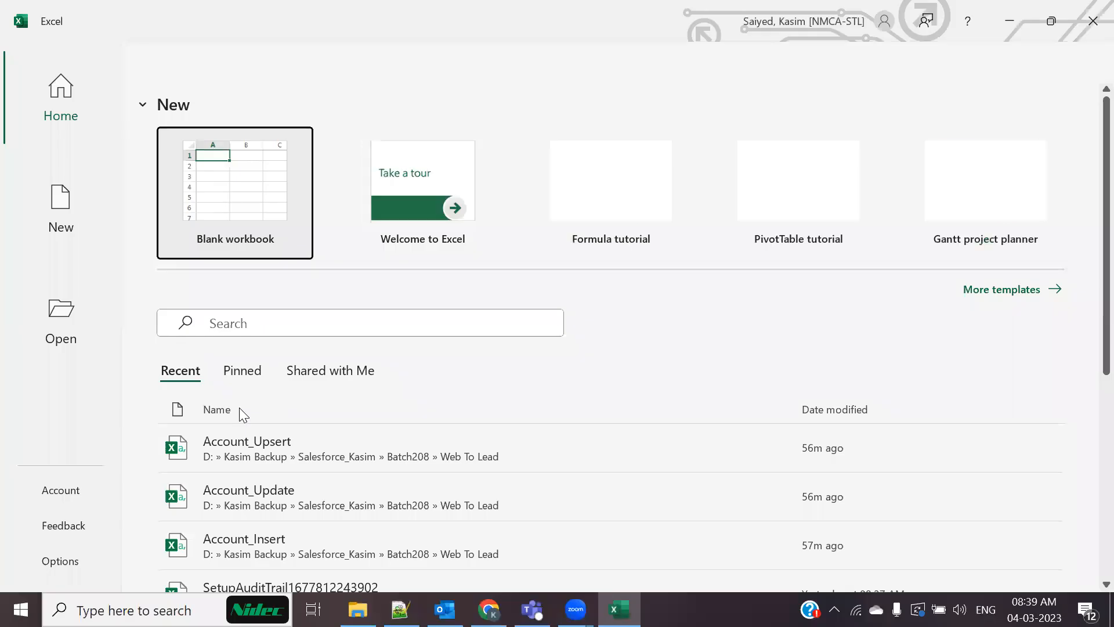
left_click(246, 201)
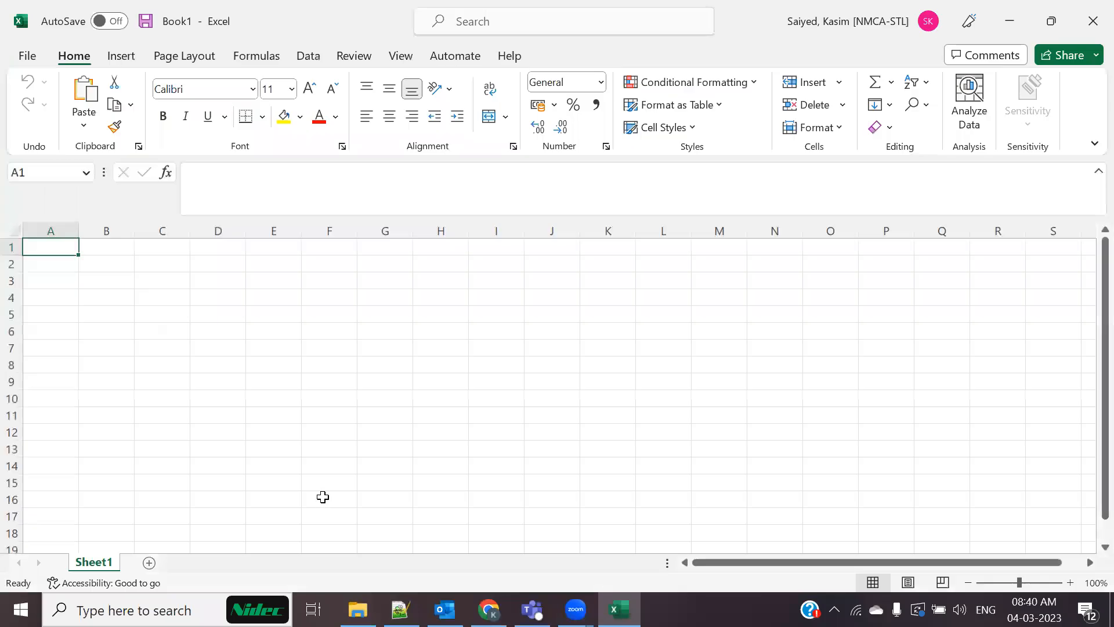
key("ctrl+v")
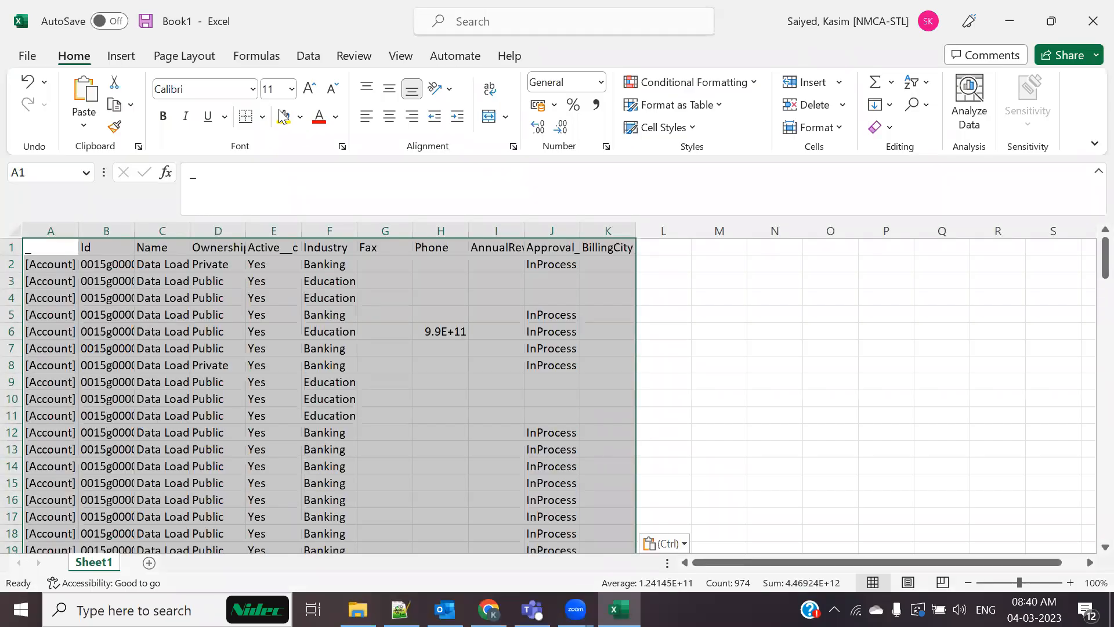
left_click(263, 116)
left_click(274, 297)
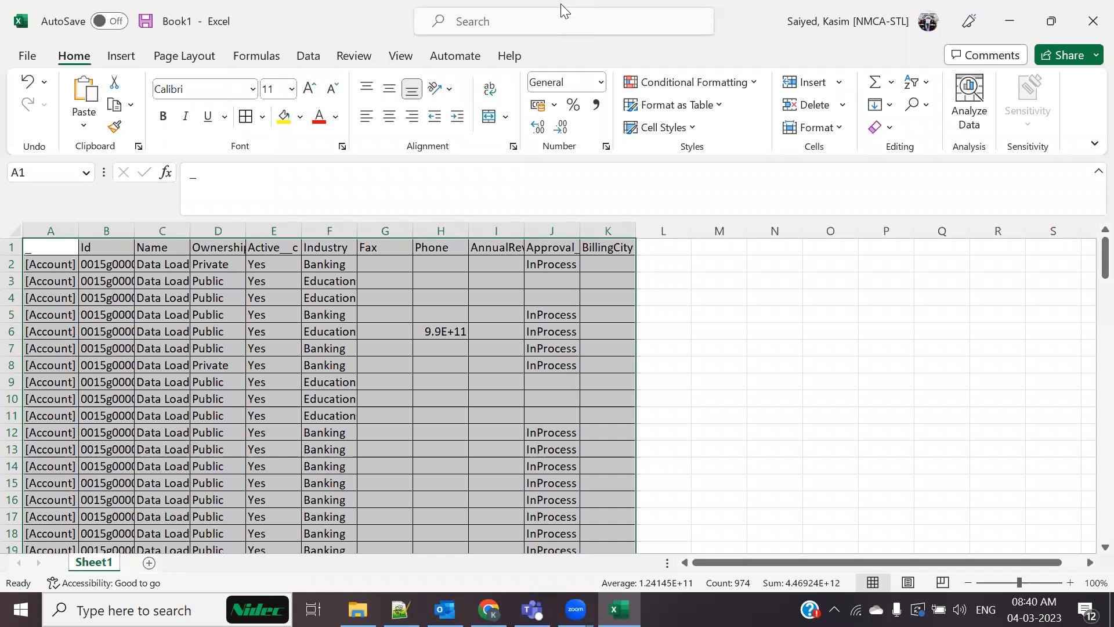
AutoFit the column widths and fill header row 1 yellow
left_click(560, 18)
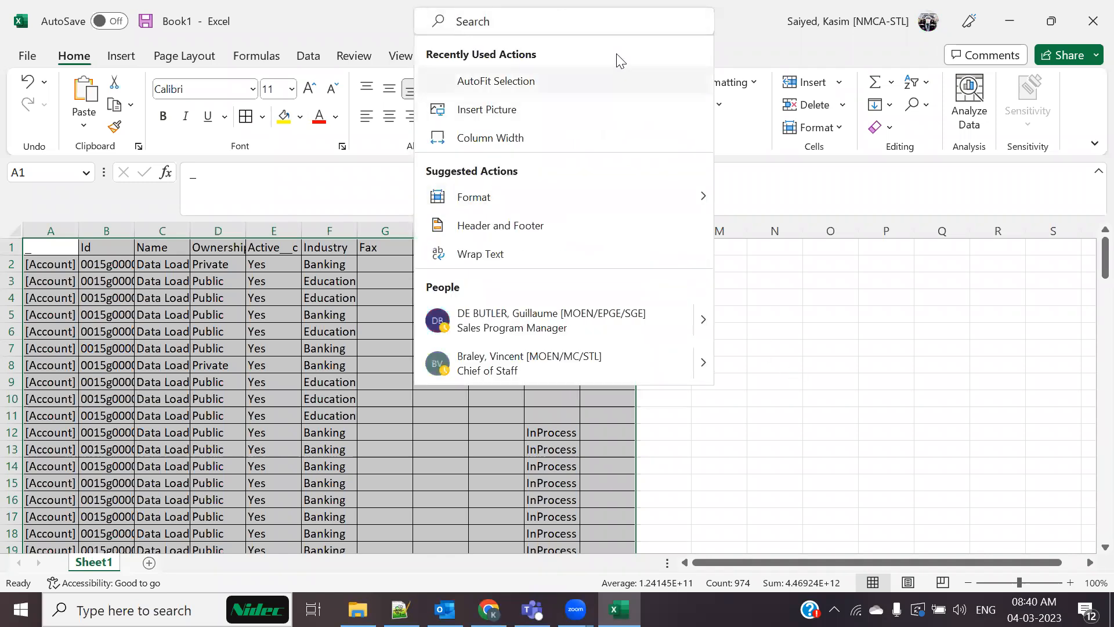
type("format")
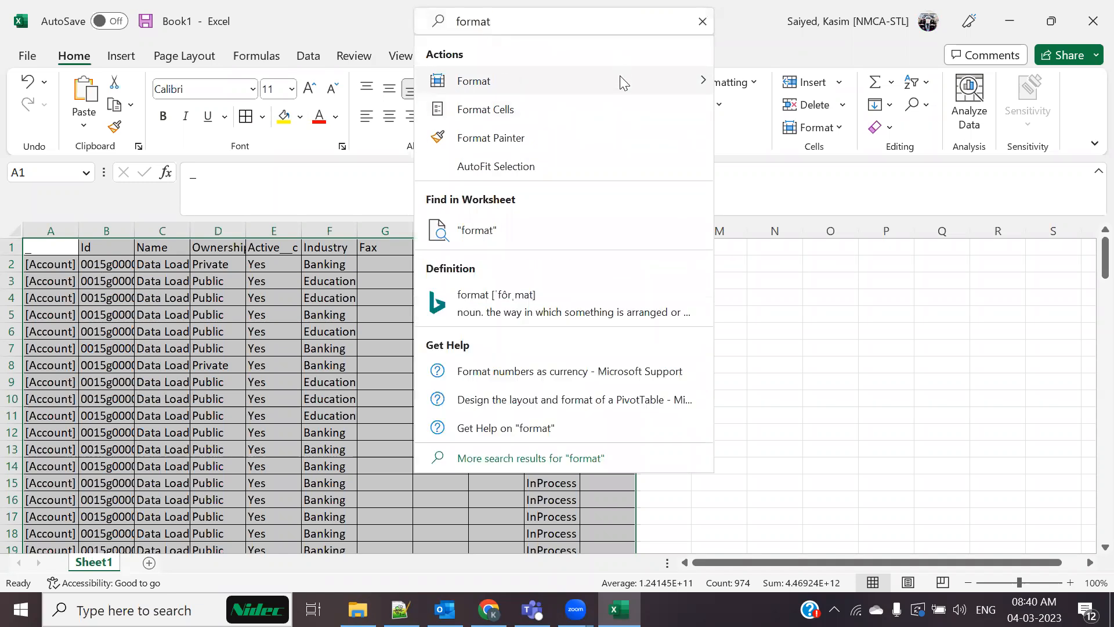
mouse_move(619, 81)
left_click(796, 185)
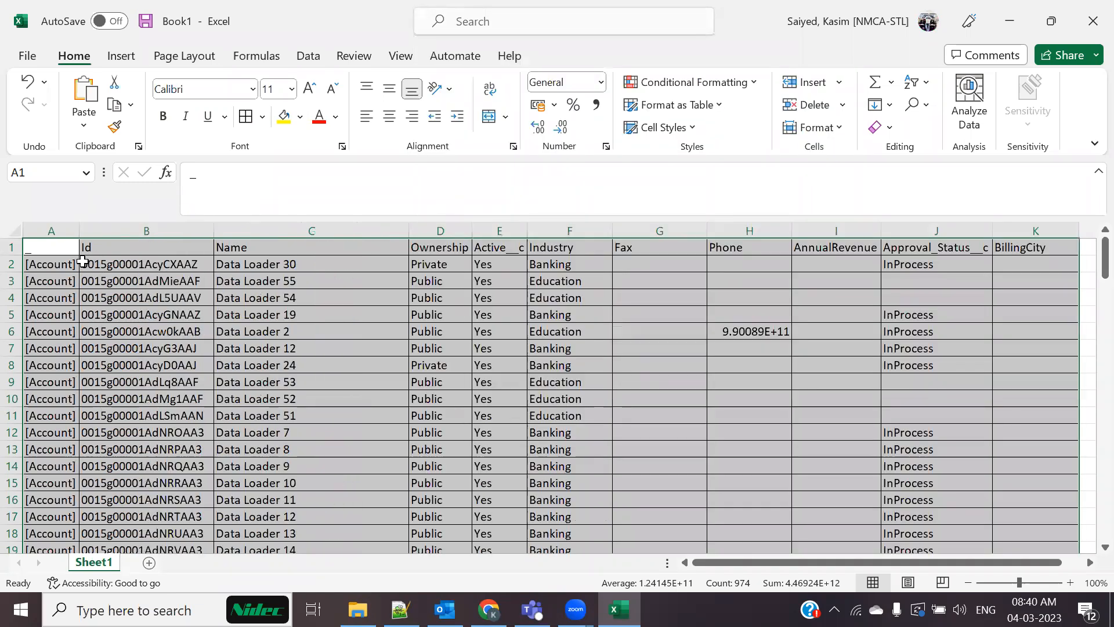
left_click(11, 247)
left_click(283, 116)
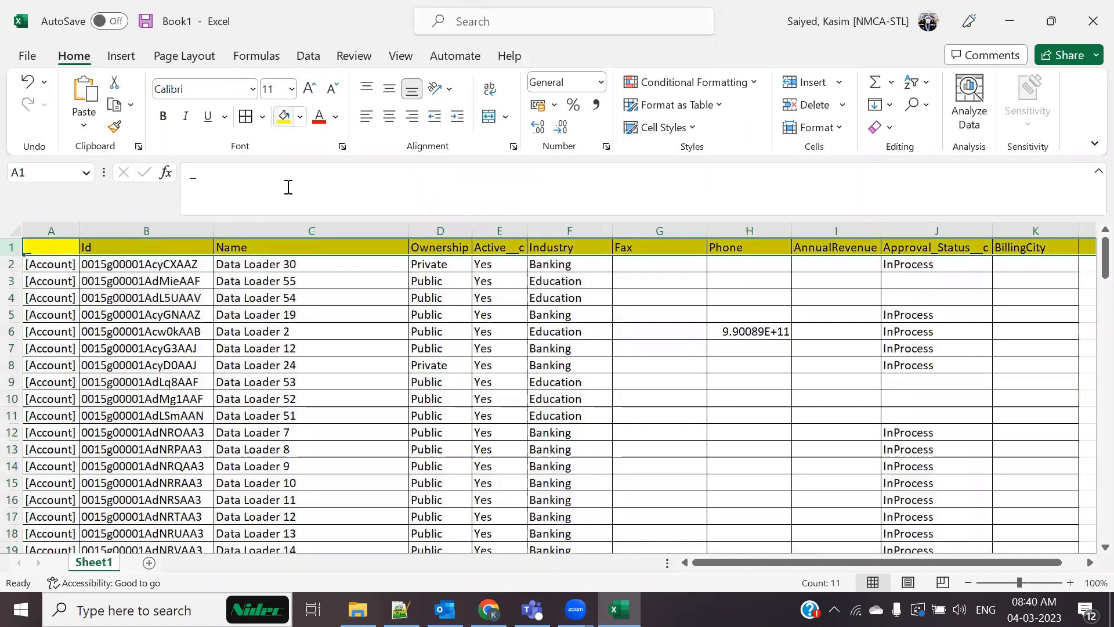
Delete column A holding the Account type labels
left_click(44, 233)
right_click(44, 232)
left_click(93, 439)
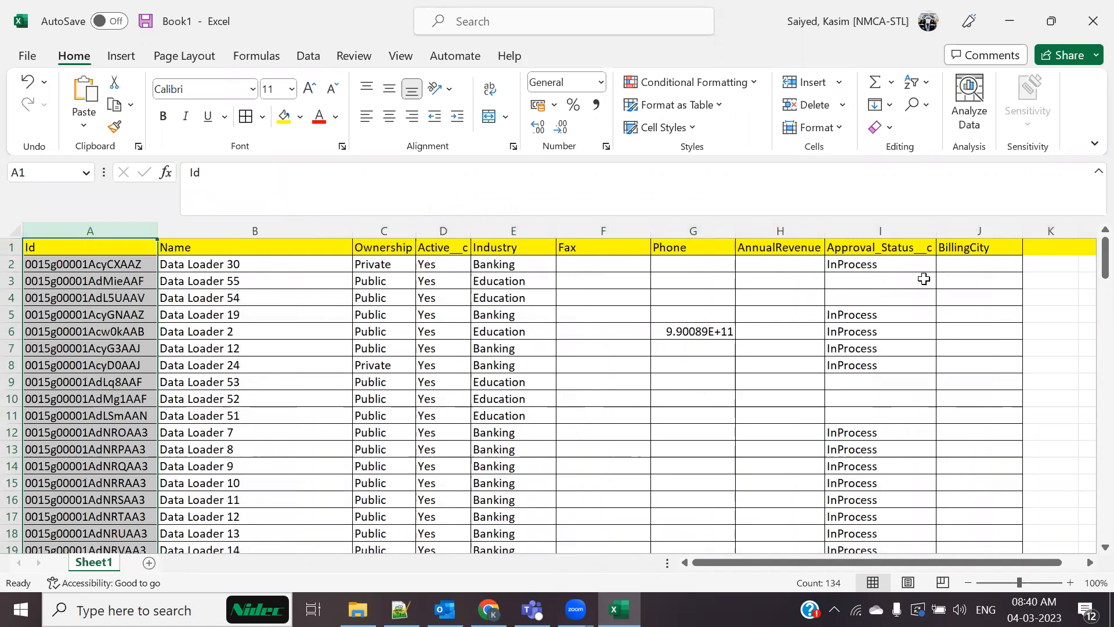
scroll(497, 393, "down", 2)
left_click(644, 416)
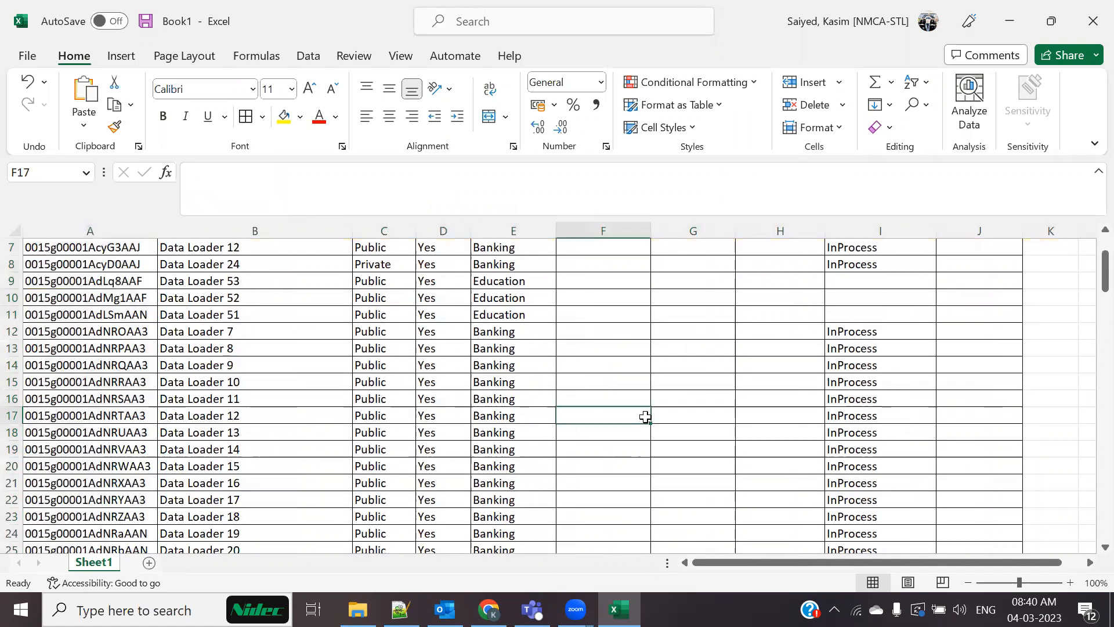
Dismiss the save prompt without saving and return to the Data Export query in Chrome
key("ctrl+s")
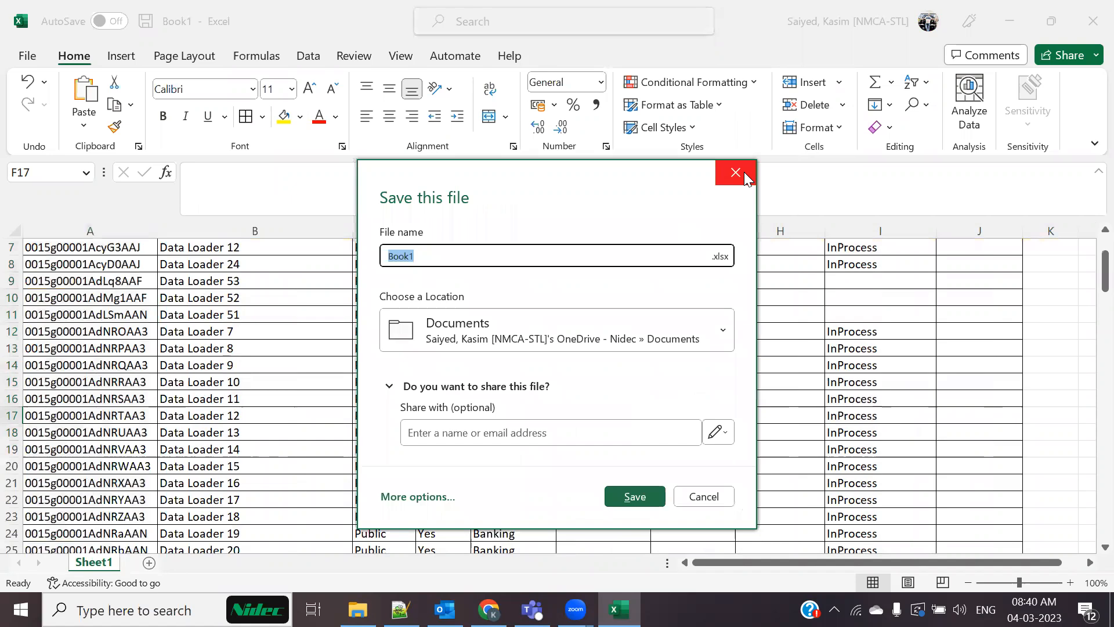
key("Escape")
scroll(462, 436, "up", 2)
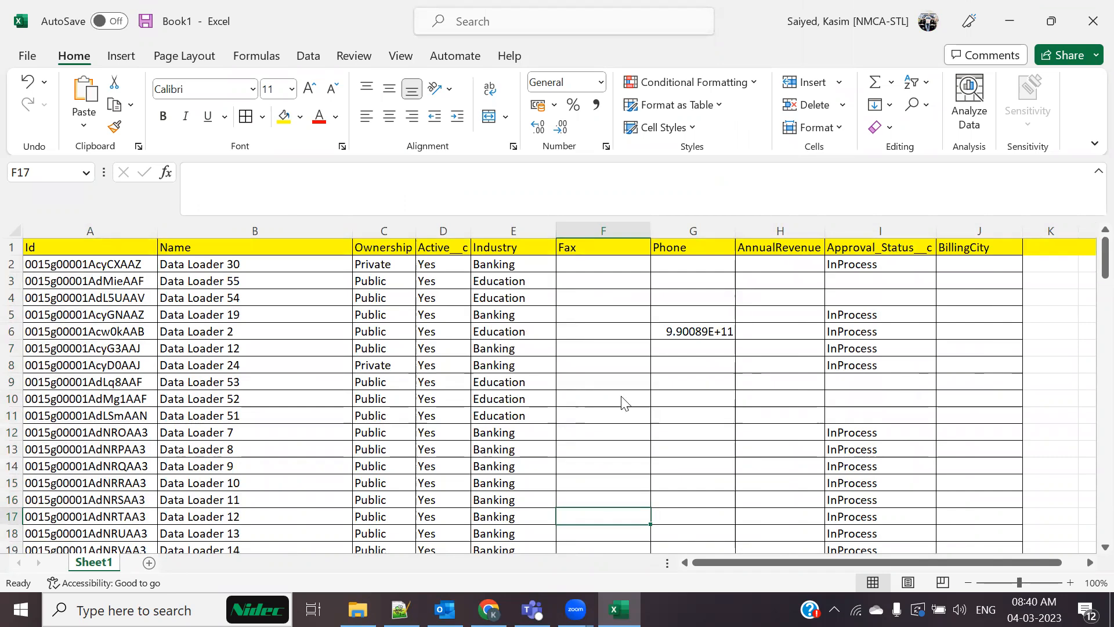
key("alt+Tab")
left_click(533, 167)
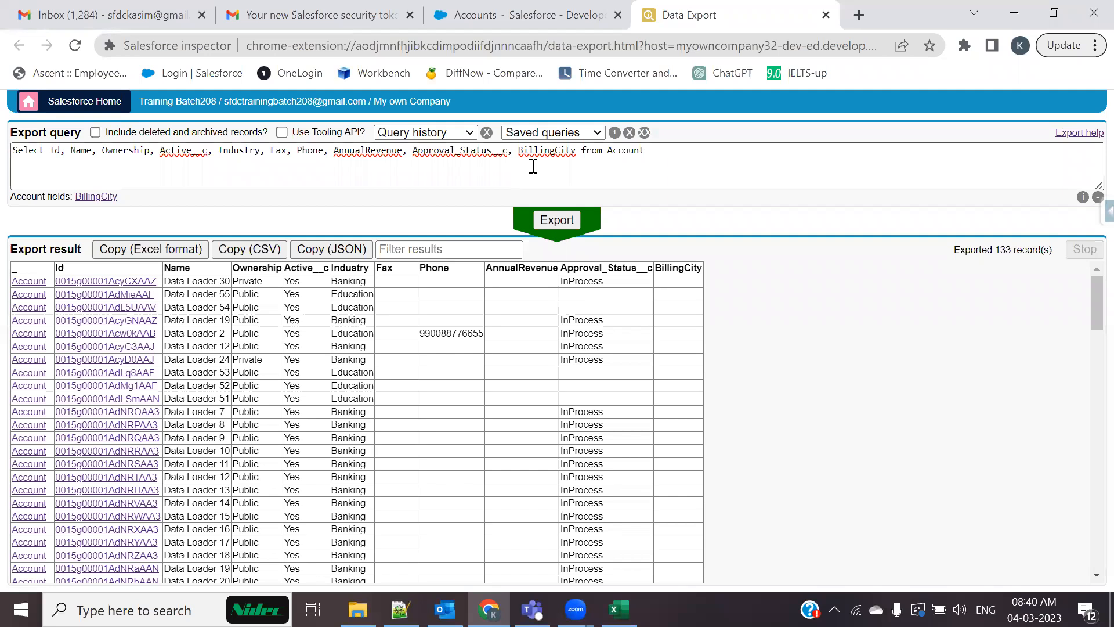
From the Accounts list tab, launch Salesforce Inspector's Data Import tool in a new tab
left_click(511, 15)
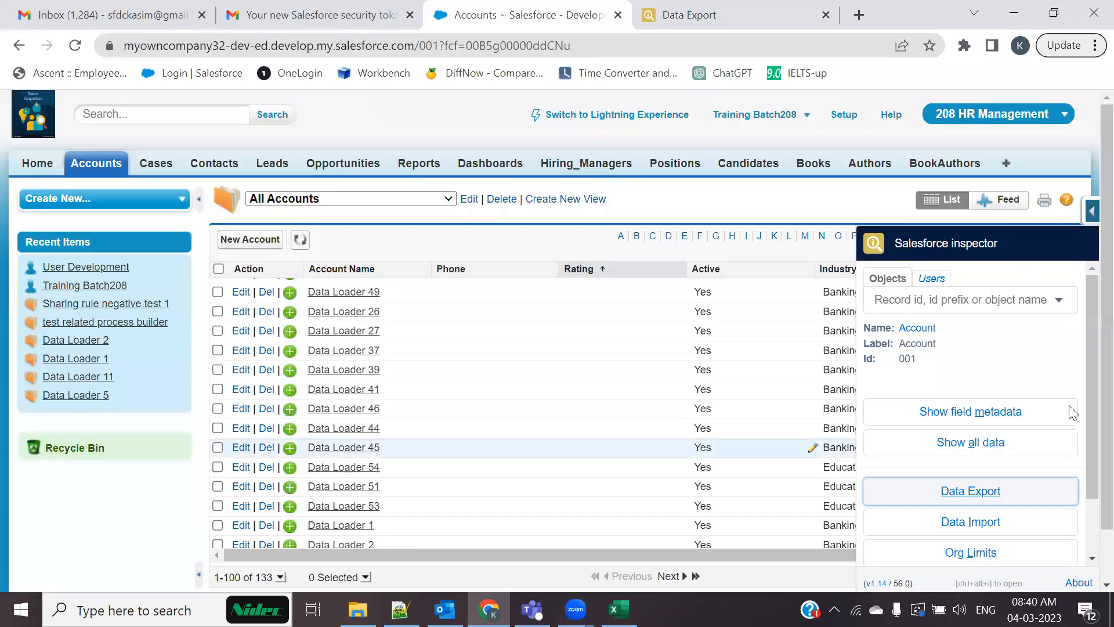
left_click(754, 8)
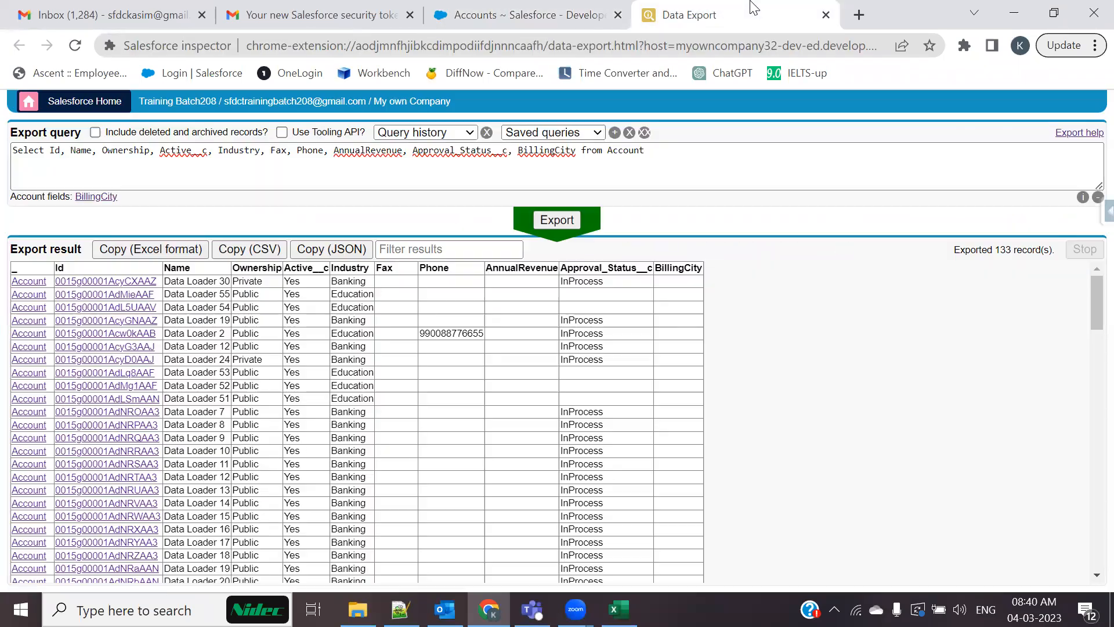
left_click(492, 20)
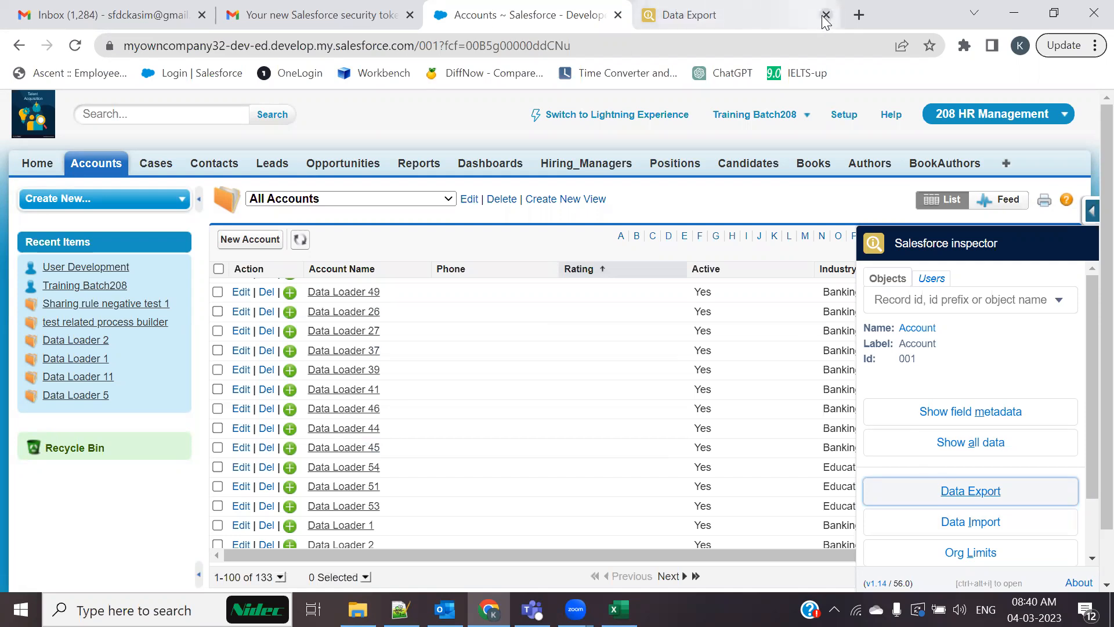
left_click(972, 532)
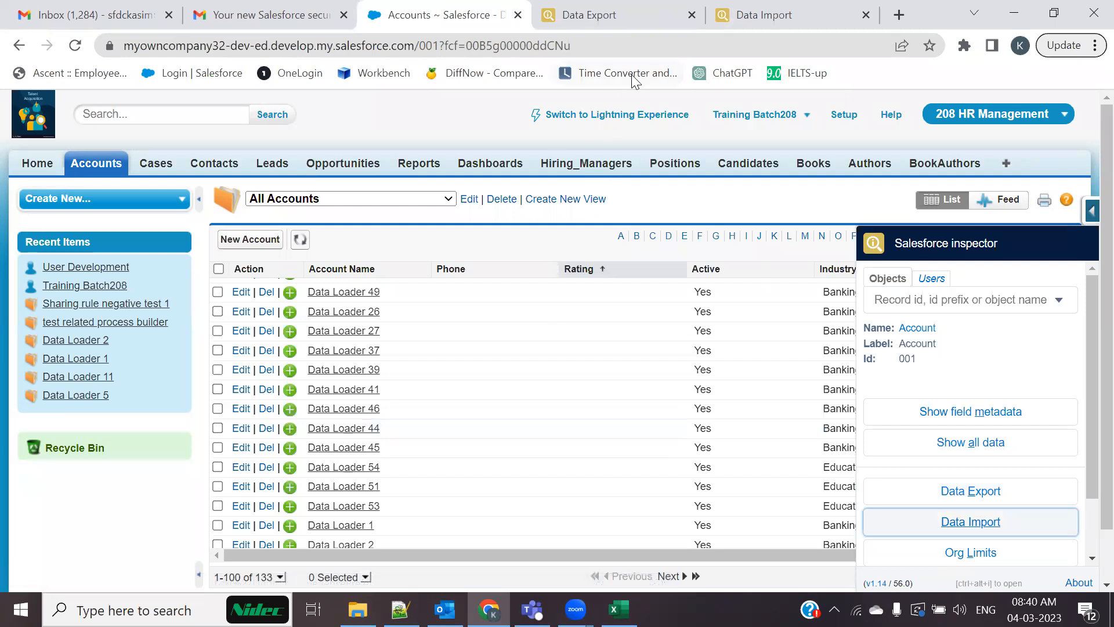
key("ctrl+Tab")
View the Data Import actions list, then open the backup folder on drive D
left_click(762, 10)
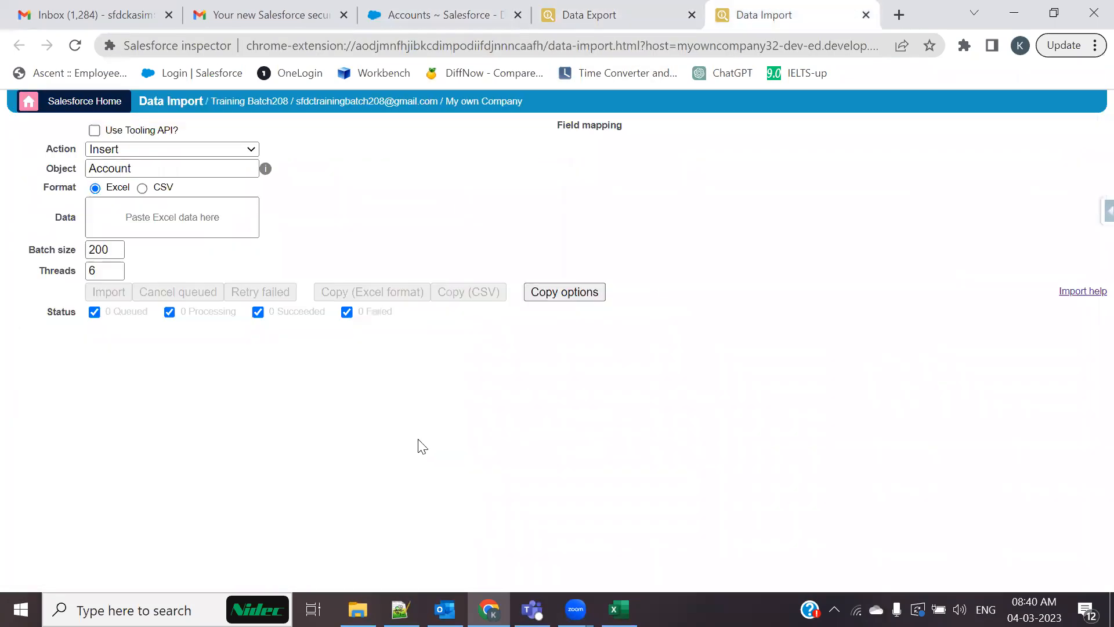
left_click(219, 152)
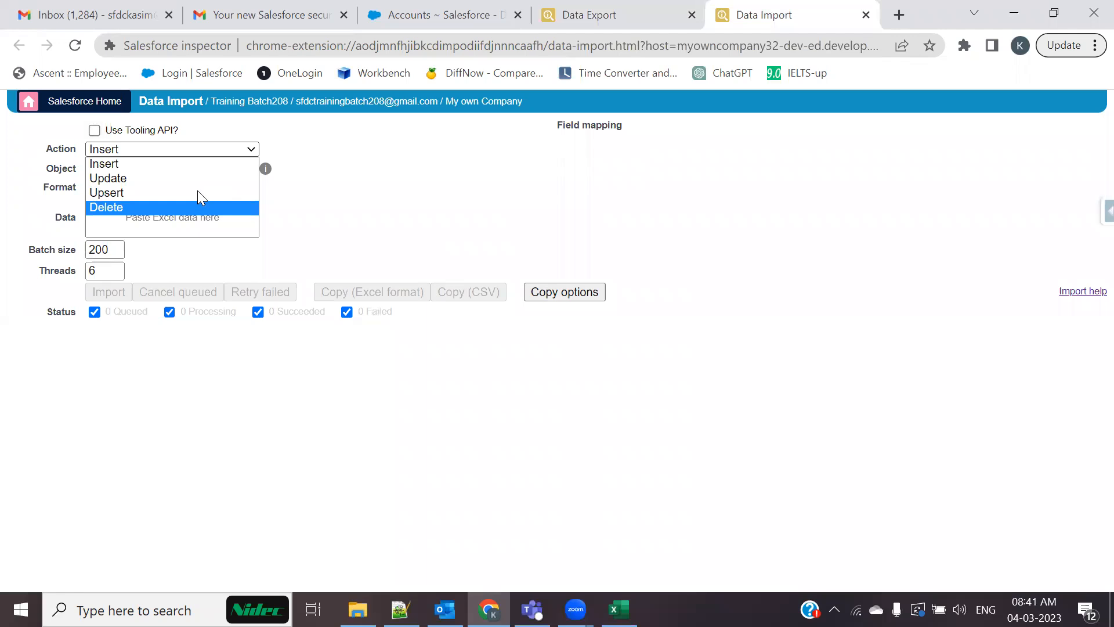
left_click(359, 609)
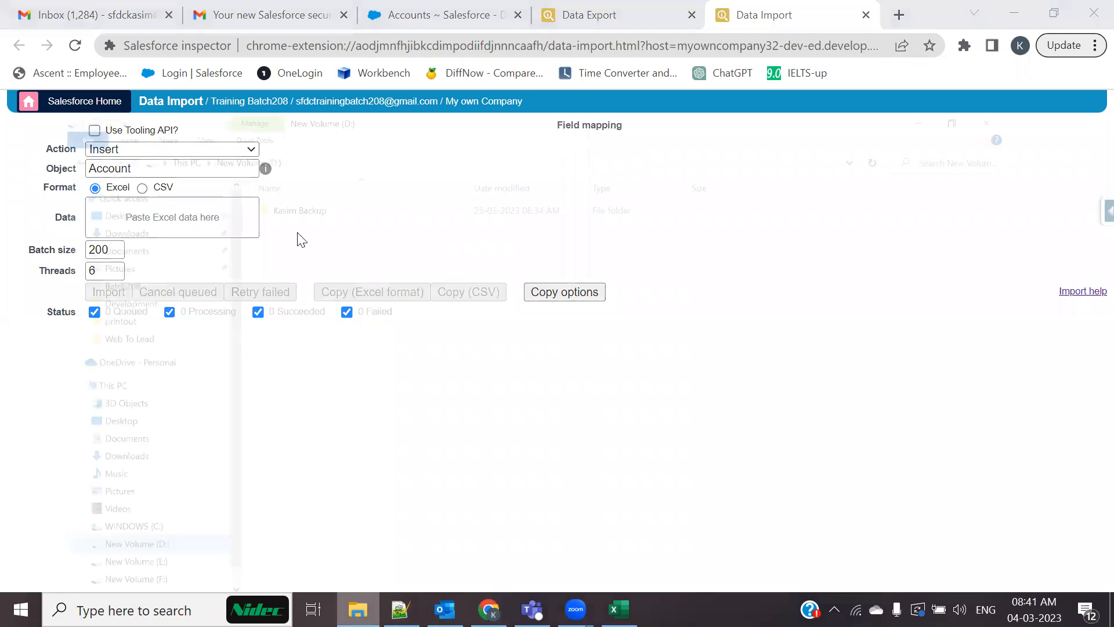
double_click(284, 119)
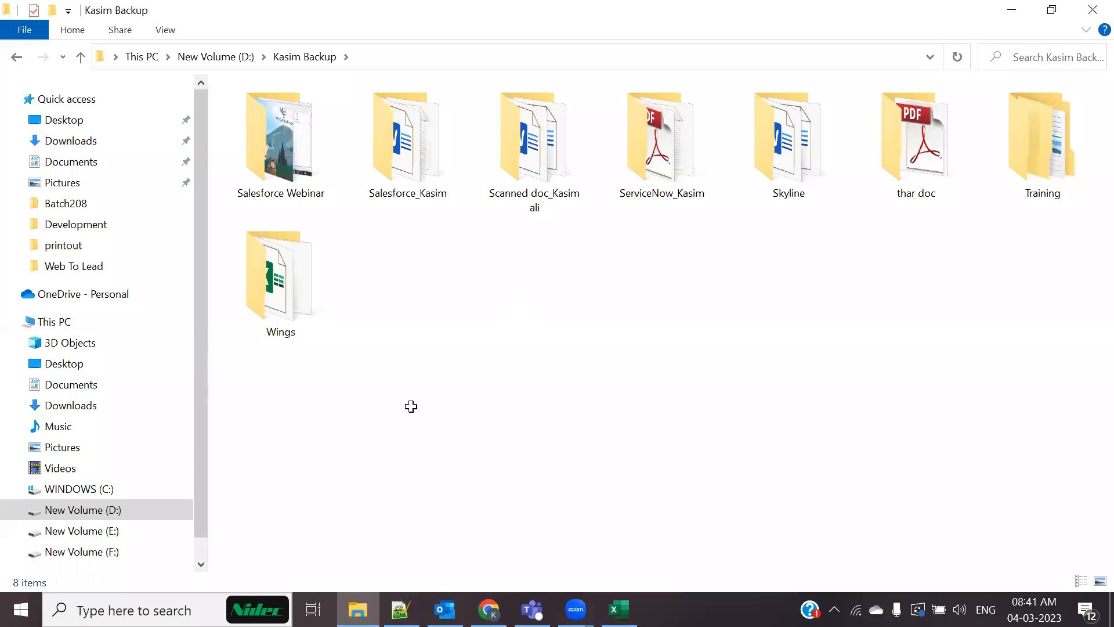
Check the Excel workbook, then scroll through the Data Loader accounts in Salesforce's All Accounts list
key("alt+Tab")
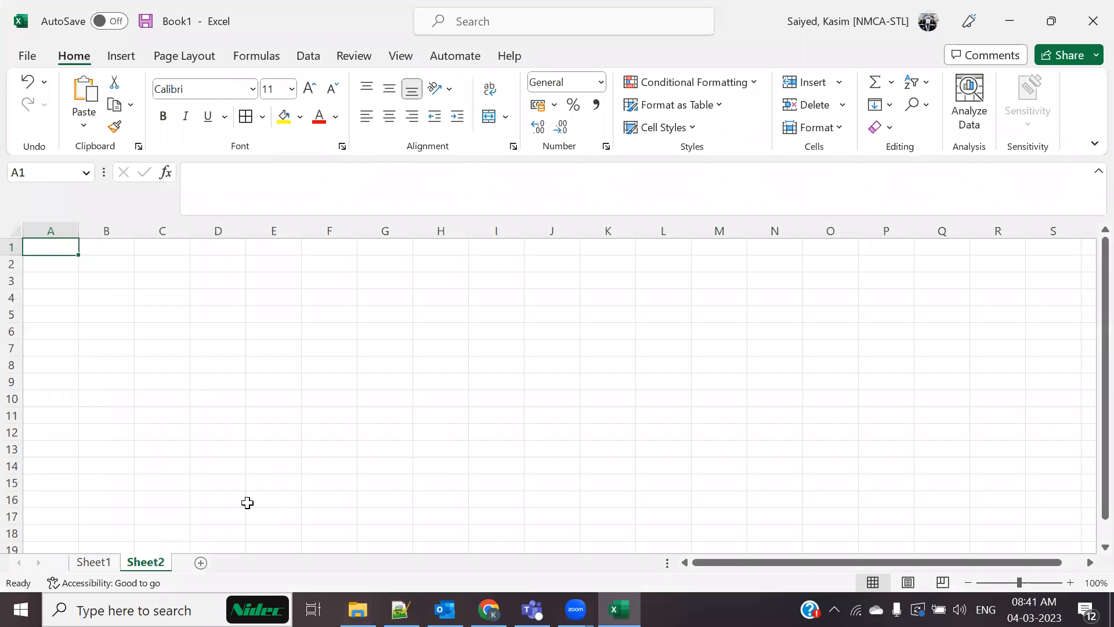
left_click(489, 609)
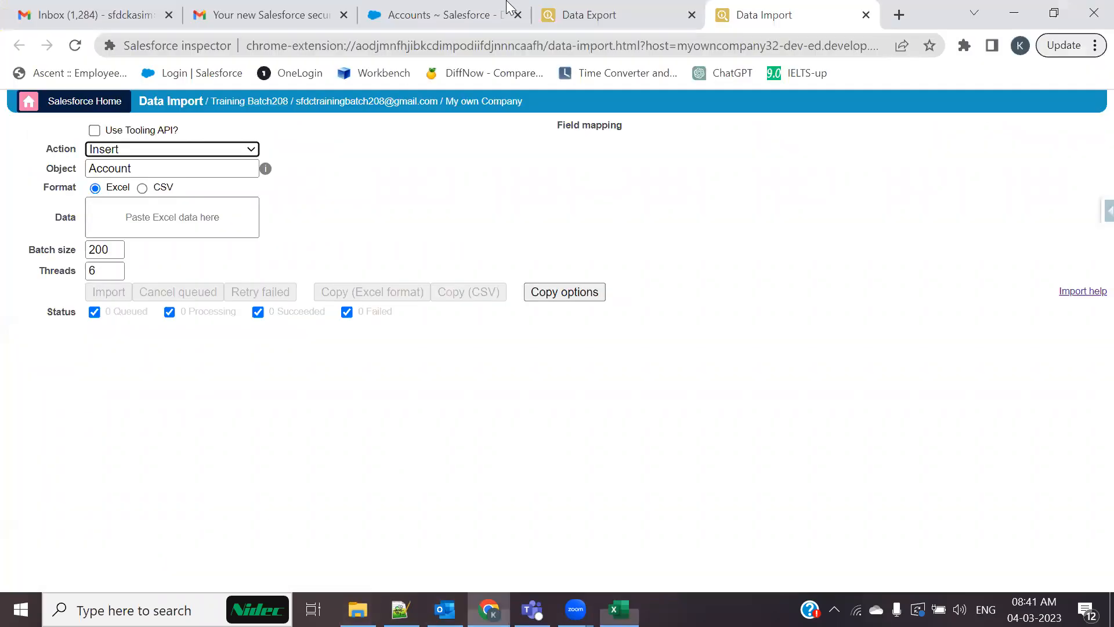
left_click(506, 7)
scroll(354, 302, "down", 3)
scroll(360, 307, "down", 5)
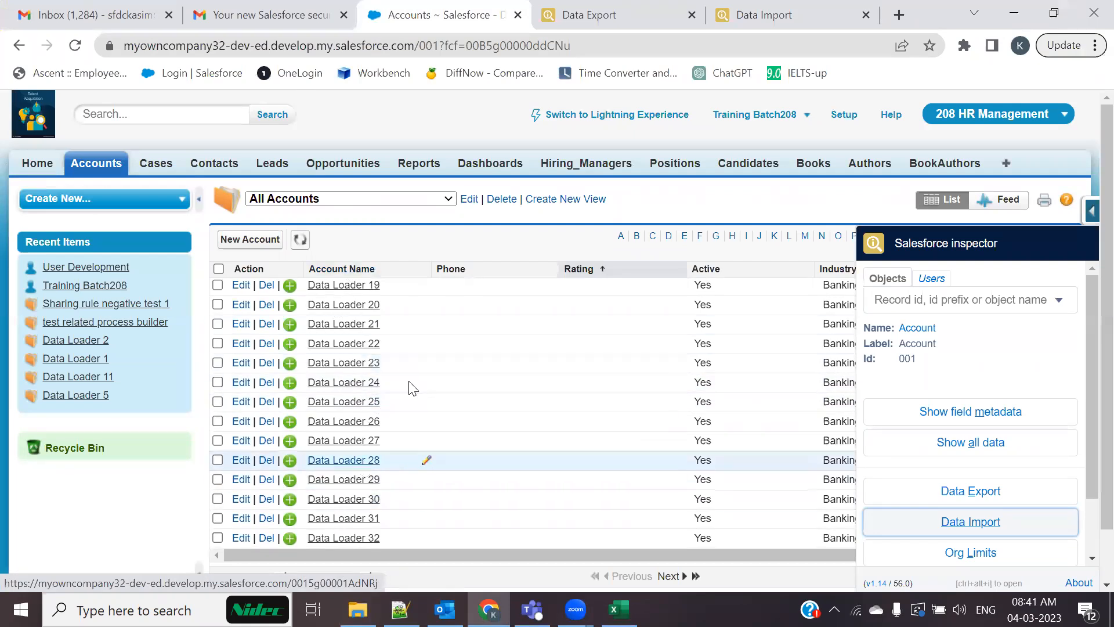
Load the All Accounts list view and open the account named 'new record'
scroll(397, 366, "down", 9)
scroll(398, 366, "up", 6)
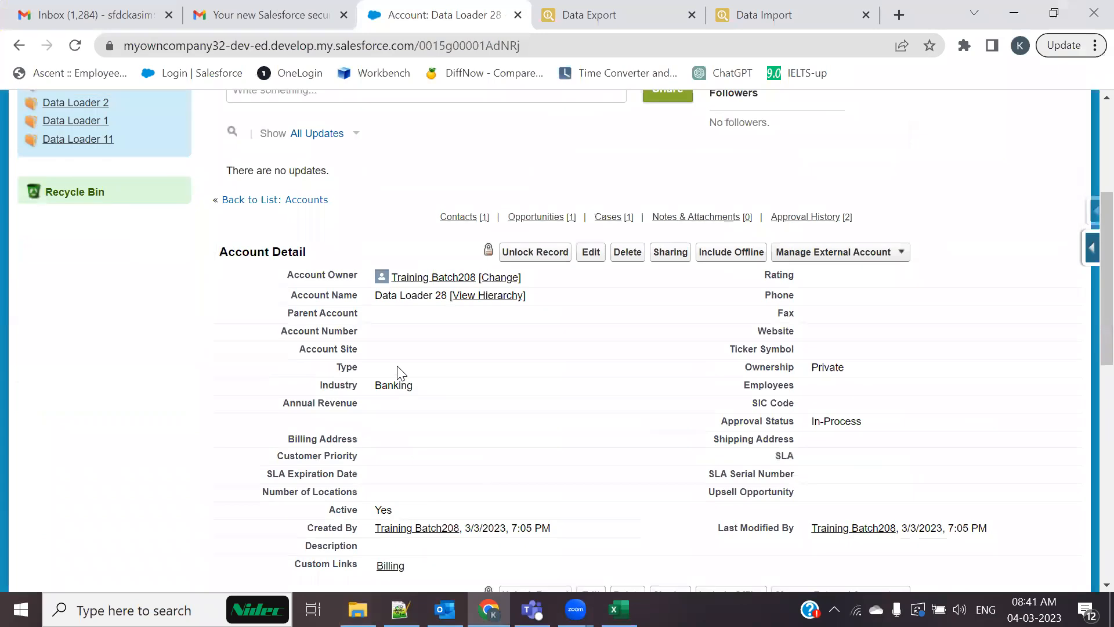
scroll(398, 372, "up", 5)
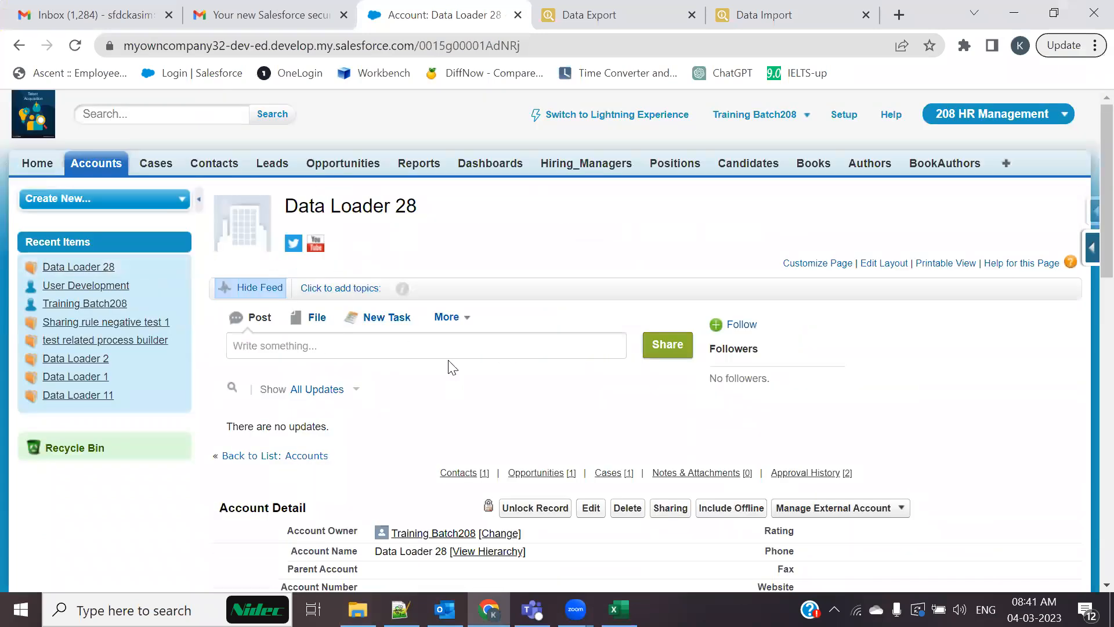
left_click(157, 166)
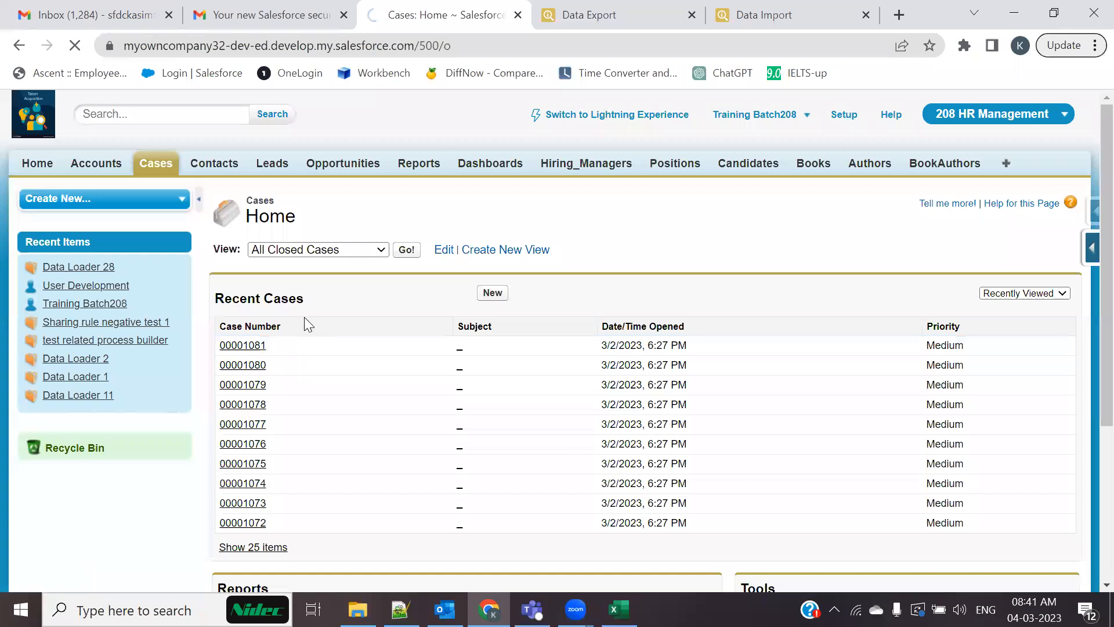
left_click(100, 156)
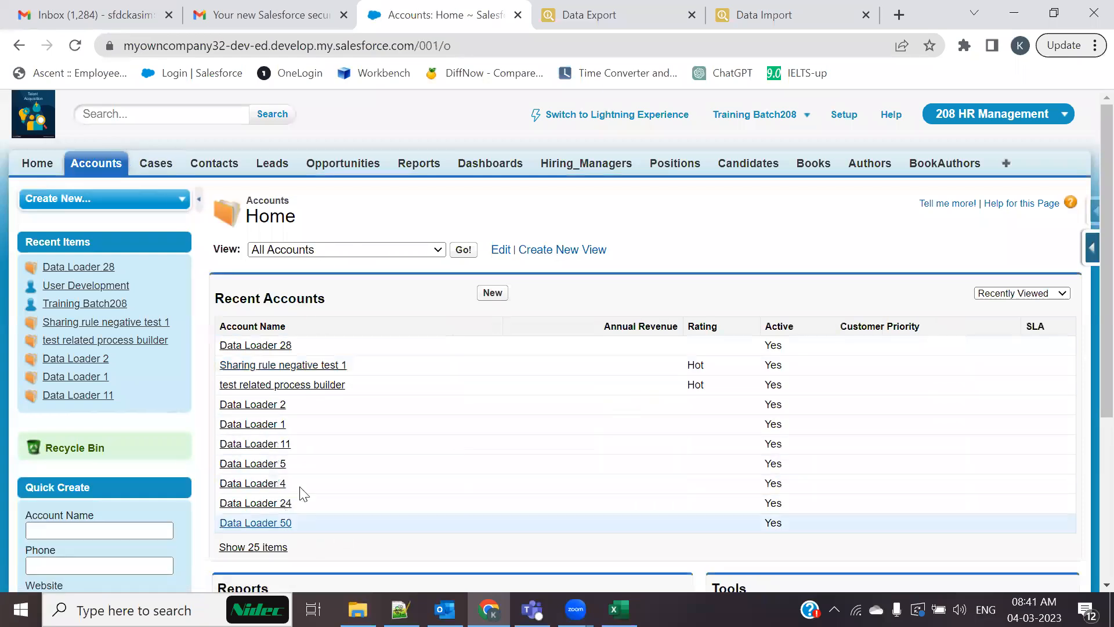
scroll(282, 458, "down", 3)
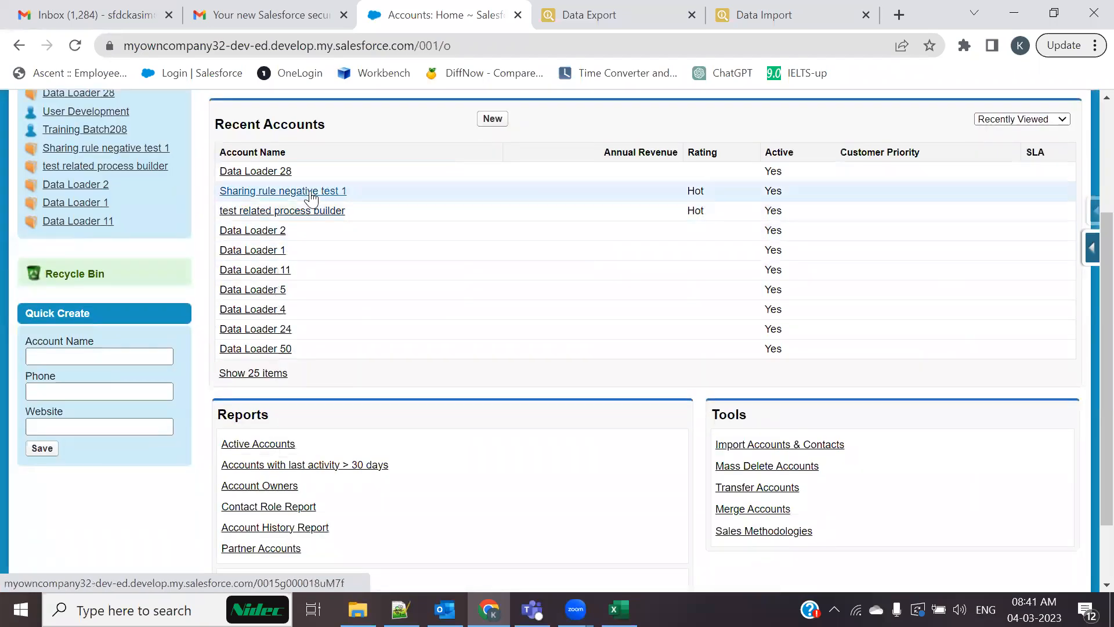
scroll(438, 154, "up", 3)
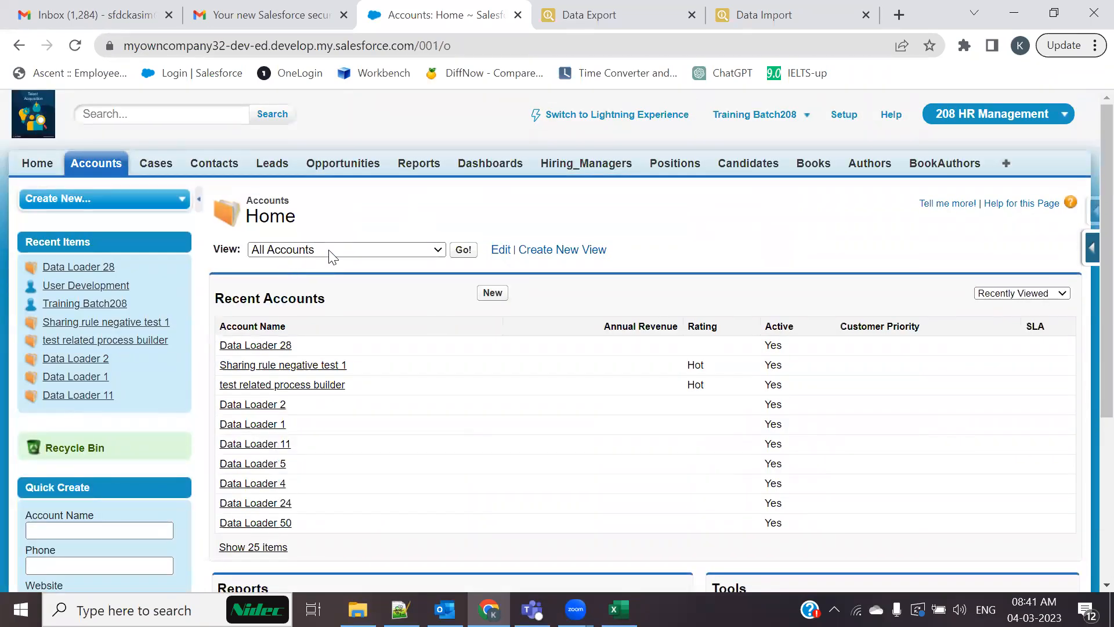
left_click(377, 248)
left_click(377, 250)
left_click(465, 251)
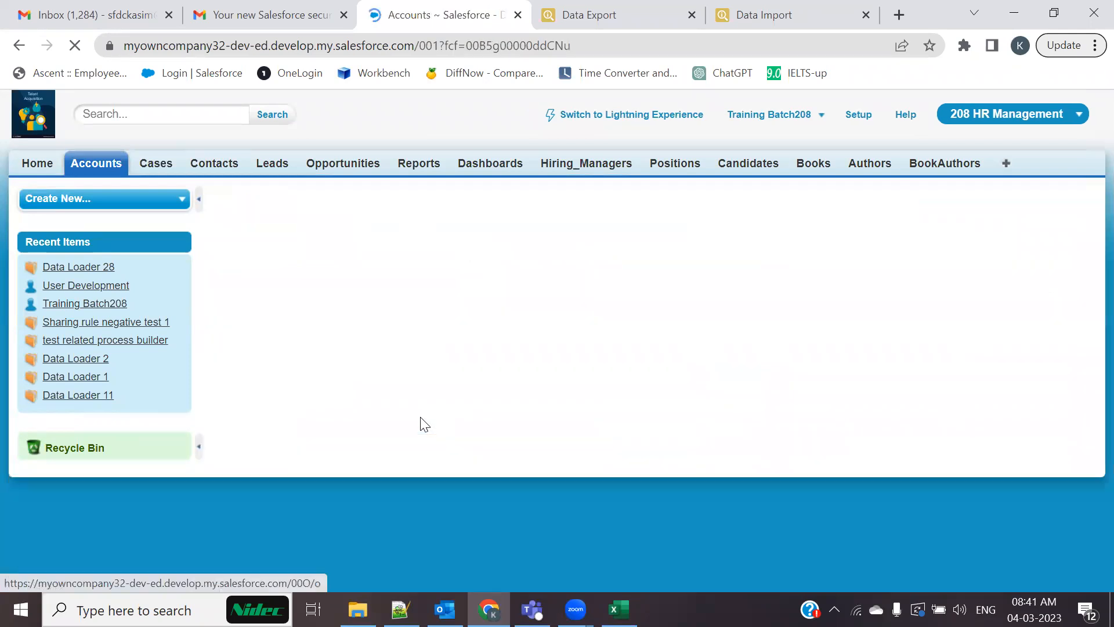
scroll(333, 427, "down", 3)
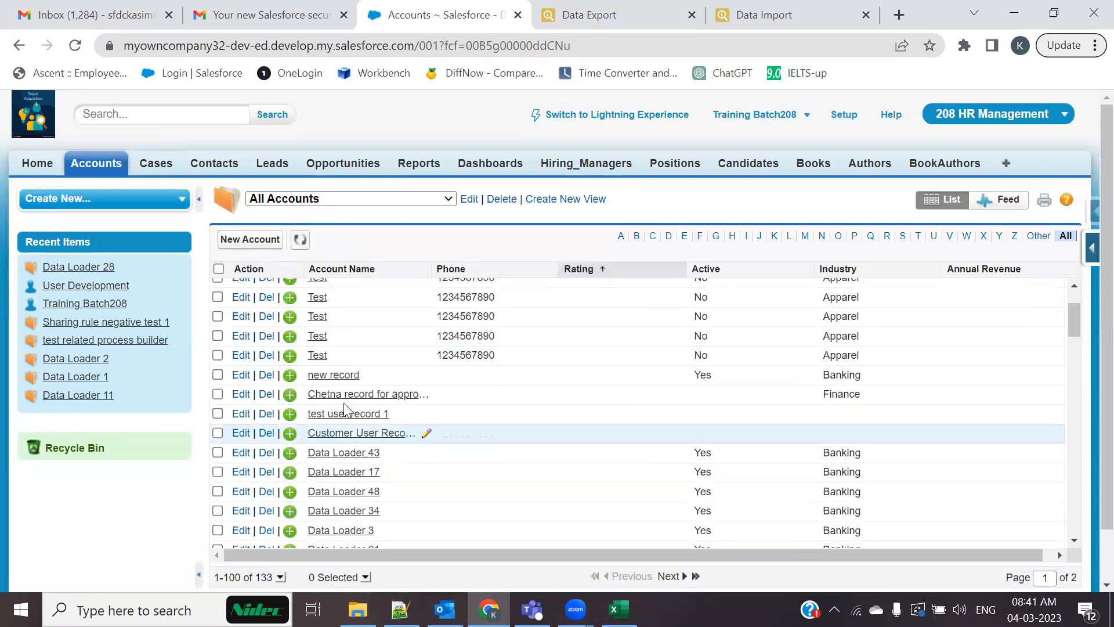
left_click(382, 431)
Copy the account's record ID from the URL into cell A1 of Excel's Sheet2
scroll(393, 452, "down", 10)
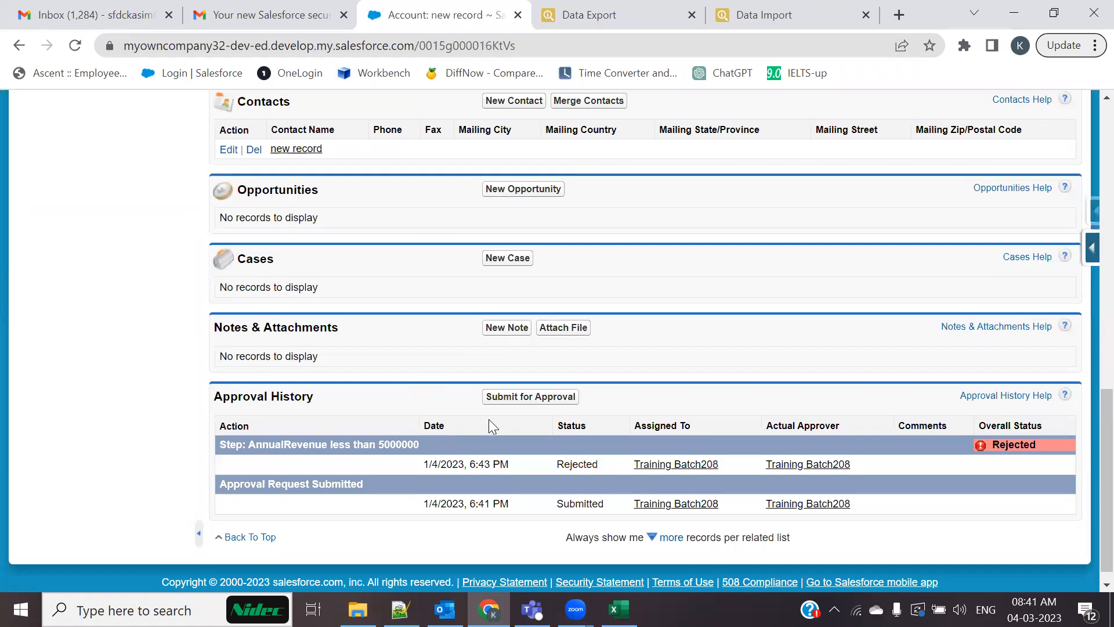
scroll(492, 426, "up", 10)
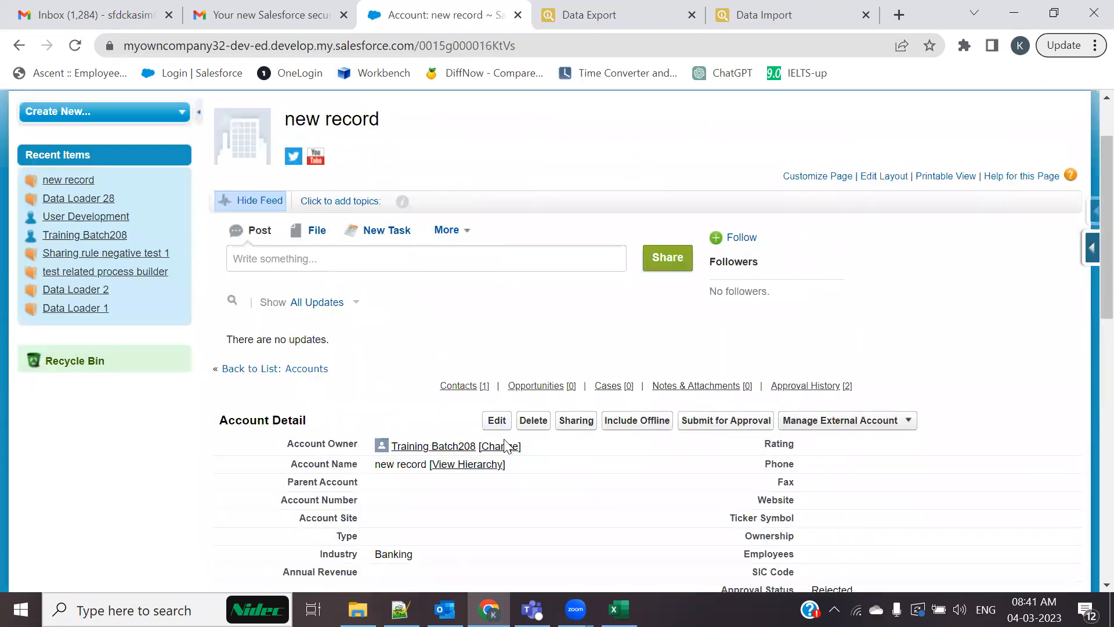
scroll(500, 461, "down", 10)
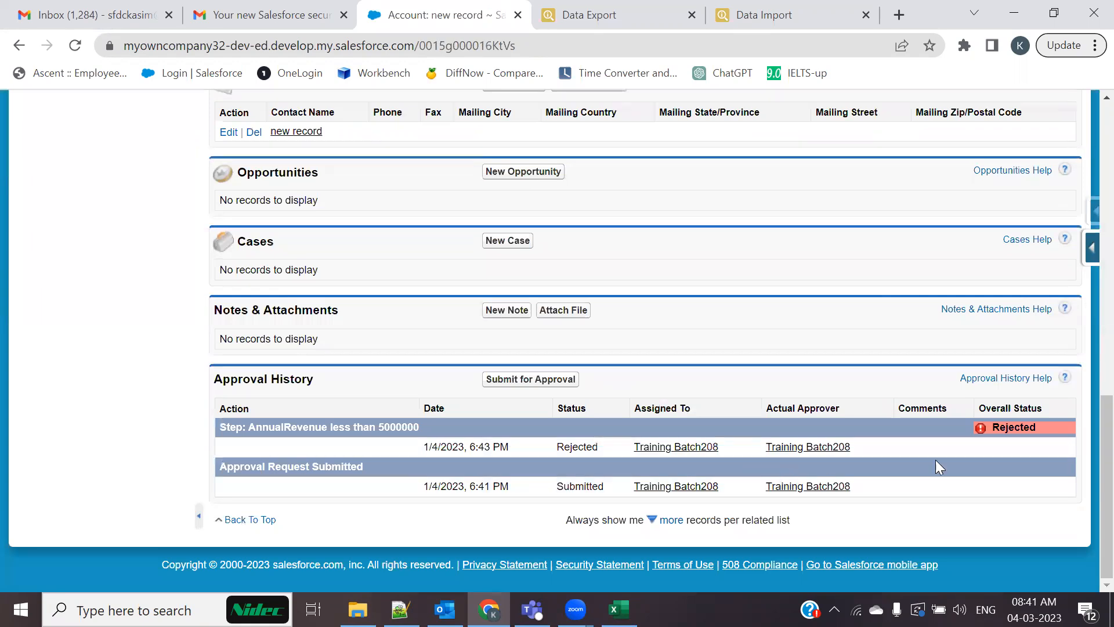
scroll(248, 428, "up", 10)
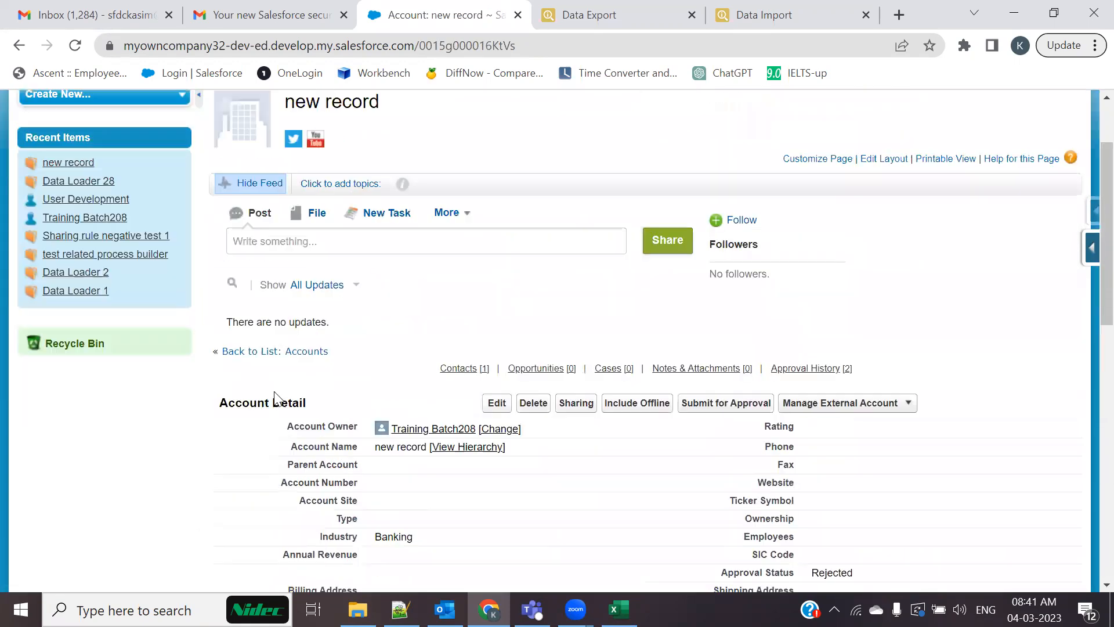
double_click(481, 46)
key("ctrl+c")
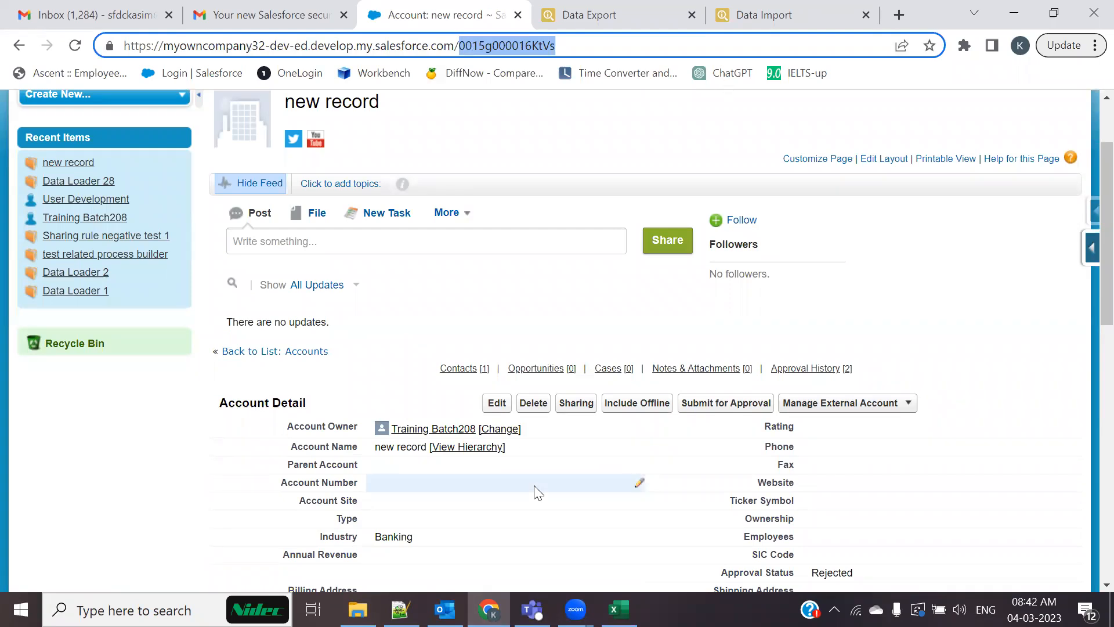
key("alt+Tab")
key("ctrl+v")
left_click(103, 345)
Set the Inspector Data Import action to Delete with the Data box ready for pasting
left_click(62, 248)
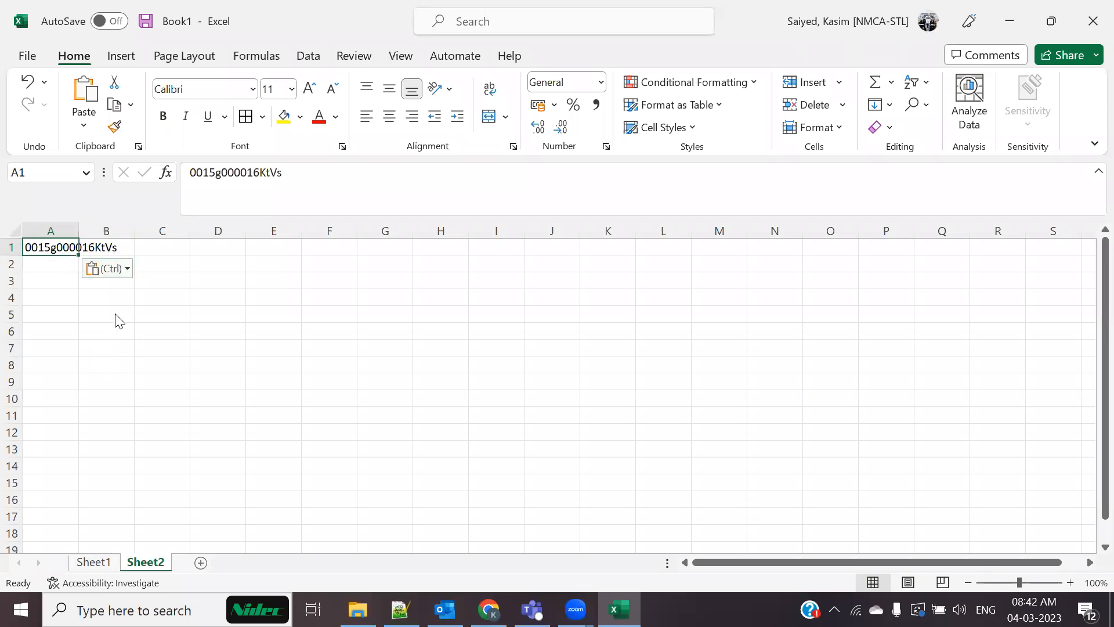
key("alt+Tab")
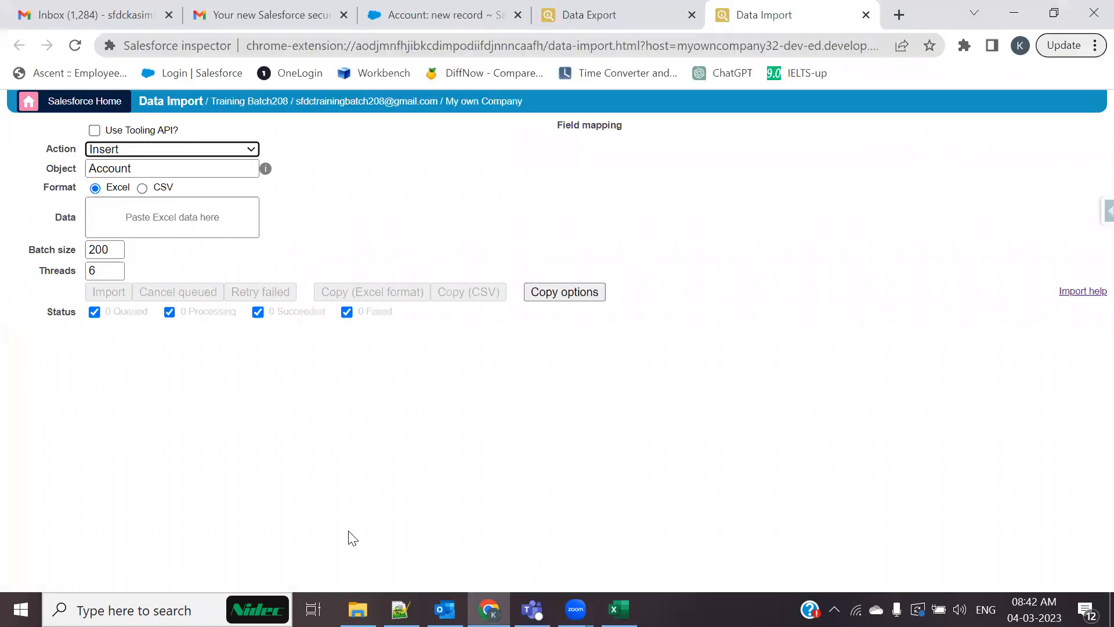
left_click(222, 155)
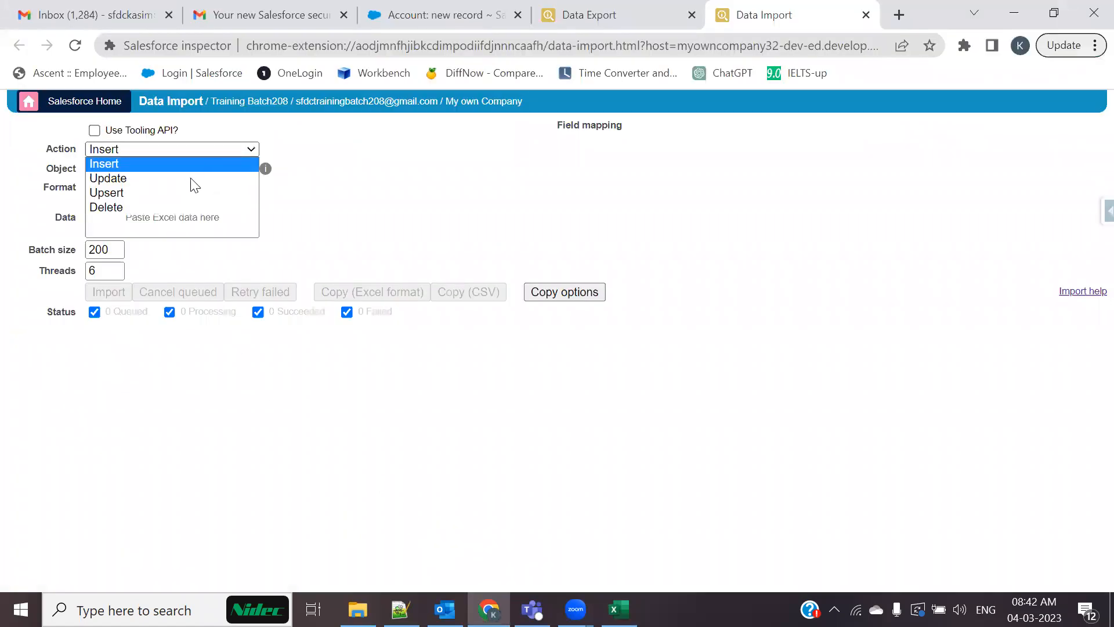
left_click(146, 208)
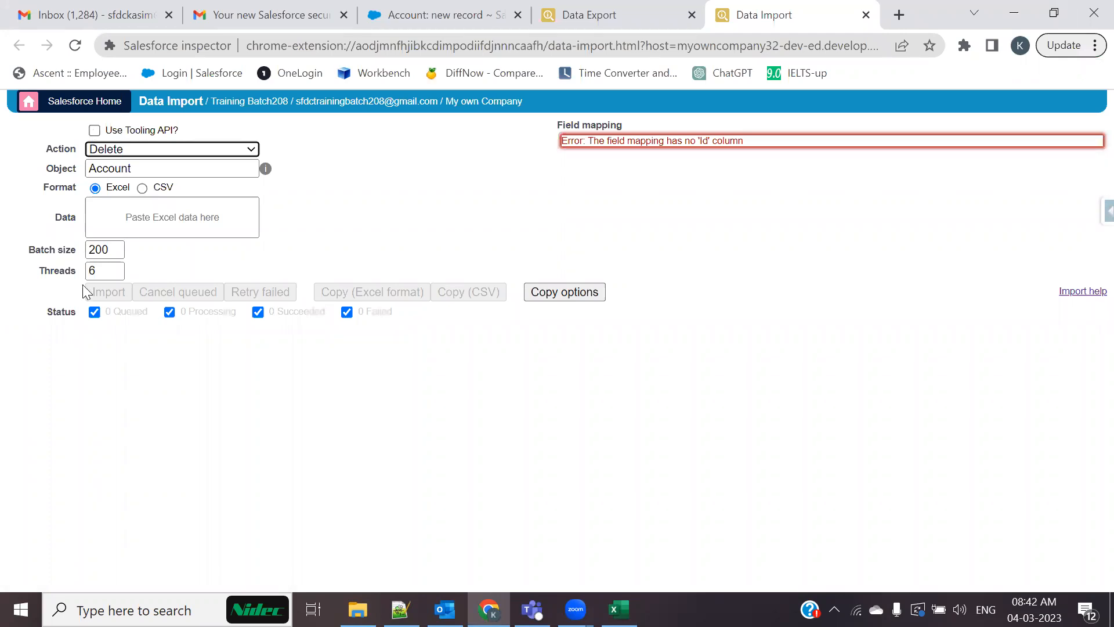
left_click(139, 169)
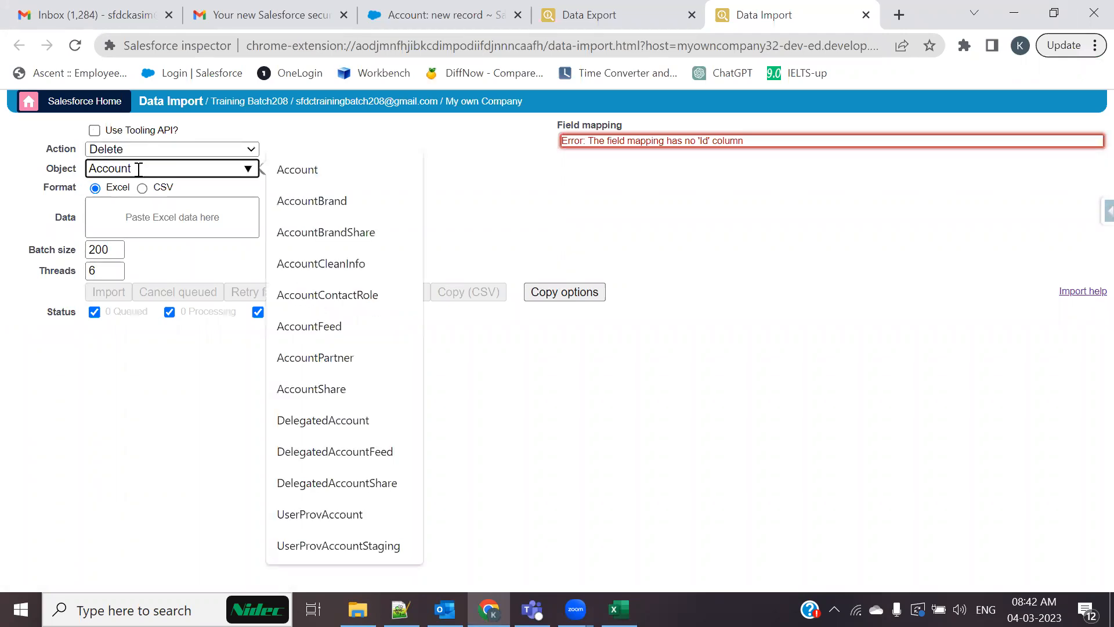
left_click(147, 160)
left_click(149, 154)
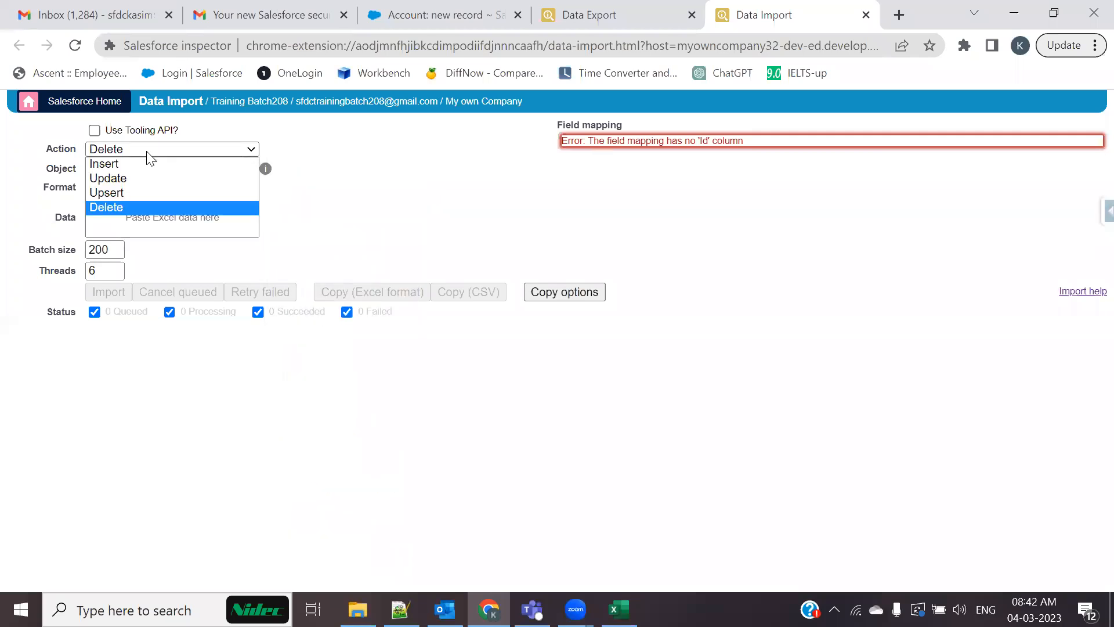
left_click(115, 210)
left_click(115, 213)
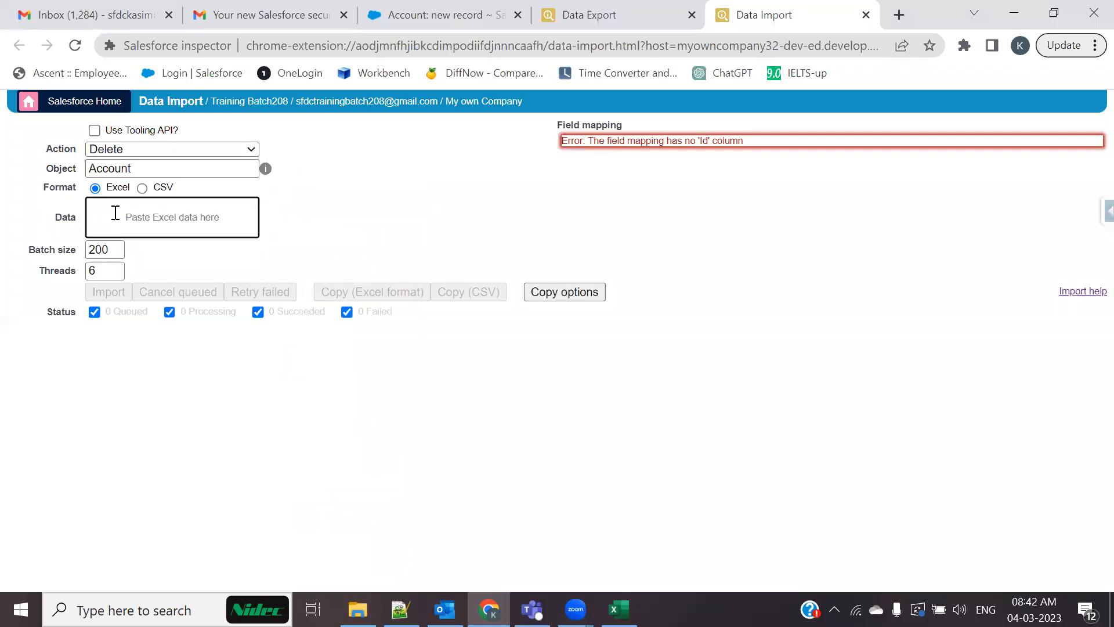
key("alt+Tab")
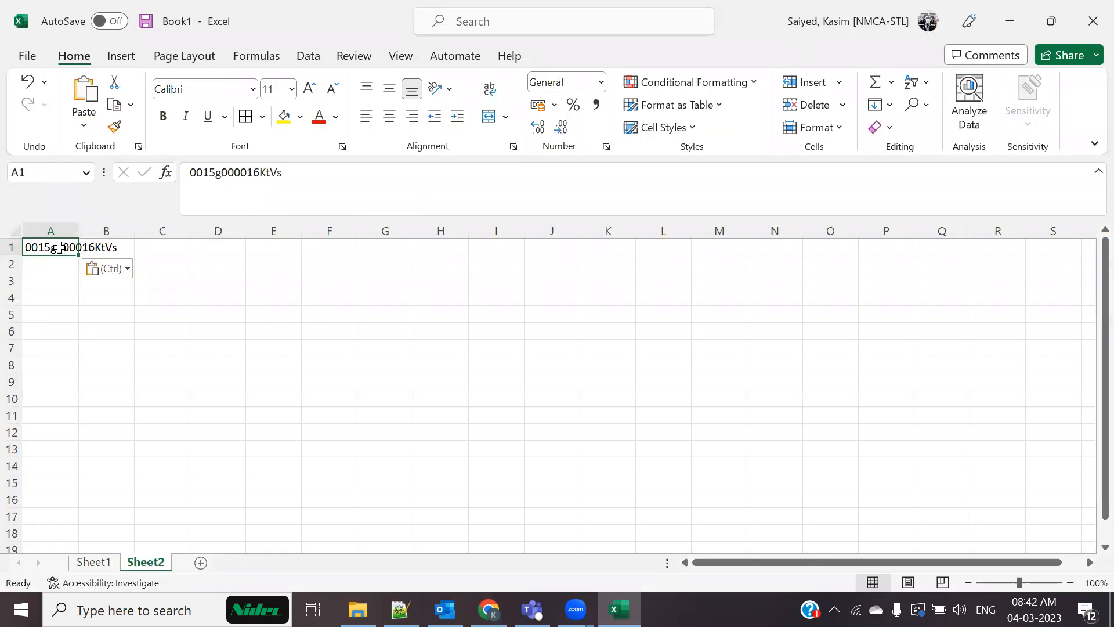
Move the record ID to A2, add an 'Id' header in A1, and widen column A
double_click(186, 172)
key("ctrl+c")
key("BackSpace")
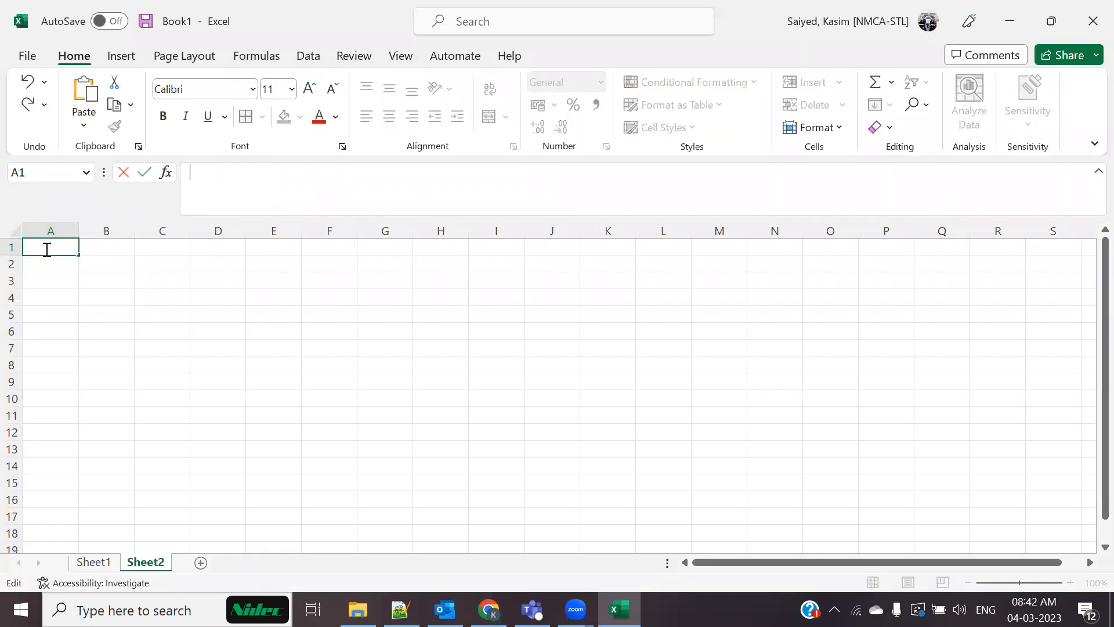
left_click(49, 266)
key("ctrl+v")
left_click(63, 249)
key("BackSpace")
type("Id")
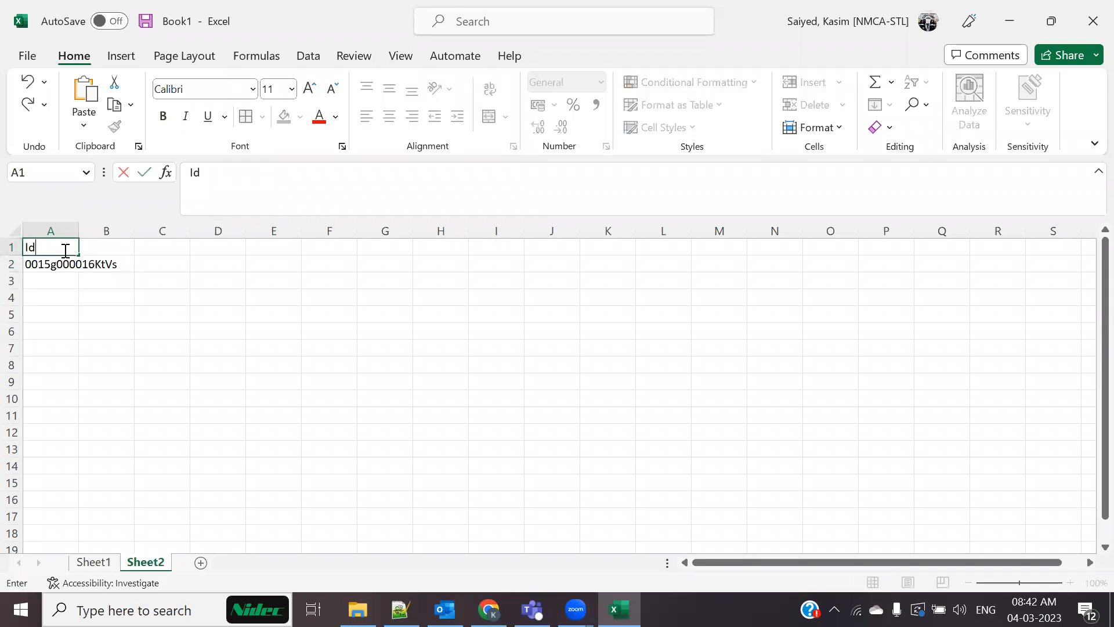
left_click(58, 296)
left_click_drag(78, 230, 129, 265)
Copy the Id header and record ID in A1:A2 for the Data Import page
left_click(97, 286)
left_click(95, 313)
left_click_drag(132, 242, 131, 328)
left_click(101, 232)
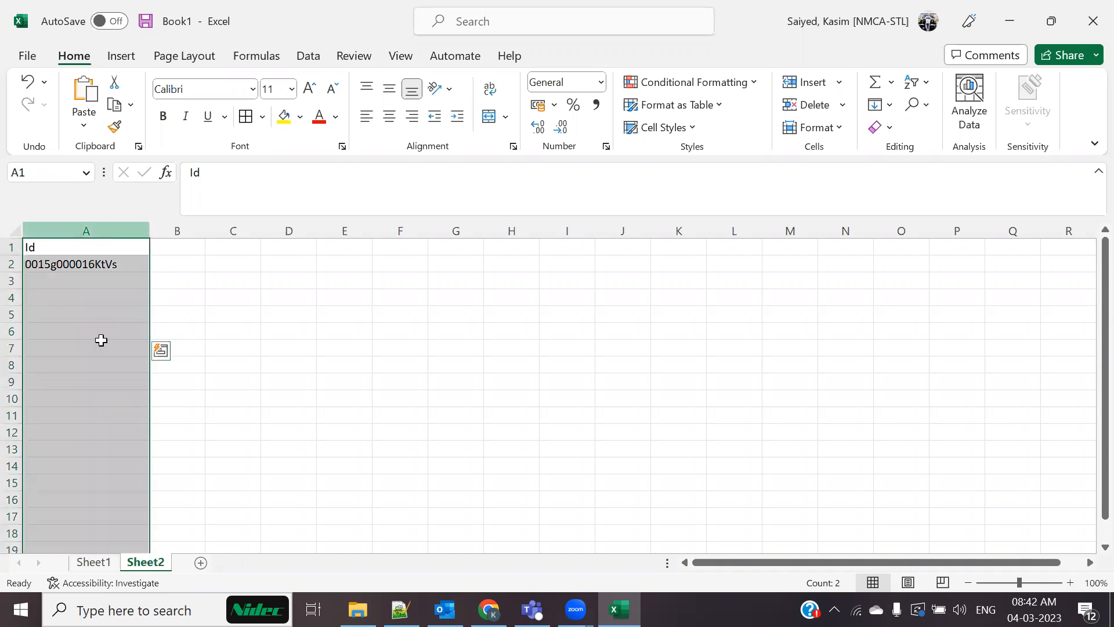
left_click(95, 363)
left_click(104, 254)
left_click_drag(105, 261, 104, 261)
key("ctrl+c")
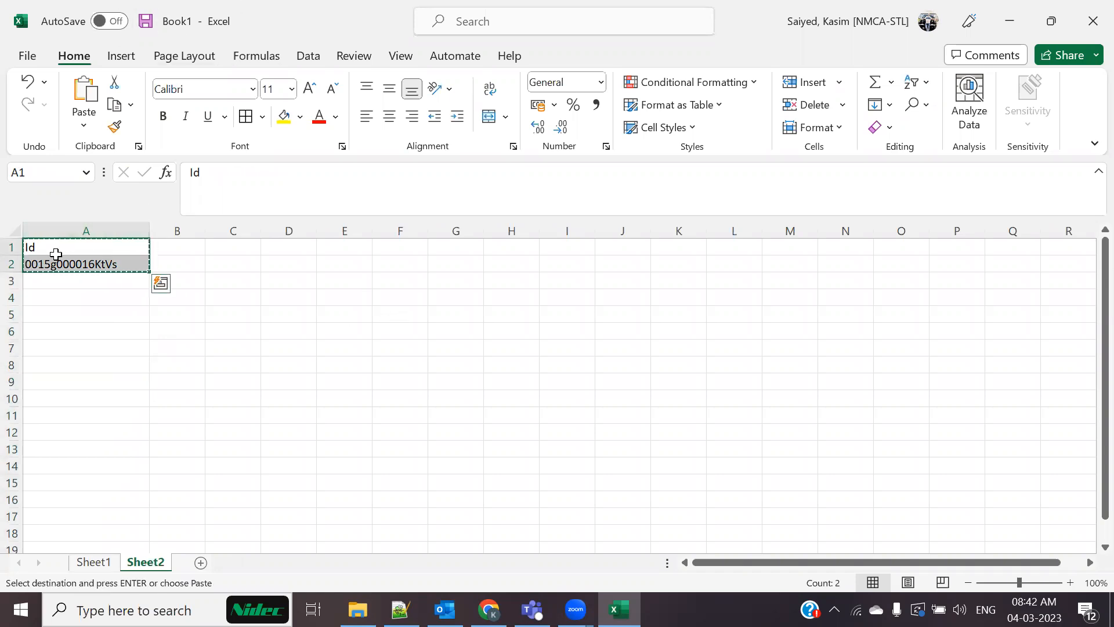
key("alt+Tab")
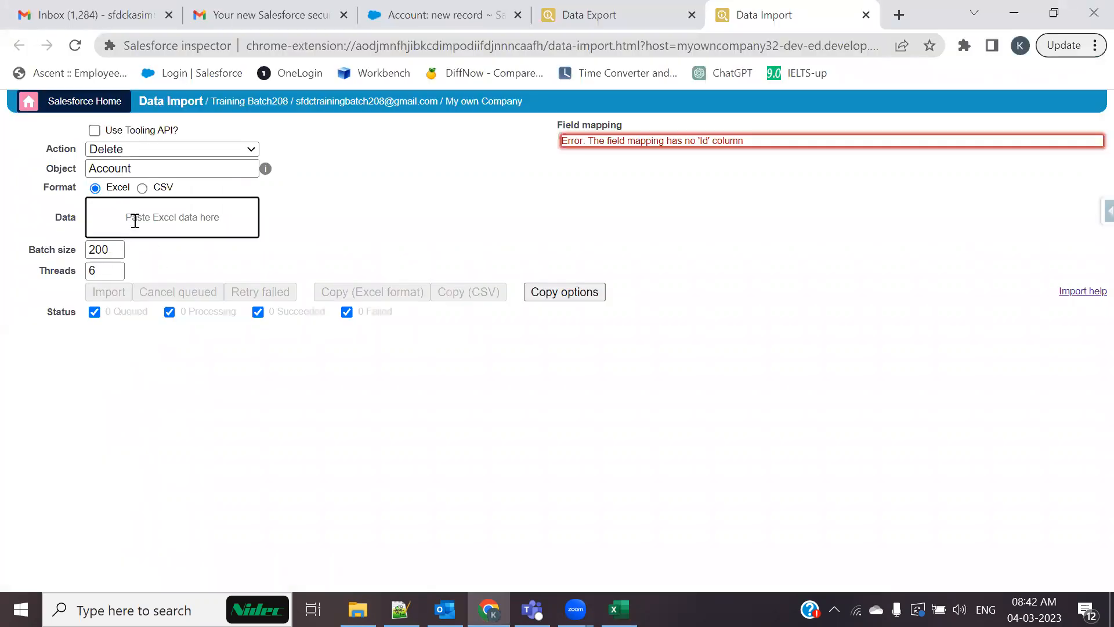
Paste the Id data, run and confirm the Account Delete import, then reload the account page
key("ctrl+v")
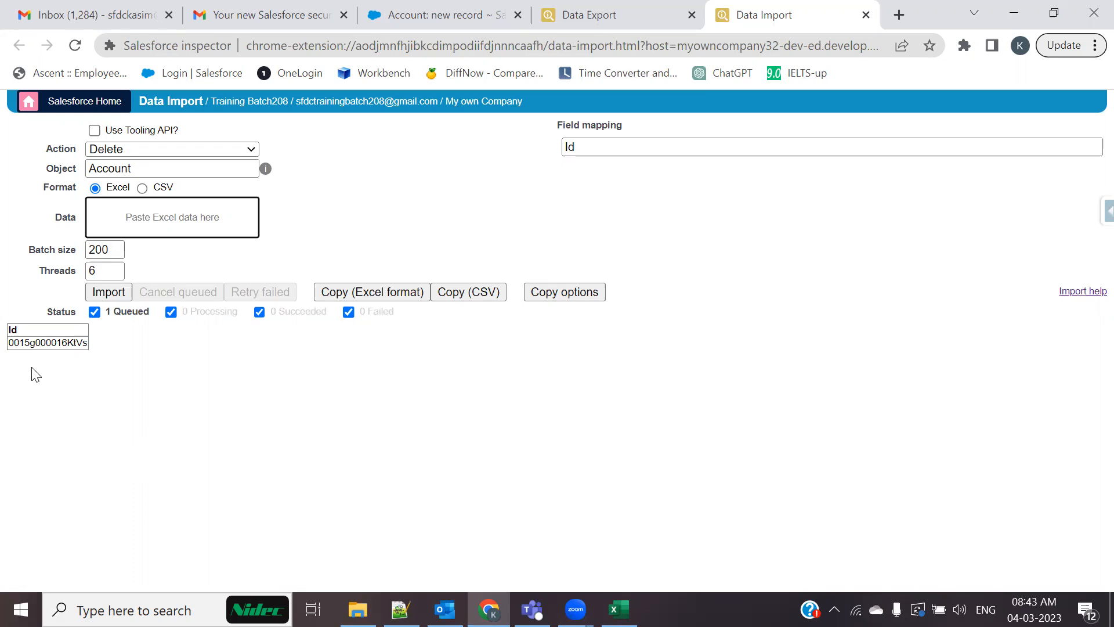
left_click(103, 292)
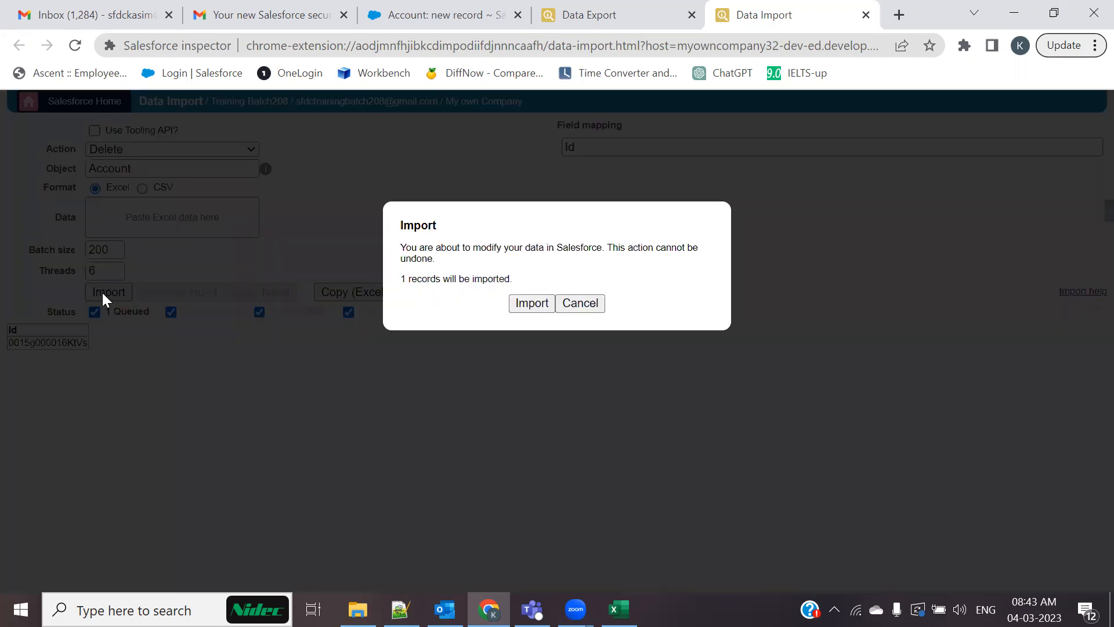
left_click(533, 304)
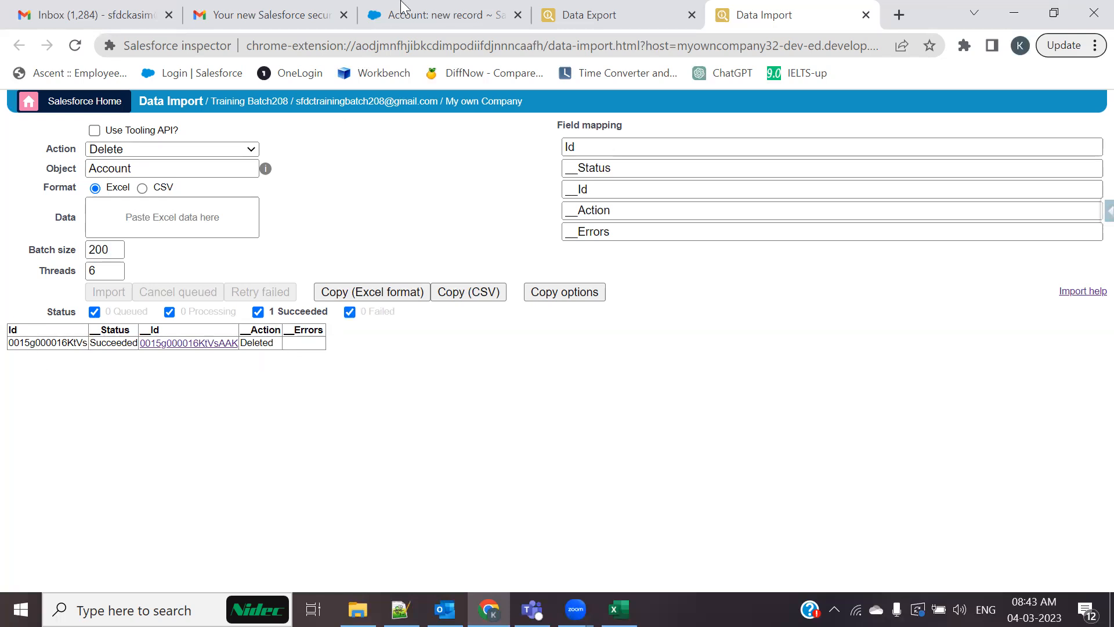
left_click(409, 15)
left_click(74, 46)
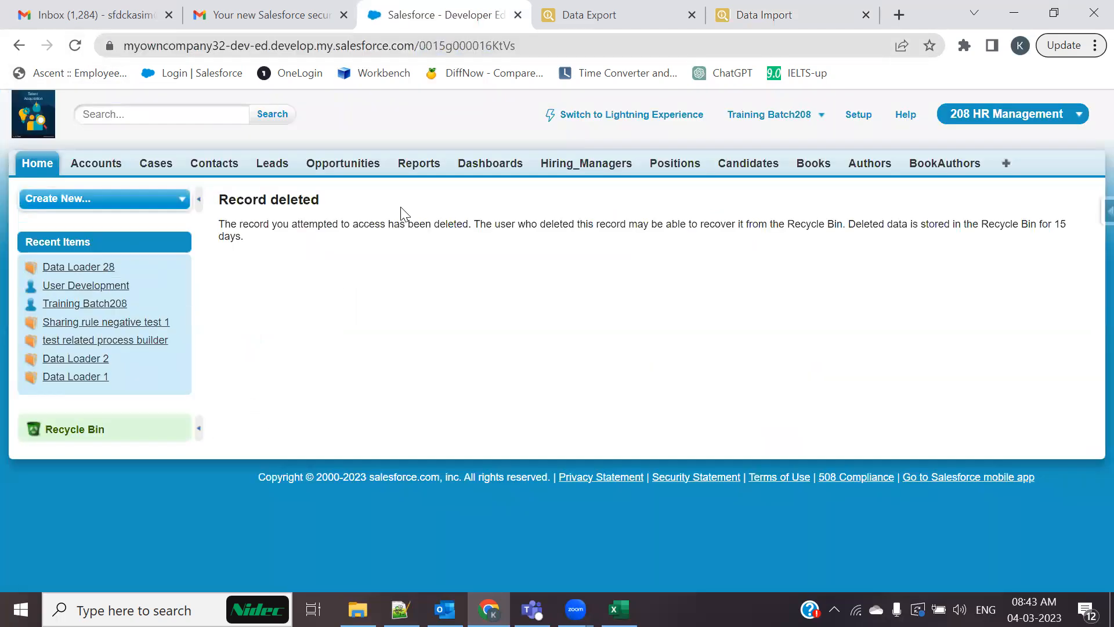
View the deleted record's page, then go to the Accounts home list
left_click(751, 10)
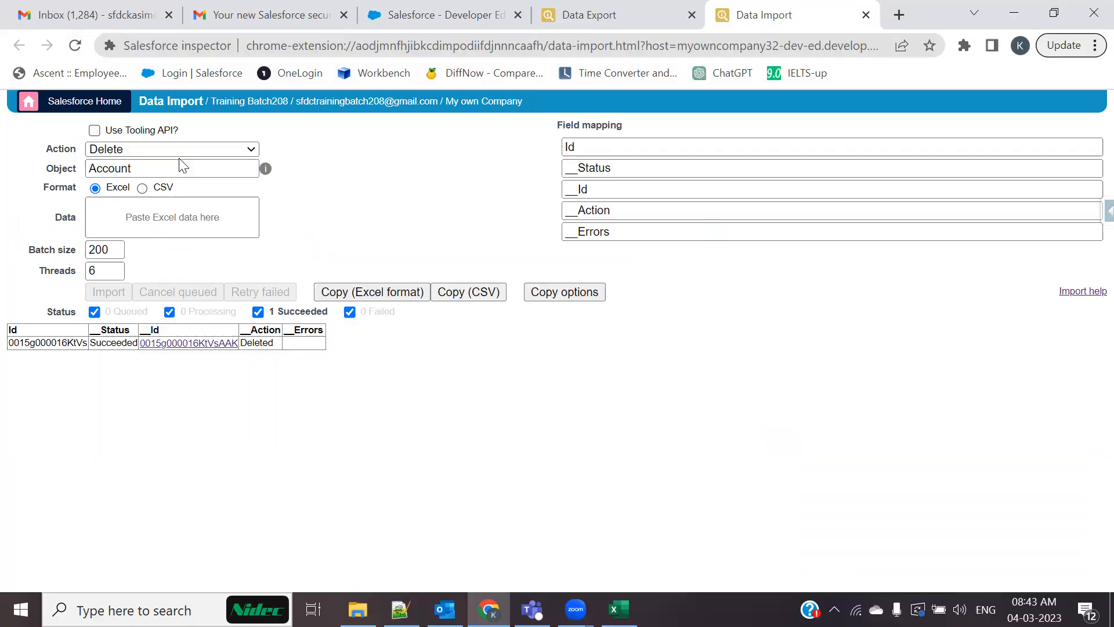
key("super+d")
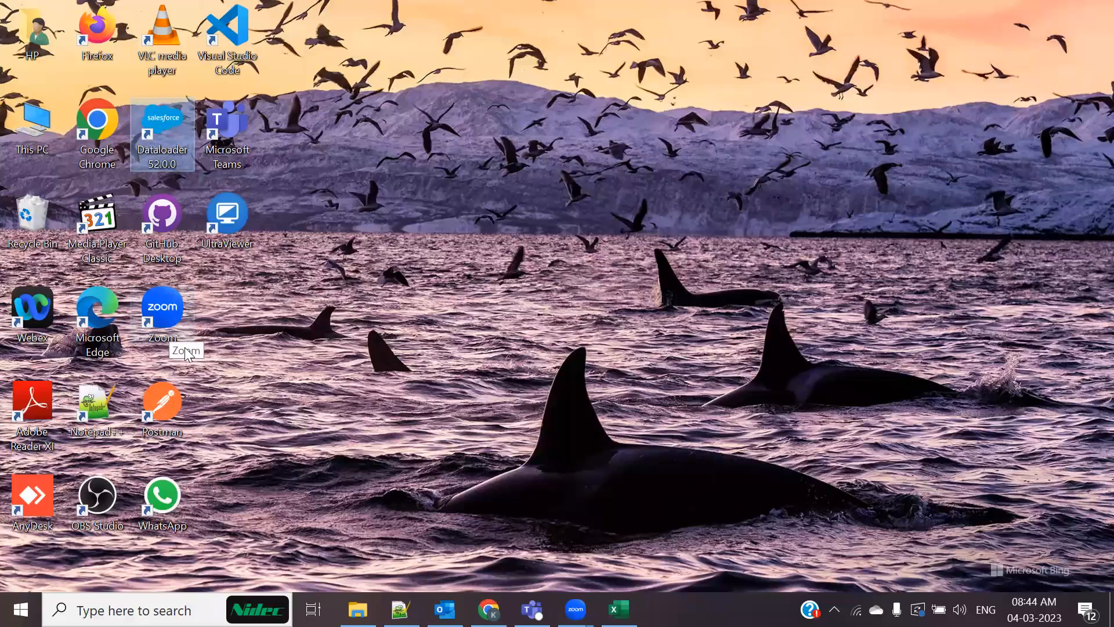
key("alt+Tab")
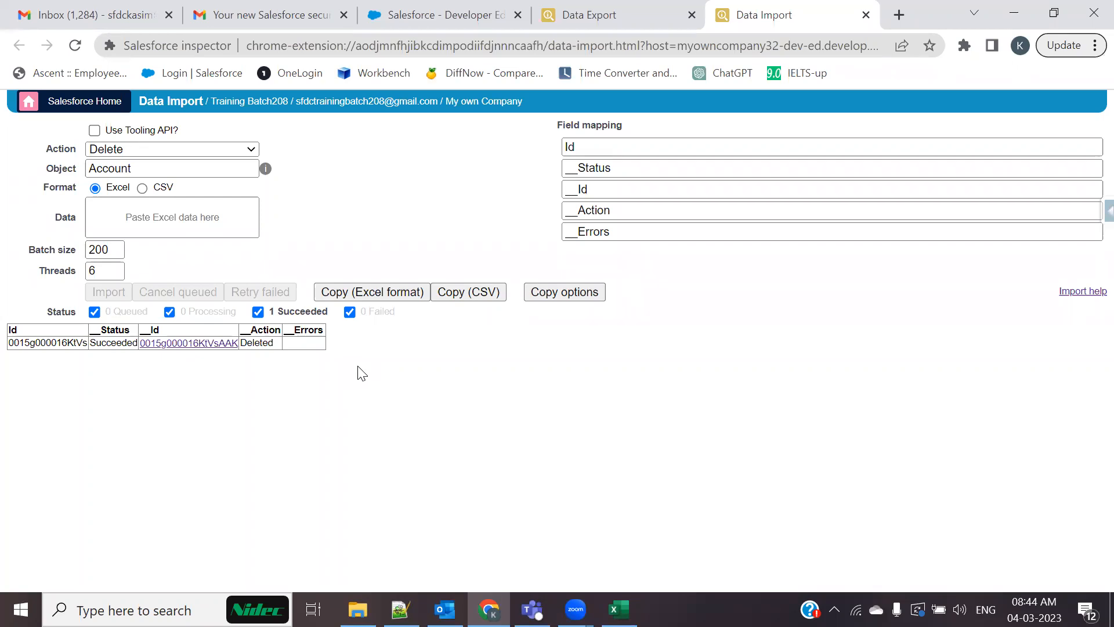
left_click(444, 13)
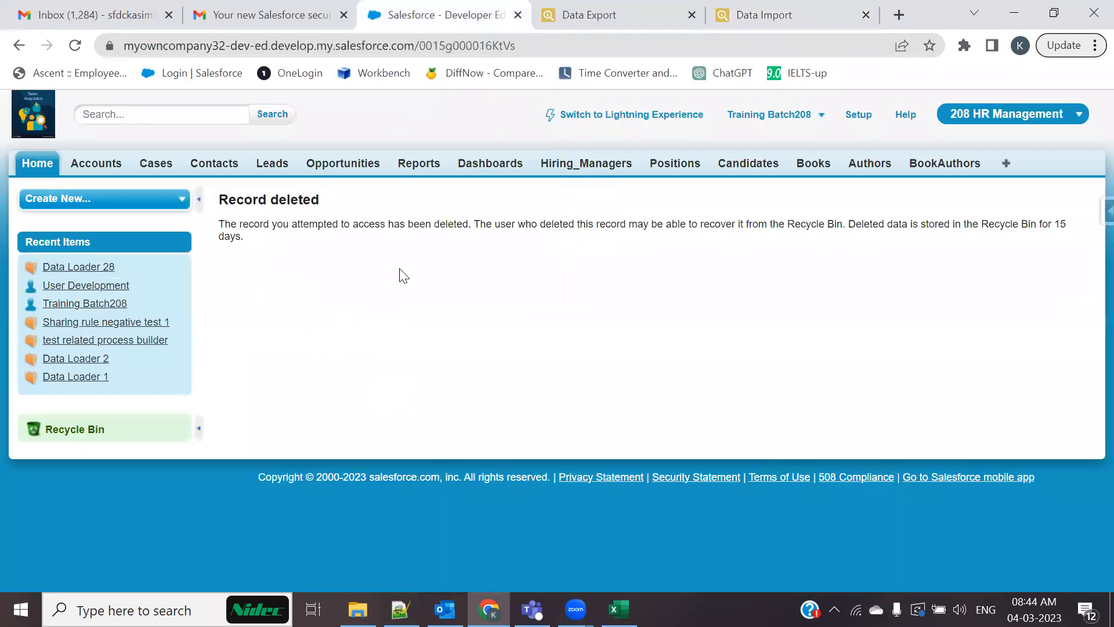
left_click(95, 163)
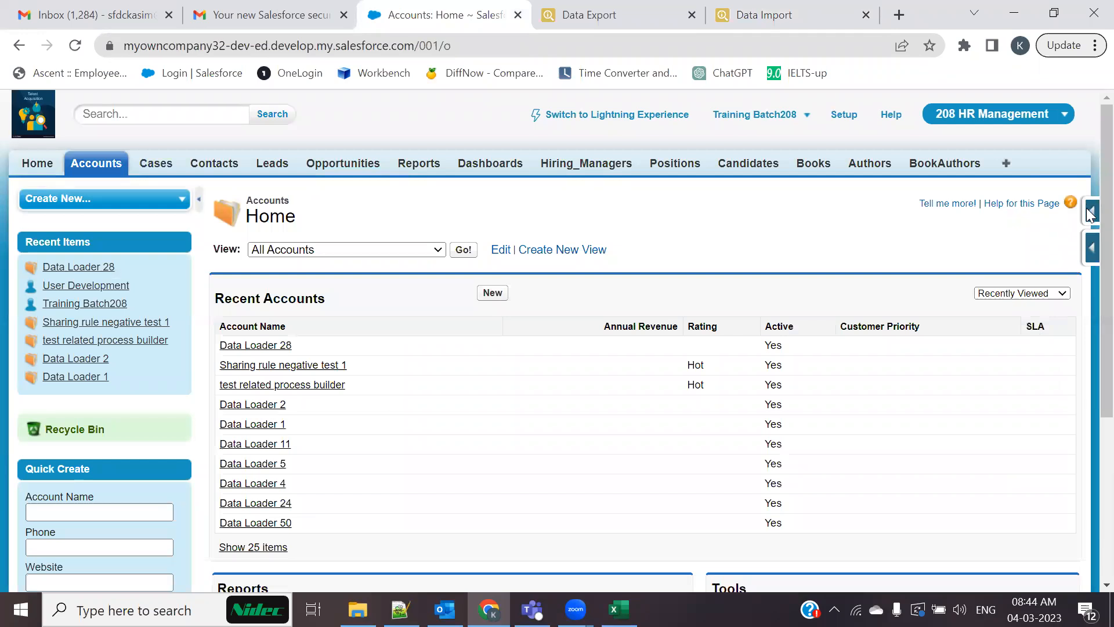
Recheck the Delete action on Data Import and select a cell block from A1 in Excel
mouse_move(1091, 208)
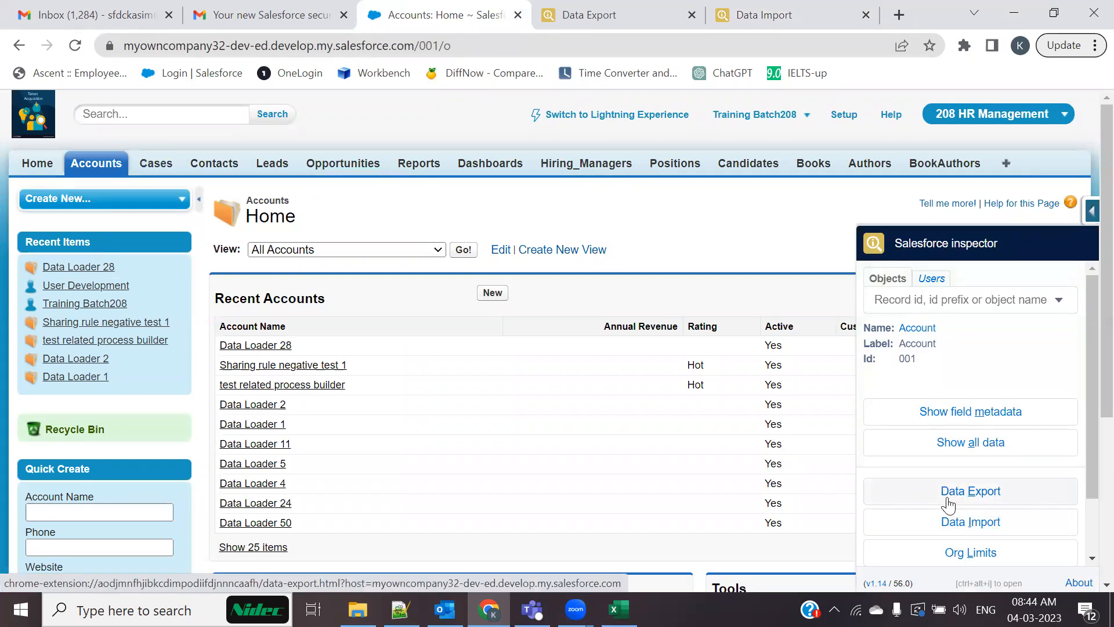
left_click(947, 530)
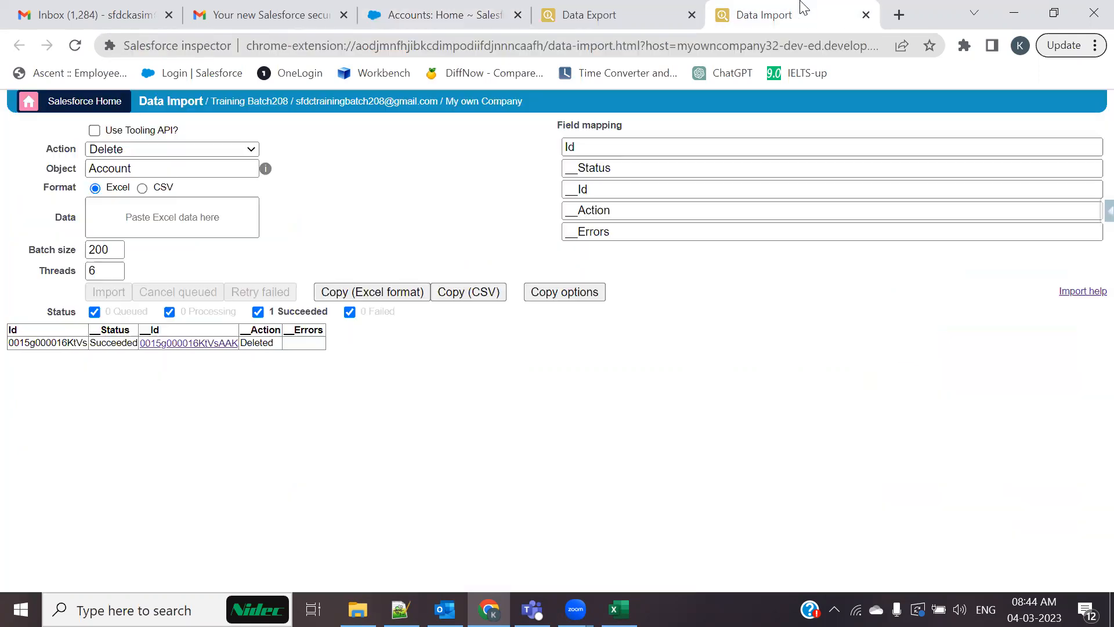
left_click(214, 150)
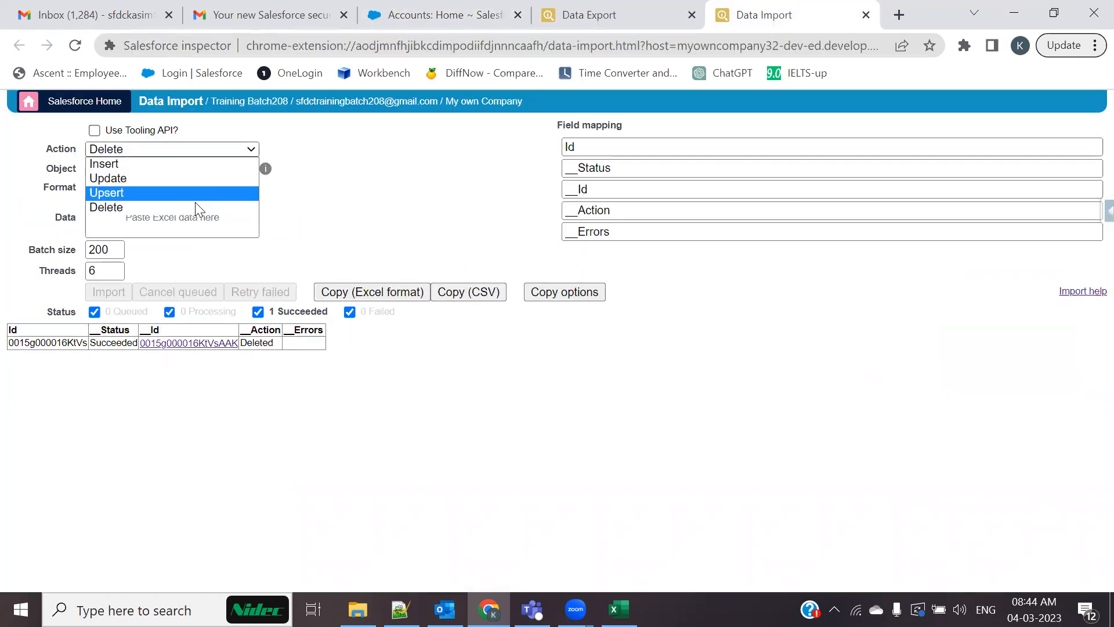
left_click(692, 475)
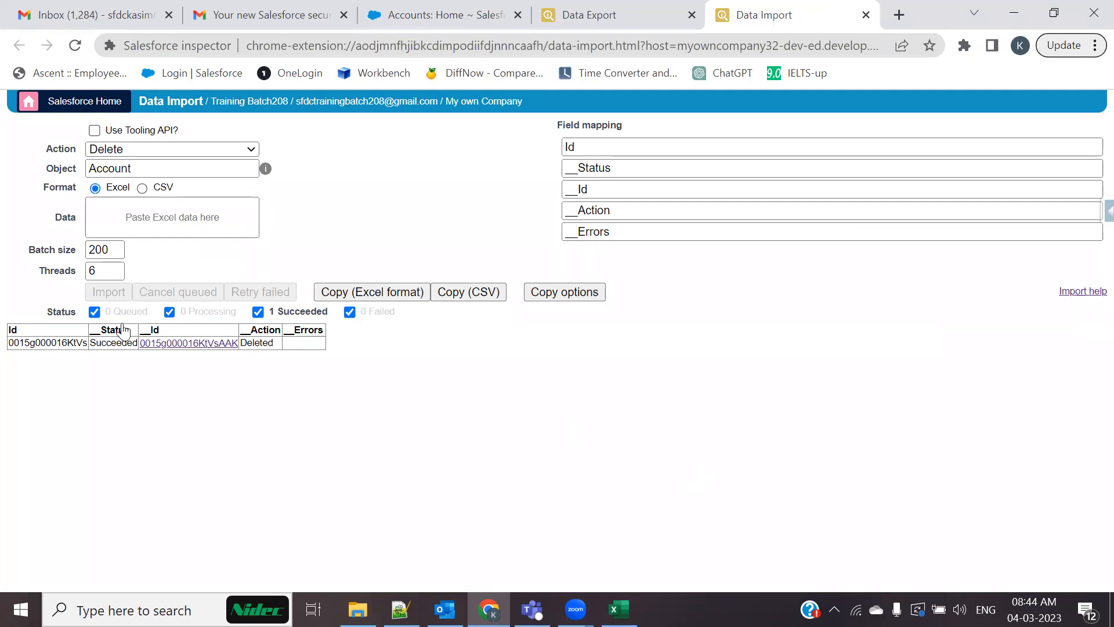
left_click(618, 609)
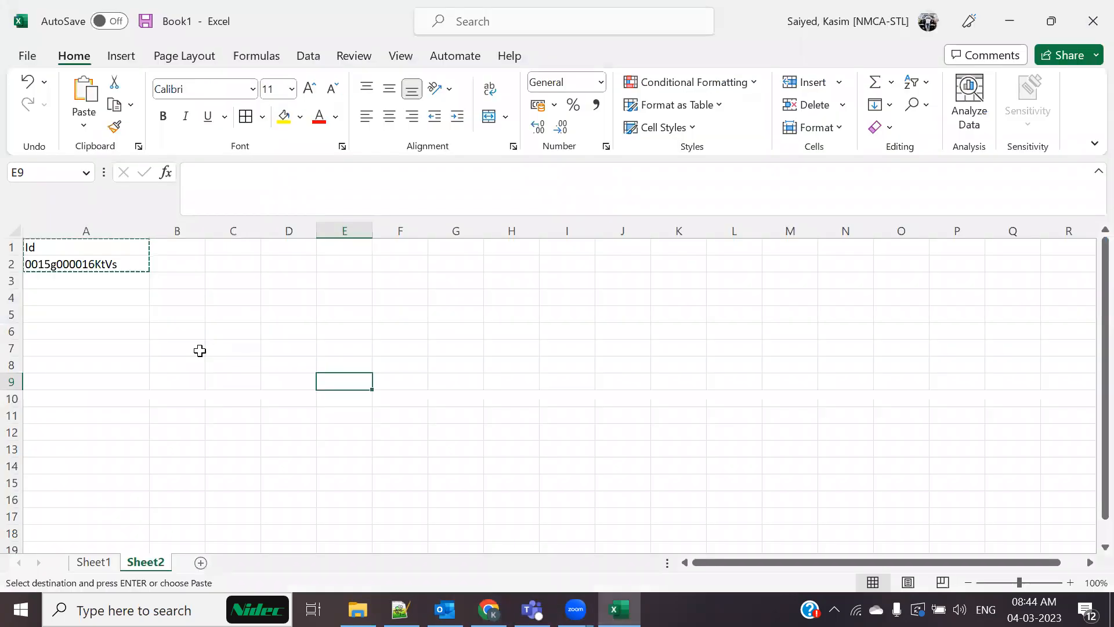
left_click(122, 342)
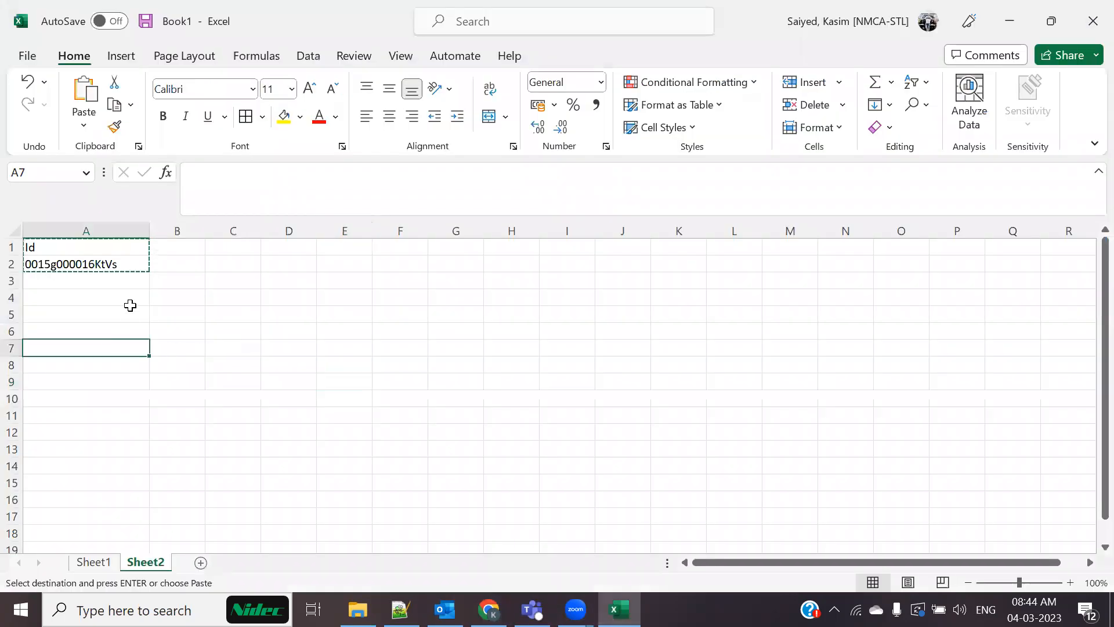
left_click_drag(94, 246, 443, 388)
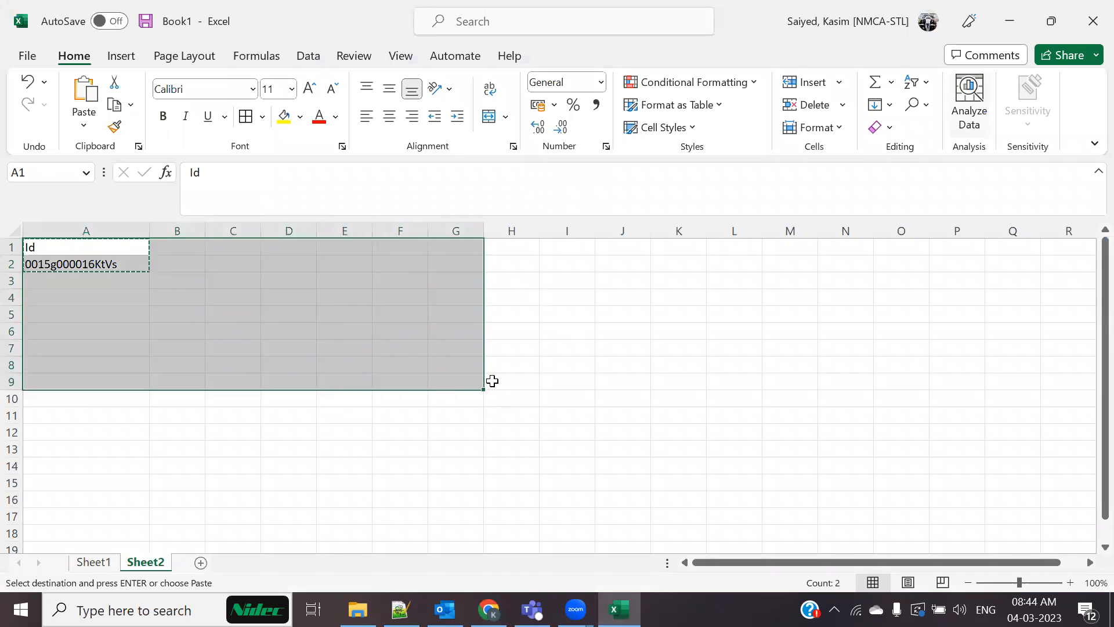
key("alt+Tab")
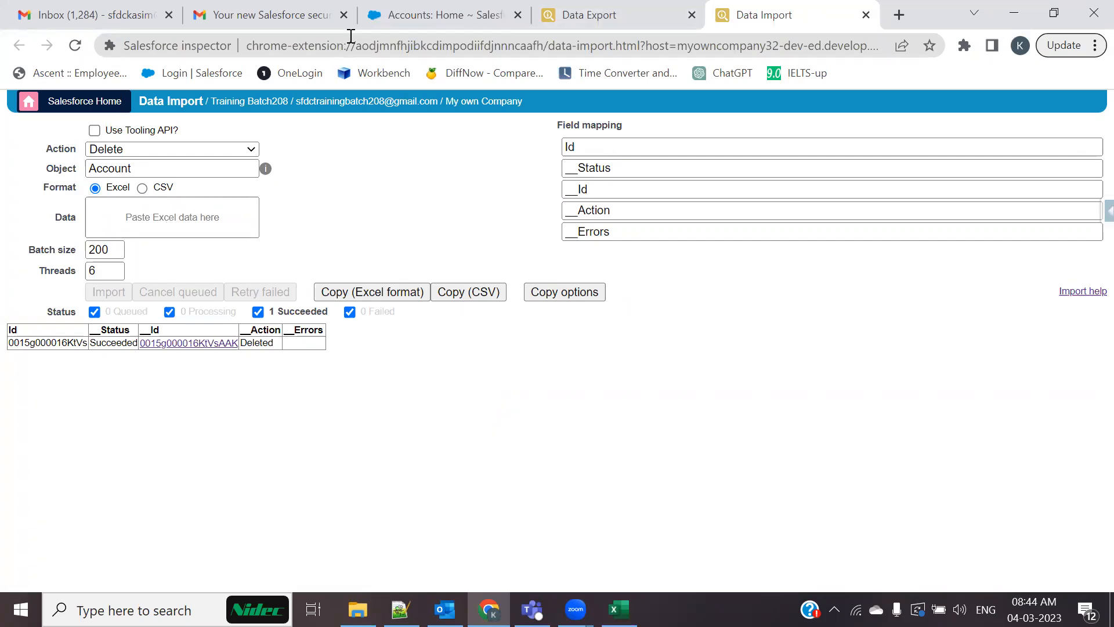
Return to Accounts Home and close the Inspector's Data Export page
left_click(421, 12)
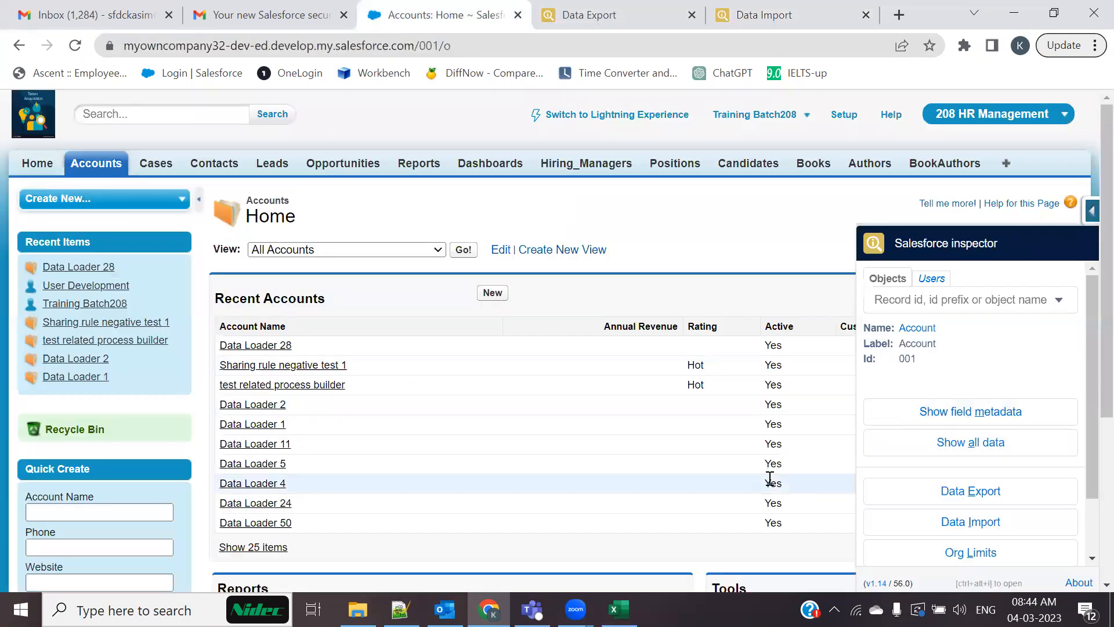
left_click(1030, 416)
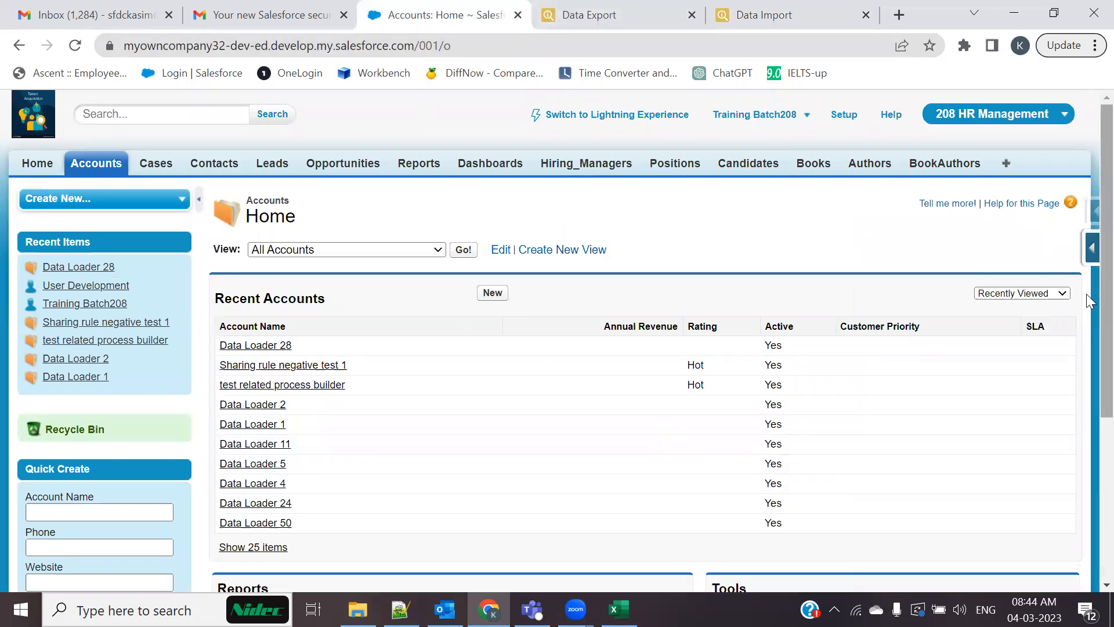
left_click(1090, 220)
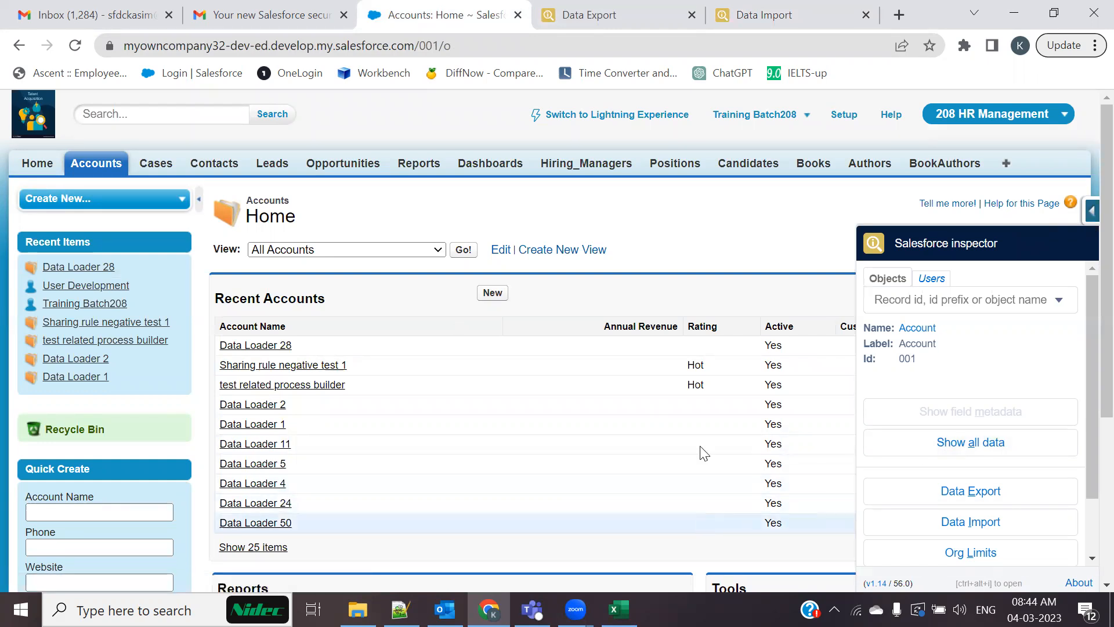
left_click(692, 15)
Close the Data Import page, reload Accounts Home, and open the 'test related process builder' account
left_click(695, 16)
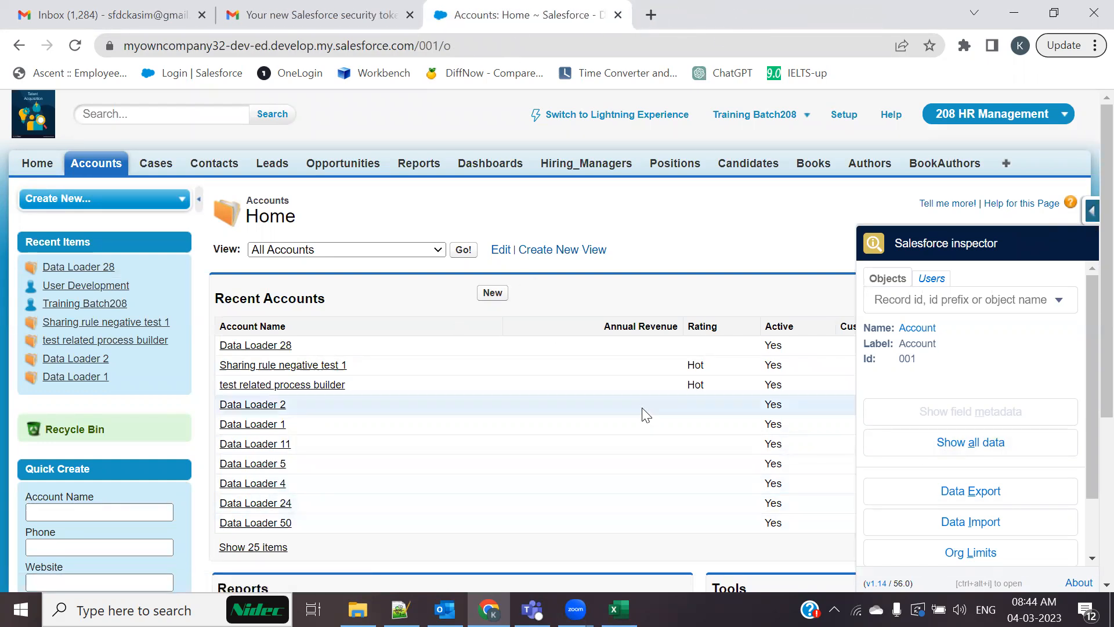
left_click(75, 45)
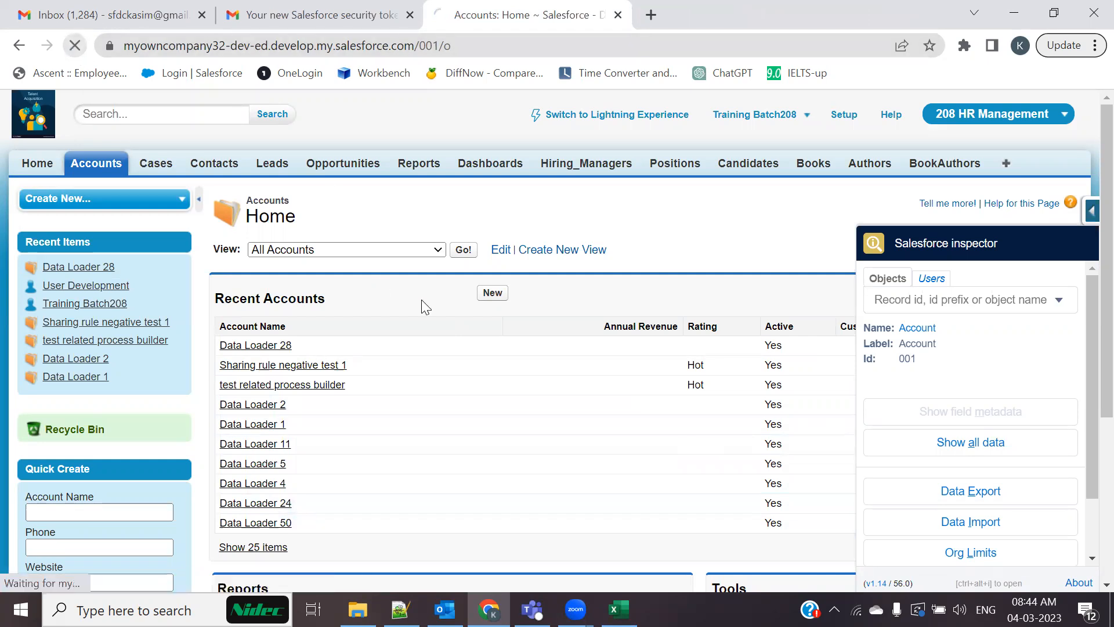
left_click(1088, 223)
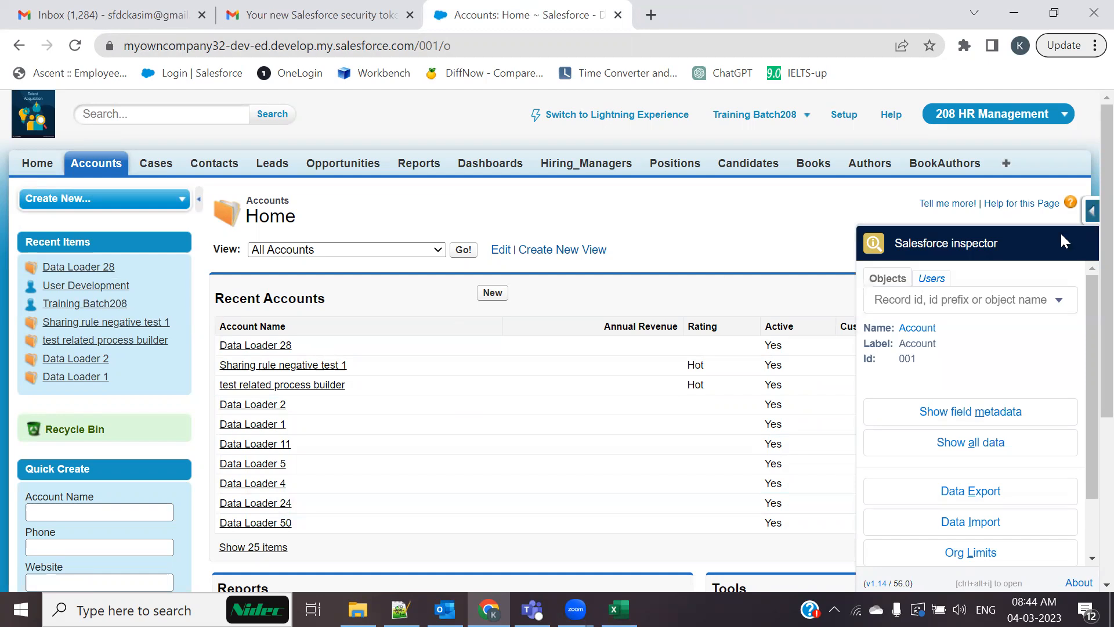
left_click(255, 388)
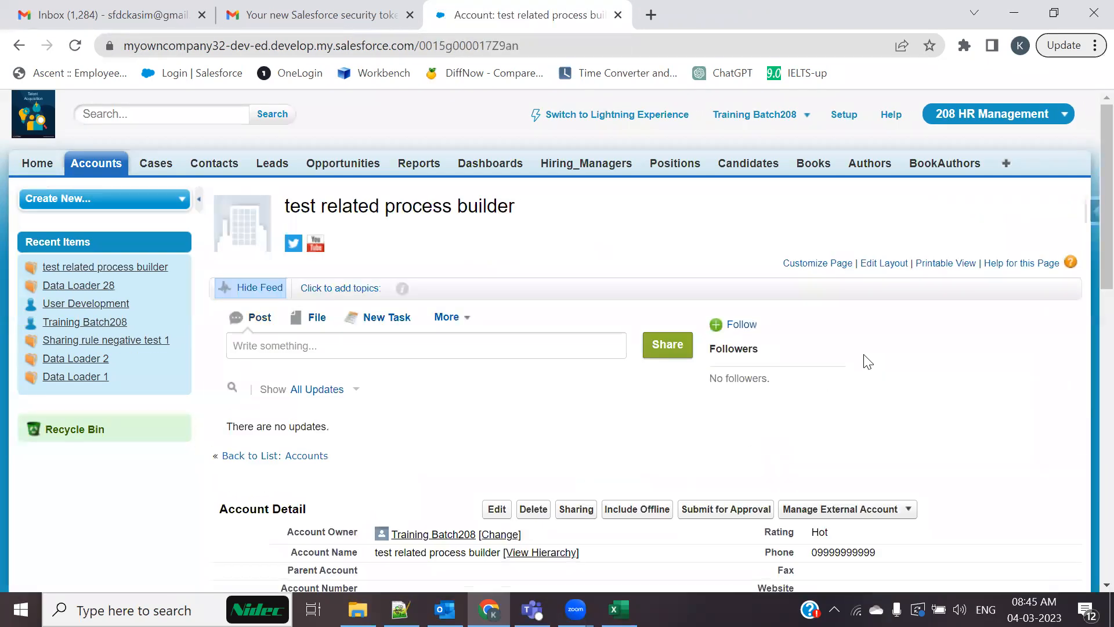
left_click(1088, 212)
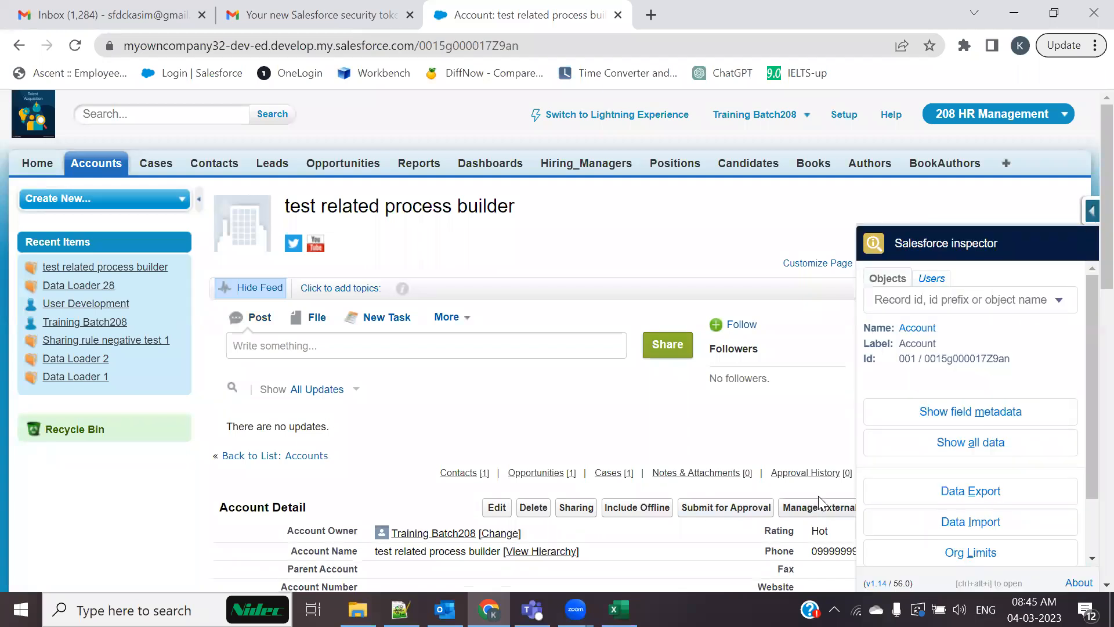
Review the account's field API metadata and open the Salesforce Inspector panel for it
scroll(818, 496, "down", 3)
left_click(948, 413)
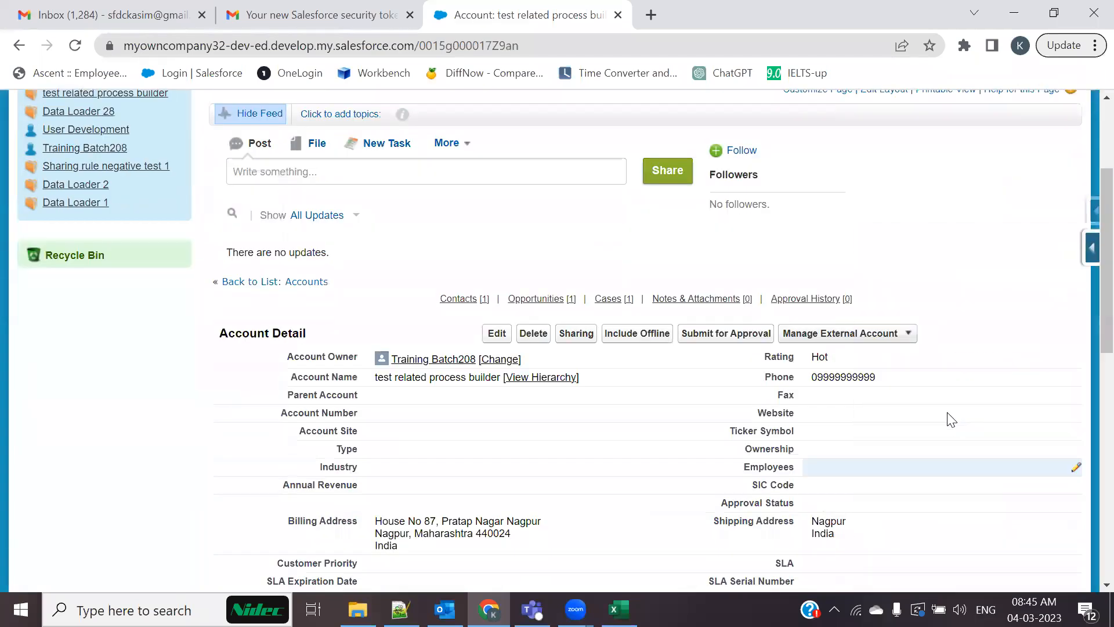
scroll(708, 421, "down", 3)
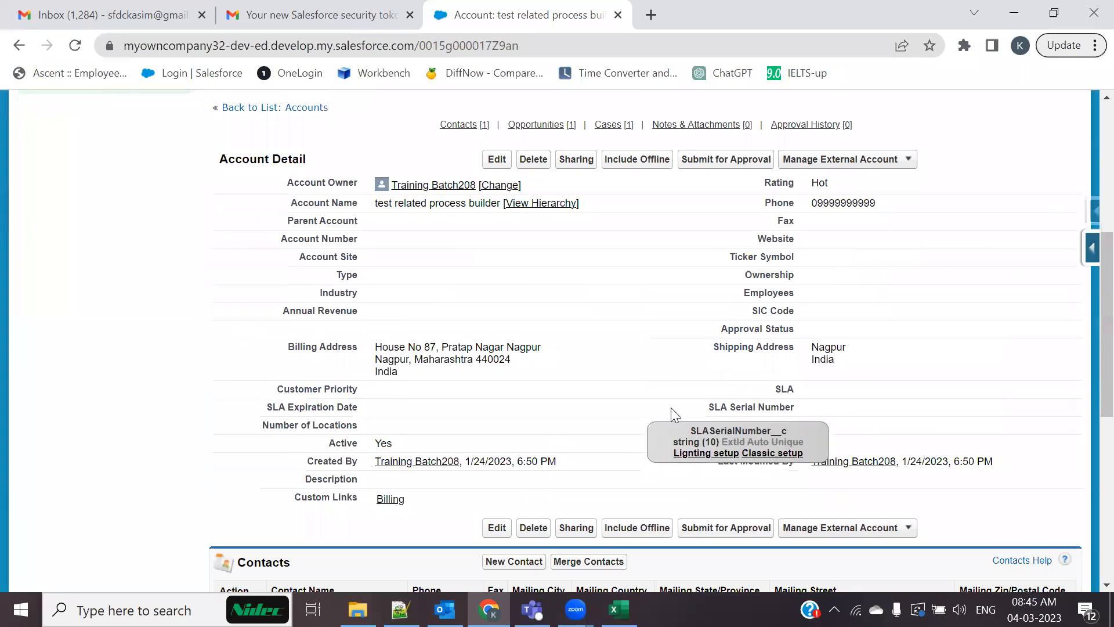
mouse_move(735, 411)
mouse_move(767, 313)
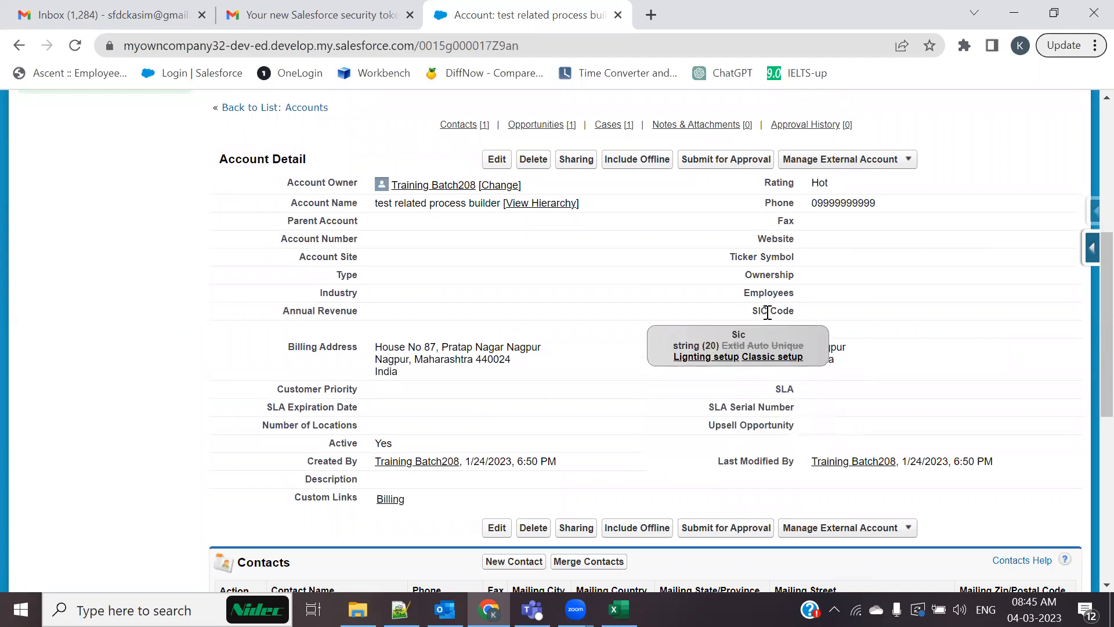
mouse_move(355, 206)
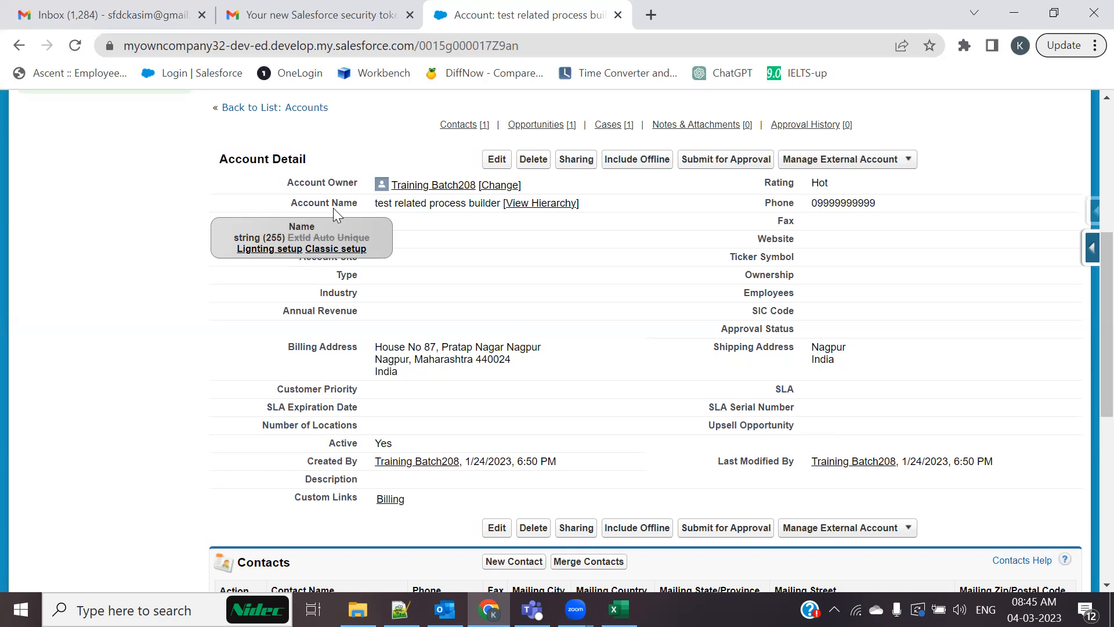
mouse_move(338, 235)
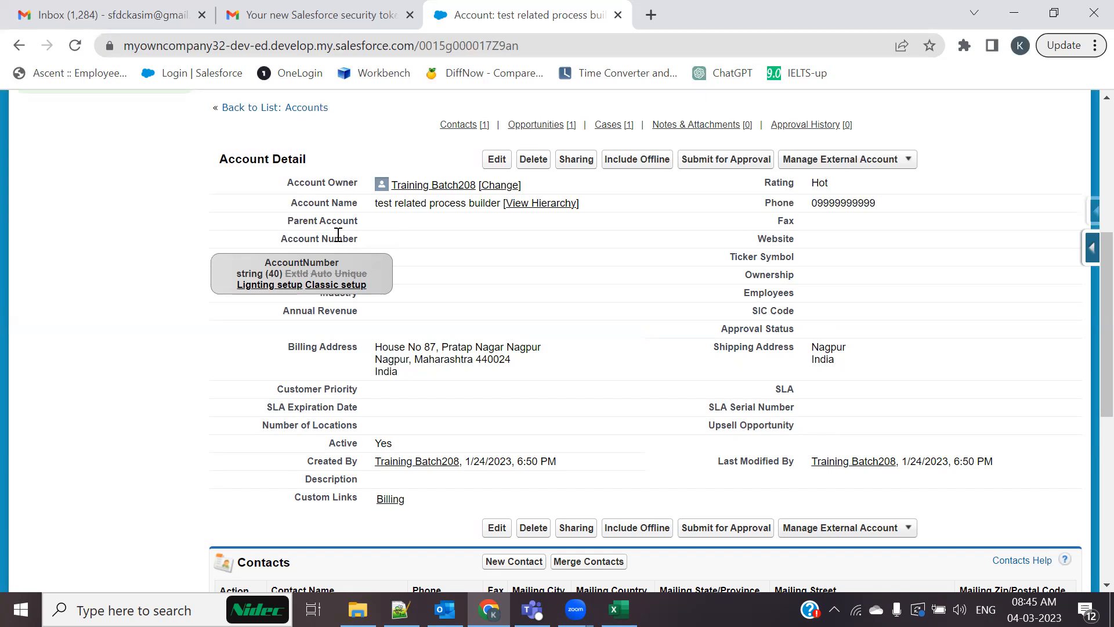
left_click(1090, 212)
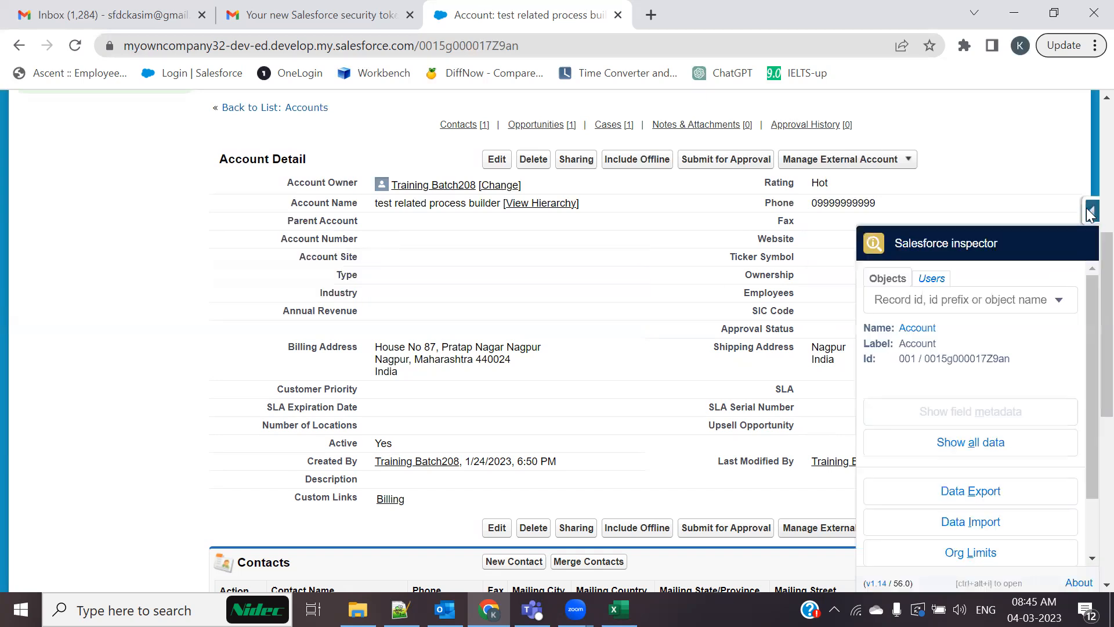
left_click(975, 452)
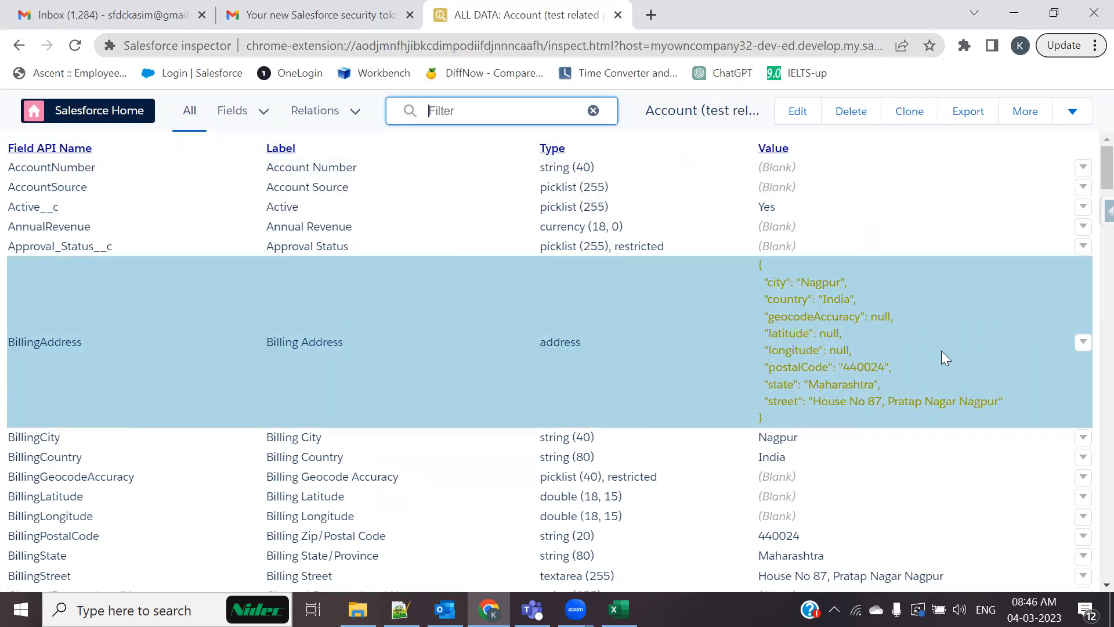
scroll(942, 354, "down", 3)
scroll(942, 354, "up", 3)
scroll(801, 335, "down", 3)
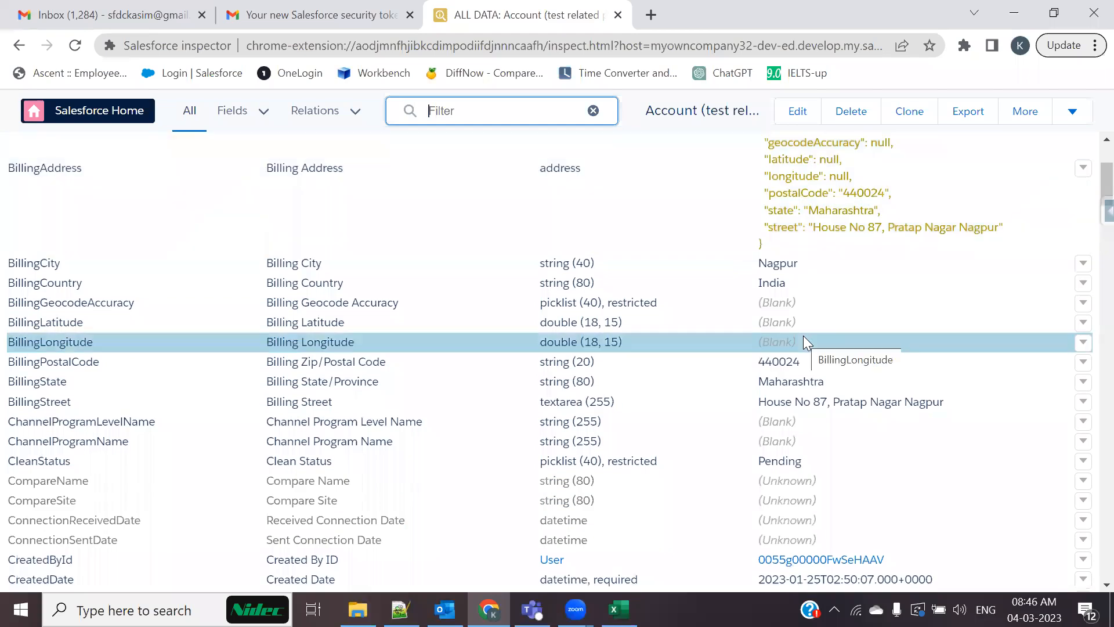
scroll(805, 337, "down", 5)
scroll(804, 337, "down", 14)
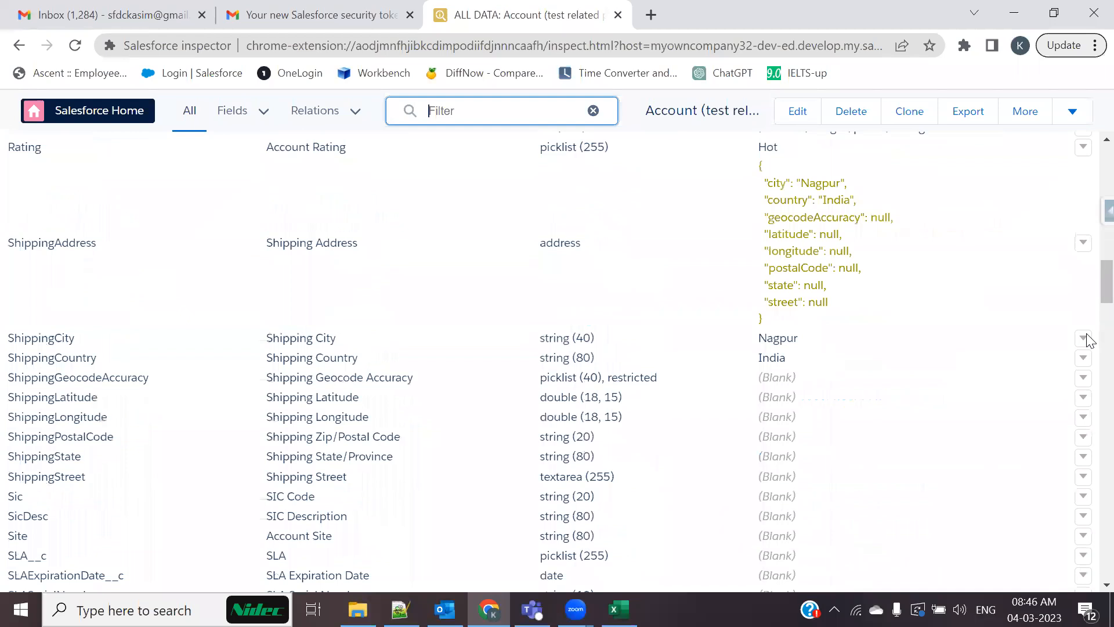
left_click(1083, 339)
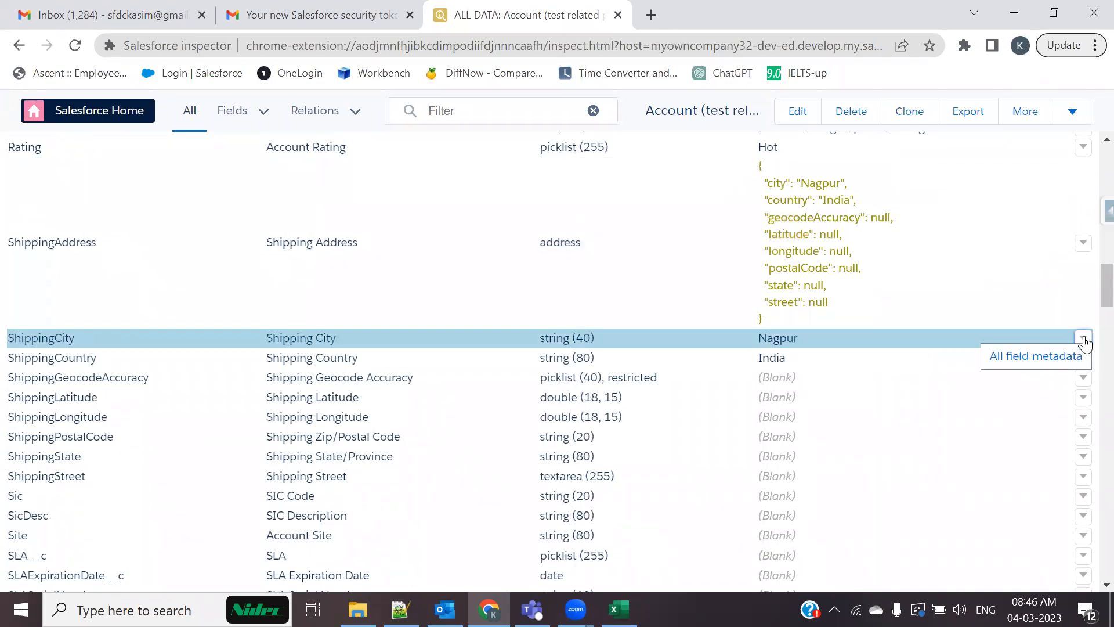
left_click(1032, 357)
scroll(800, 374, "down", 18)
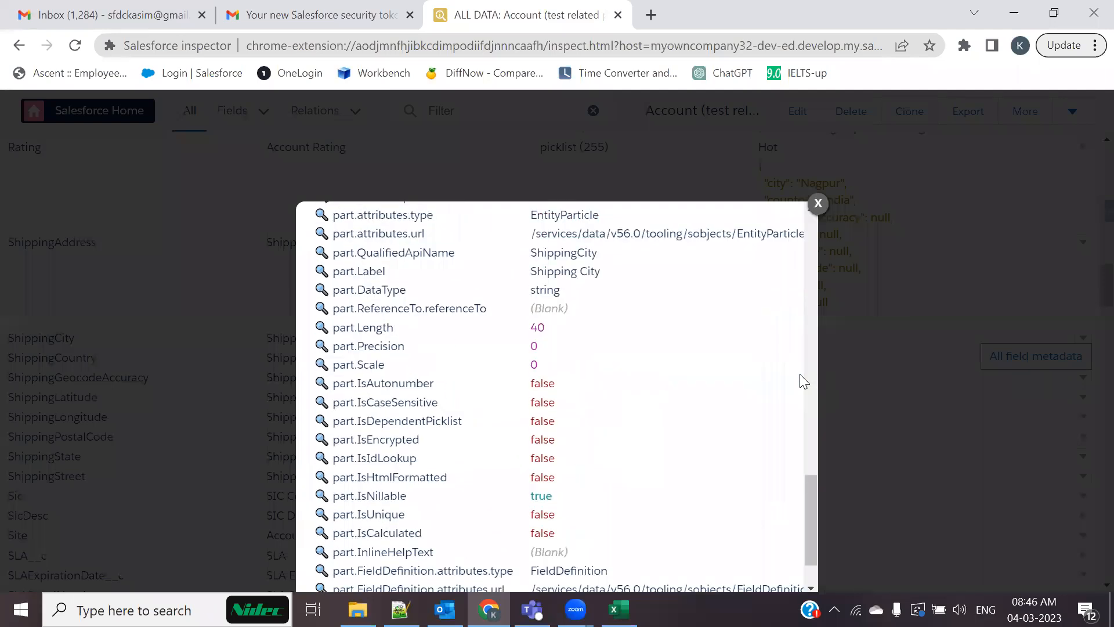
left_click(819, 204)
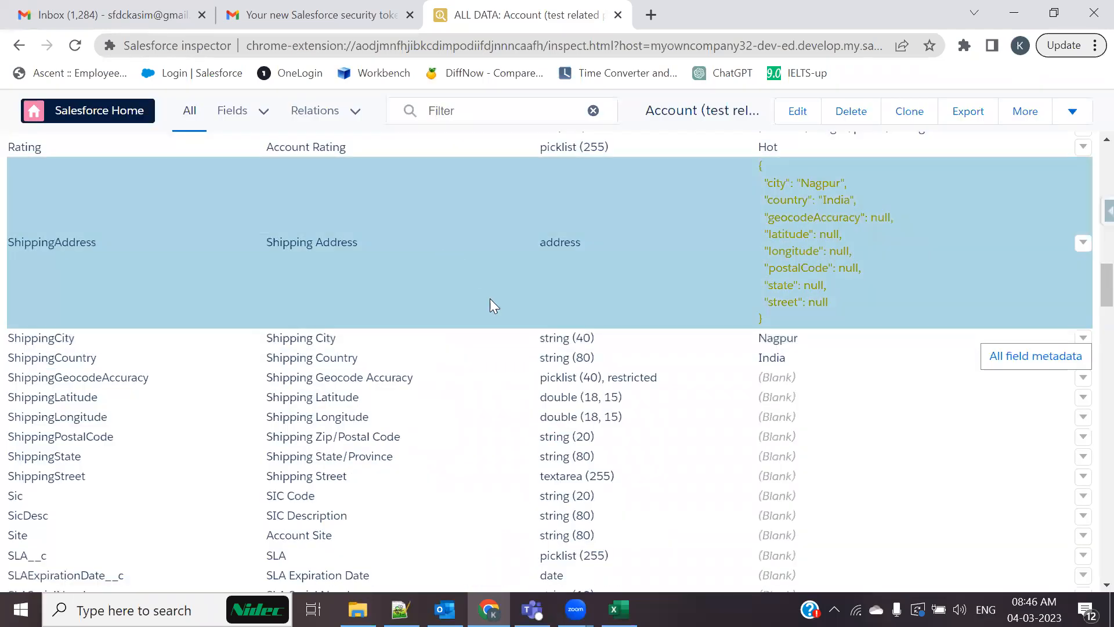
left_click(19, 46)
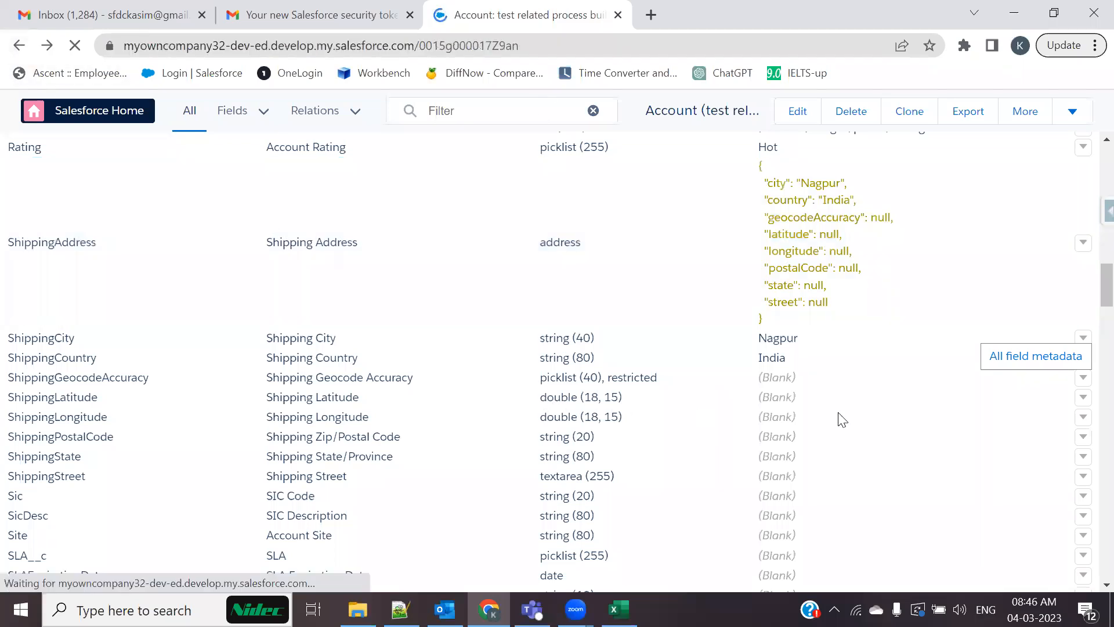
left_click(1088, 210)
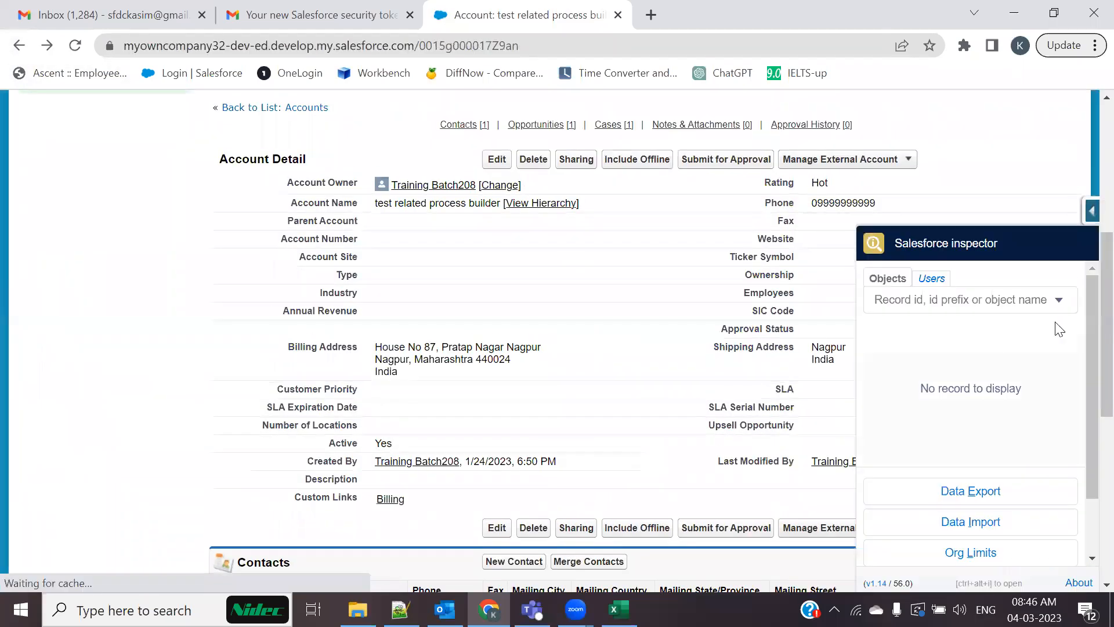
Review the org's usage limits on the Org Limits page, then return to the account
scroll(1026, 433, "down", 1)
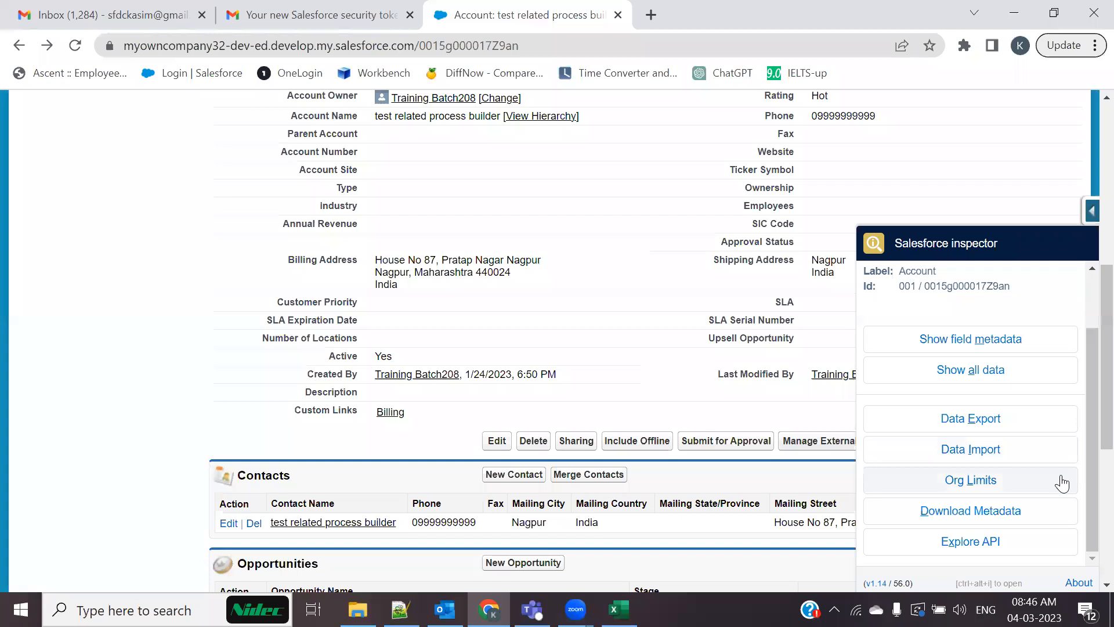
left_click(965, 485)
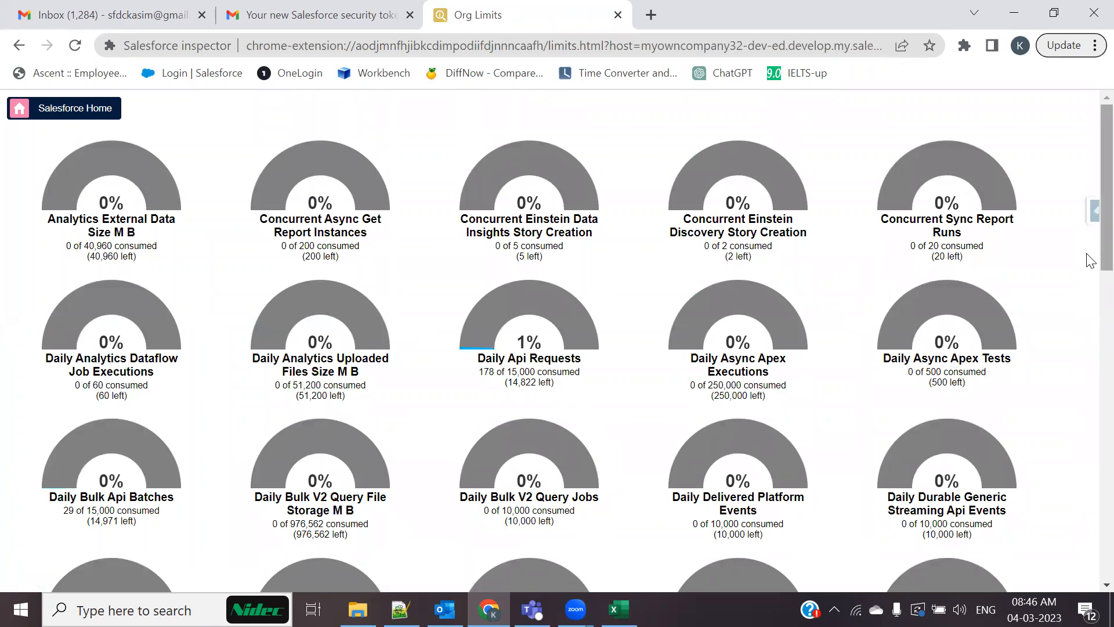
scroll(1091, 261, "down", 9)
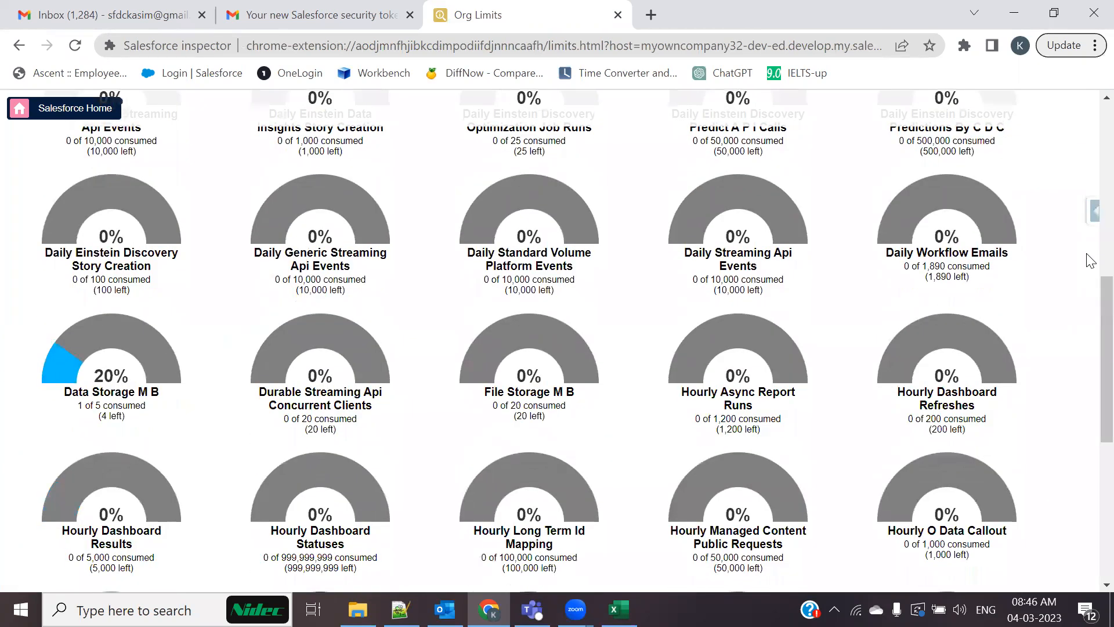
scroll(1091, 260, "down", 7)
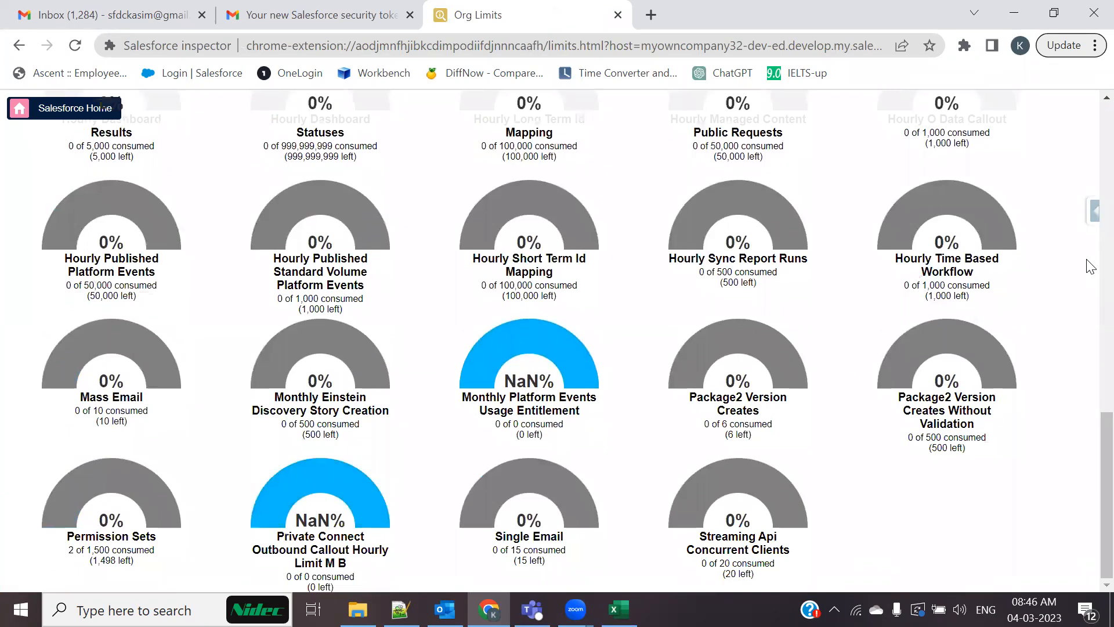
scroll(1091, 267, "up", 16)
left_click(21, 46)
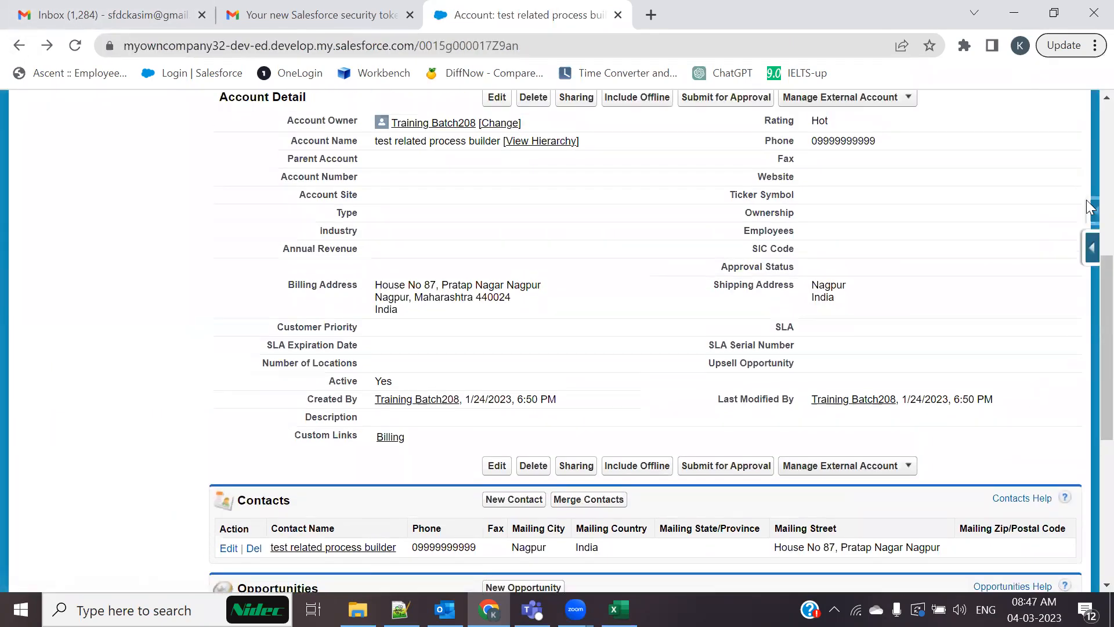
Visit the Download Metadata page, return to the account, and open a new blank tab
left_click(1088, 205)
scroll(1048, 445, "down", 1)
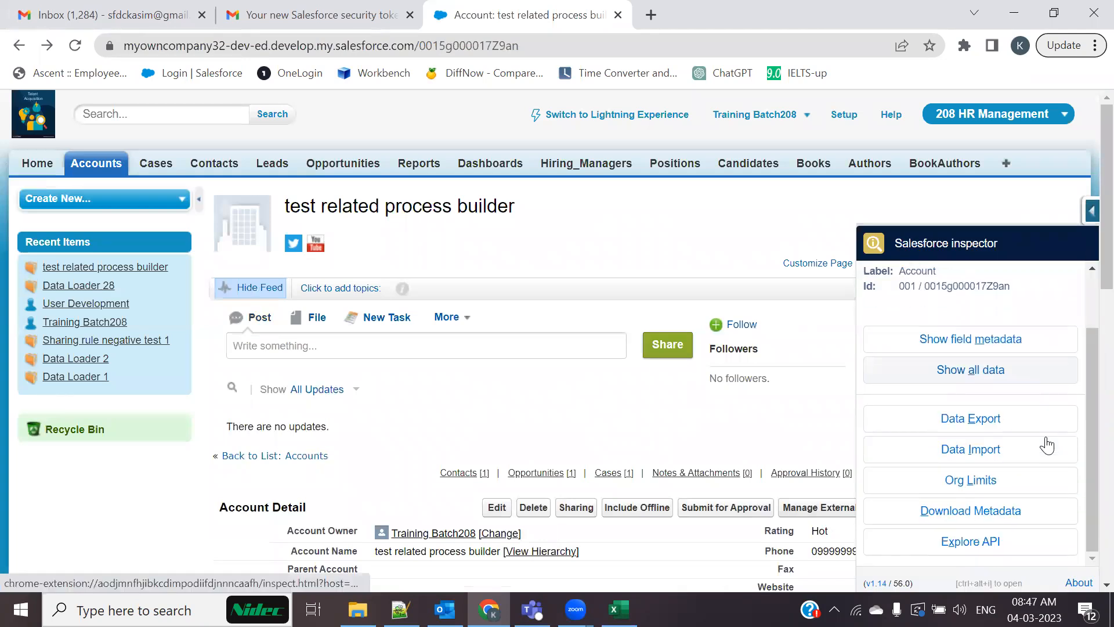
left_click(943, 513)
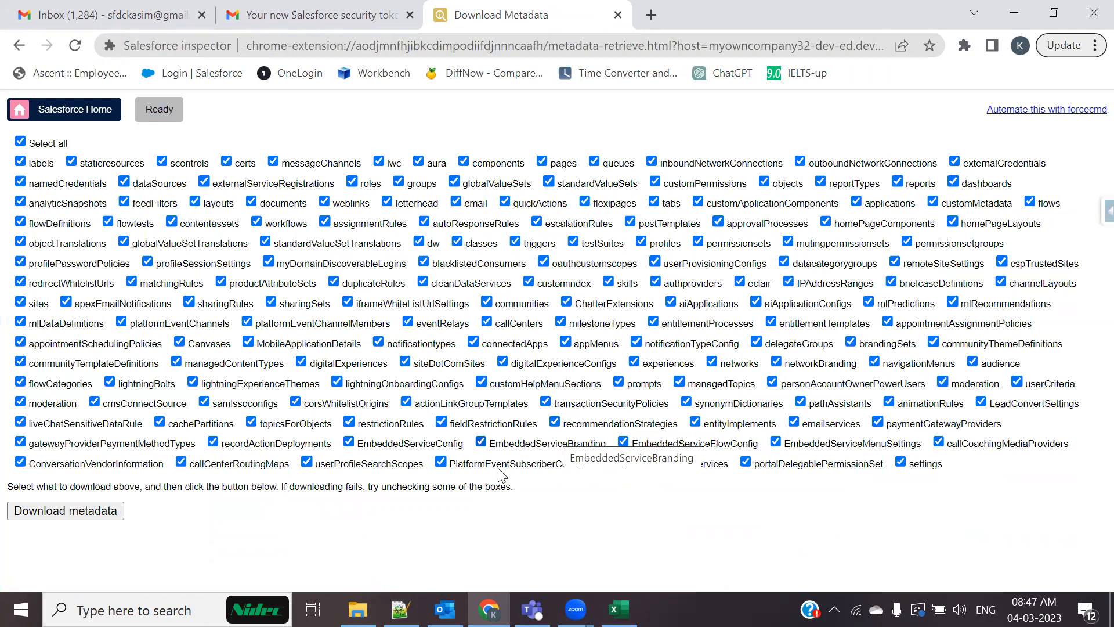
left_click(19, 45)
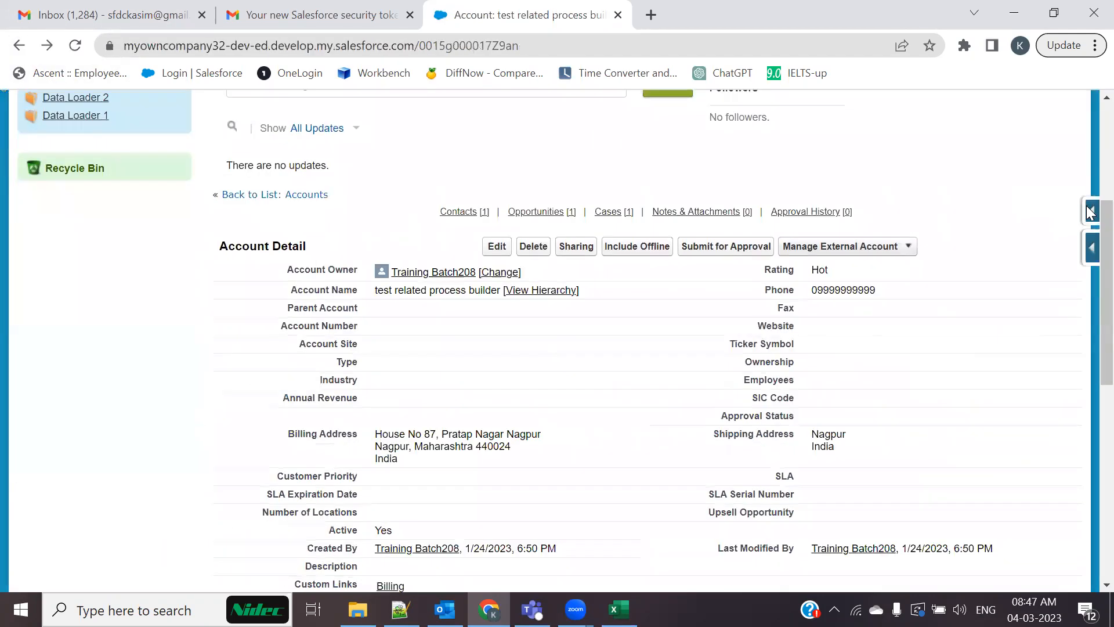
left_click(1090, 212)
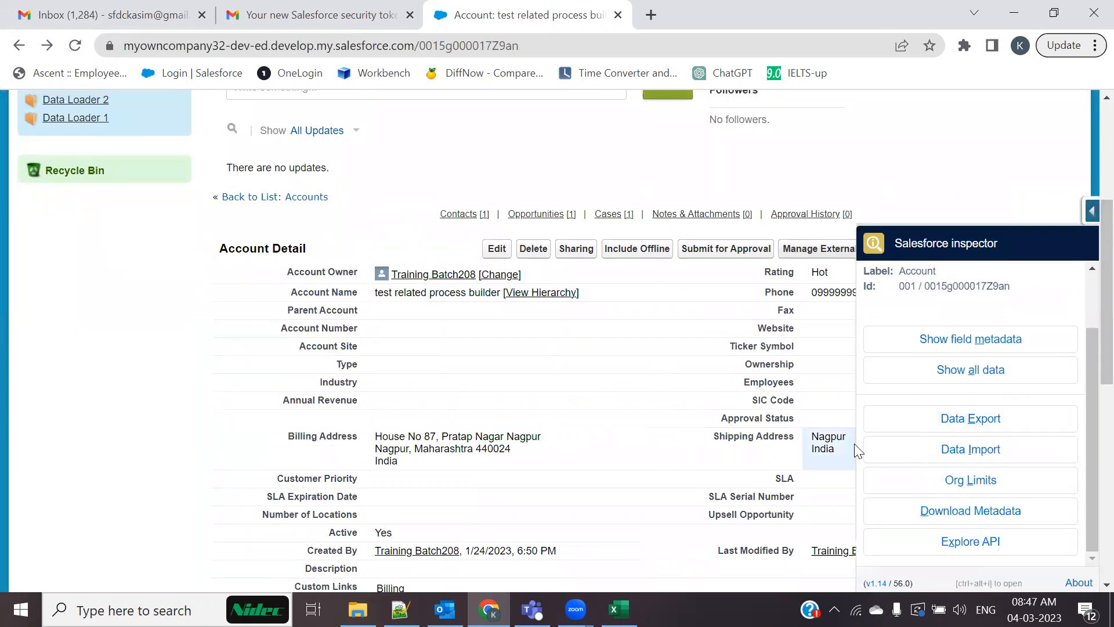
scroll(854, 443, "up", 1)
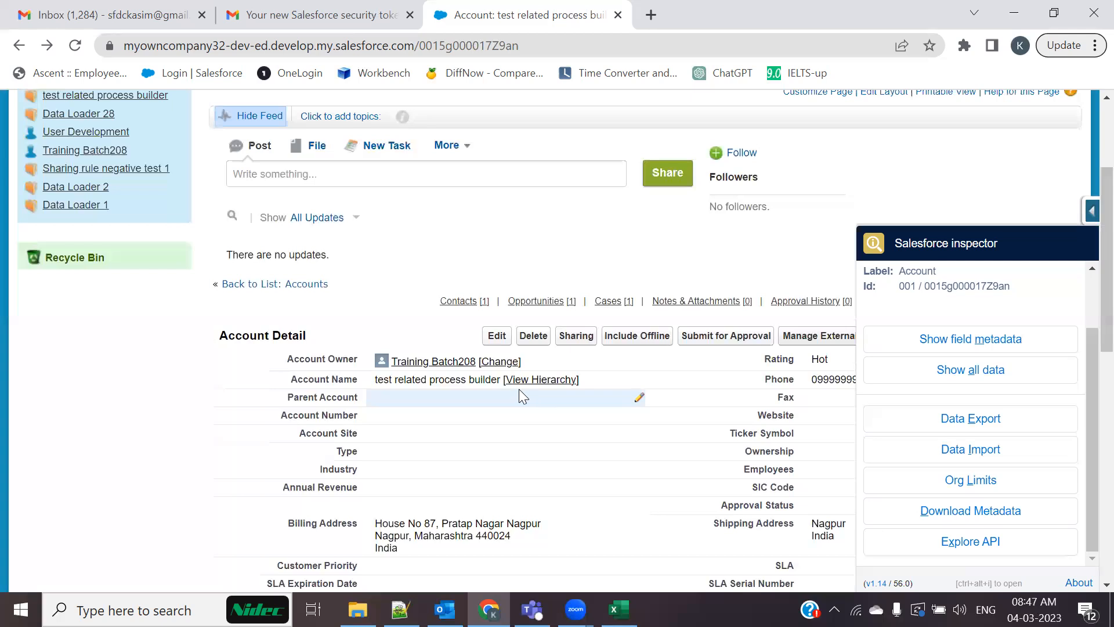
scroll(519, 389, "up", 3)
left_click(651, 15)
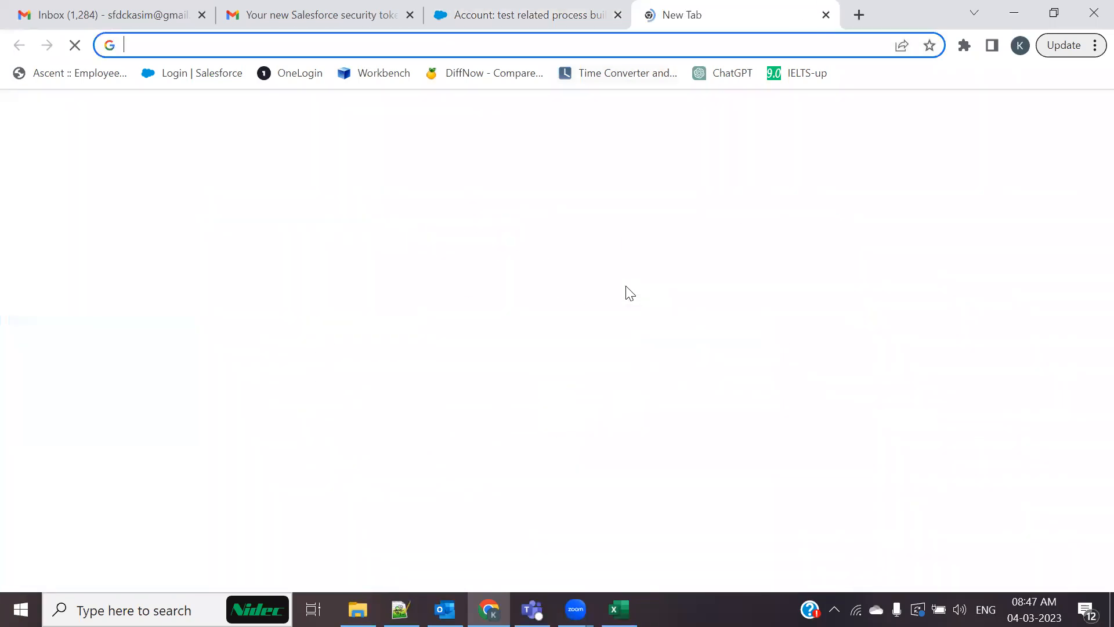